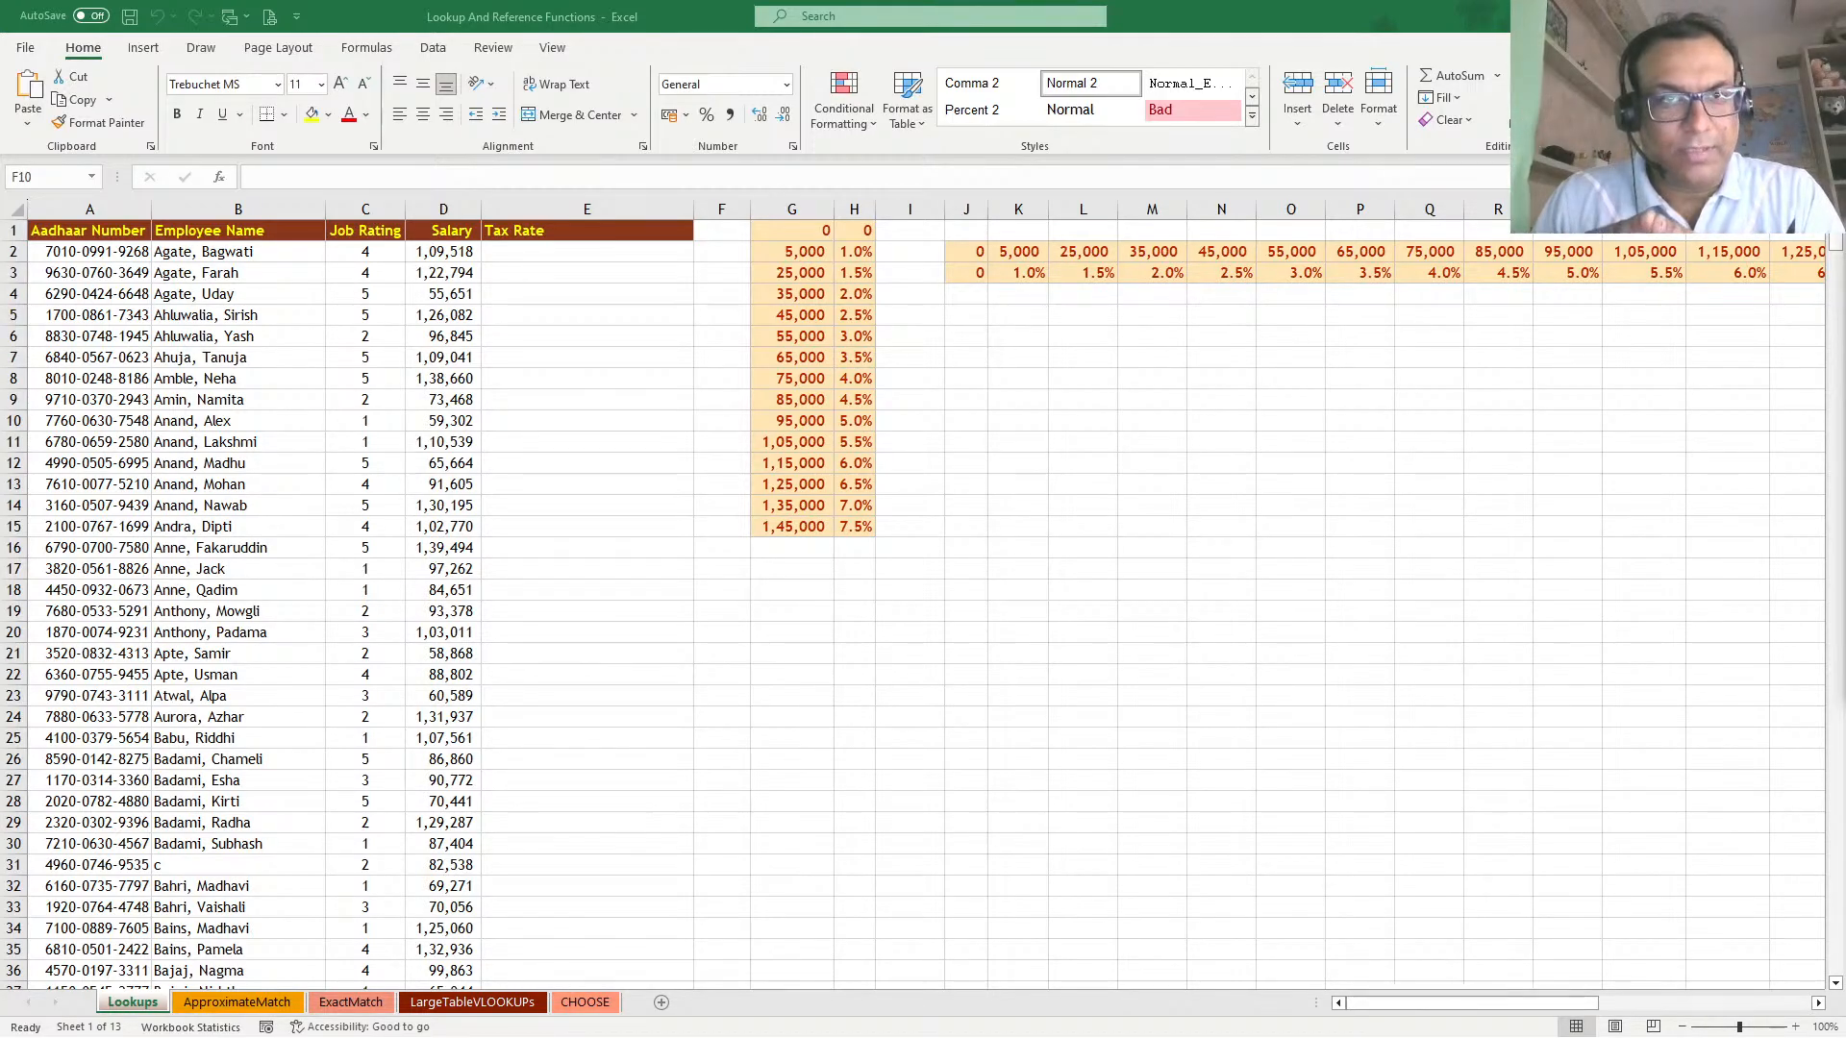
Compare the vertical tax-rate table in G1:H15 with the horizontal tax-rate table in rows 2 and 3 starting at column J
click(642, 421)
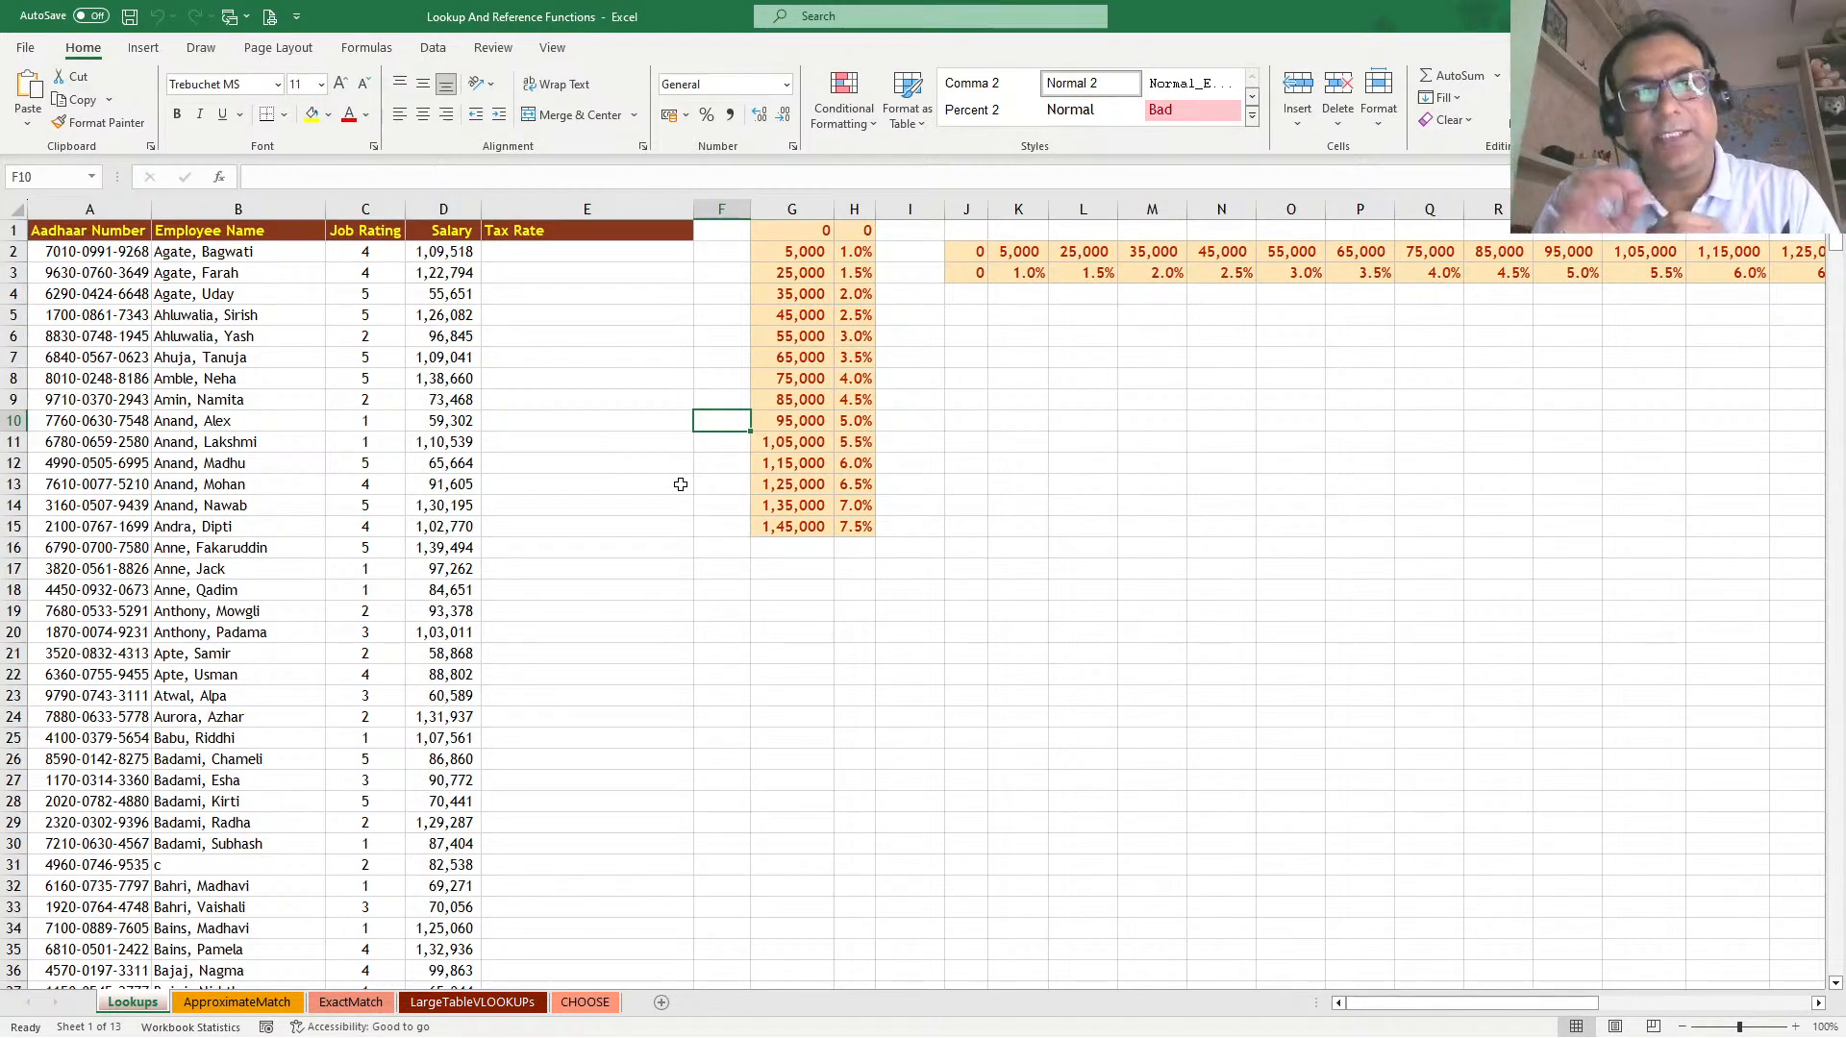
drag(805, 233, 858, 519)
scroll(879, 524, down, 1)
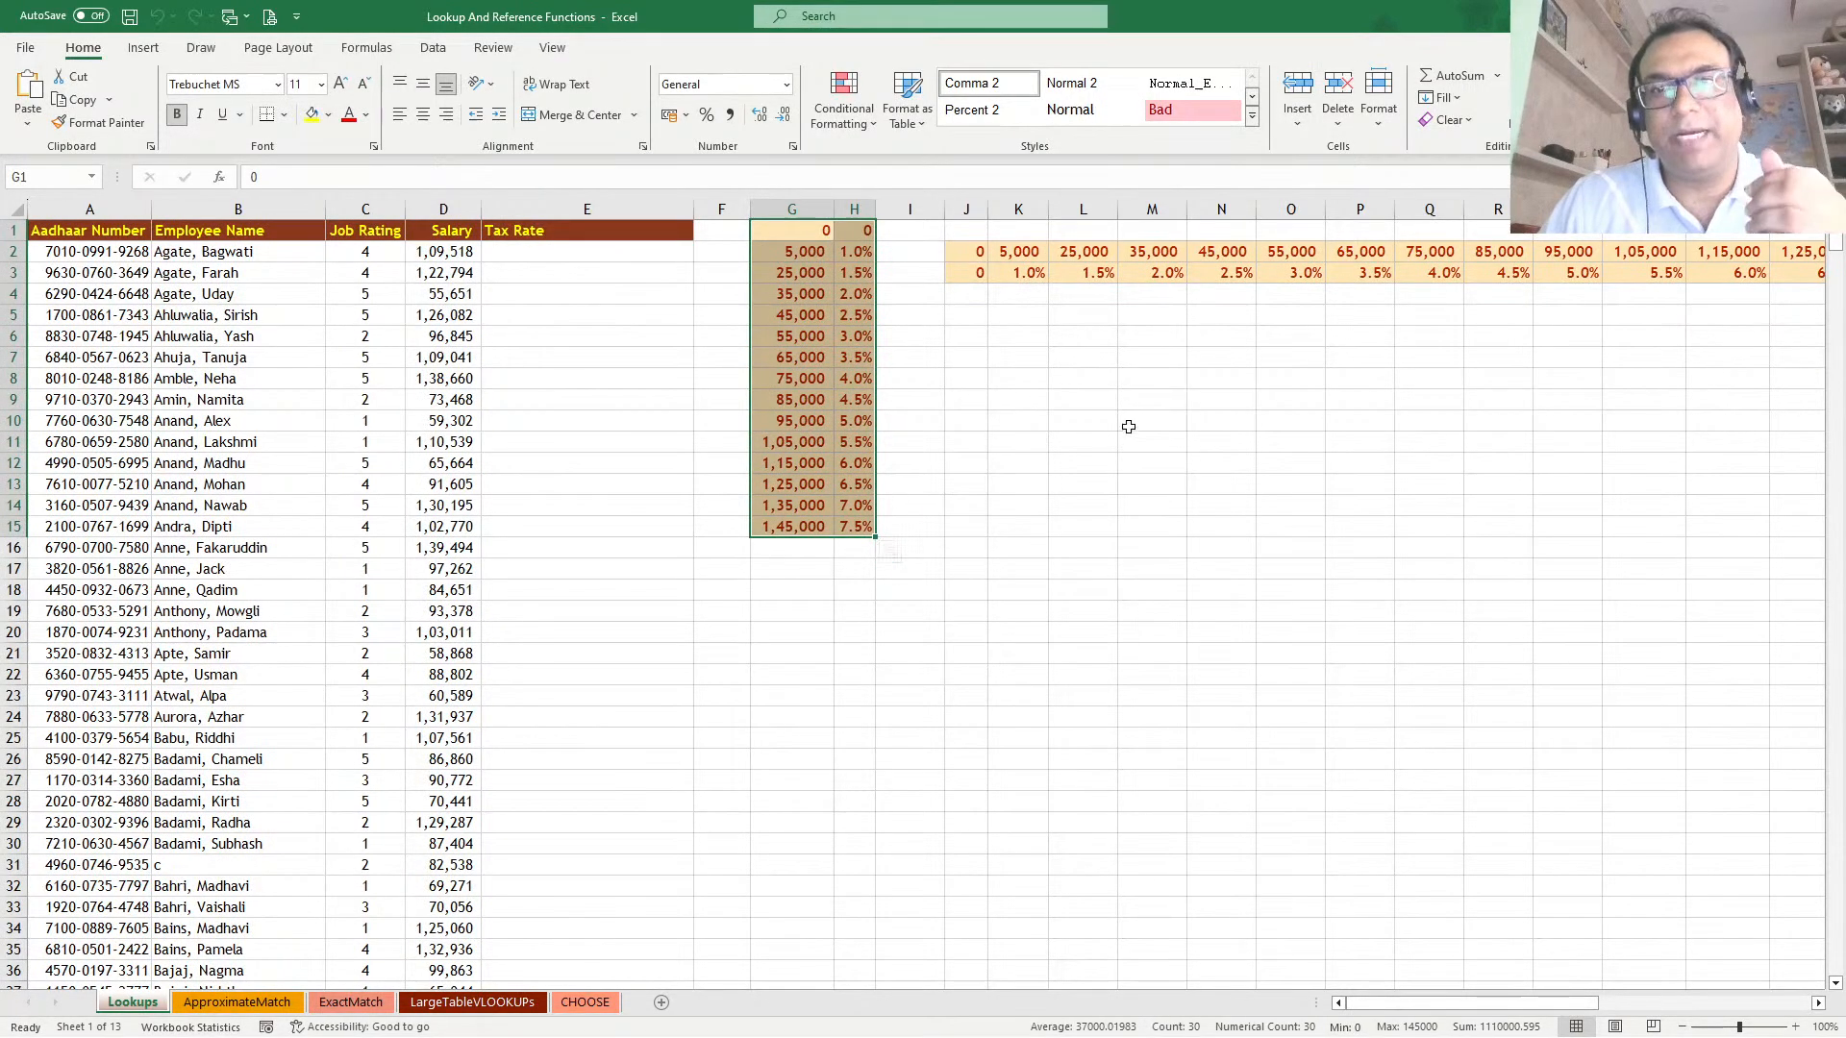
drag(976, 253, 1732, 277)
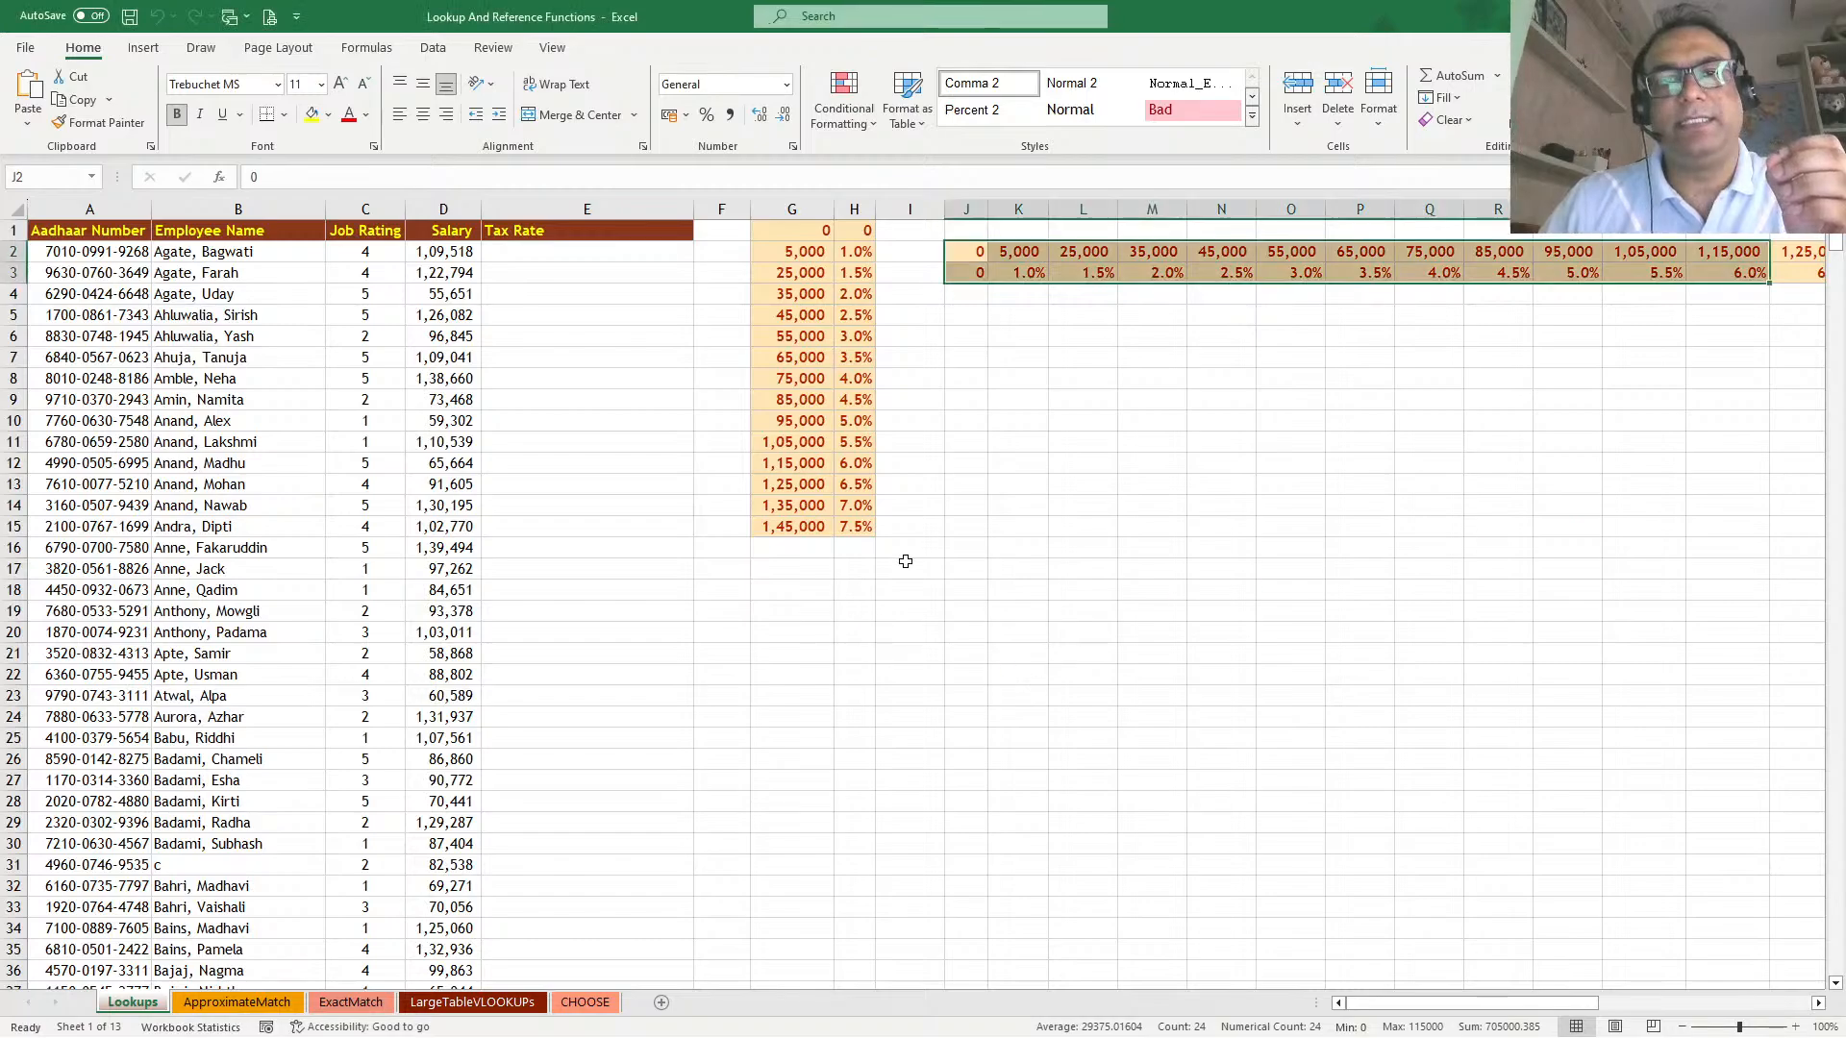
click(798, 230)
drag(797, 209, 853, 210)
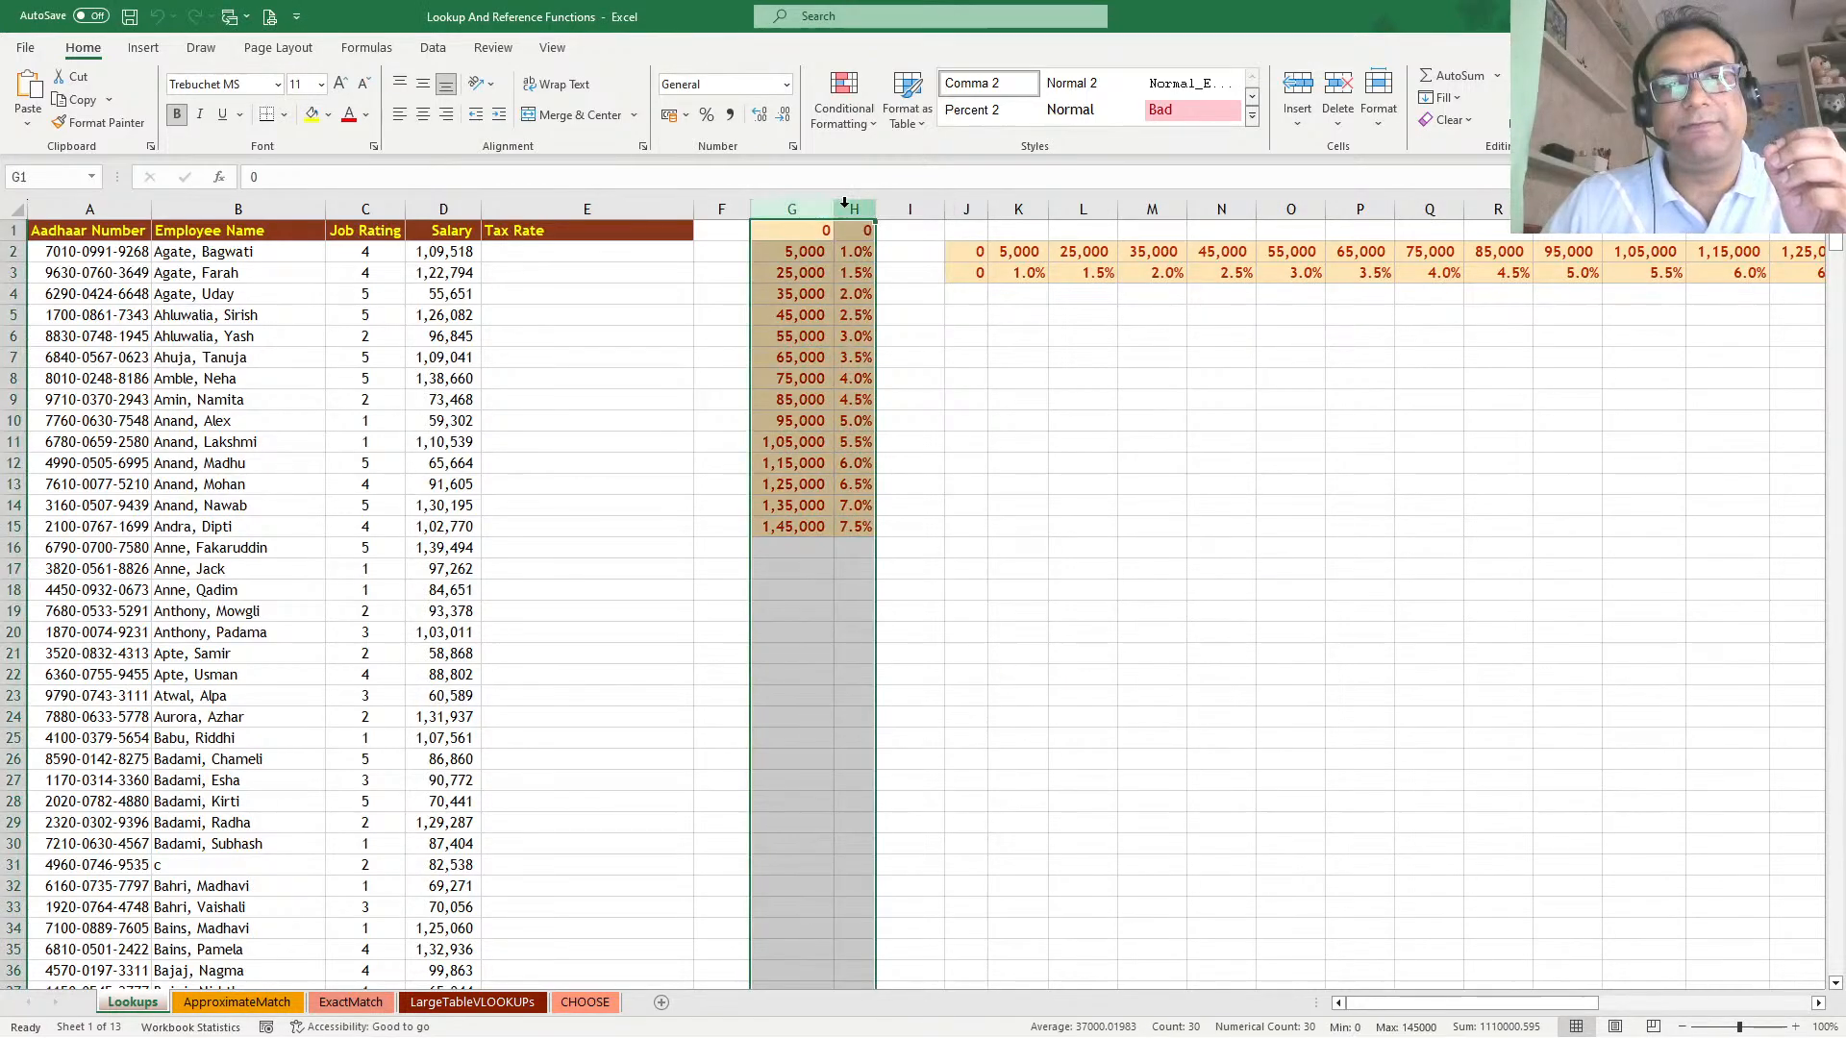
drag(973, 250, 1653, 277)
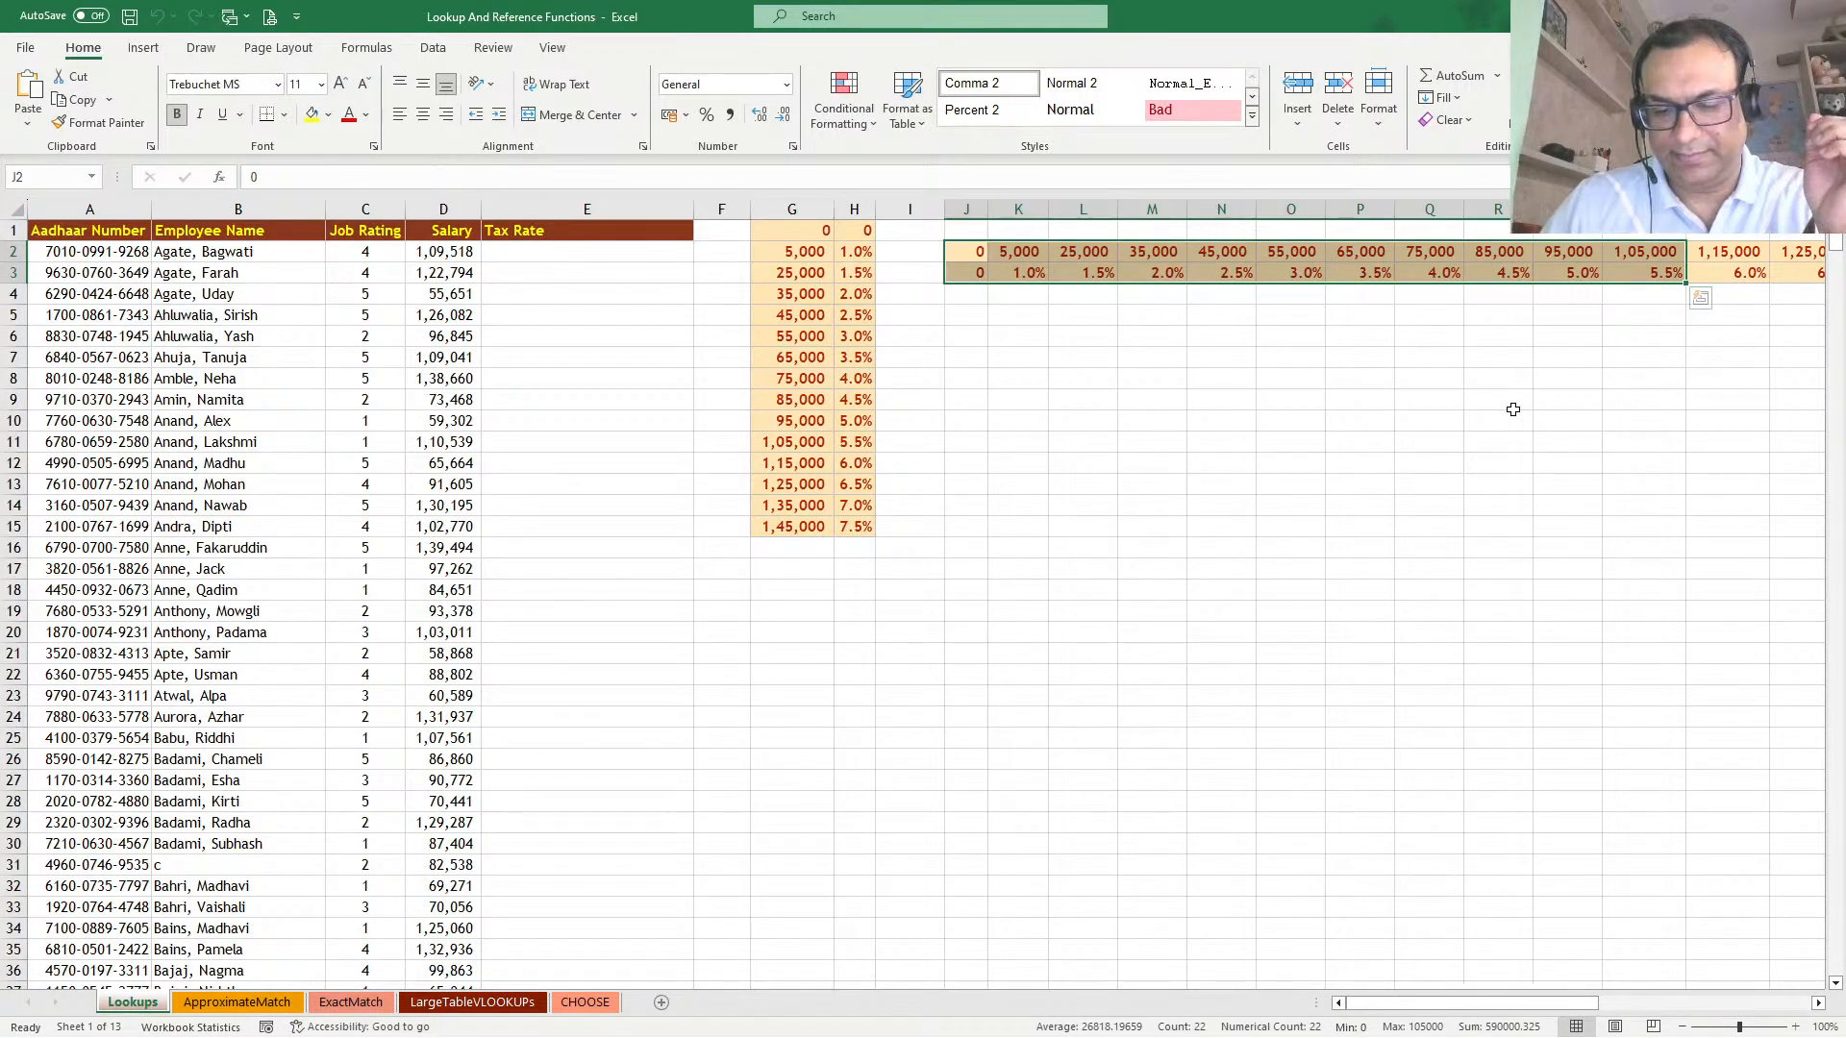
click(956, 403)
click(791, 212)
drag(791, 218, 854, 211)
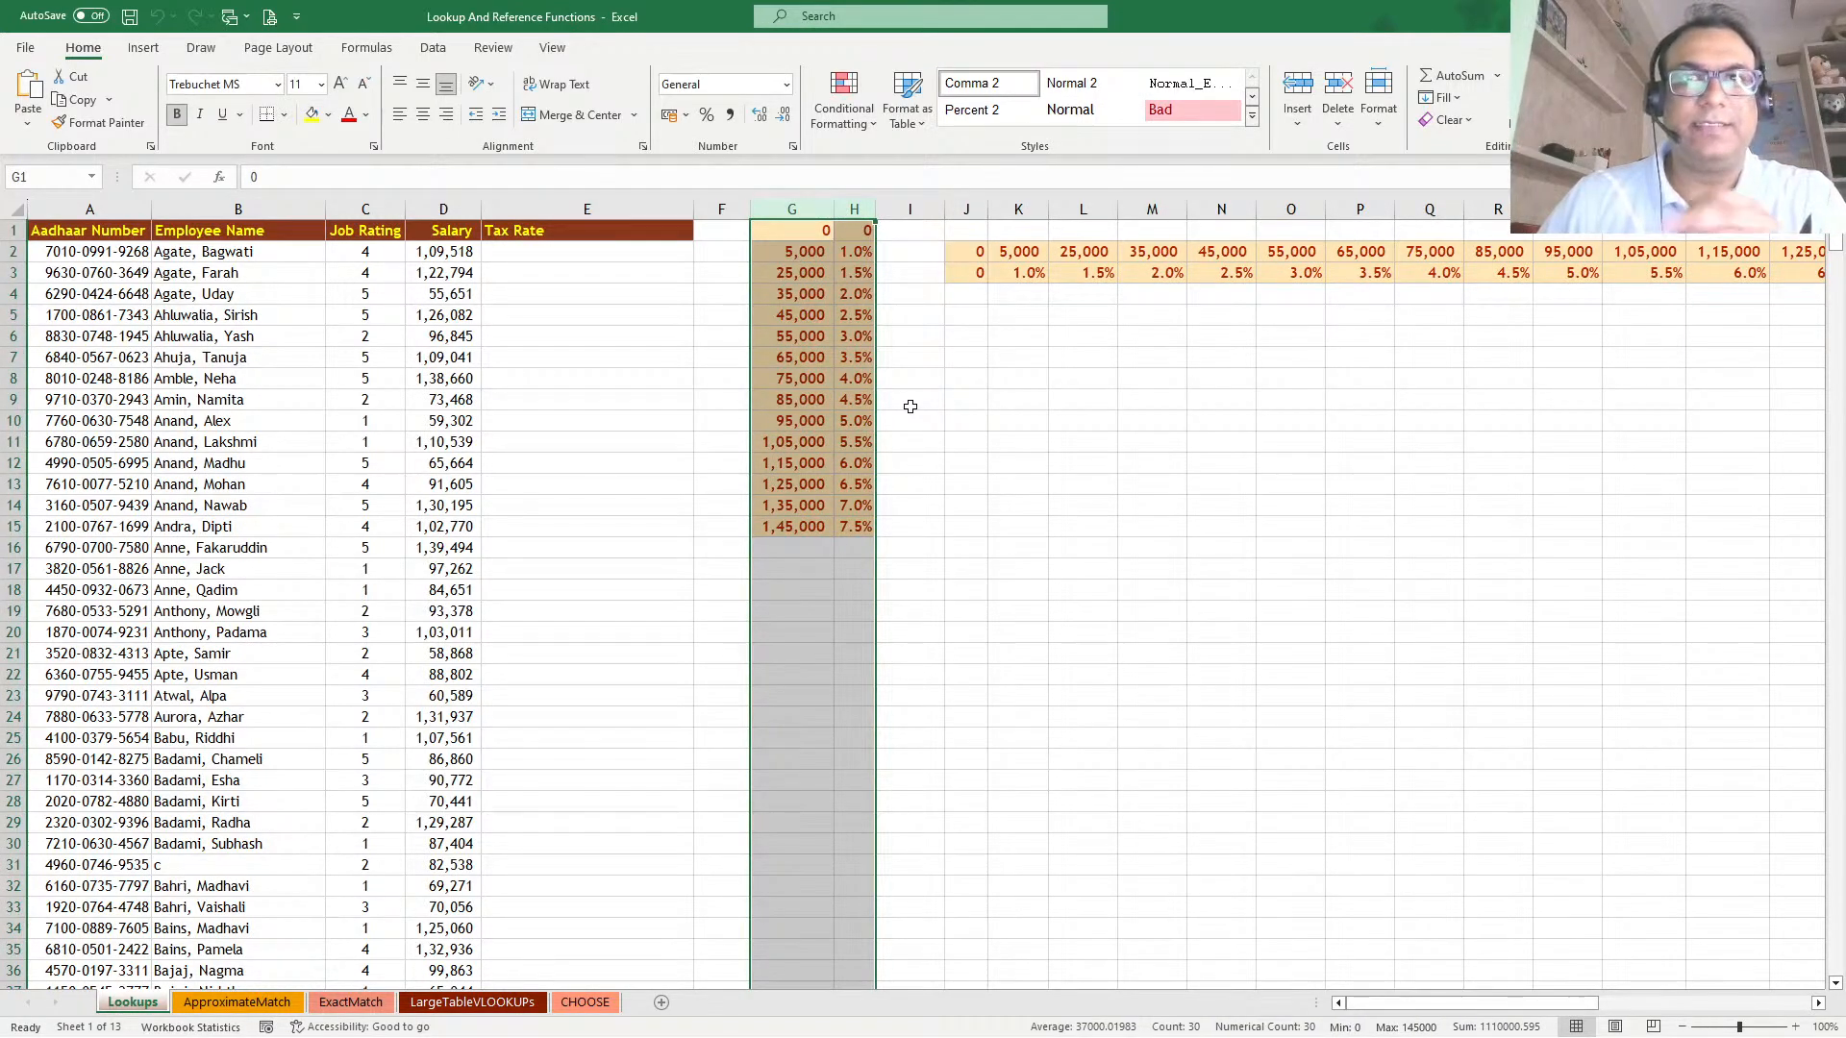
drag(966, 252, 1282, 269)
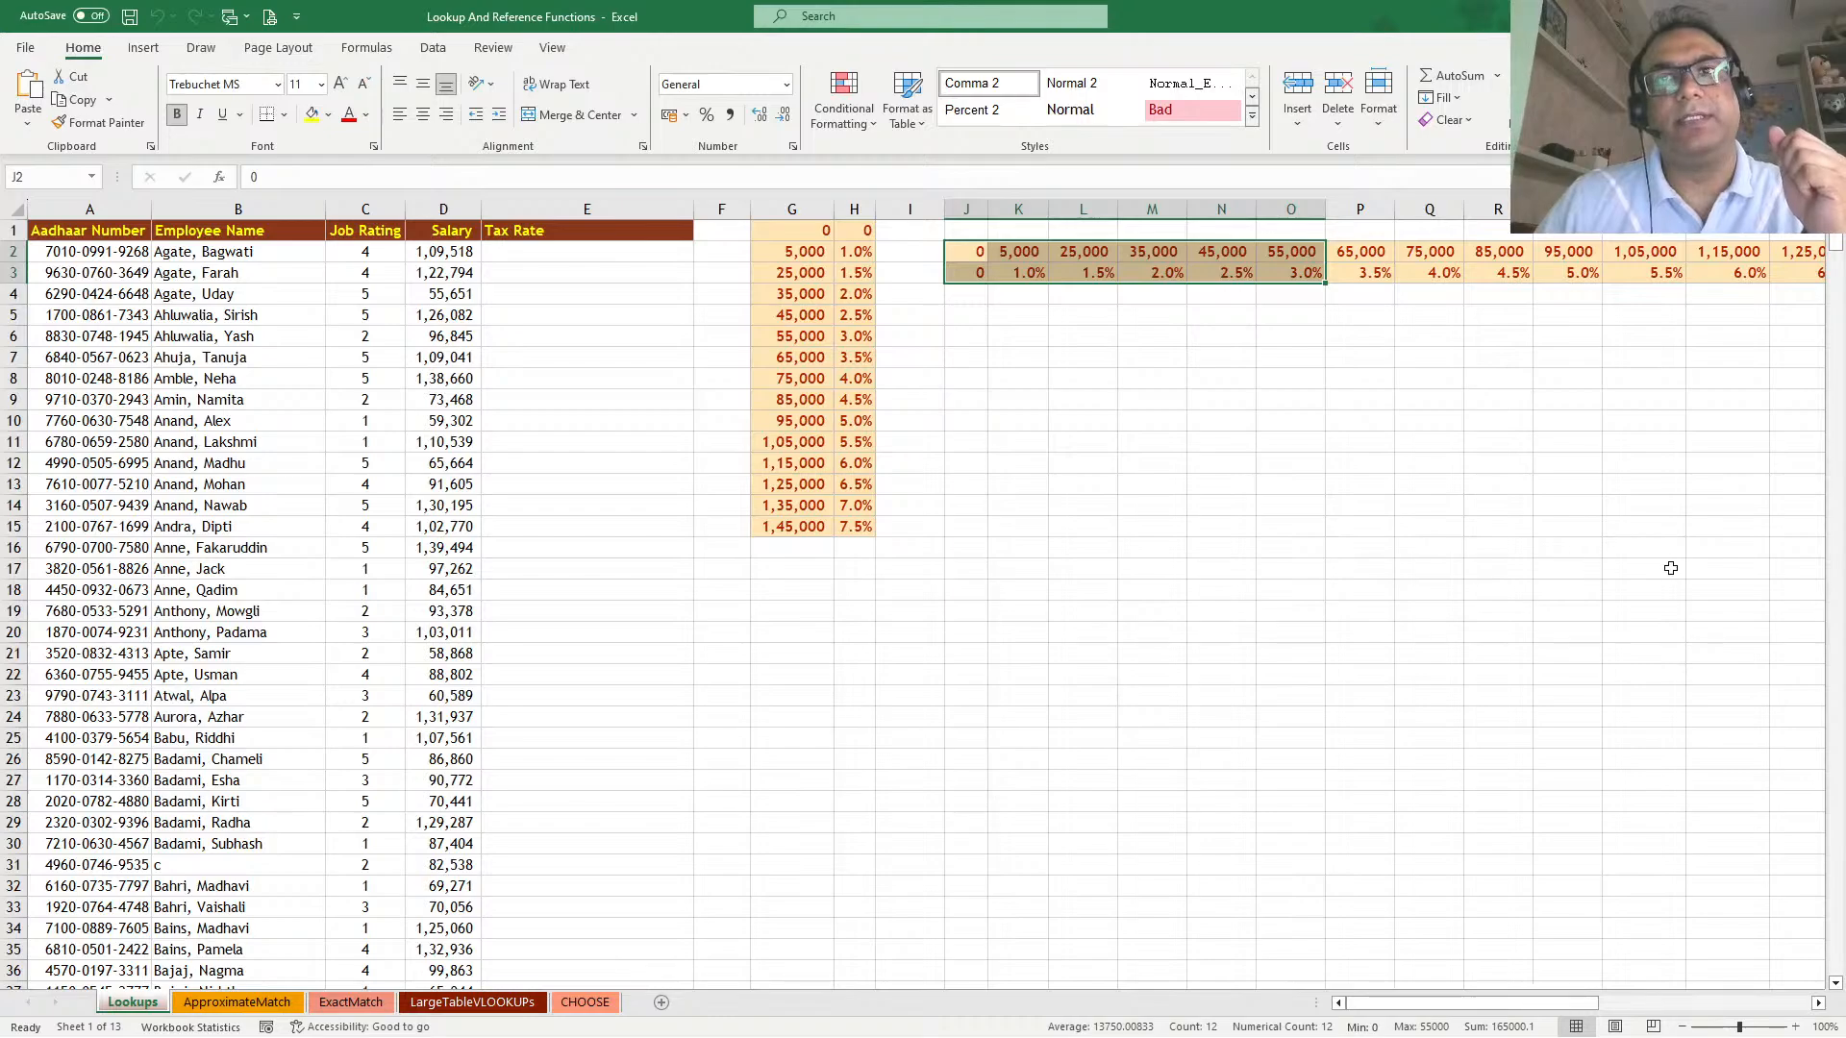
click(1194, 544)
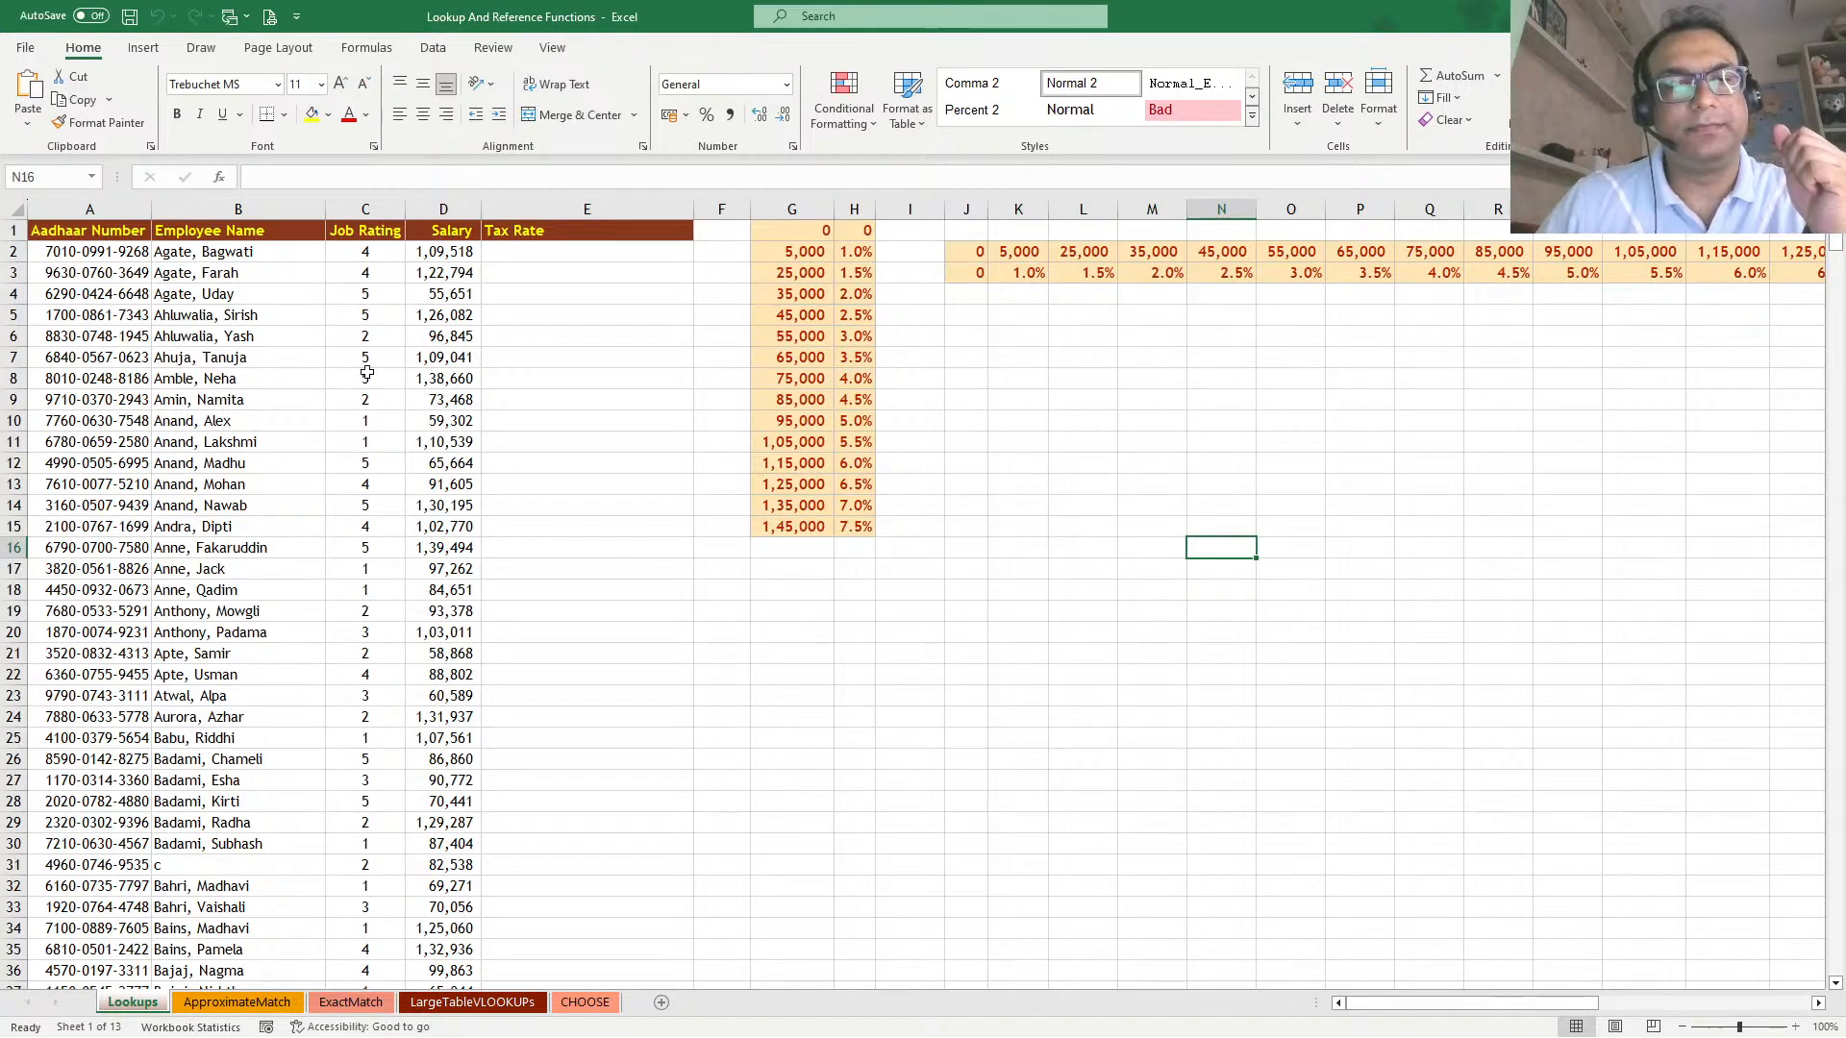
Examine the employee columns from Aadhaar Number to Salary, and relate the salaries and Tax Rate column to the table in G1:H15
click(387, 294)
drag(97, 252, 96, 736)
drag(231, 257, 236, 736)
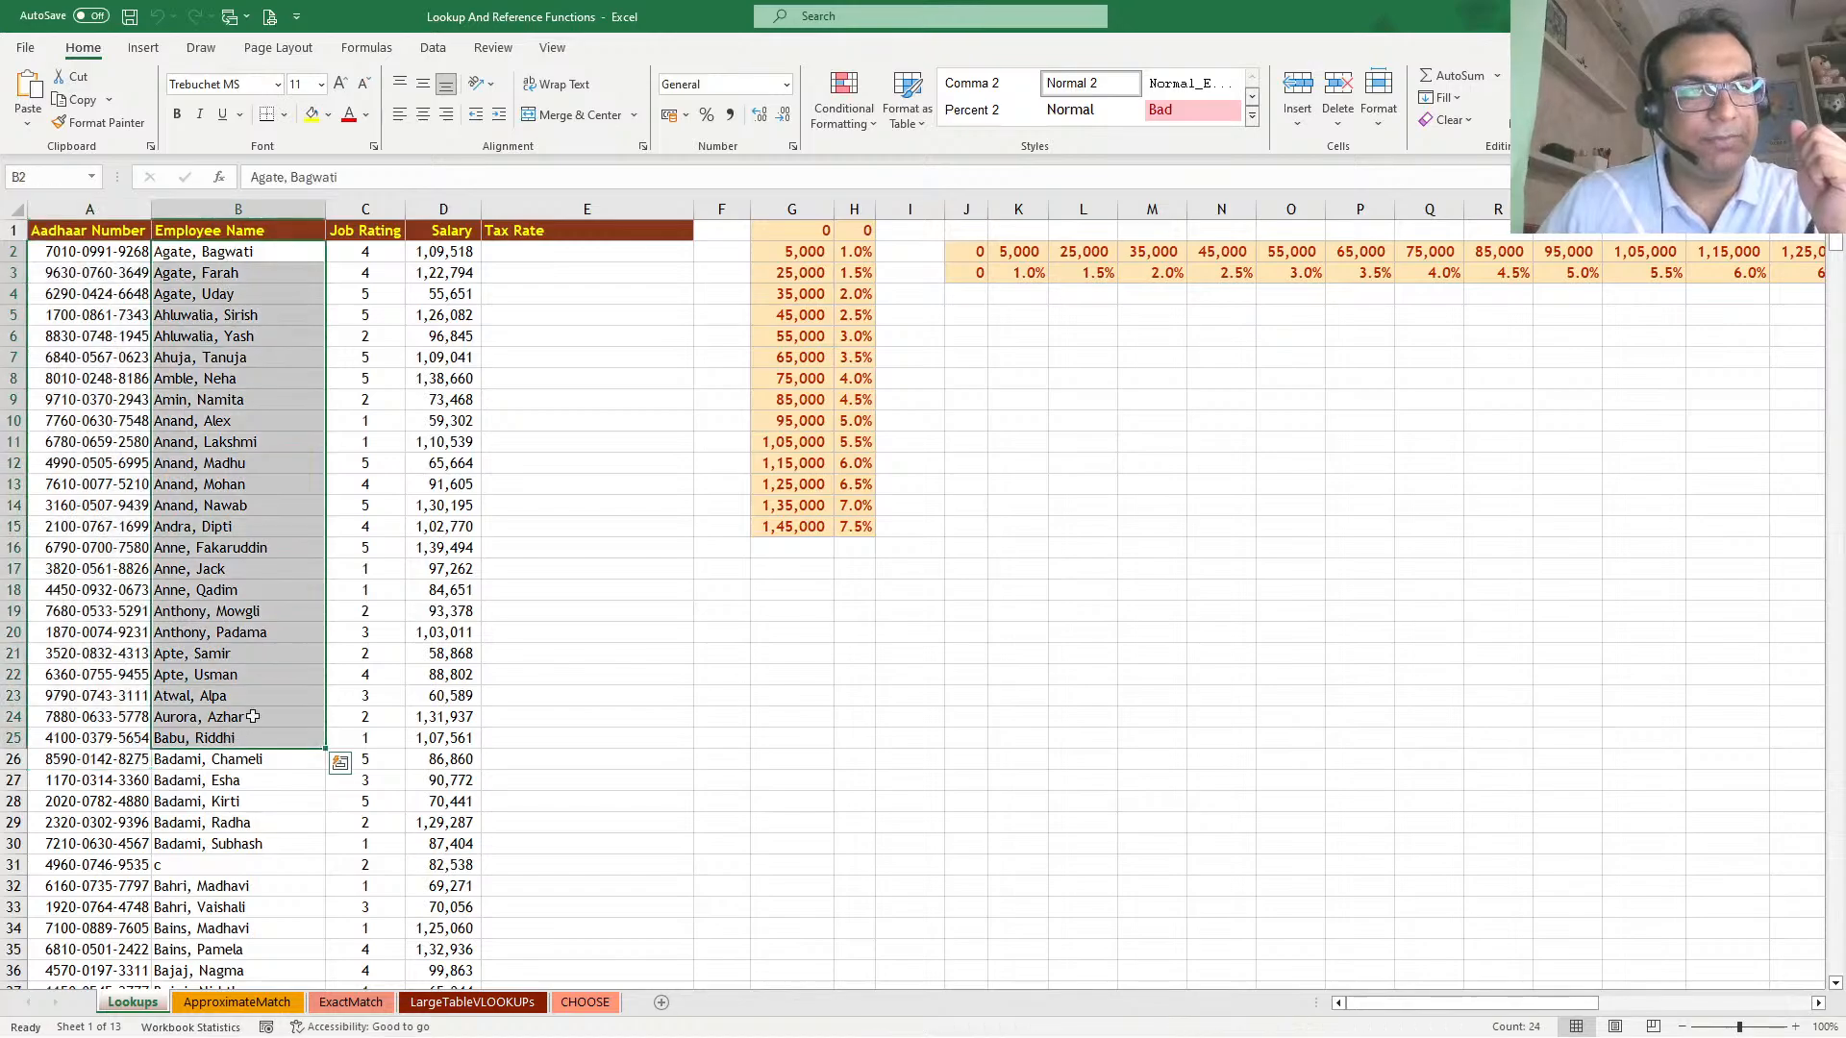
drag(375, 277, 375, 612)
drag(443, 317, 443, 696)
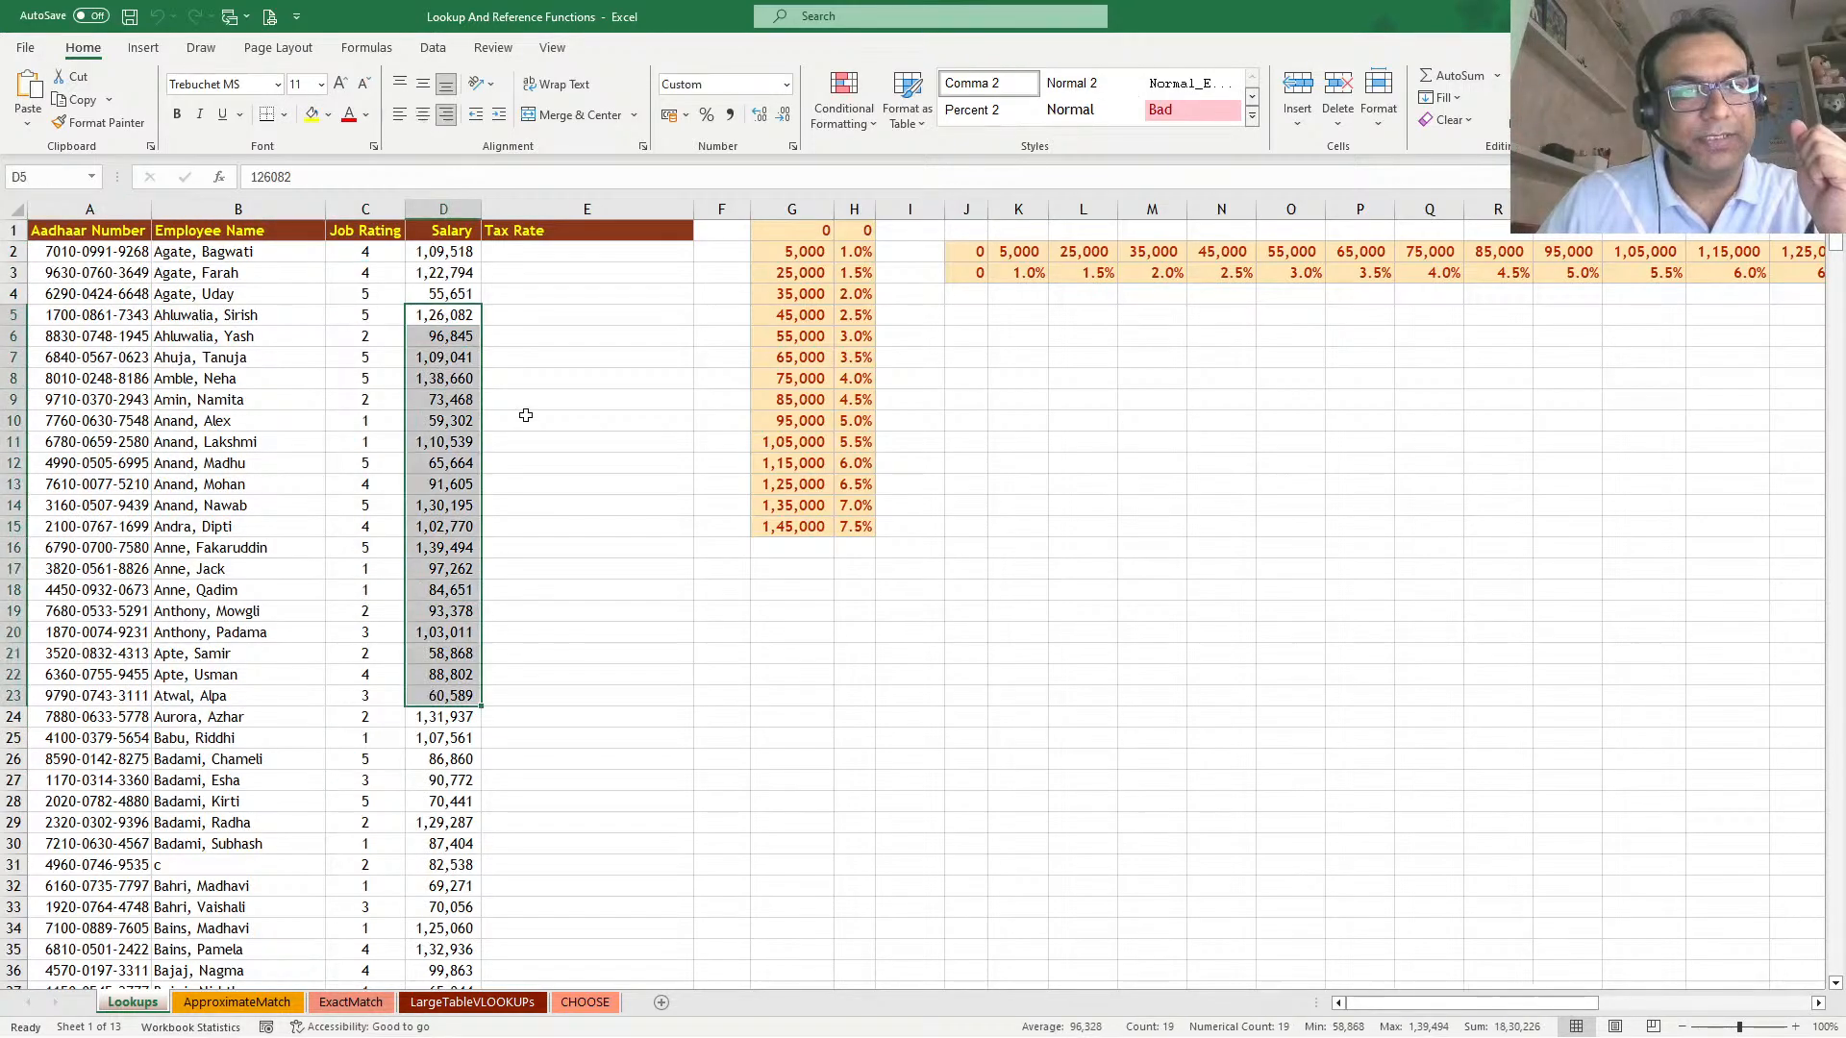
click(570, 271)
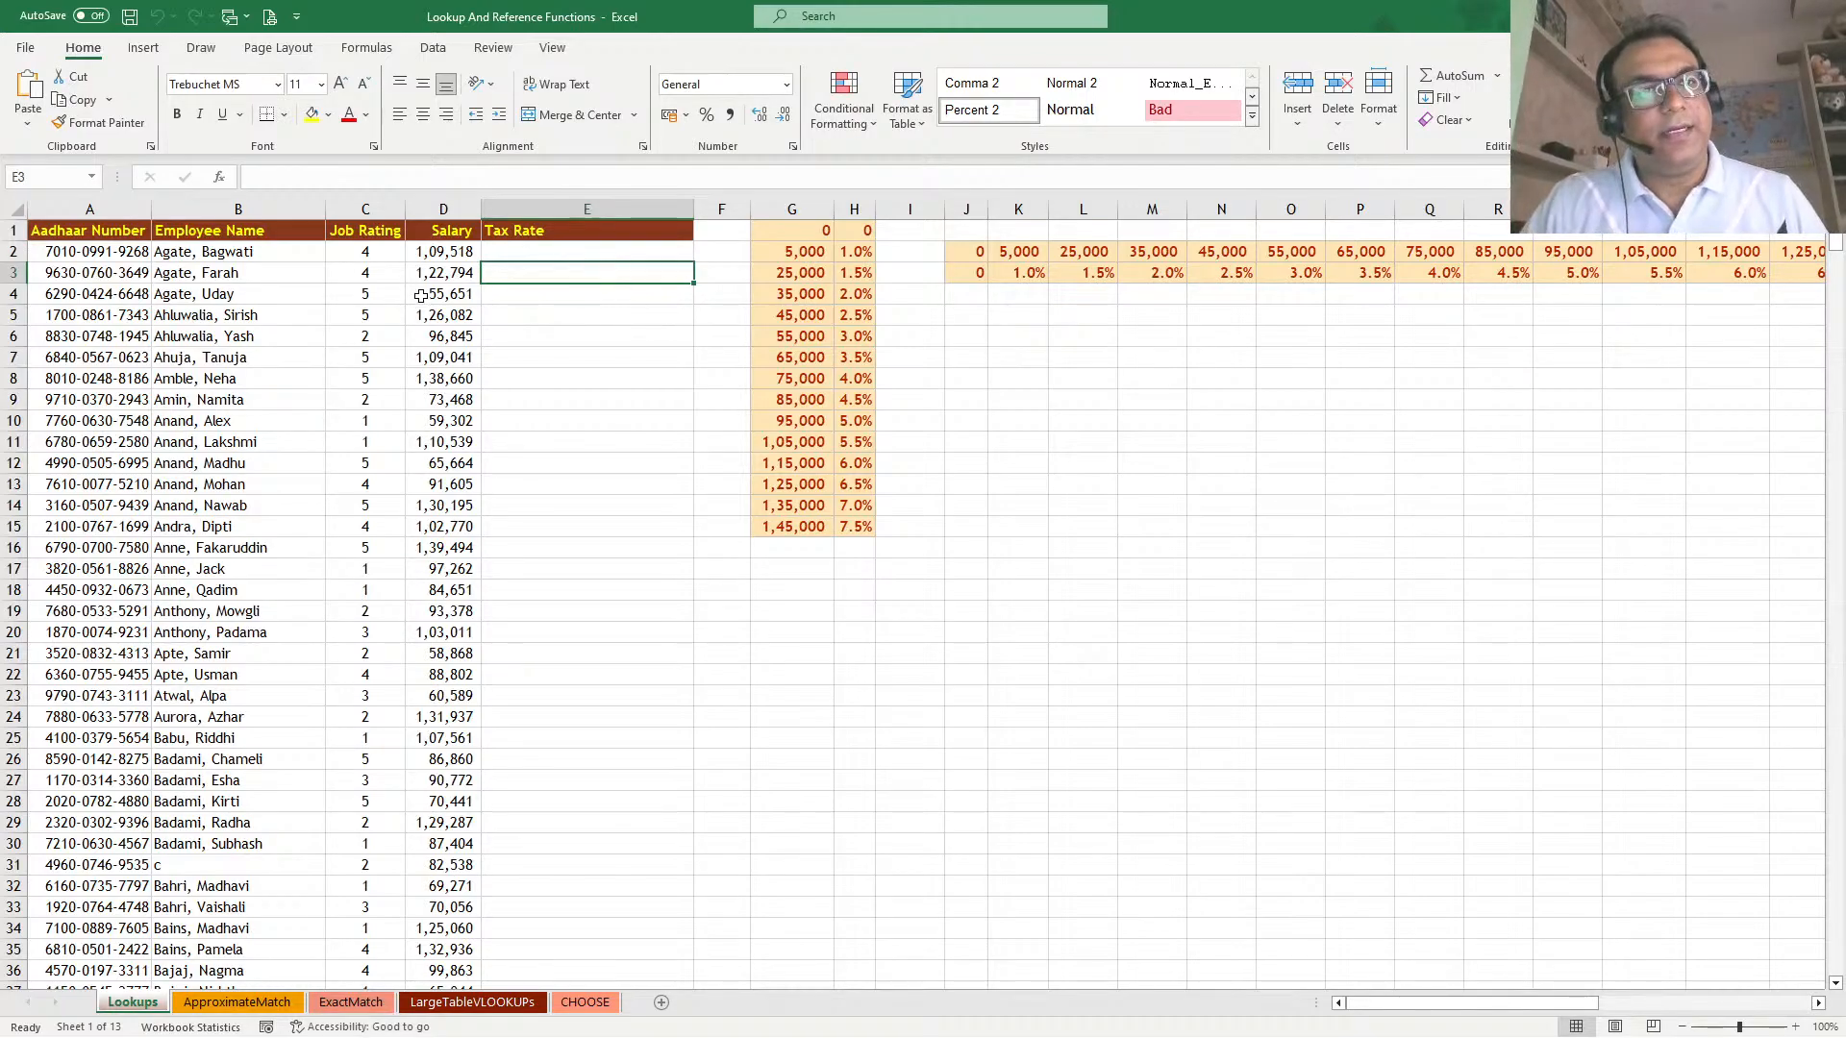
drag(436, 251, 442, 632)
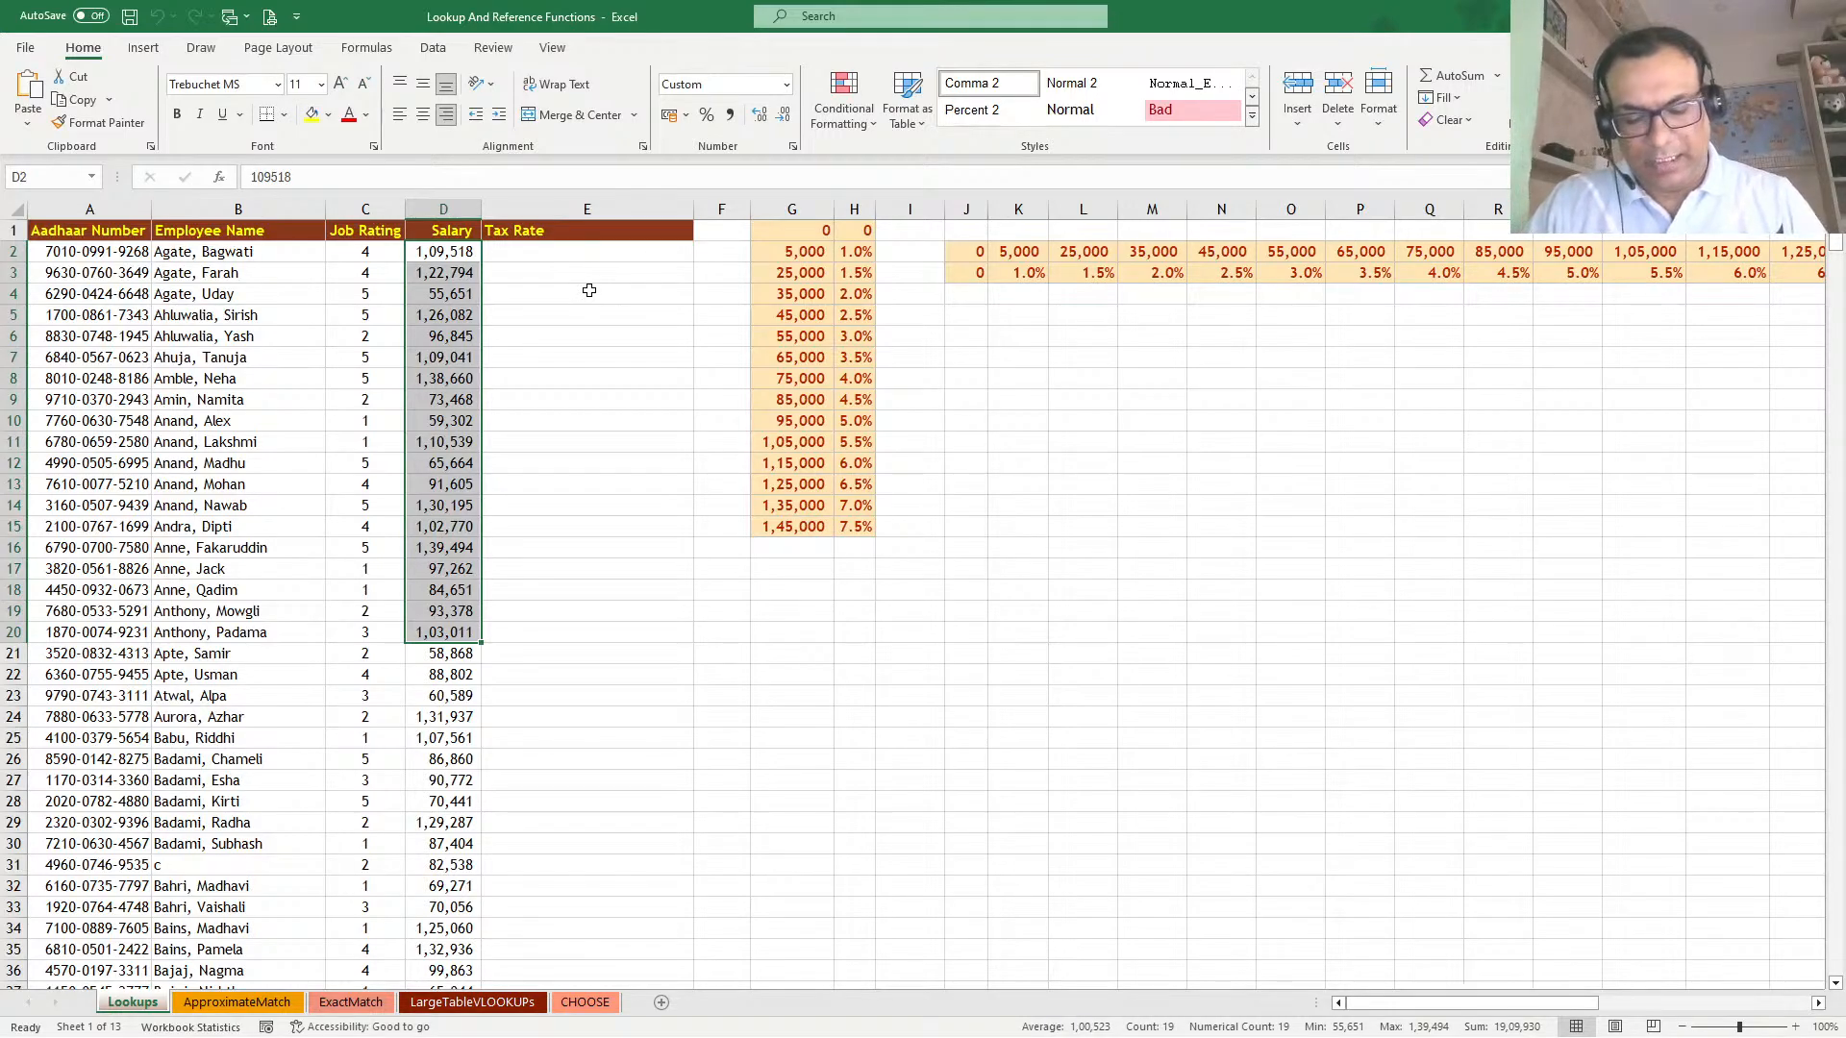
drag(774, 239, 835, 526)
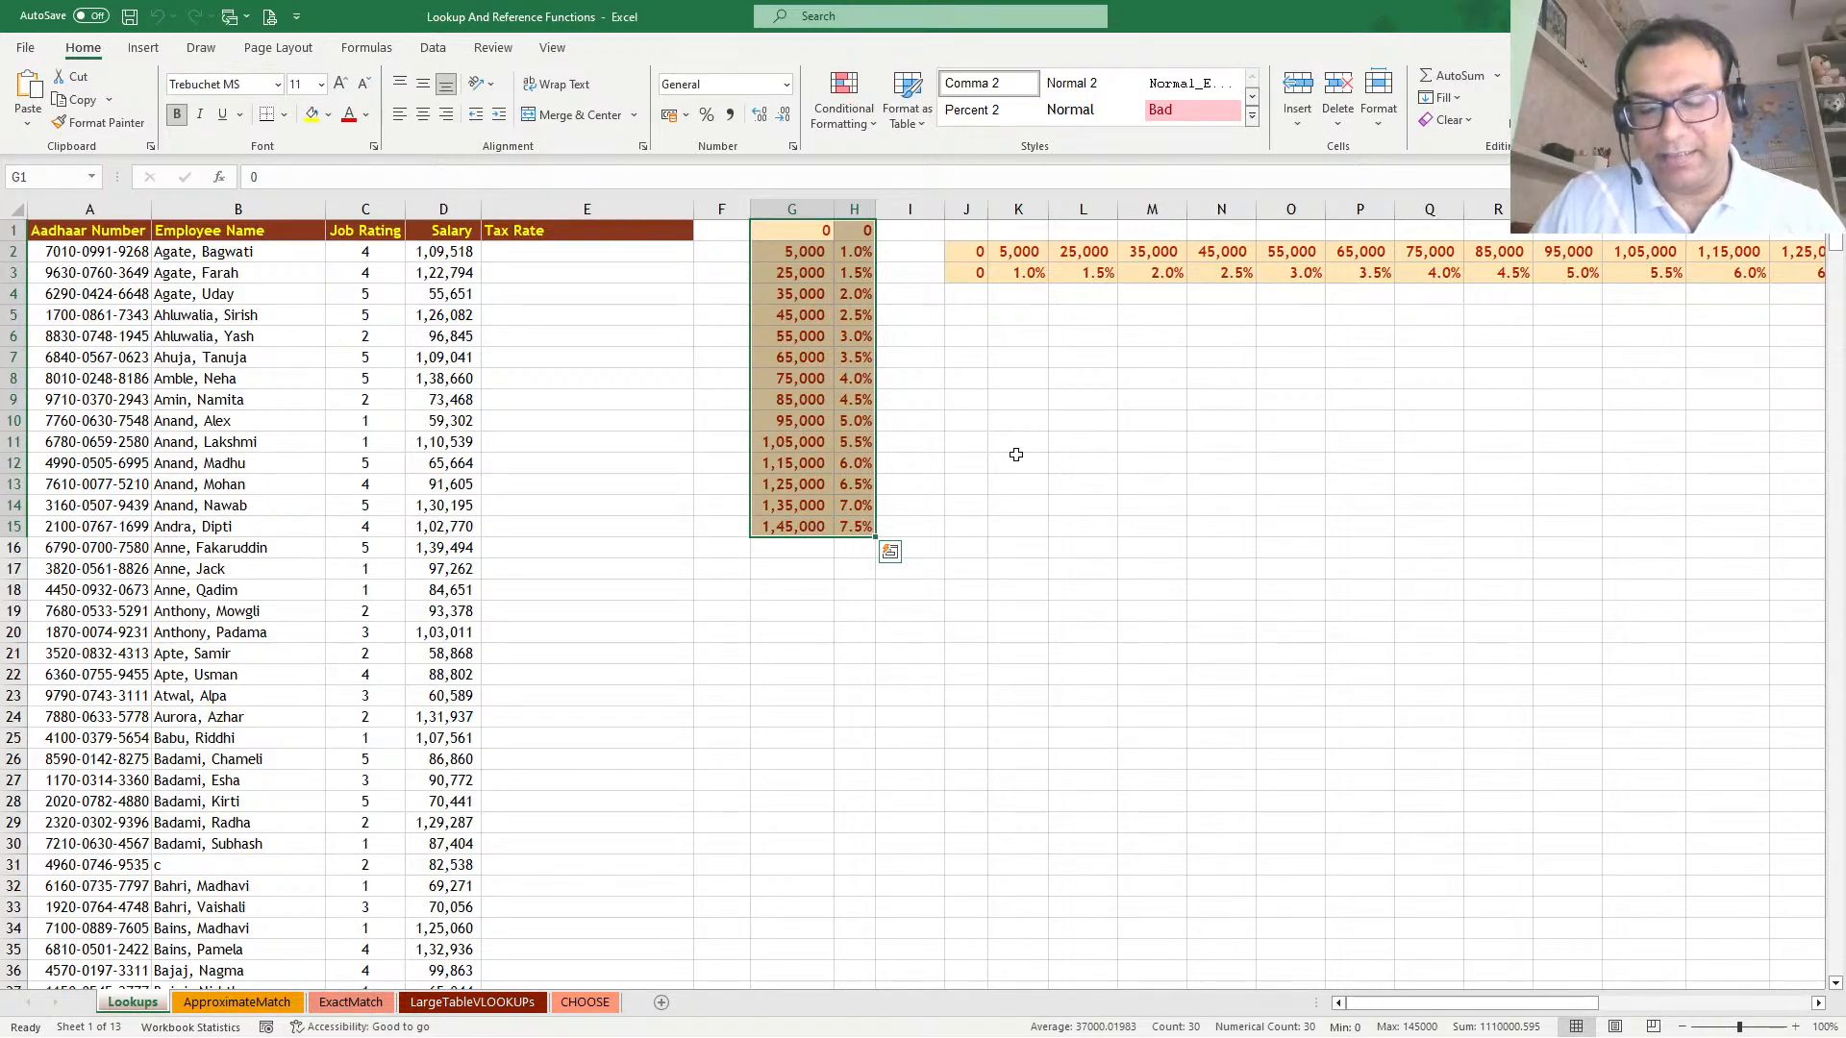
click(493, 269)
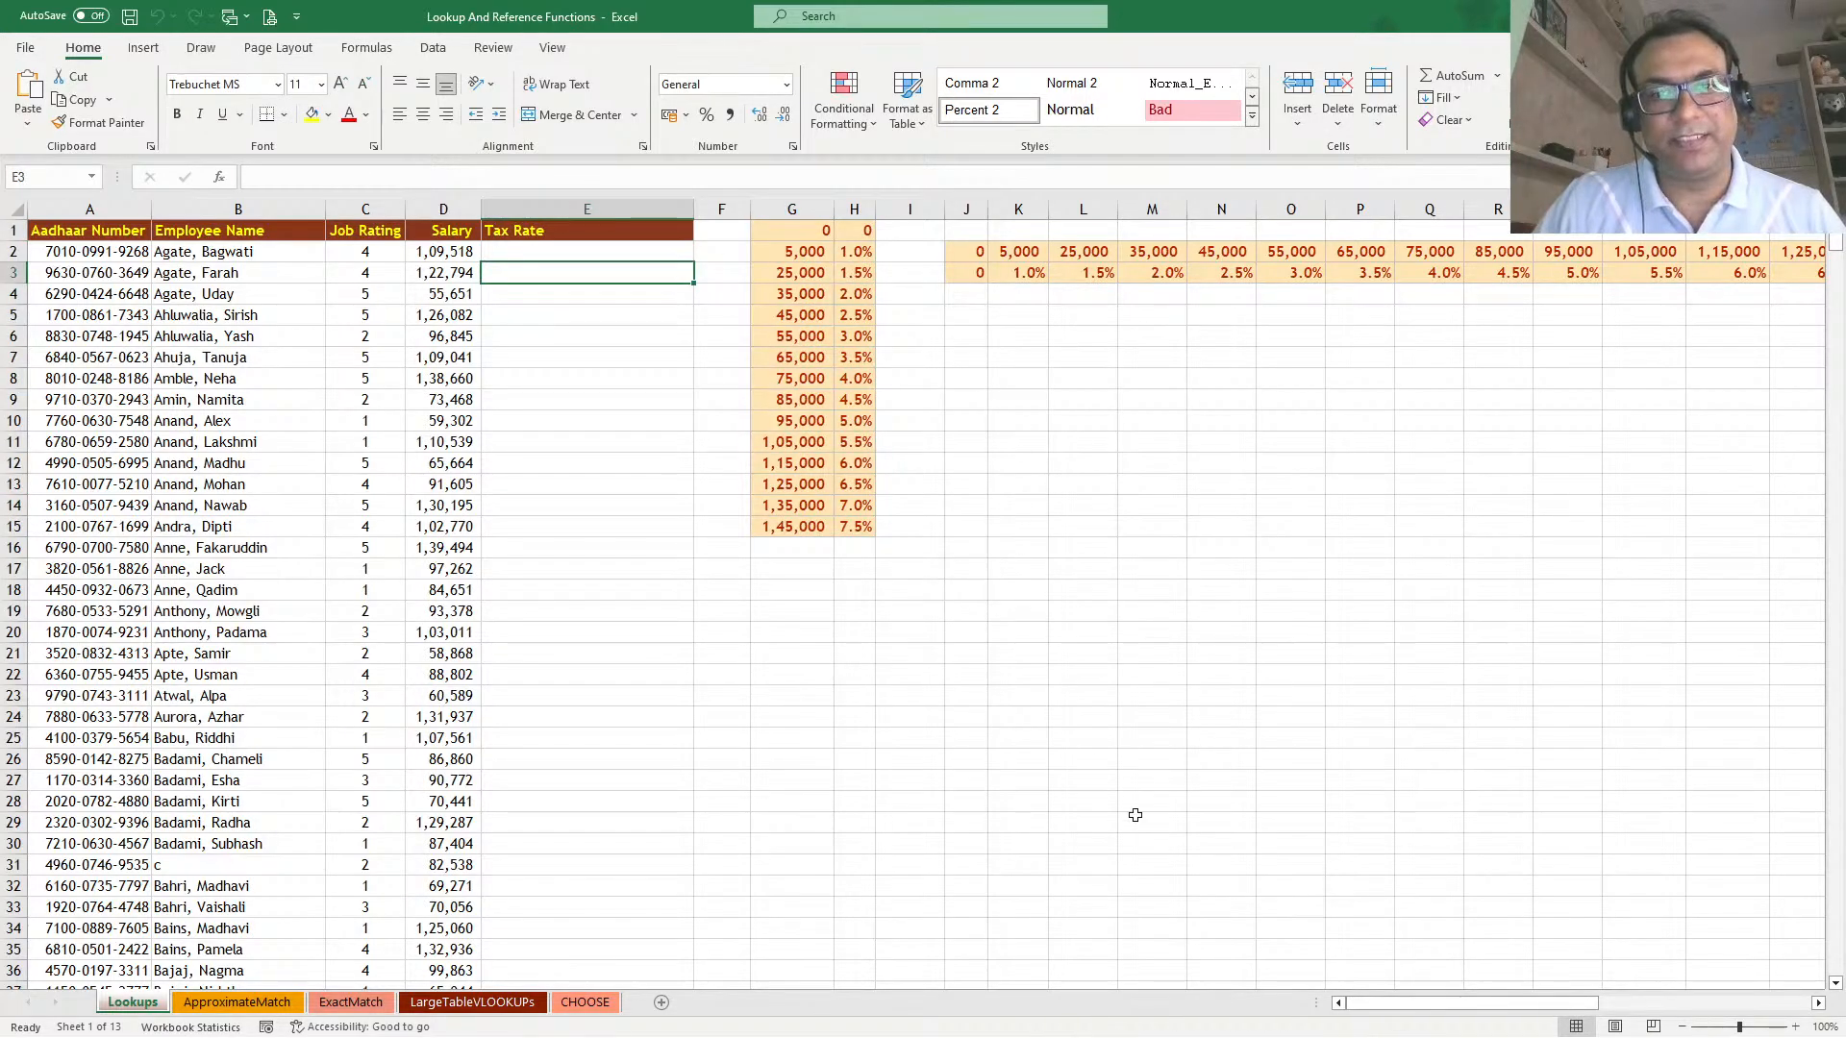
Review the horizontal tax table out to column X, and check the Salary column against the brackets and rates of both tables
drag(1421, 1010, 1517, 1010)
drag(389, 257, 1347, 269)
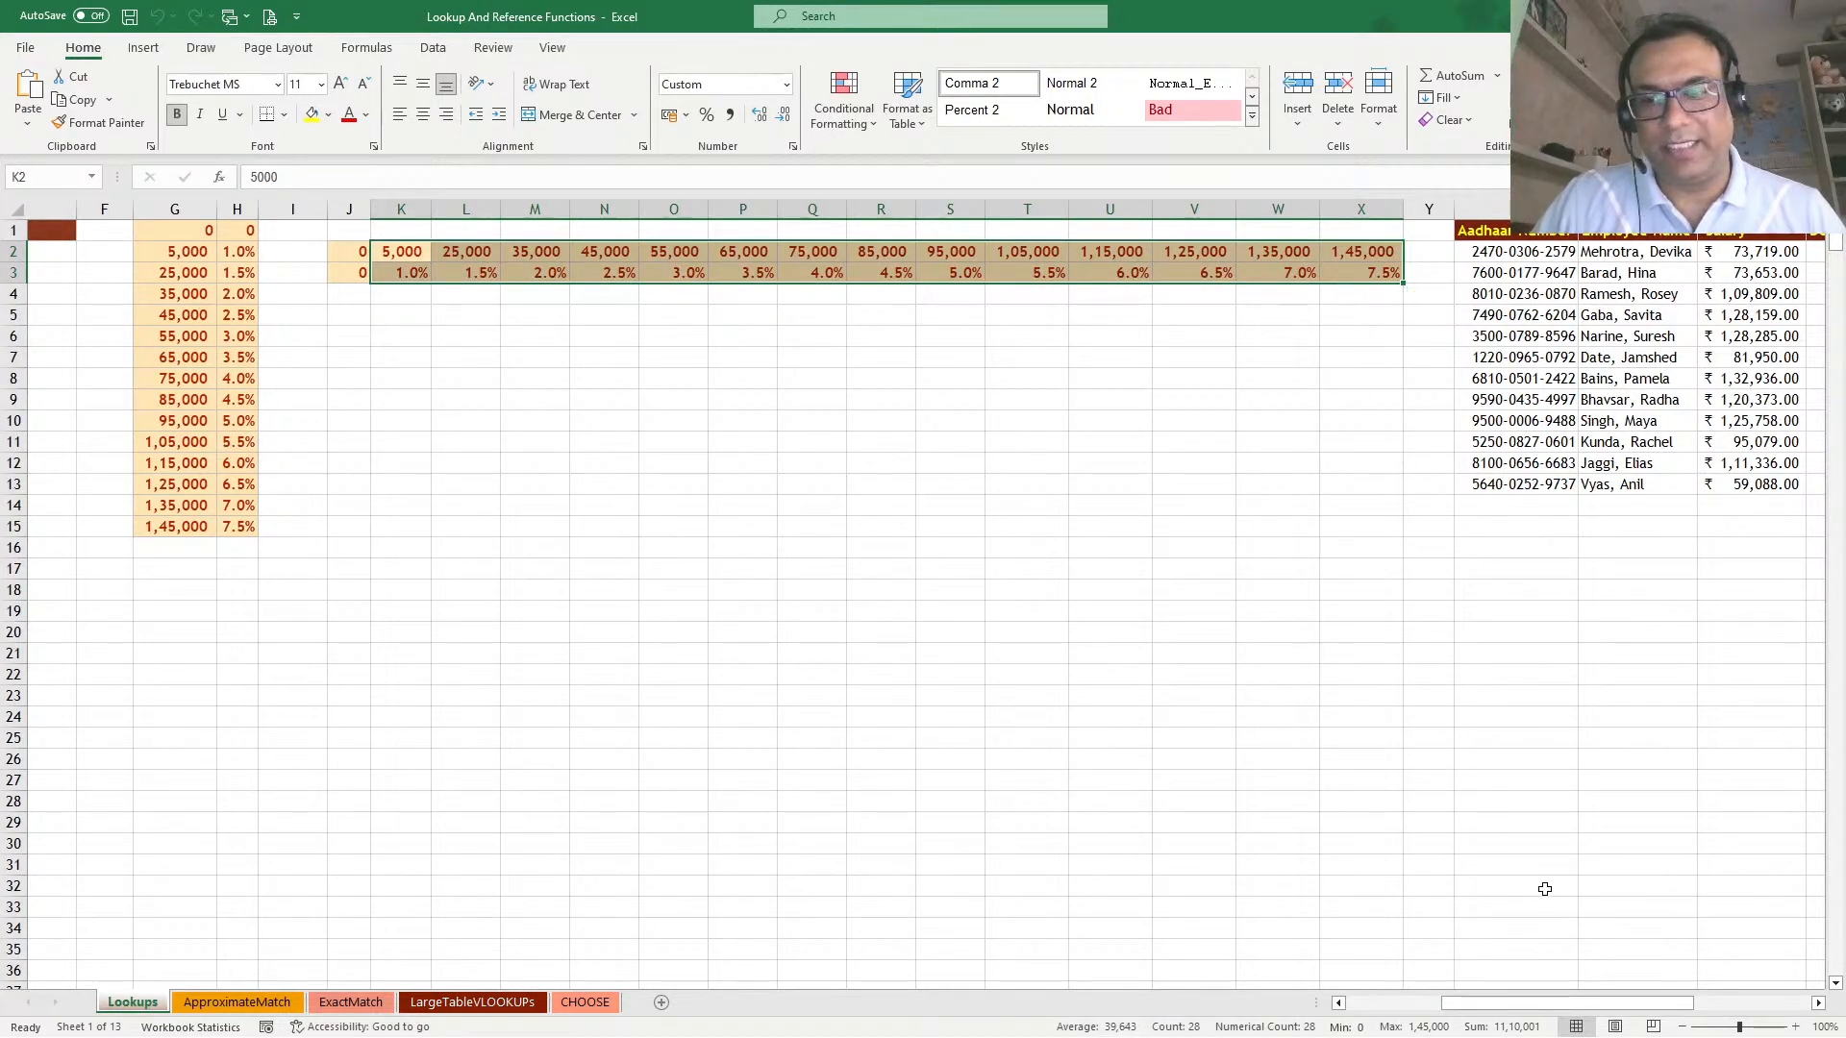
drag(1567, 1003, 1471, 1003)
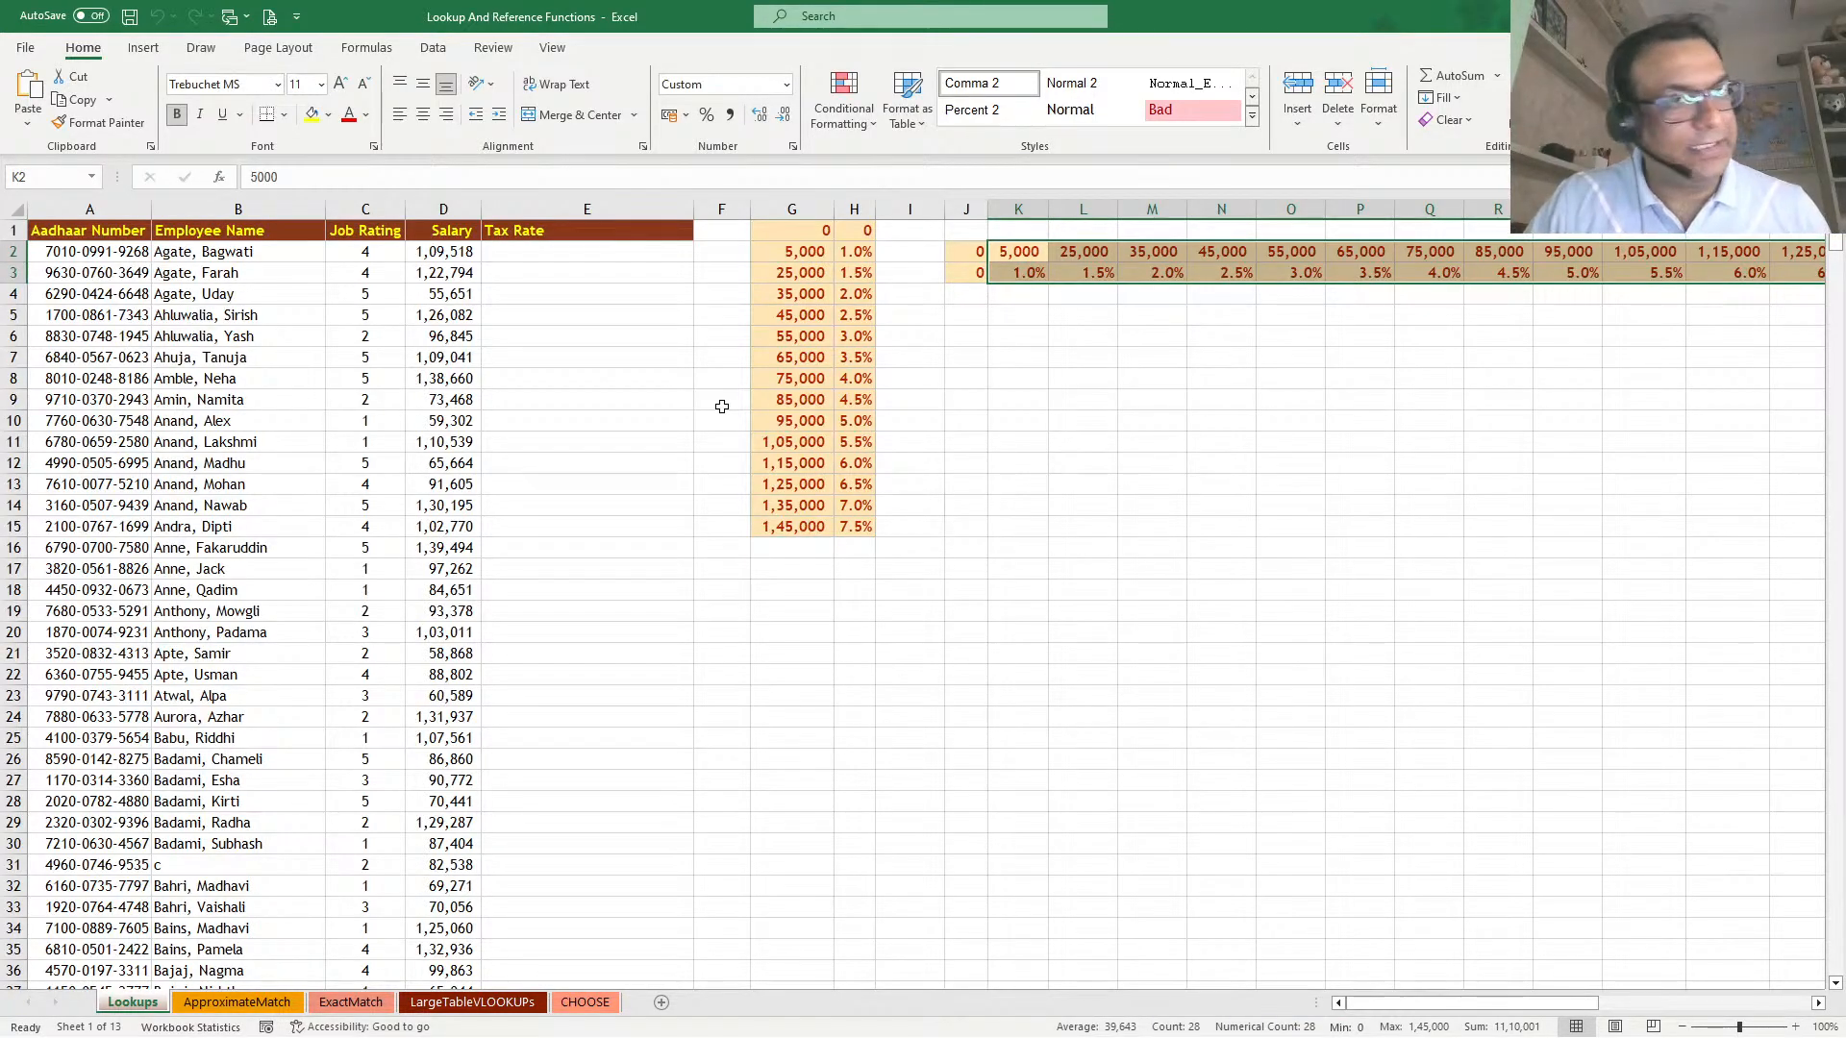
drag(819, 230, 852, 530)
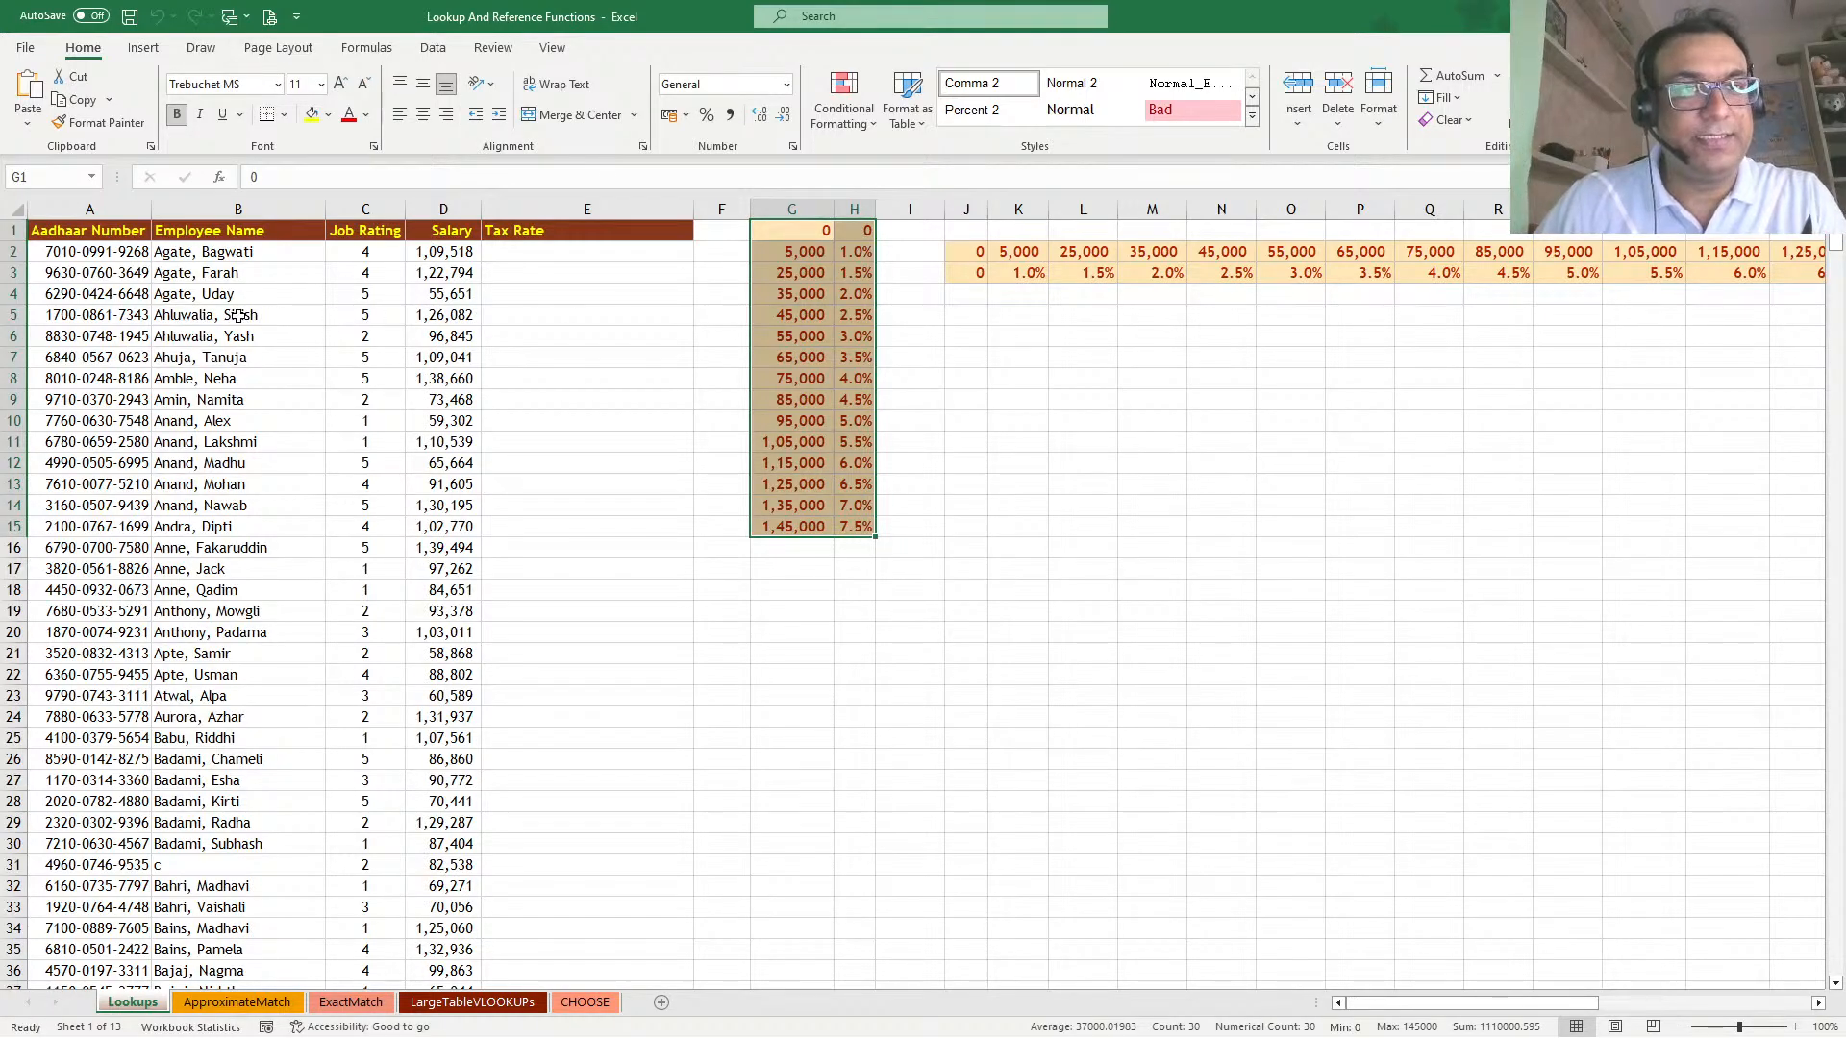
click(457, 231)
key(ctrl+shift+Down)
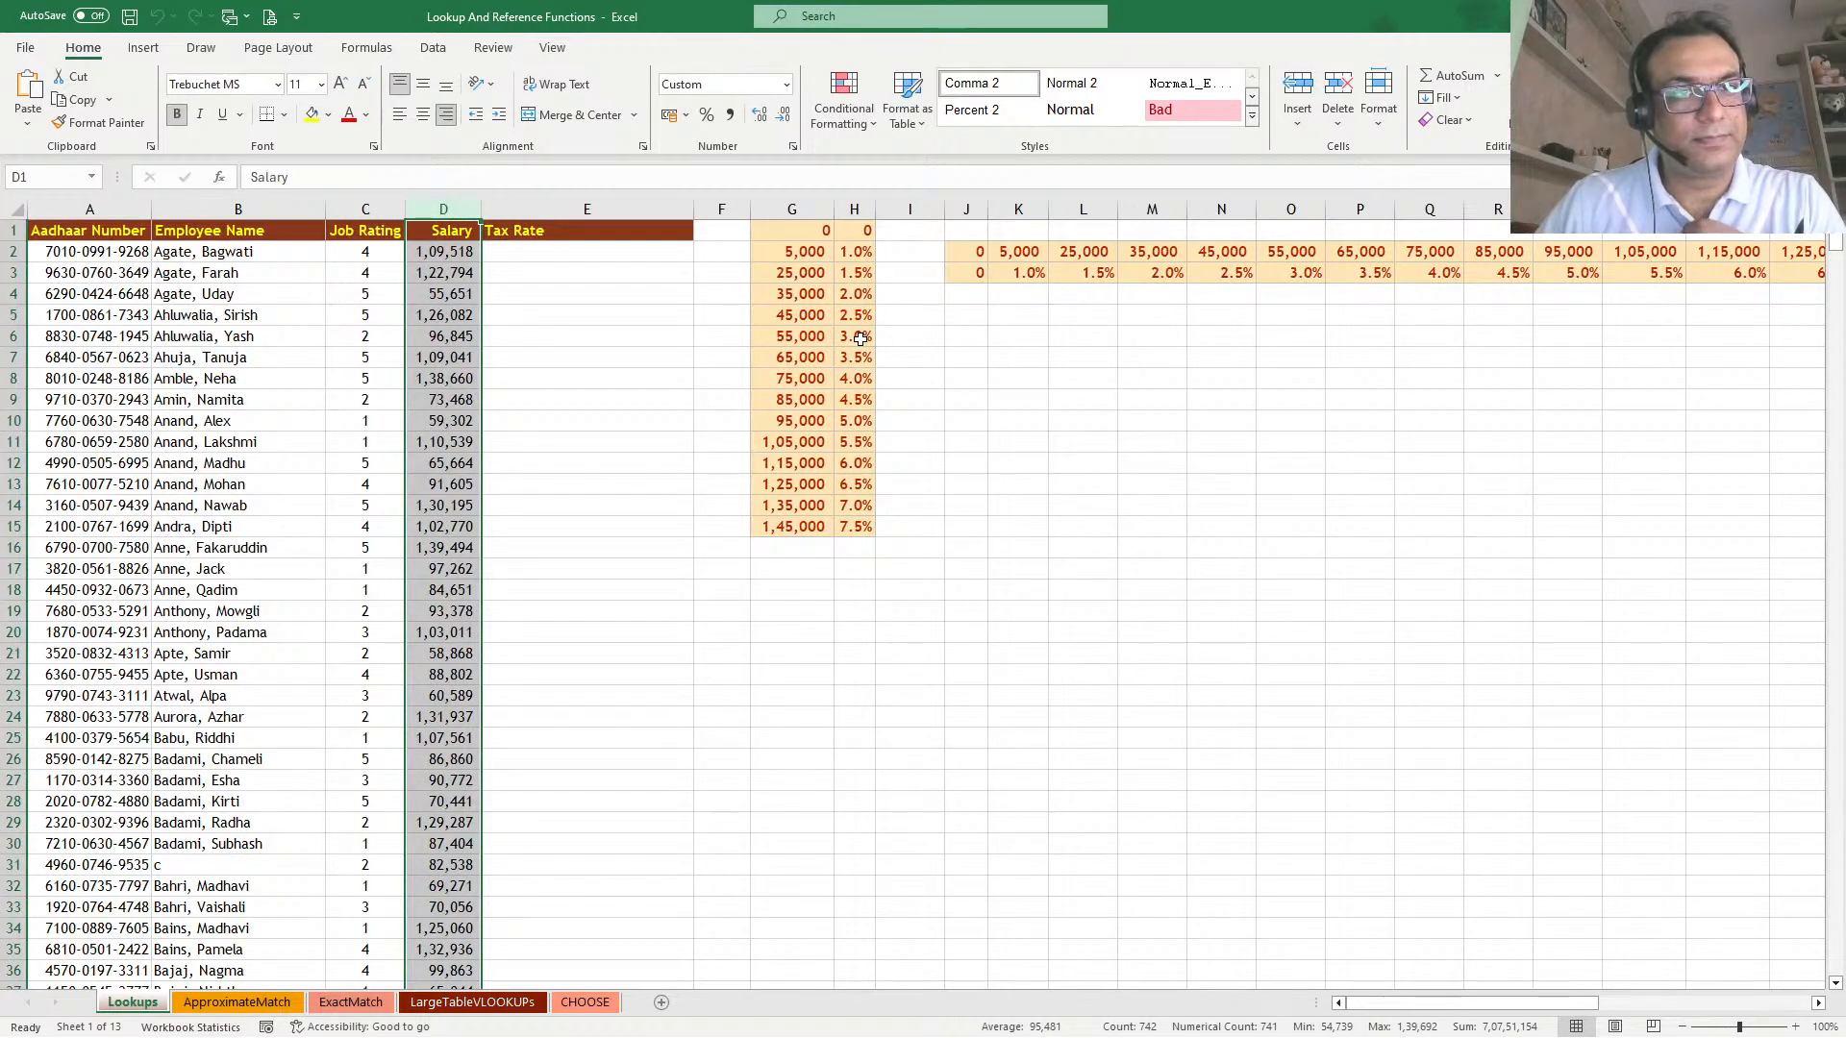
click(461, 296)
click(577, 278)
click(596, 248)
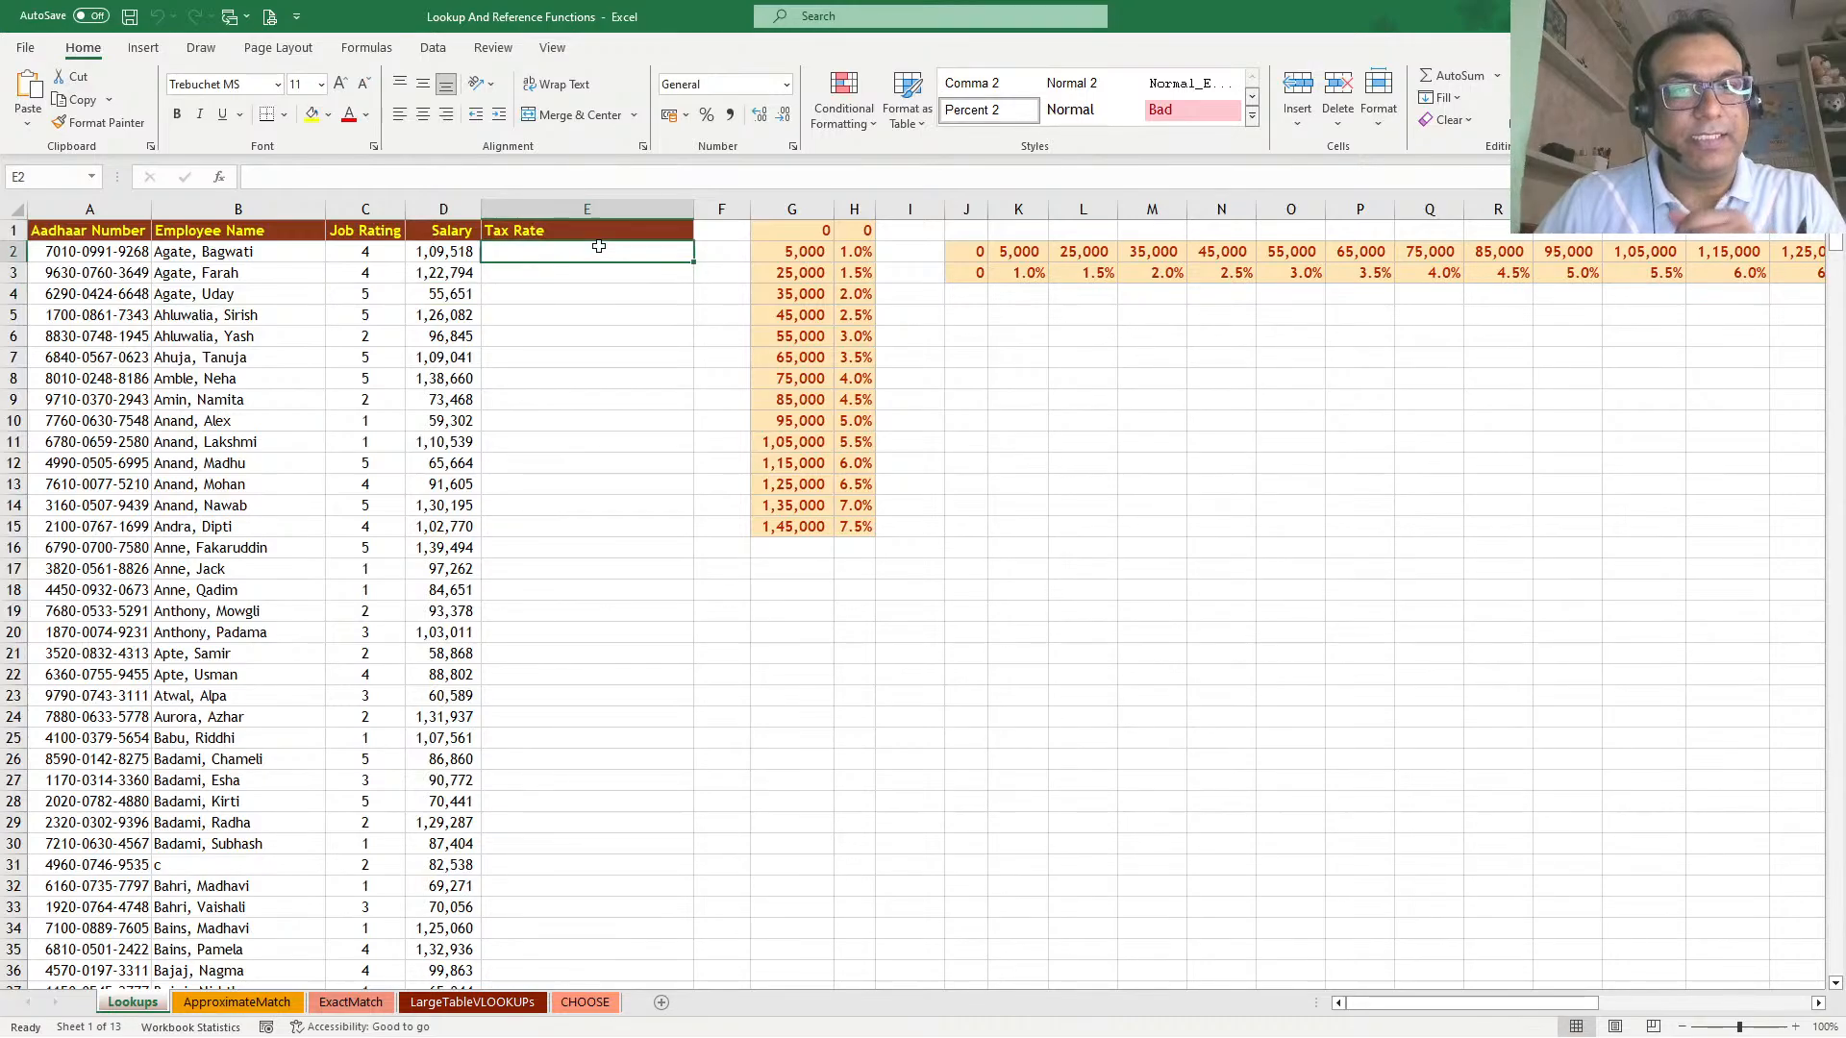
click(1025, 254)
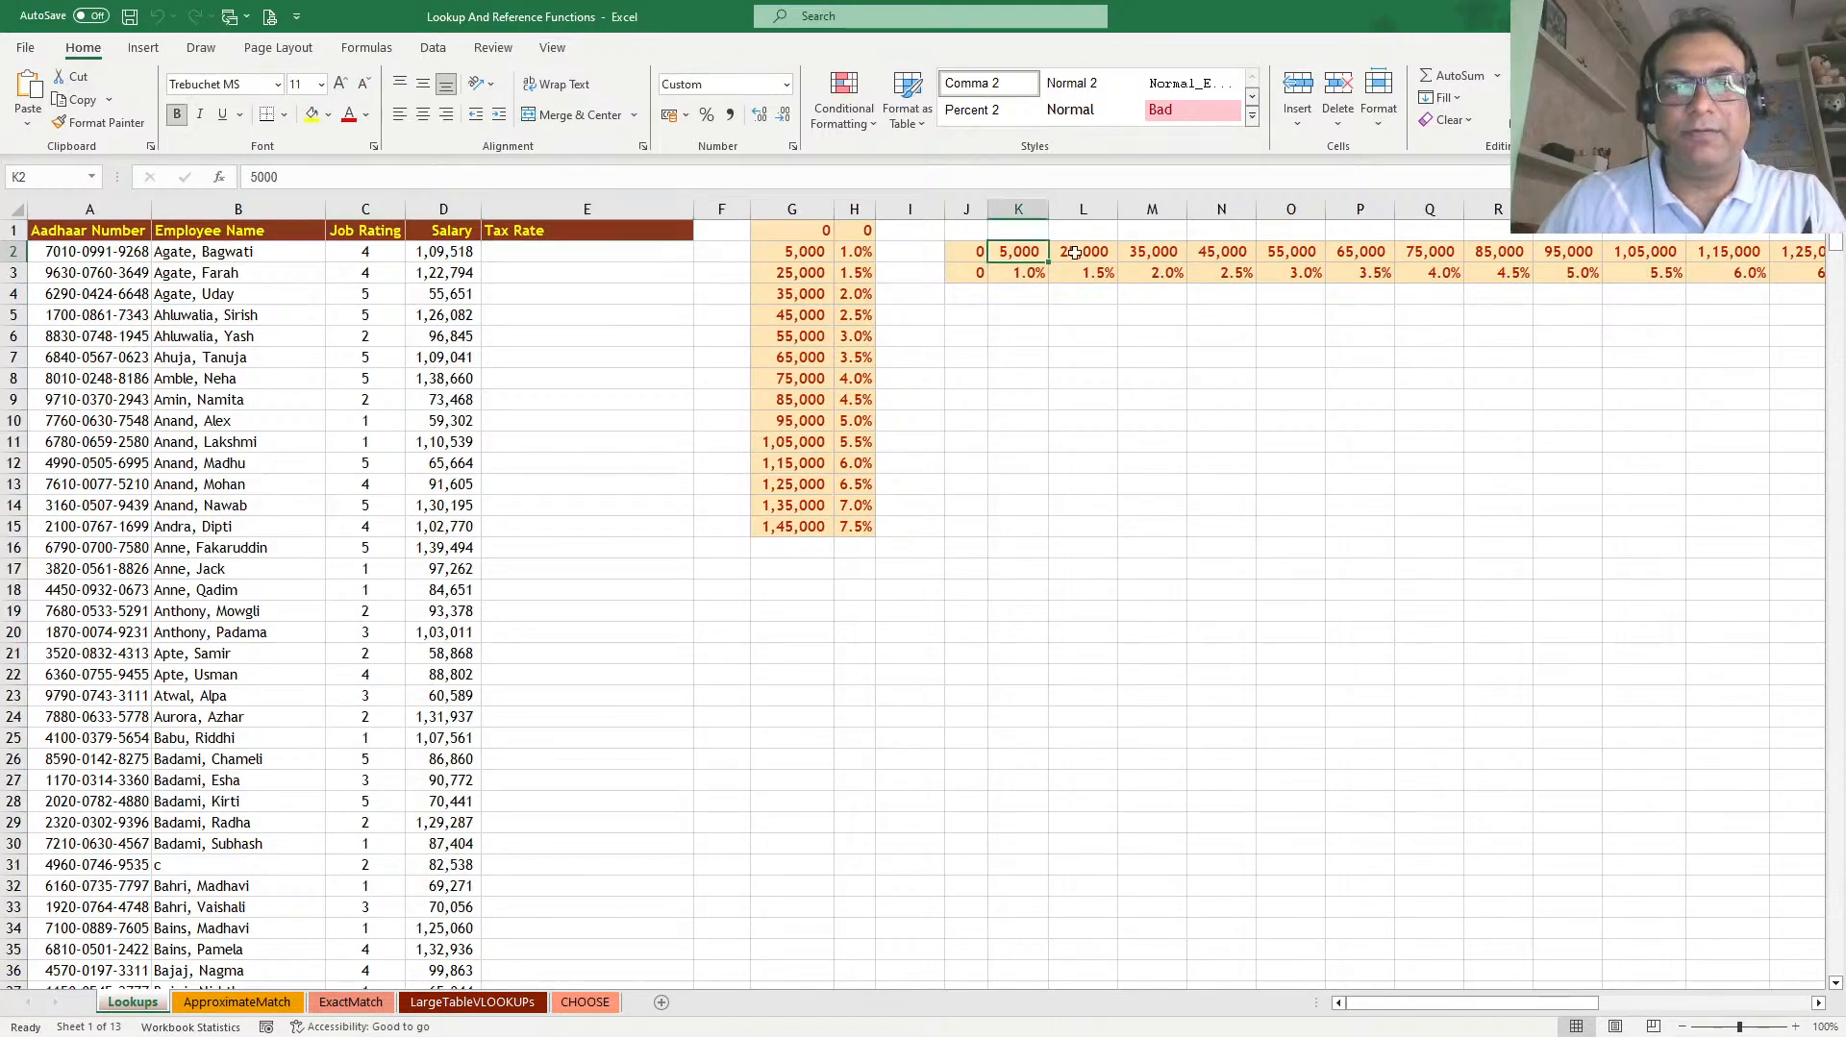
click(1031, 271)
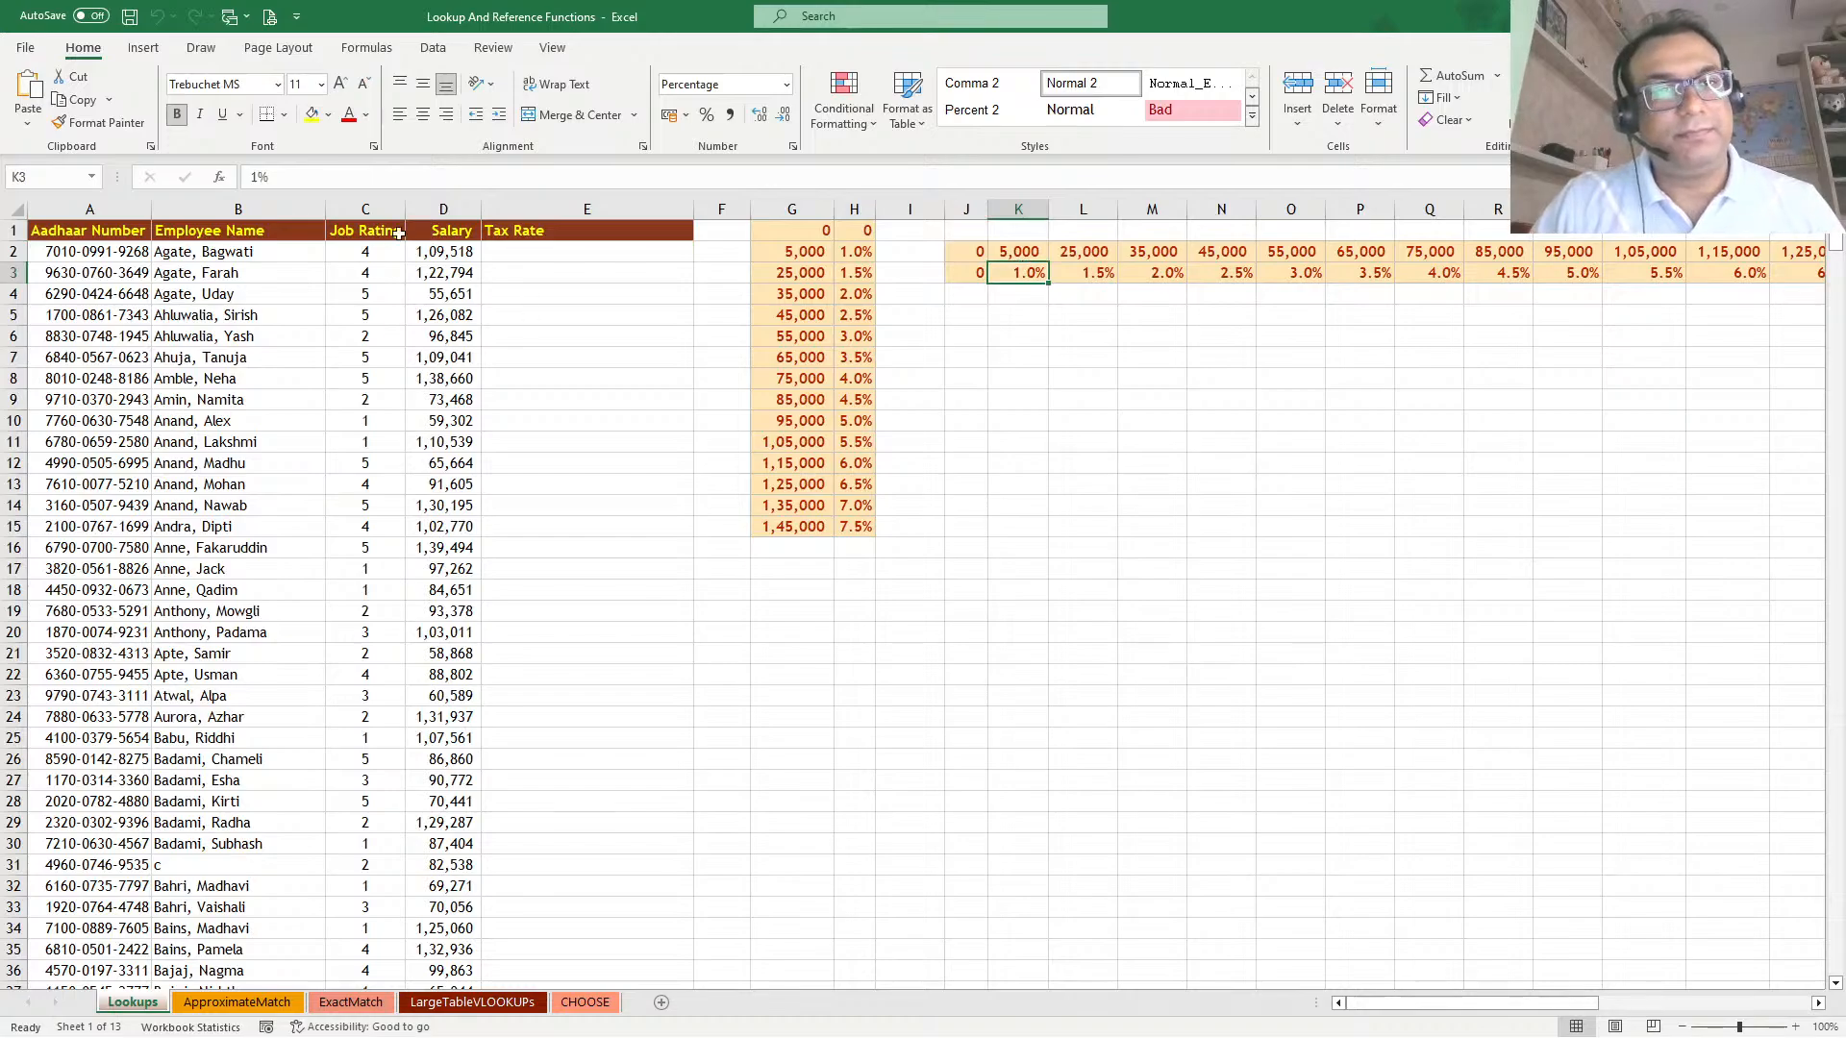
Widen column H, which holds the rates of the vertical tax table
drag(812, 230, 858, 526)
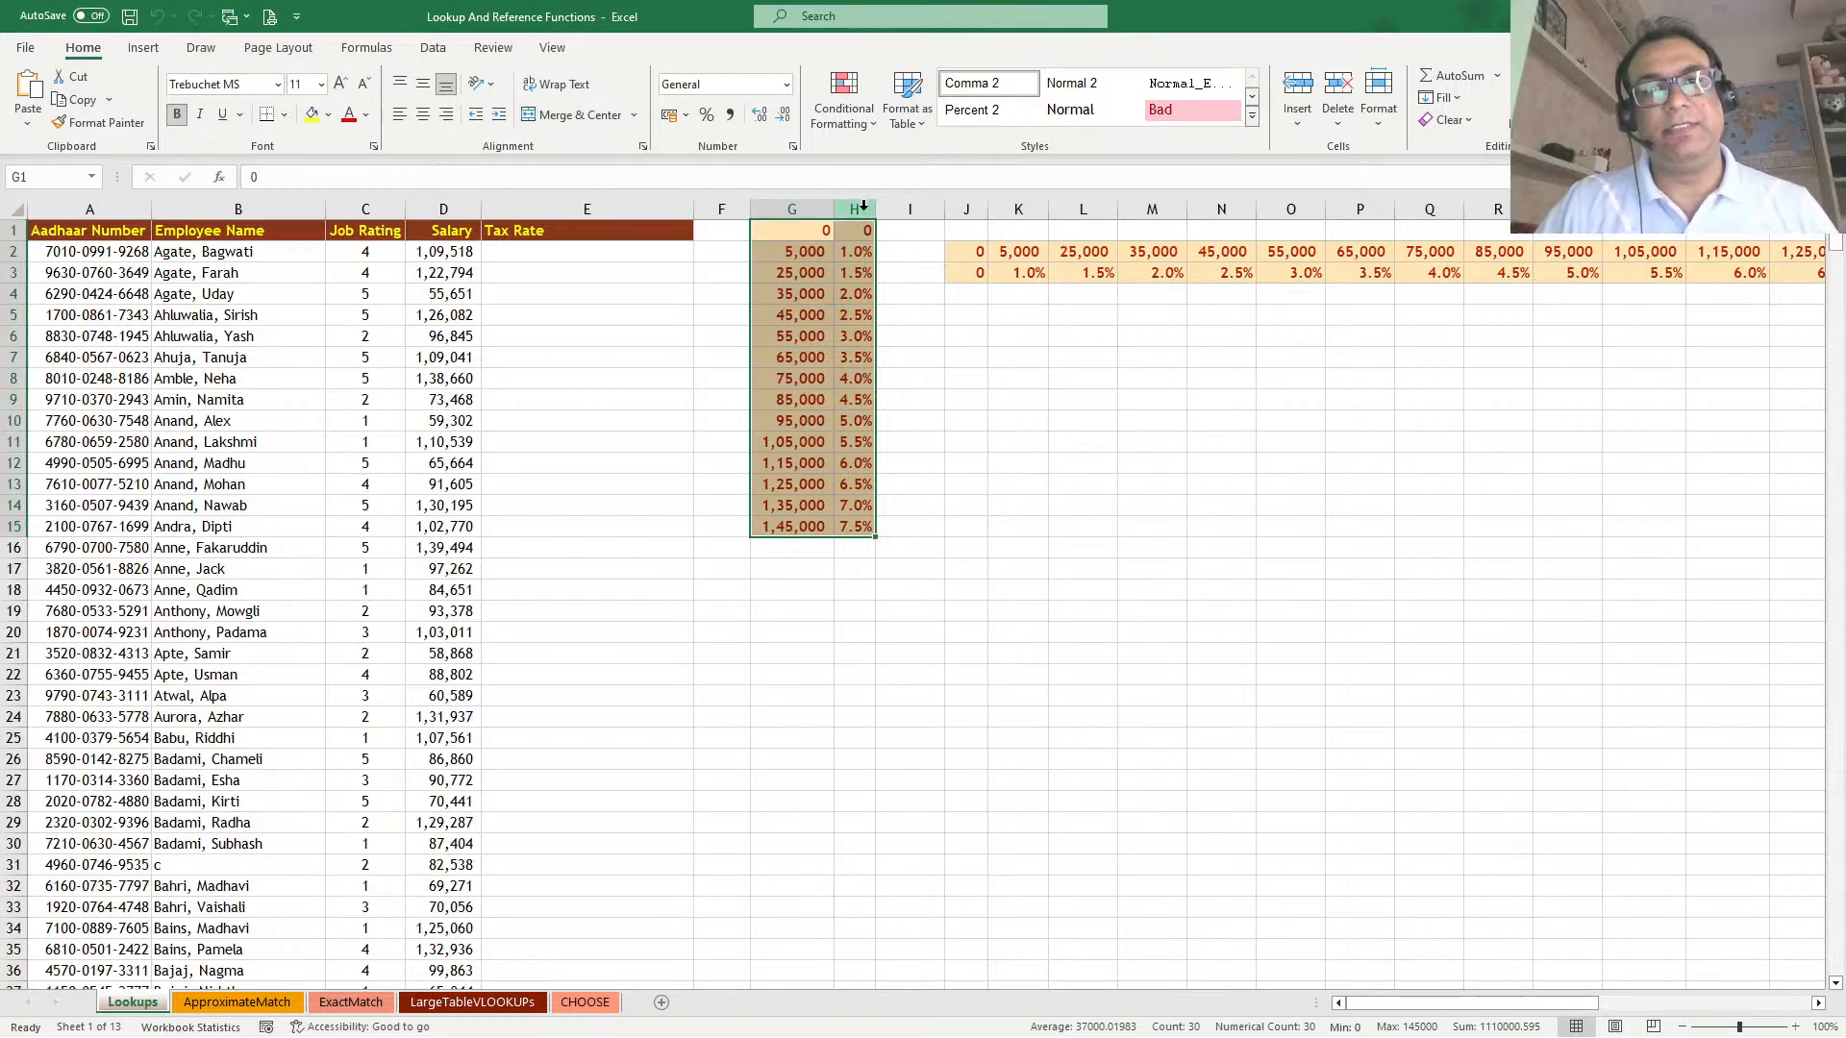
drag(875, 209, 942, 209)
Trace the salary in D2 through brackets G11 and G12 to the rate in H11, and compare the vertical and horizontal bracket layouts
drag(443, 252, 420, 728)
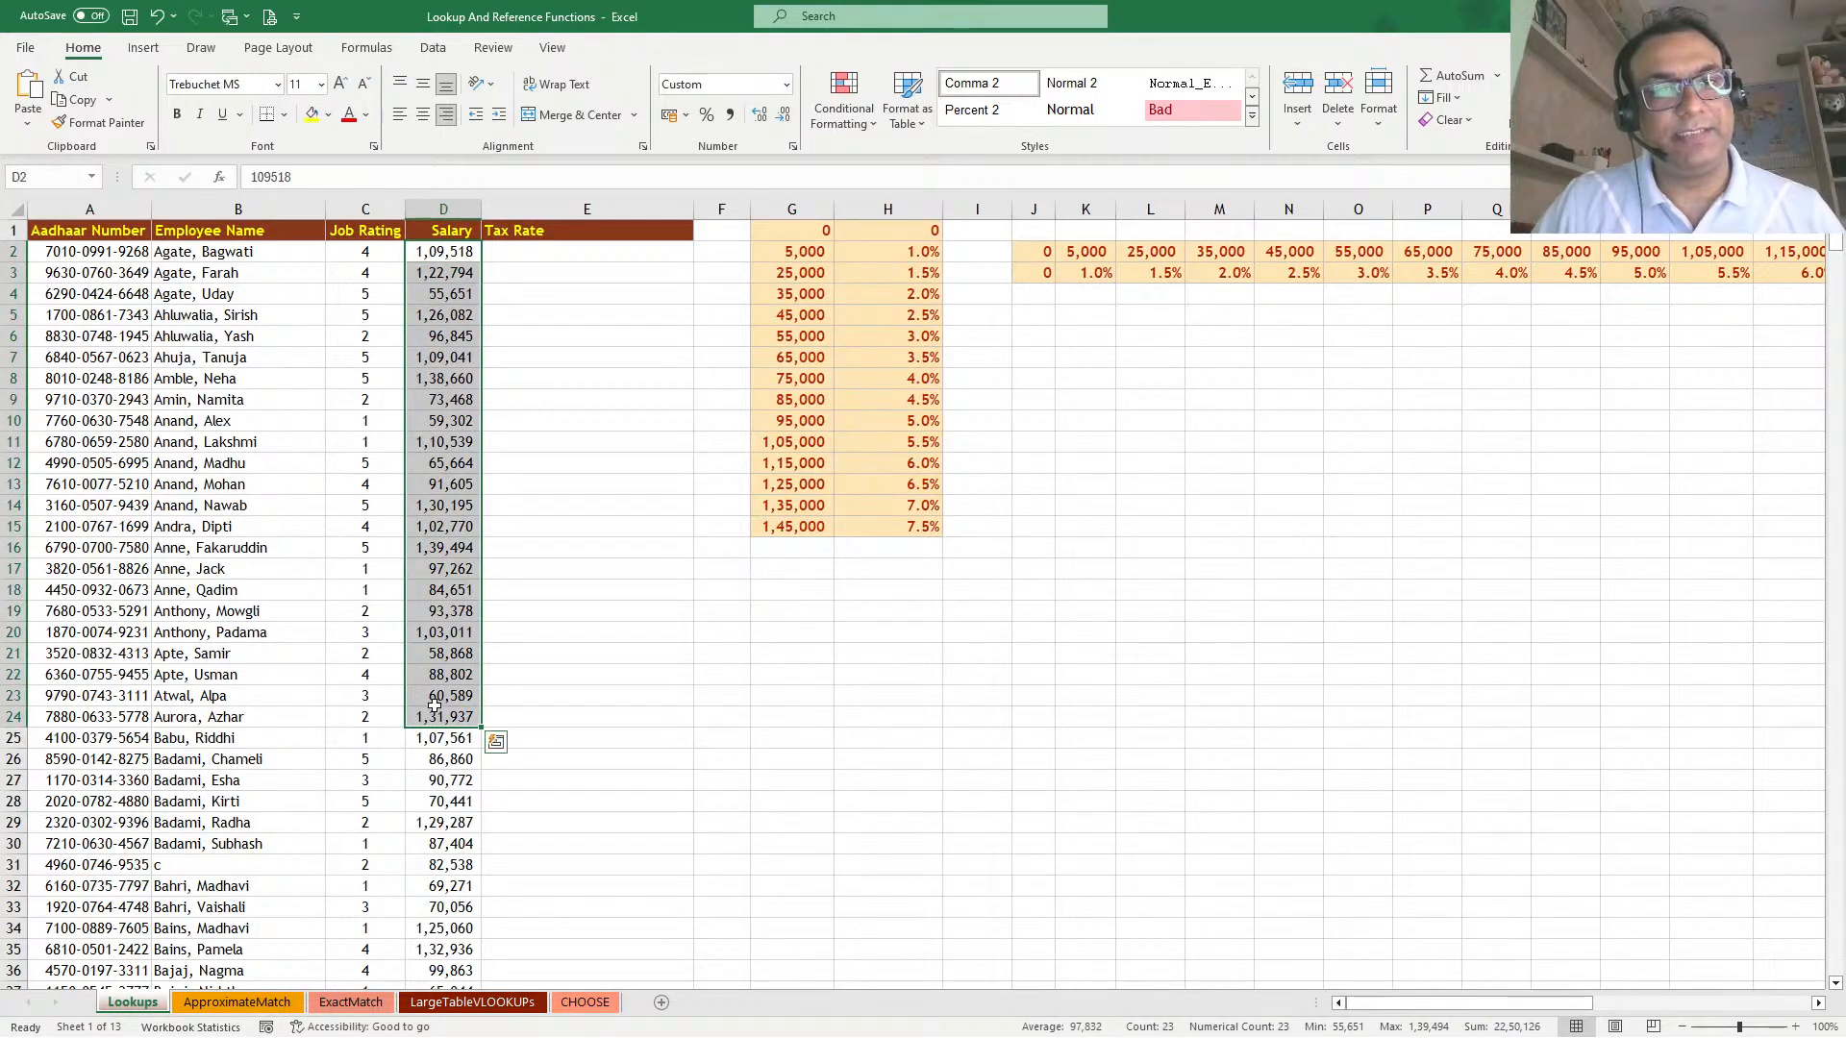
drag(802, 233, 898, 526)
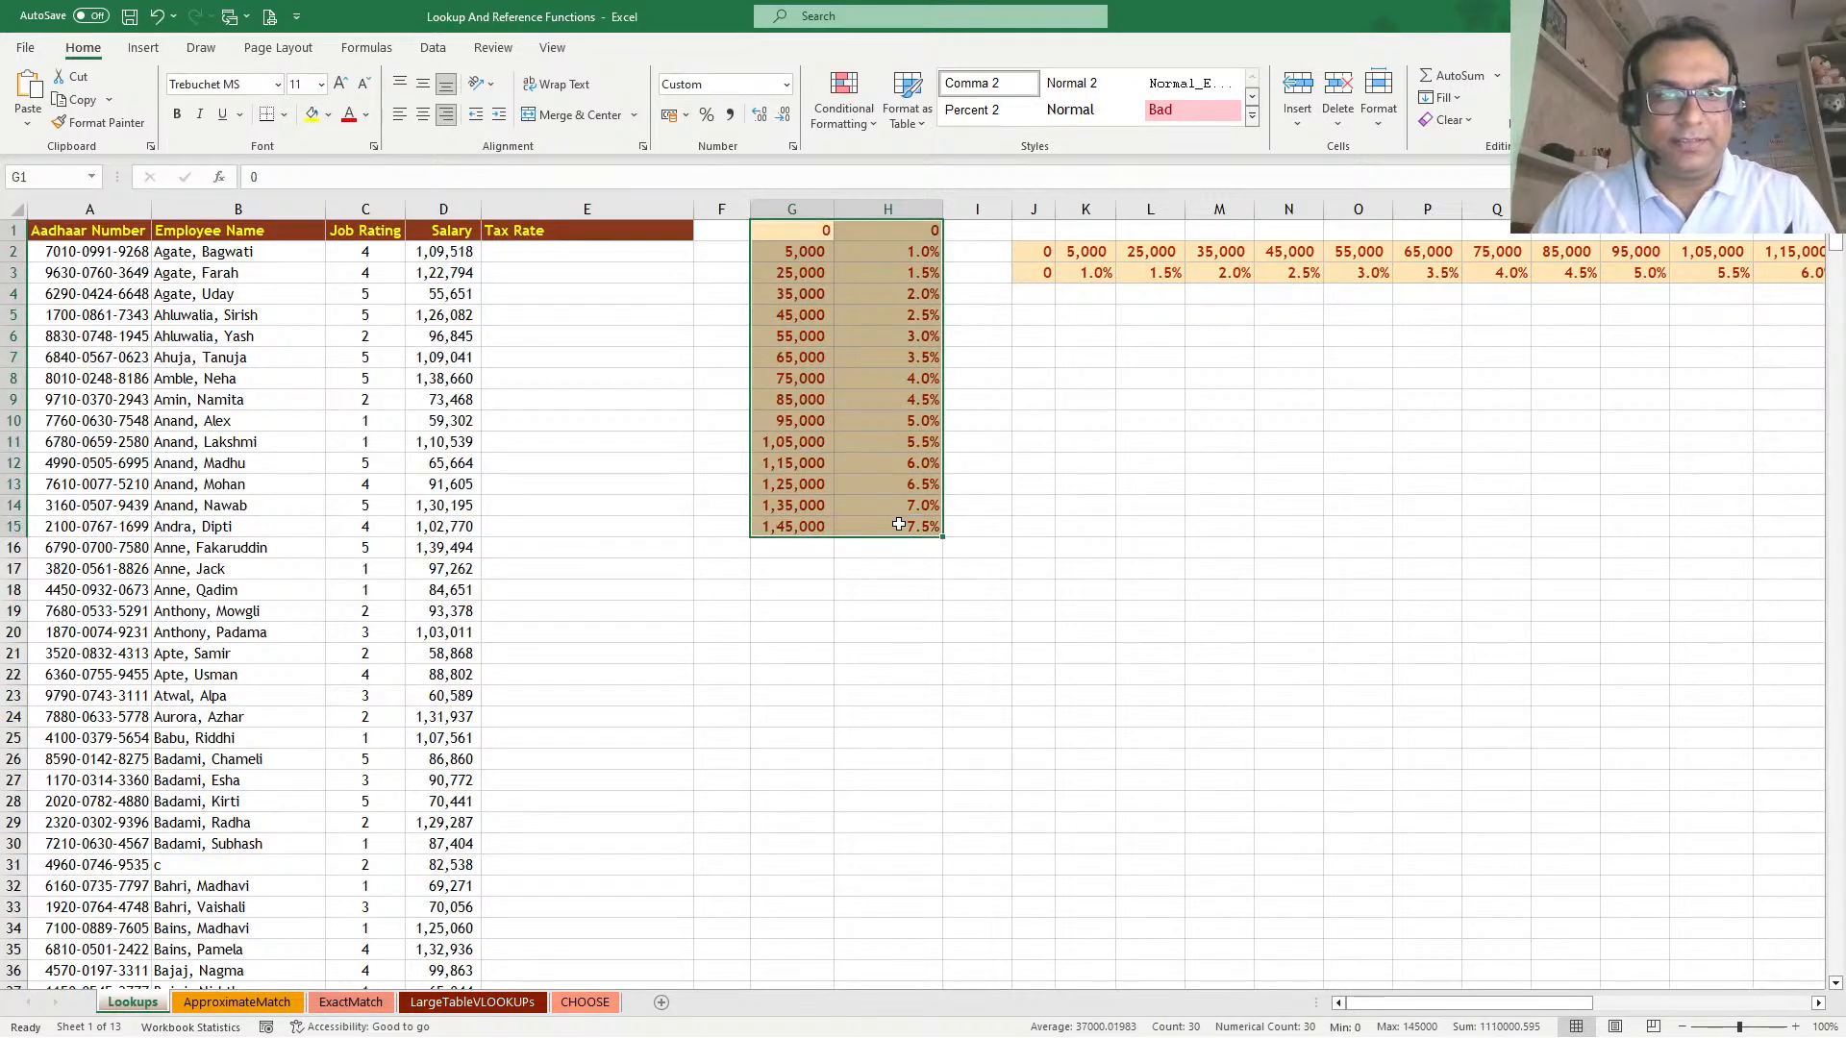
click(442, 252)
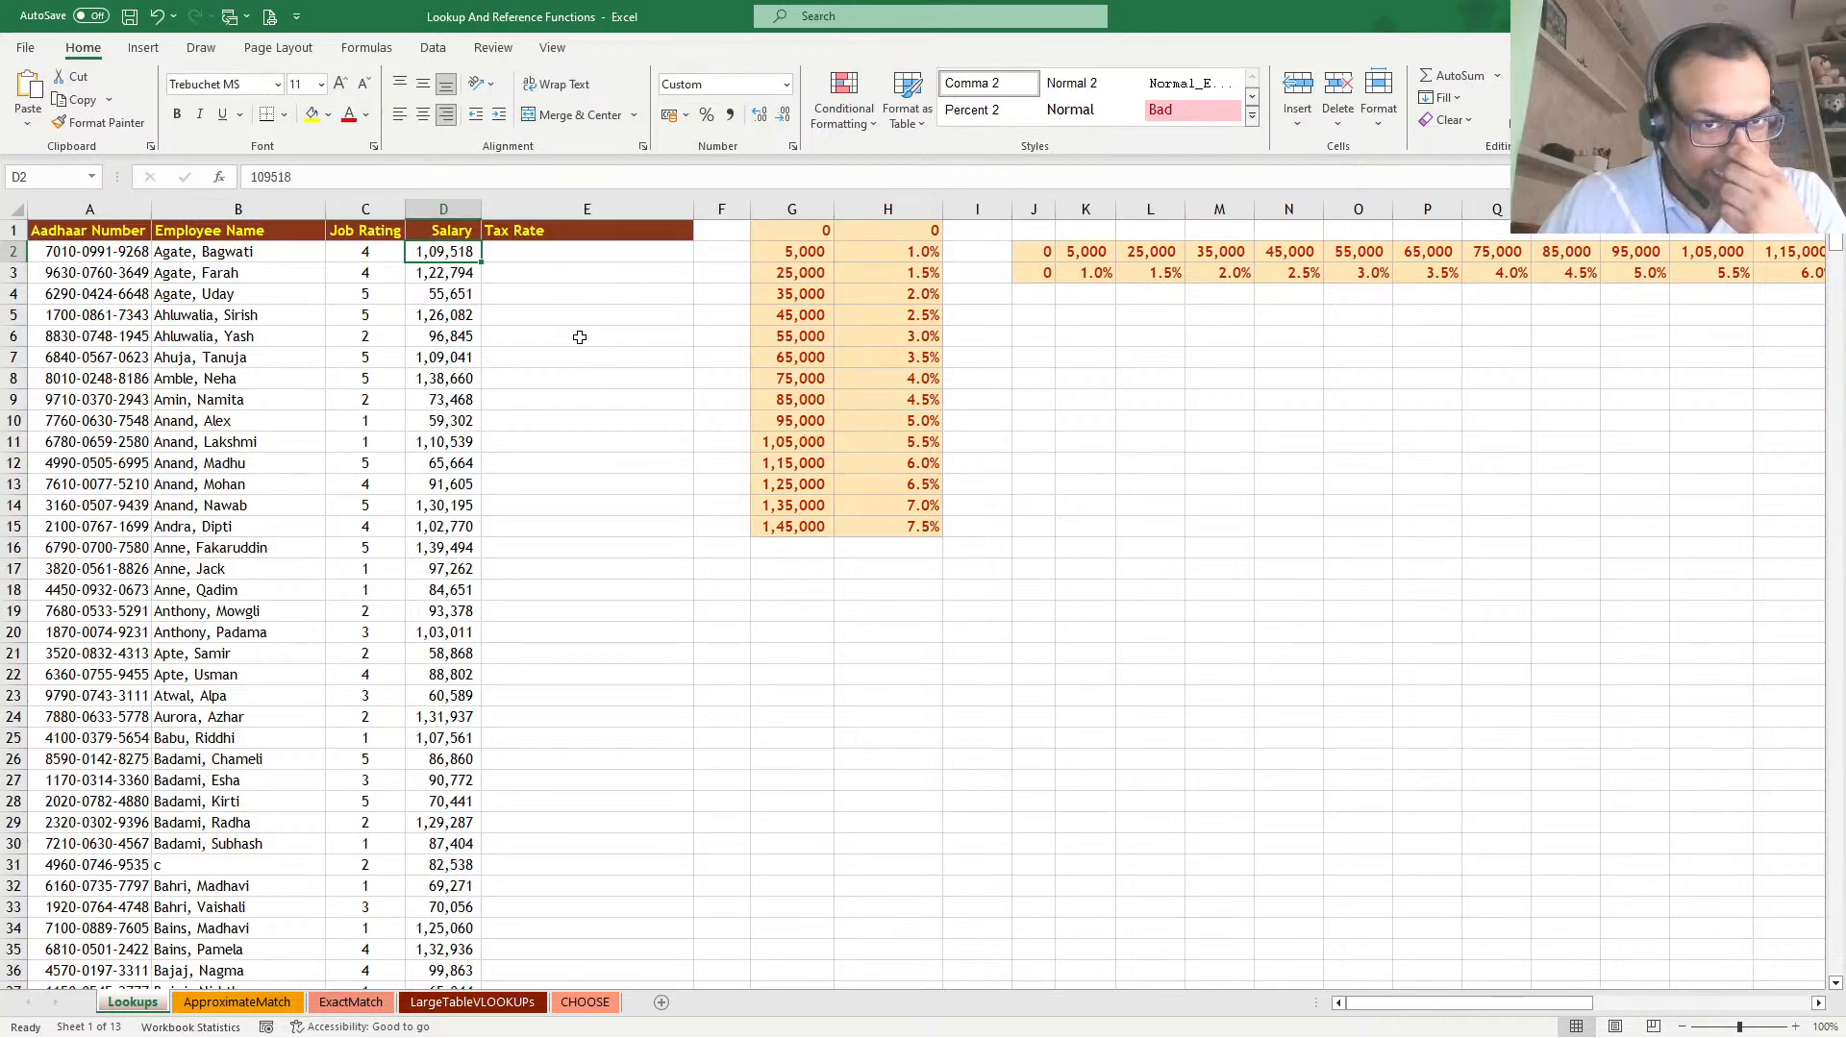
click(805, 443)
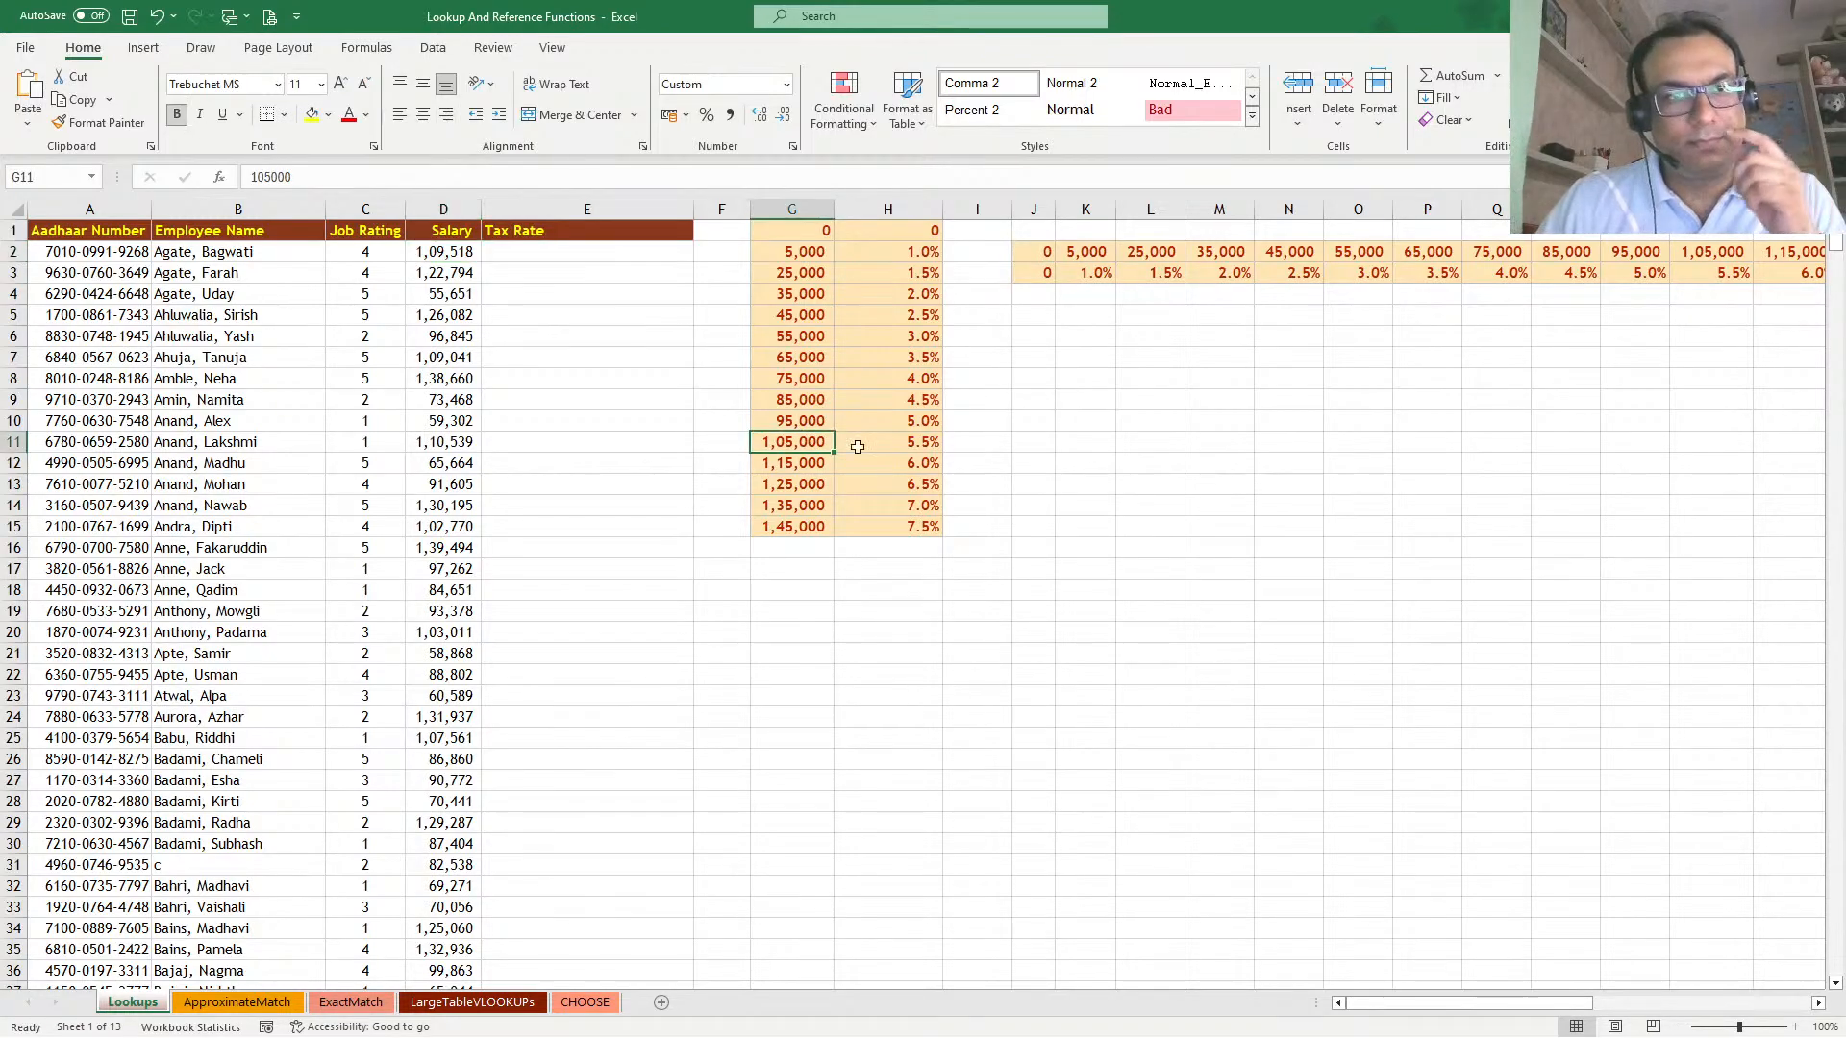
click(797, 465)
click(932, 443)
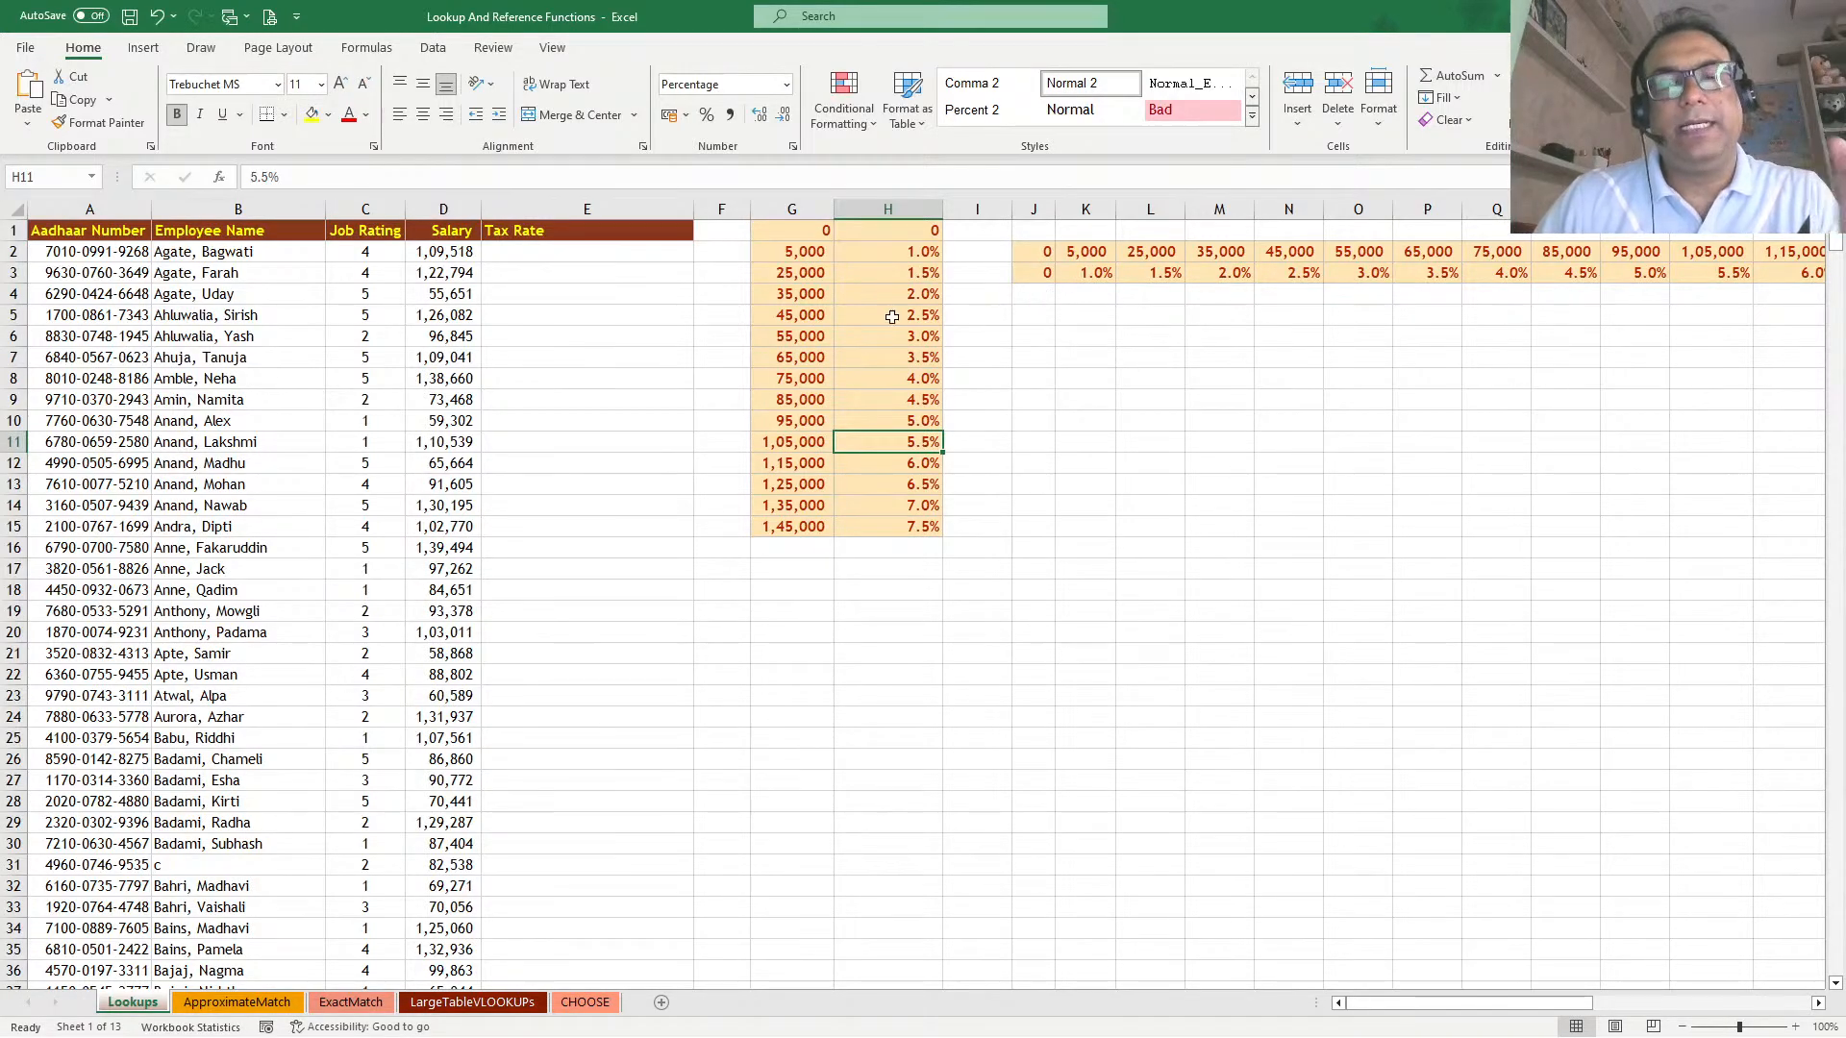
drag(809, 234, 886, 528)
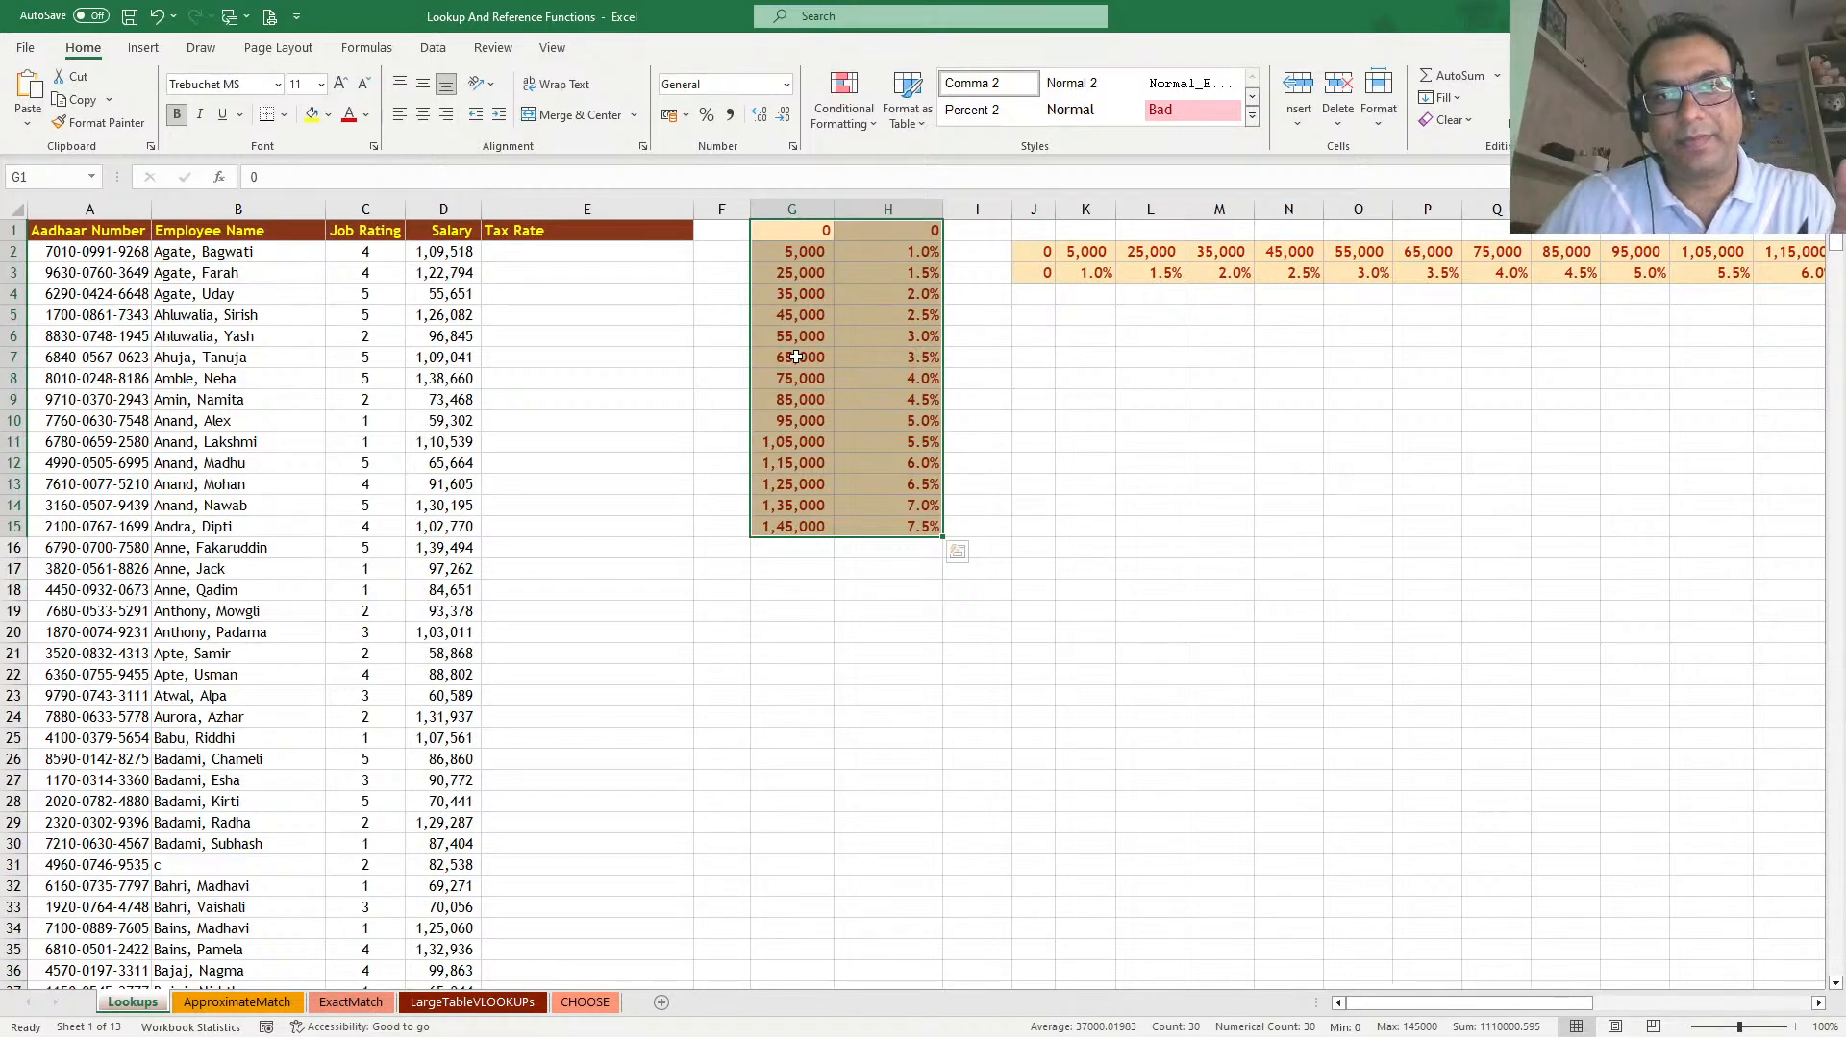
drag(1062, 252, 1447, 255)
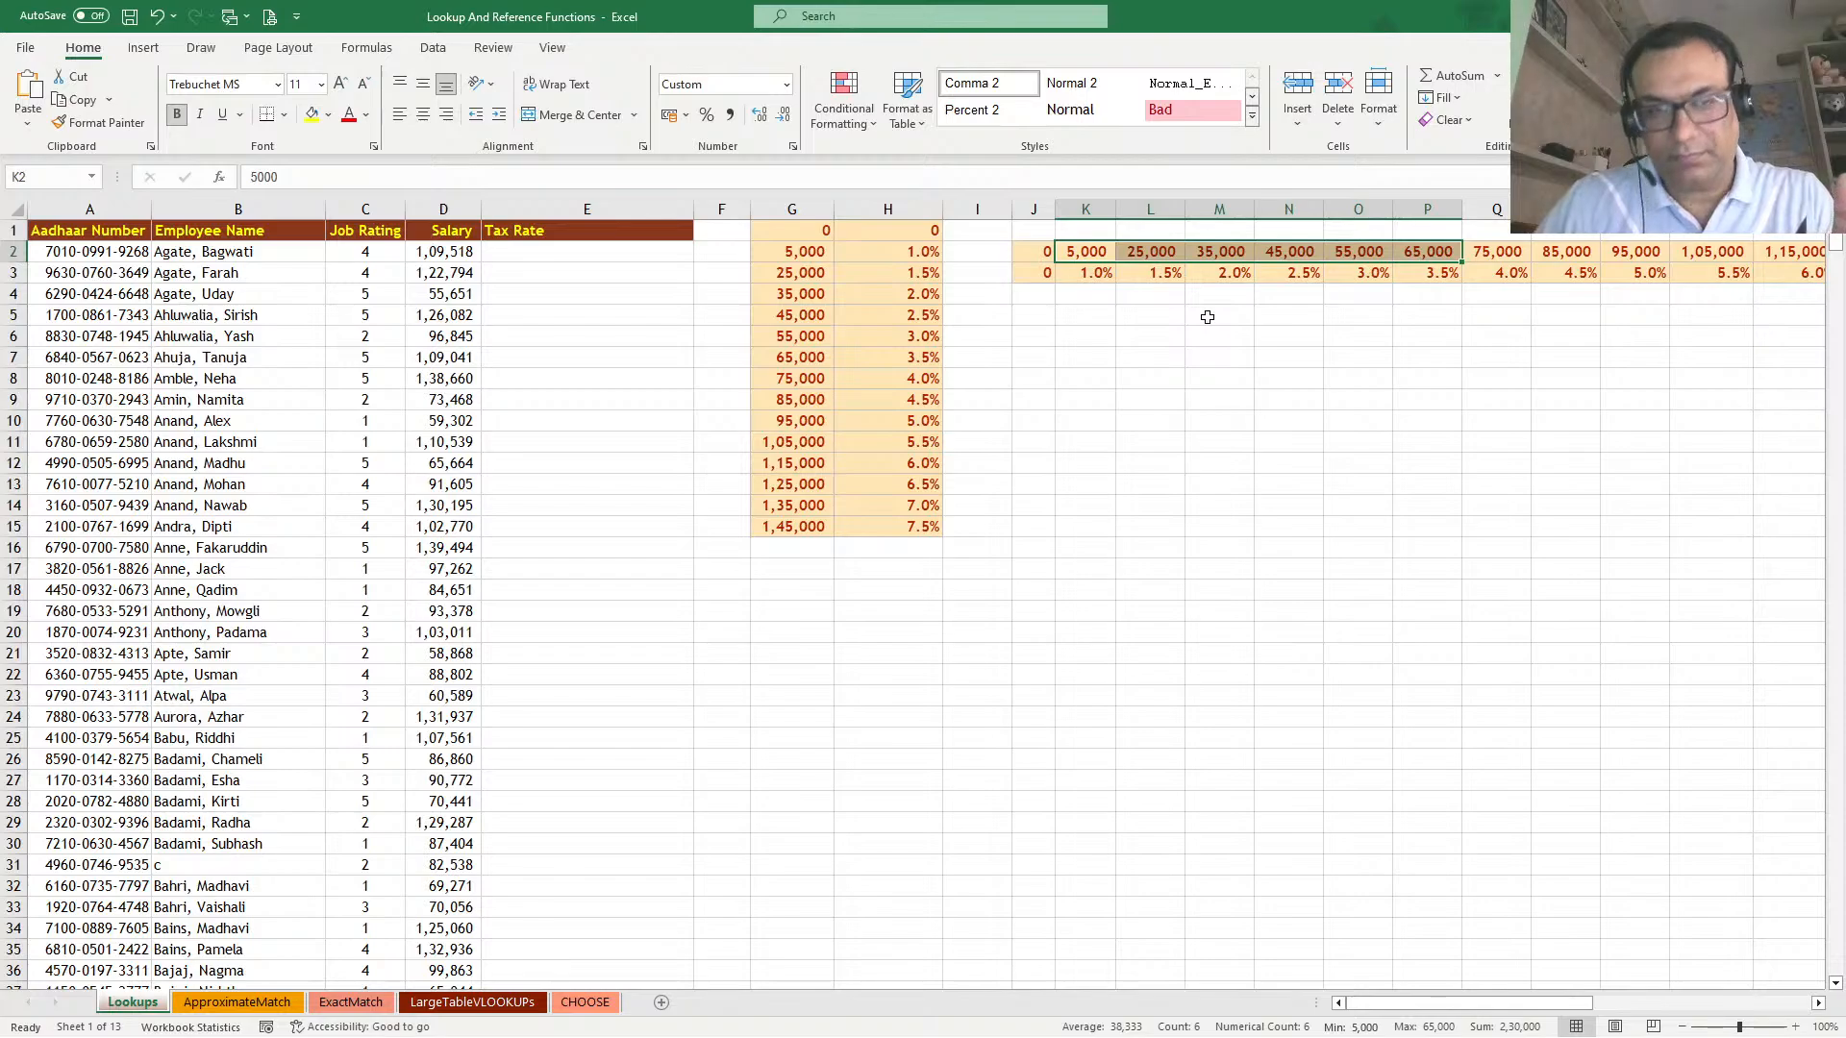
drag(457, 323, 457, 590)
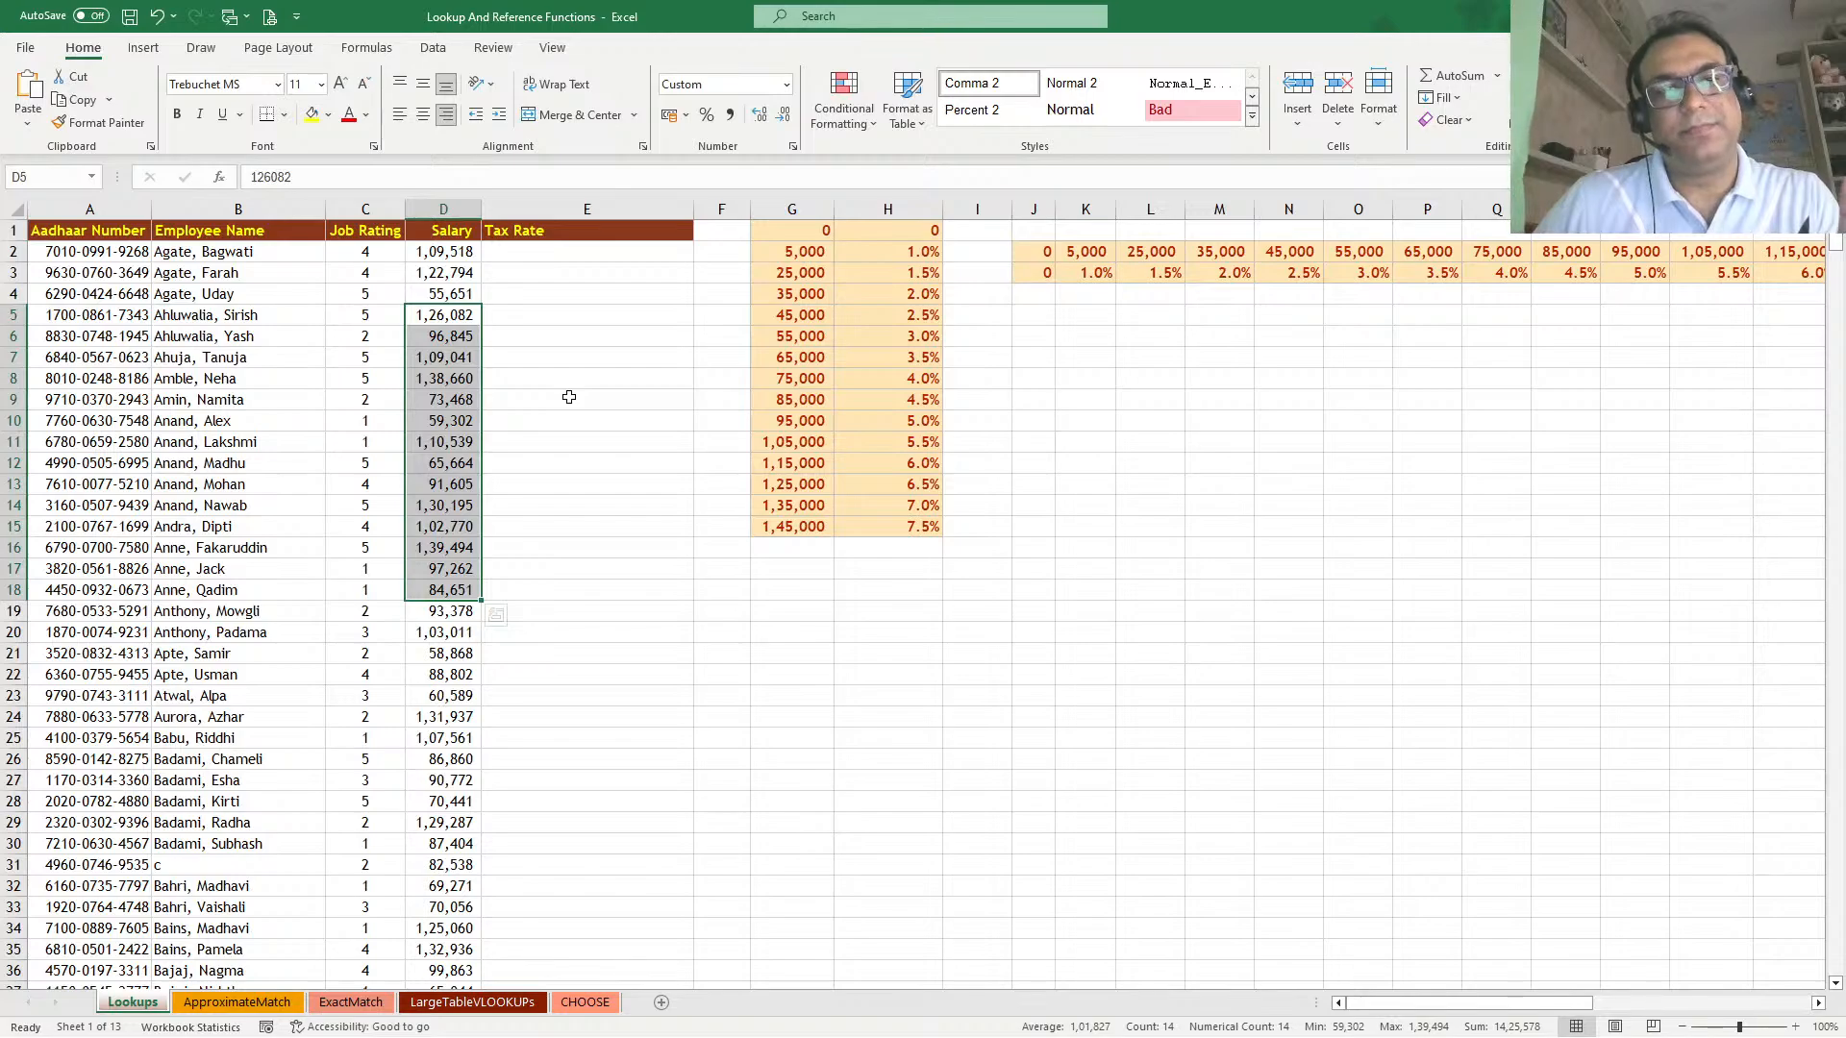
Handwrite an underlined "Lookups" heading in red ink and draw an arrow branch from it to a V label near the Salary column
click(201, 48)
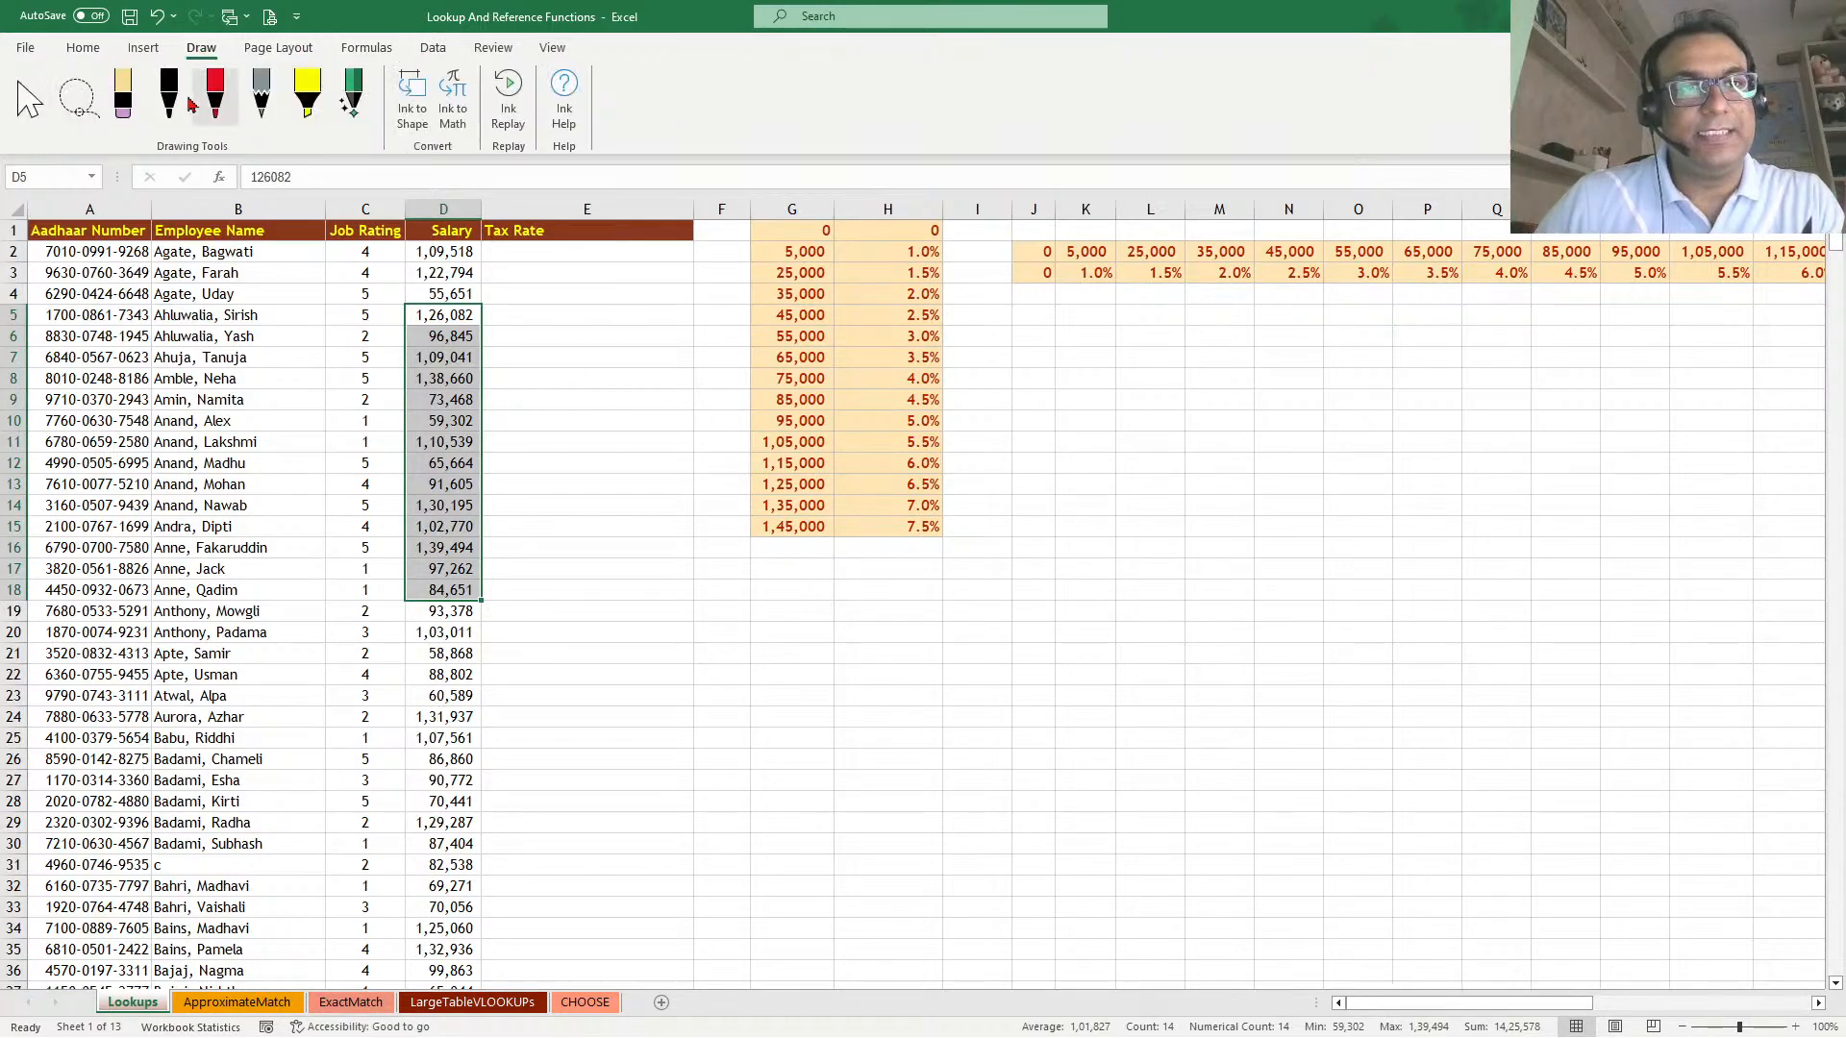
mouse_move(1005, 353)
mouse_down()
mouse_move(990, 423)
mouse_move(1079, 428)
mouse_up()
mouse_move(1141, 355)
mouse_down()
mouse_move(1201, 414)
mouse_move(1251, 394)
mouse_move(1283, 444)
mouse_up()
drag(899, 464, 1389, 469)
drag(1120, 495, 501, 604)
drag(451, 600, 602, 616)
drag(418, 642, 613, 690)
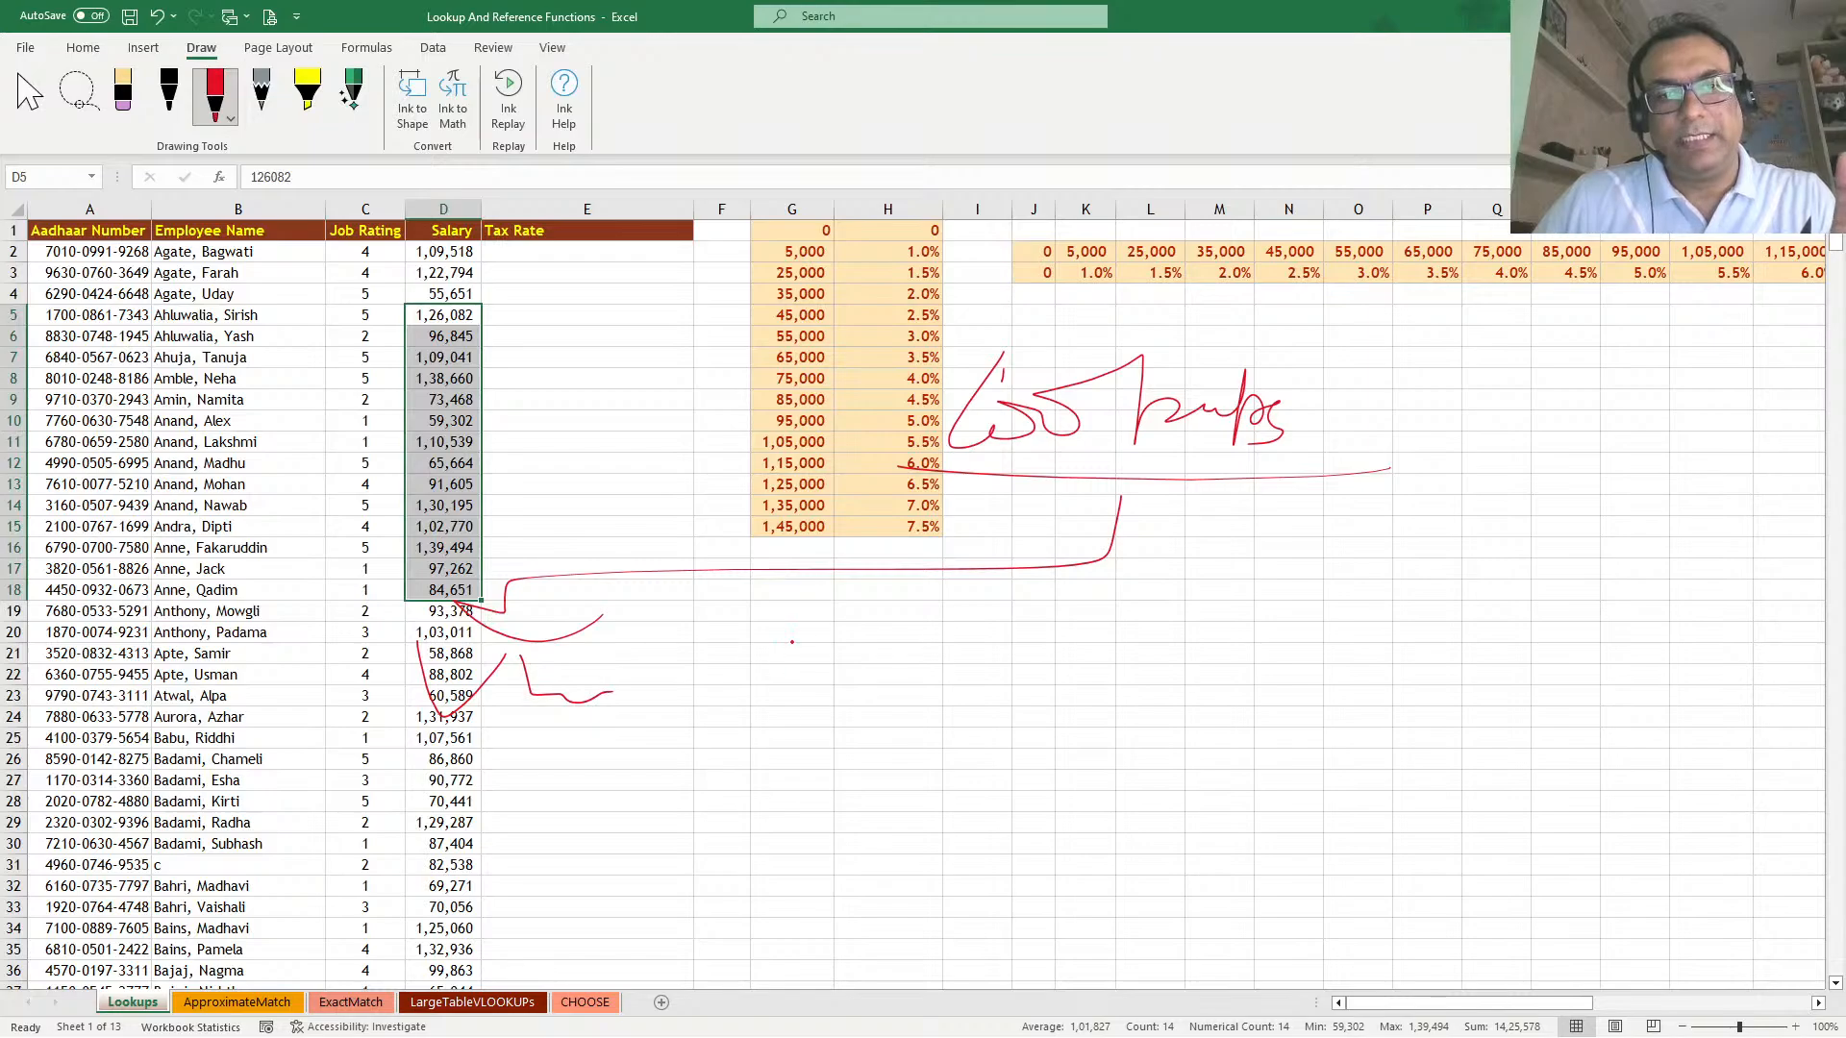
Draw three more arrow branches below the "Lookups" heading in red ink, each with a handwritten label, the middle one starting with X
mouse_move(818, 588)
mouse_down()
mouse_move(820, 631)
mouse_move(863, 623)
mouse_move(954, 686)
mouse_move(989, 680)
mouse_up()
click(800, 669)
mouse_move(1097, 575)
mouse_down()
mouse_move(1117, 630)
mouse_move(1151, 618)
mouse_up()
mouse_move(1091, 673)
mouse_down()
mouse_move(1153, 716)
mouse_move(1100, 728)
mouse_up()
mouse_move(1190, 673)
mouse_down()
mouse_move(1213, 708)
mouse_move(1275, 704)
mouse_up()
mouse_move(1106, 556)
mouse_down()
mouse_move(1502, 519)
mouse_move(1530, 644)
mouse_move(1626, 634)
mouse_up()
drag(1433, 690, 1632, 713)
drag(1525, 538, 1668, 584)
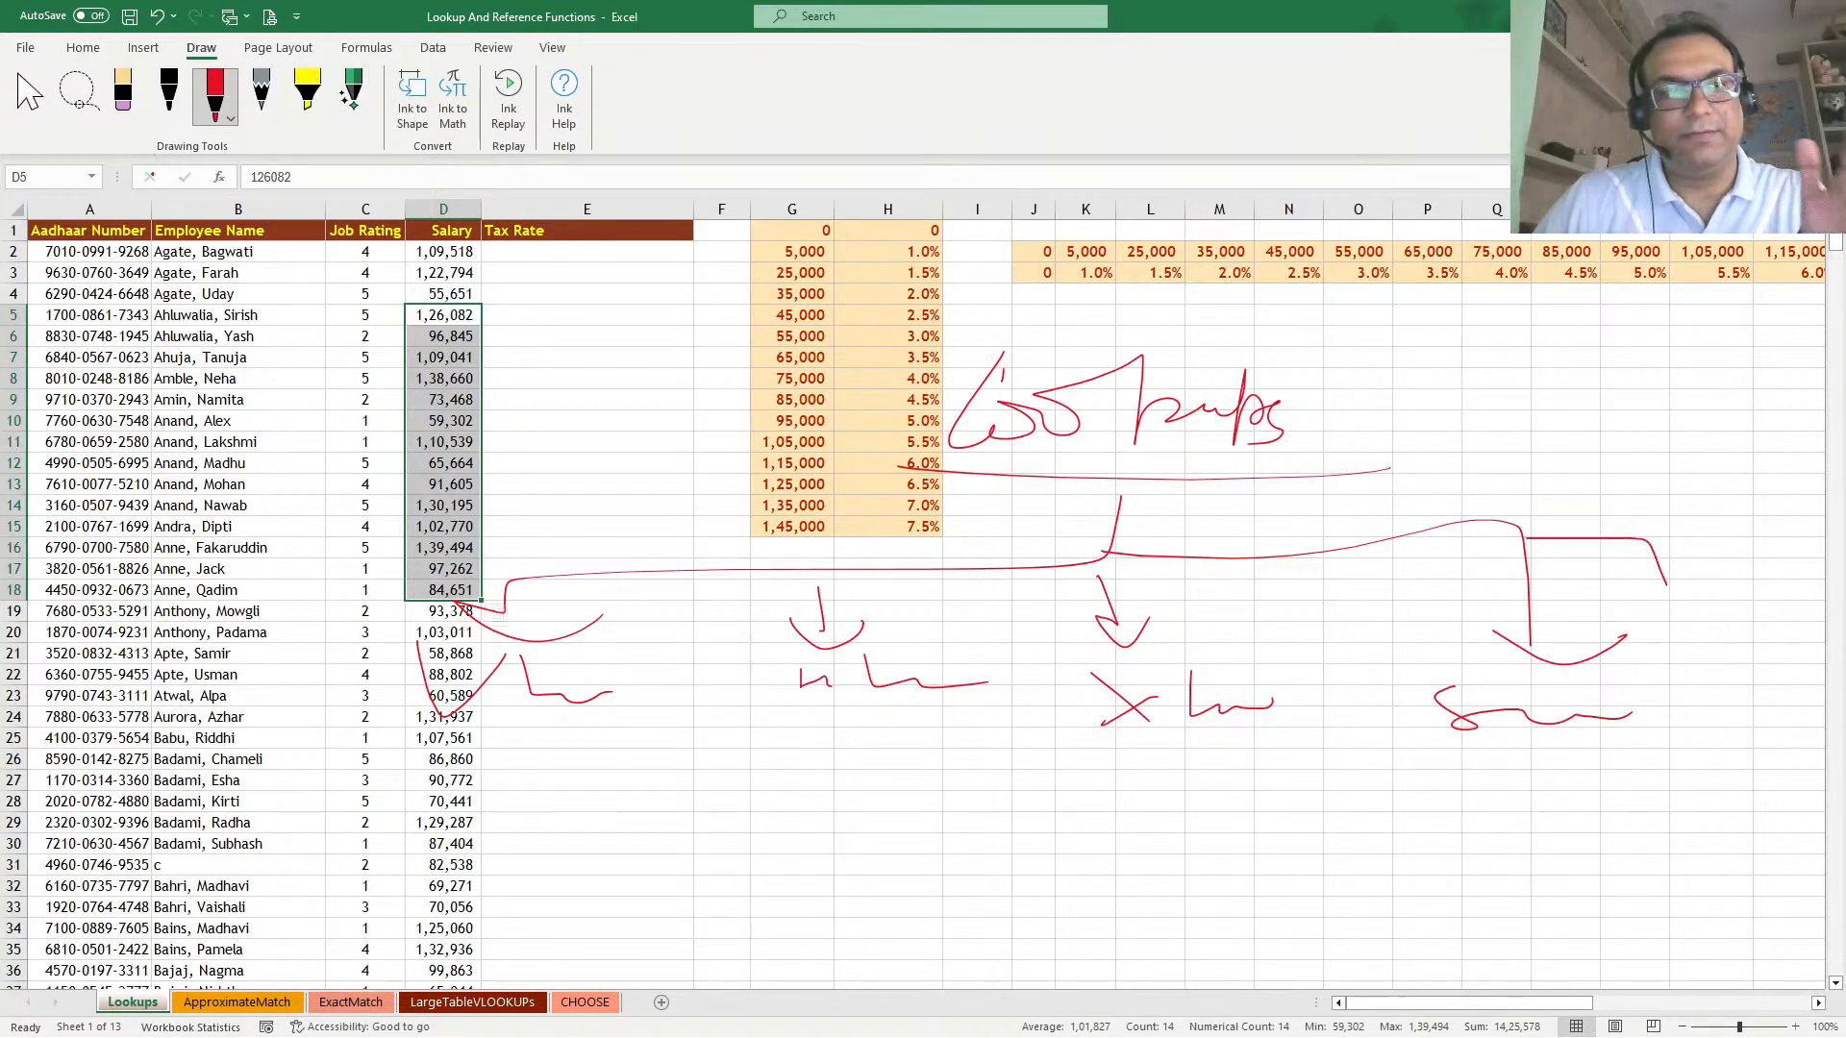
Delete all the red ink annotations with a lasso selection and return to cell selection at G10
click(76, 96)
mouse_move(303, 418)
mouse_down()
mouse_move(1471, 824)
mouse_move(1532, 424)
mouse_move(1153, 336)
mouse_move(976, 320)
mouse_up()
key(Delete)
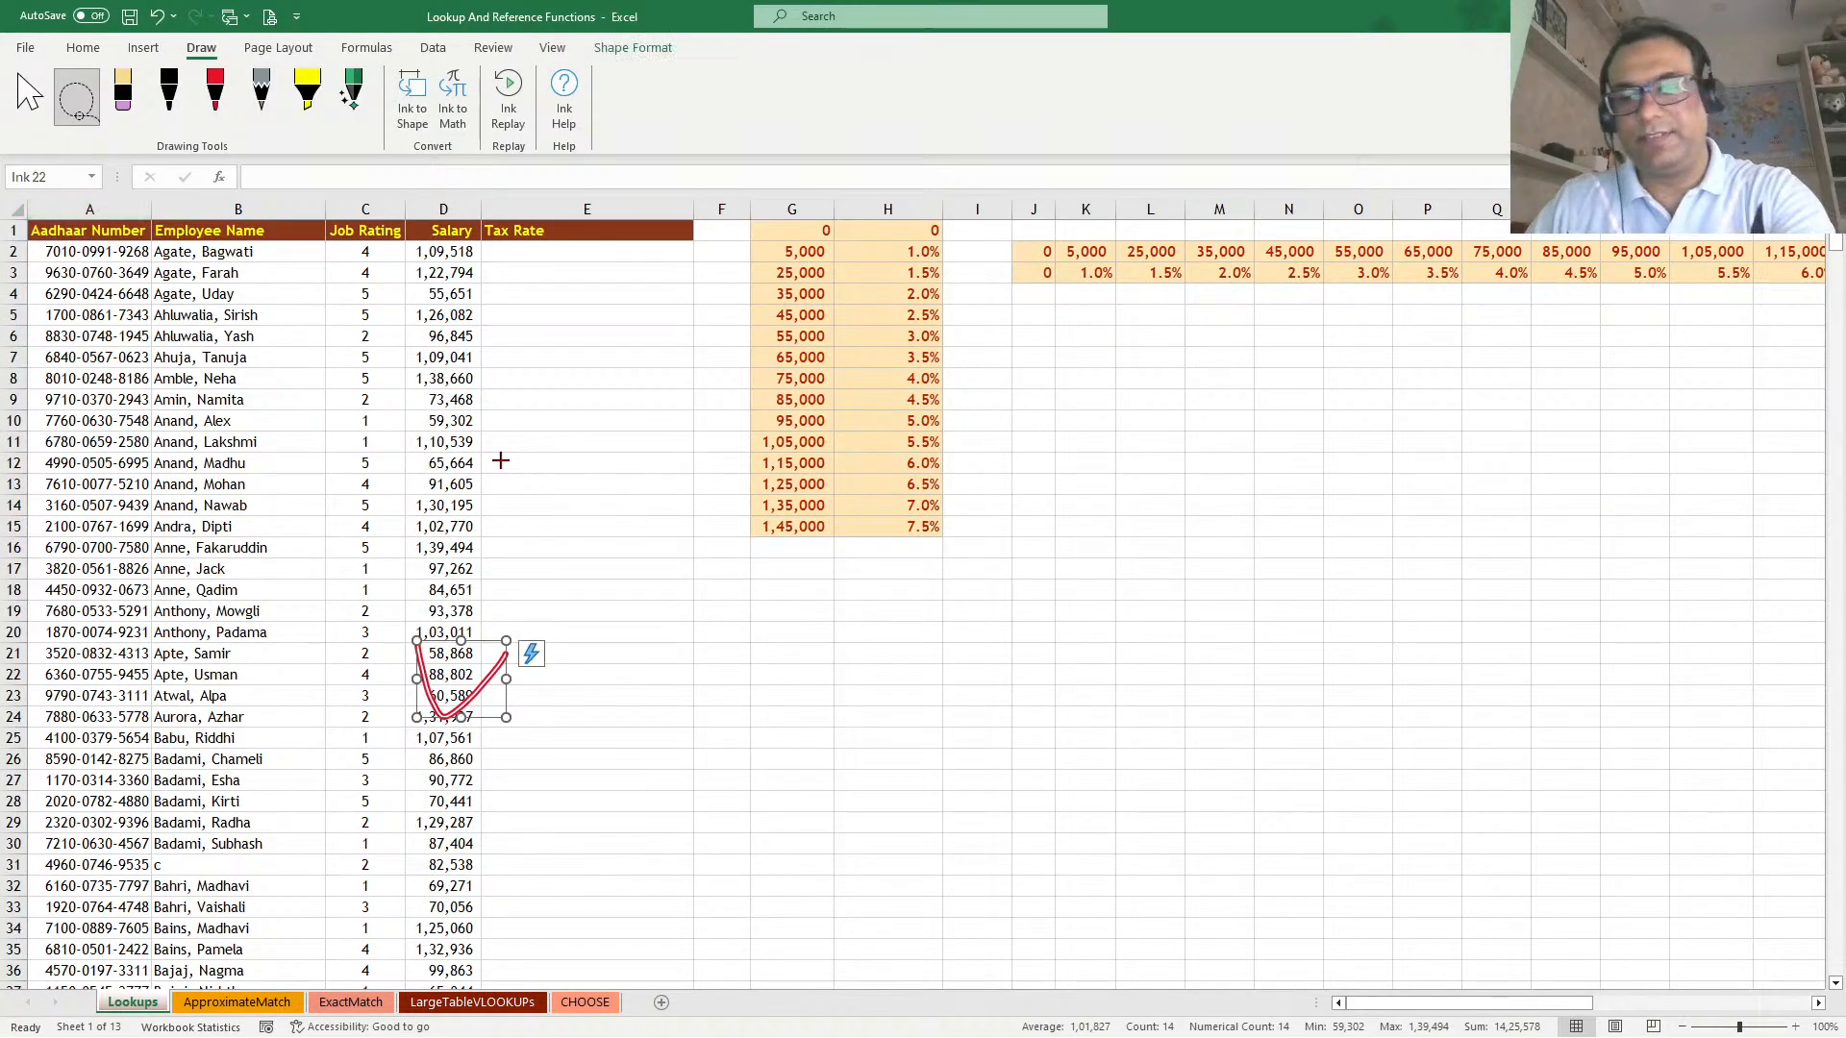
key(Delete)
click(30, 96)
click(822, 426)
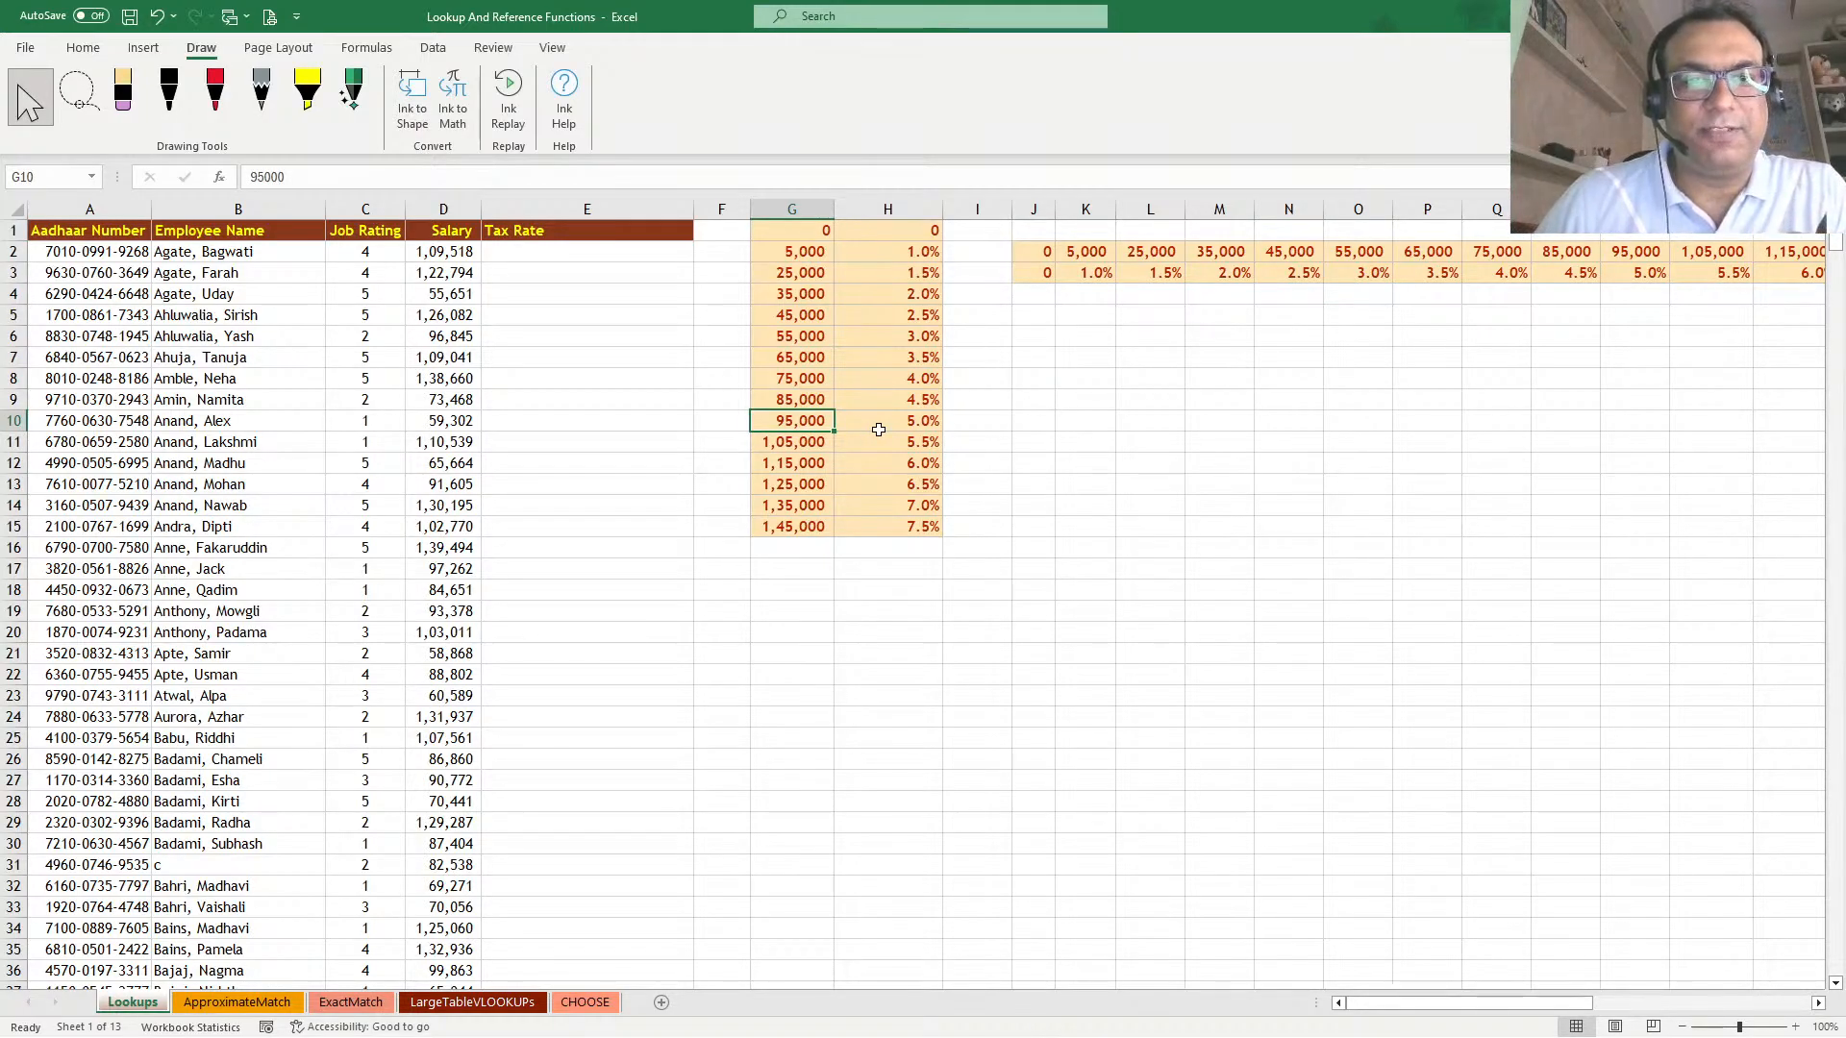
Draw a red ink line from the salary in D2 to bracket G11, and mark bracket rows 11 and 12 with red strokes and ticks
click(82, 49)
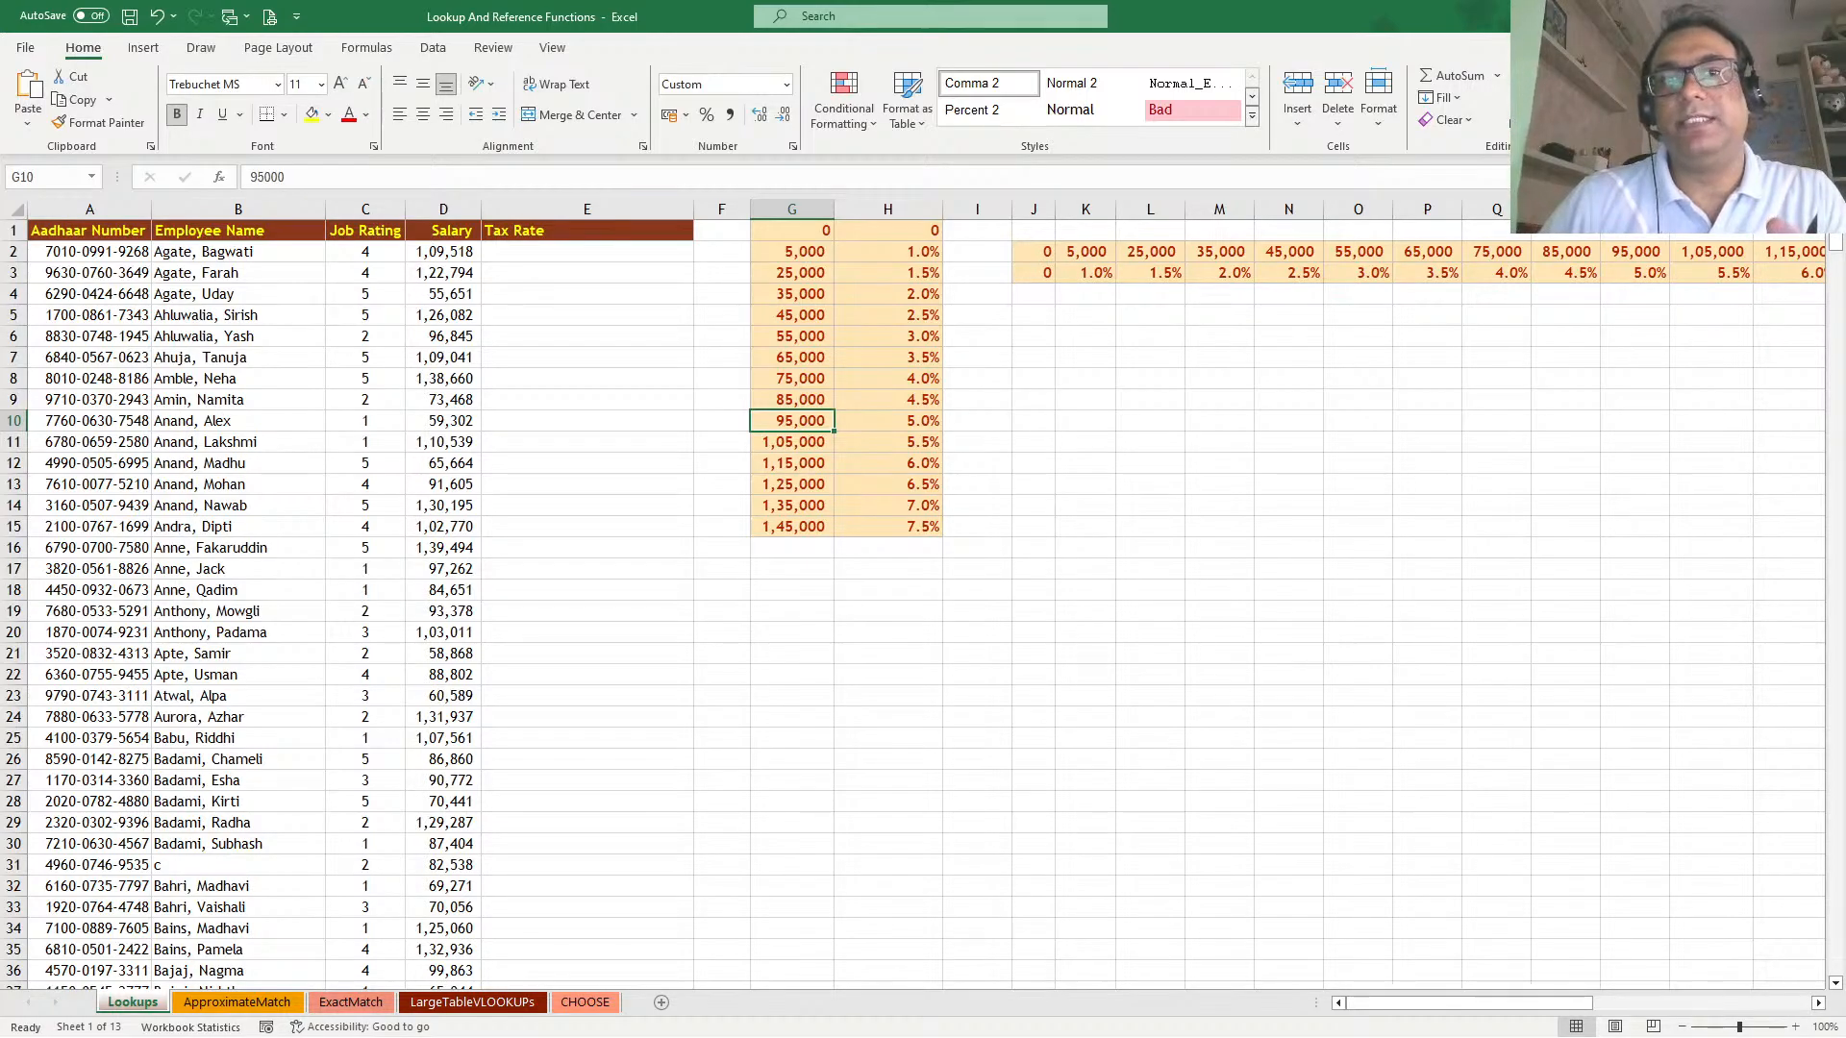
click(457, 253)
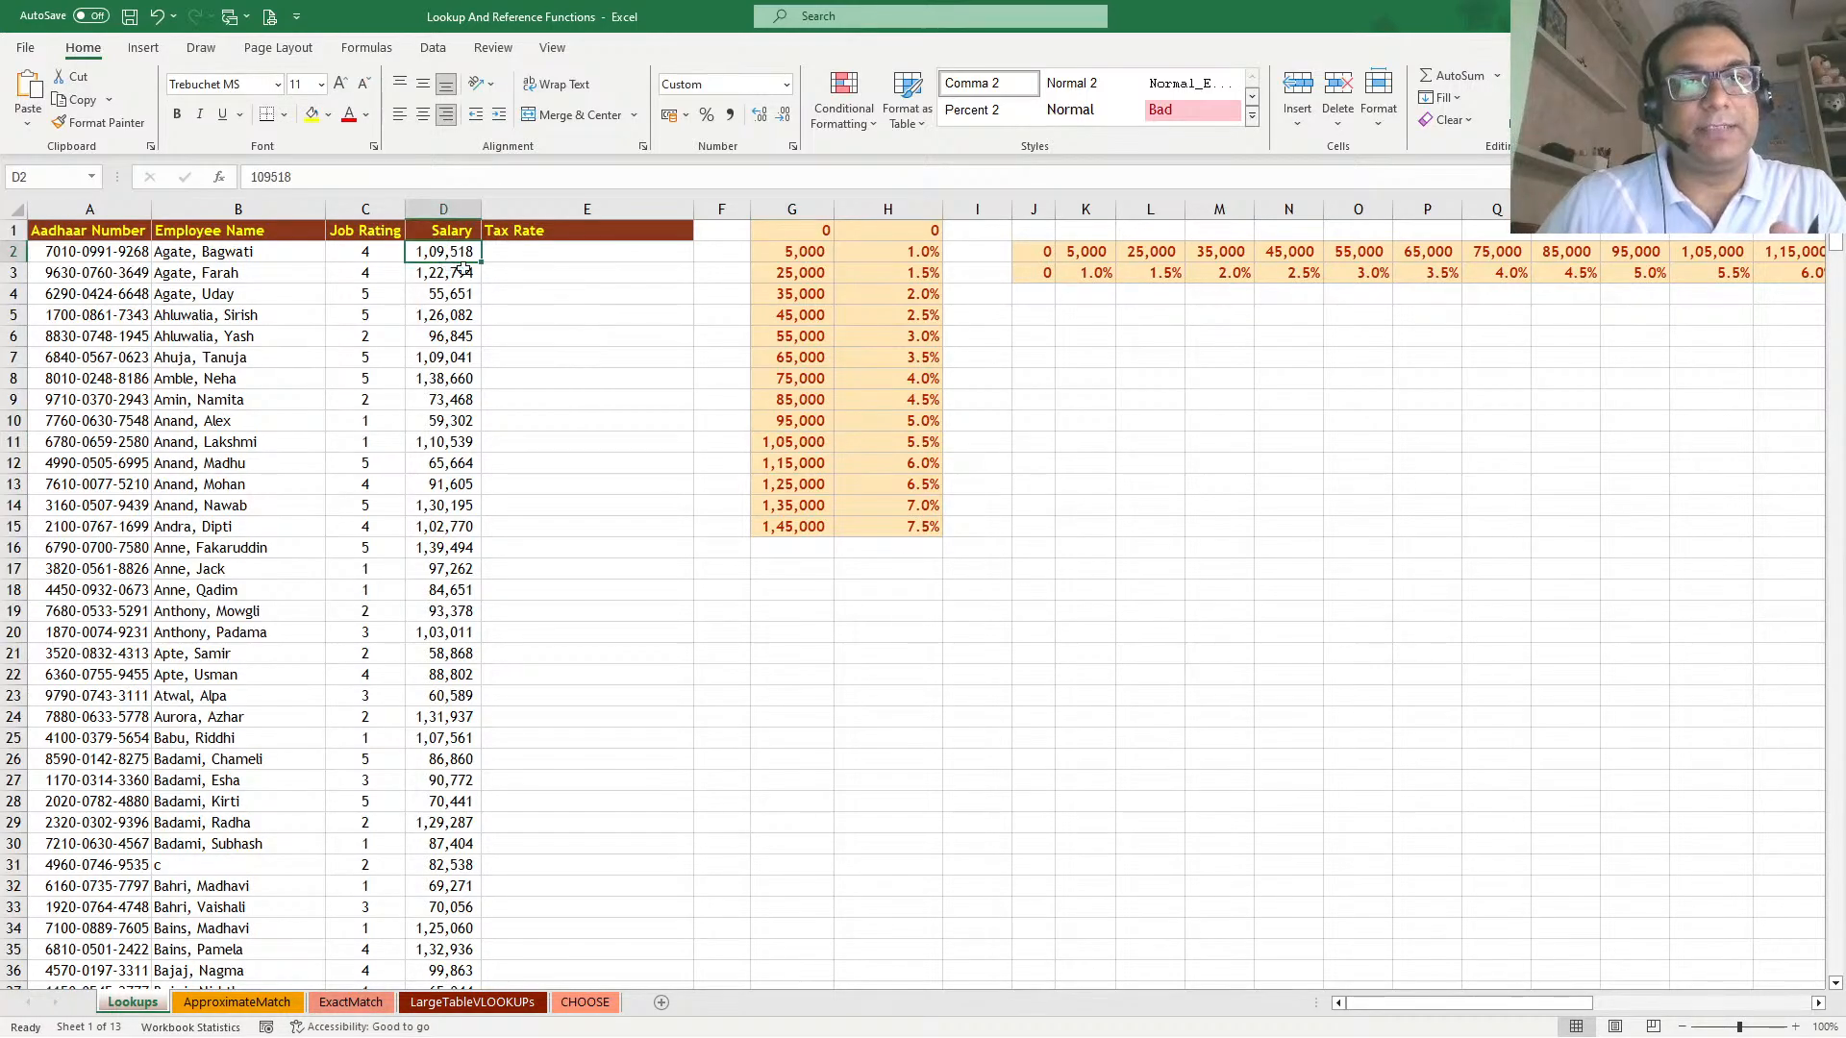
click(201, 48)
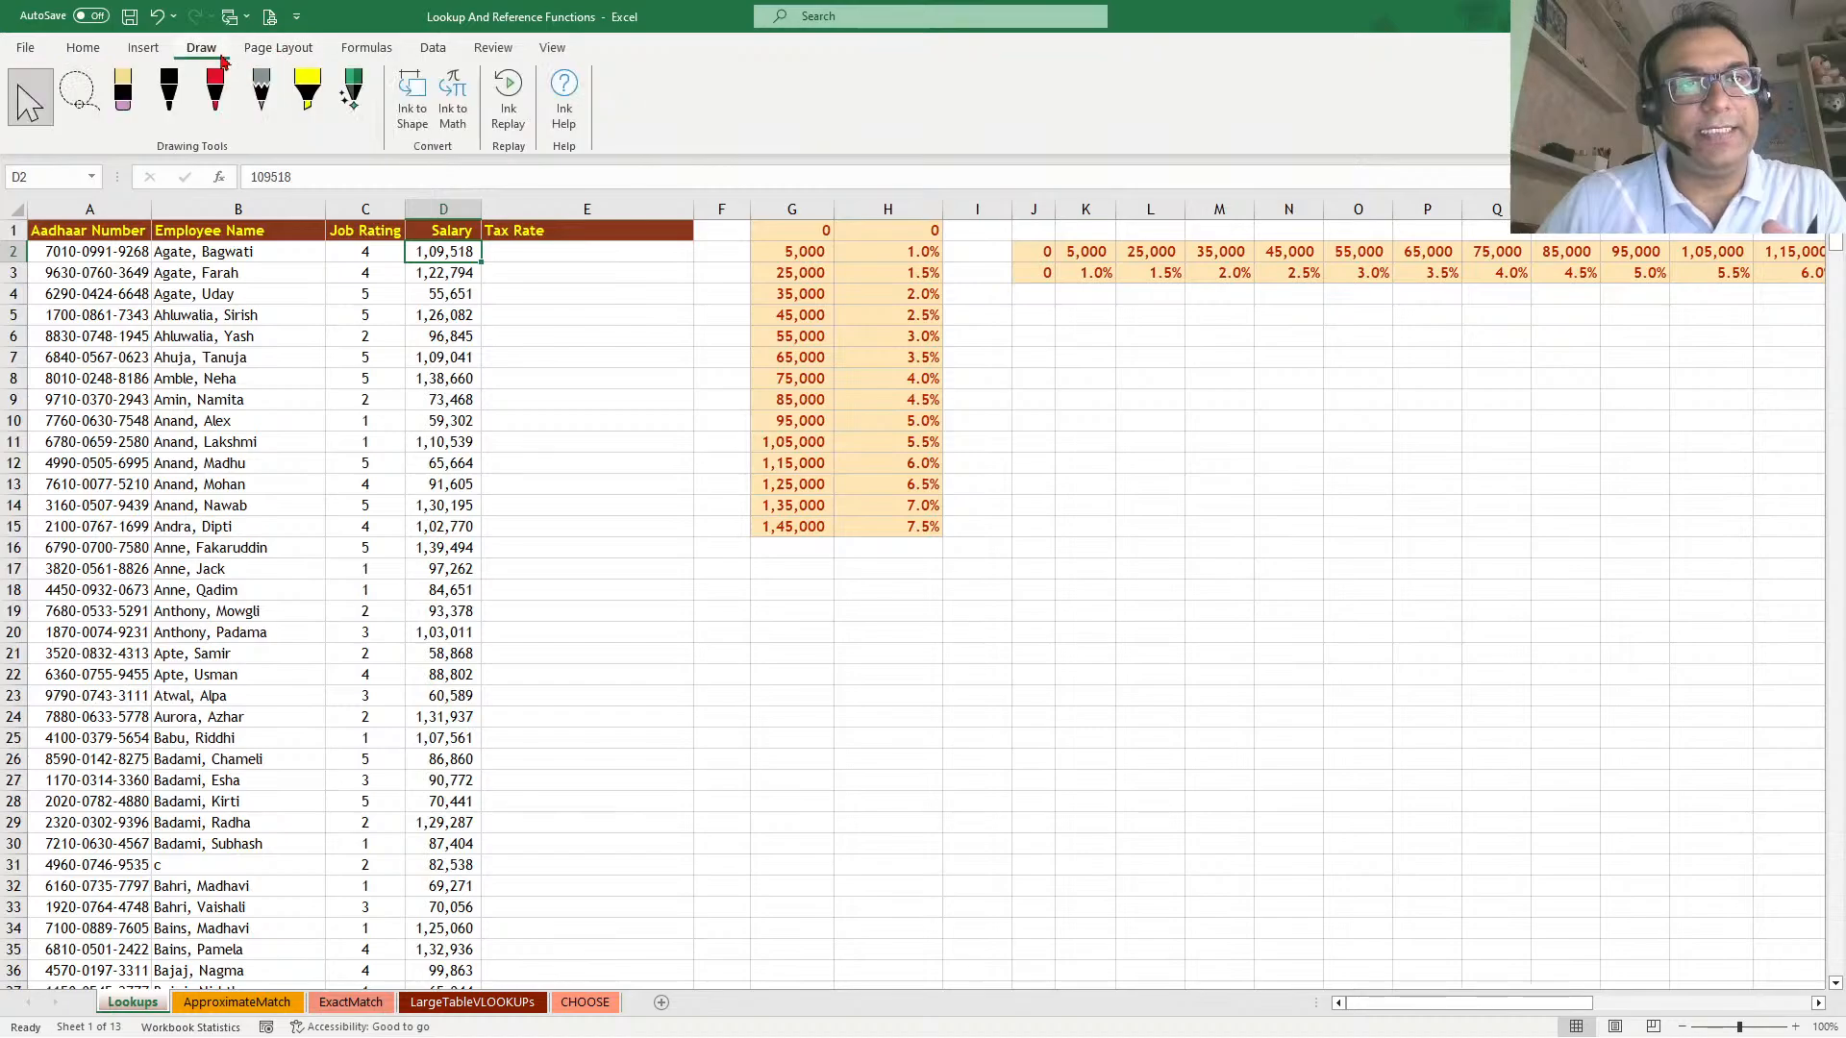
click(218, 96)
mouse_move(528, 264)
mouse_down()
mouse_move(543, 406)
mouse_move(746, 452)
mouse_up()
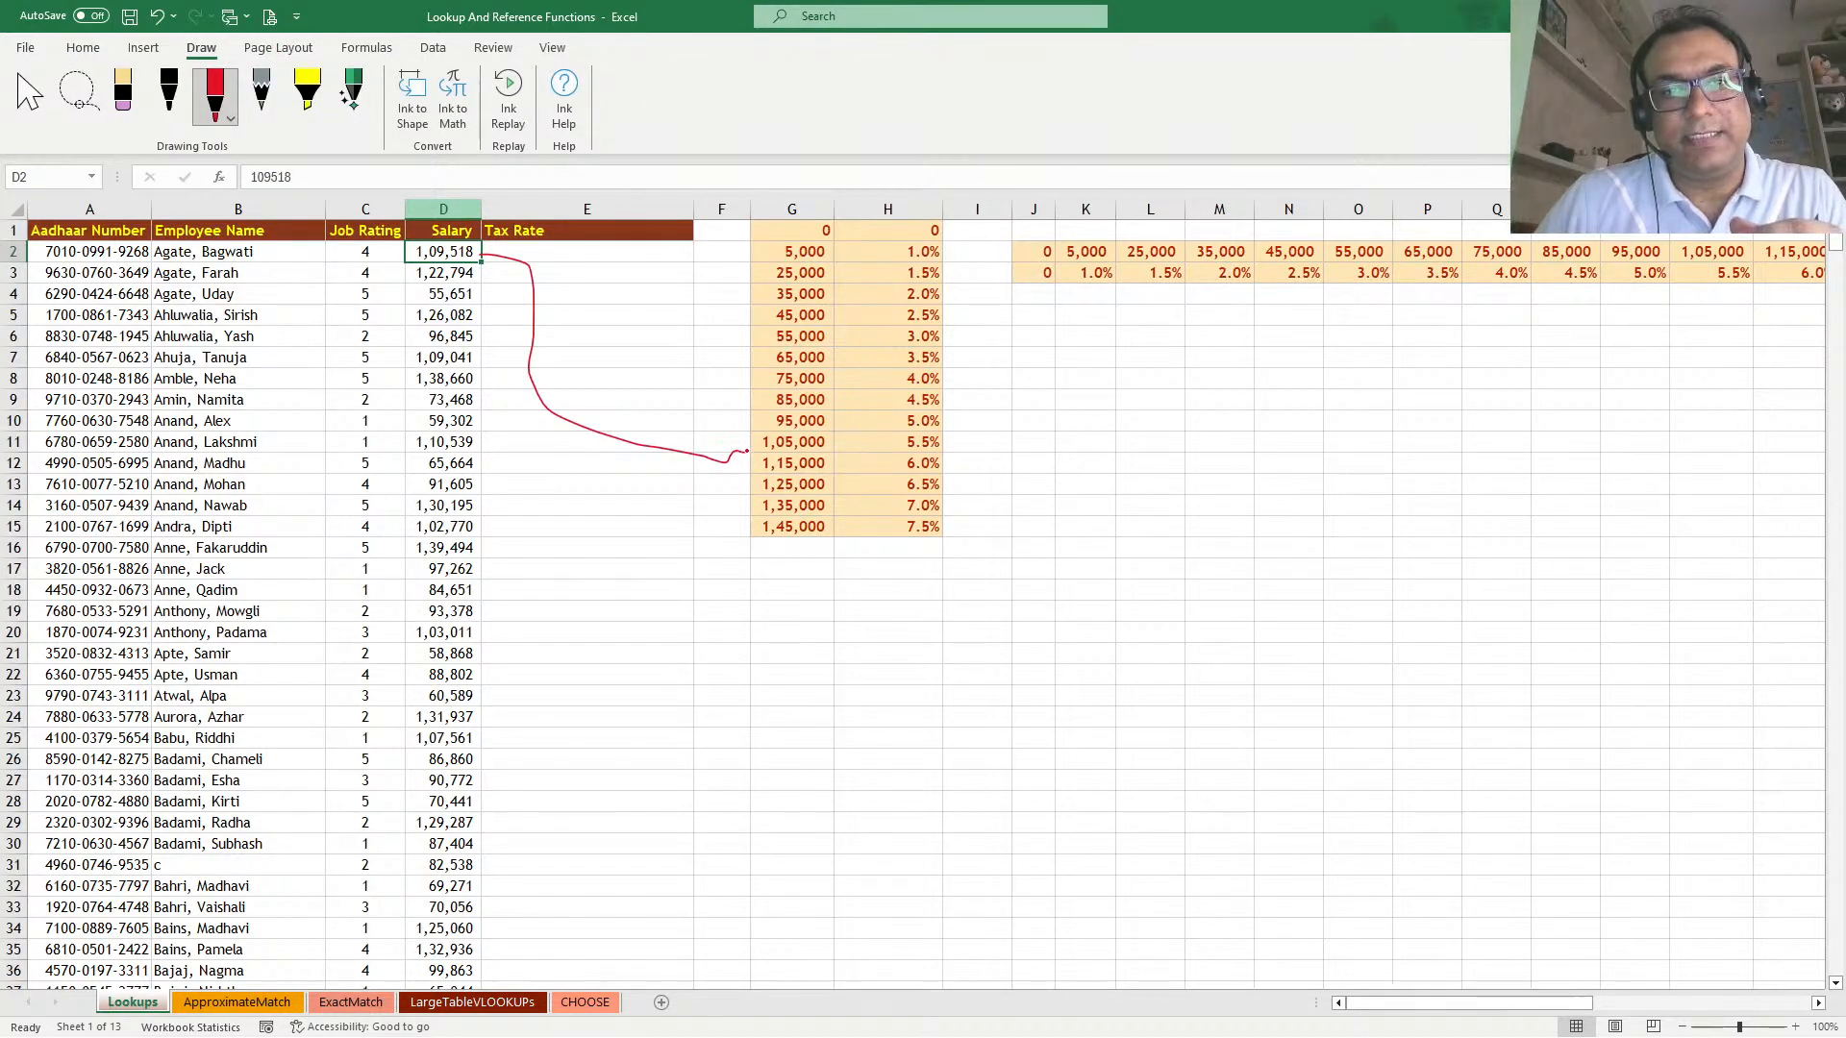
mouse_move(877, 436)
mouse_down()
mouse_move(956, 444)
mouse_move(749, 447)
mouse_move(973, 481)
mouse_move(1008, 434)
mouse_up()
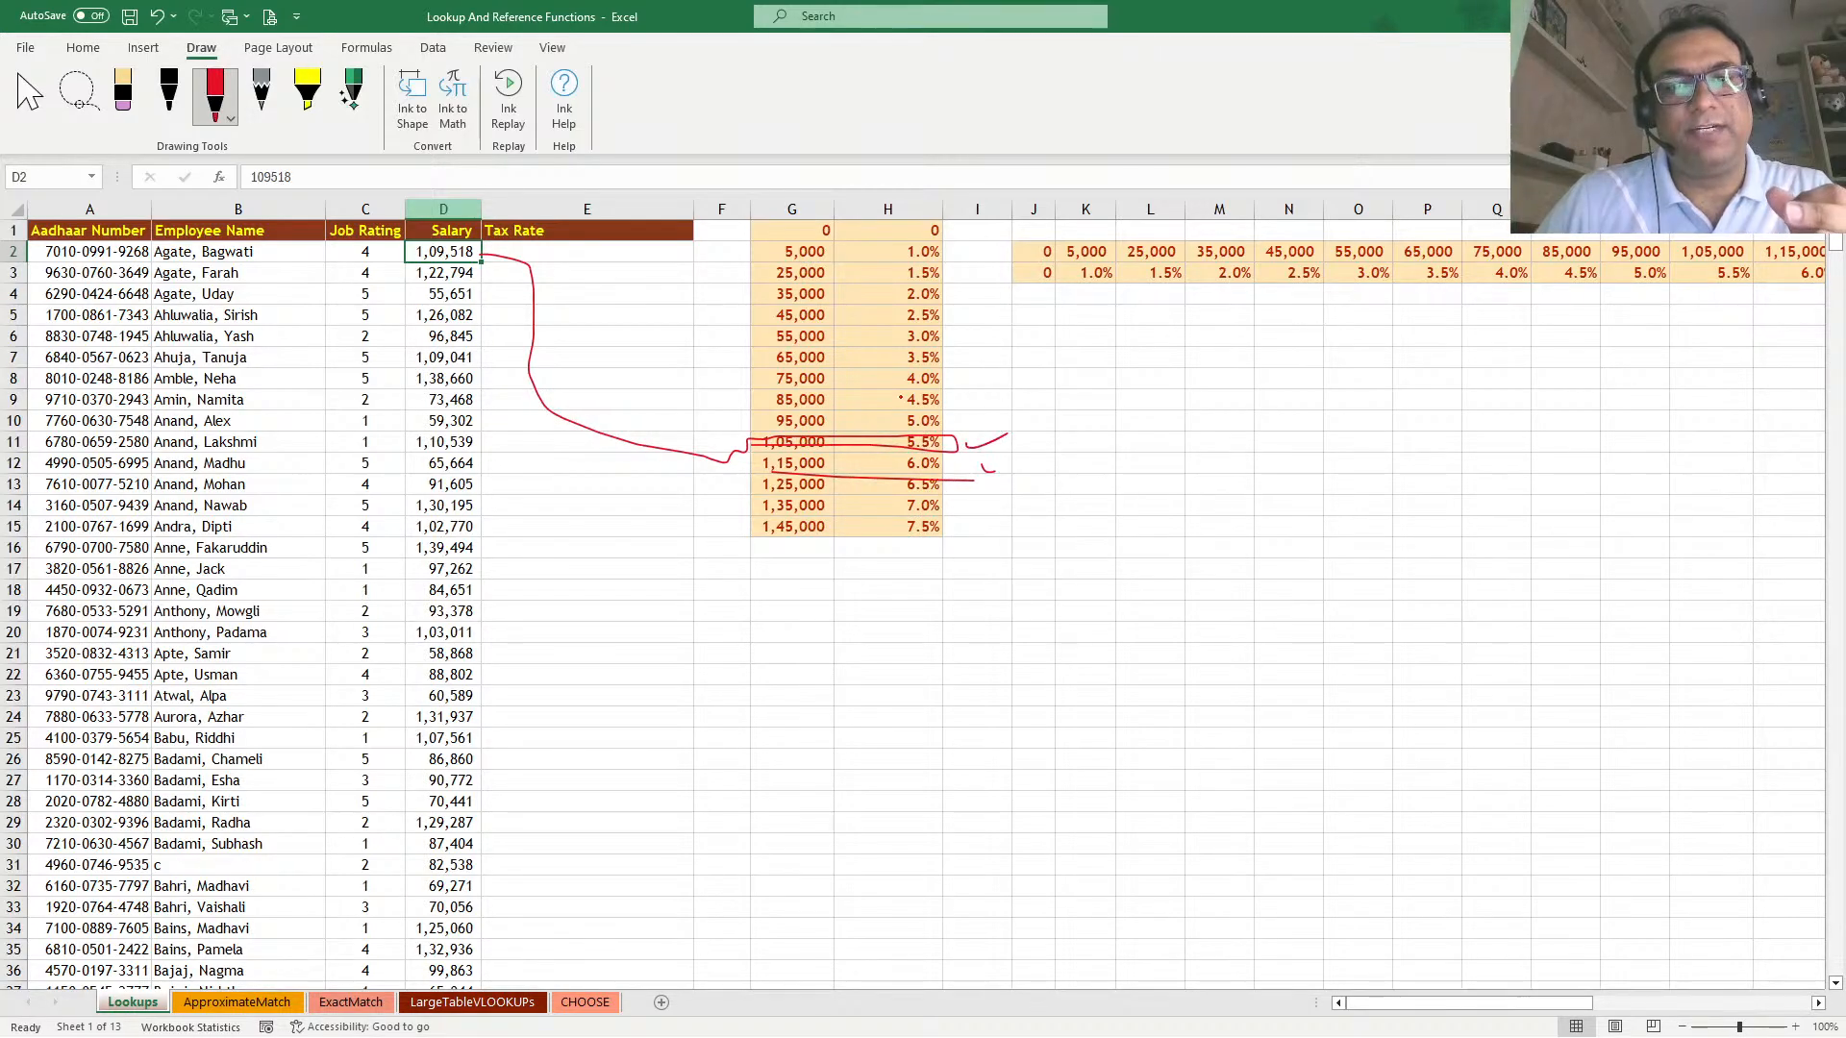
Delete the red ink annotations with a lasso selection and return to cell selection at E8
click(78, 94)
mouse_move(423, 317)
mouse_down()
mouse_move(1134, 413)
mouse_move(412, 306)
mouse_up()
key(Delete)
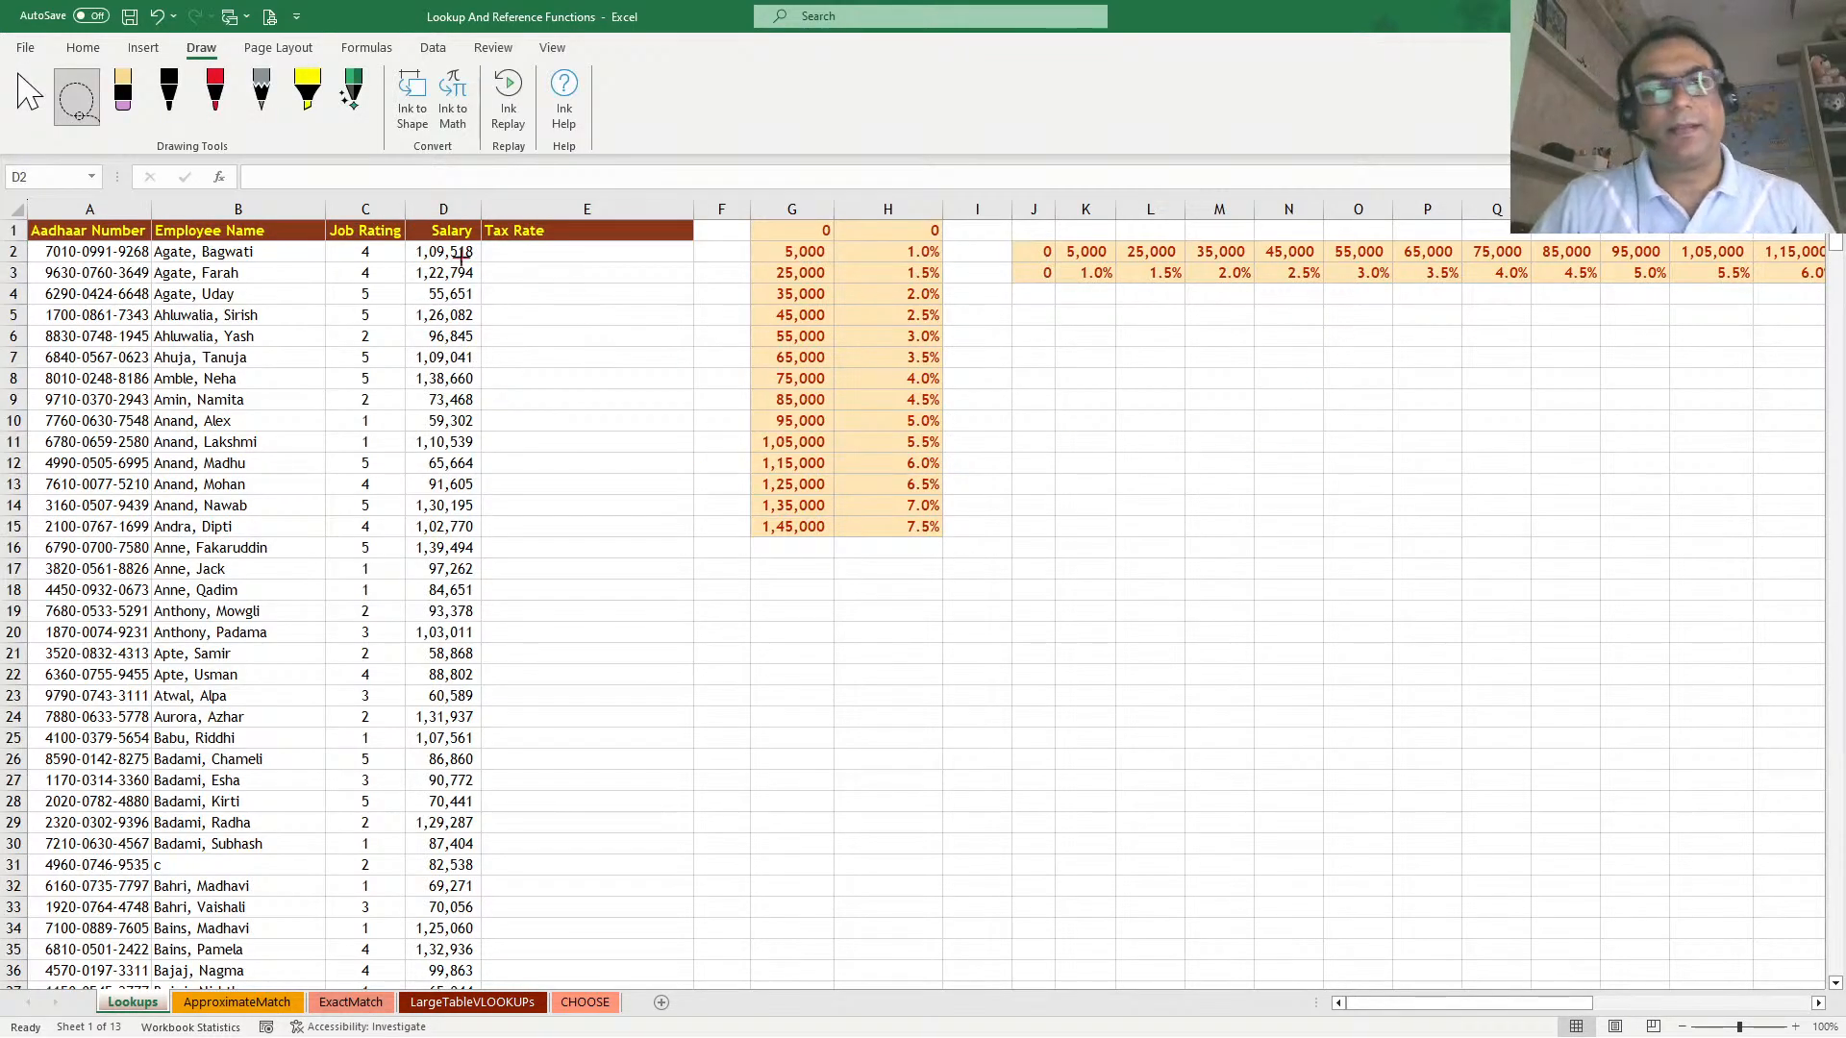
click(29, 94)
click(588, 374)
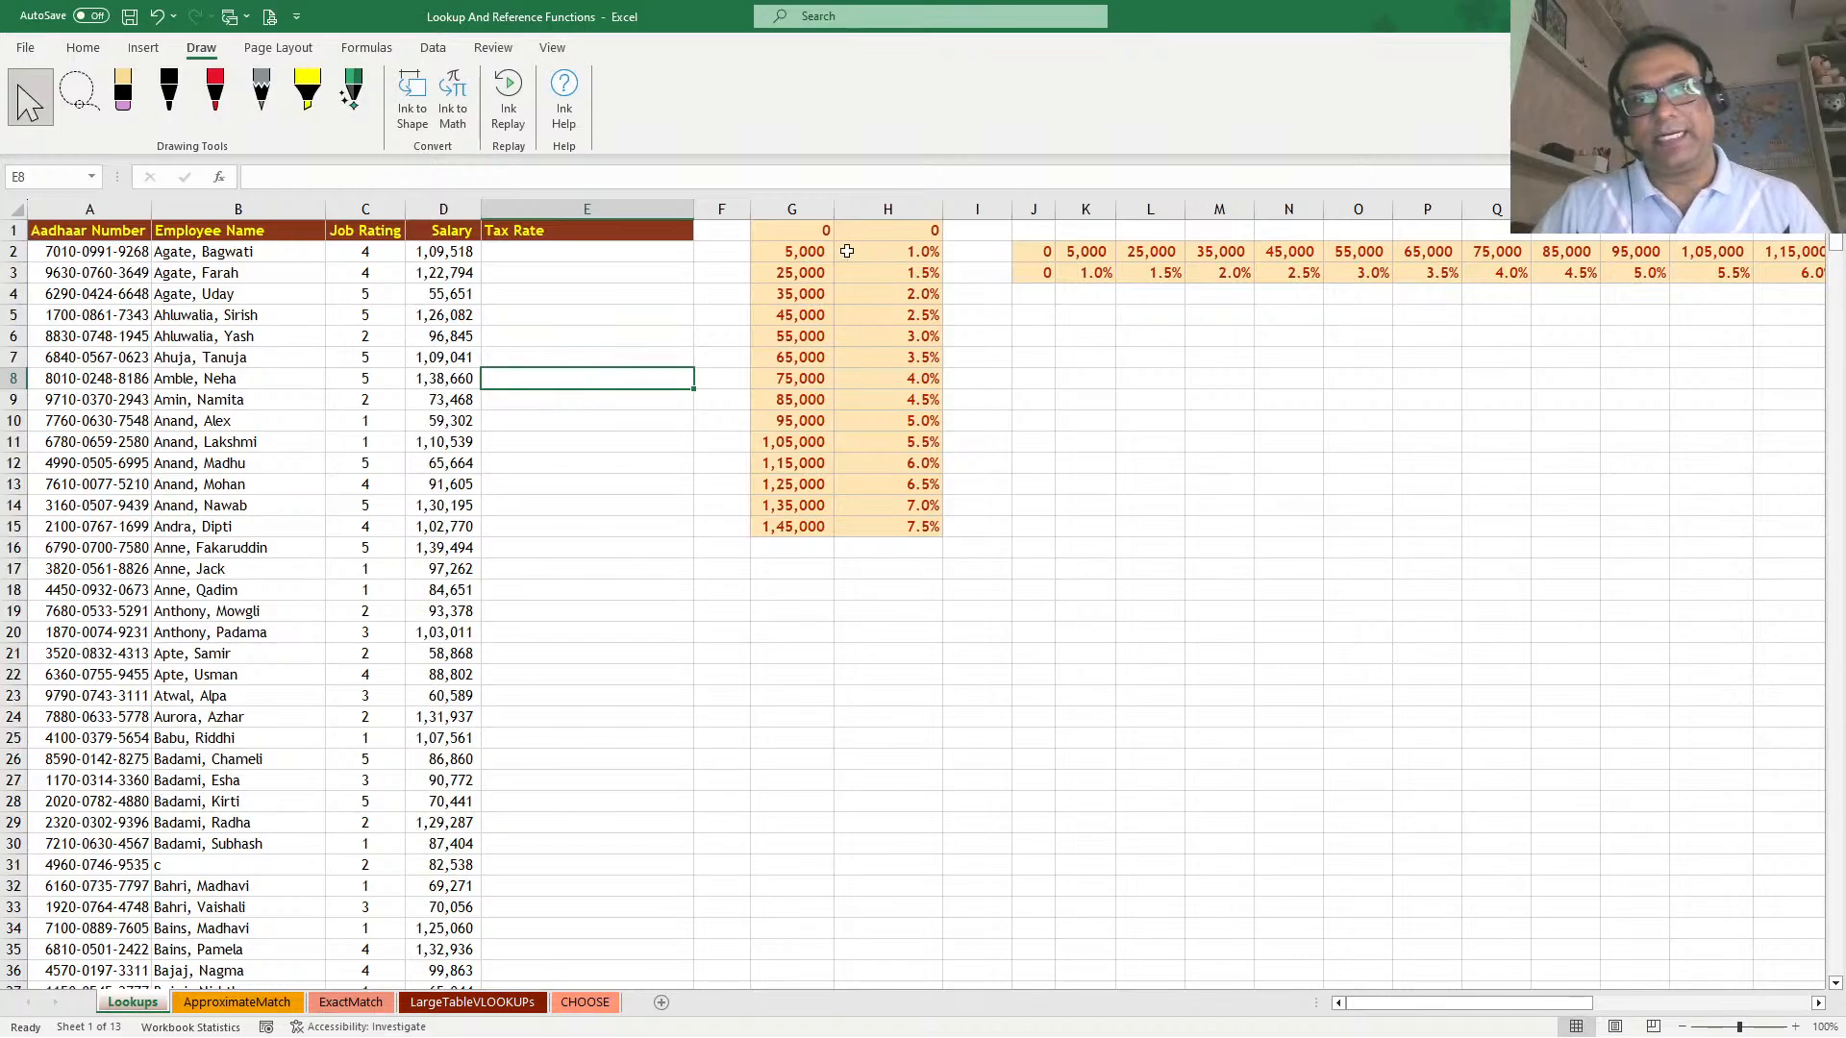
Examine the salary brackets in column G and tax rates in column H alongside the employee salaries in column D
drag(794, 209, 885, 210)
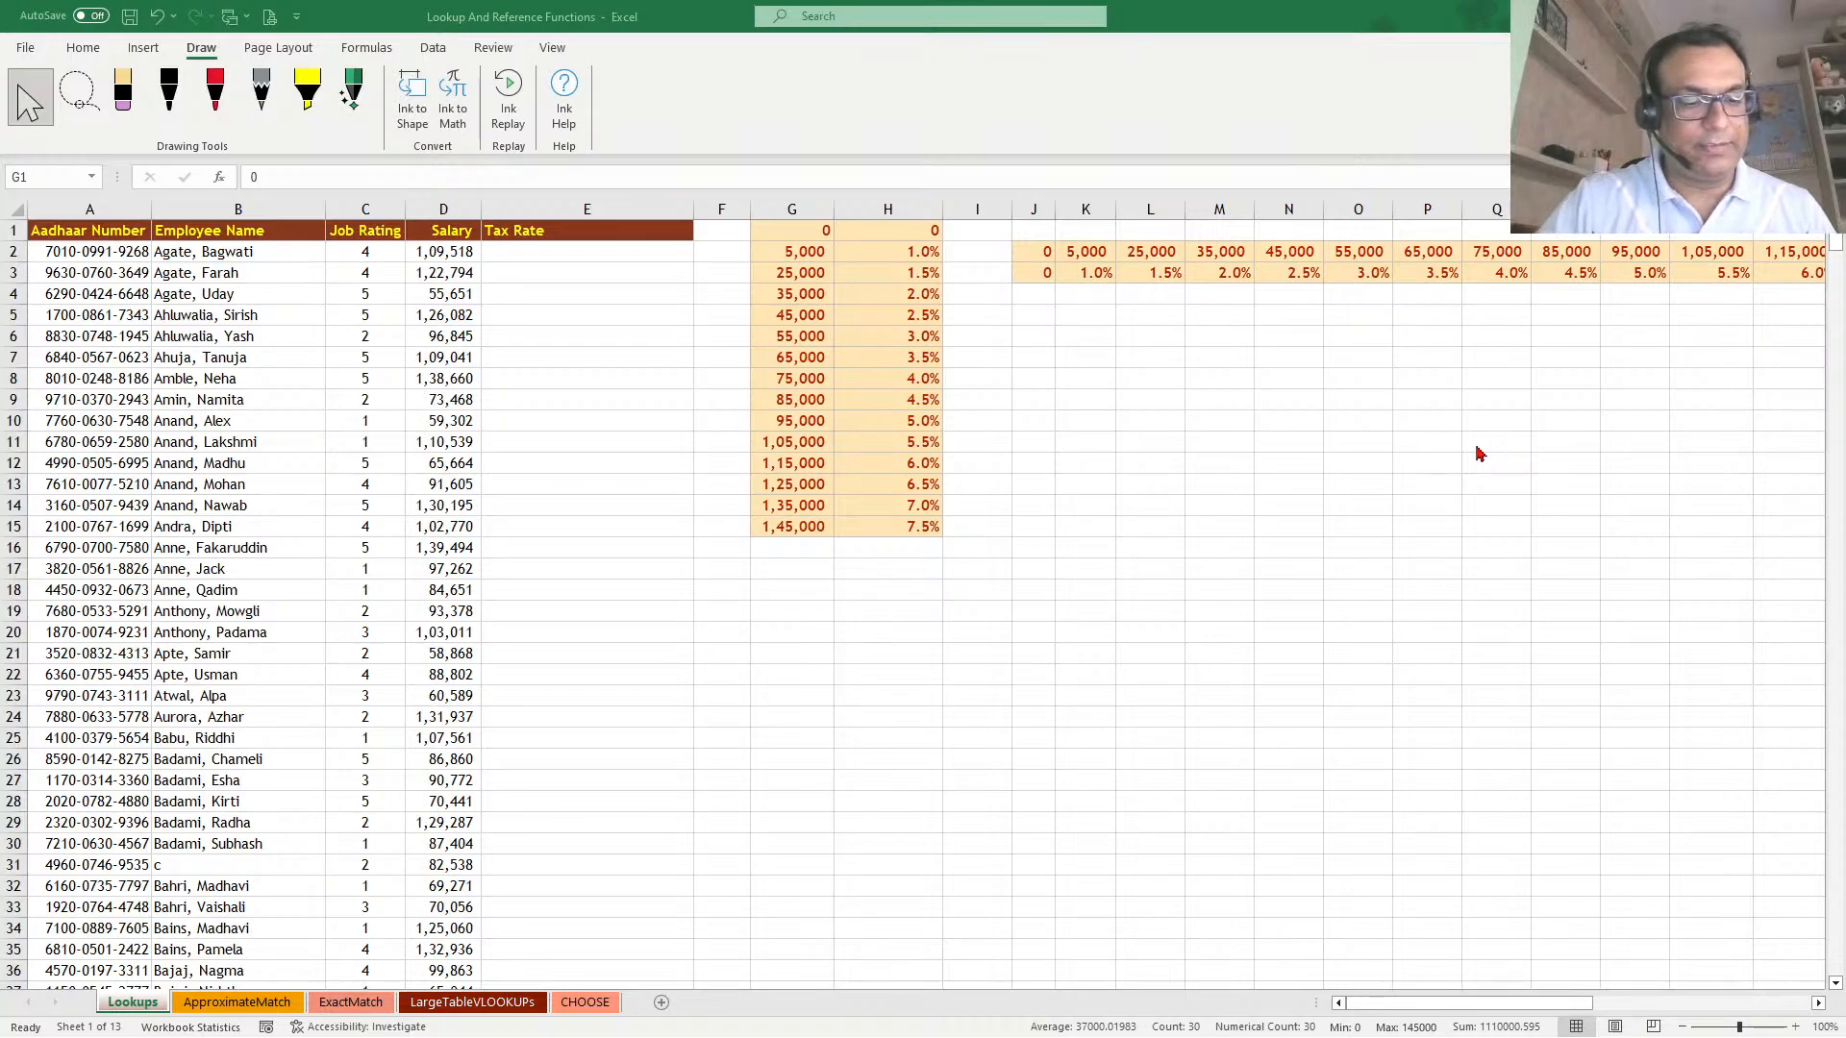
click(840, 378)
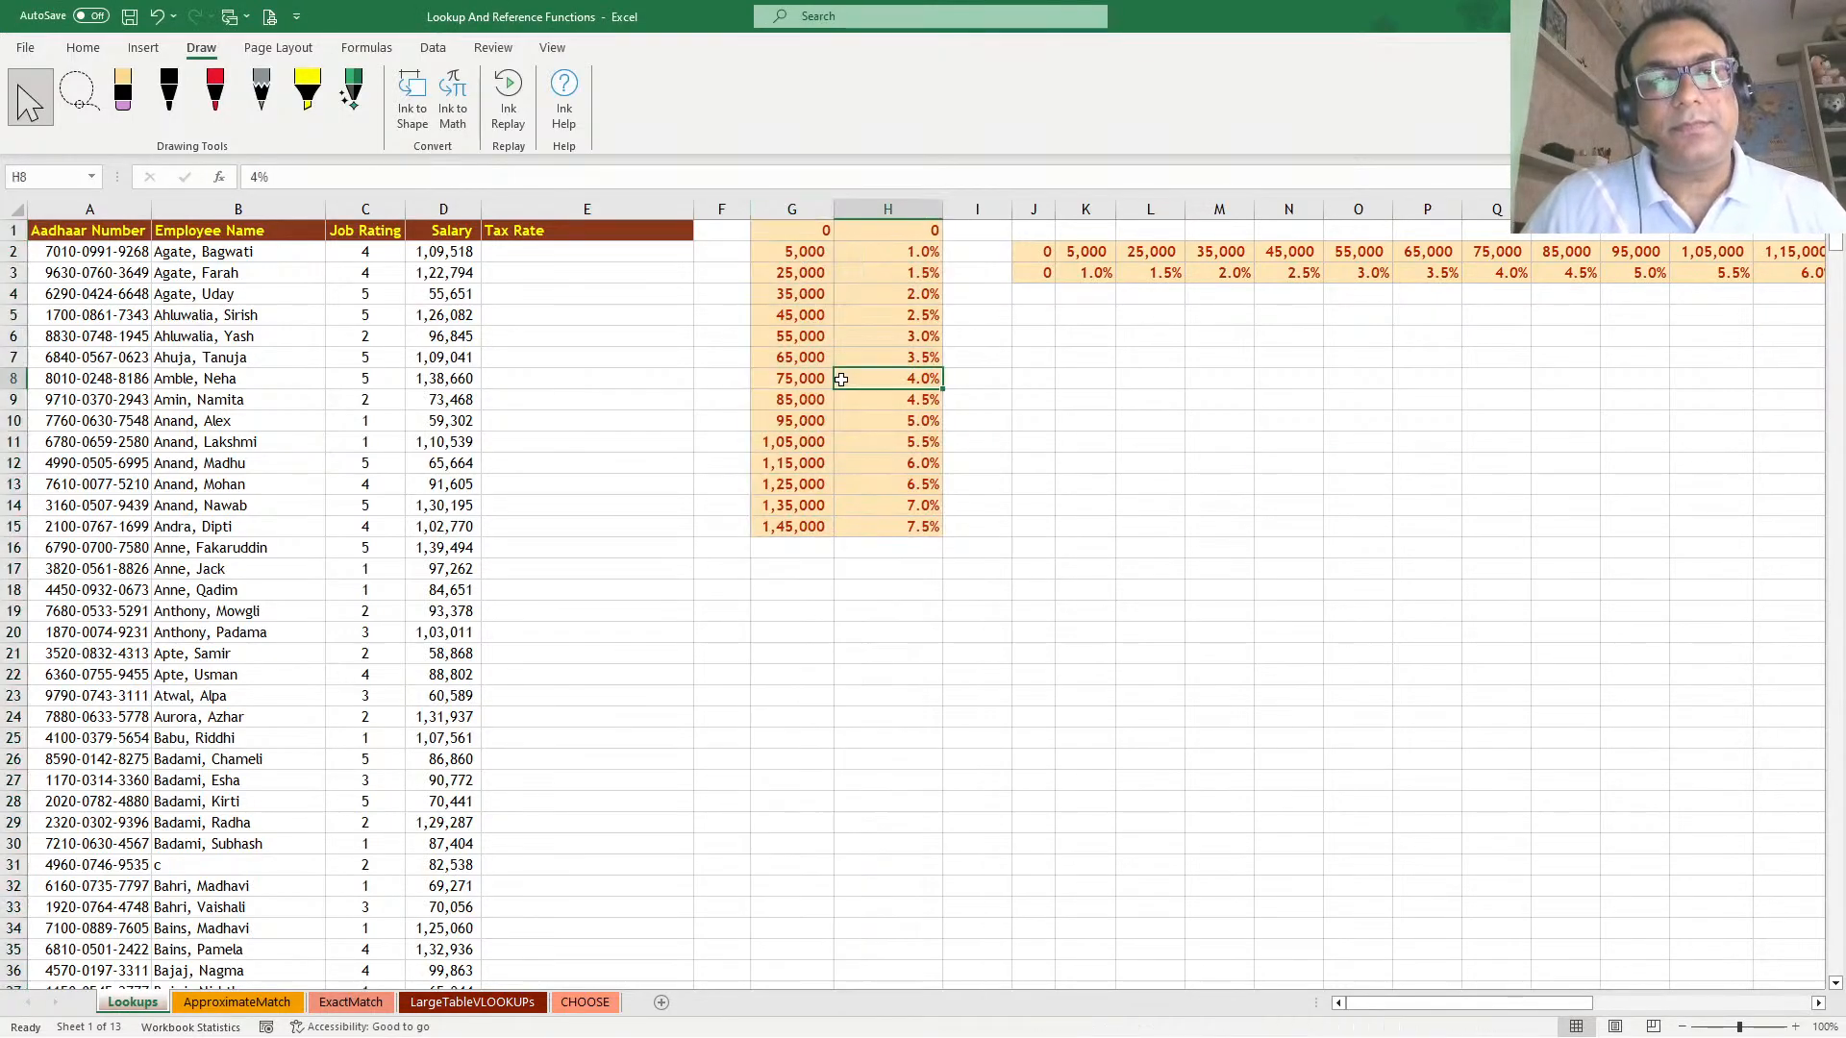
drag(442, 251, 446, 716)
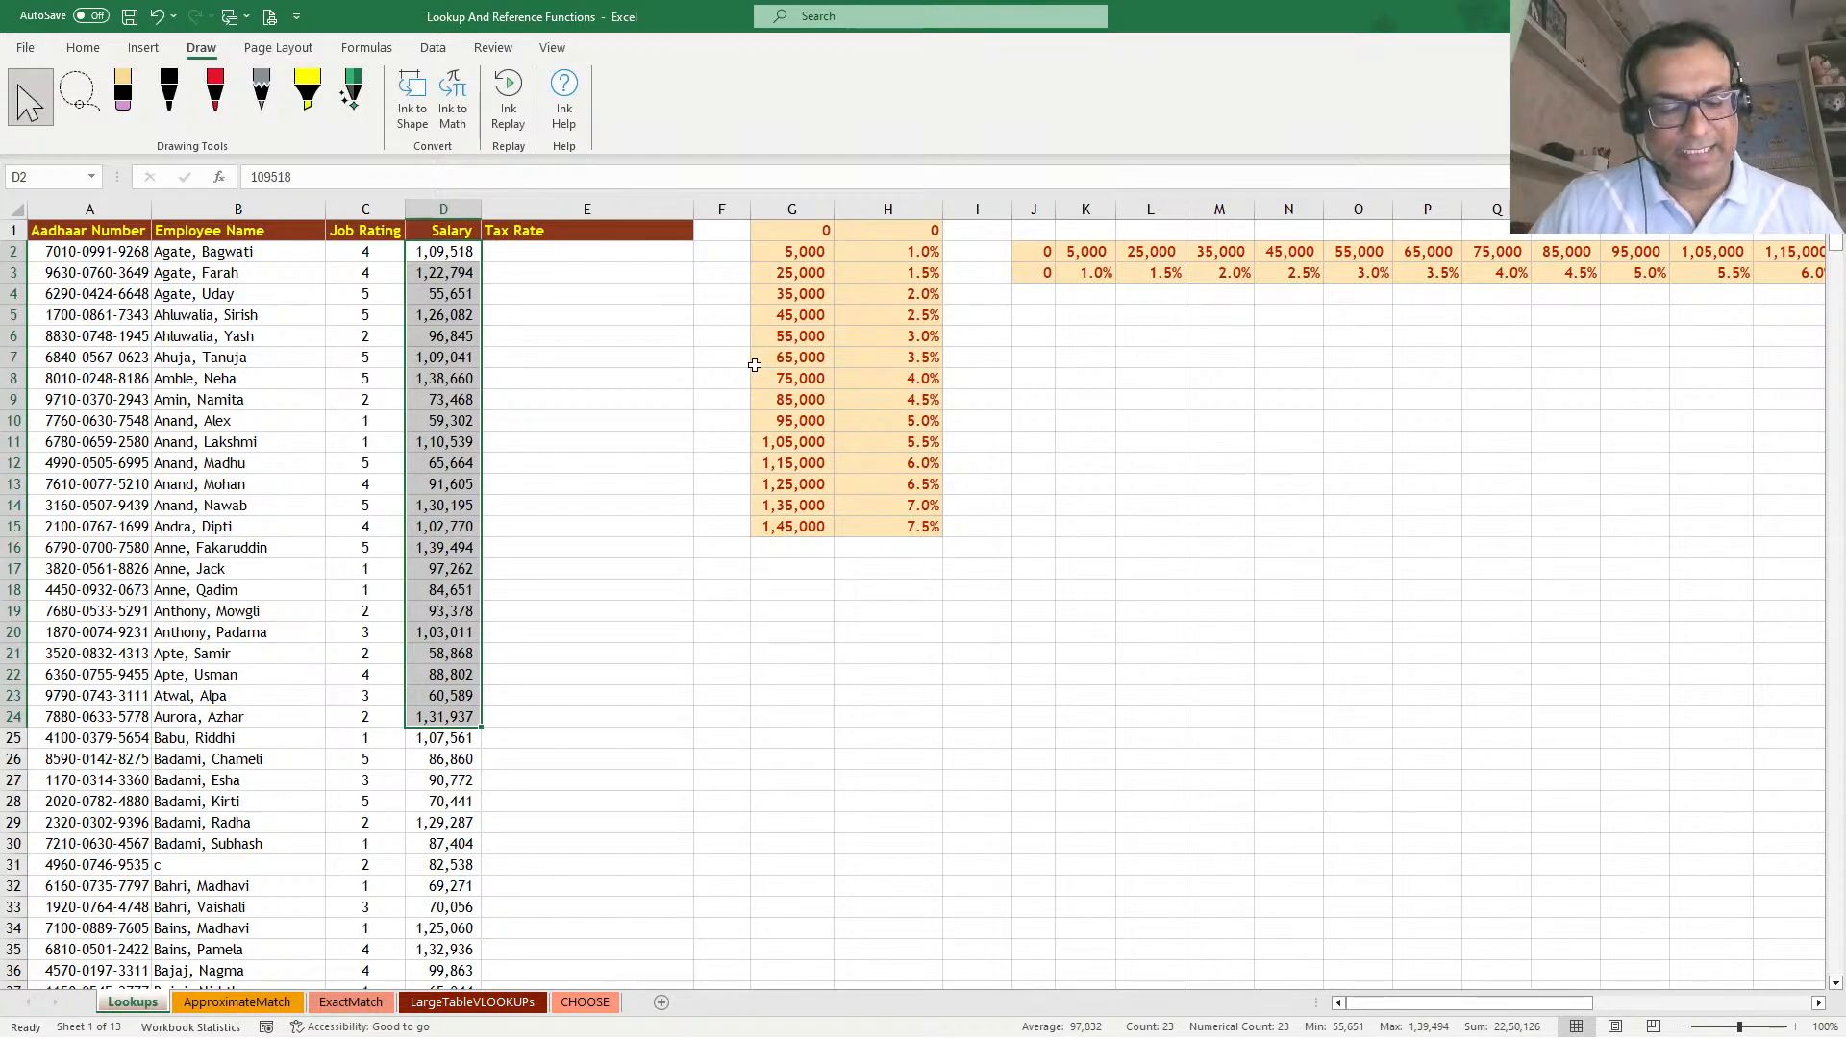
drag(797, 235, 795, 529)
drag(457, 255, 471, 548)
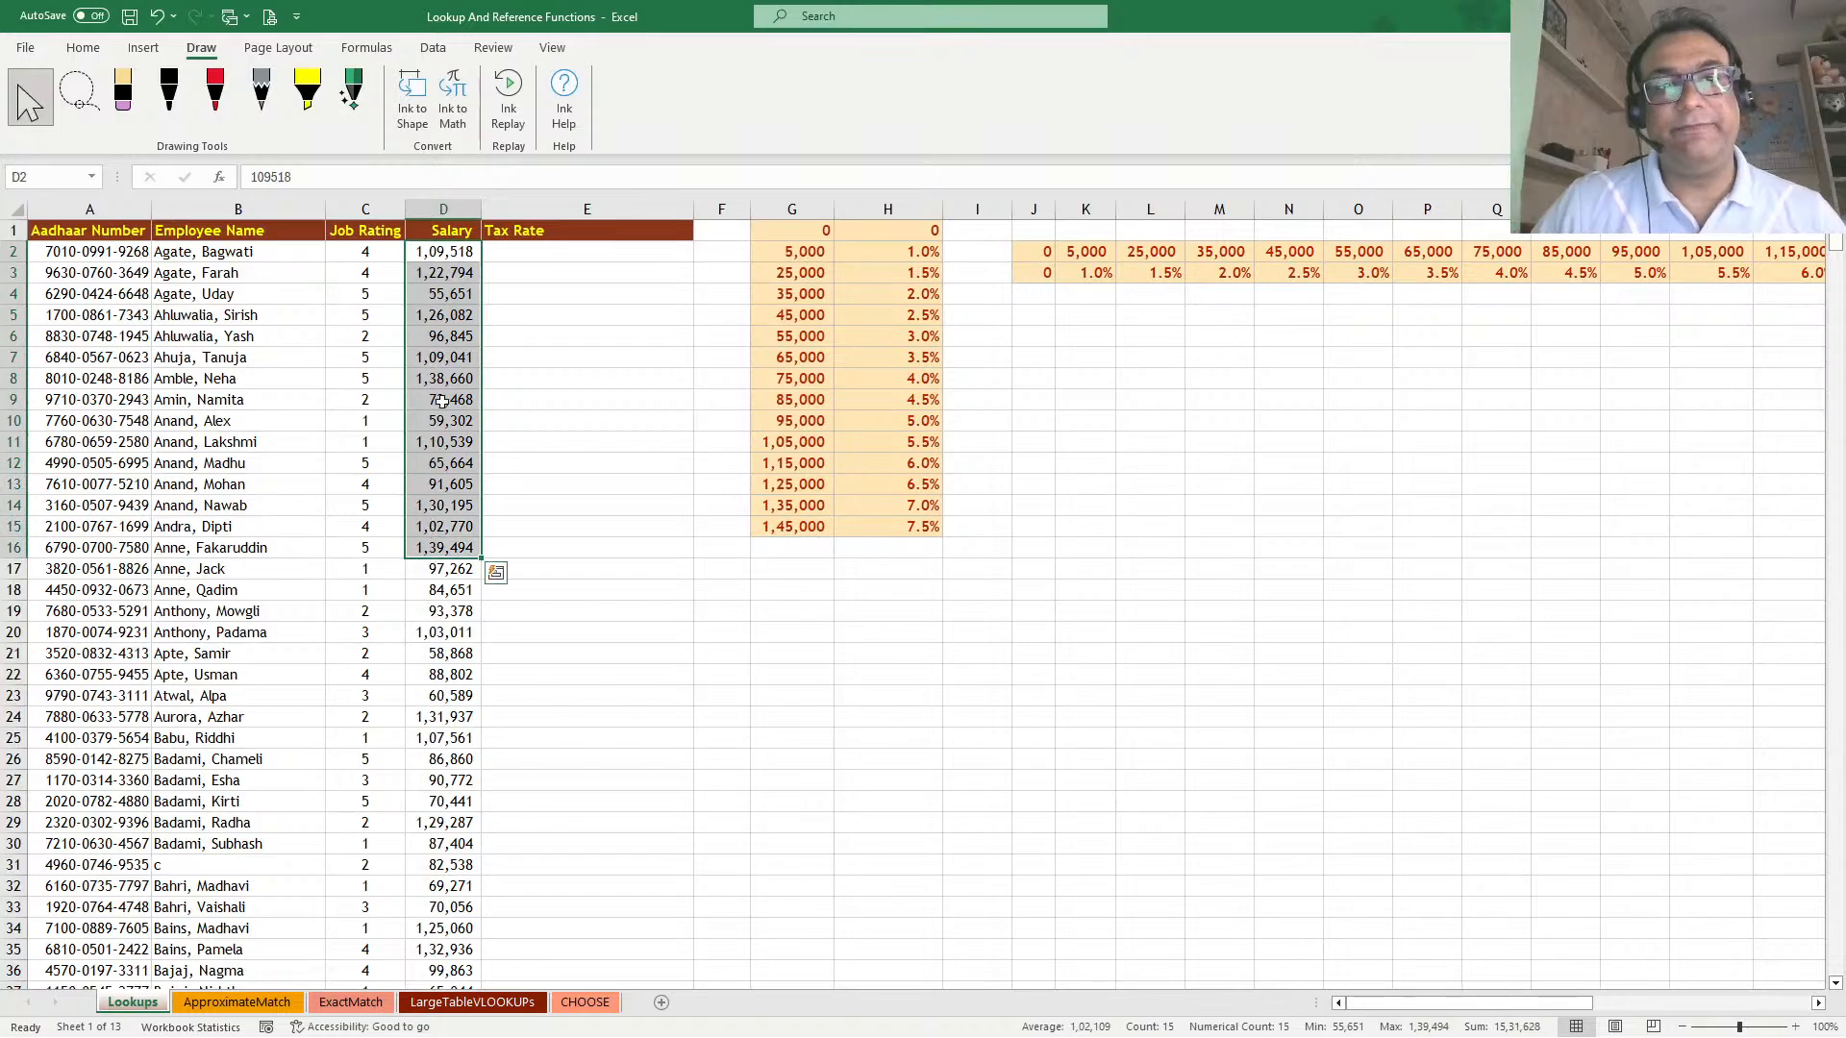
click(806, 250)
drag(928, 231, 923, 486)
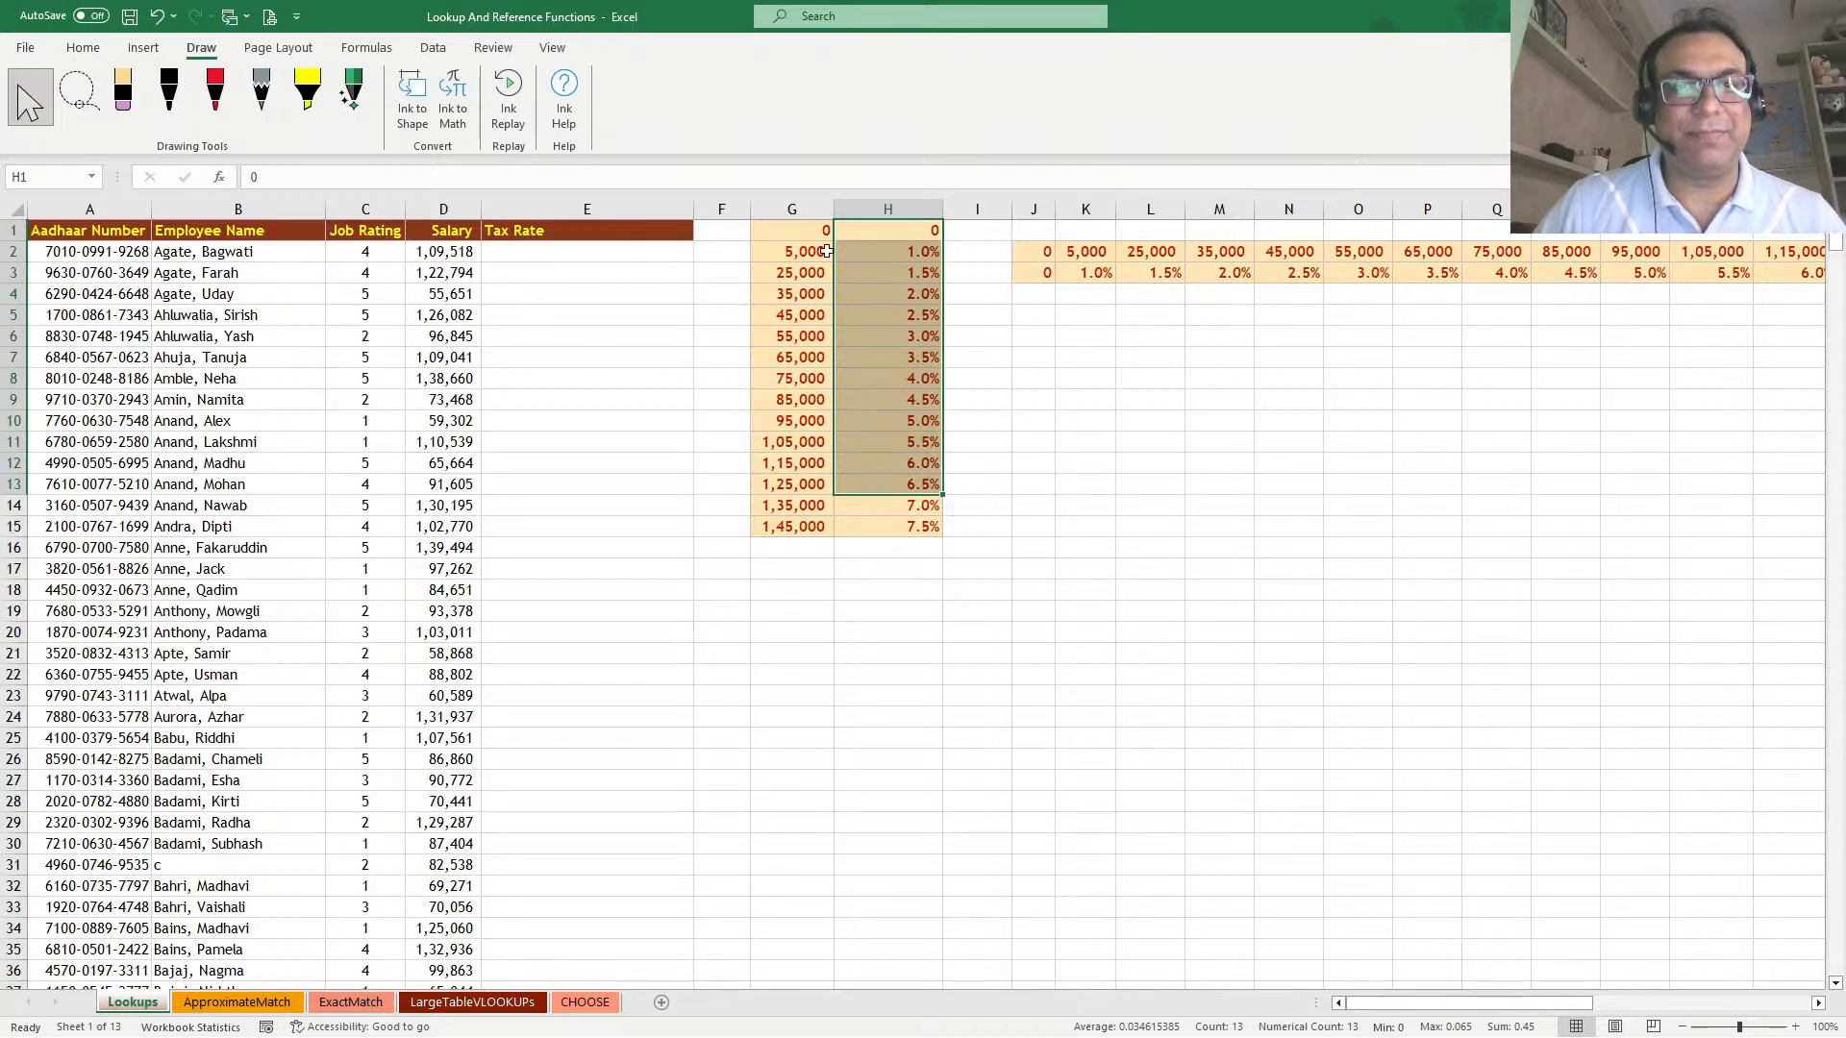
click(825, 254)
Compare the salaries in D2:D14 and the Tax Rate cells E2:E14 with the bracket limits in column G
click(83, 47)
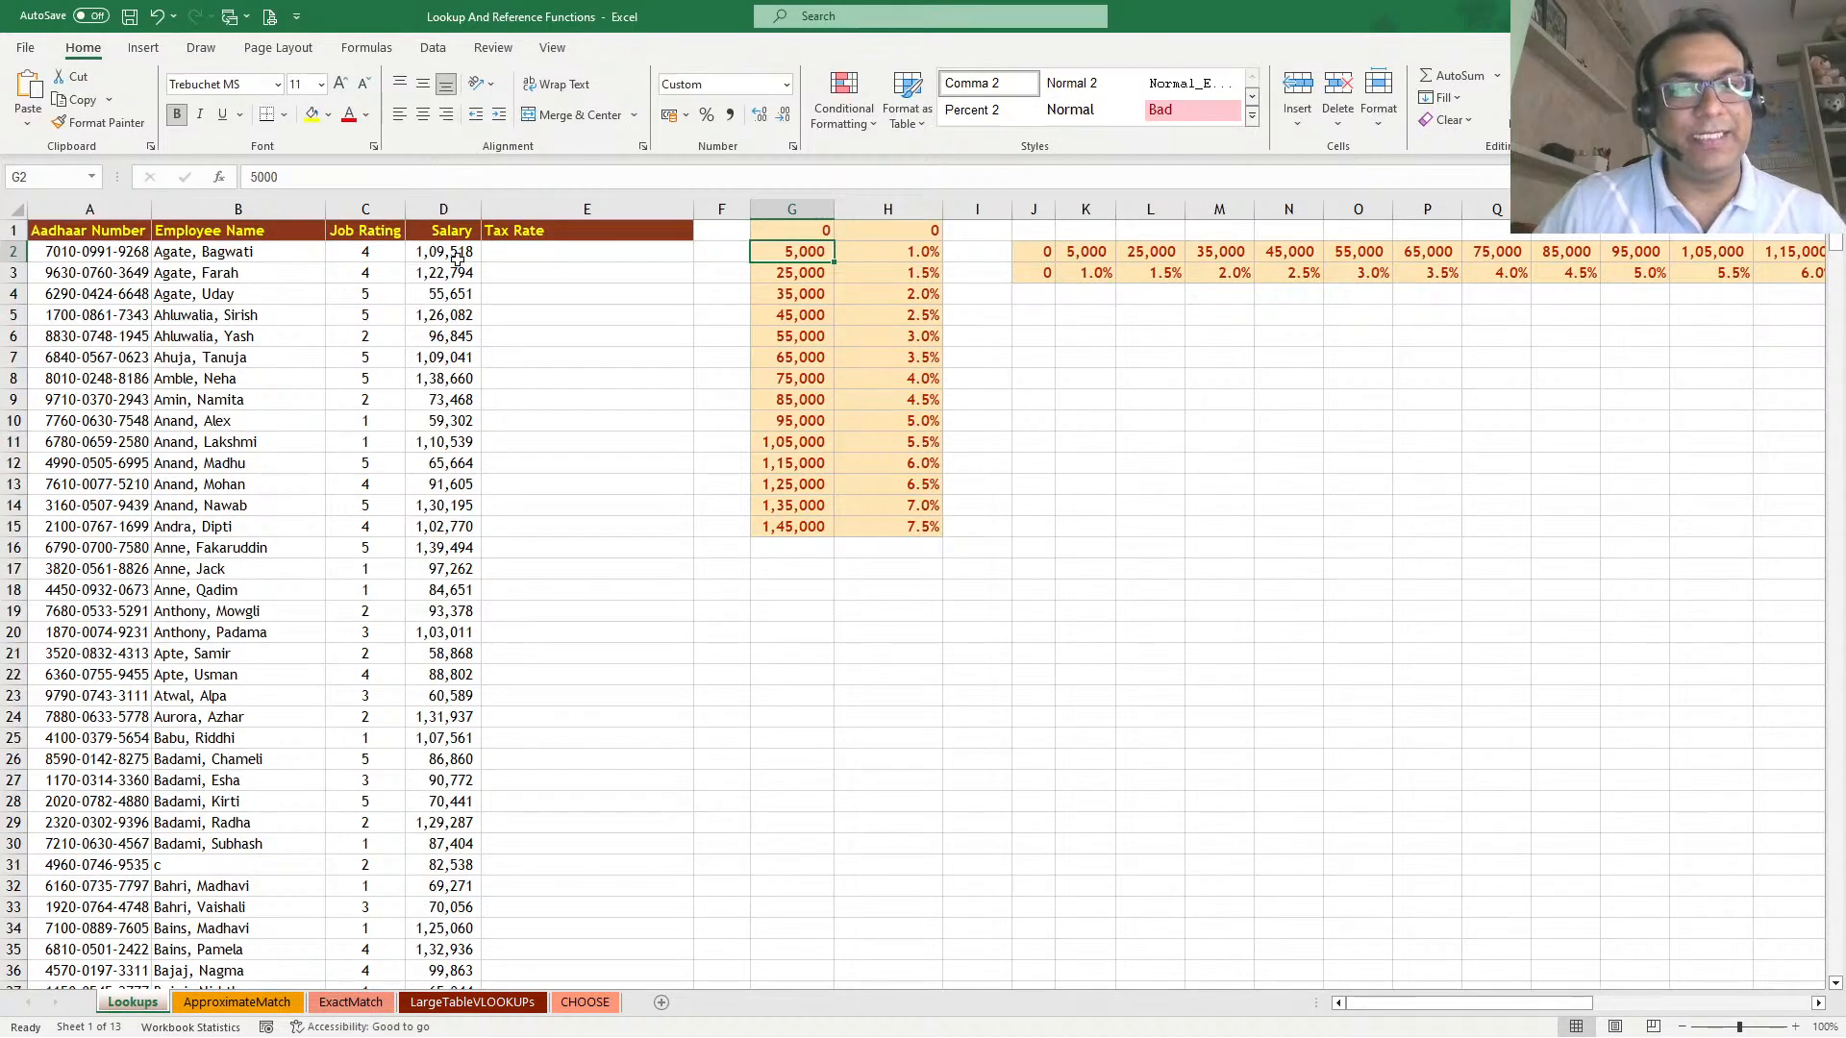
drag(452, 256, 461, 510)
drag(560, 252, 562, 515)
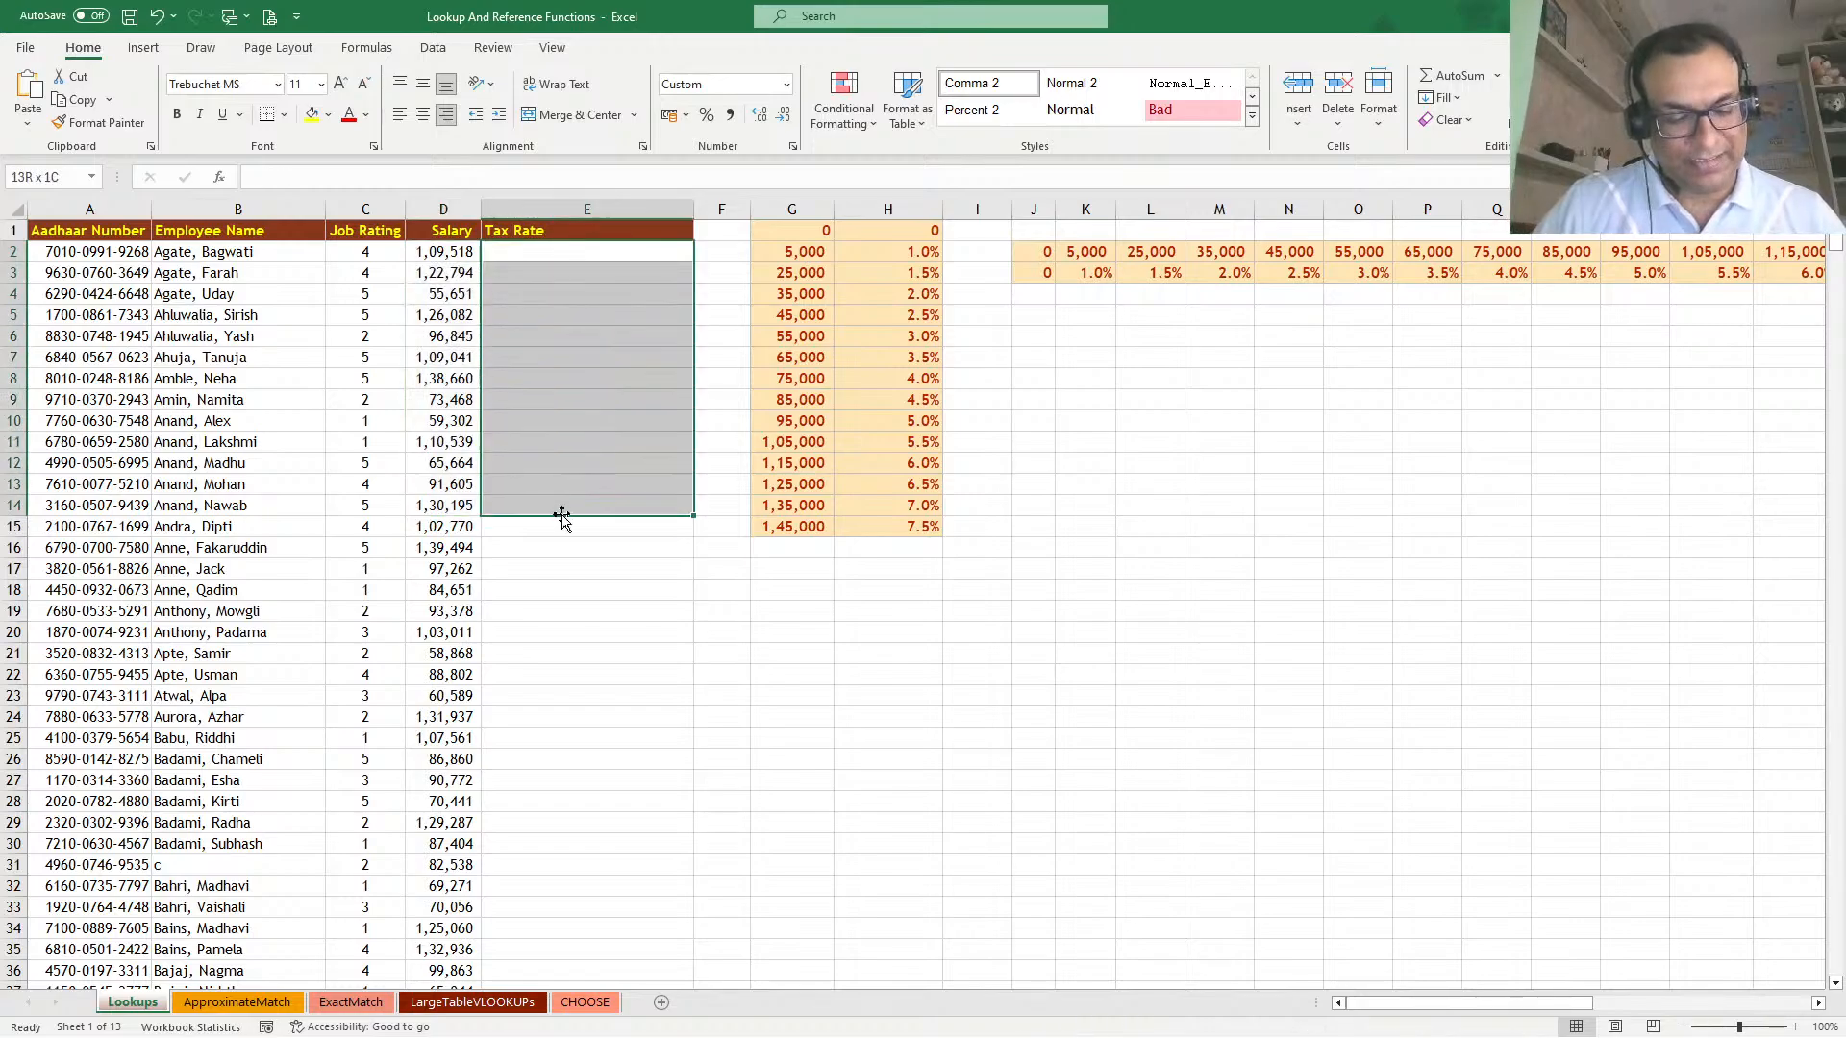
drag(822, 255, 804, 279)
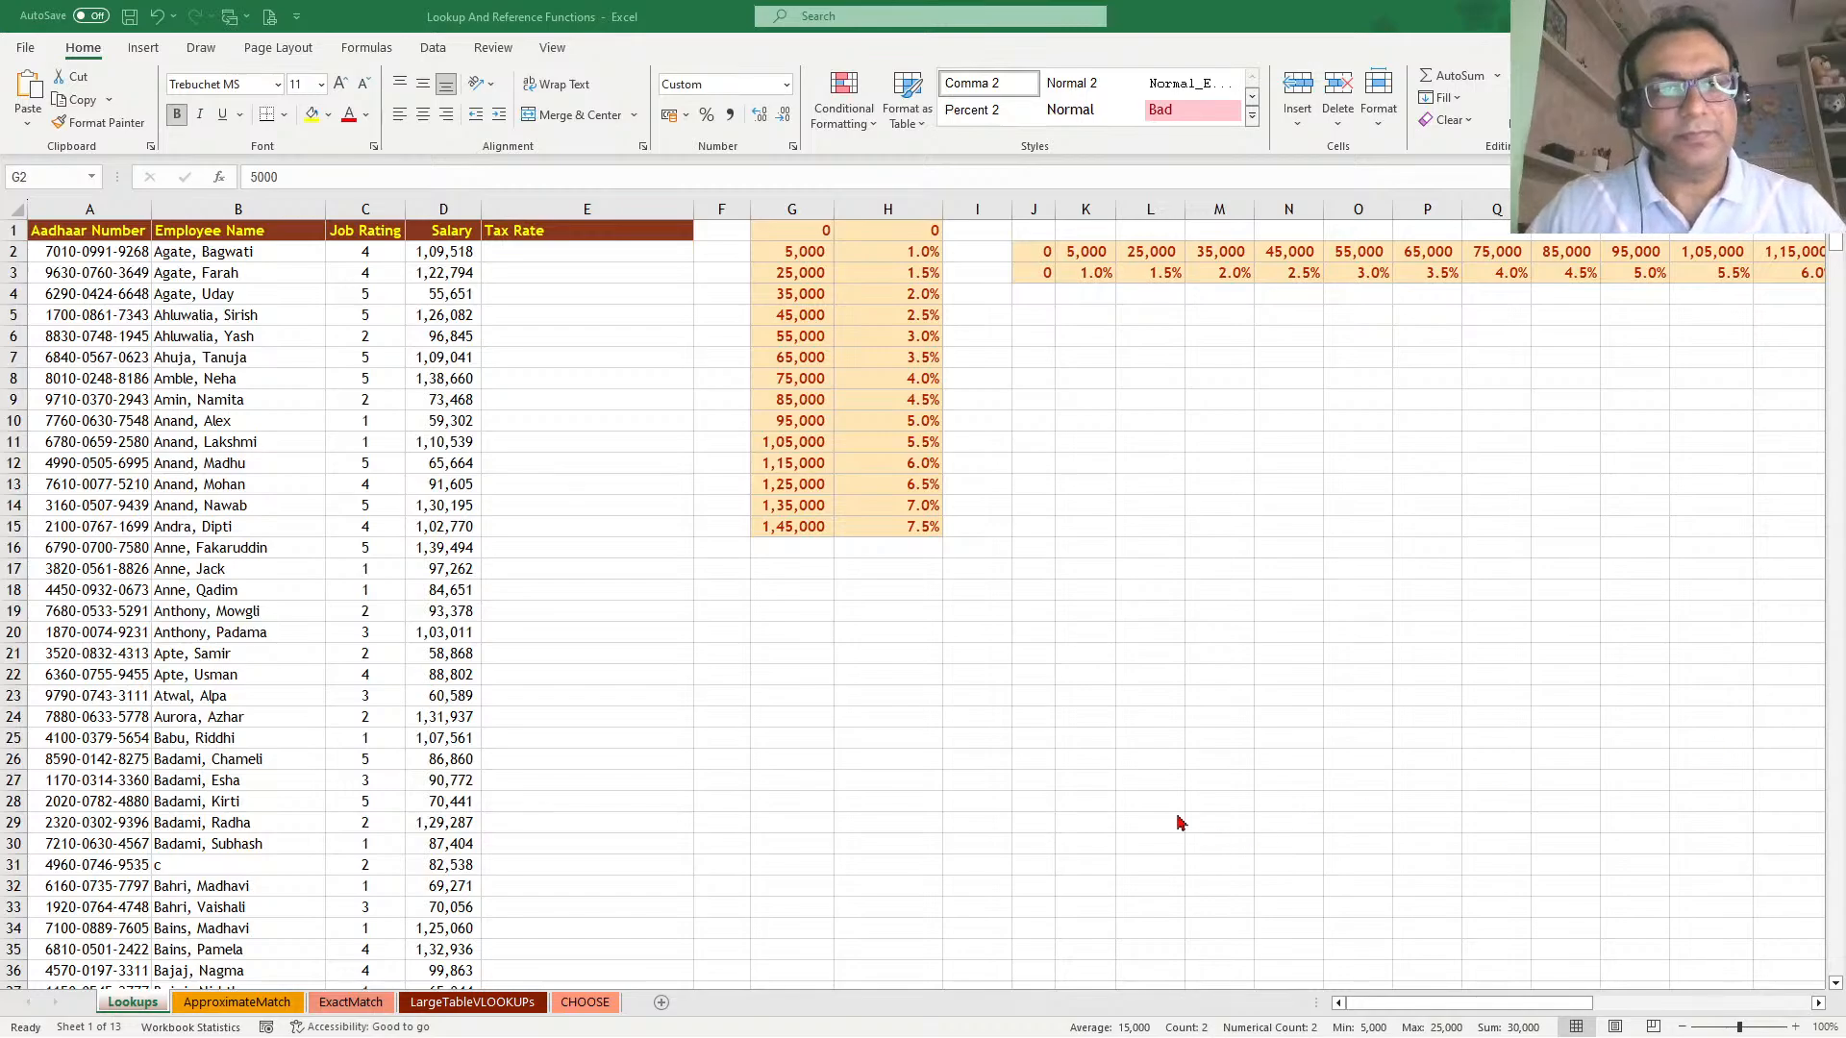
click(465, 302)
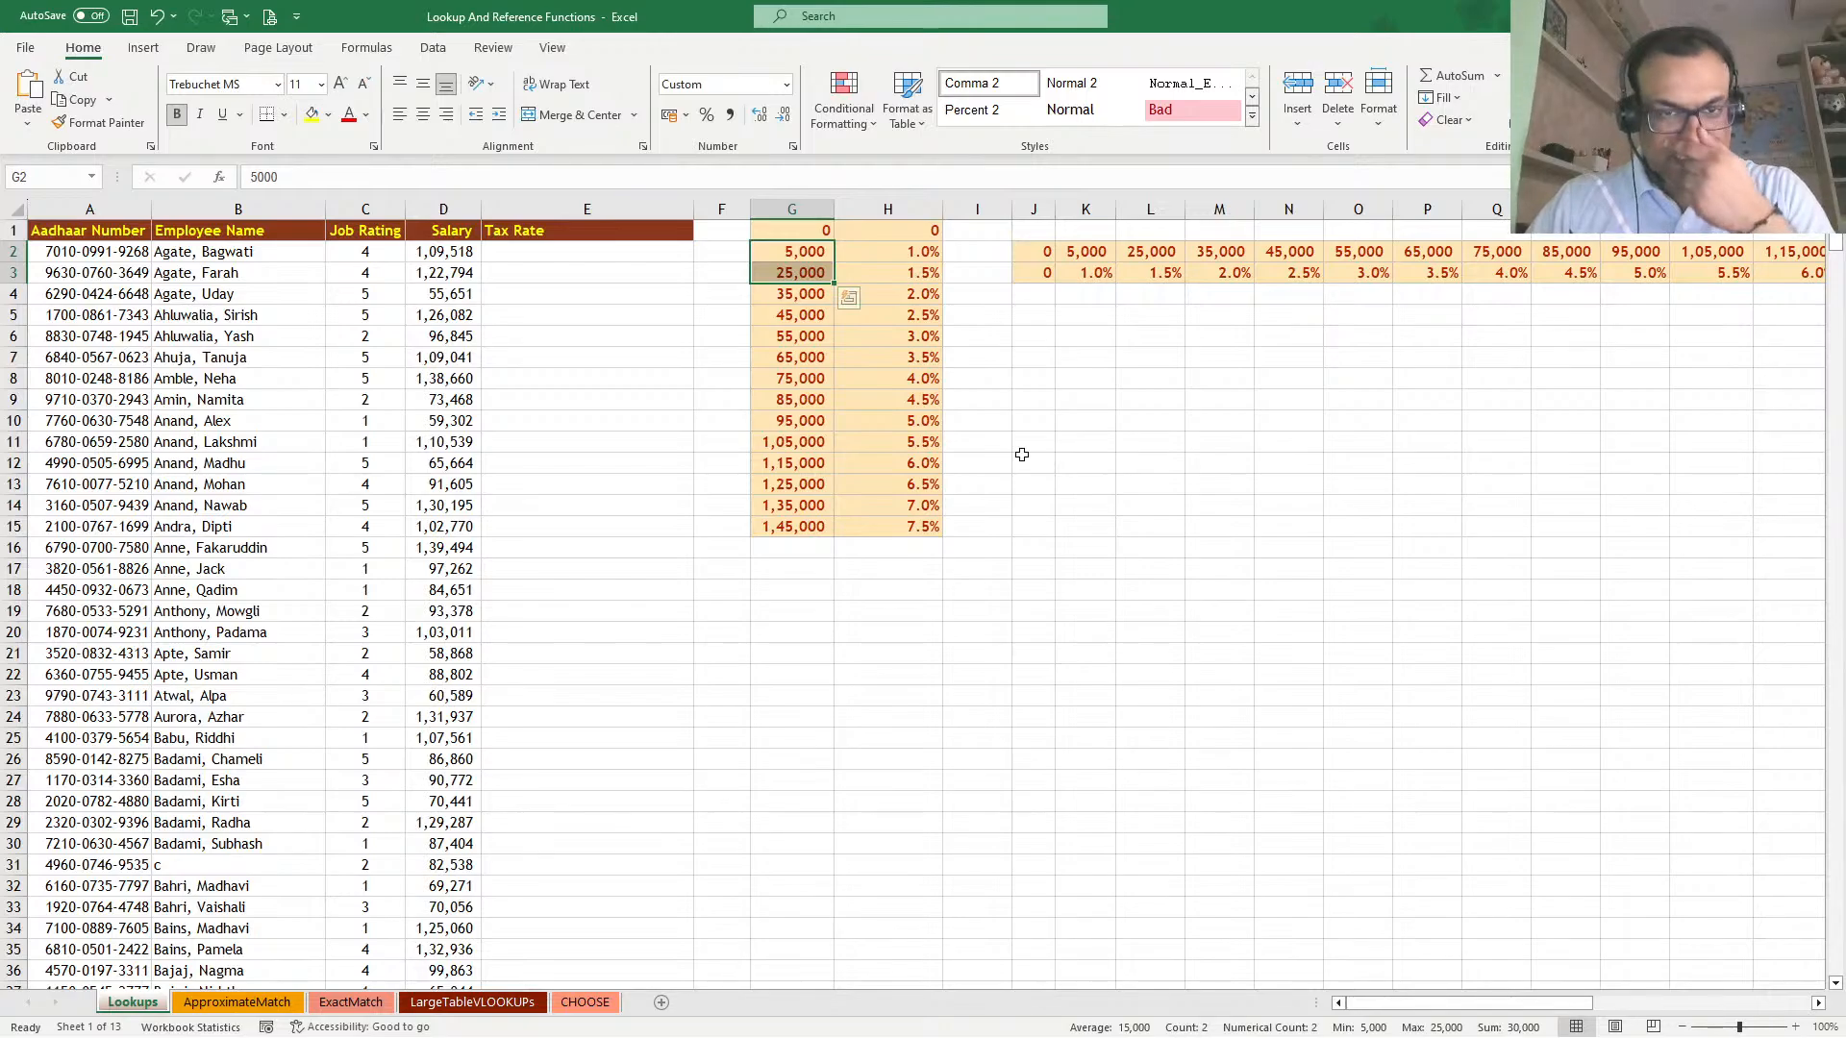
click(764, 357)
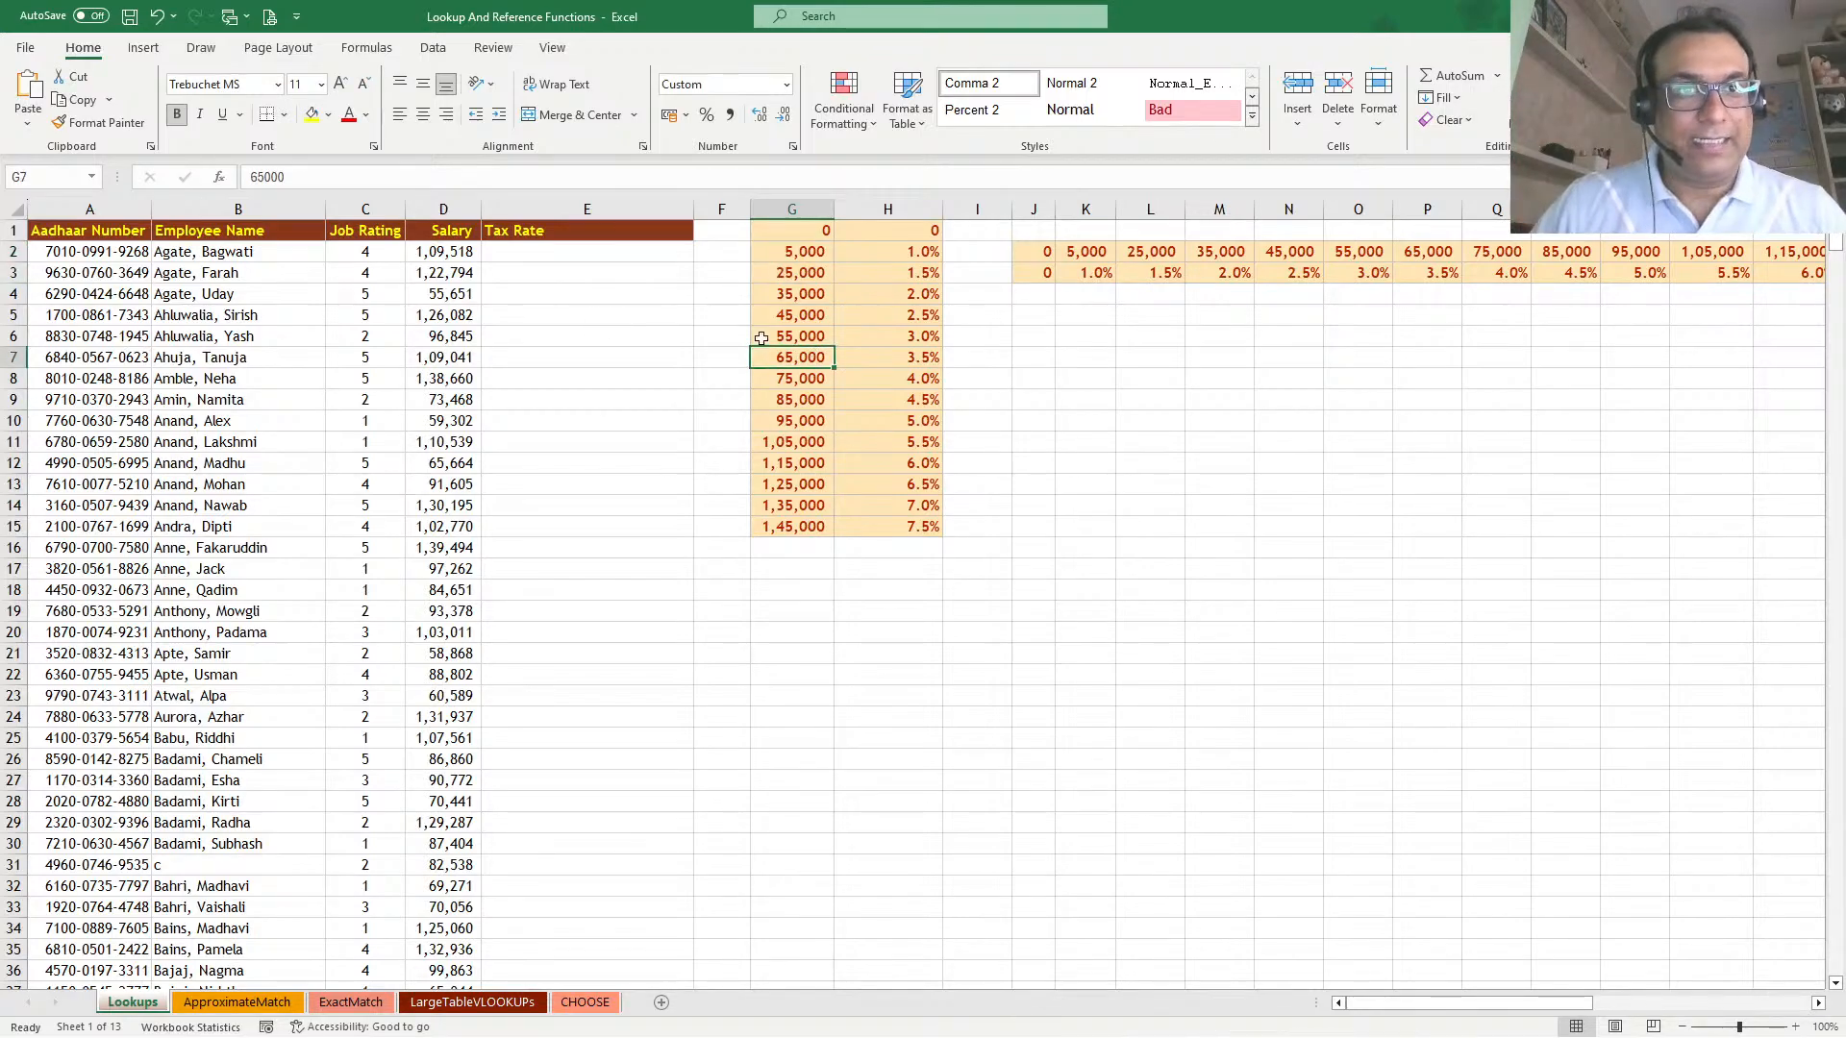
click(457, 251)
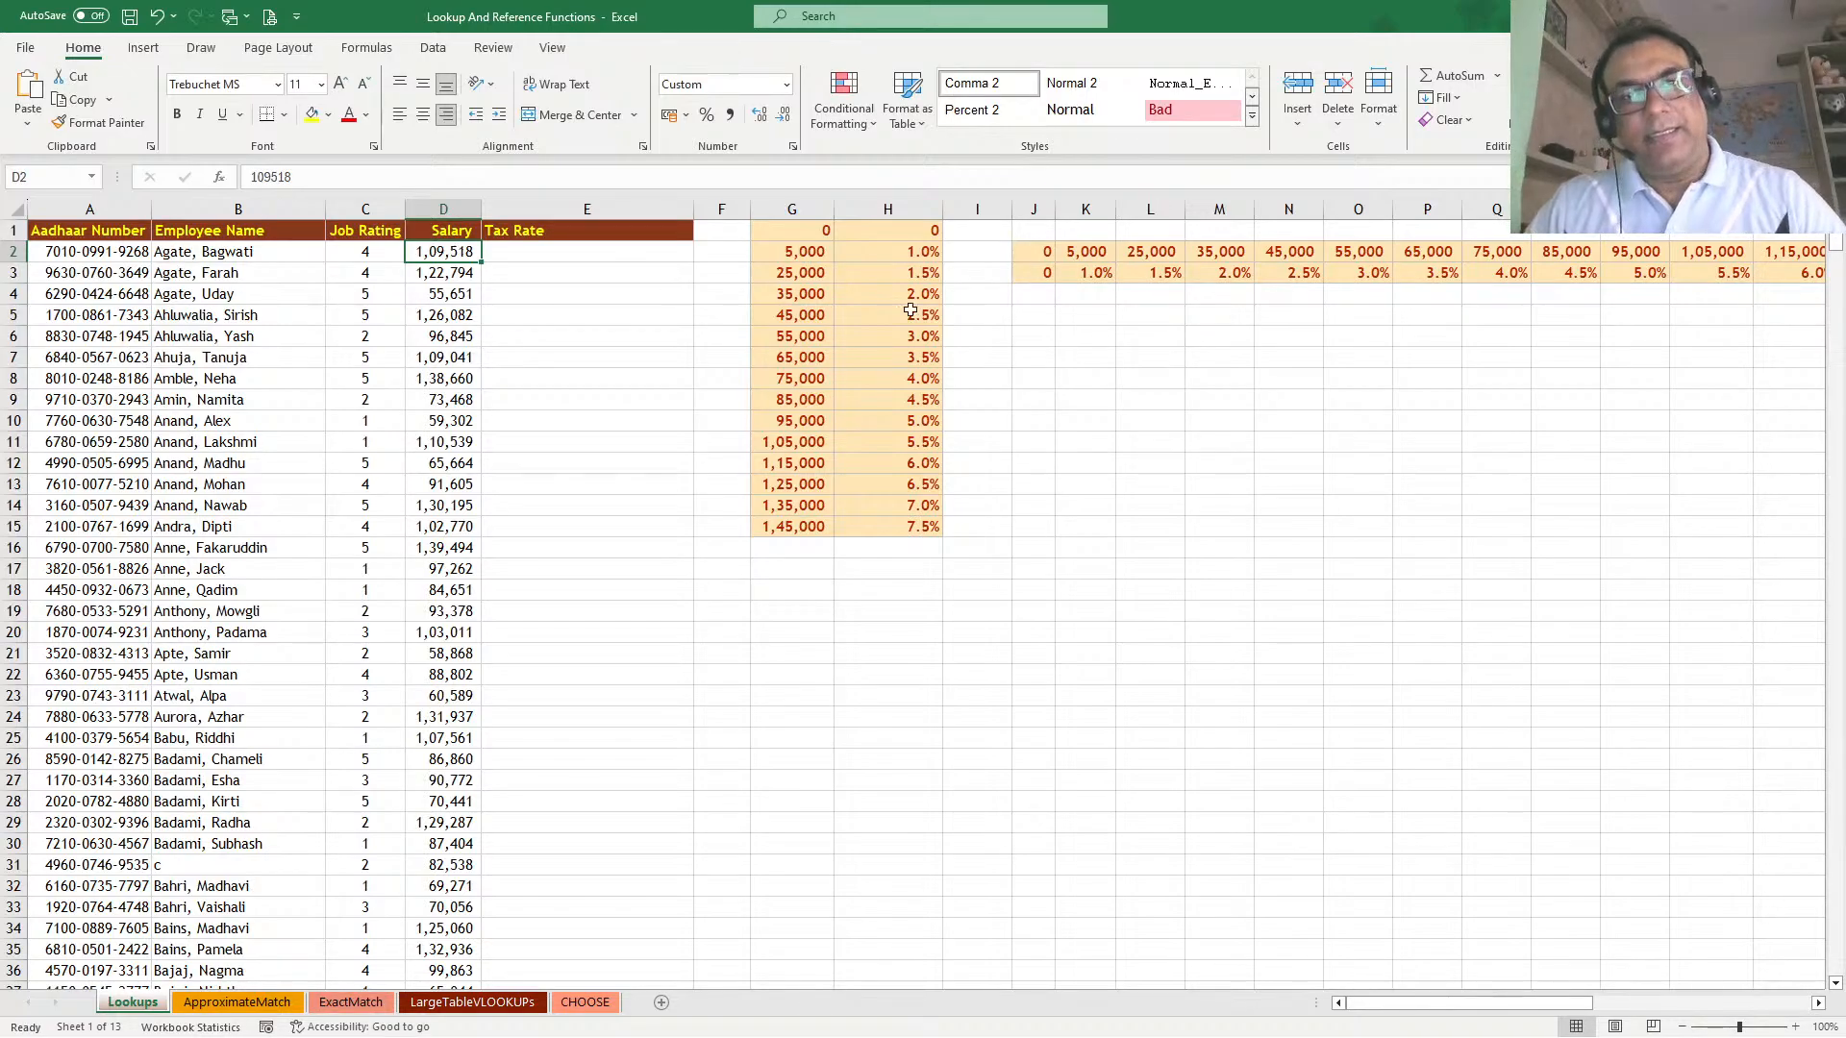
Examine the horizontal bracket table in J2:X3 and compare it with the vertical bracket table in G1:H15
drag(1043, 248, 1730, 274)
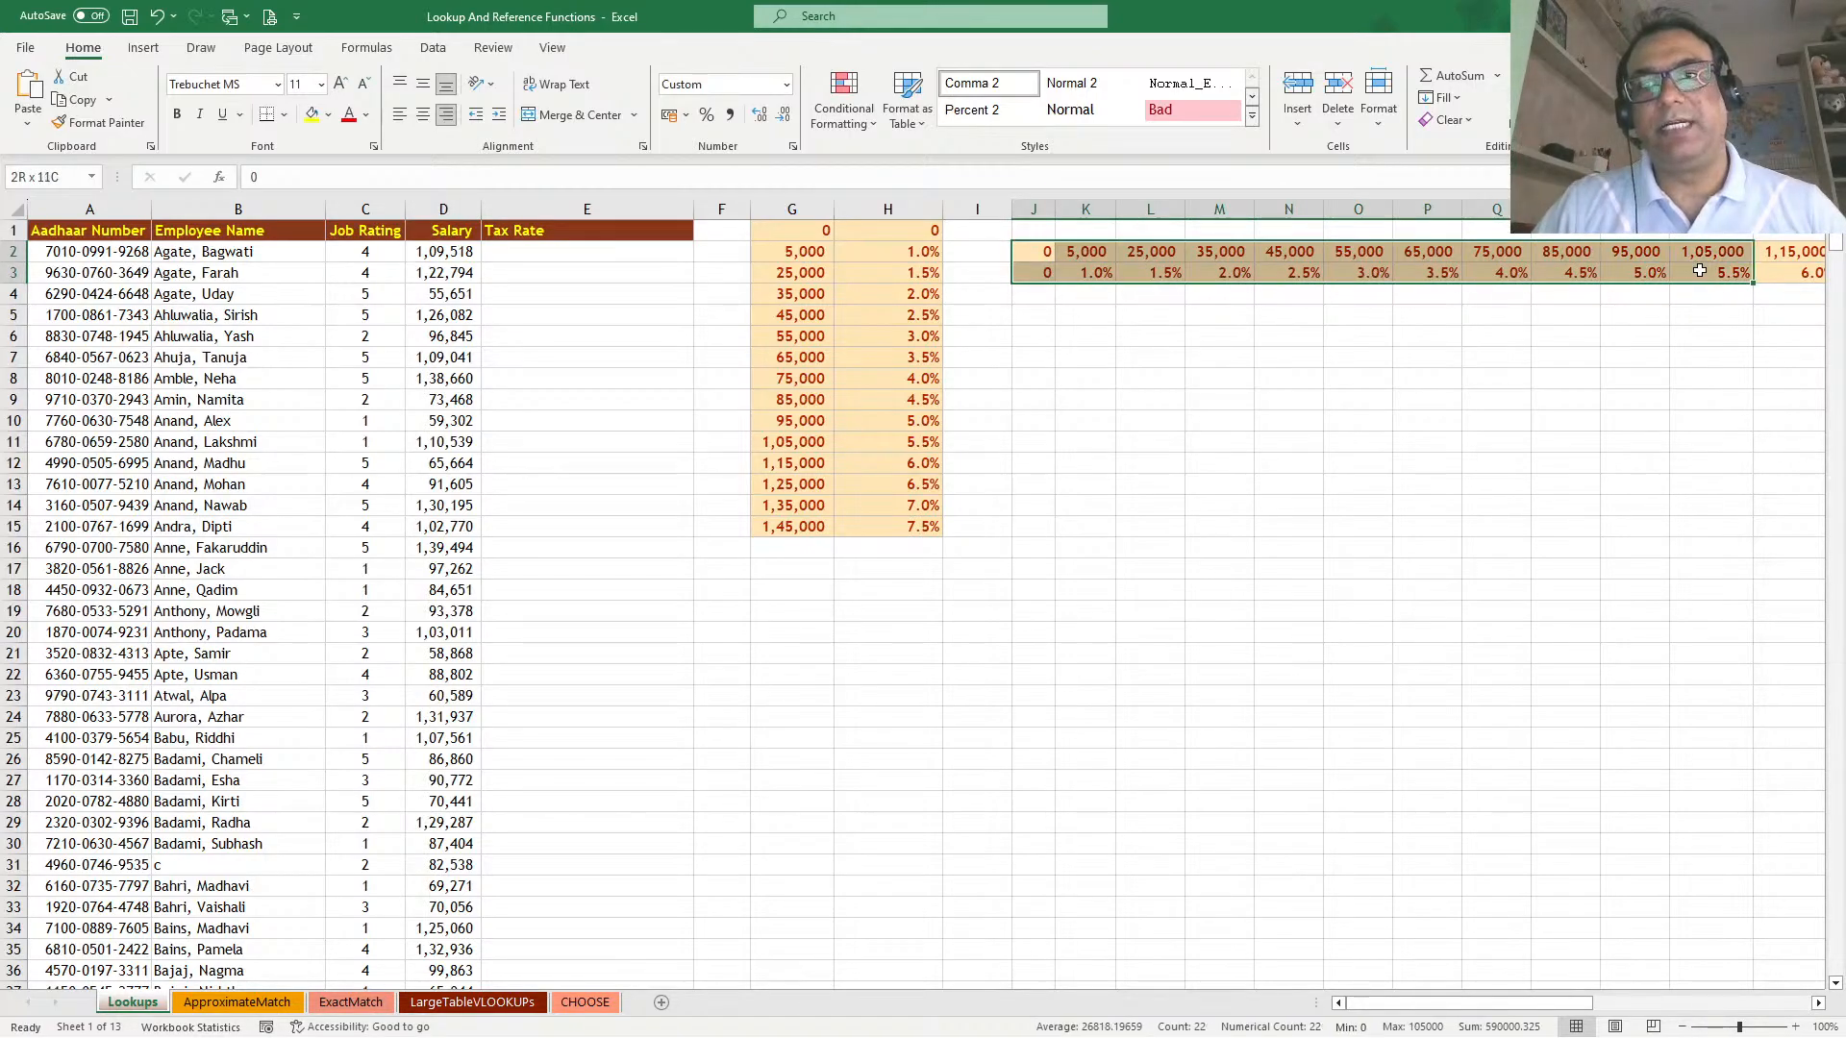
drag(1485, 1001, 1559, 1004)
drag(1201, 255, 1523, 272)
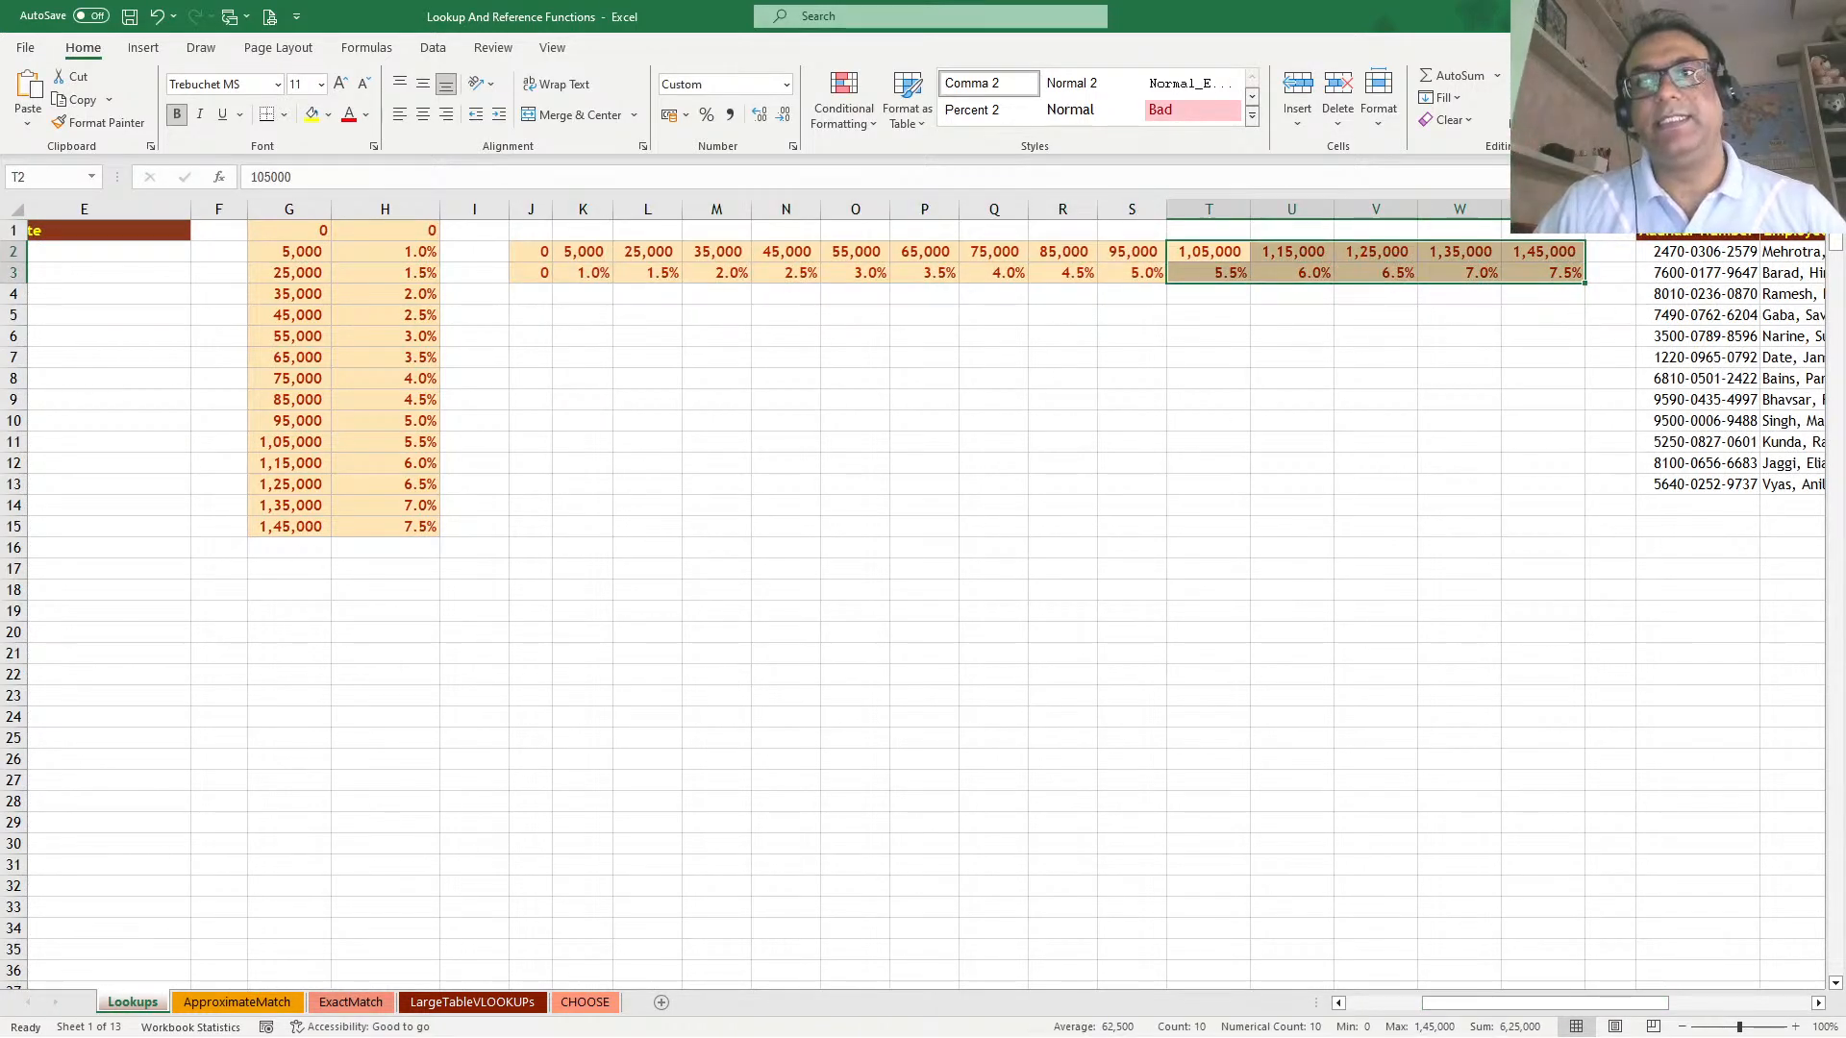
key(alt+Tab)
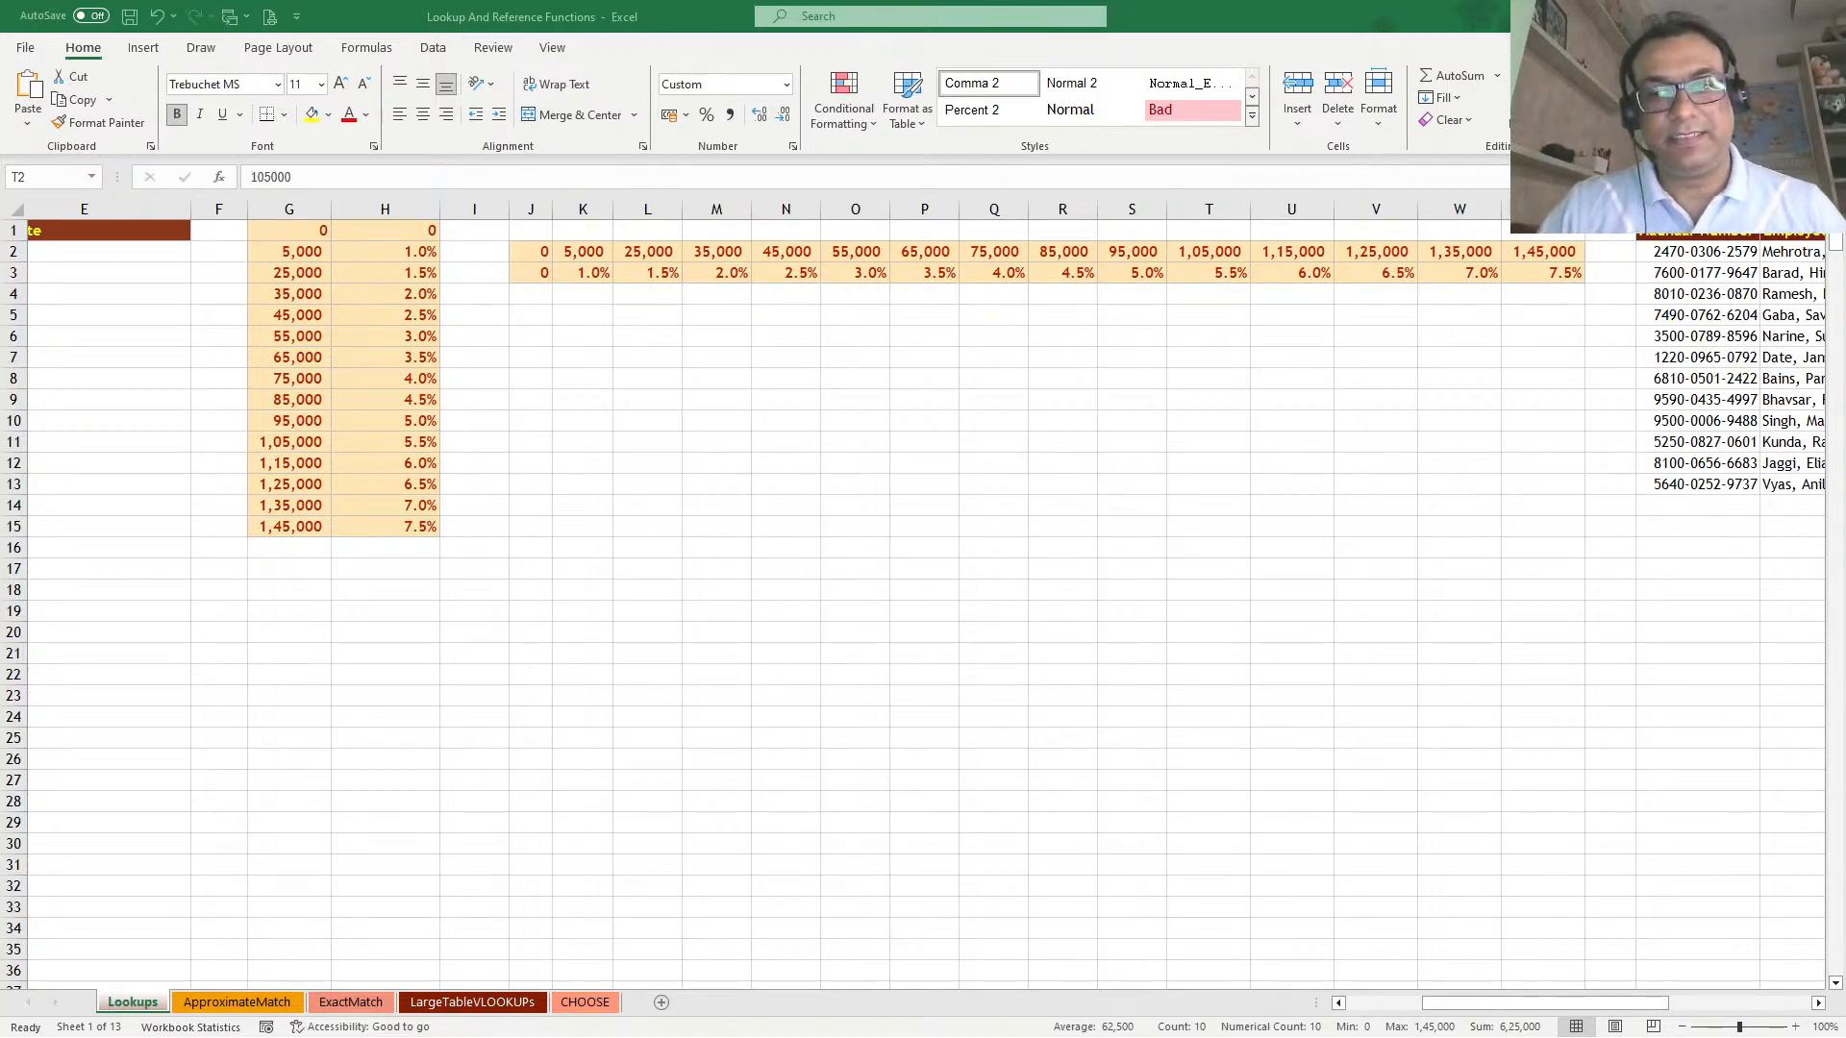
click(1562, 1003)
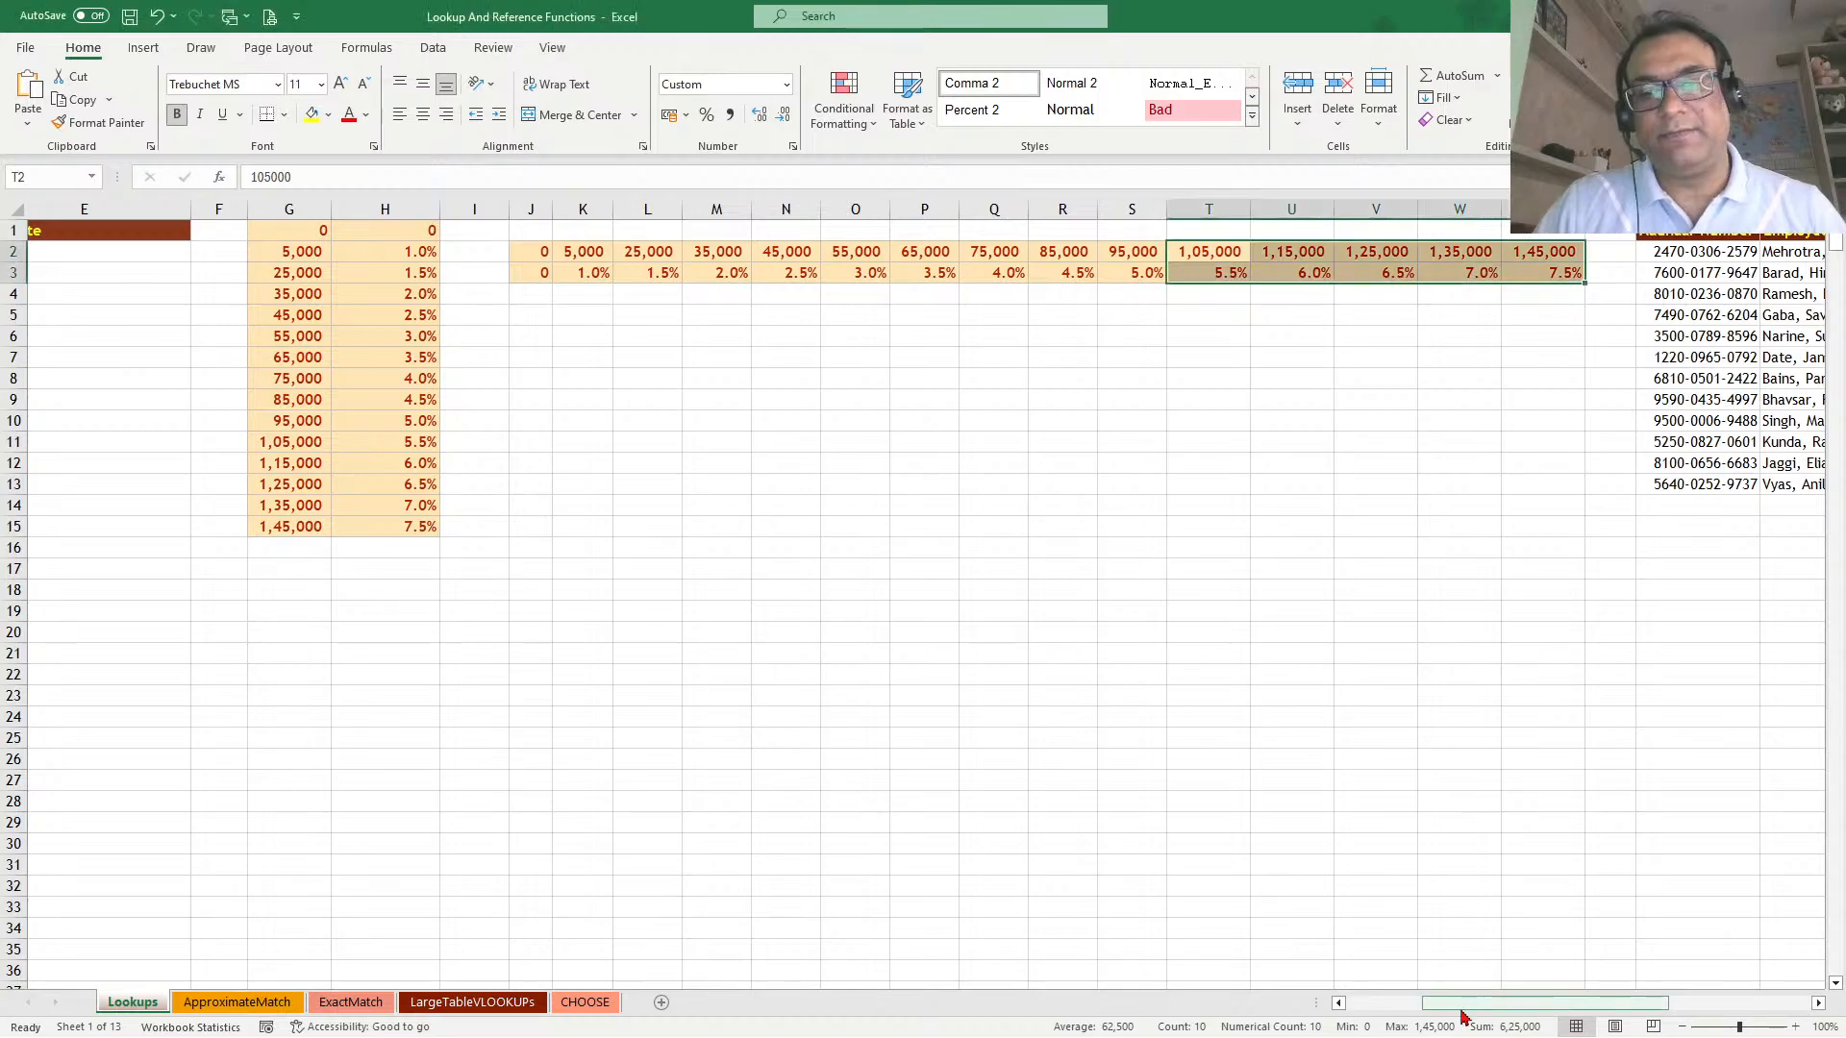
drag(1514, 1009, 1437, 1010)
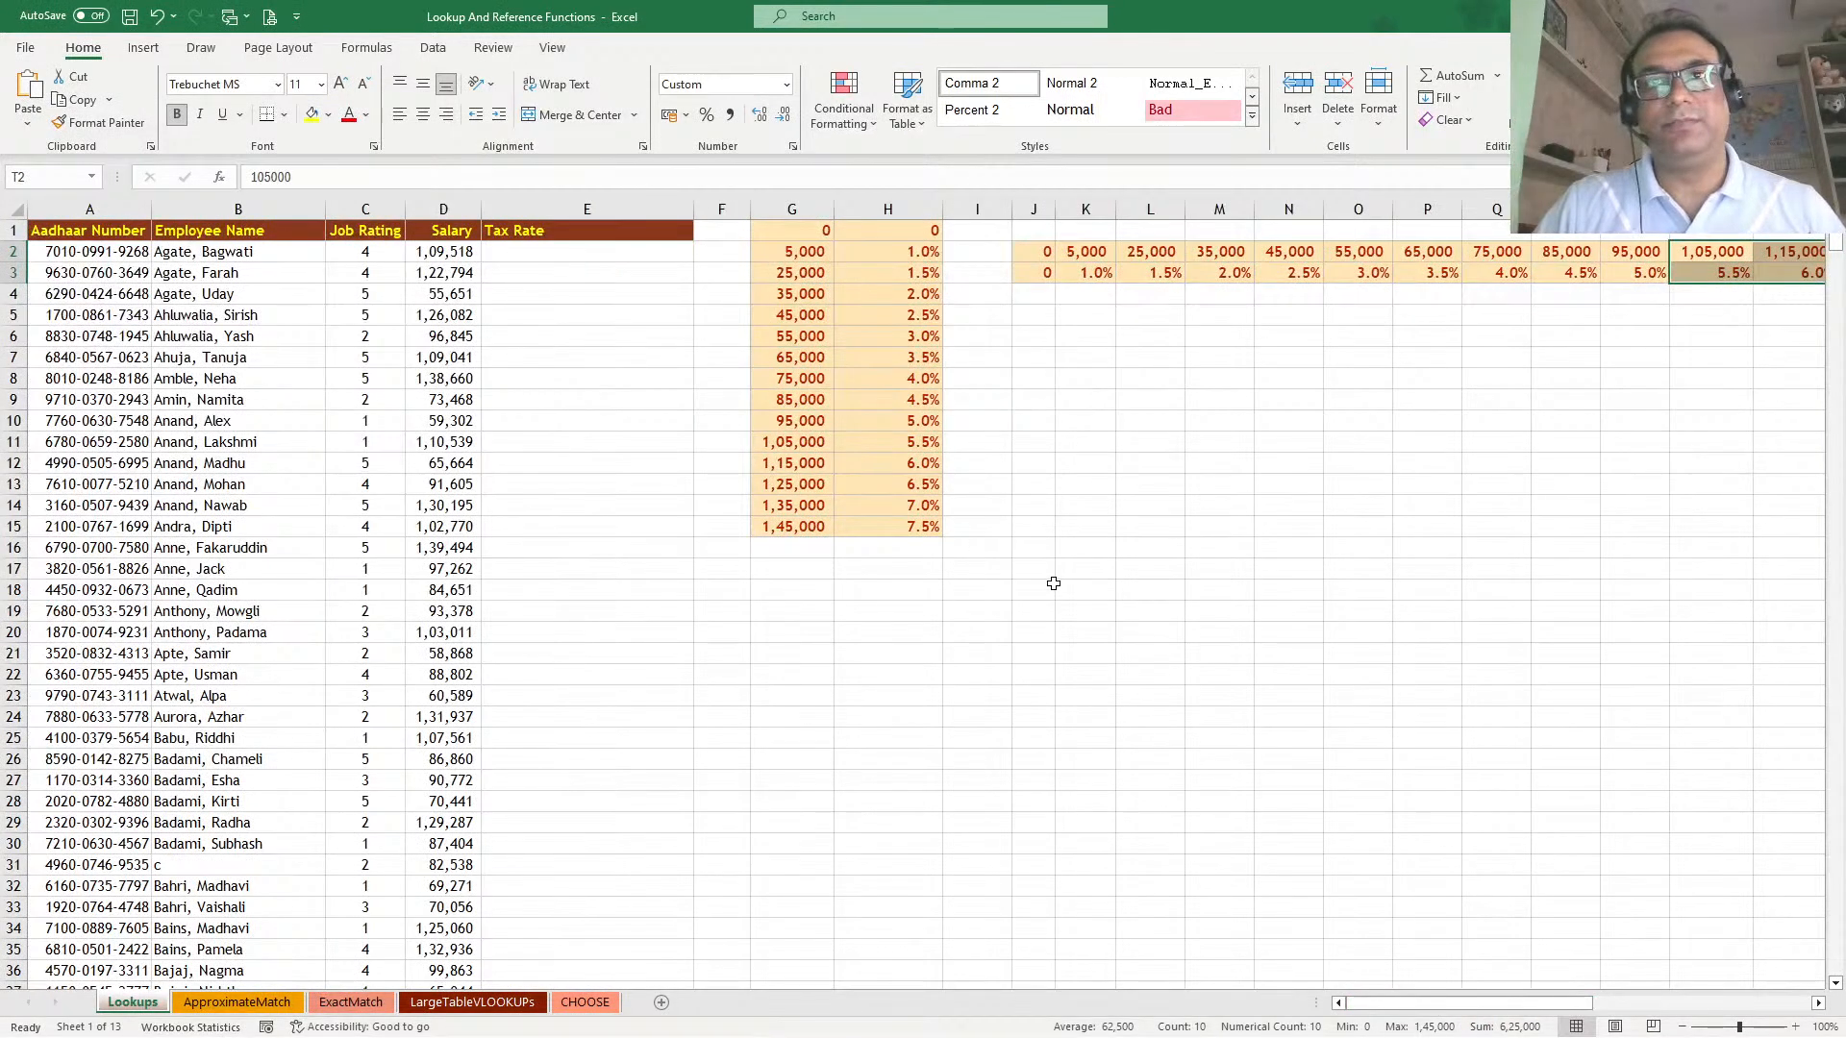
drag(813, 232, 921, 541)
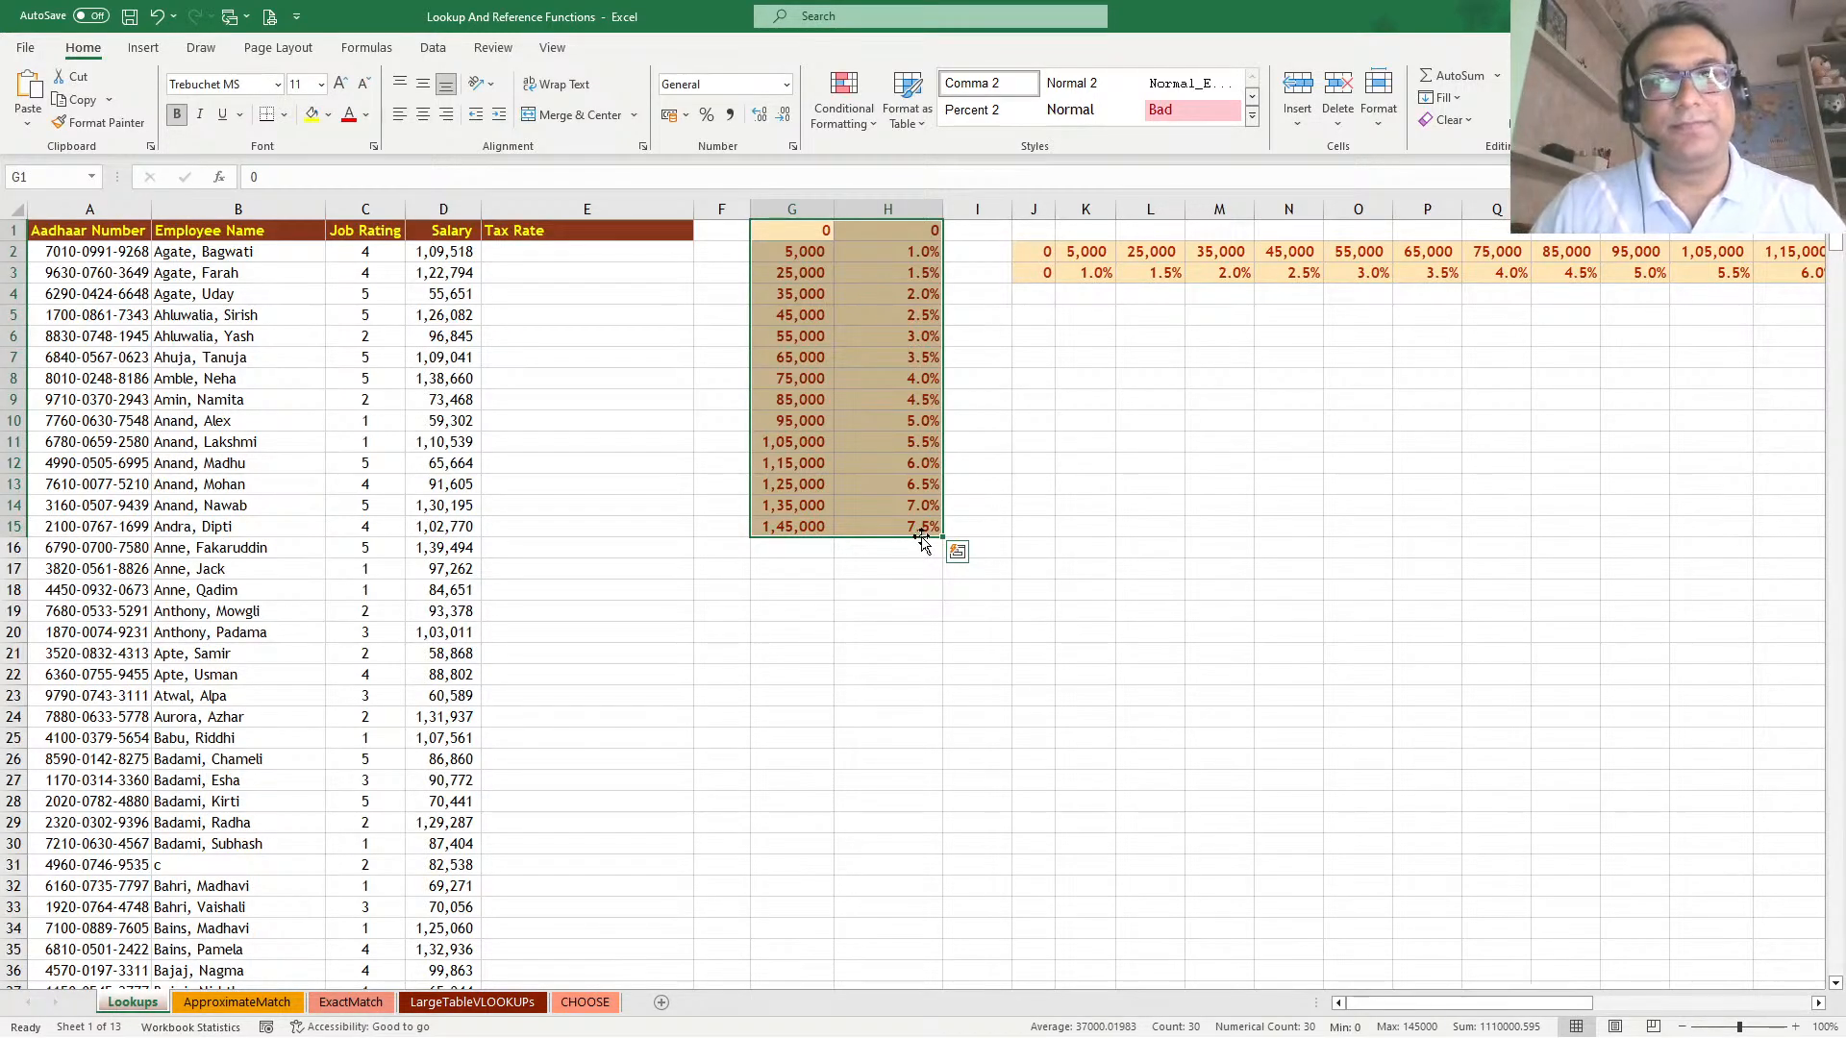
Select E2, widen the Tax Rate column to about twice its width, and zoom the sheet to 130%
click(533, 336)
click(541, 252)
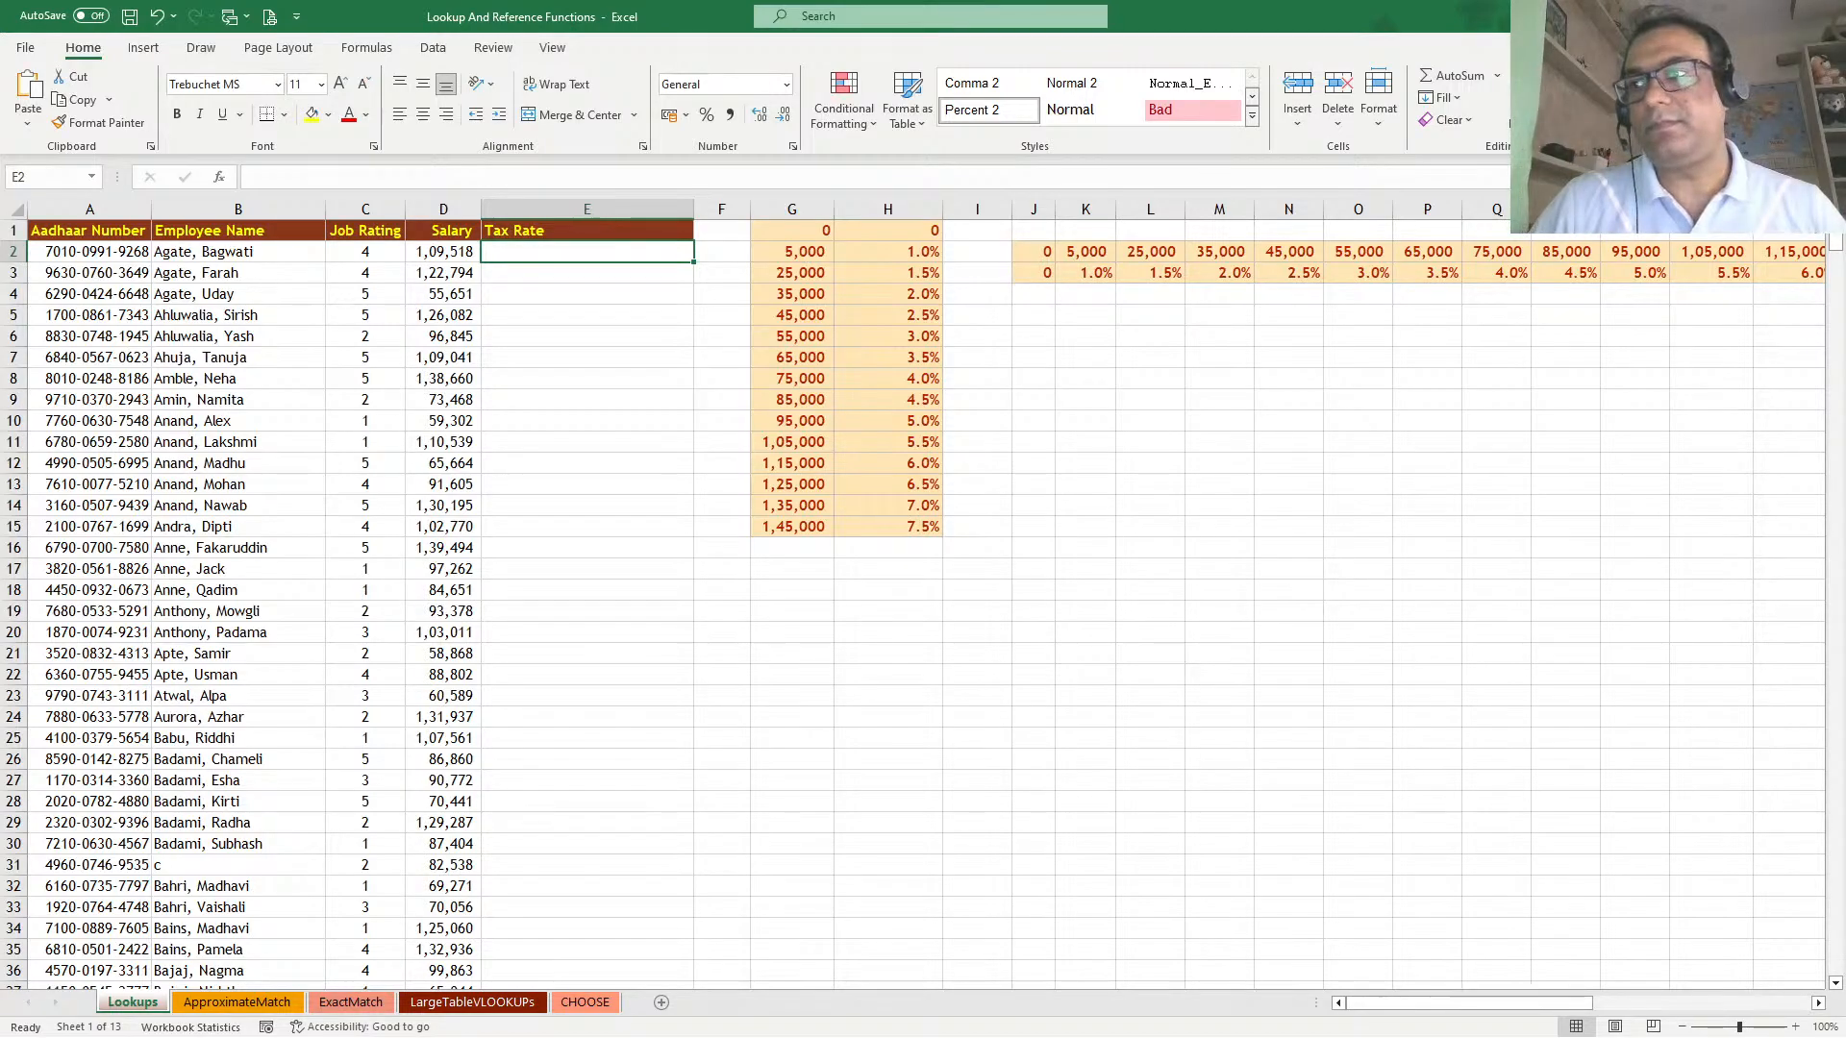
key(alt+Tab)
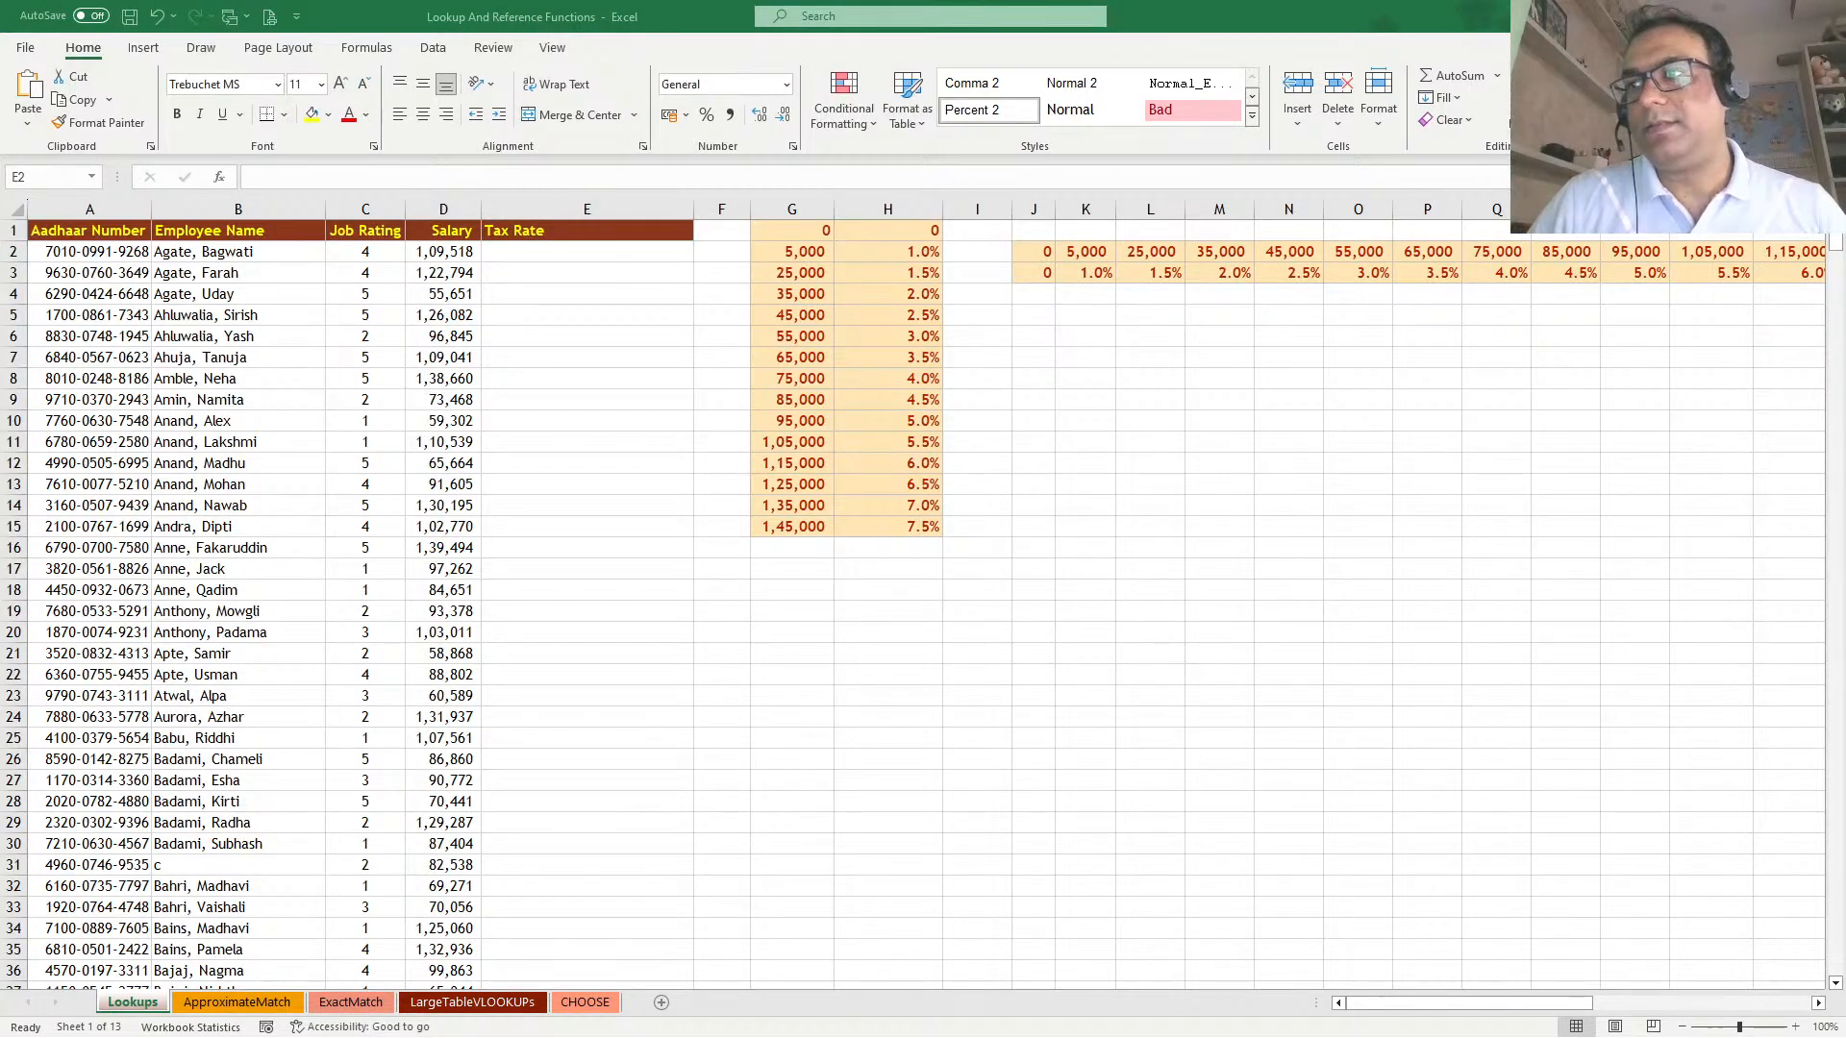
click(541, 254)
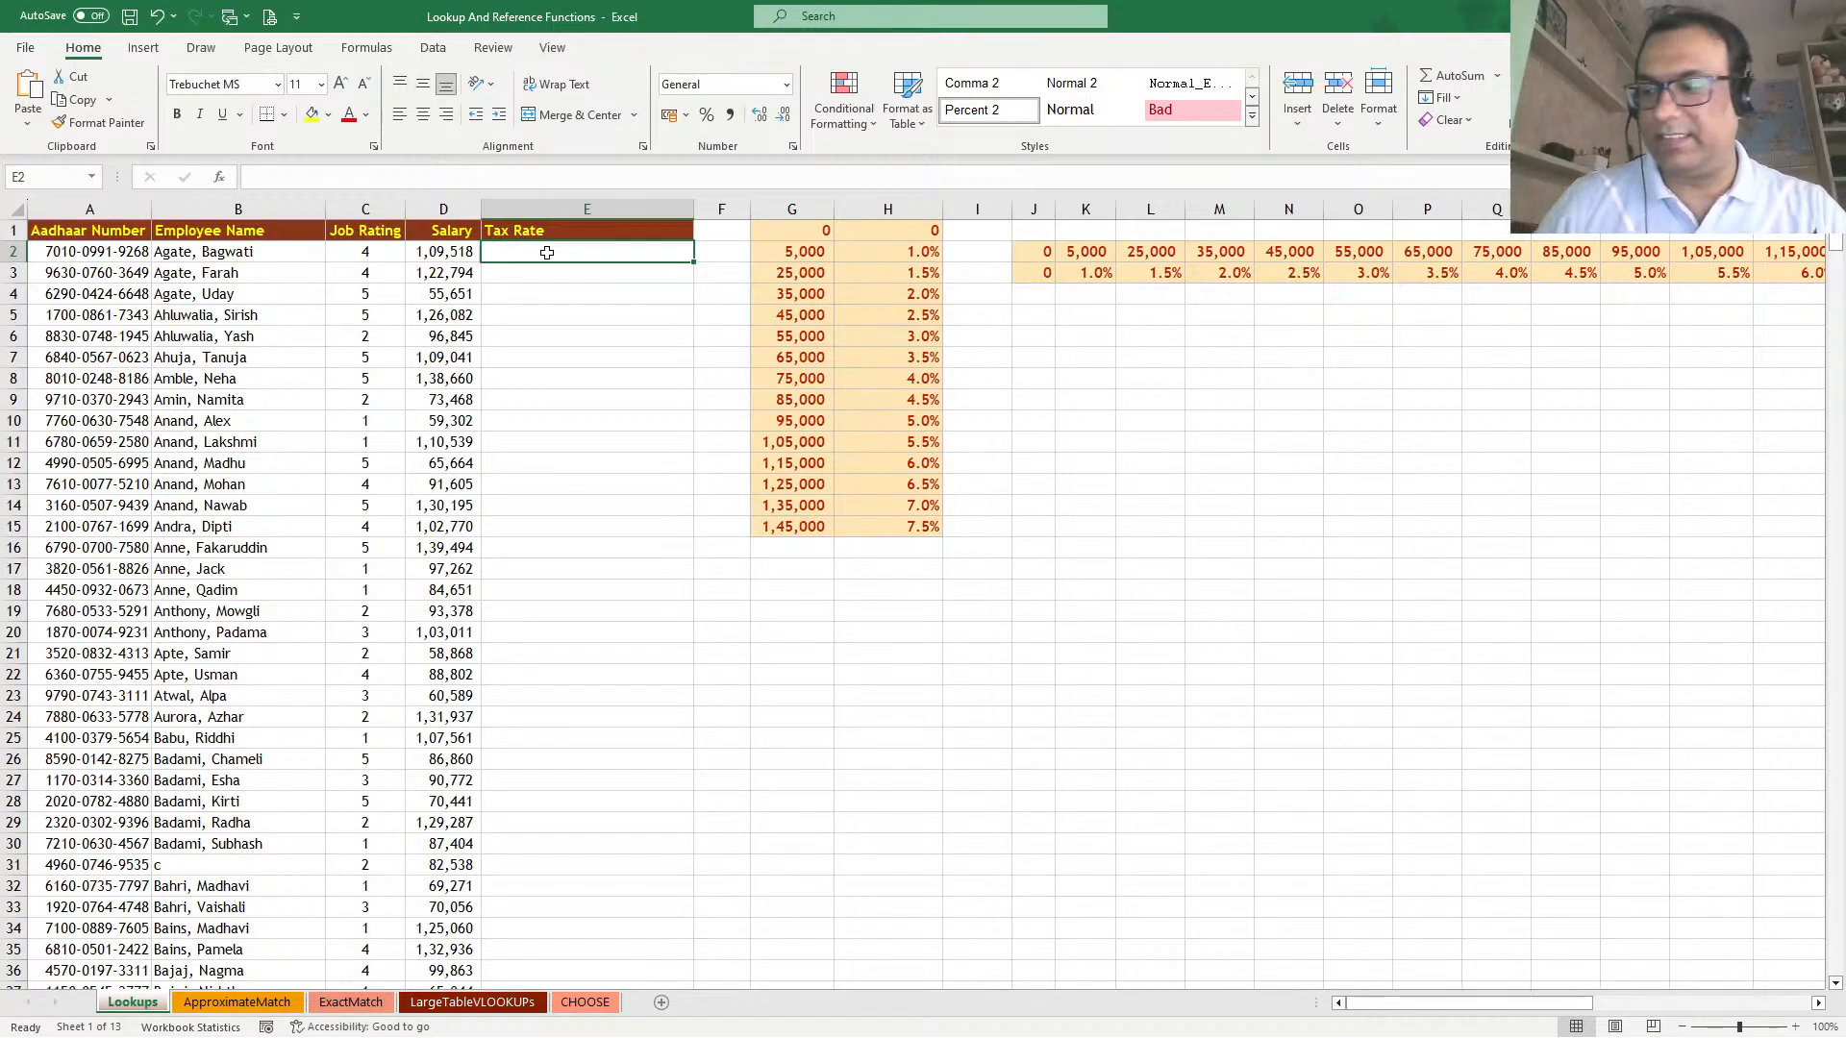
drag(694, 217, 875, 216)
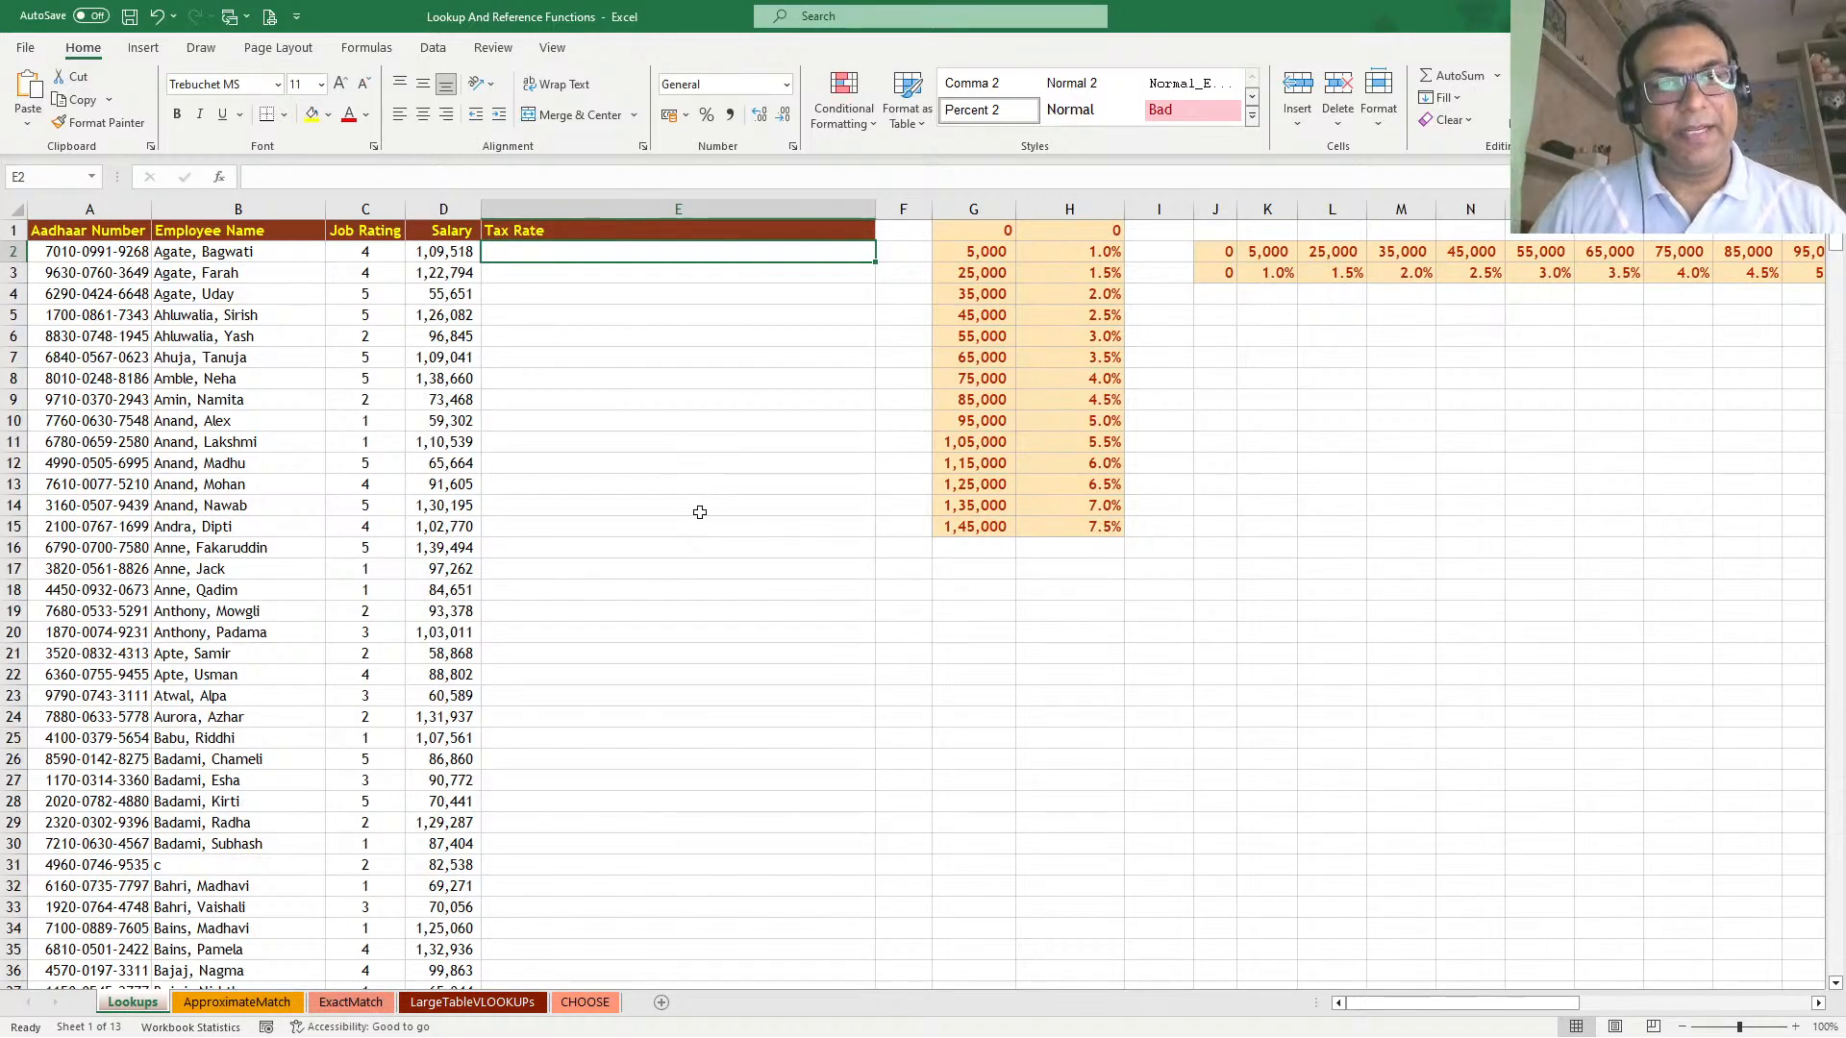
ctrl+scroll(699, 513, up, 2)
scroll(700, 512, up, 1)
drag(1413, 1002, 1331, 1003)
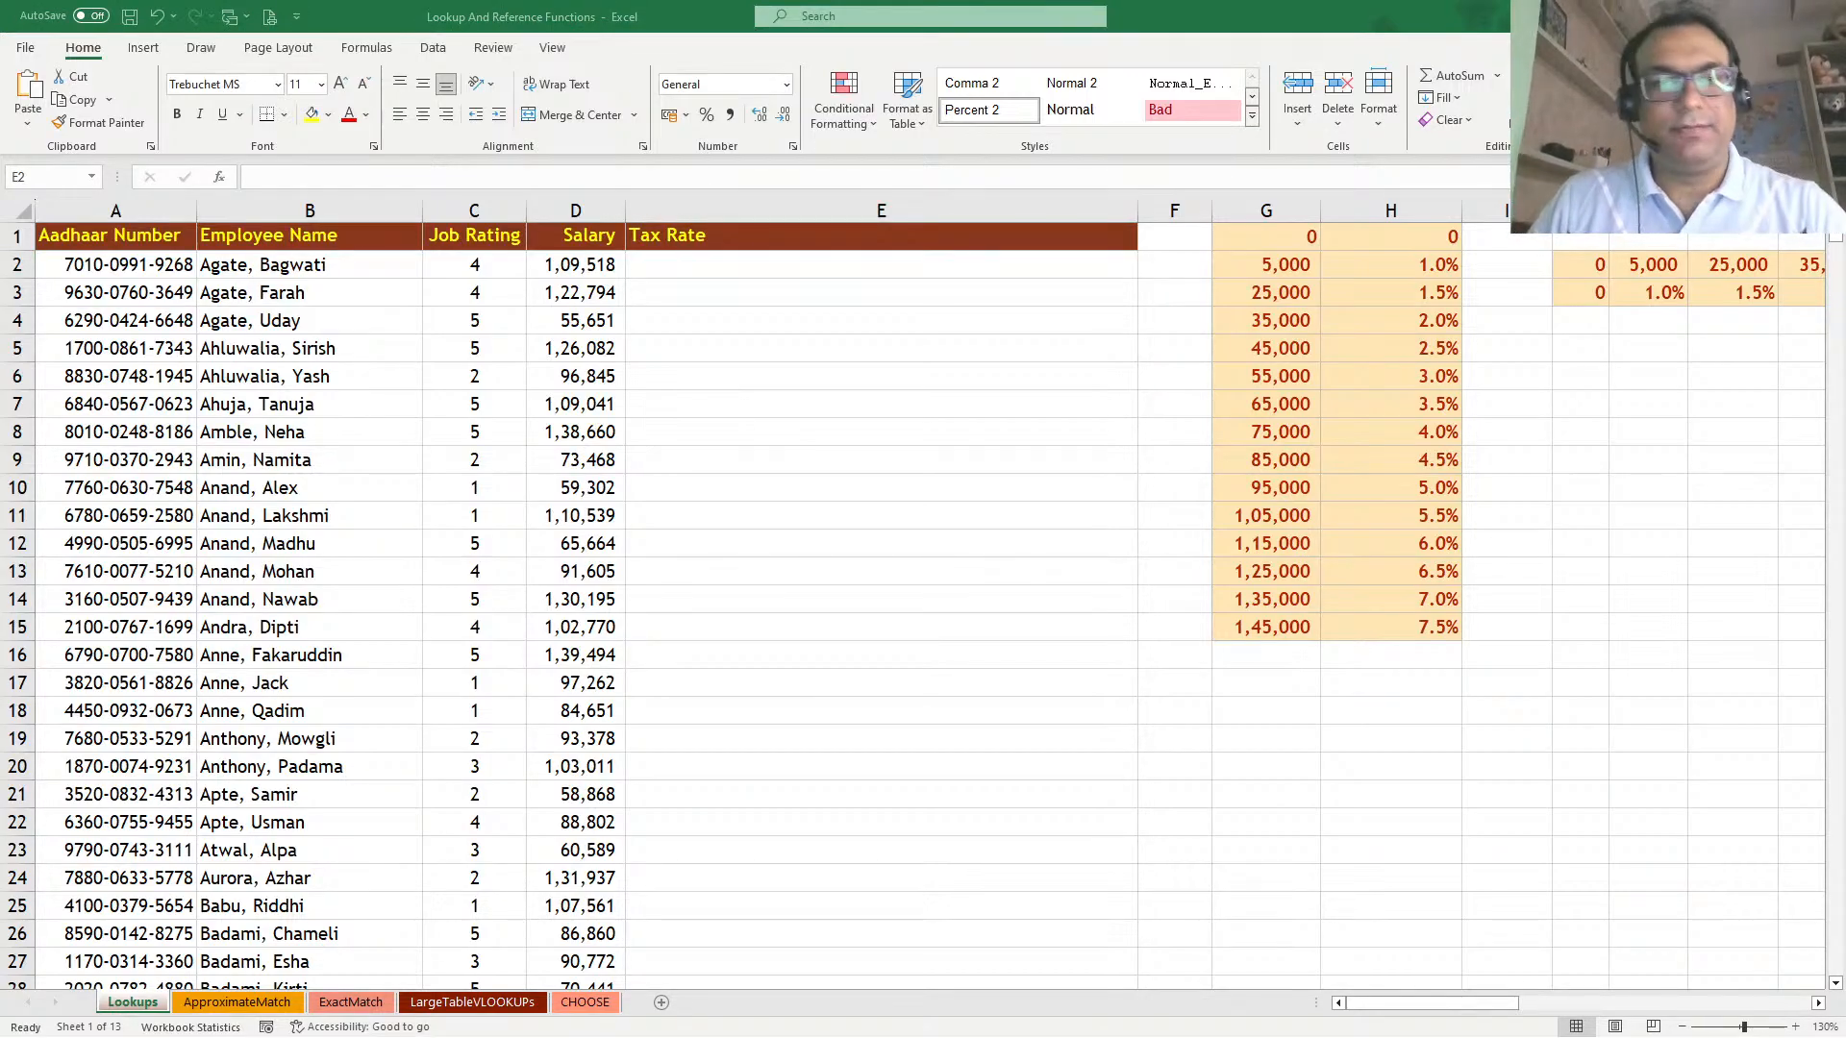
Start a VLOOKUP formula in E2 and move its argument hint down clear of the cell
click(794, 266)
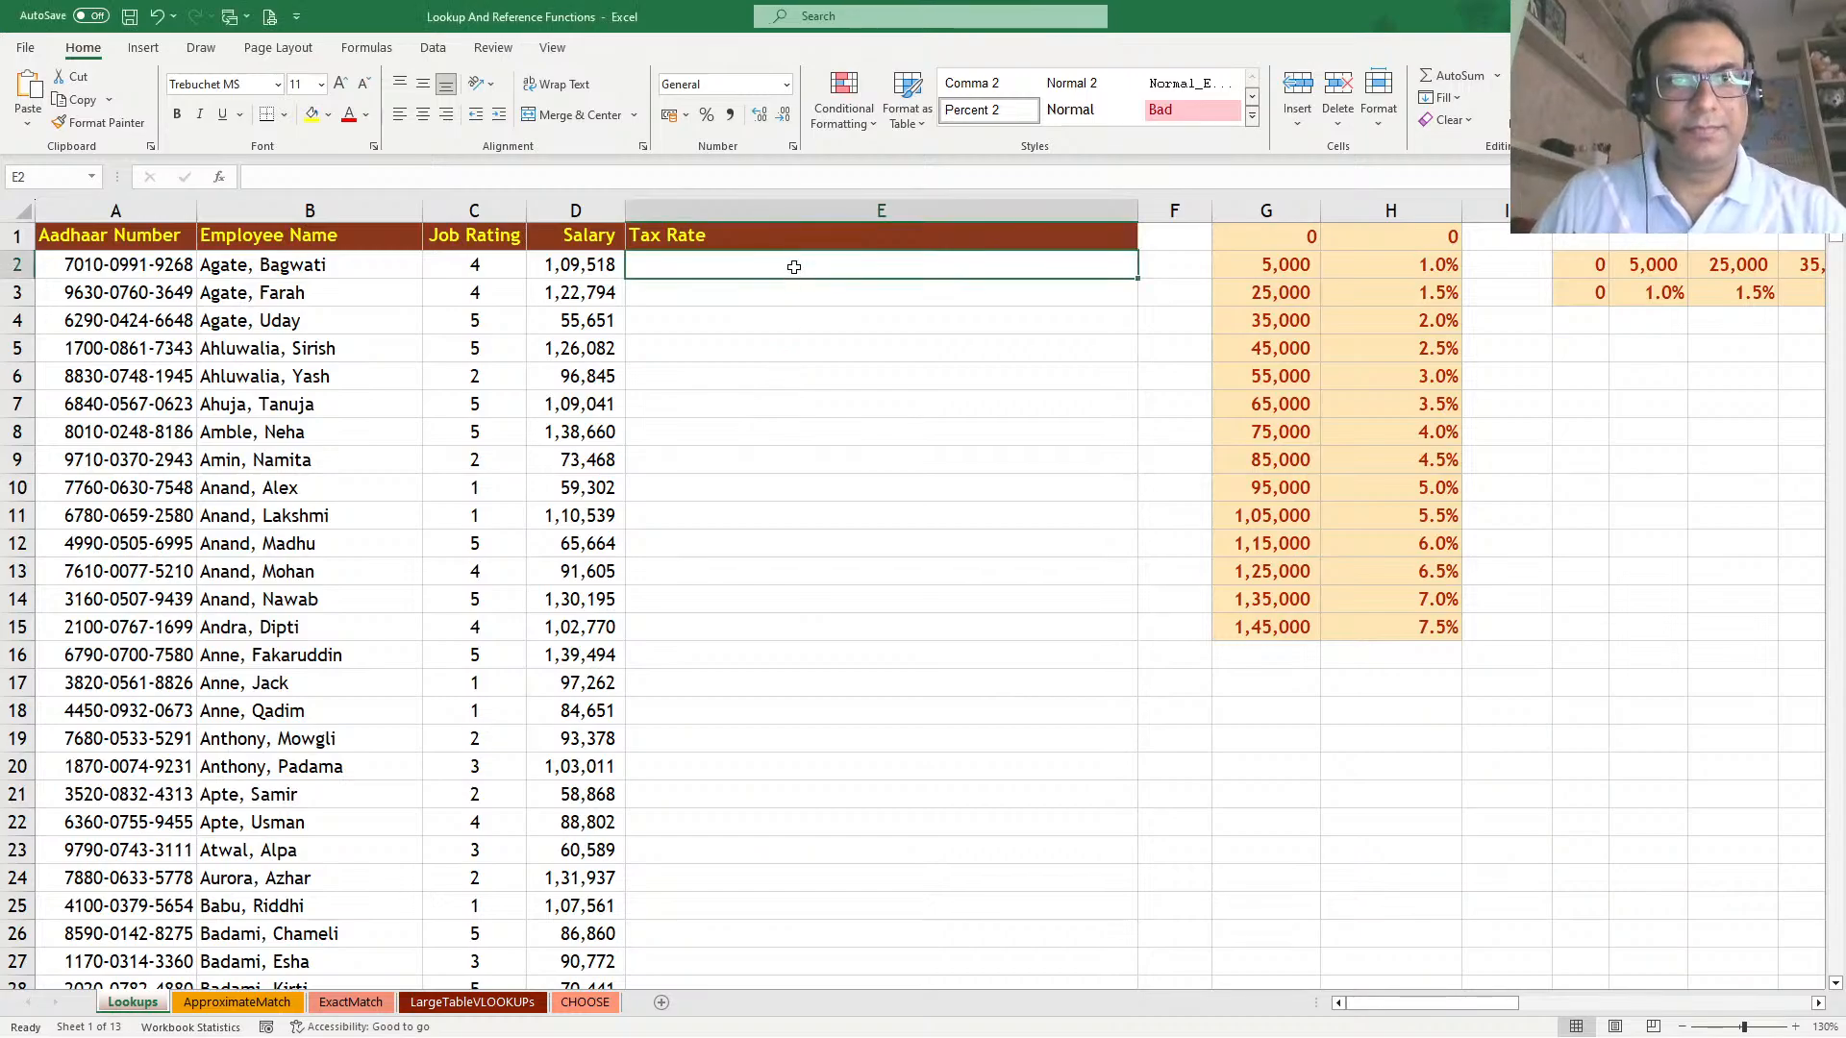
text(=vl)
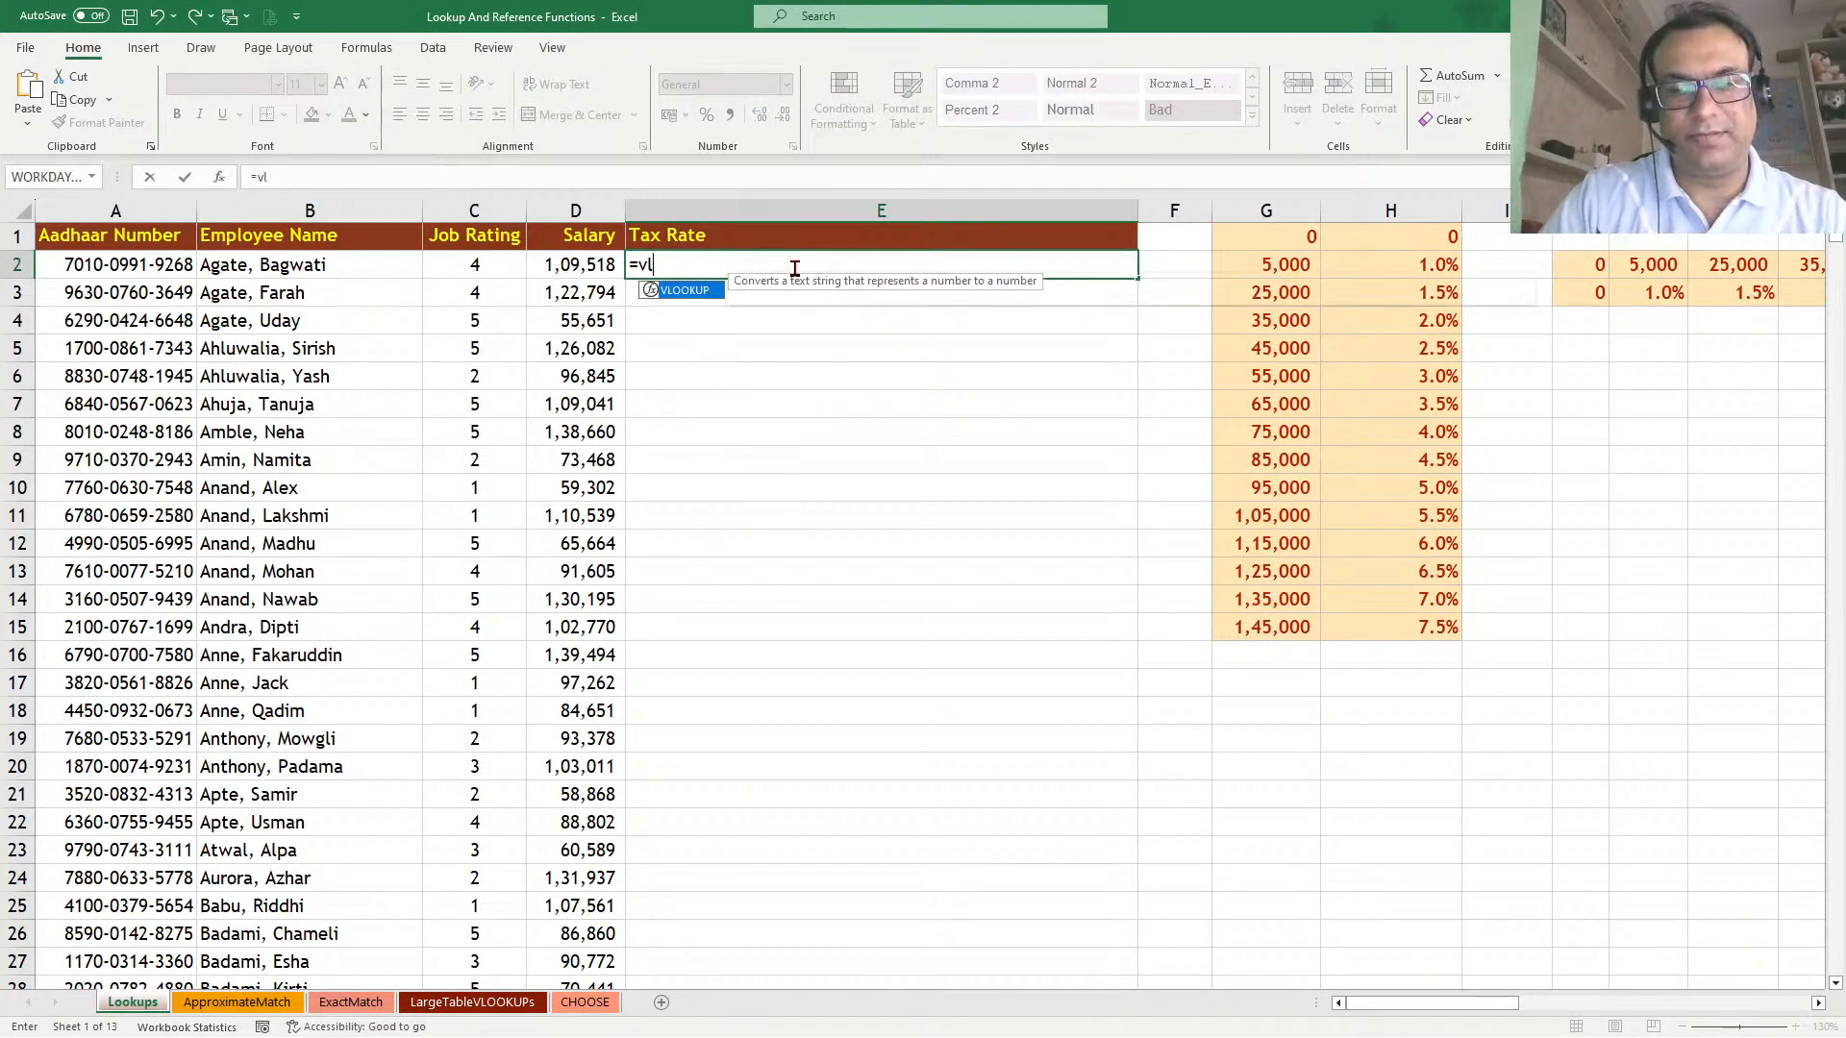
key(Tab)
drag(851, 286, 906, 391)
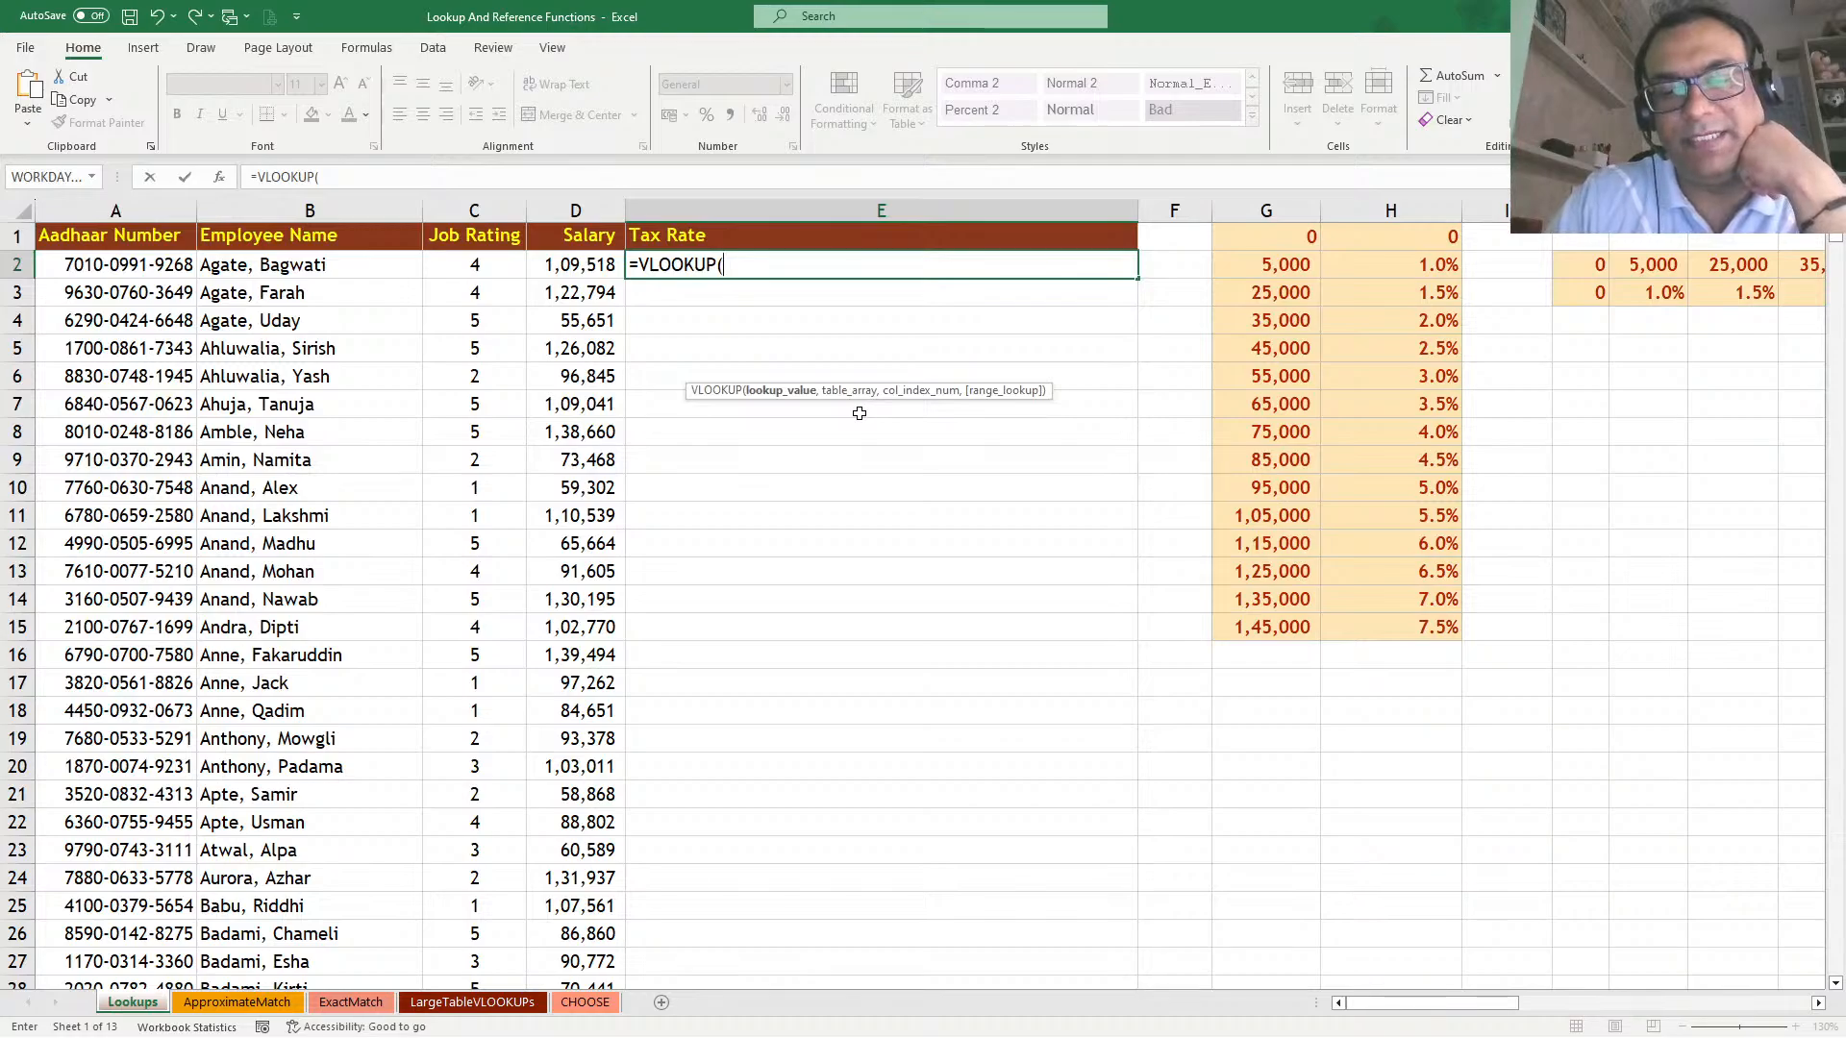
Step through the VLOOKUP arguments up to range_lookup with placeholder commas, and remove the commas to return to lookup_value
text(,)
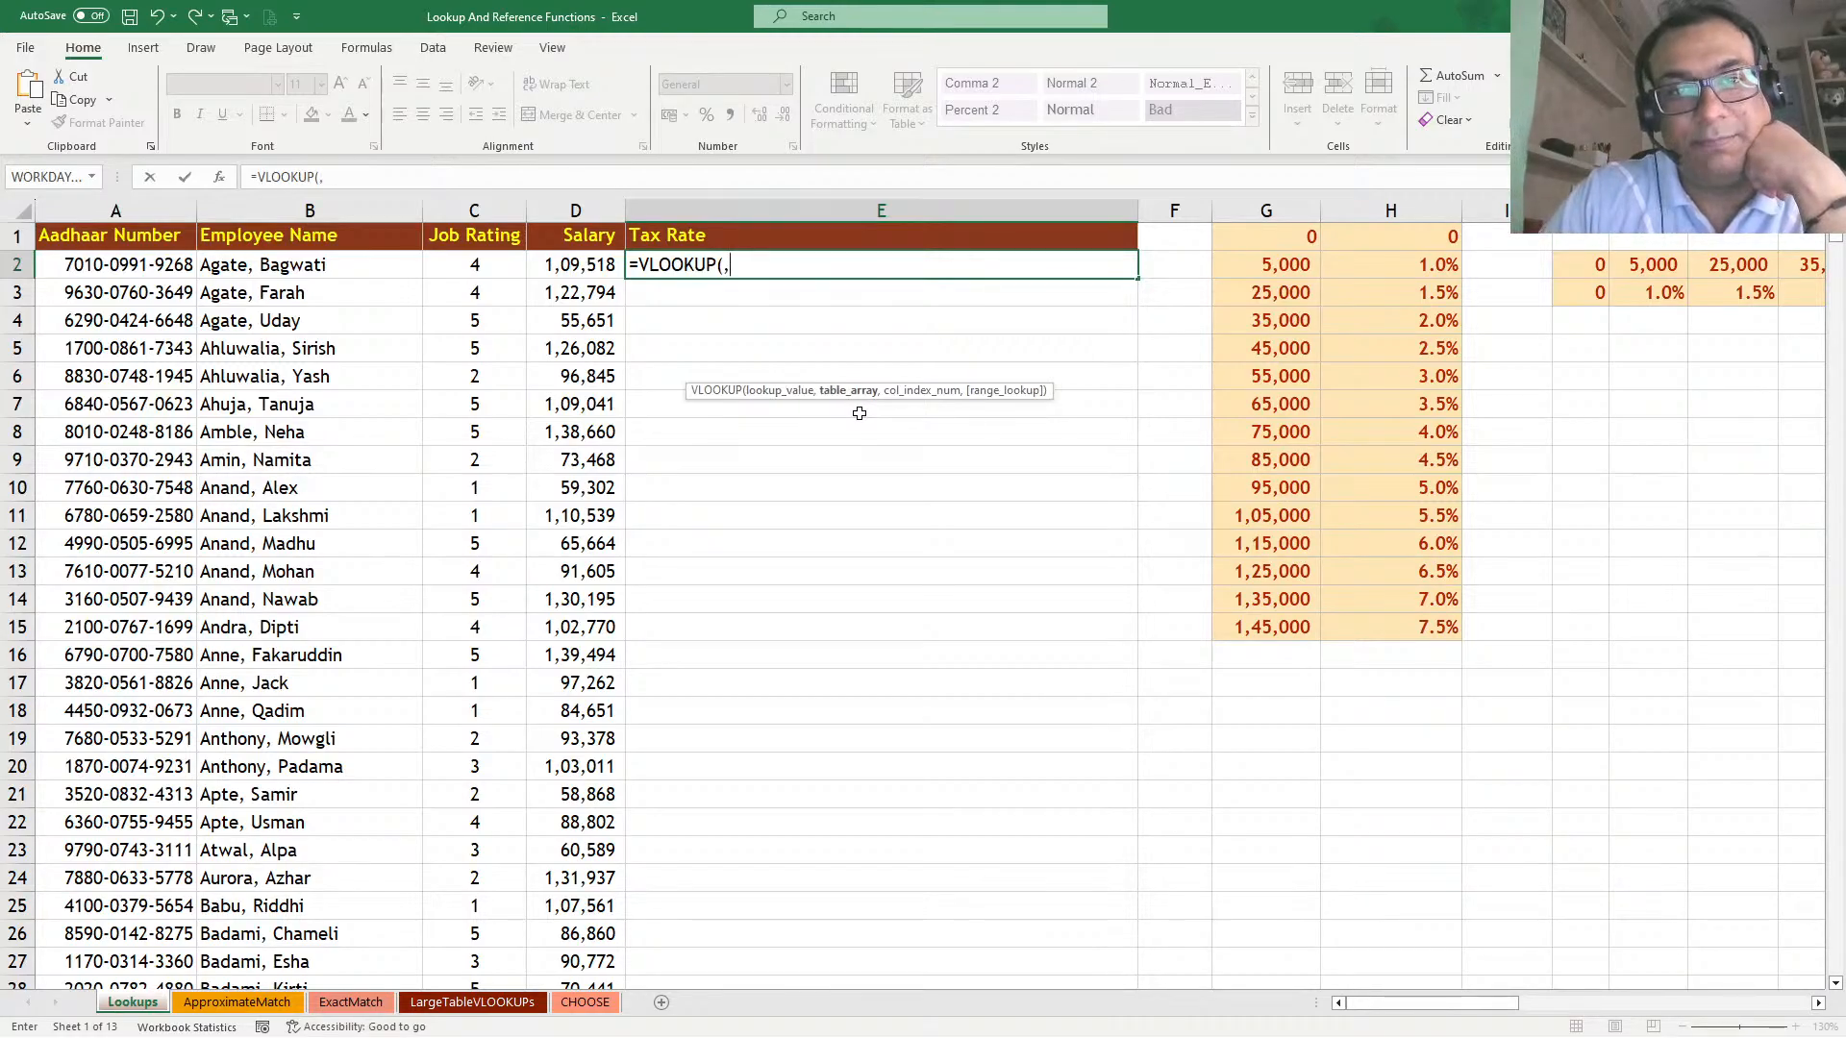
text(,,)
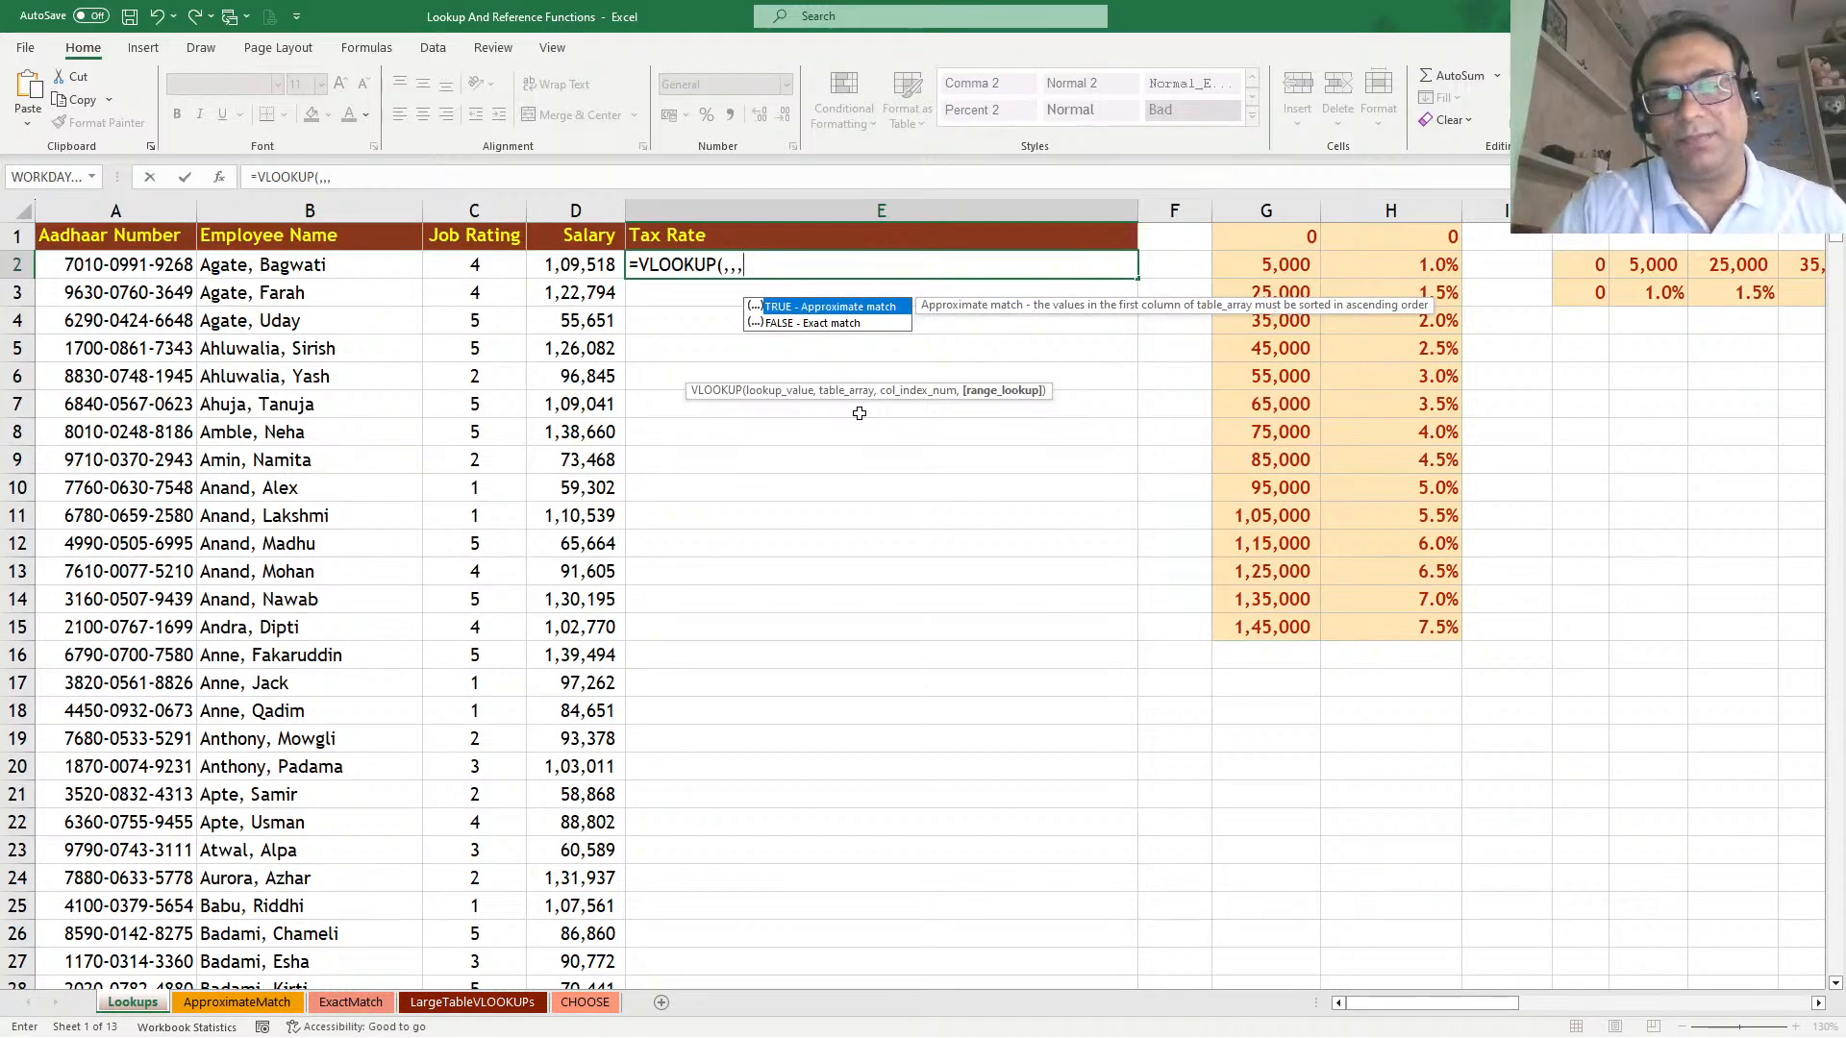
key(BackSpace)
key(BackSpace)
key(BackSpace)
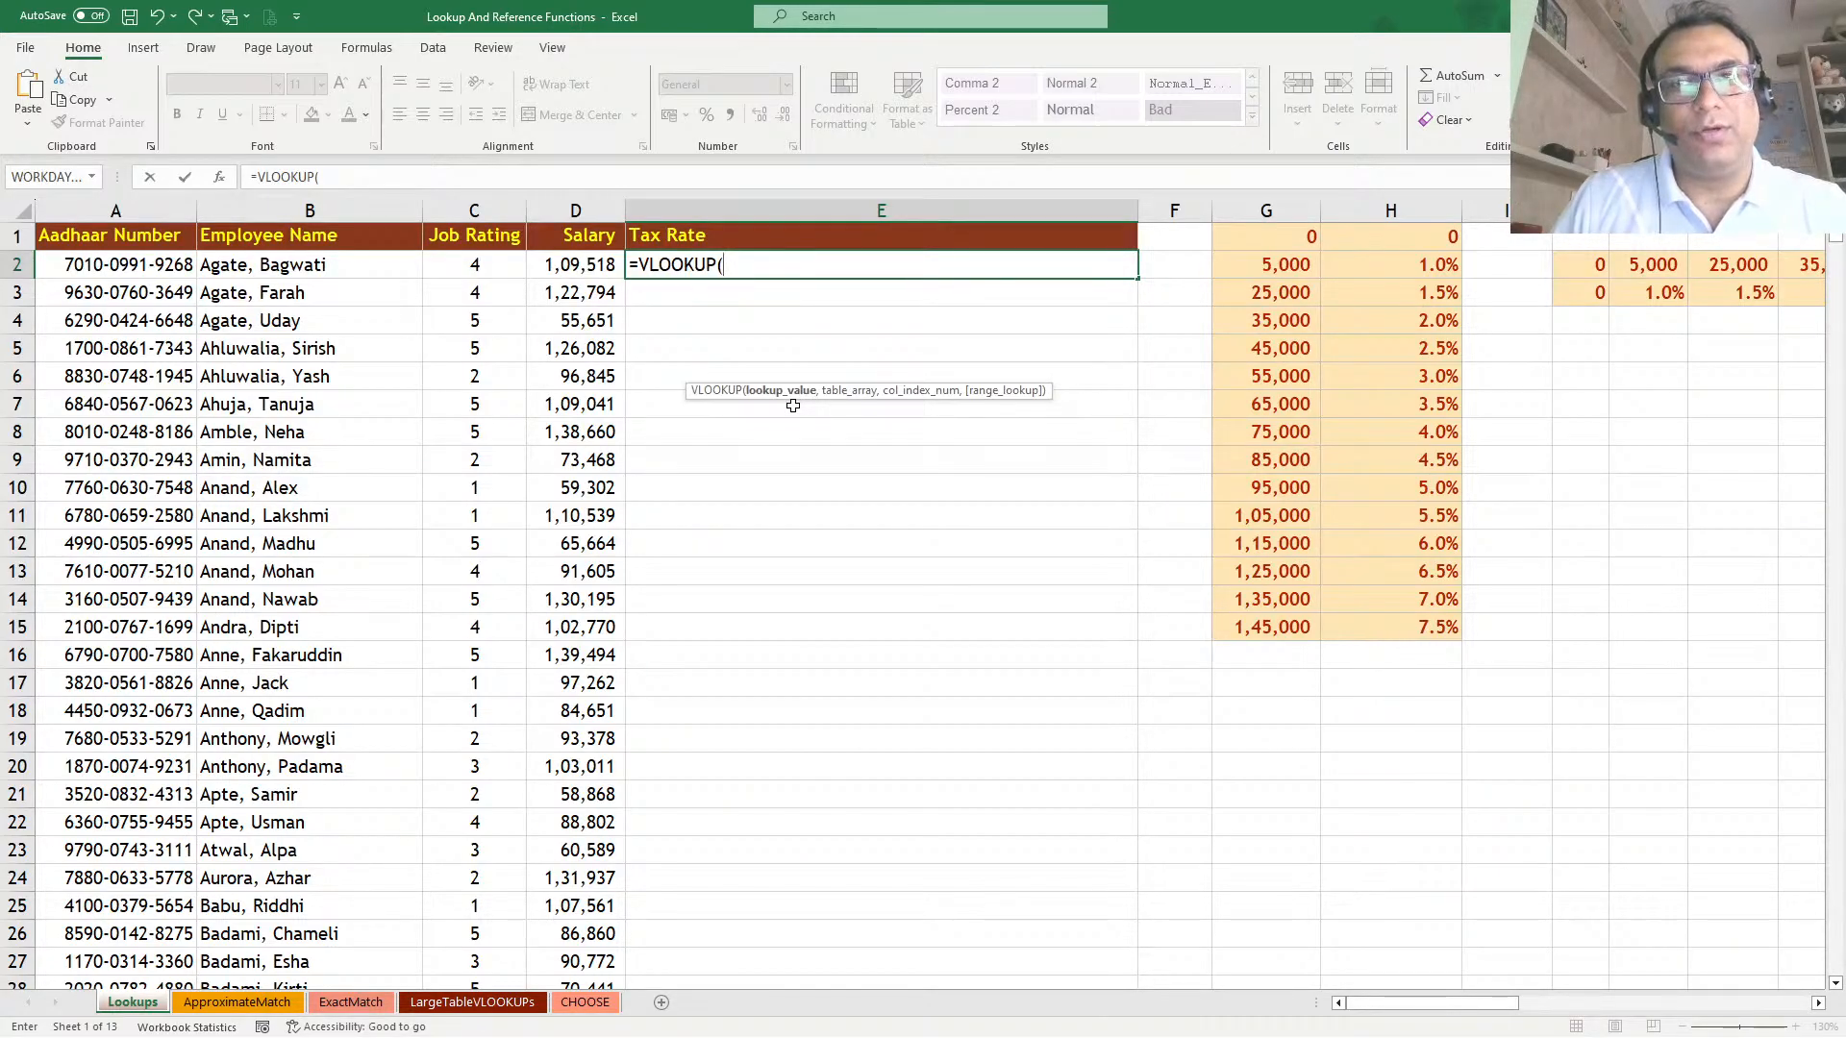
Use the salary in D2 as the VLOOKUP's lookup value and columns G:H as its table array
key(alt+Tab)
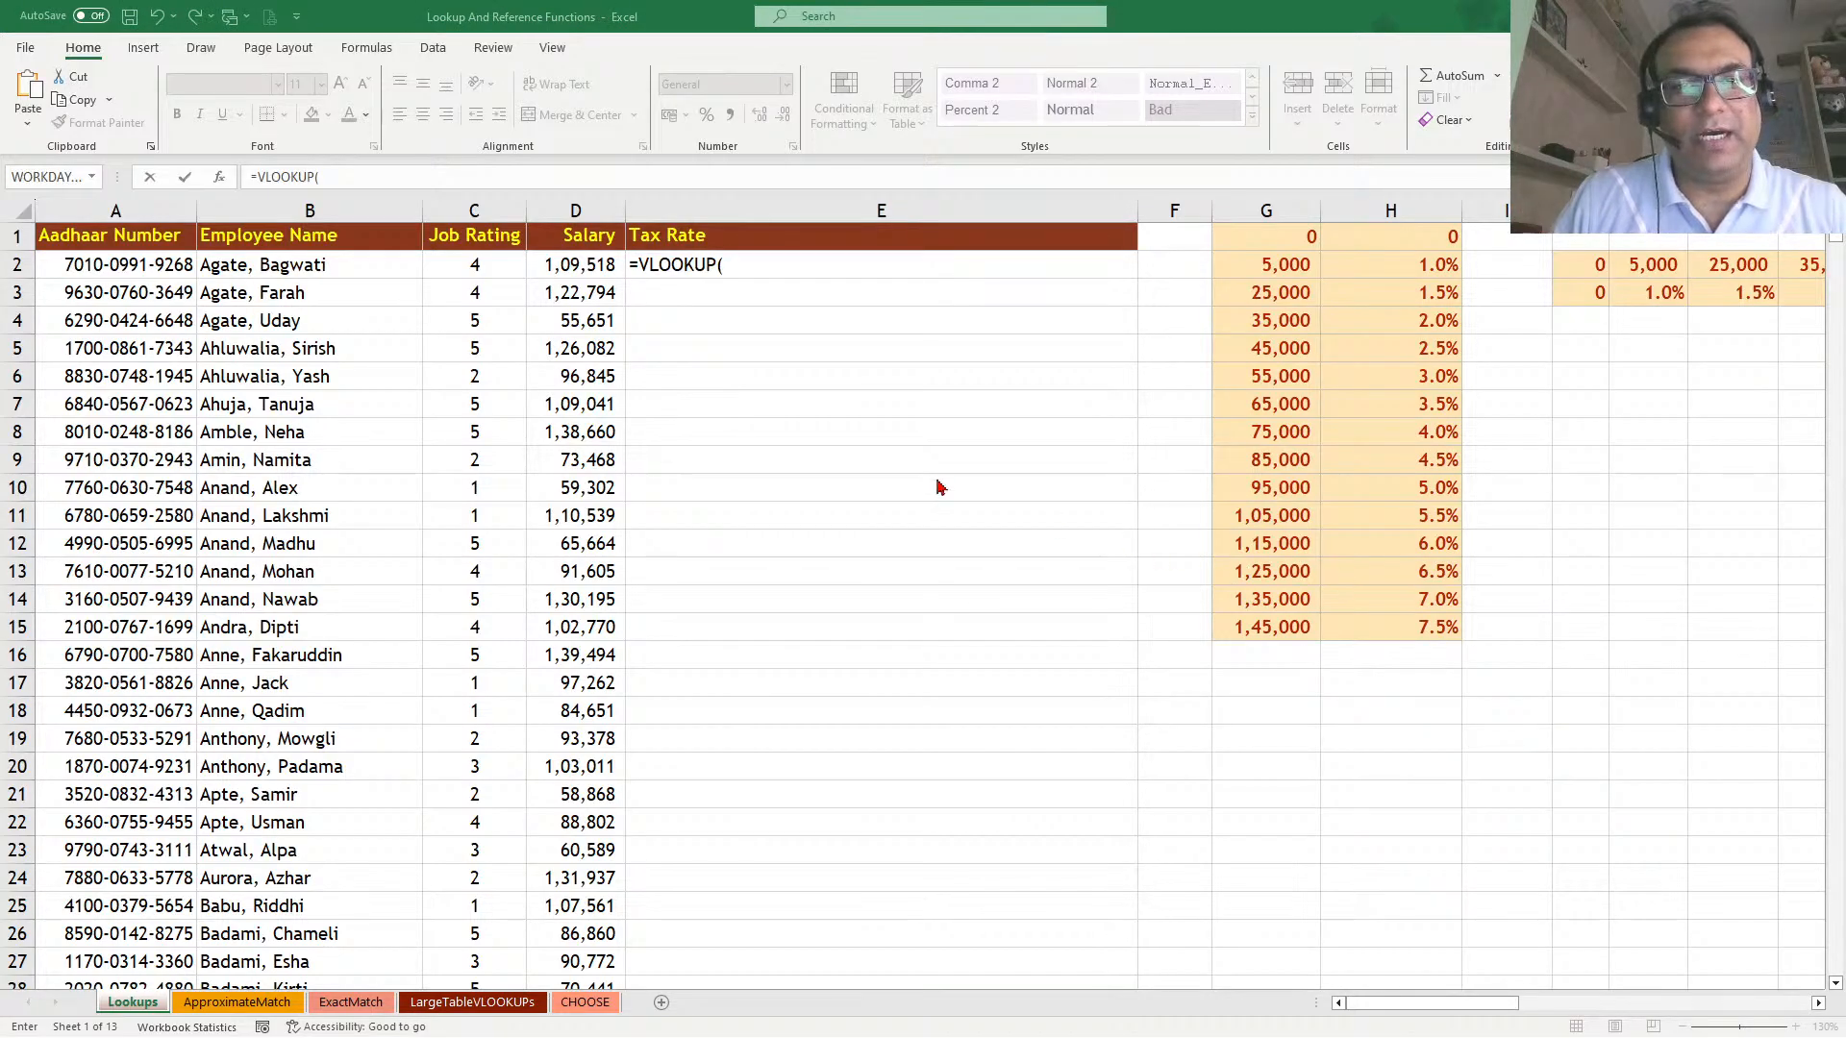
click(741, 355)
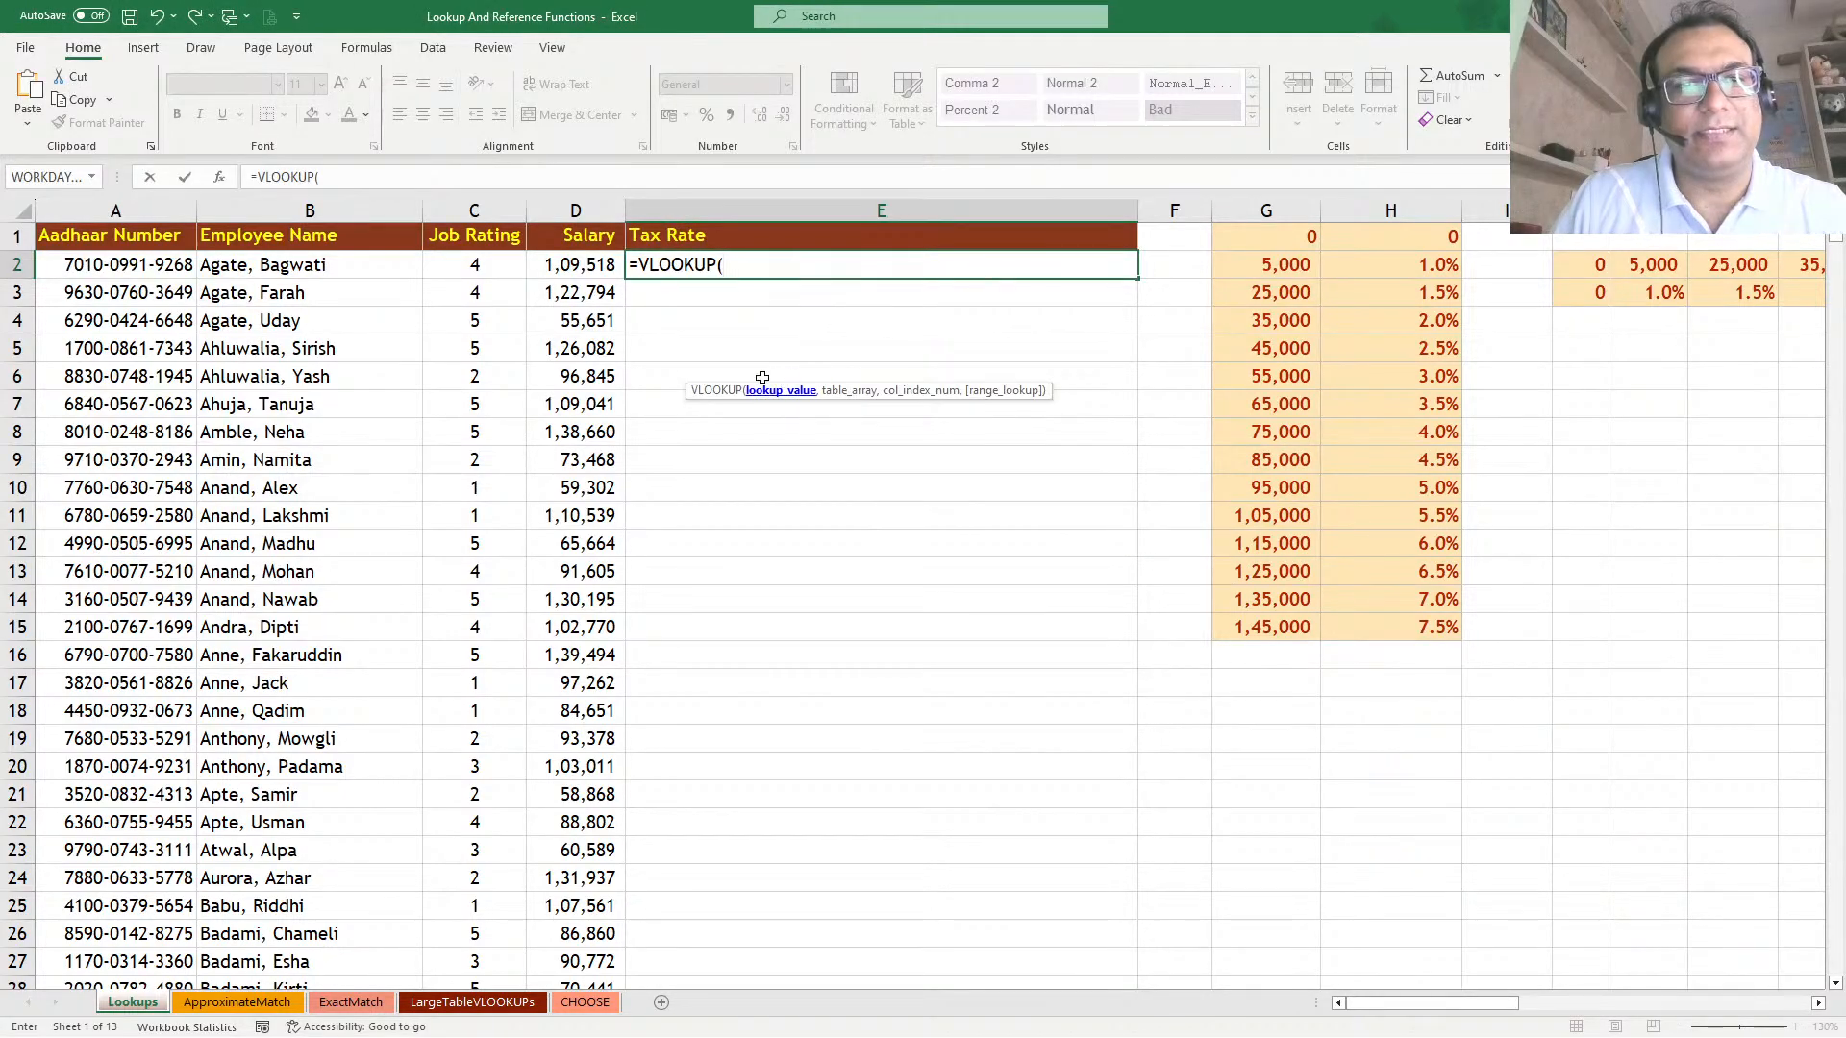
click(594, 267)
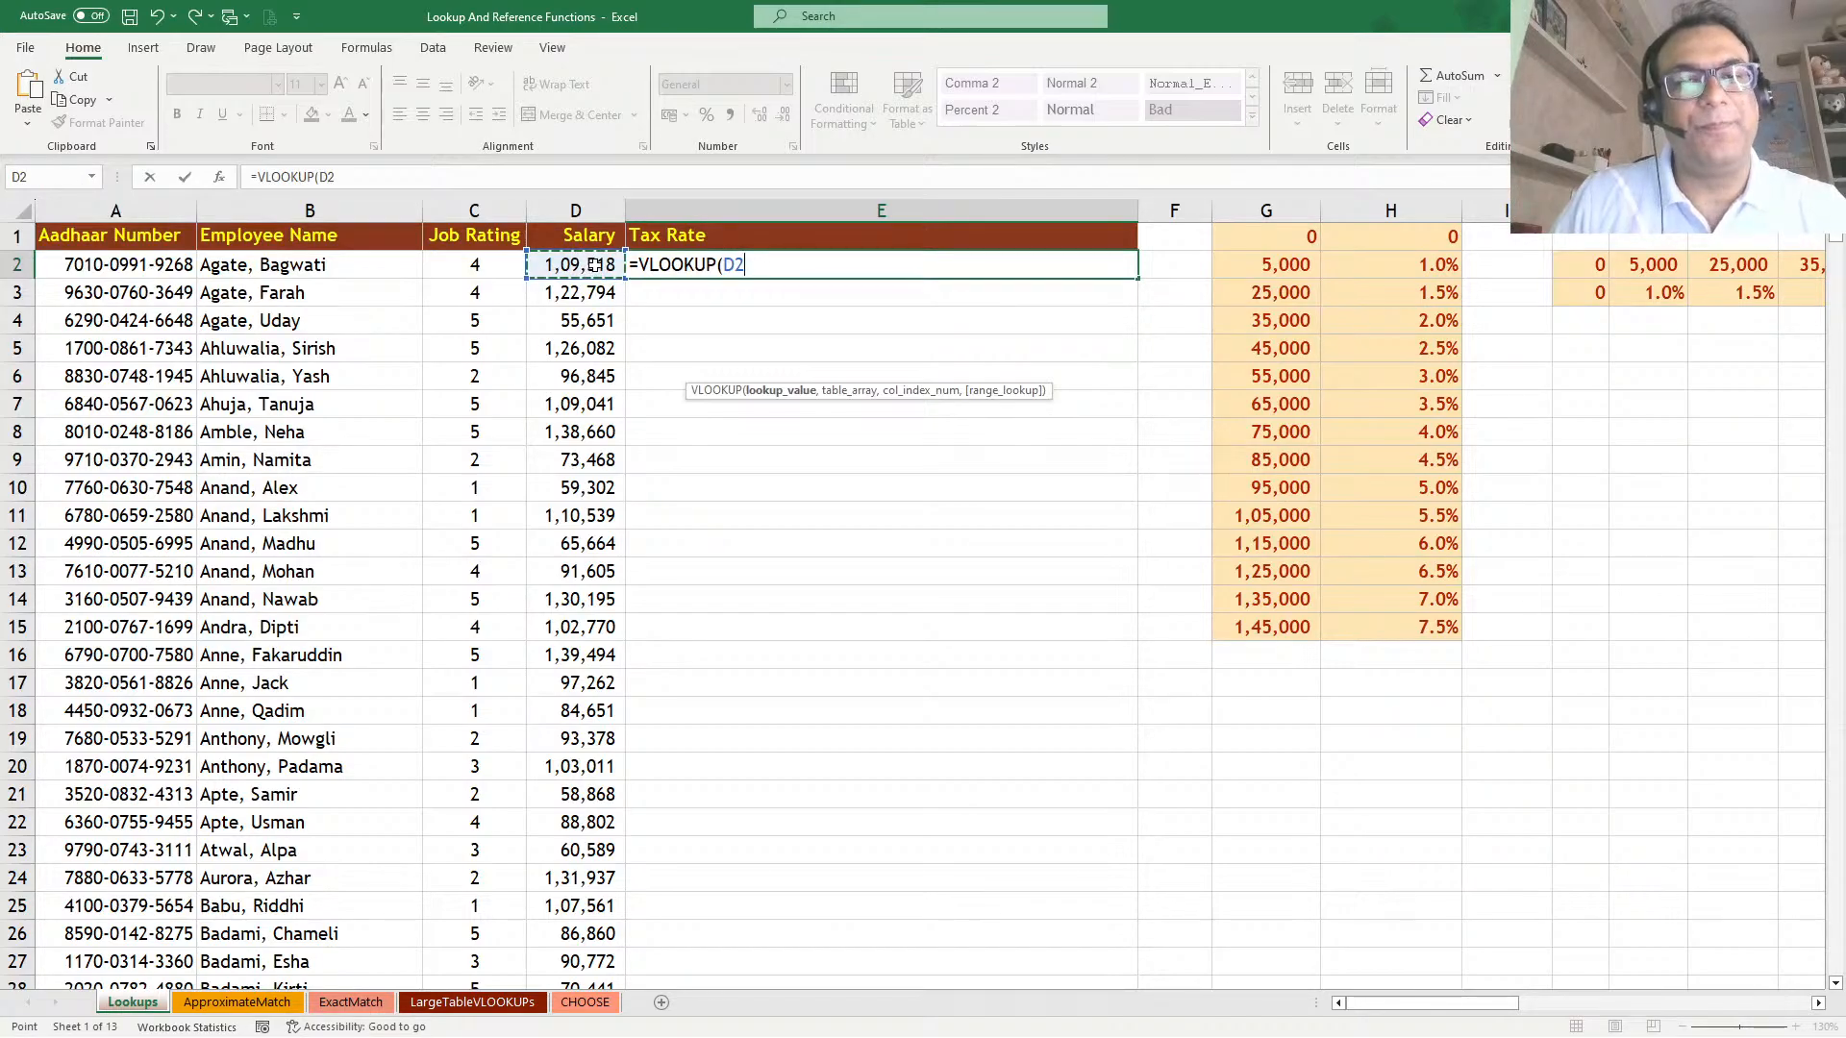
text(,)
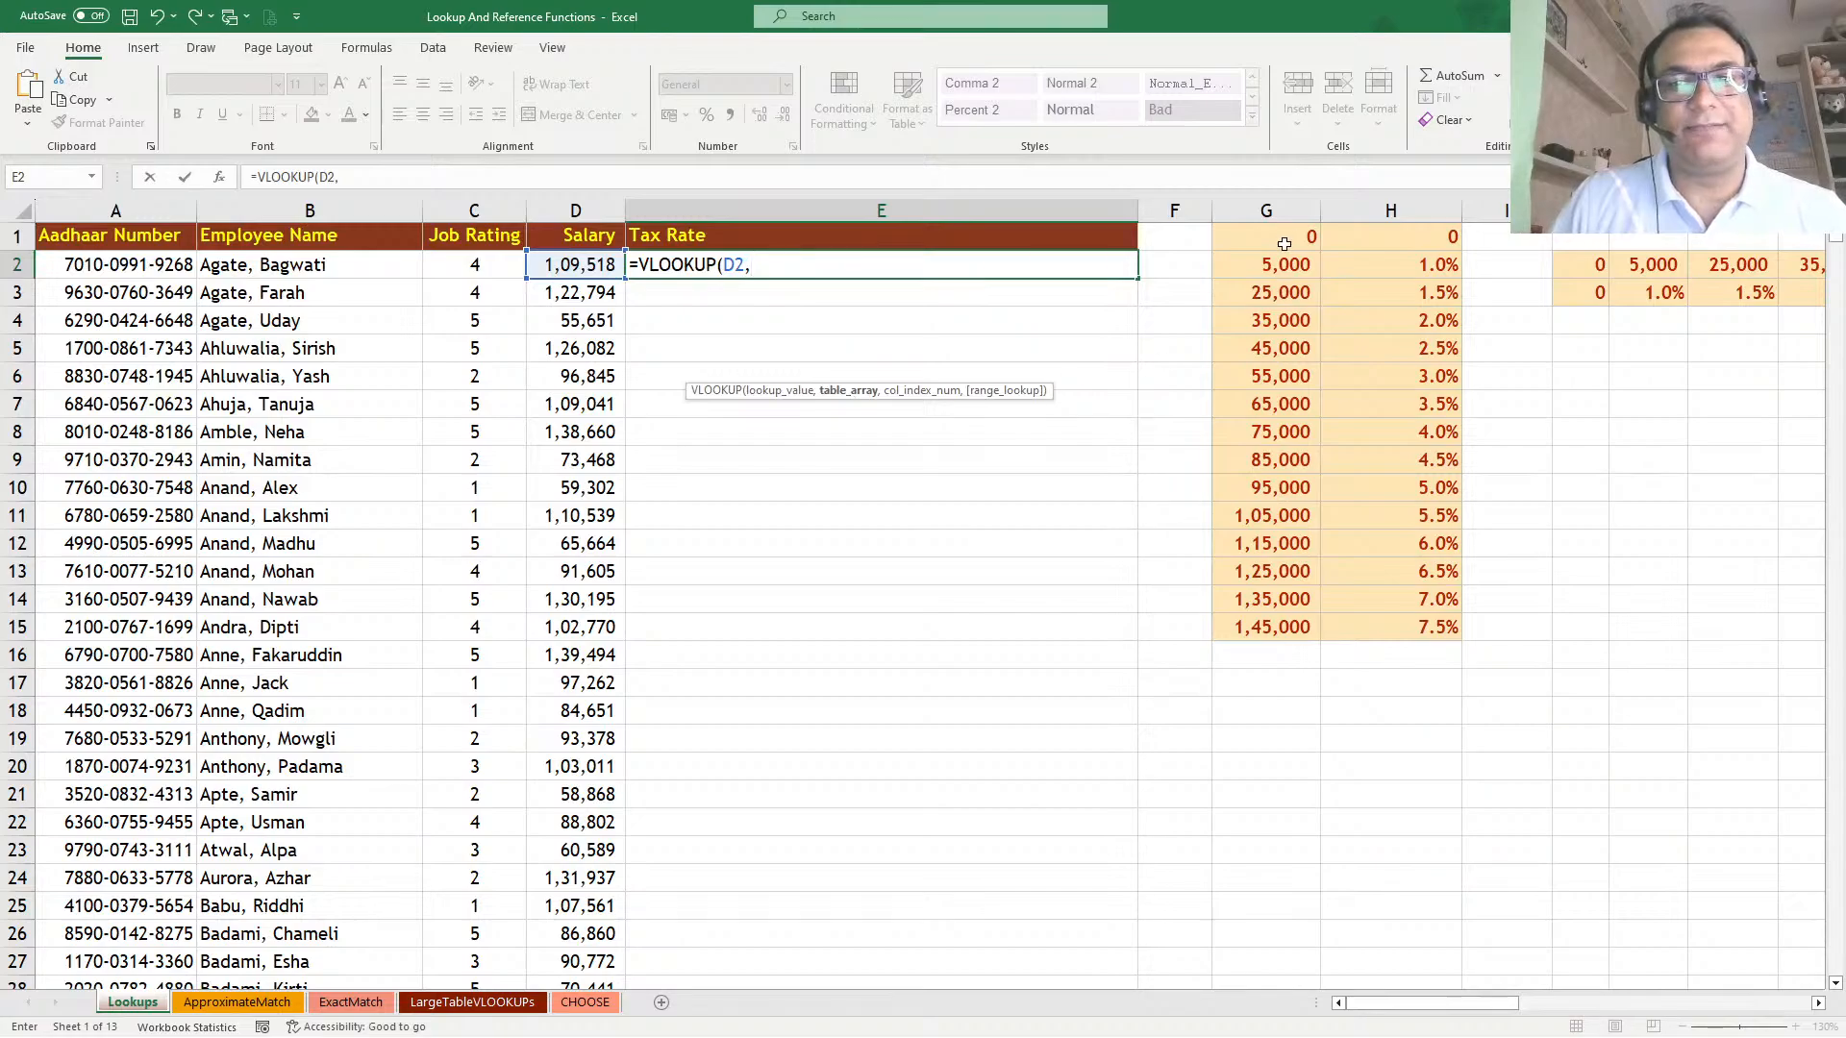
drag(1288, 210, 1391, 210)
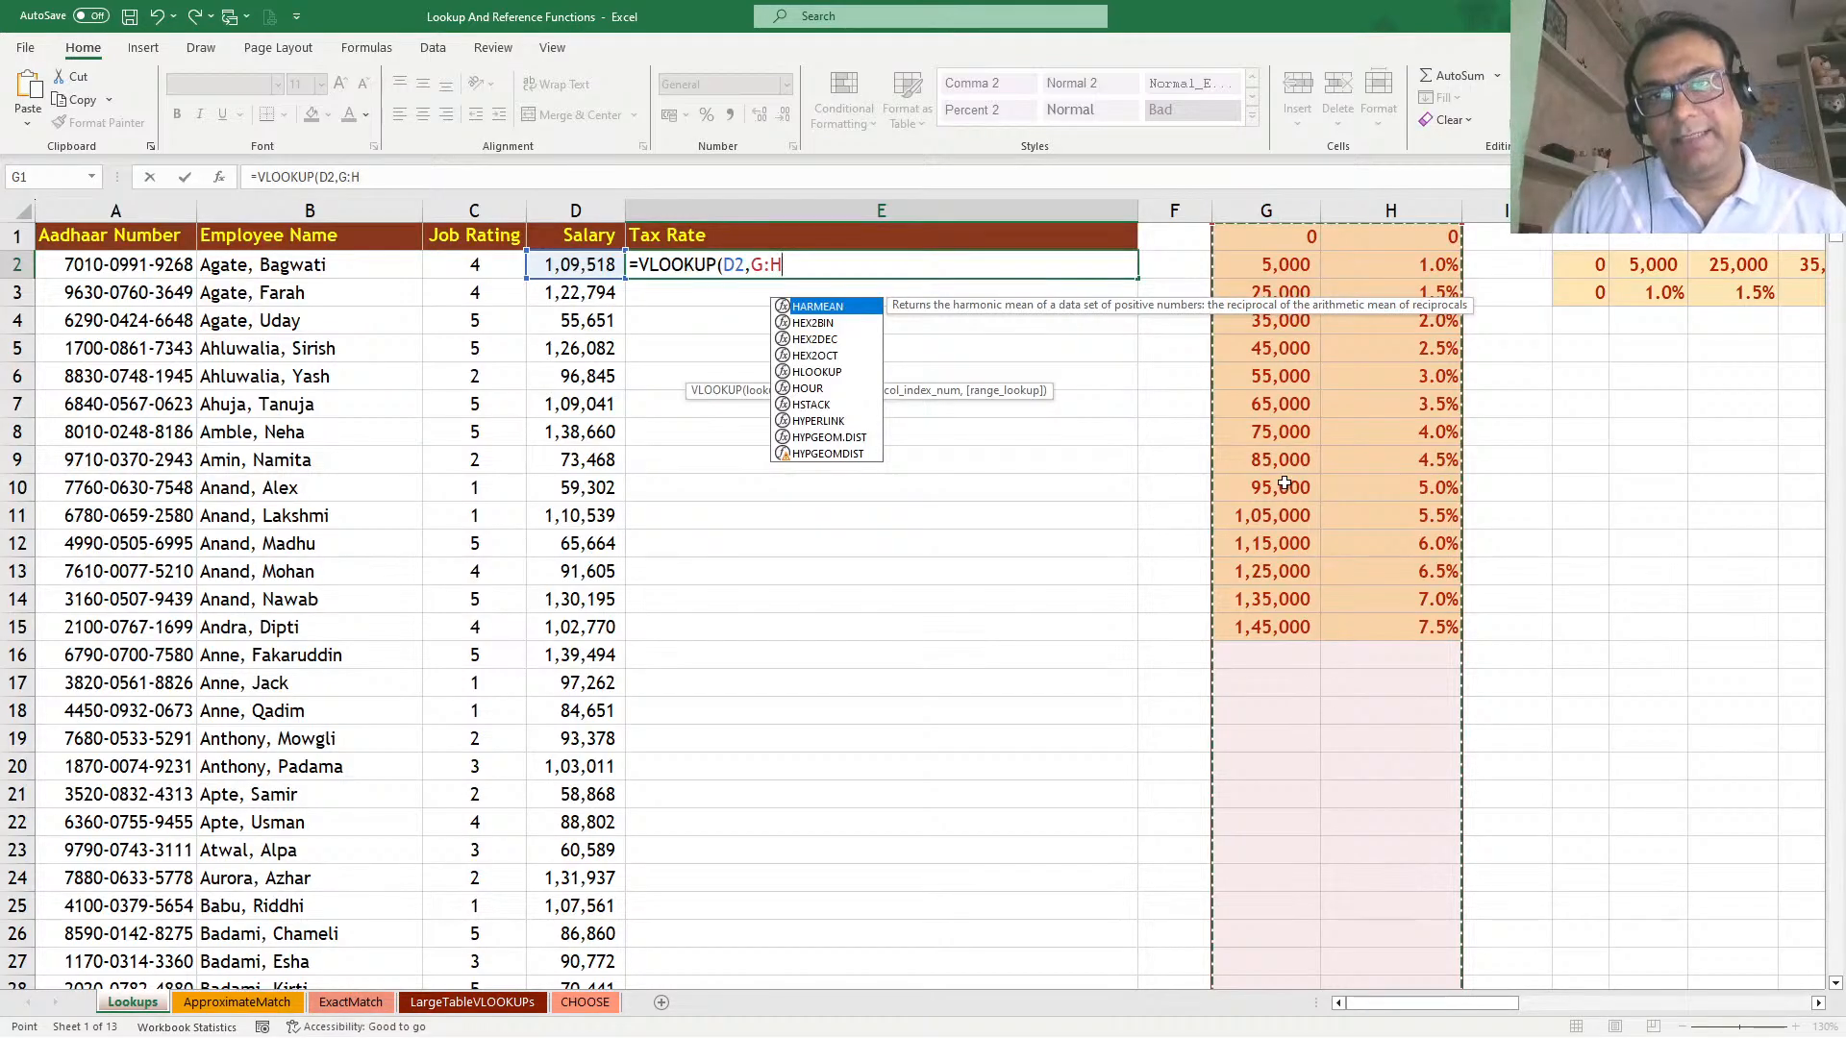
Complete E2's VLOOKUP with column index 2, leaving out the range_lookup argument
text(,2)
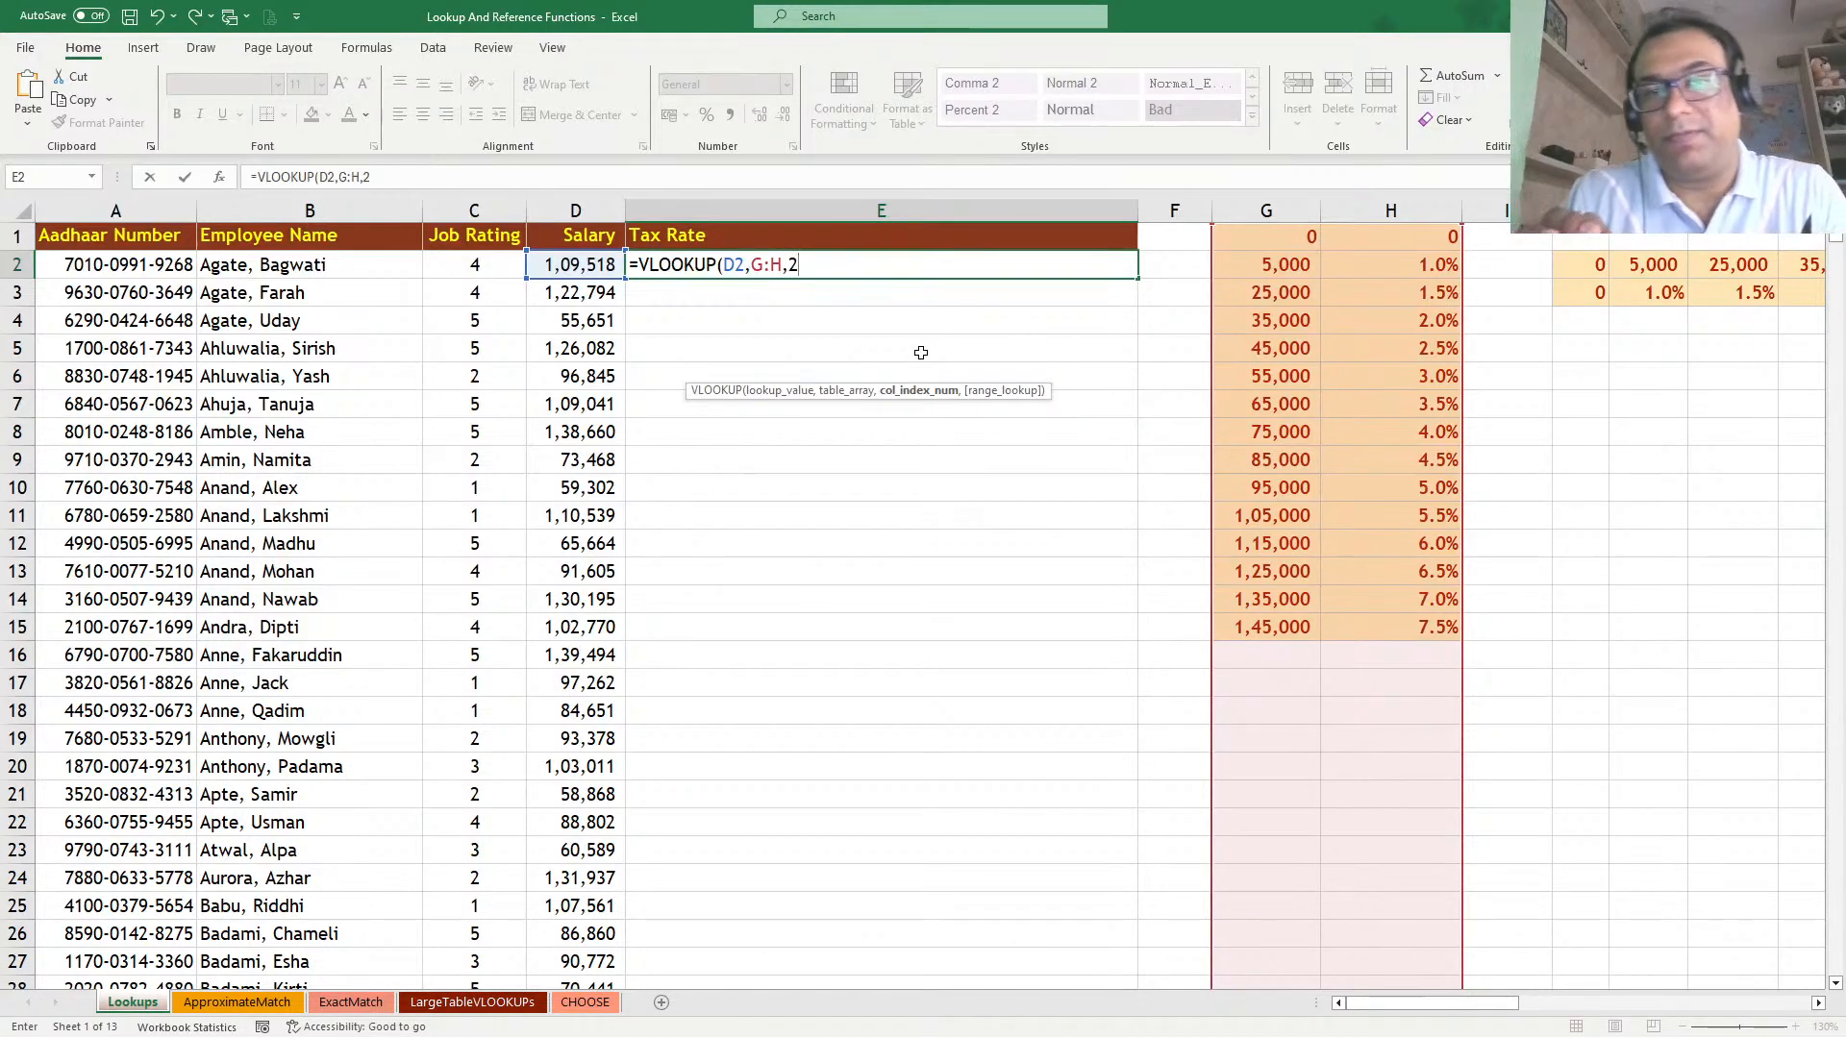
text(,)
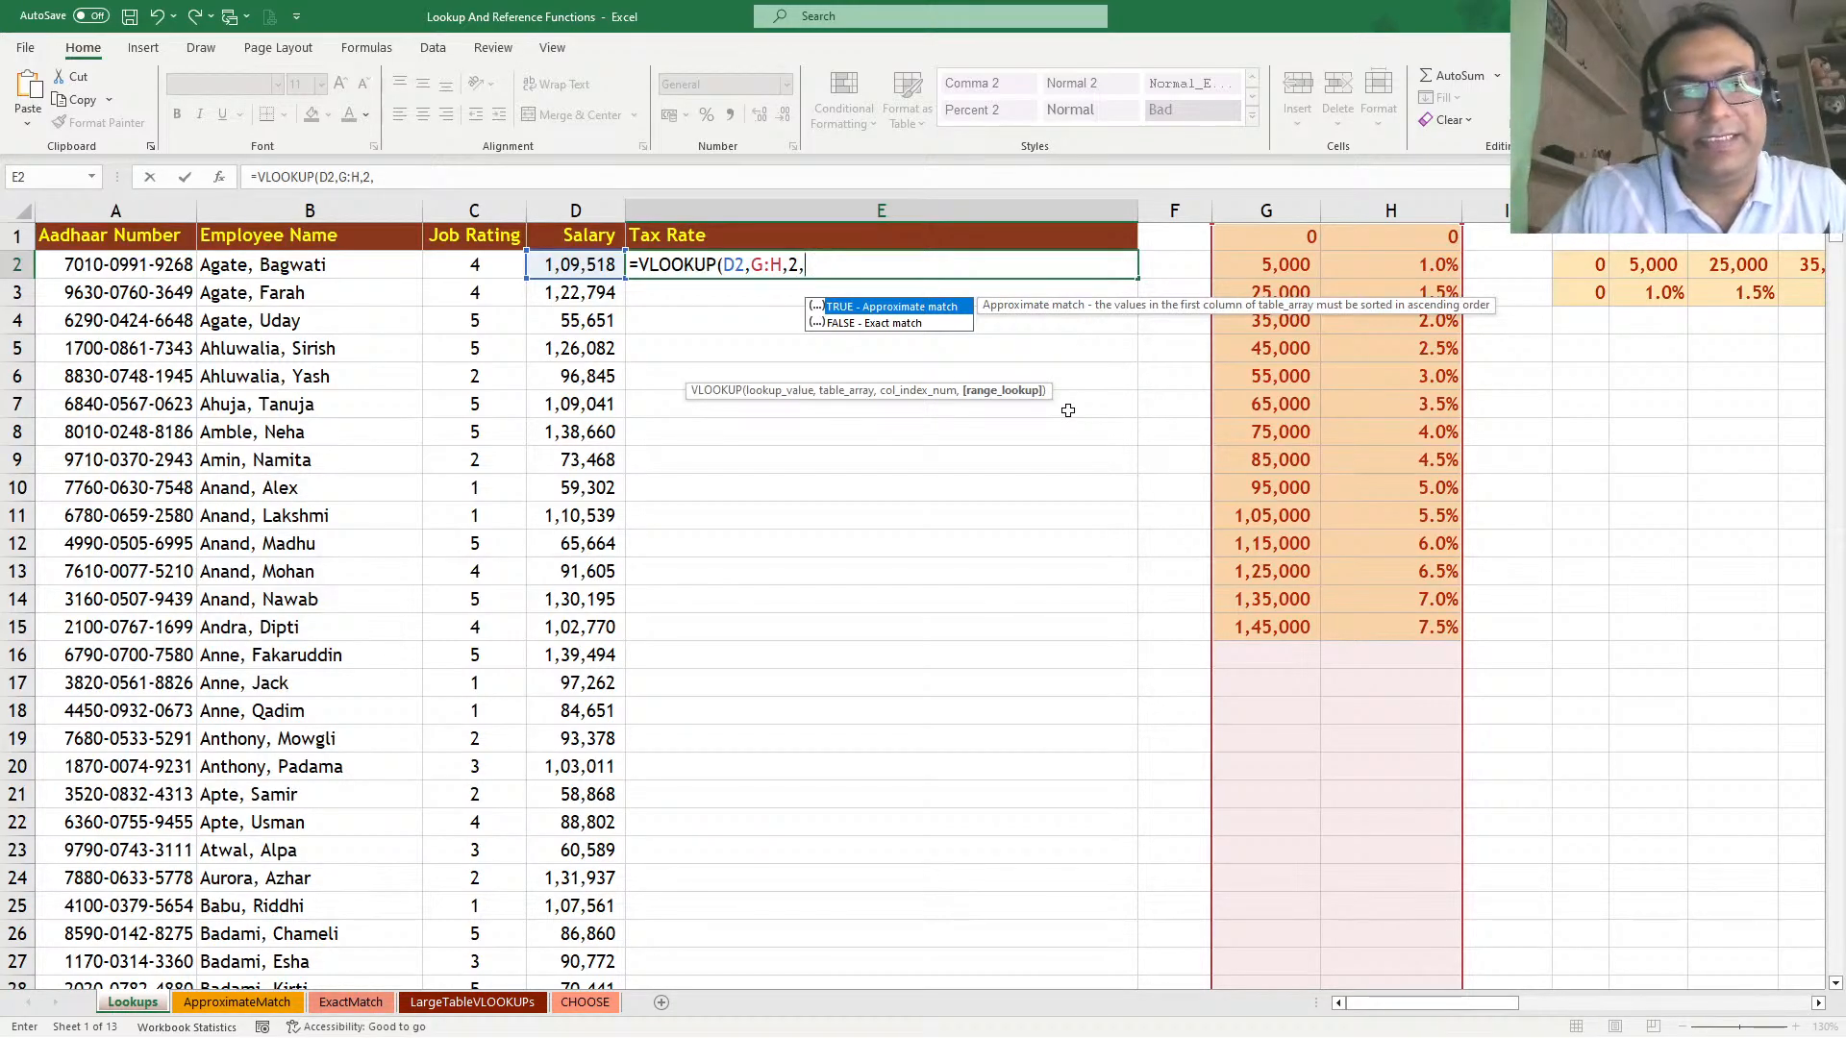
key(BackSpace)
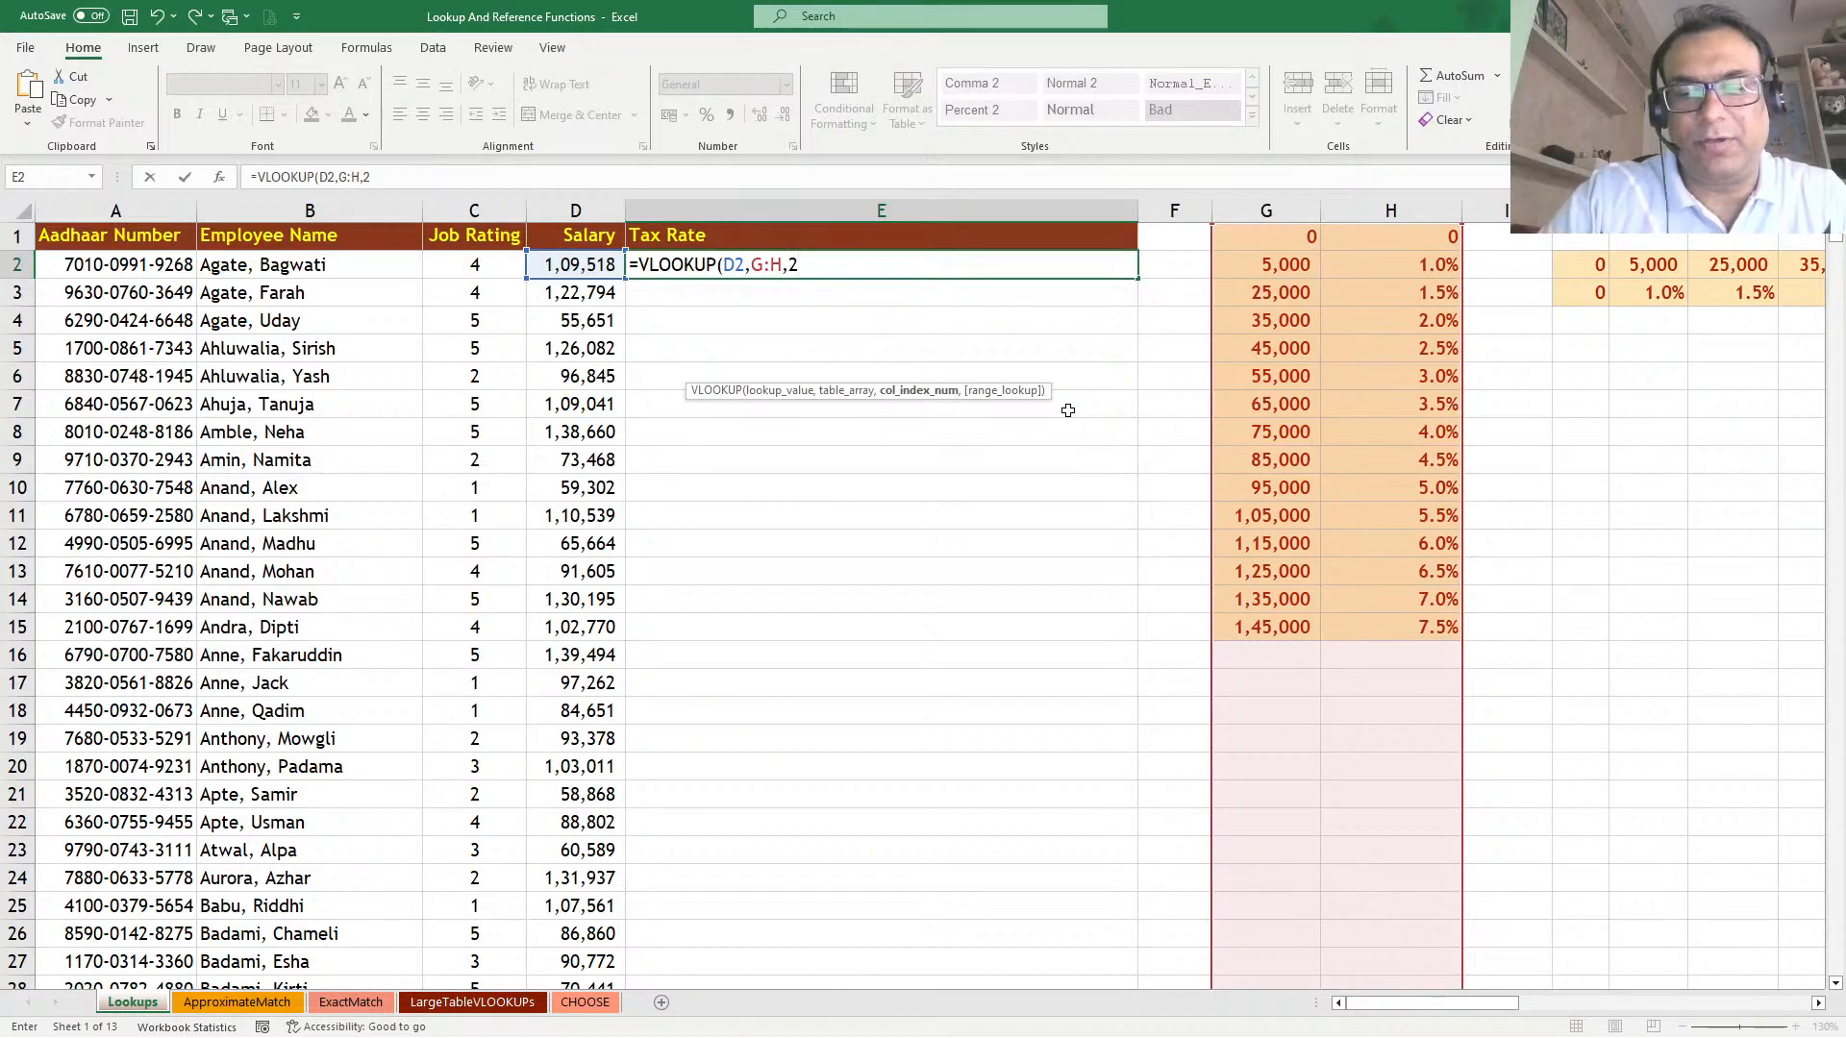
text())
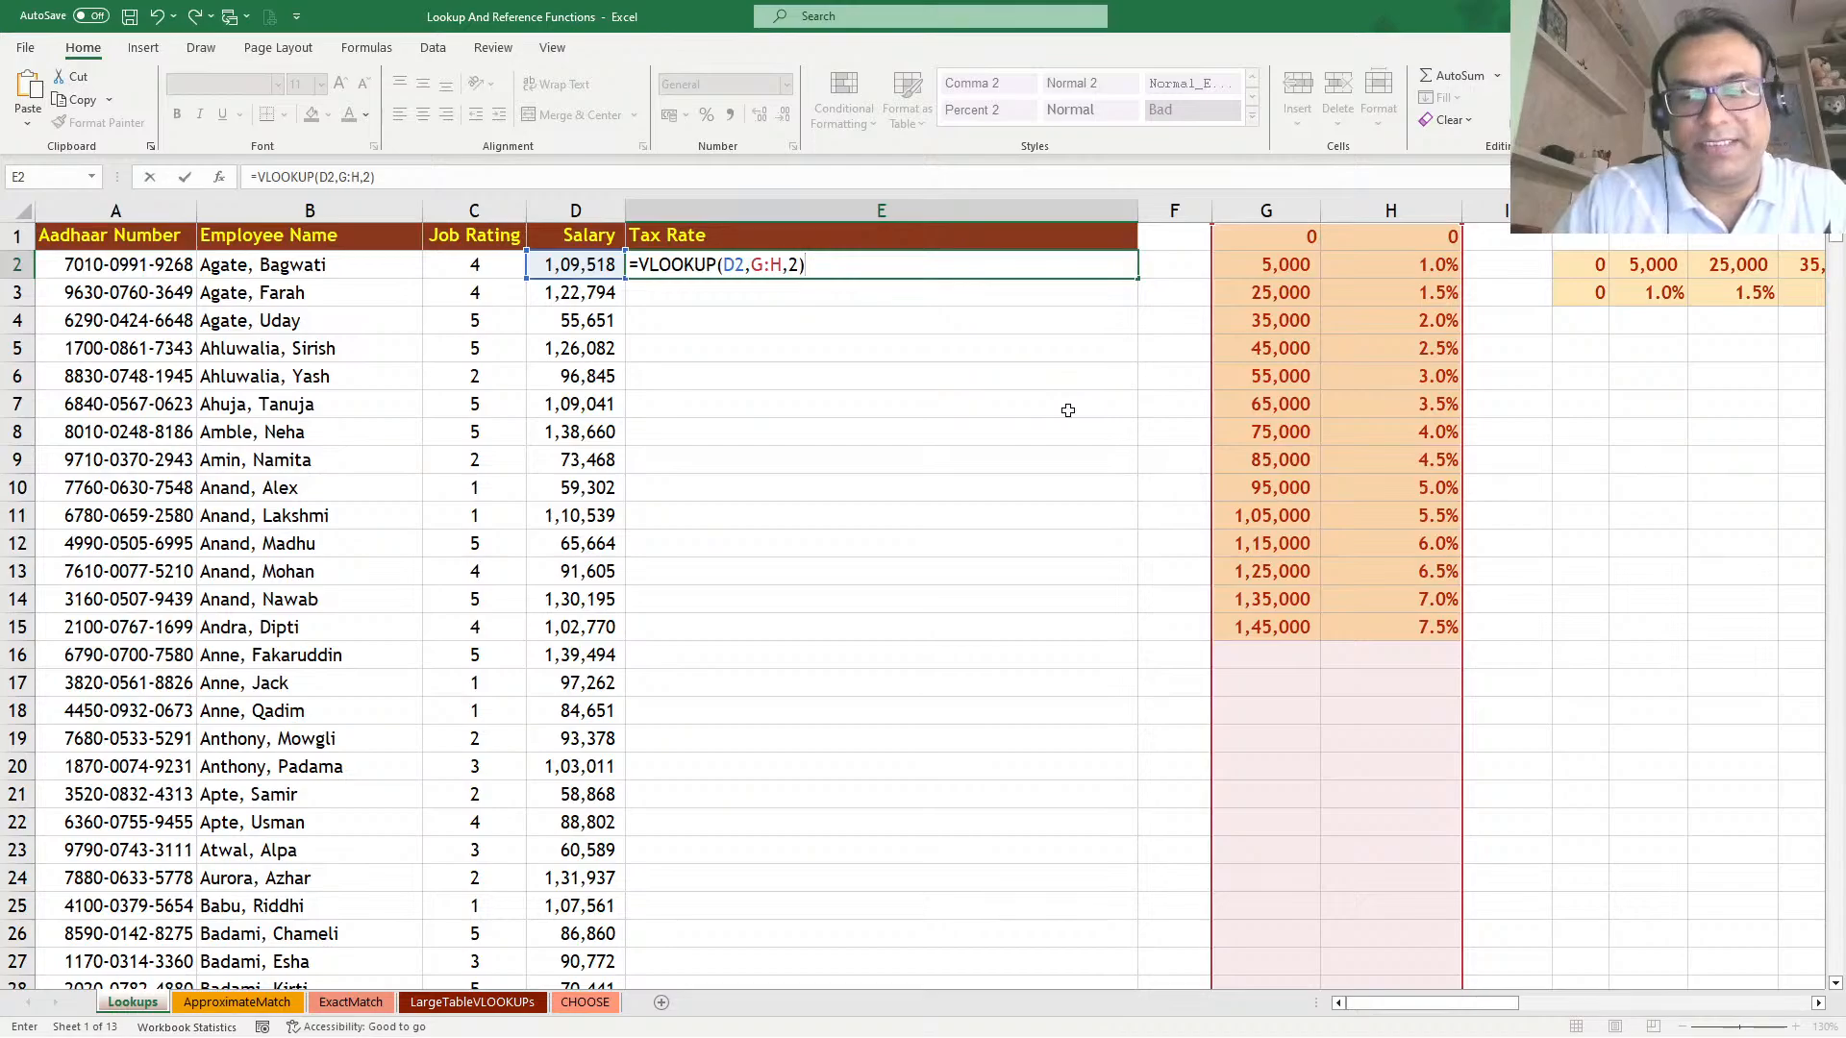
key(Return)
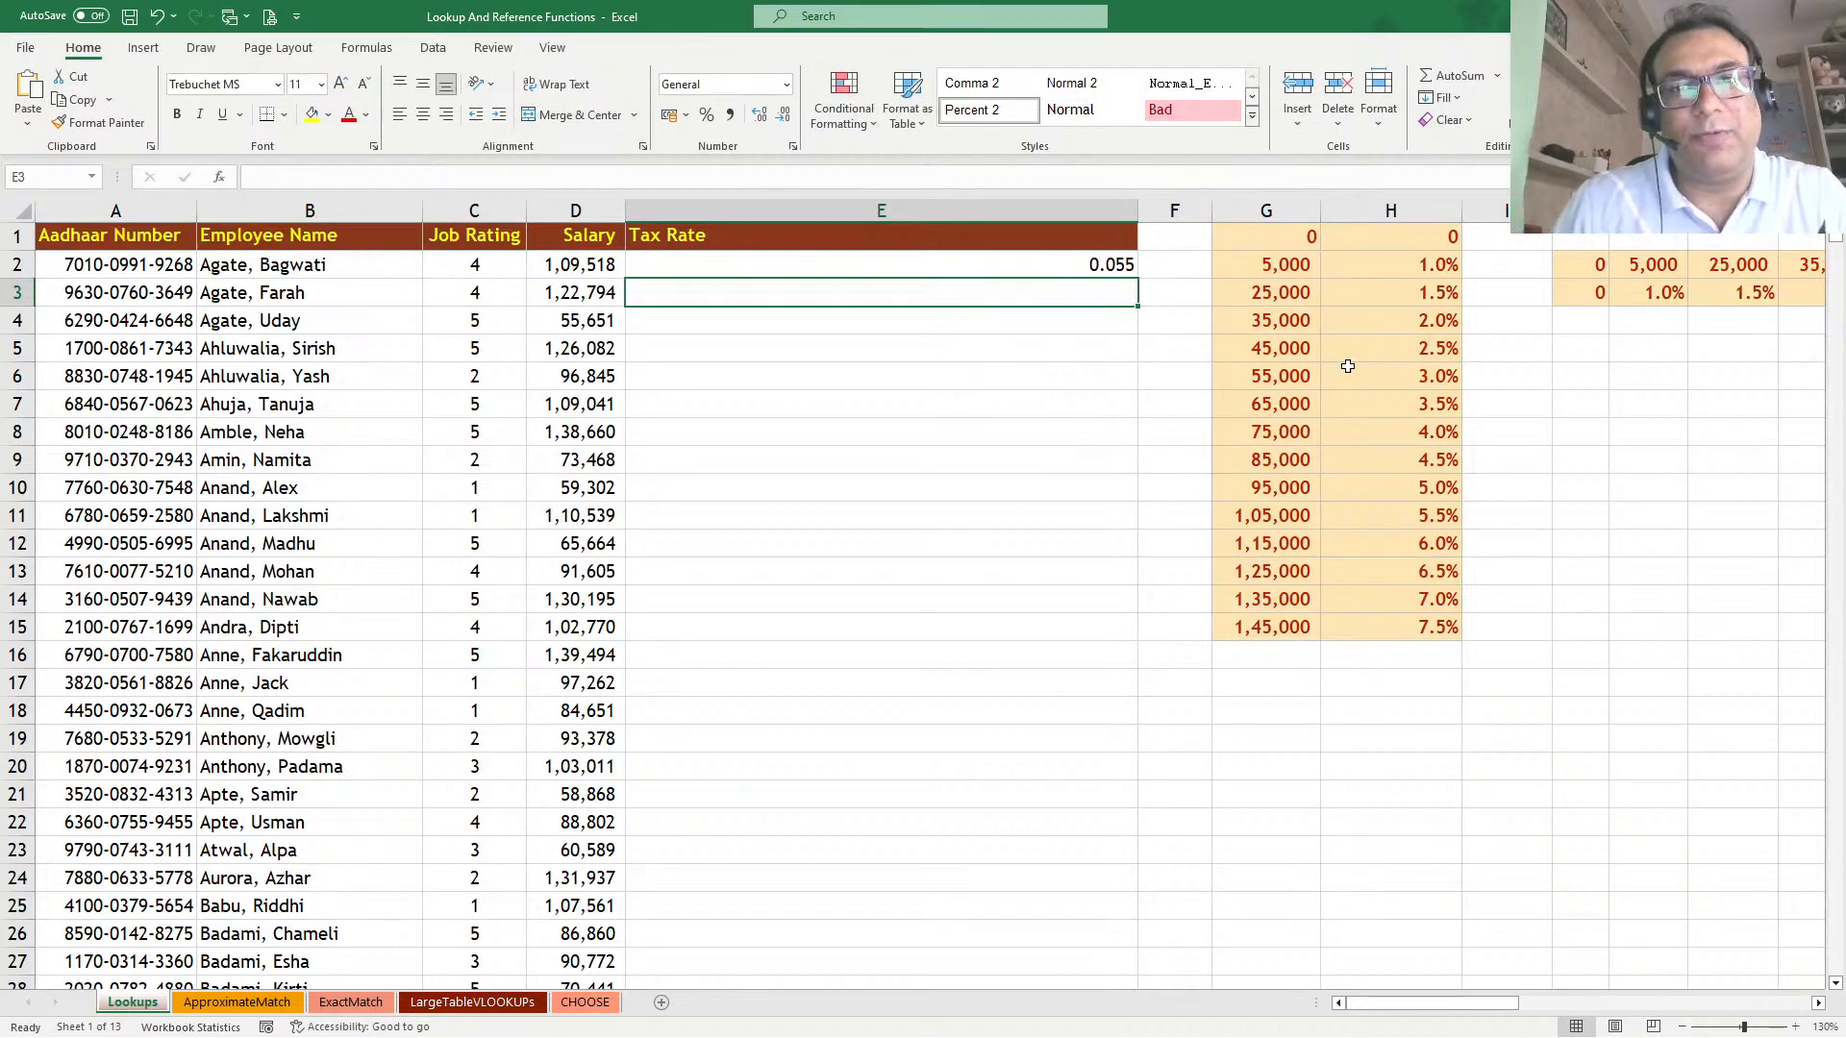
Format the whole Tax Rate column as percentages with one decimal place
click(1051, 210)
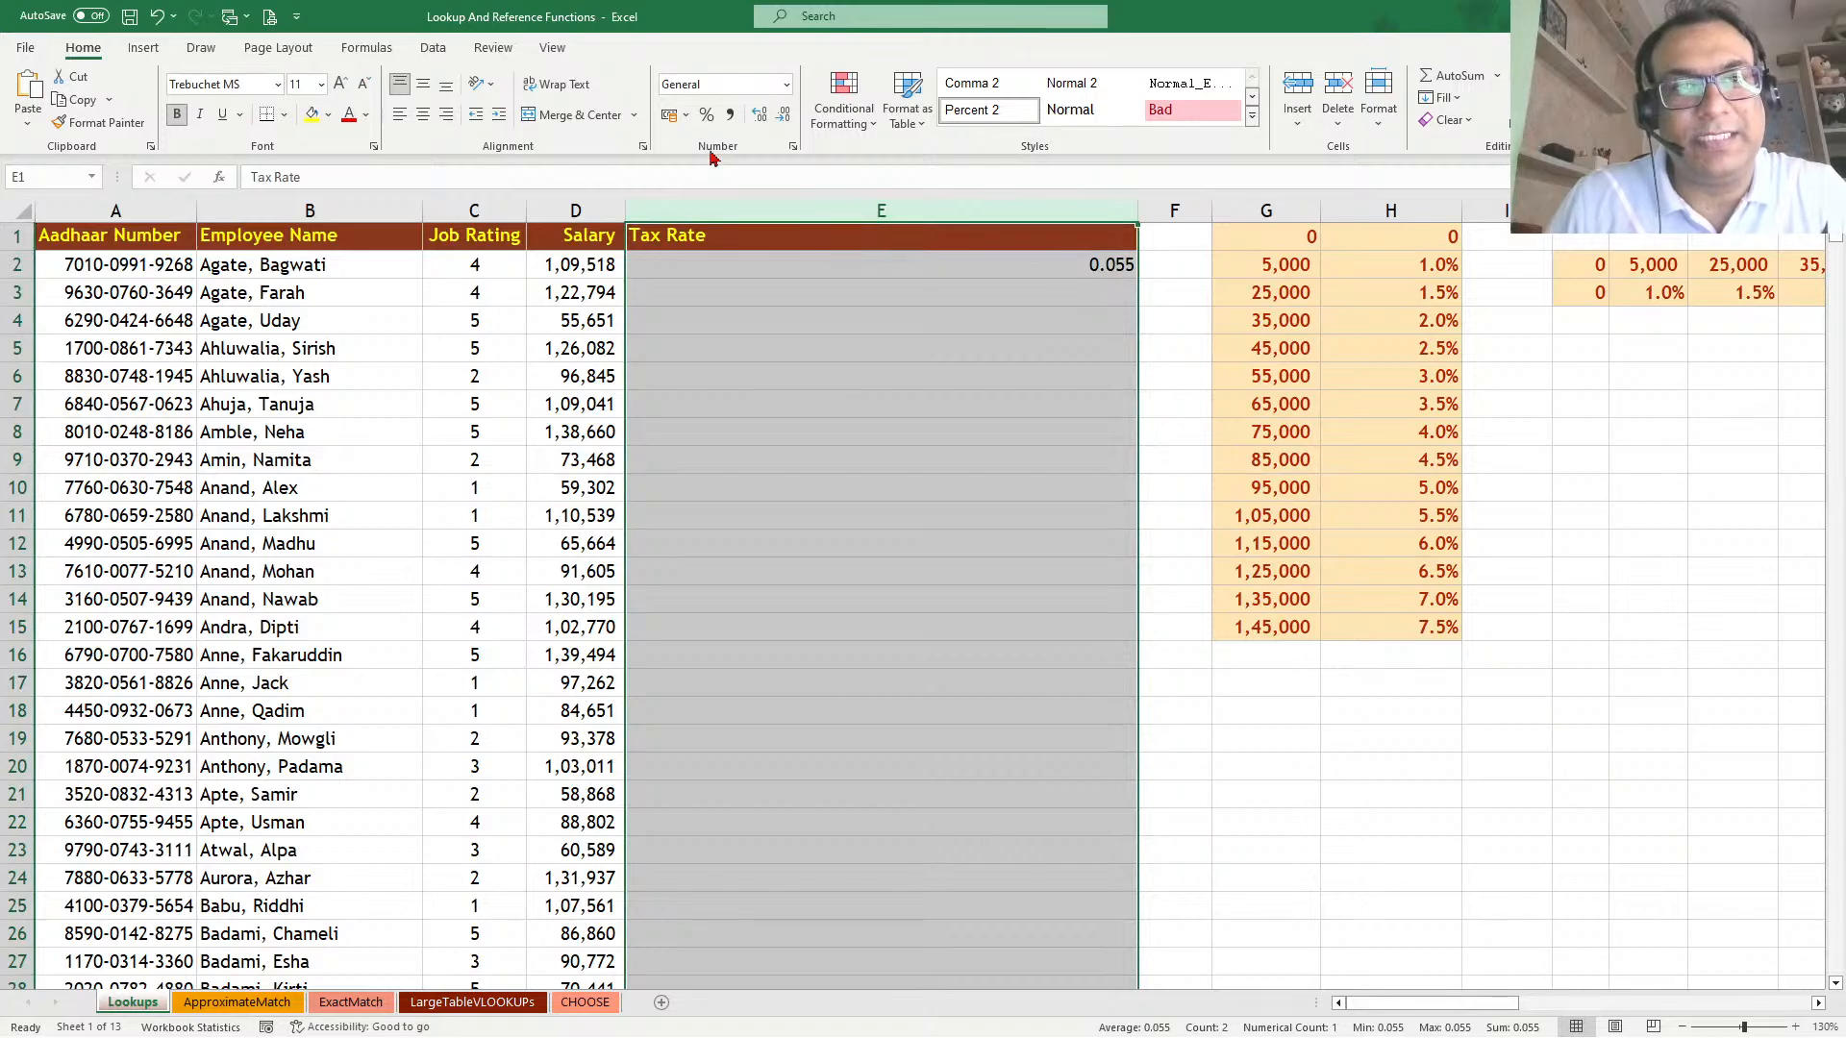
click(707, 119)
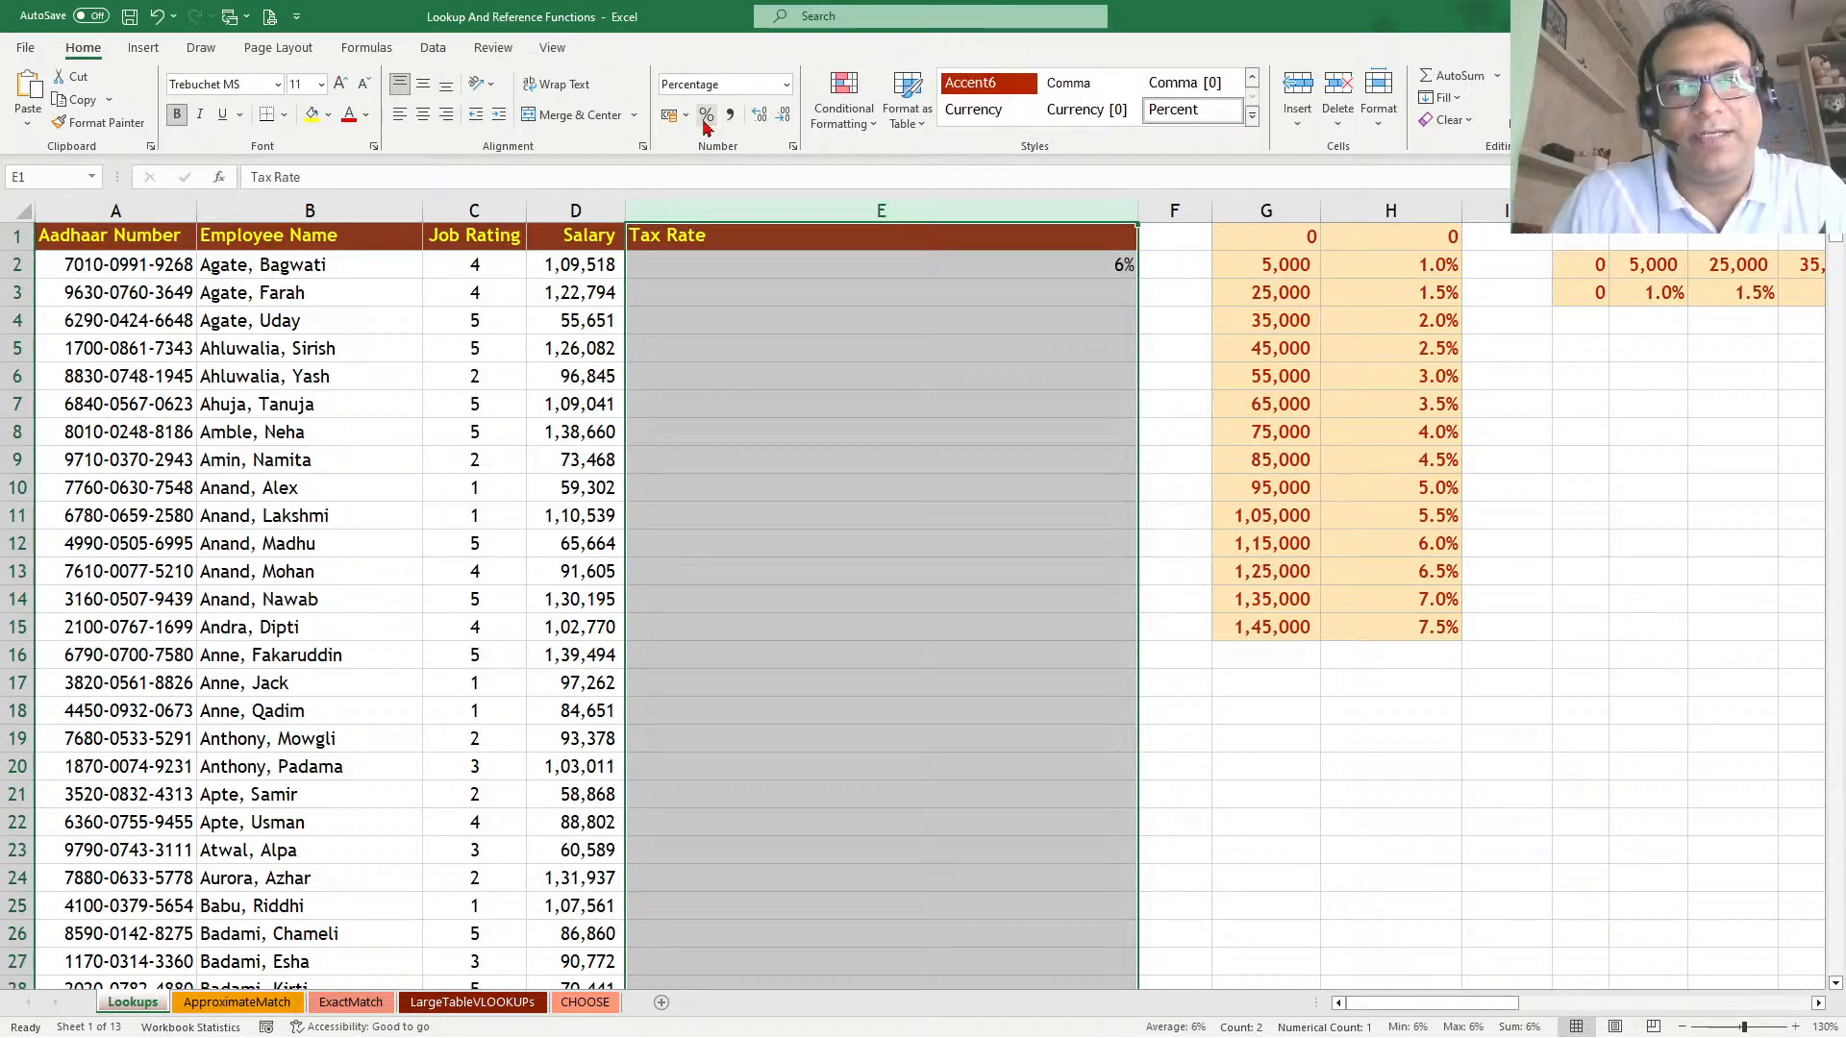
click(759, 116)
click(761, 116)
click(782, 116)
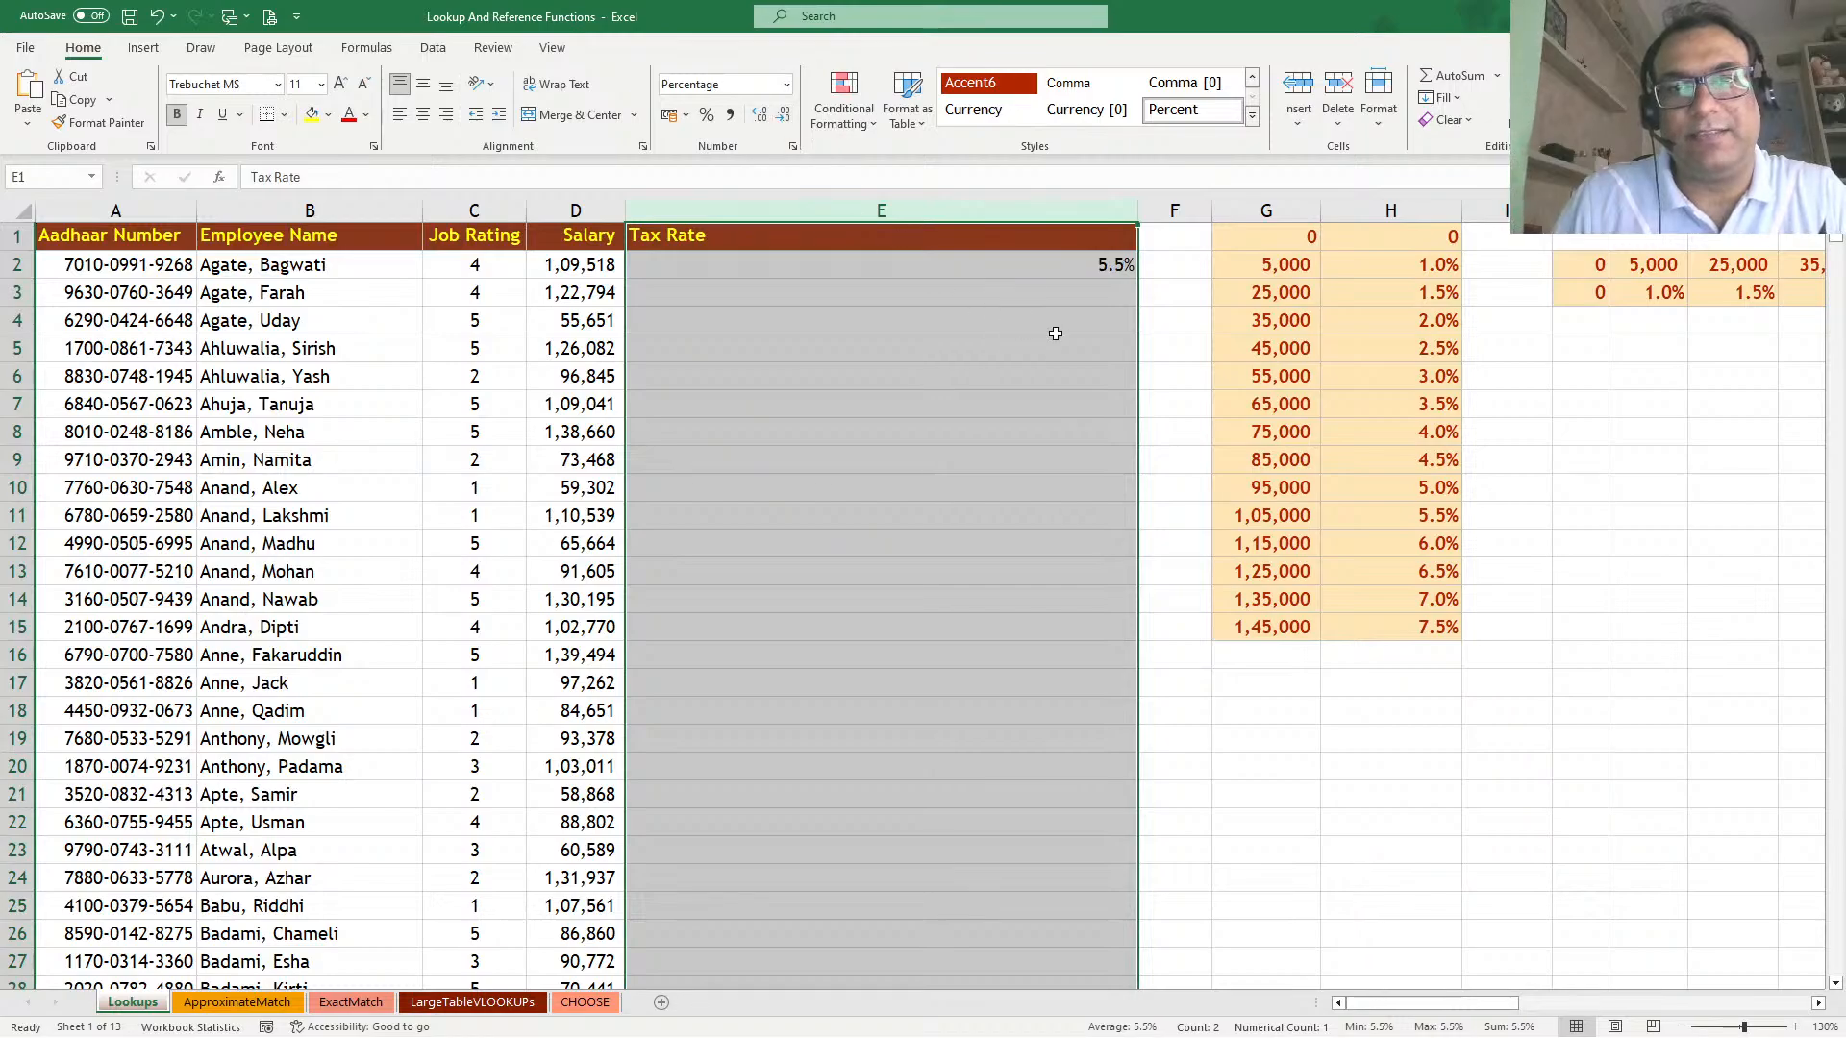
Check E2 against the 1,05,000 bracket and fill its VLOOKUP formula down the Tax Rate column for all employees
click(1090, 265)
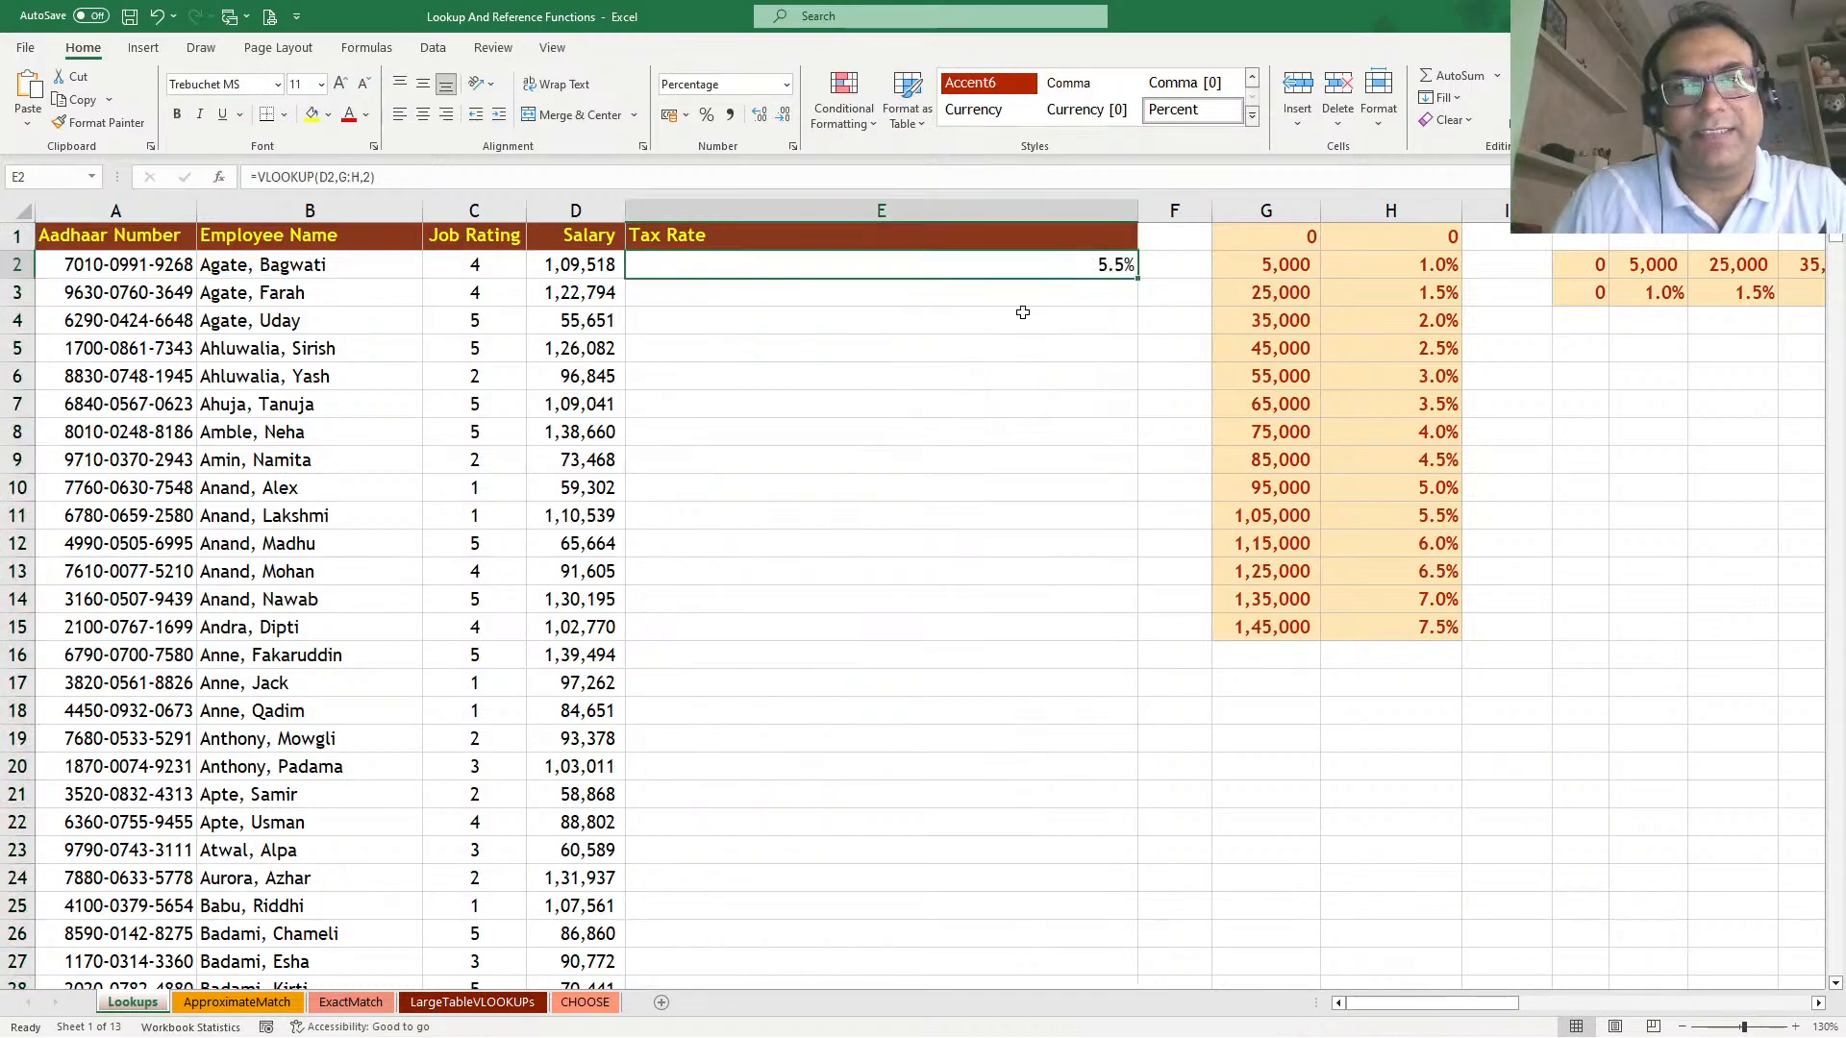
click(1292, 522)
click(1472, 522)
click(1000, 266)
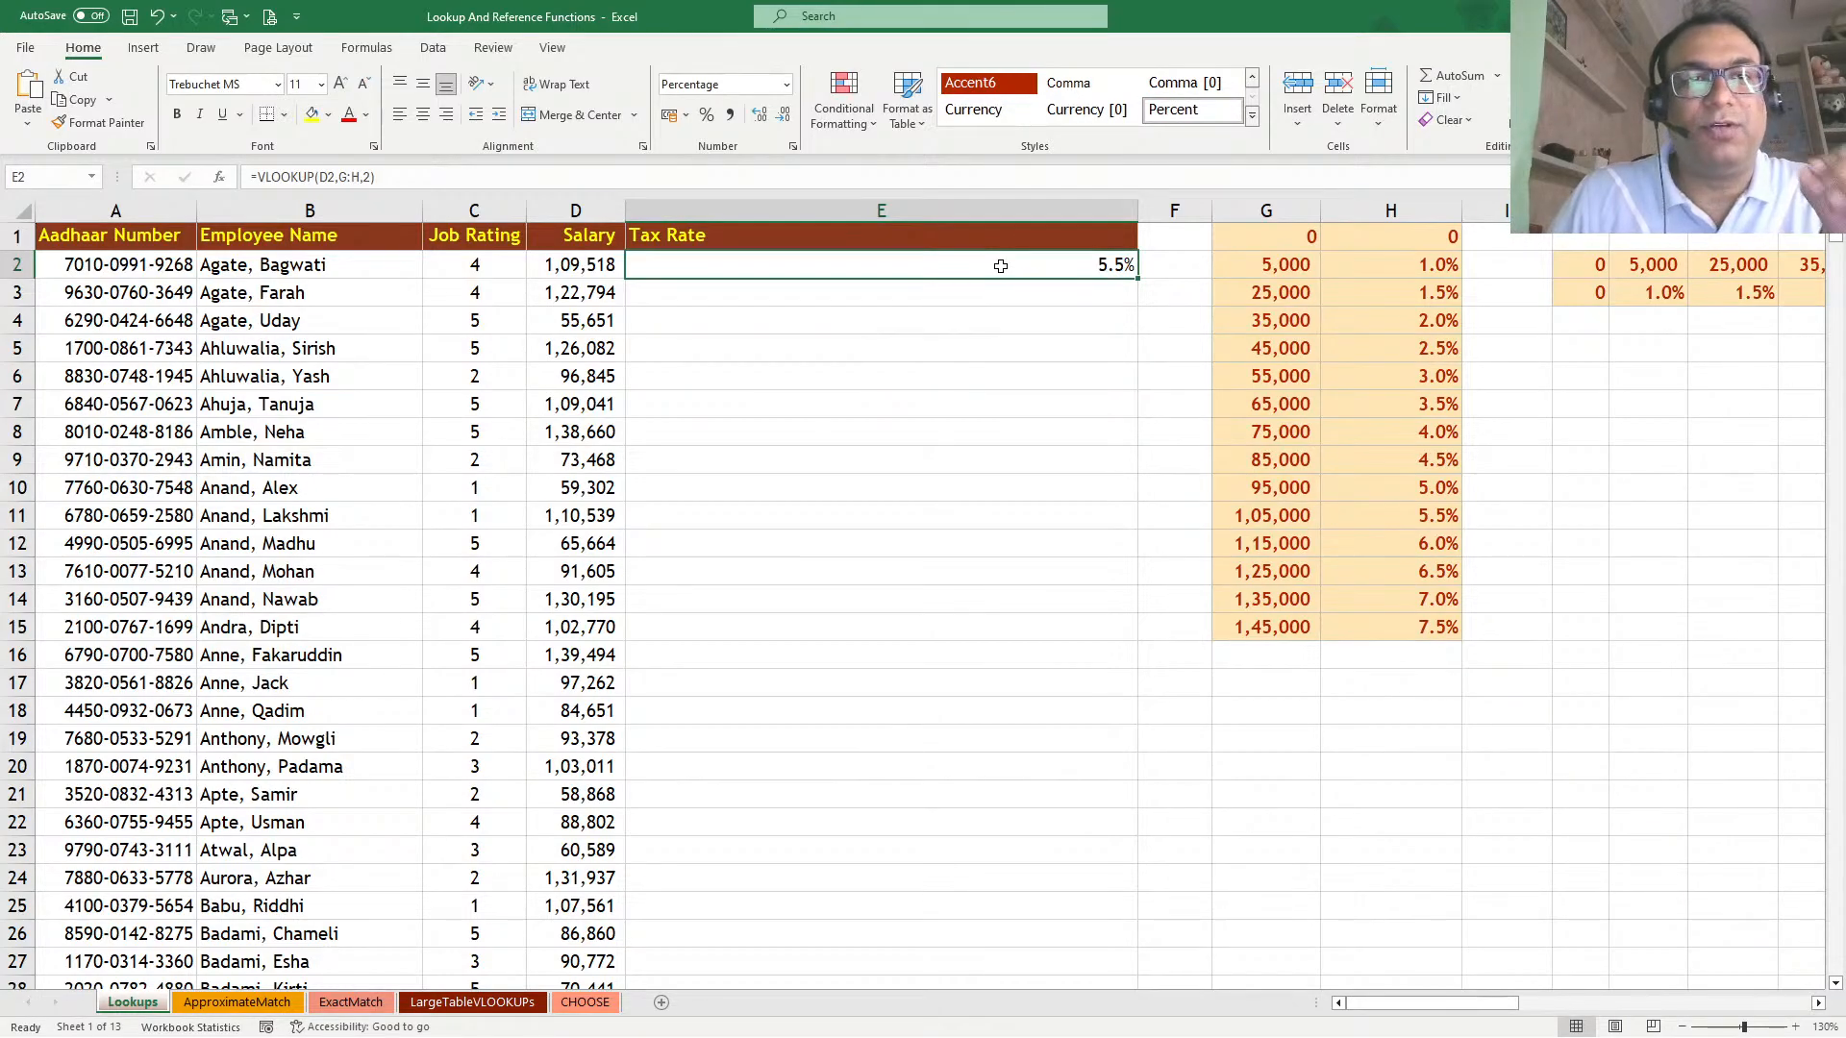
double_click(1138, 278)
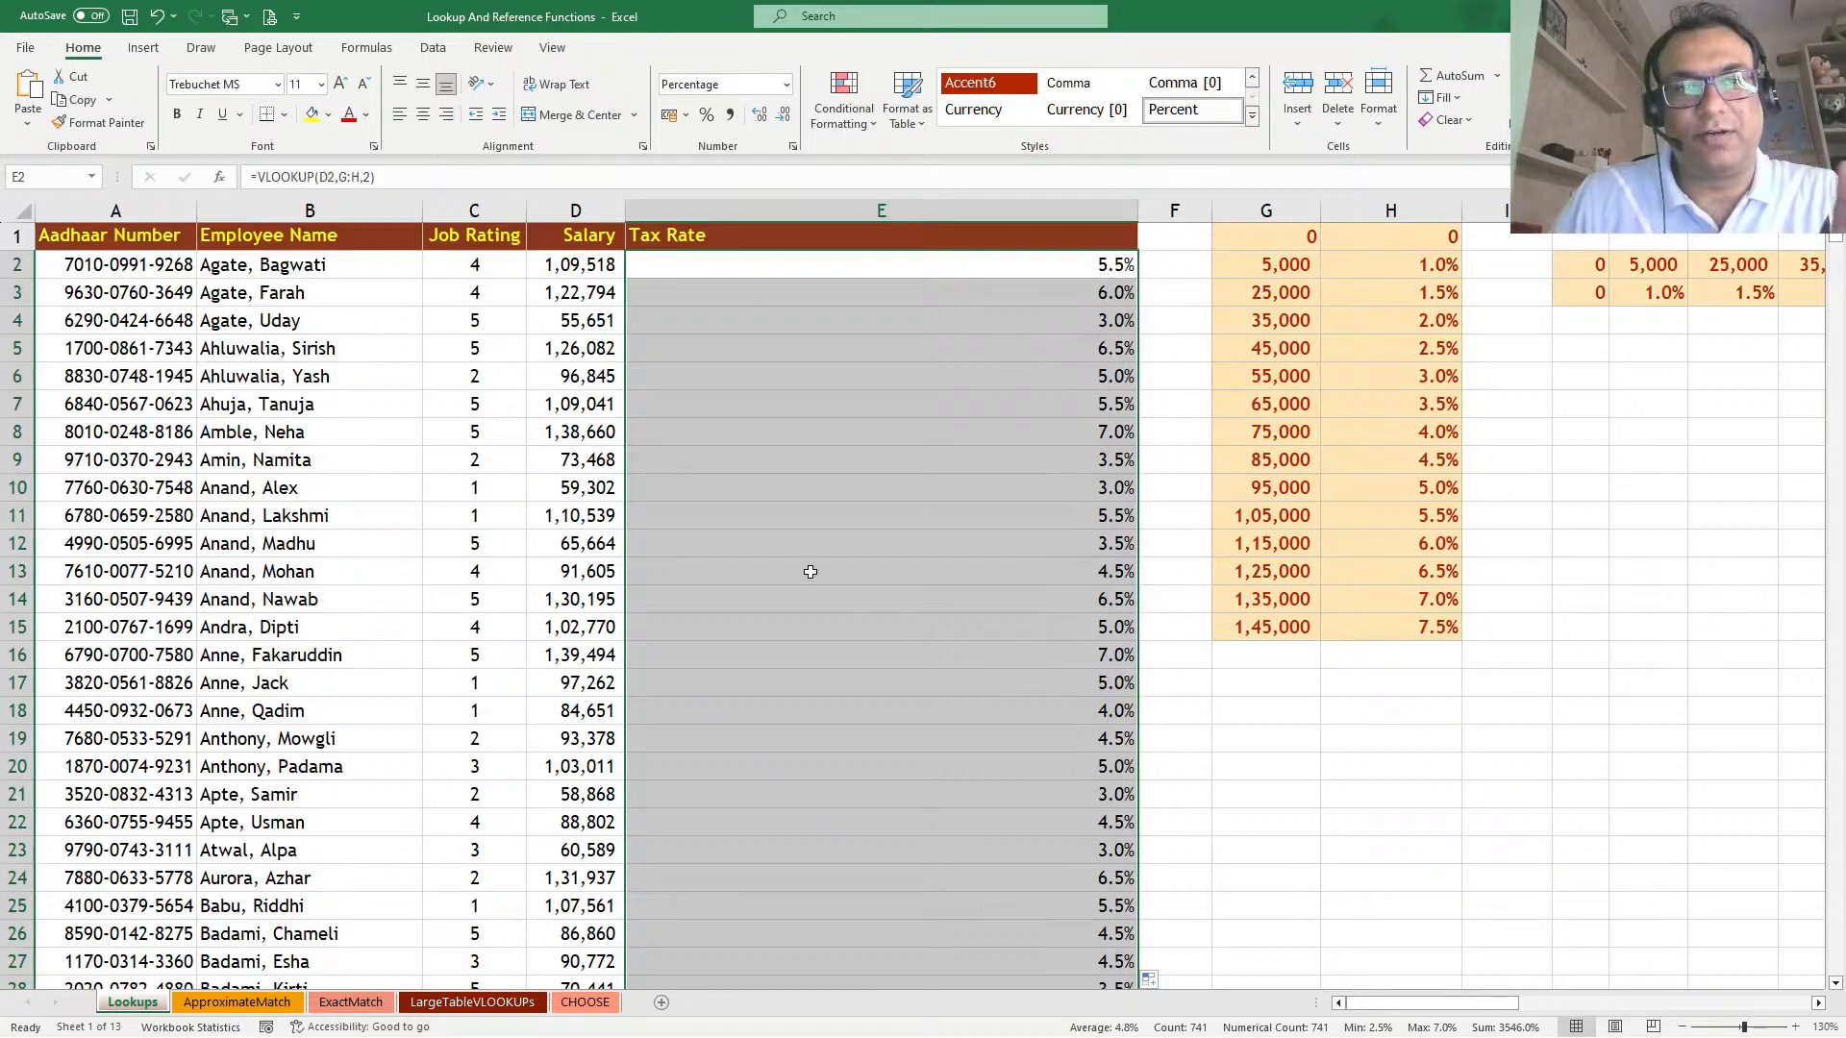
scroll(922, 346, down, 20)
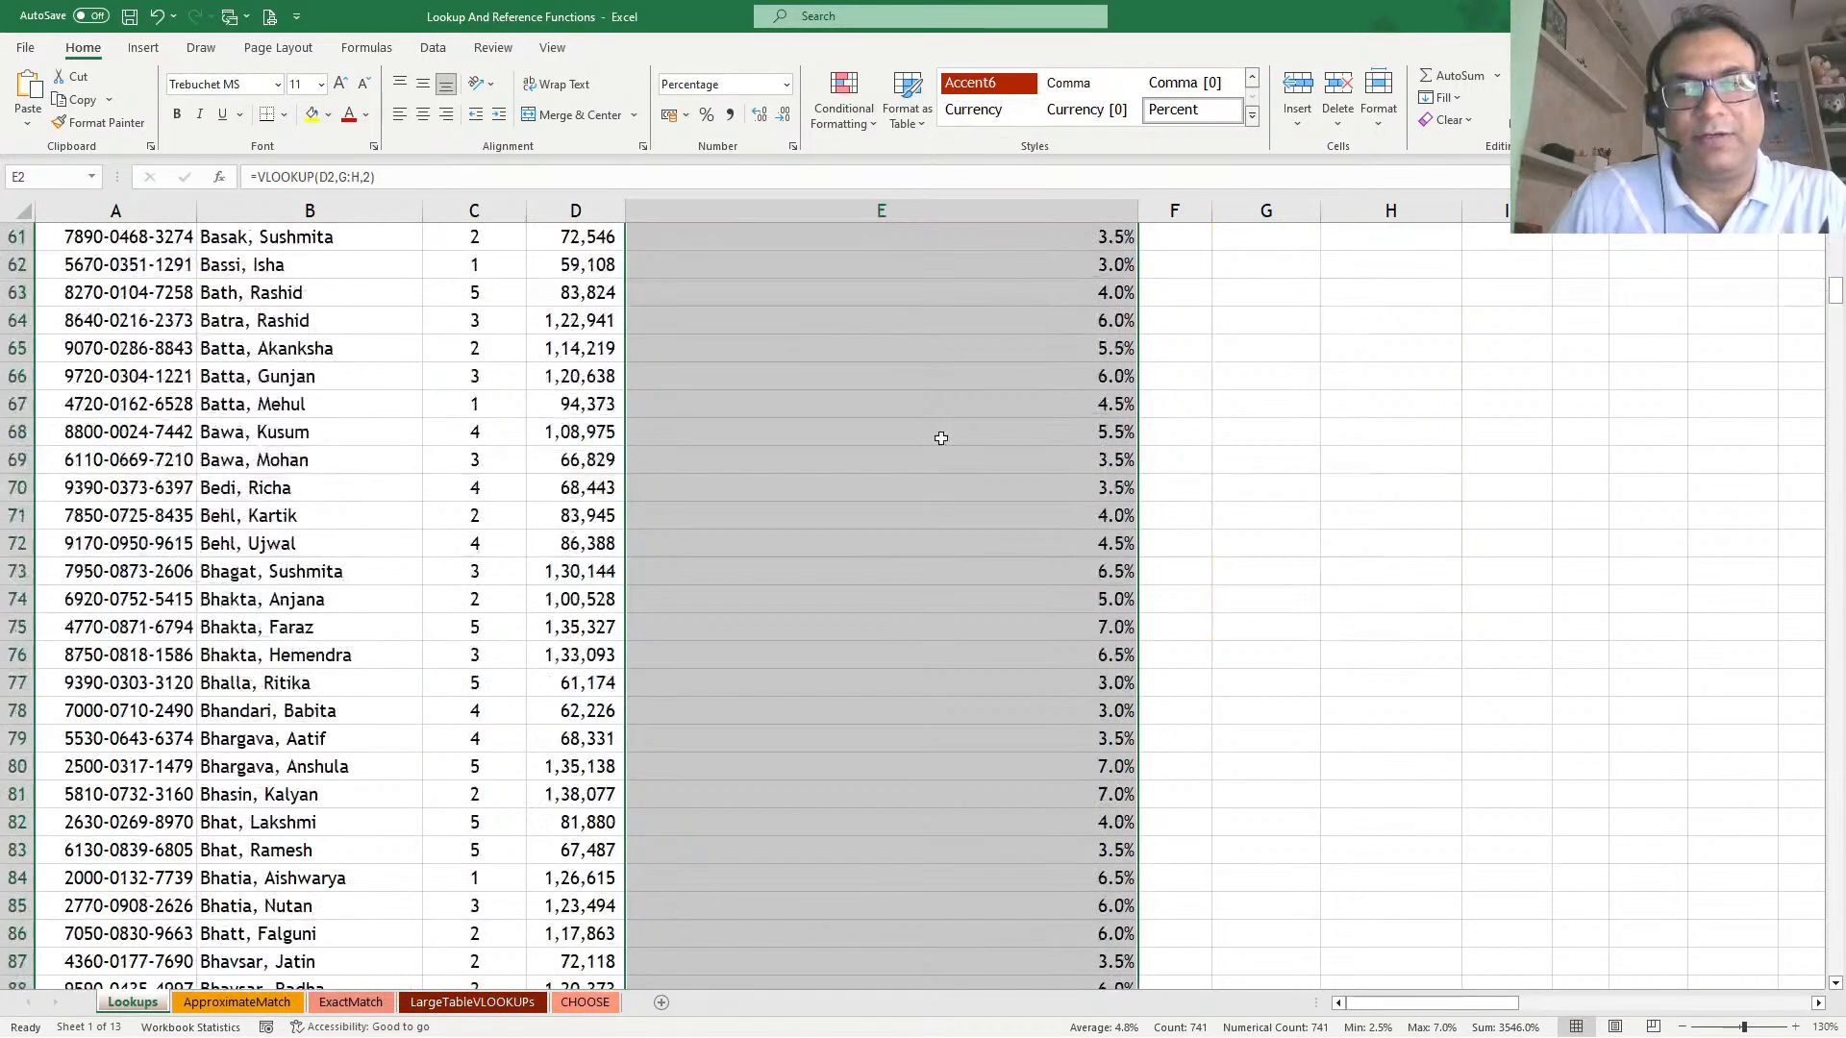
scroll(941, 438, down, 7)
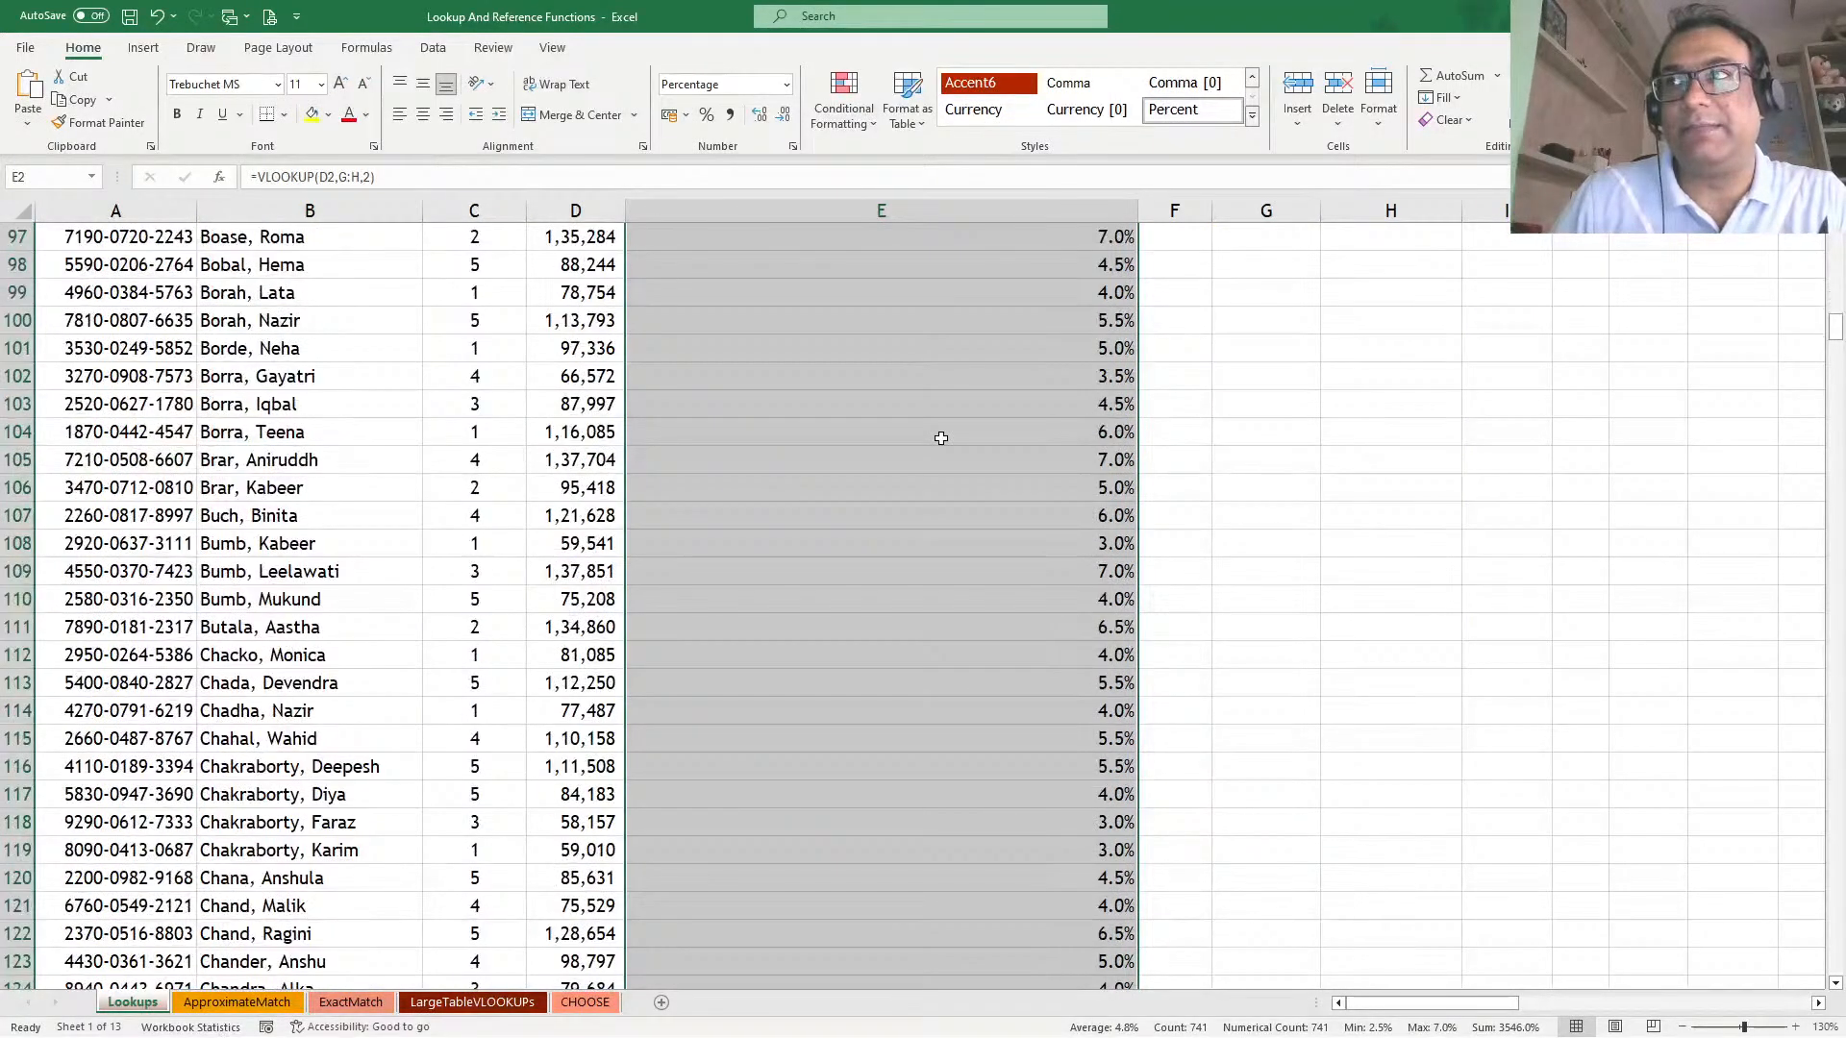
scroll(941, 438, up, 20)
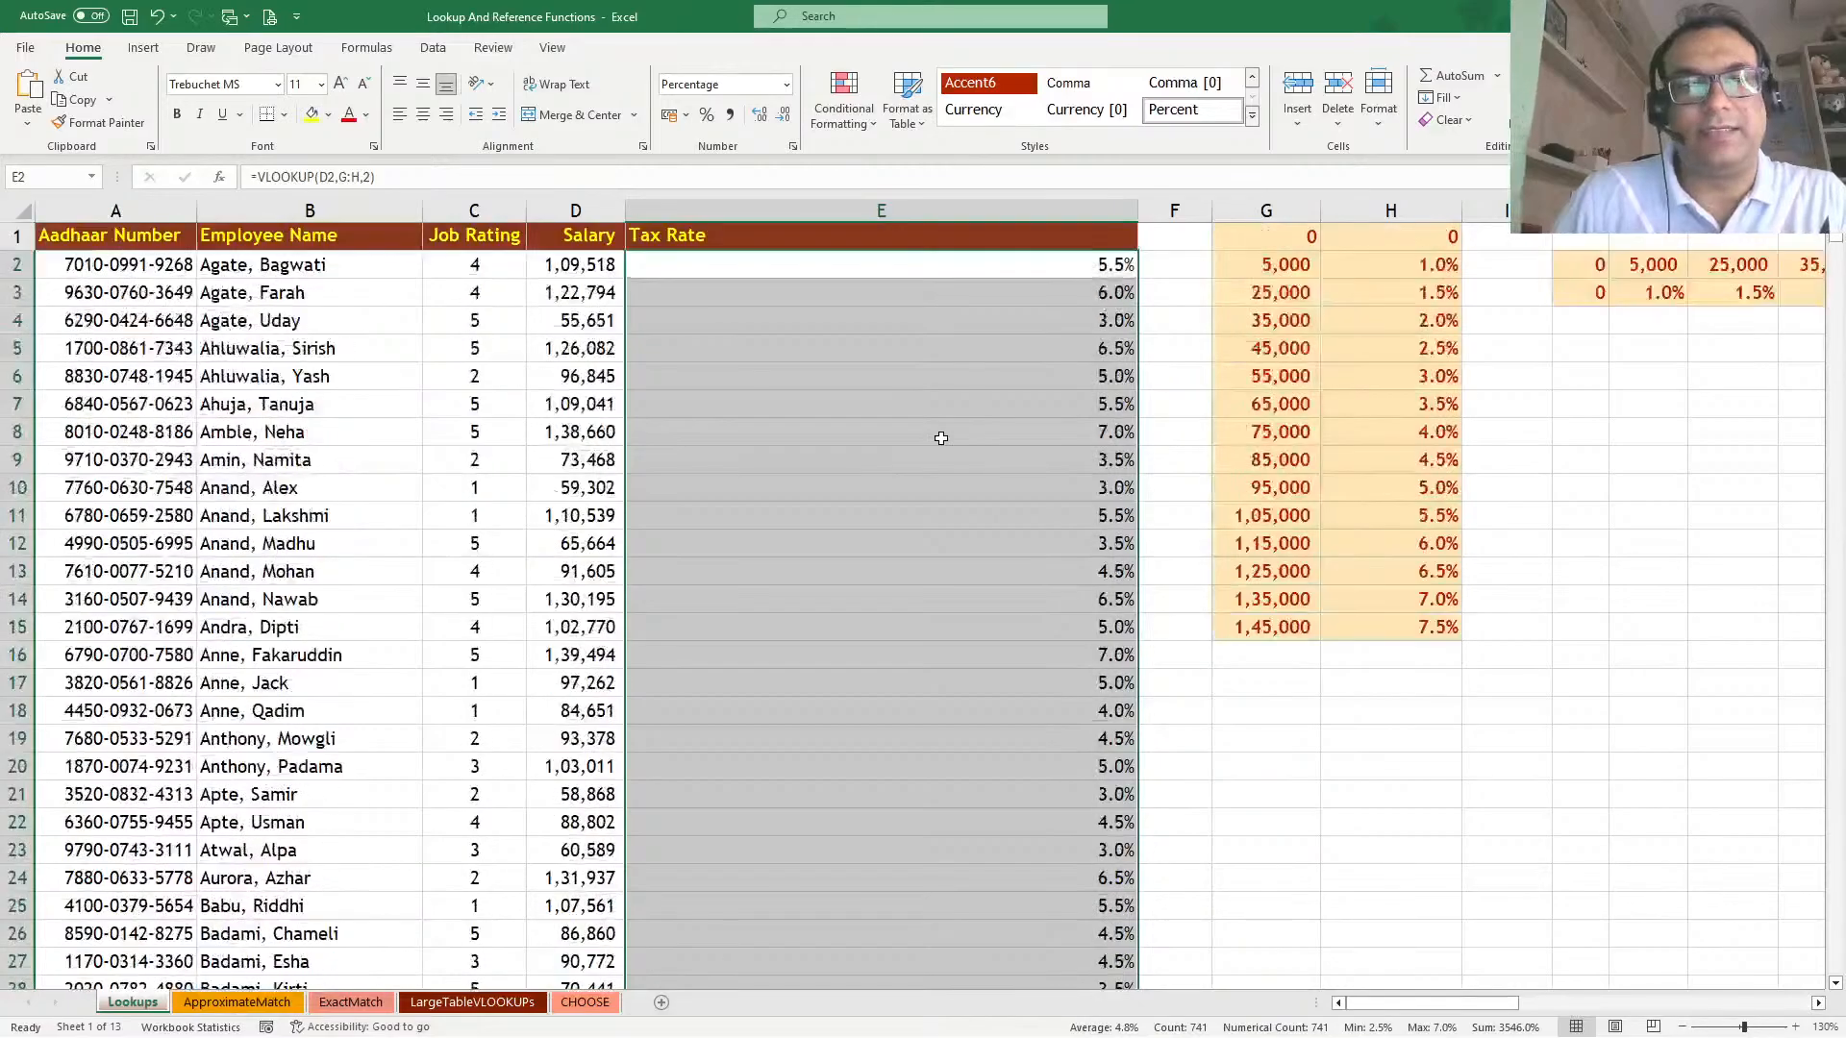
Compare the salary in D4 with the 55,000 and 65,000 brackets, and review the VLOOKUP formula in E2
click(582, 323)
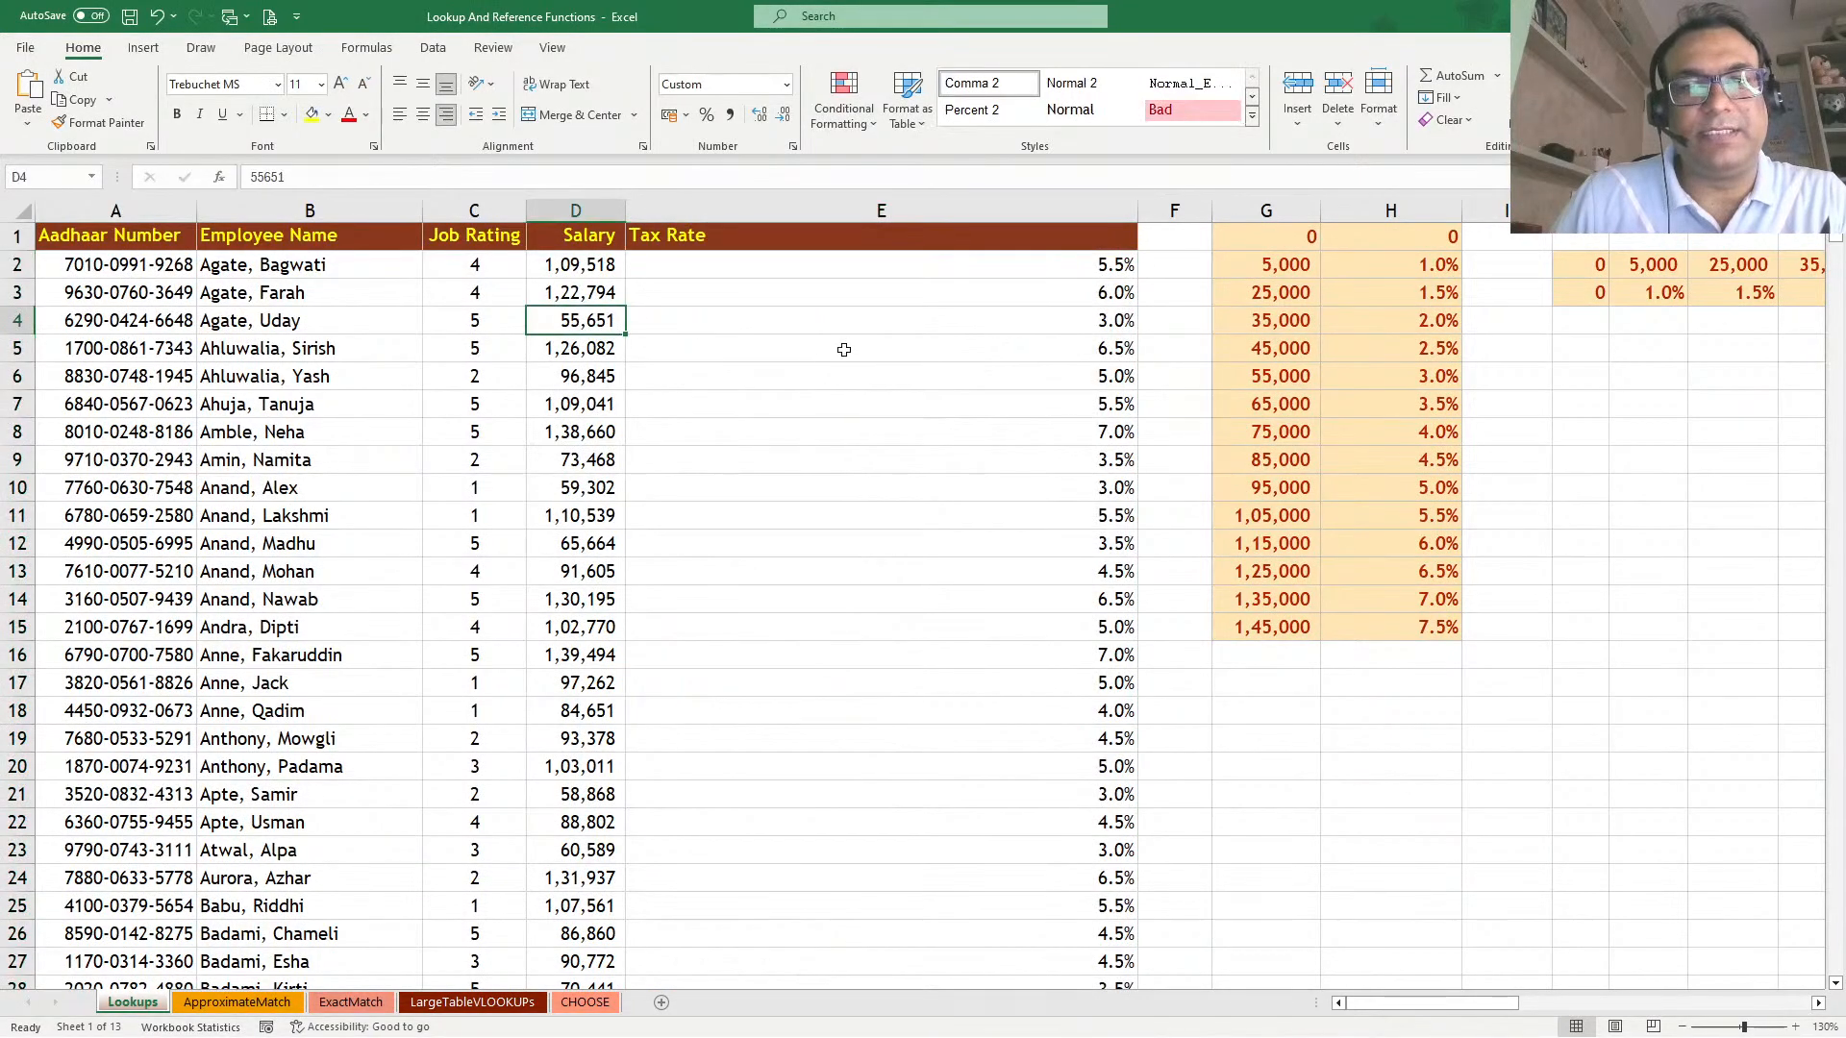
click(1288, 376)
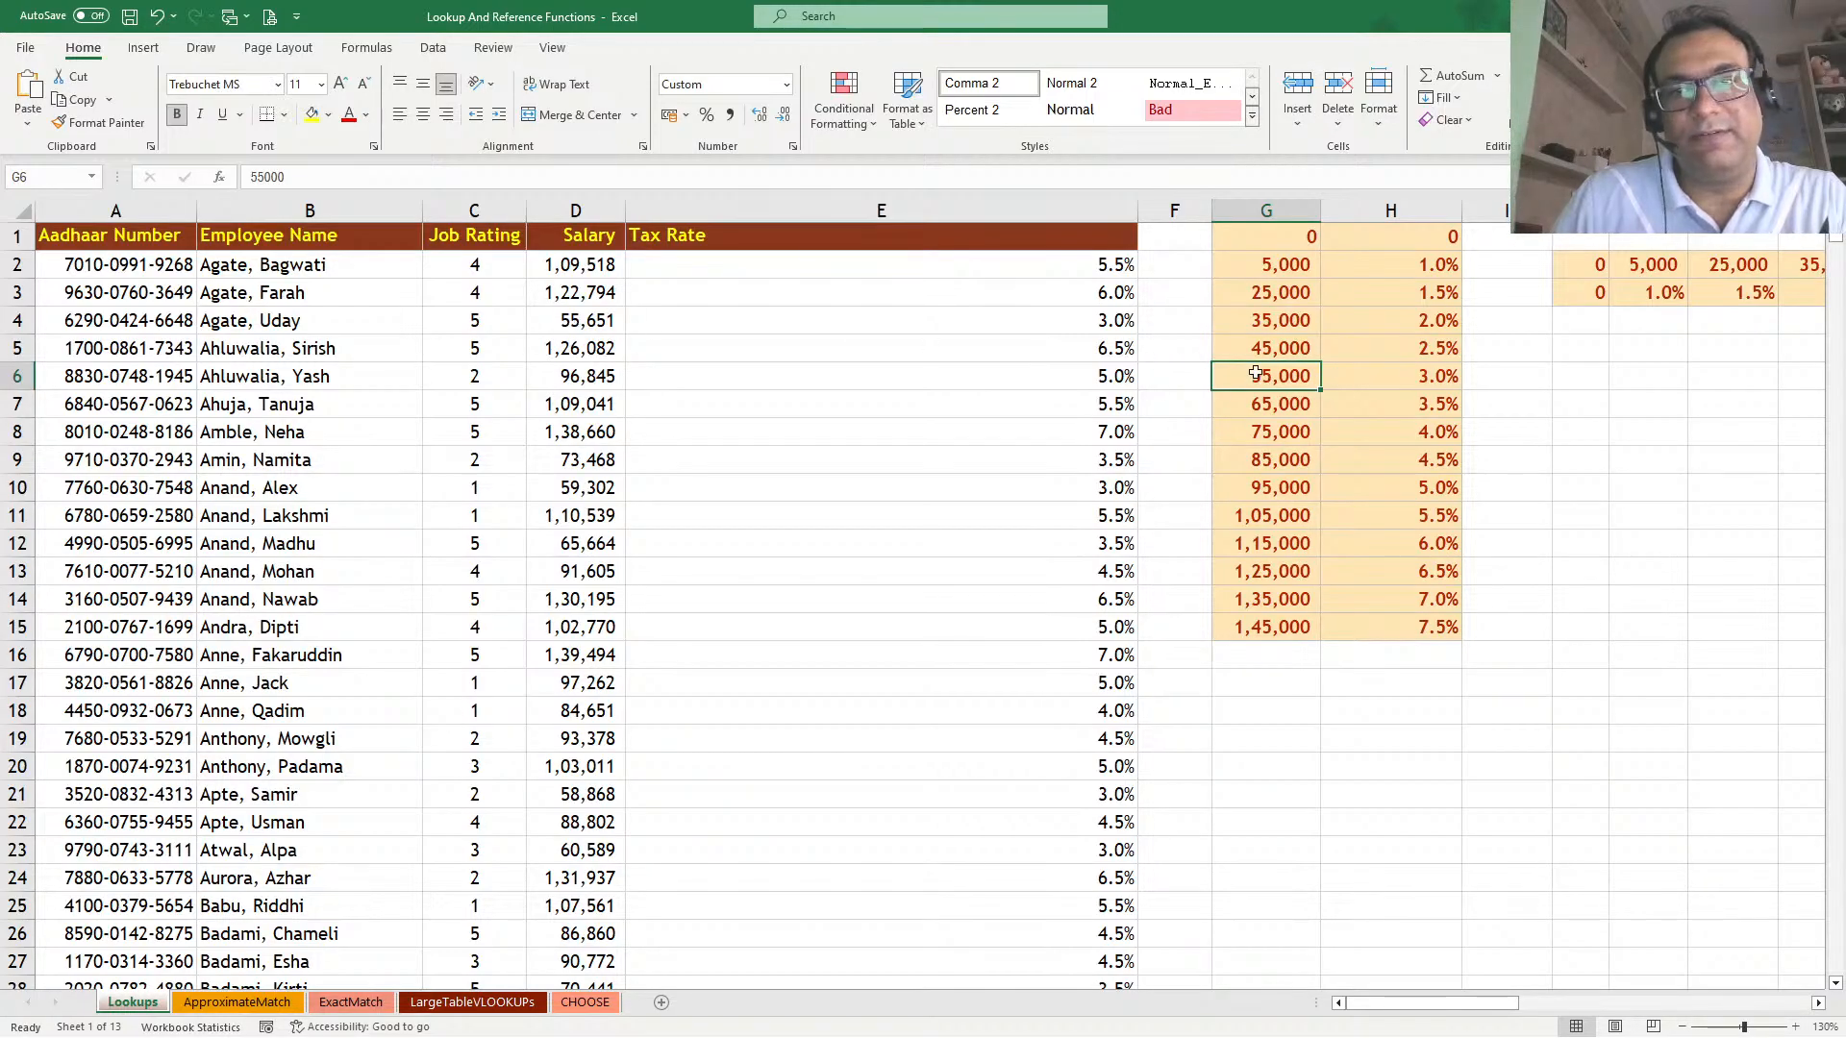
click(1291, 406)
click(1291, 379)
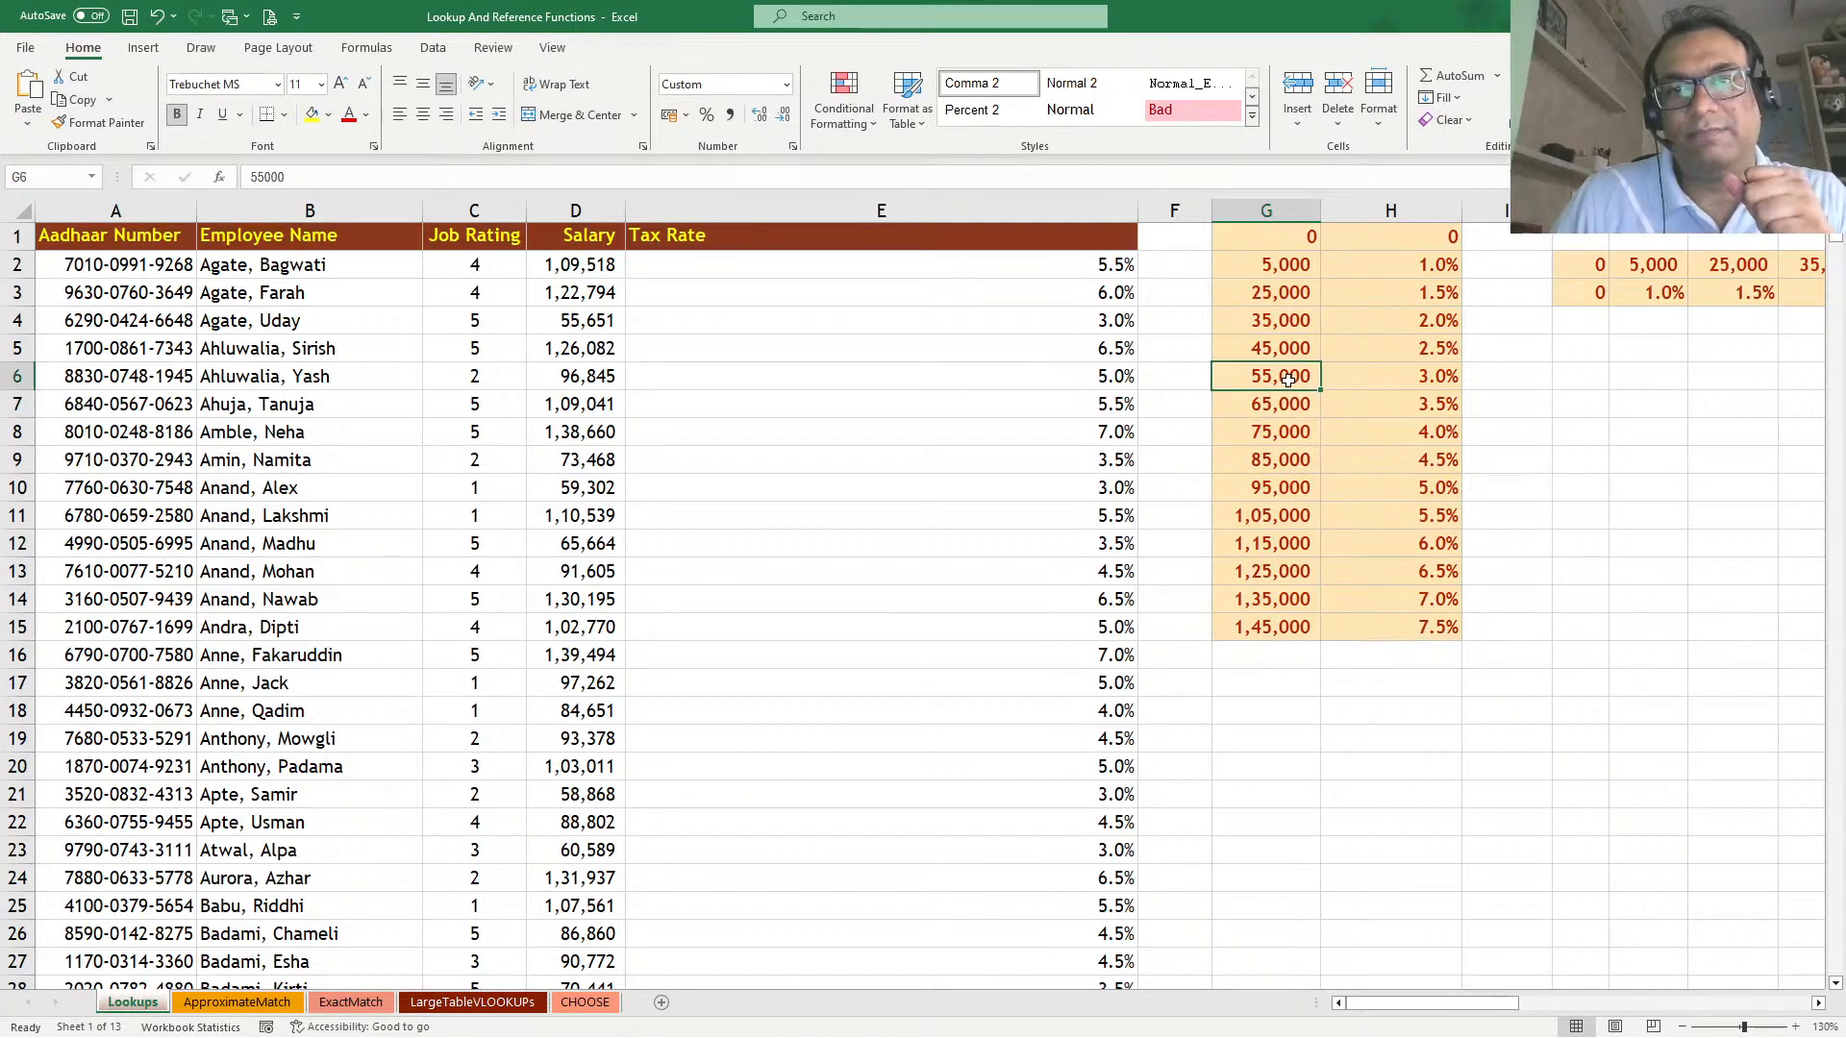
click(1288, 405)
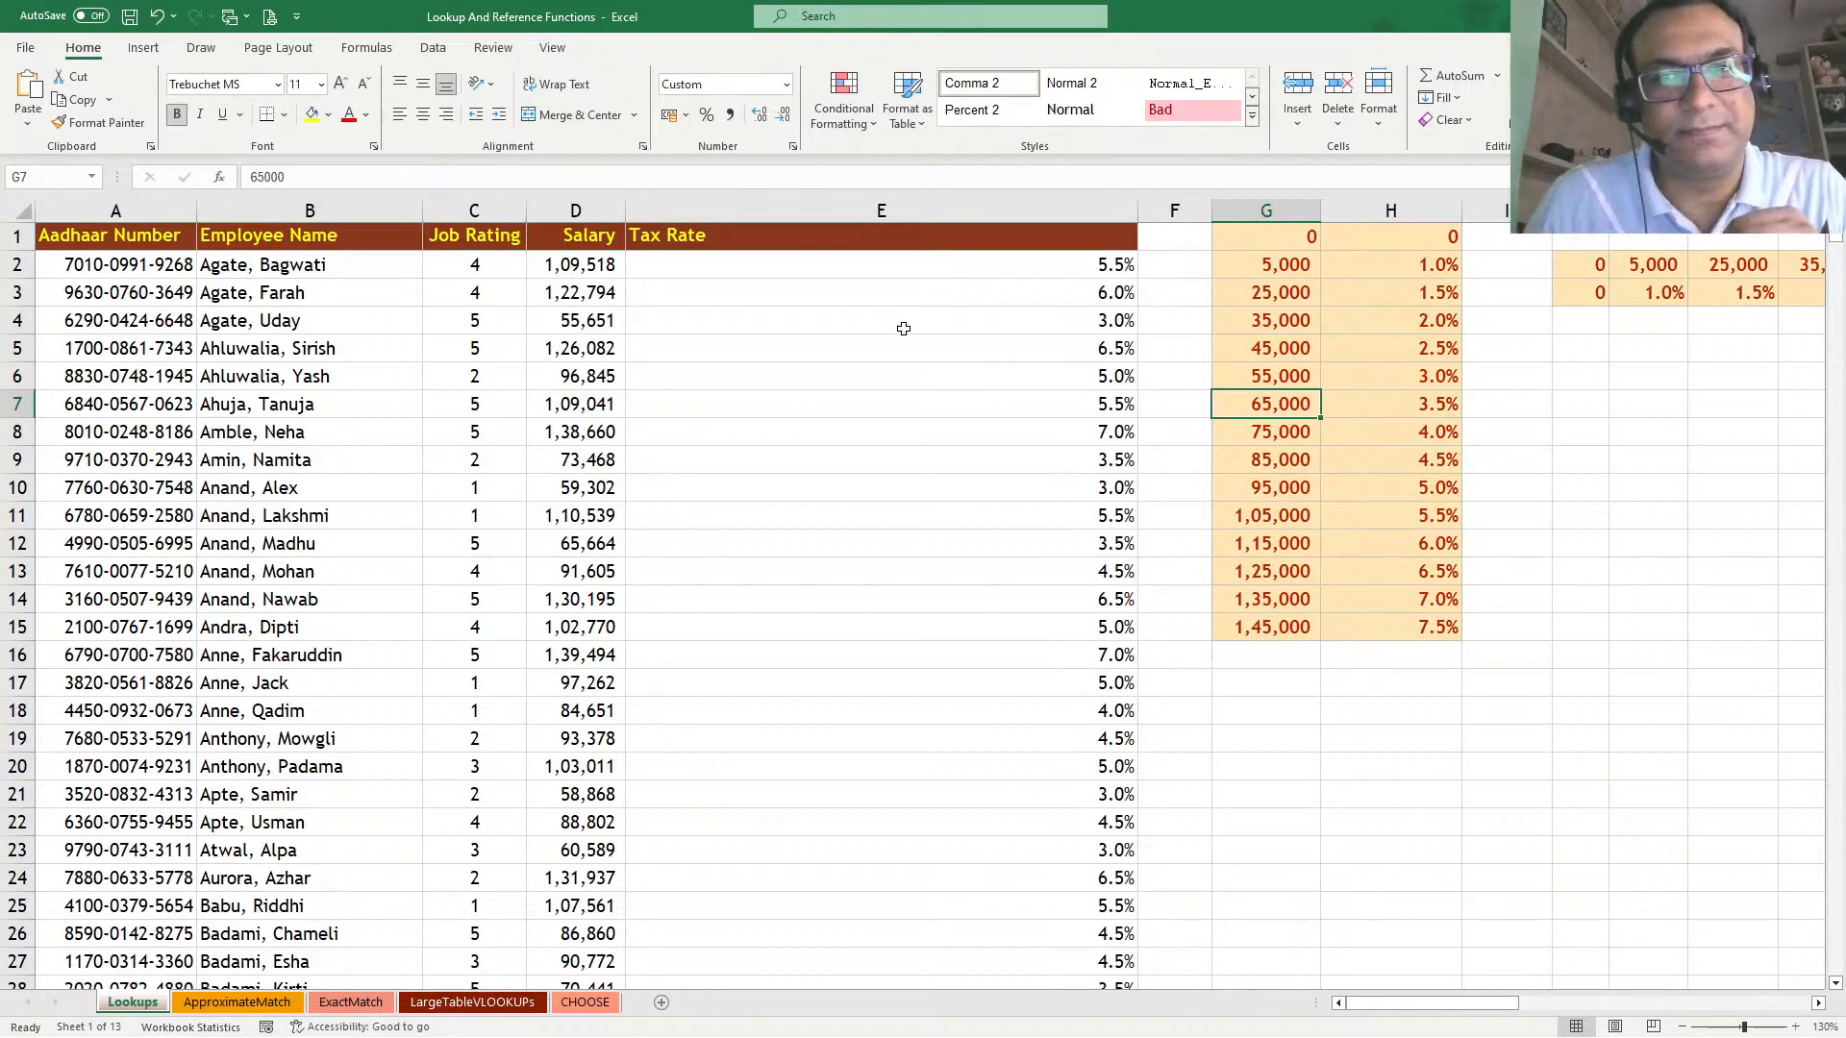
click(882, 296)
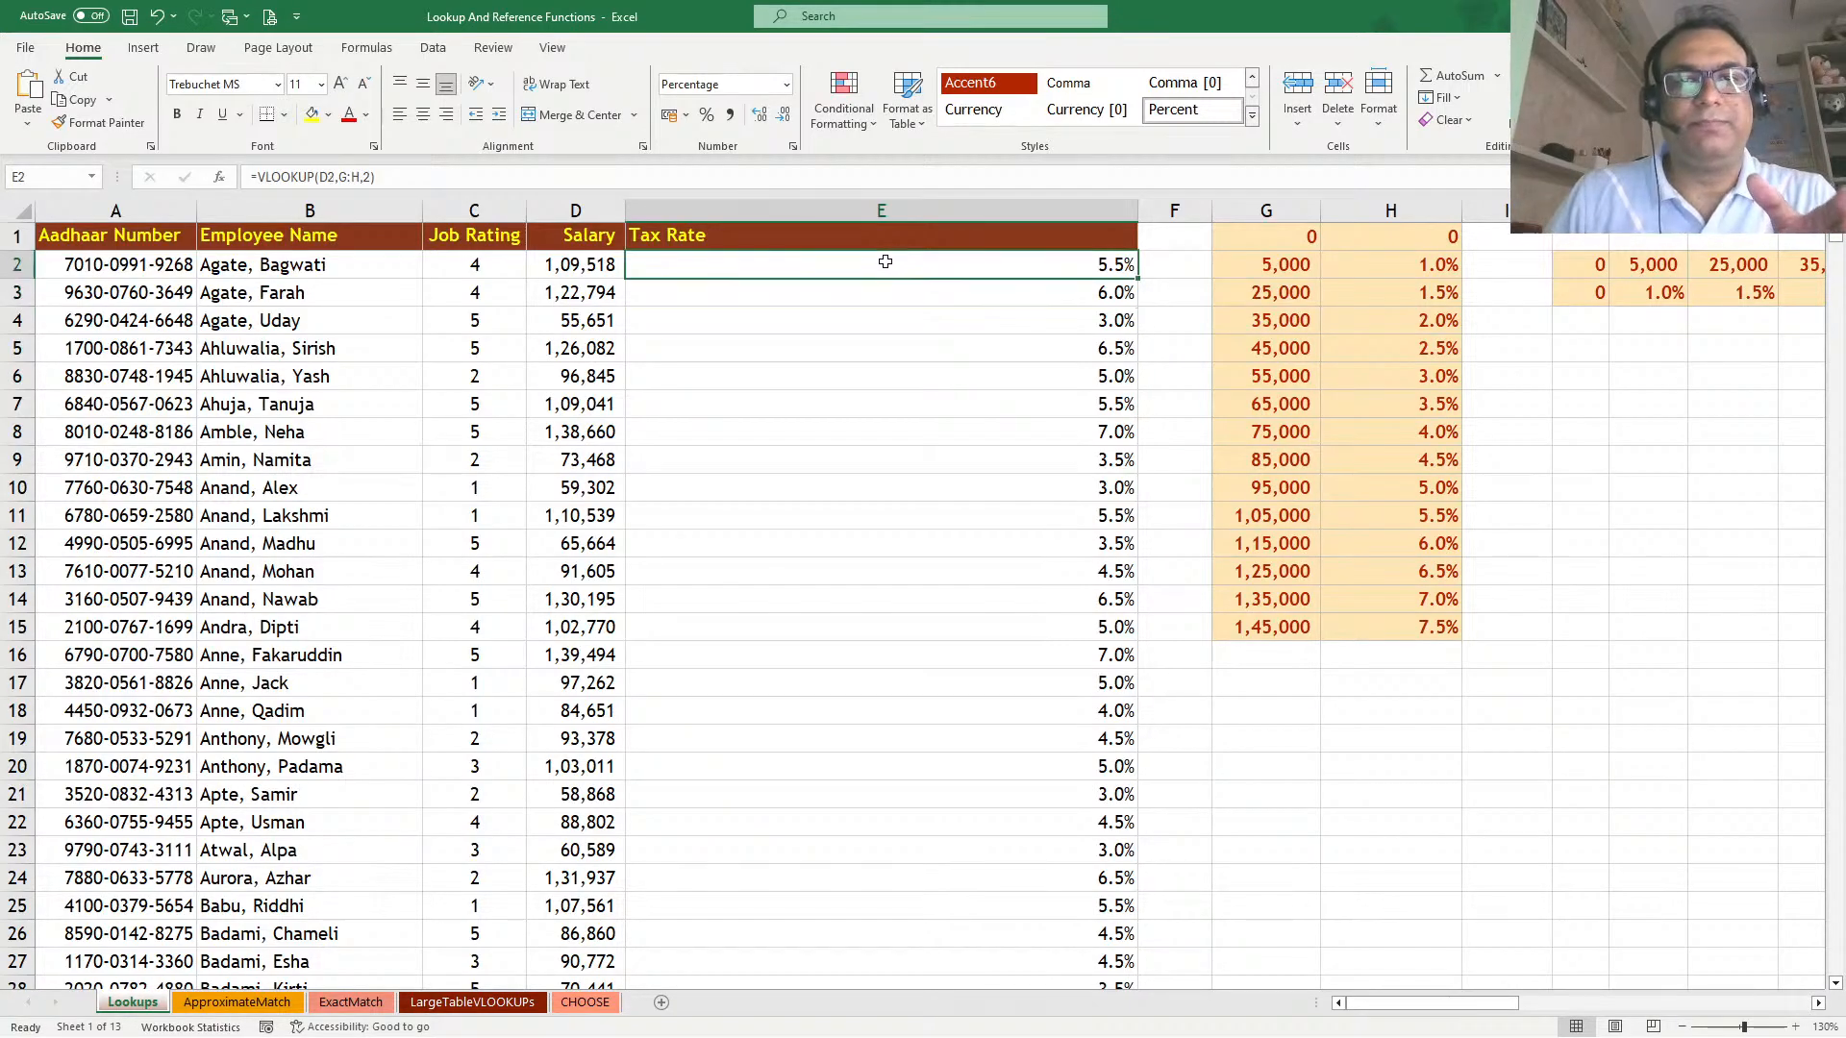
double_click(885, 264)
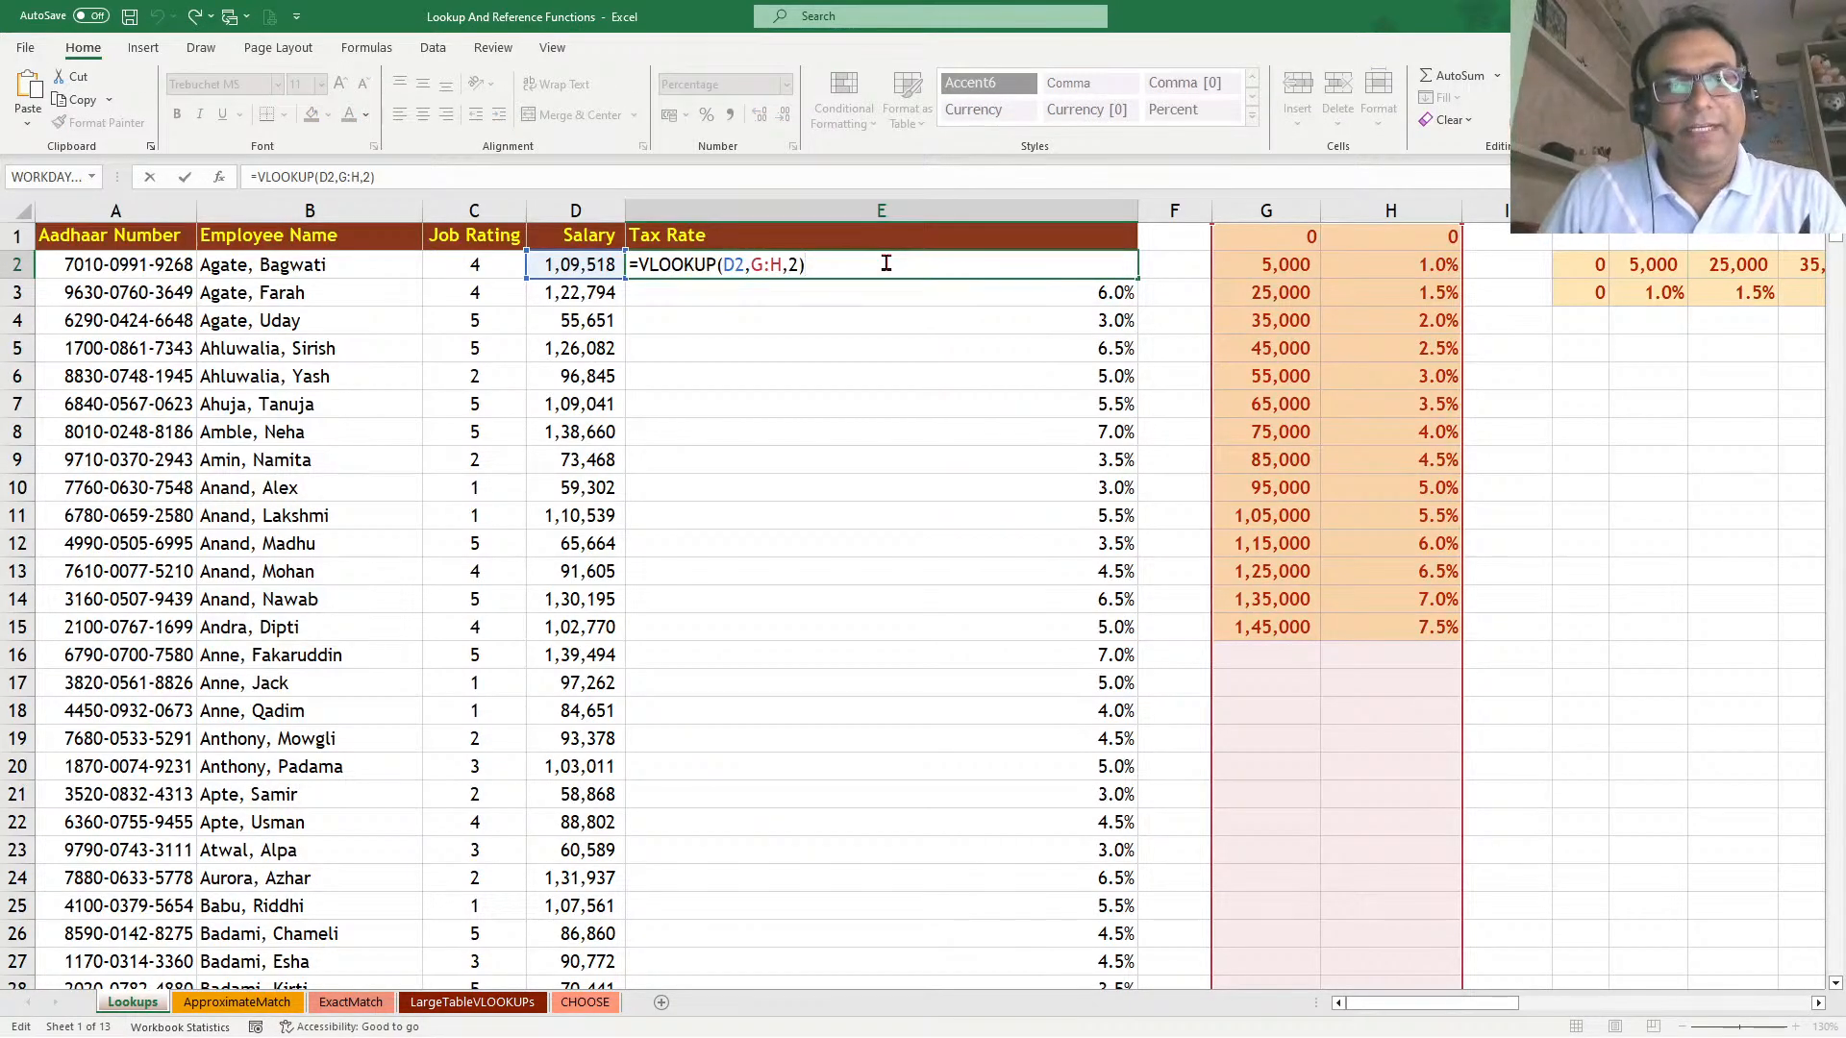
key(Escape)
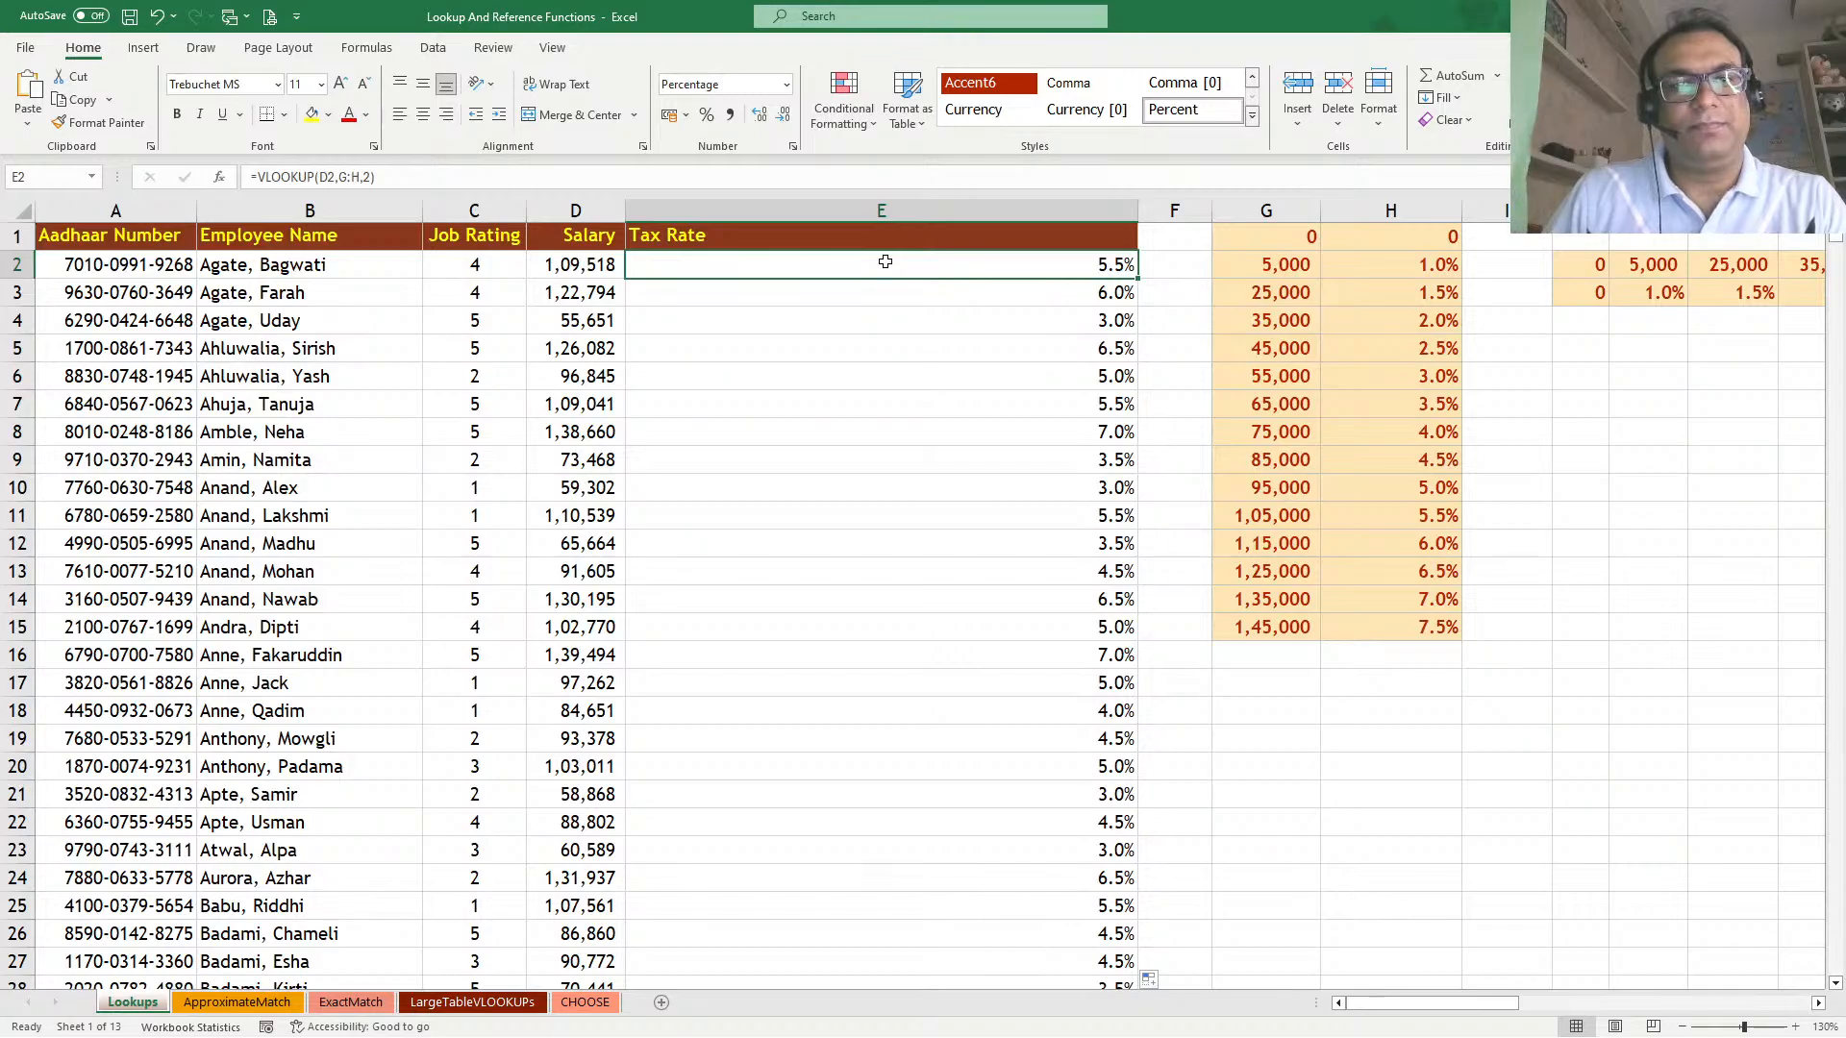
Clear all VLOOKUP formulas from the Tax Rate column below its header and reselect E2
key(ctrl+shift+Down)
key(Delete)
key(ctrl+BackSpace)
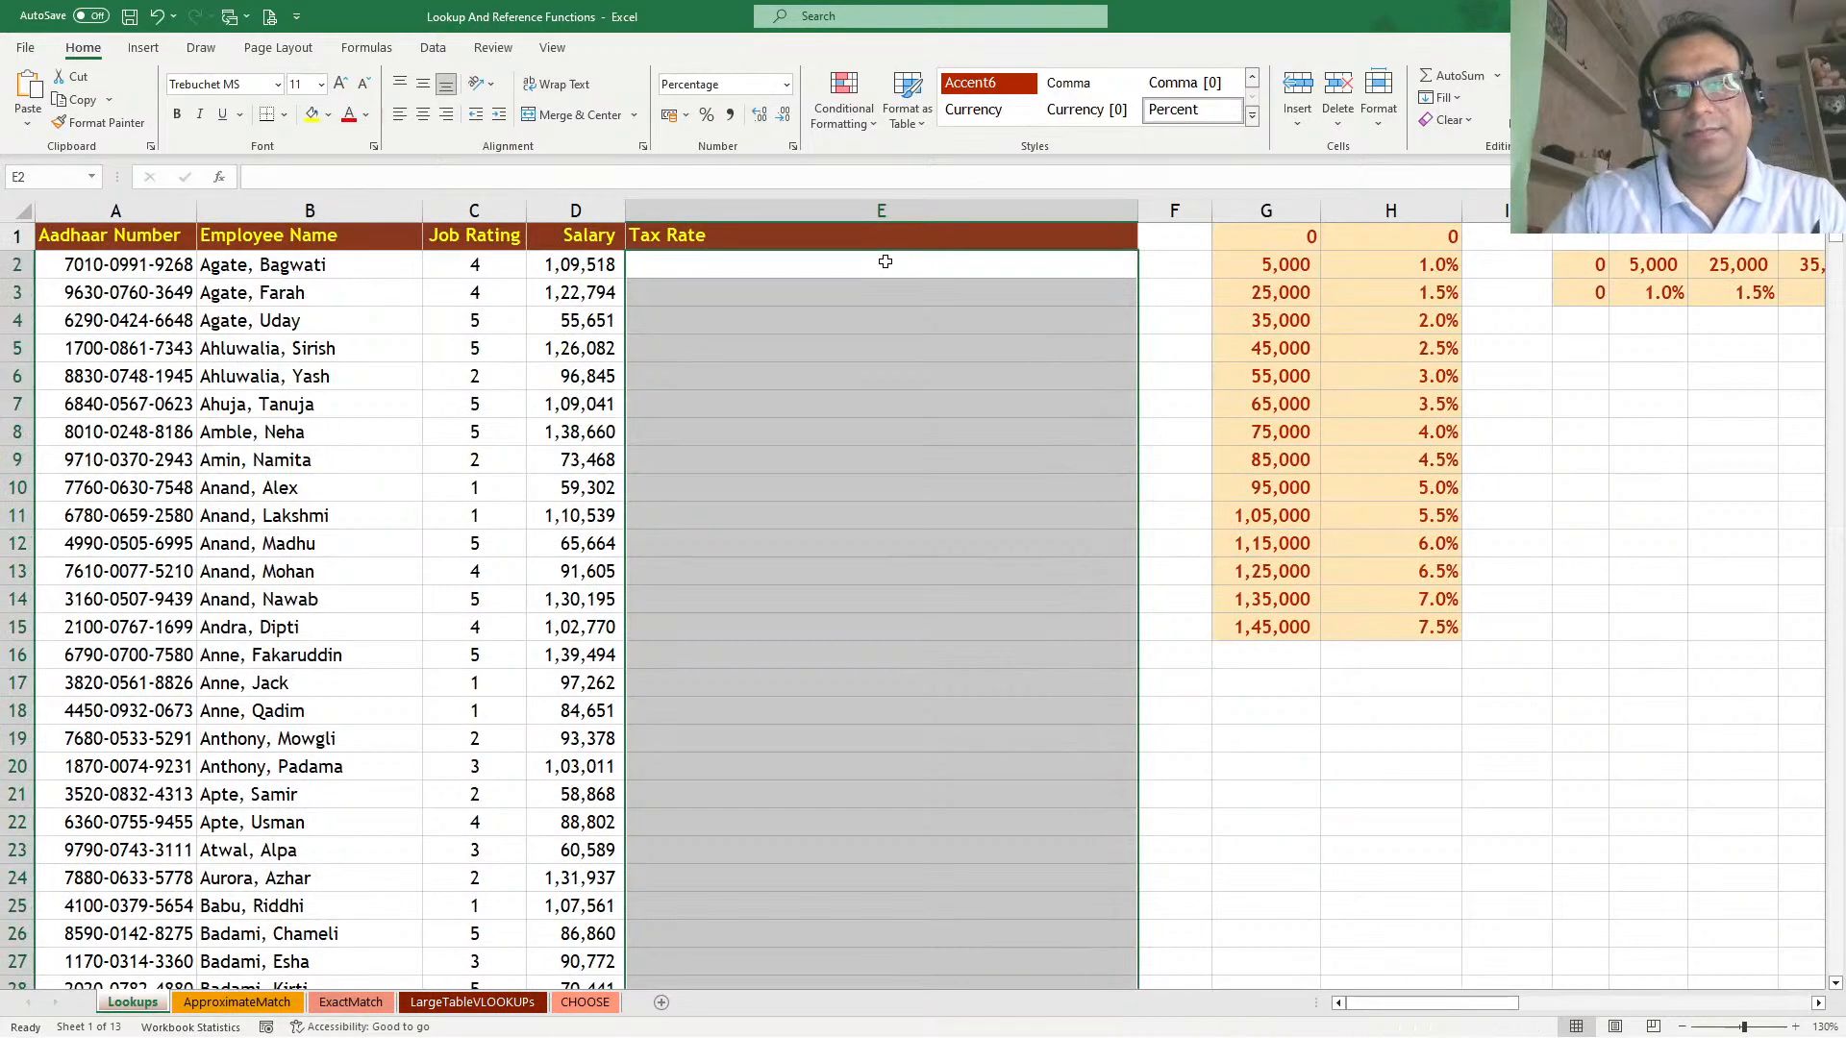
click(885, 261)
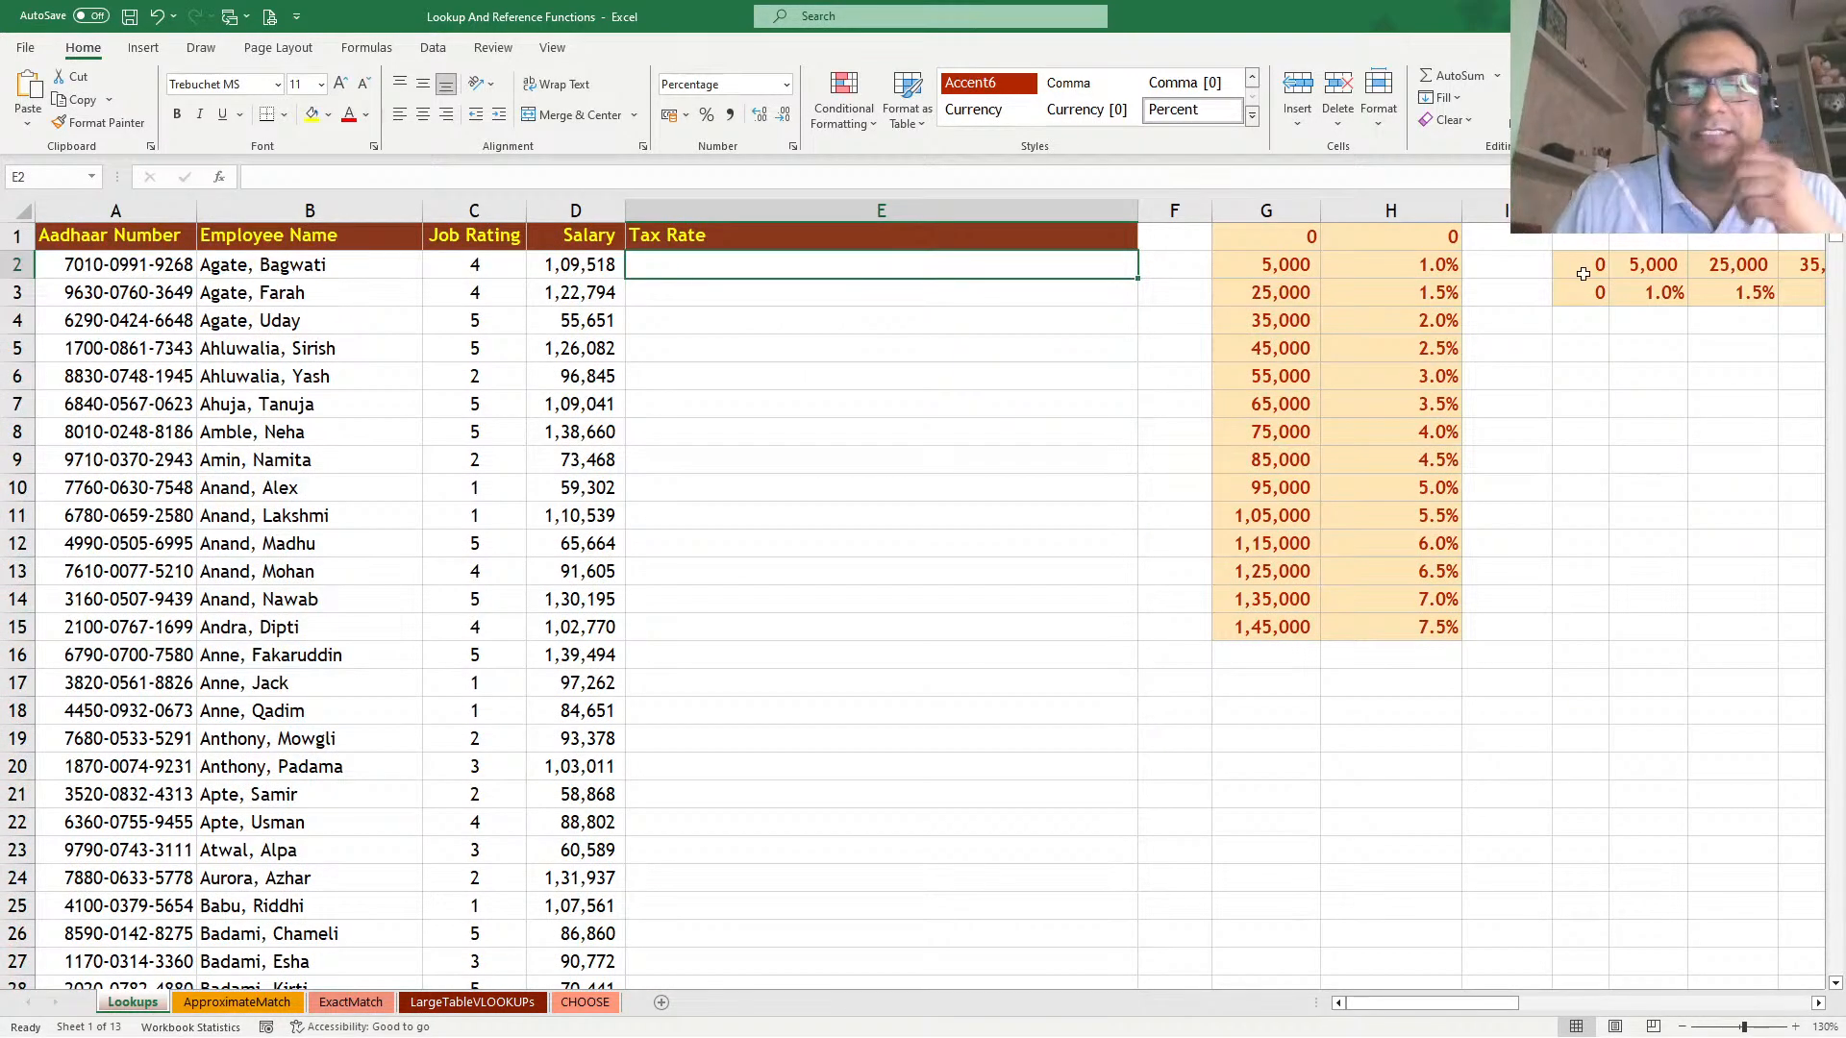
Start an HLOOKUP formula in E2 with the salary in D2 as its lookup value
drag(1472, 1003, 1614, 1011)
drag(1492, 1016, 1417, 1016)
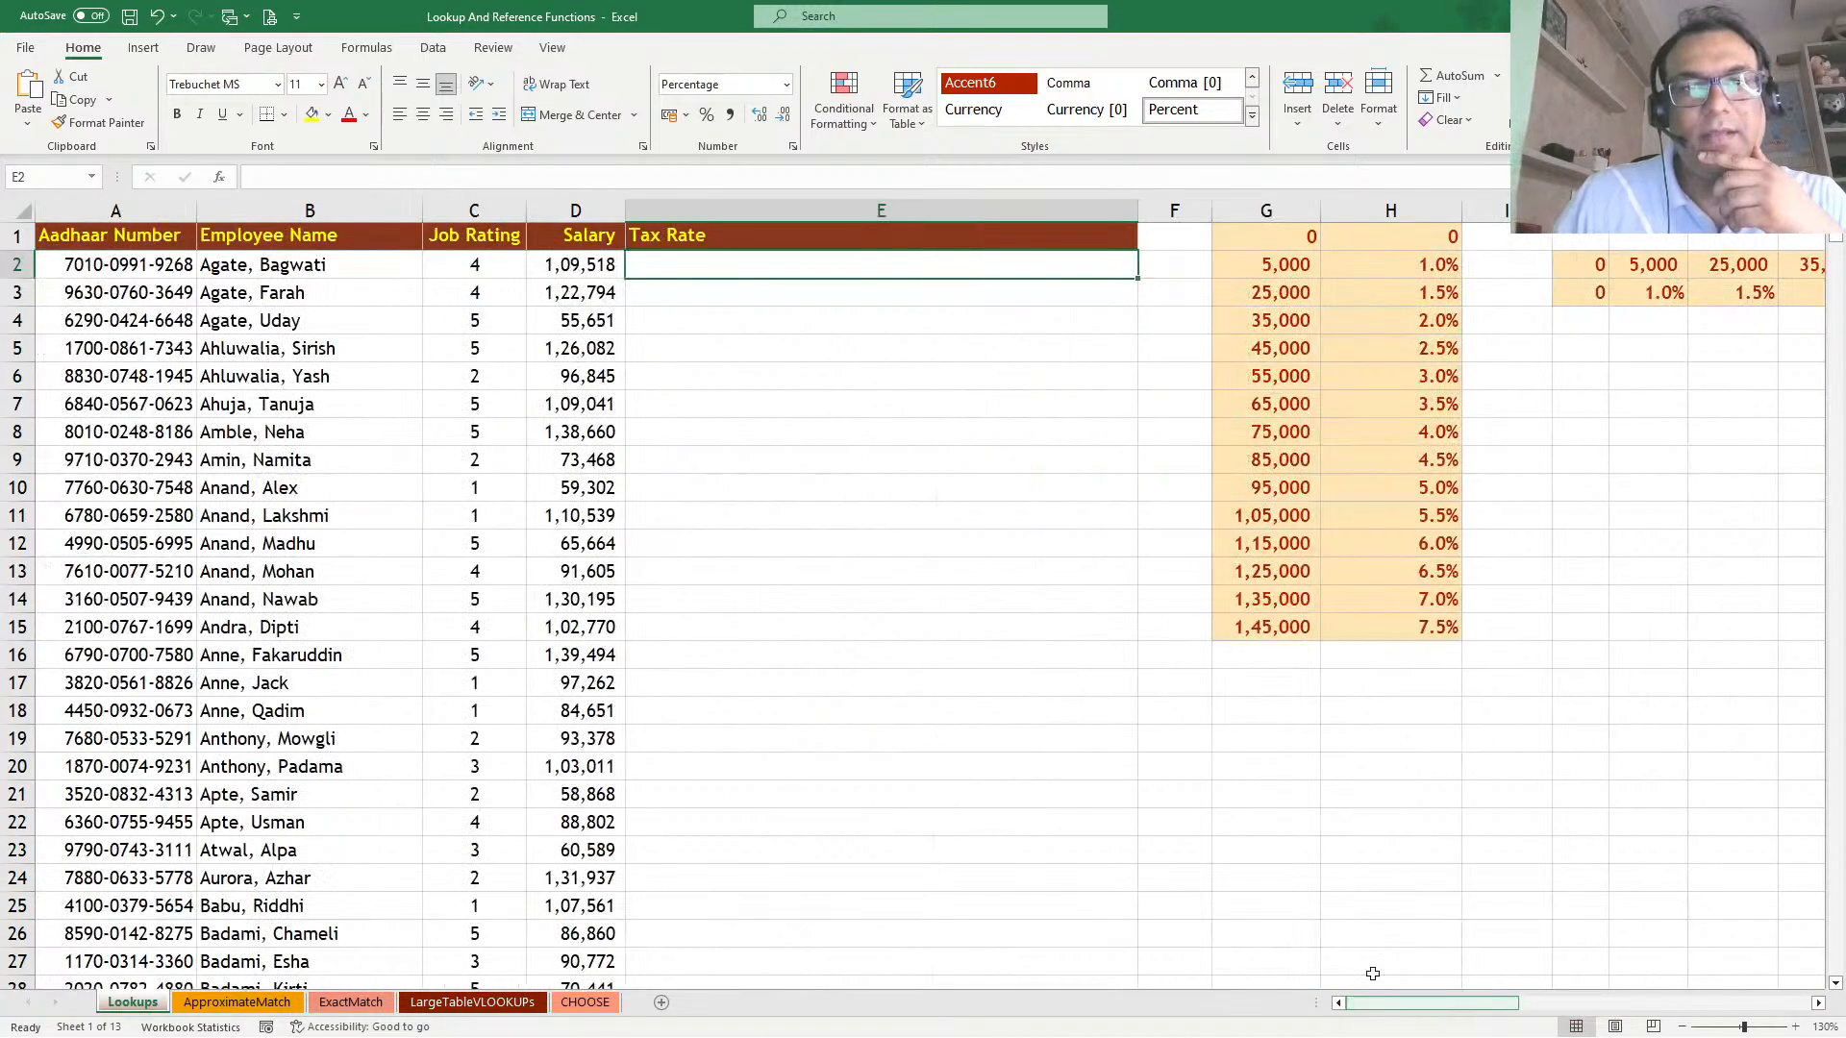
double_click(885, 270)
text(=hloo)
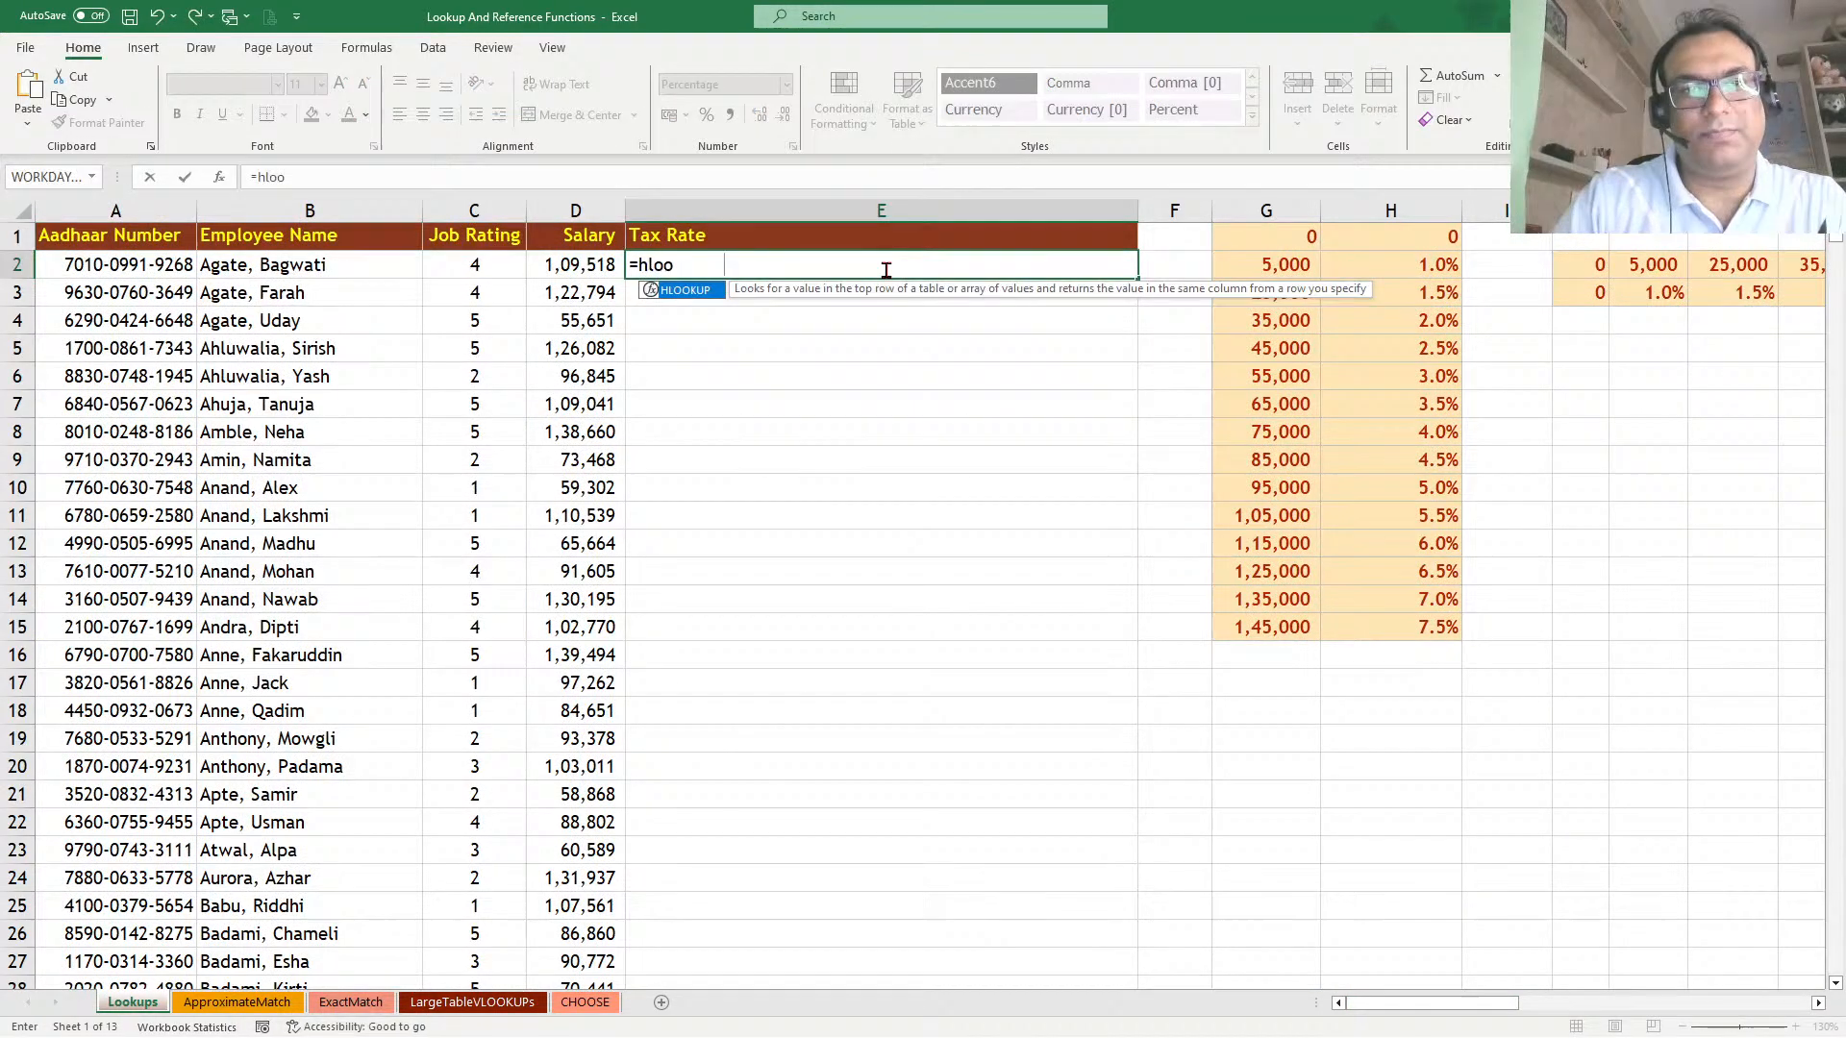
key(Tab)
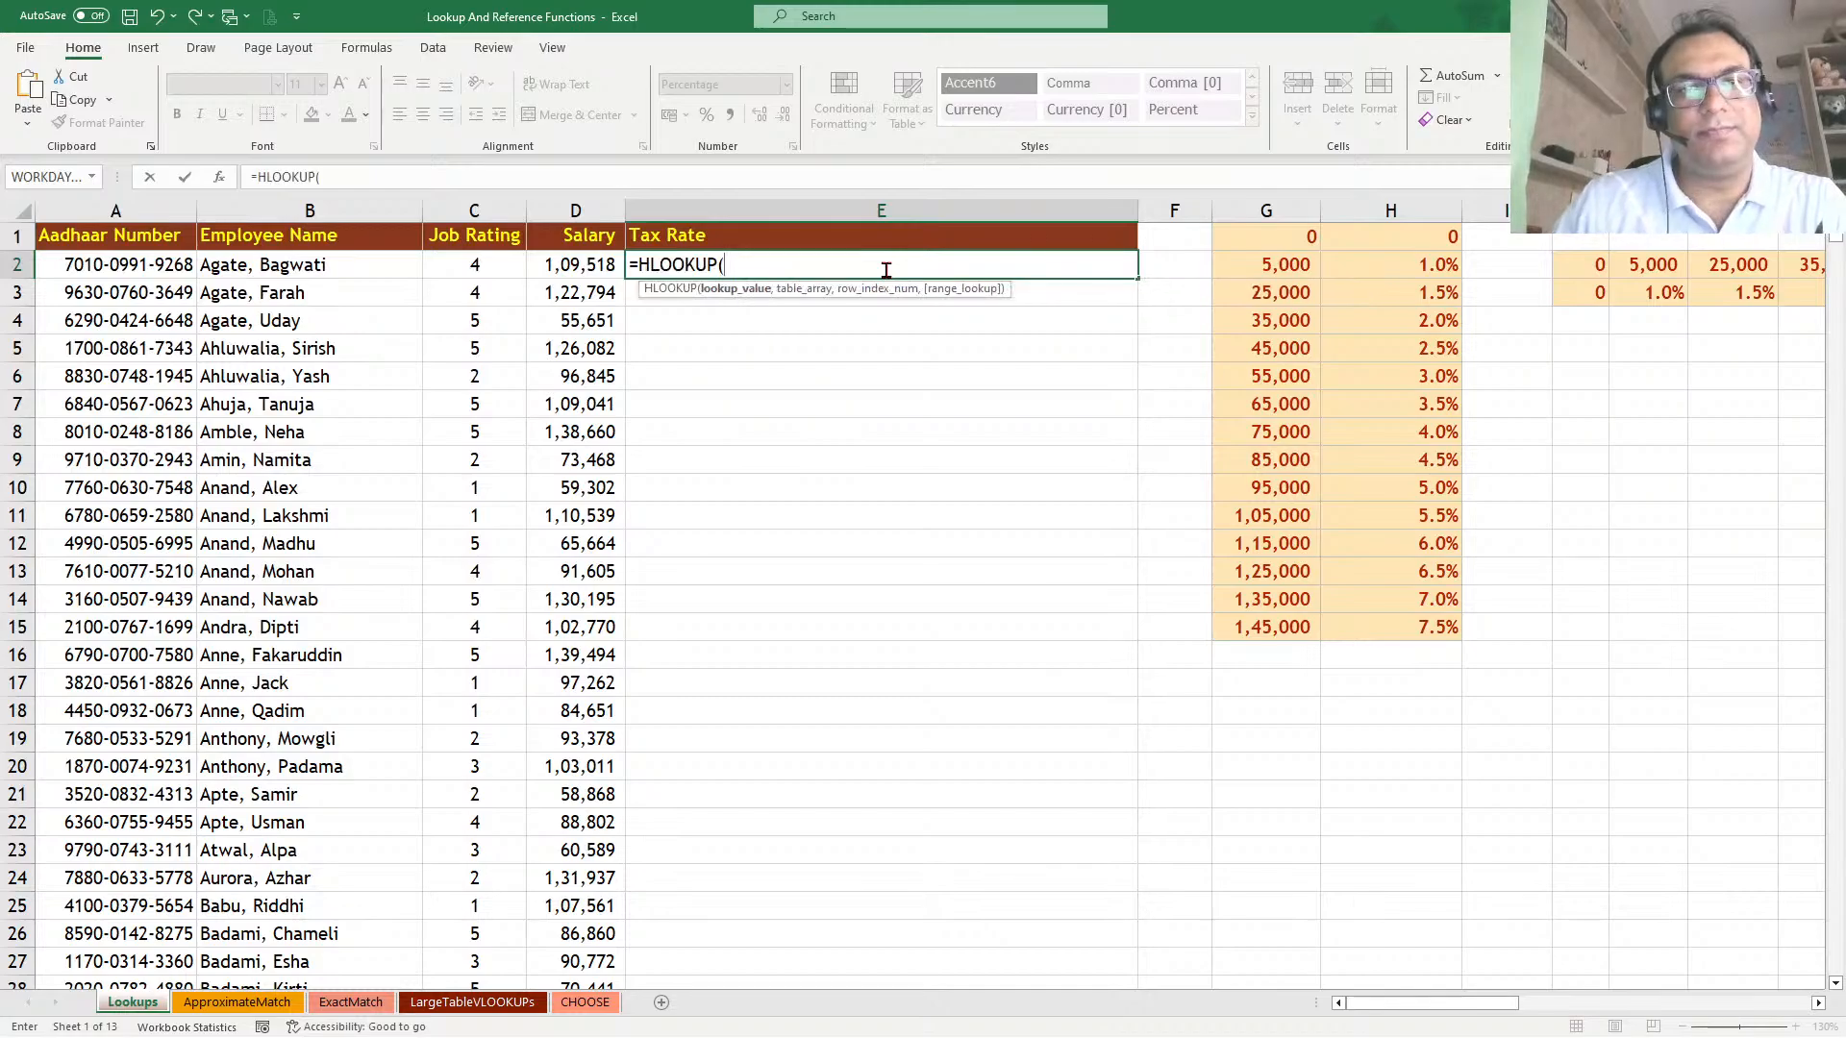
click(578, 264)
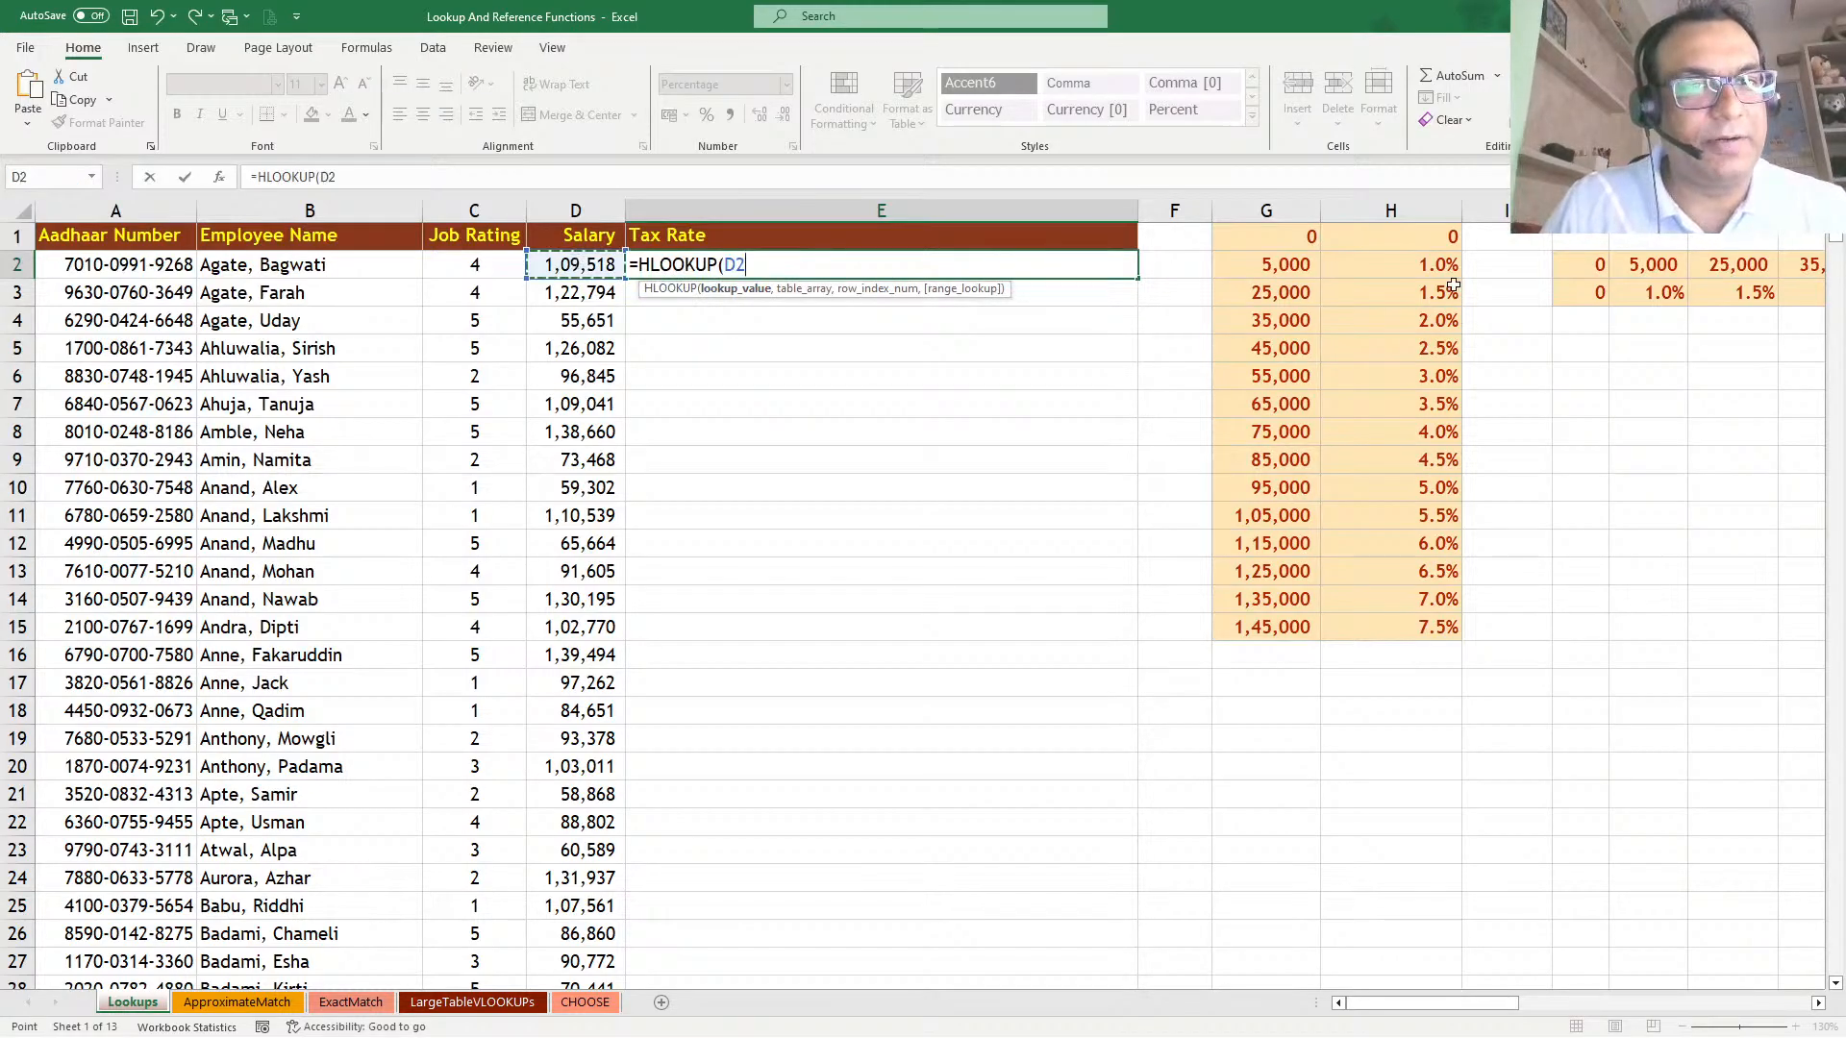
text(,)
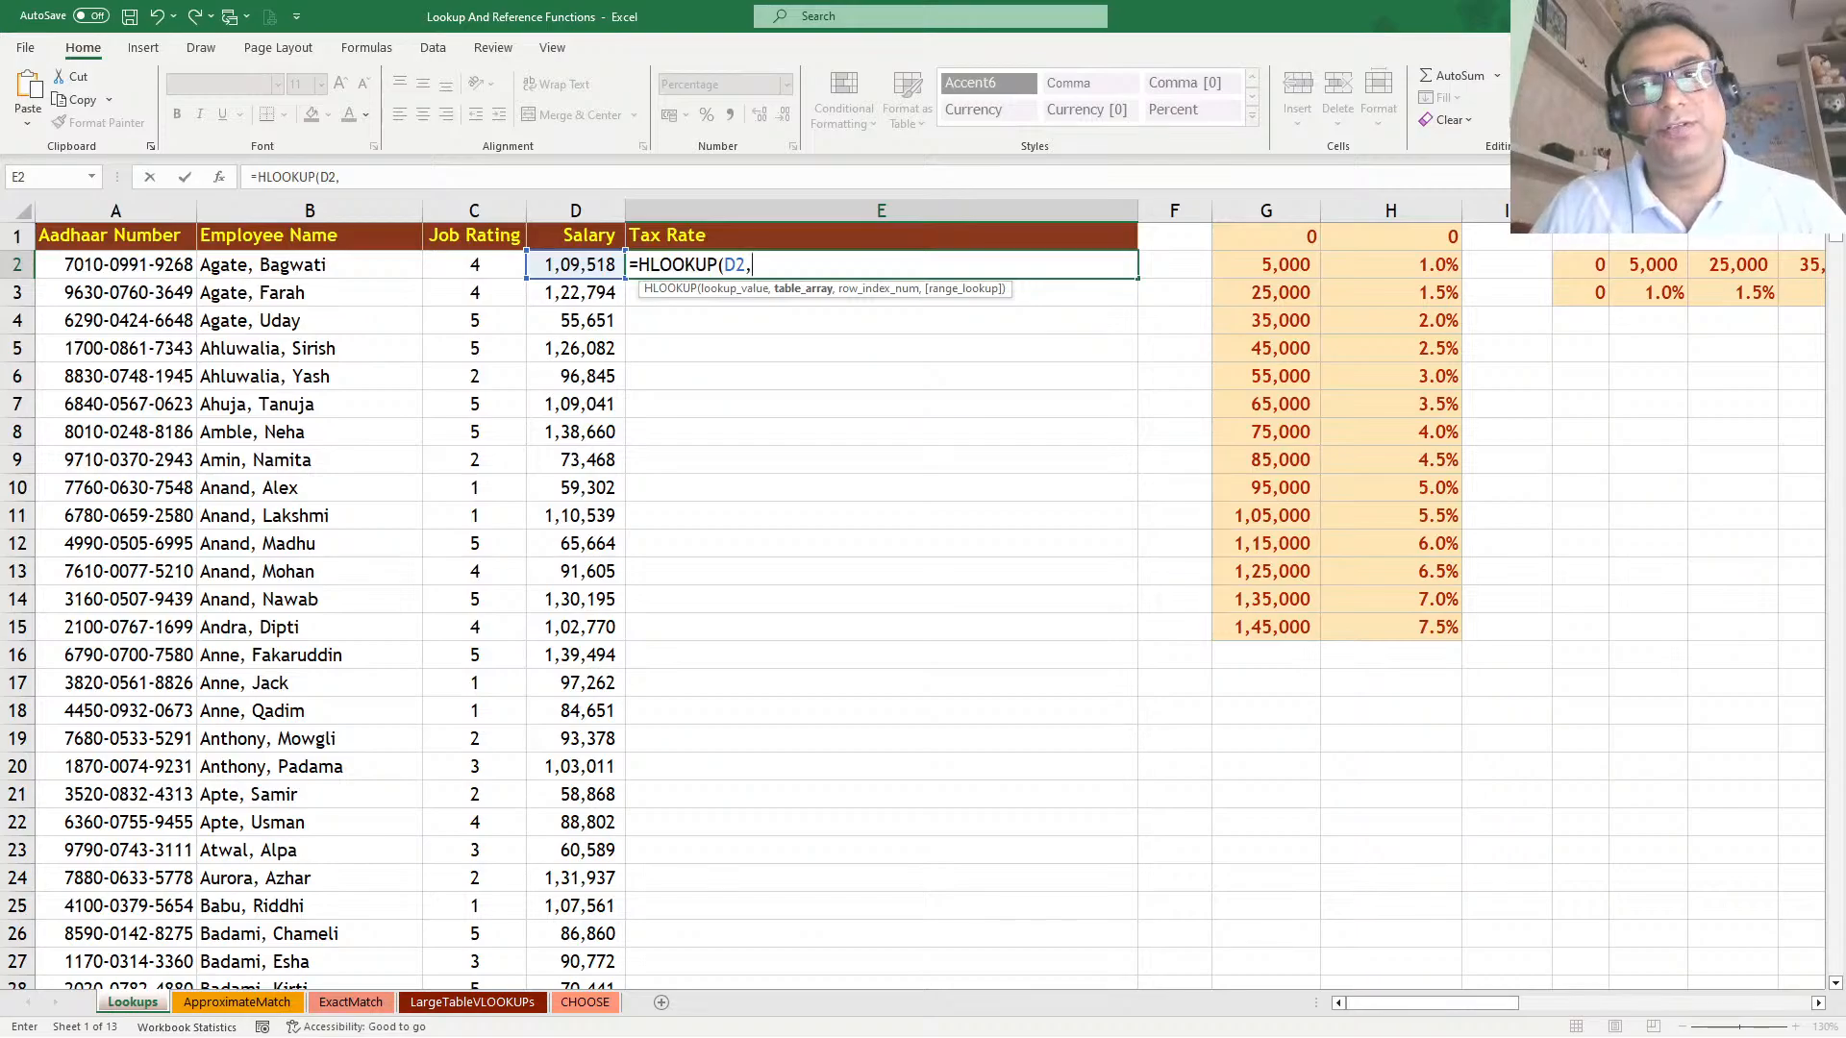
Set the HLOOKUP's table array to the horizontal bracket table as the absolute range $J$2:$X$3
drag(1564, 268, 1644, 300)
key(ctrl+shift+Right)
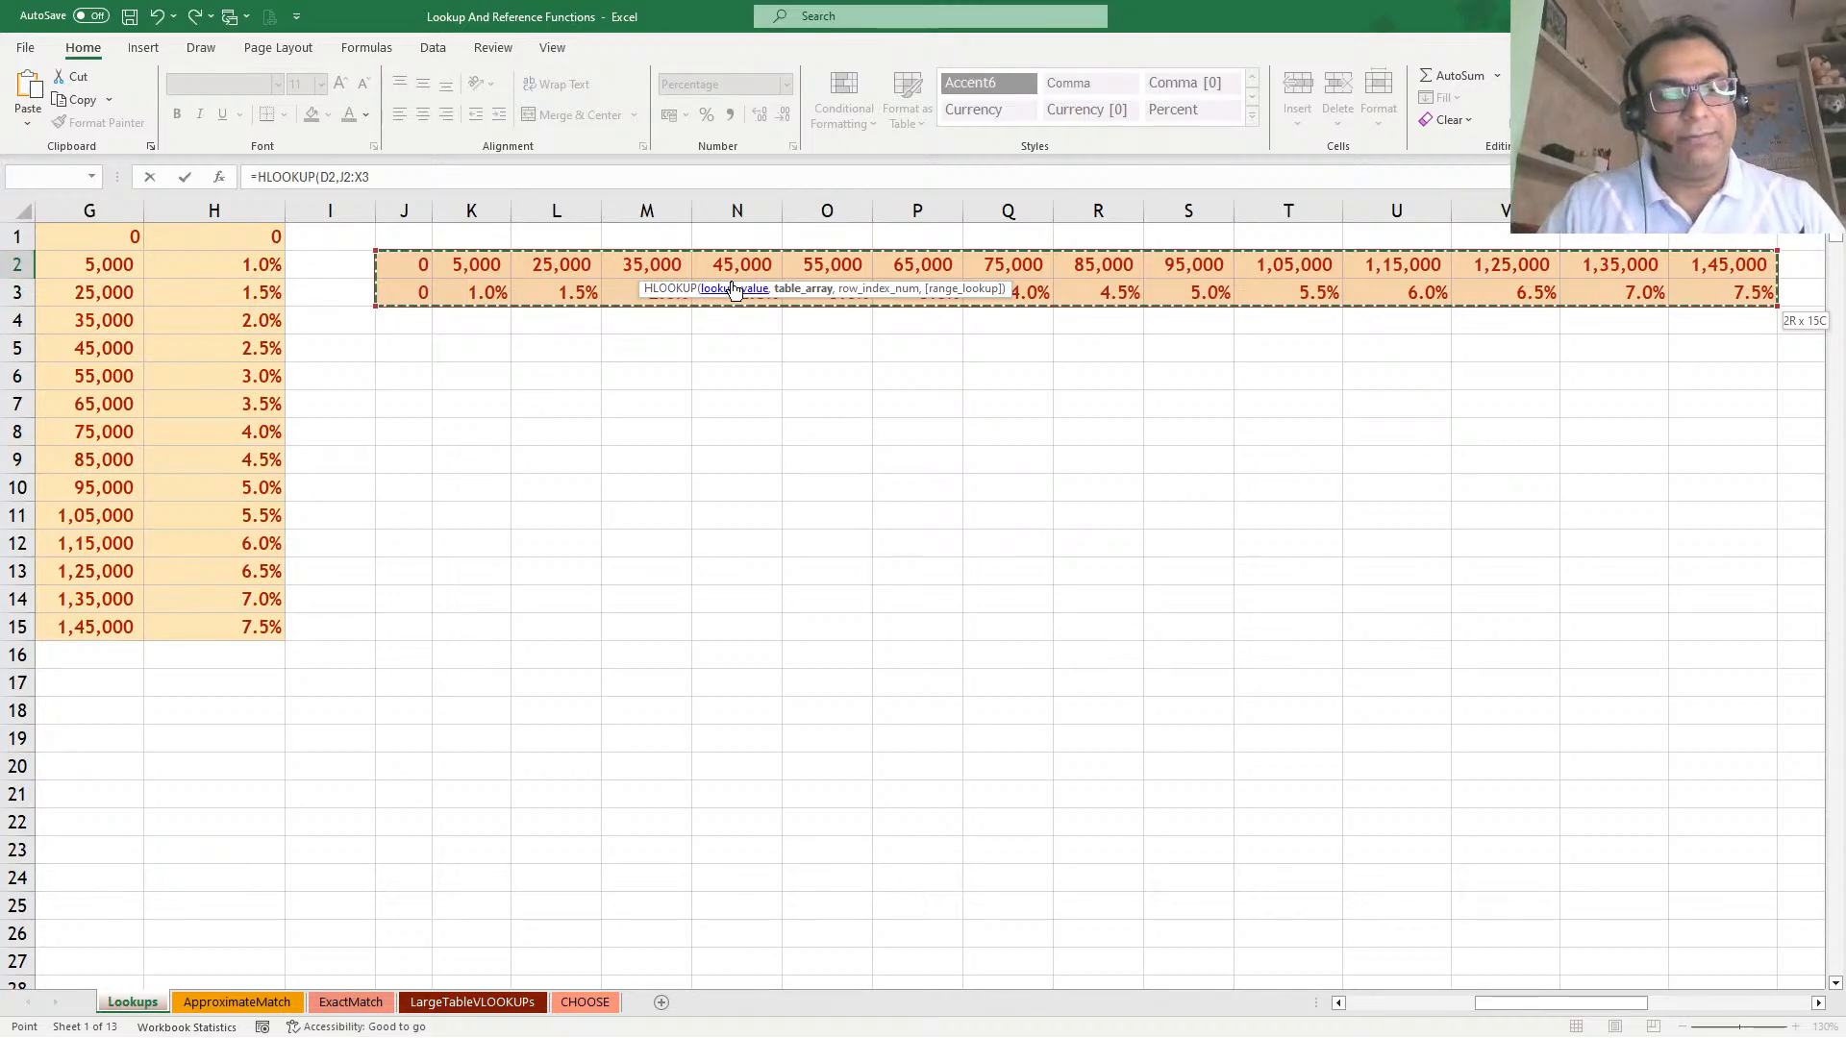
key(F4)
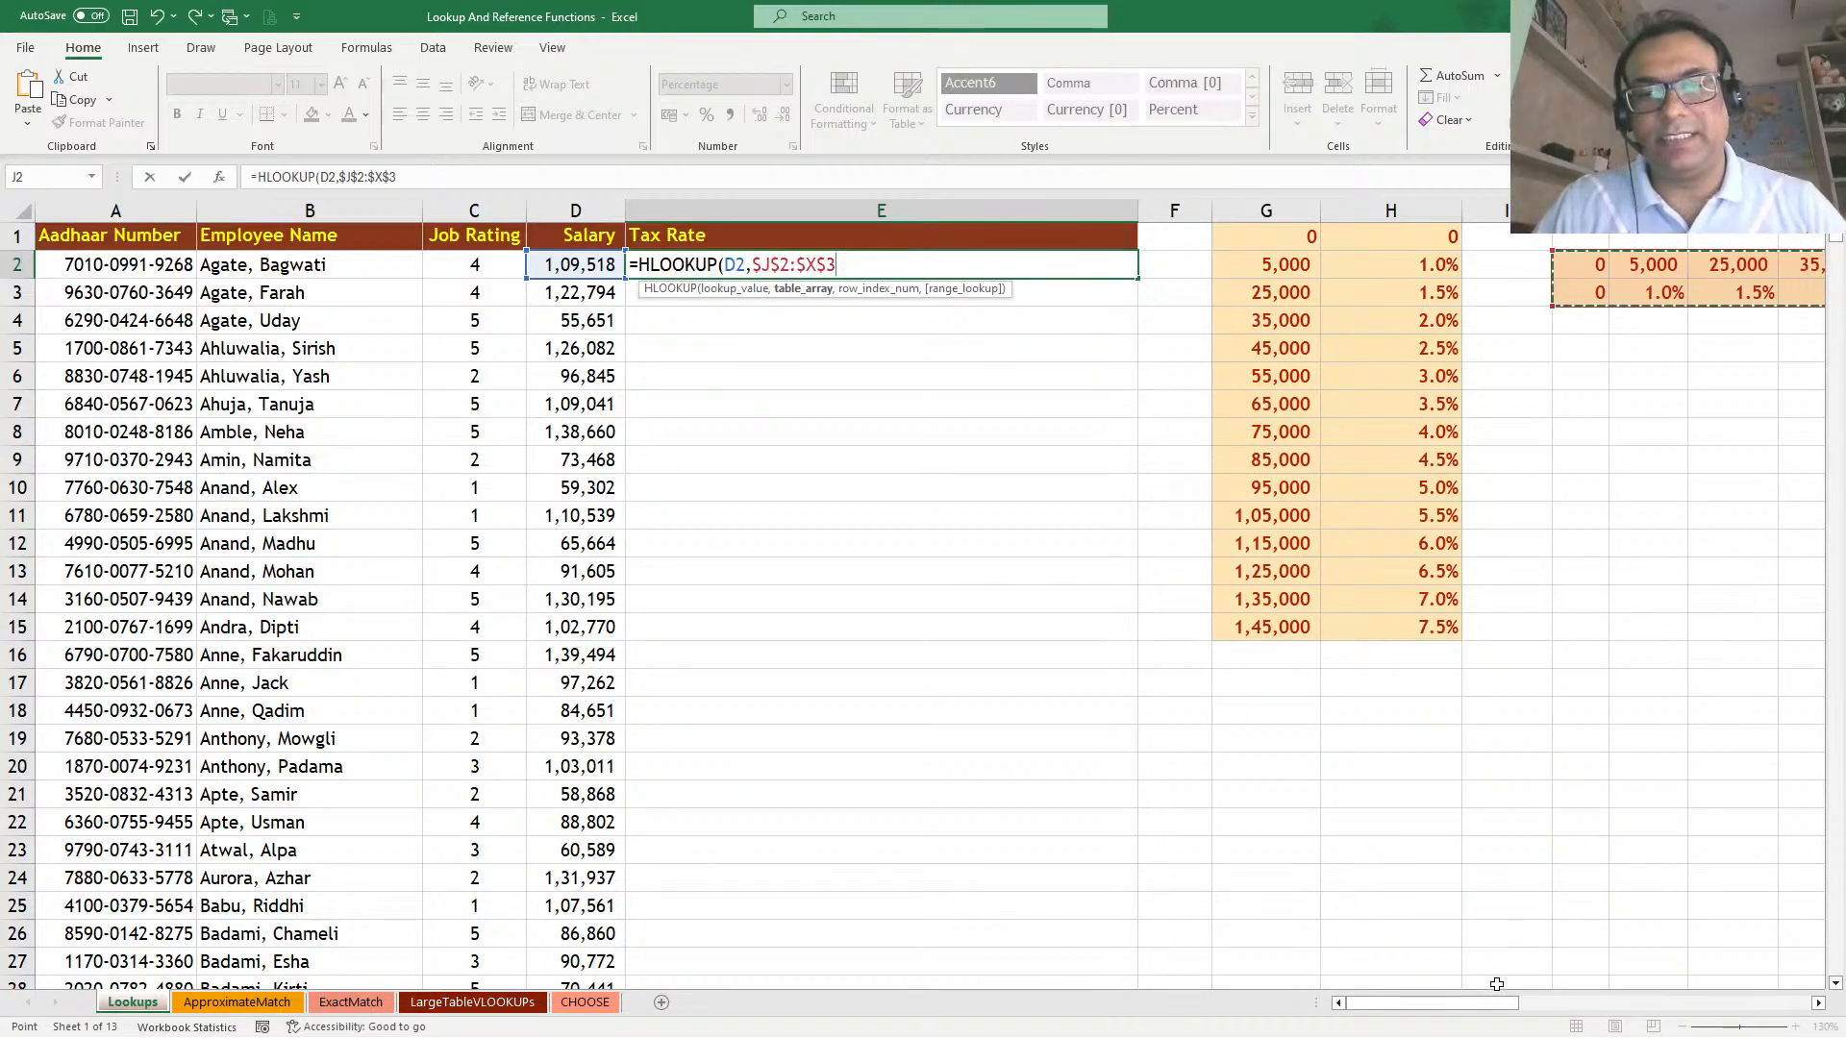
Complete the HLOOKUP in E2 with row index 2 and fill the formula down the Tax Rate column
mouse_move(1458, 1009)
mouse_down()
mouse_move(1554, 1014)
mouse_move(1458, 1012)
mouse_up()
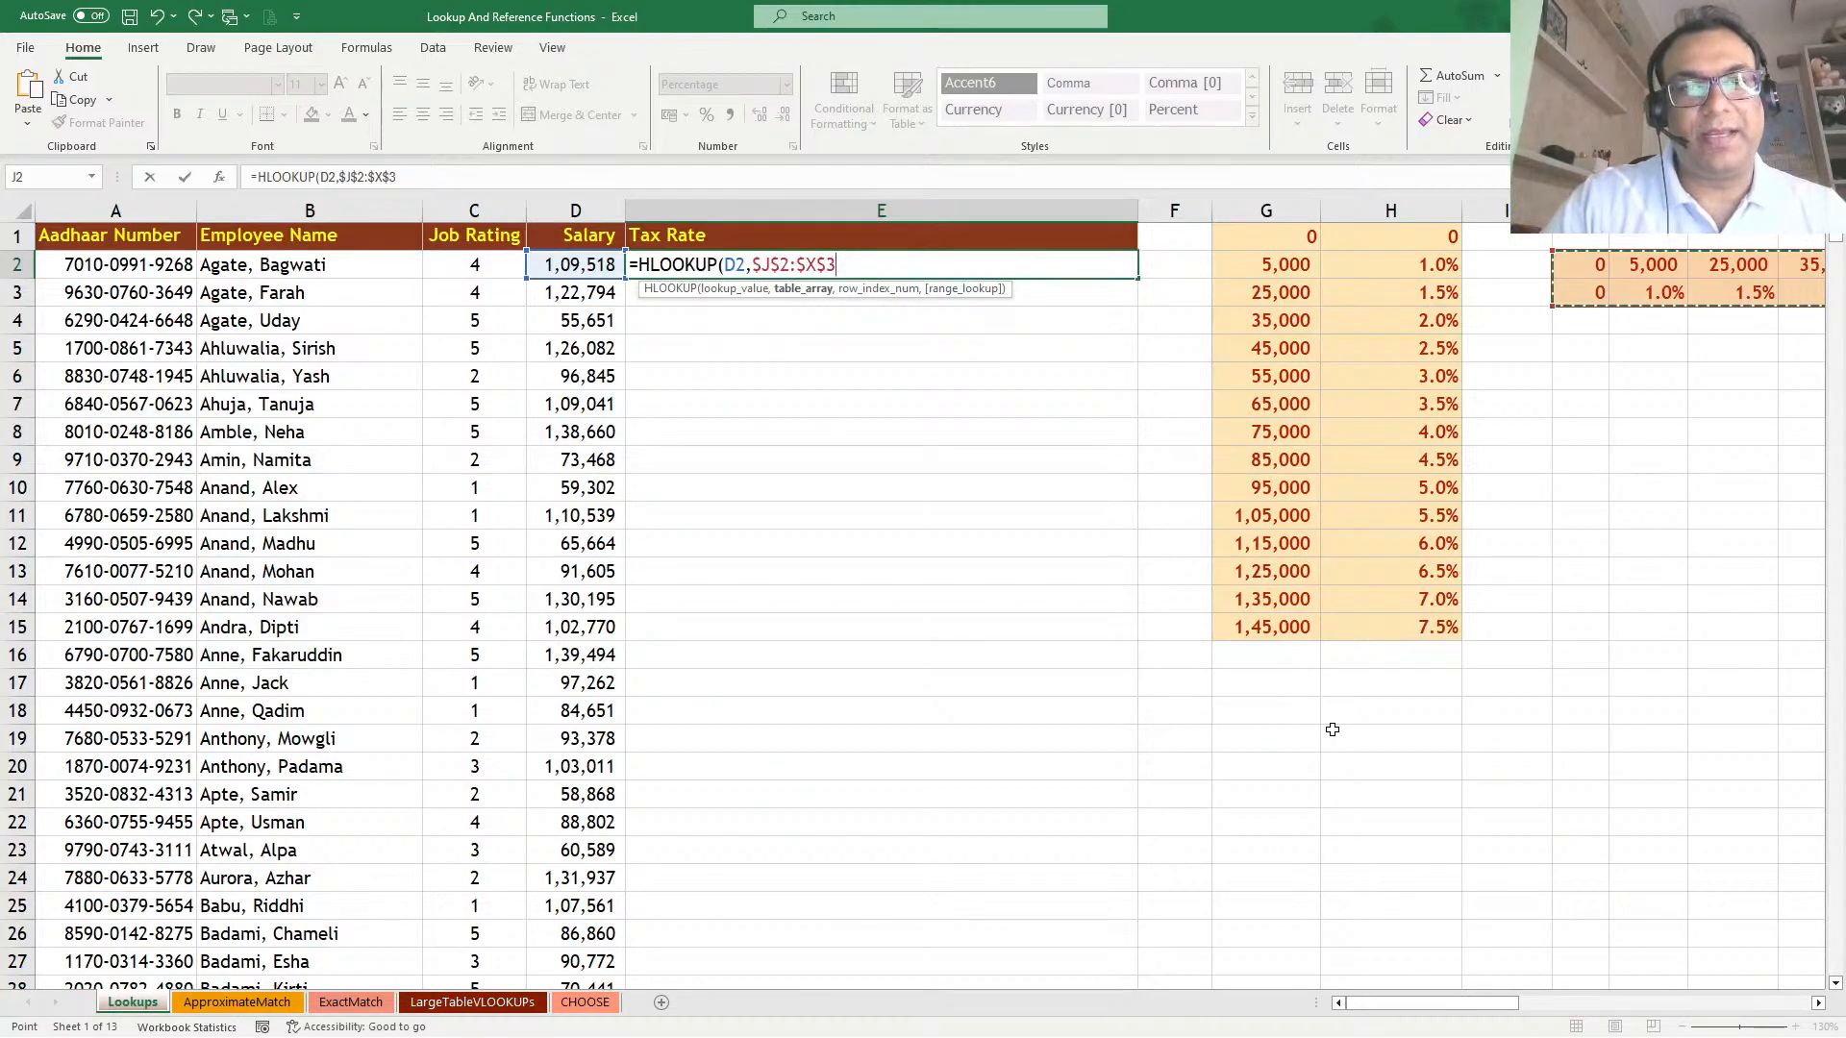
text(,)
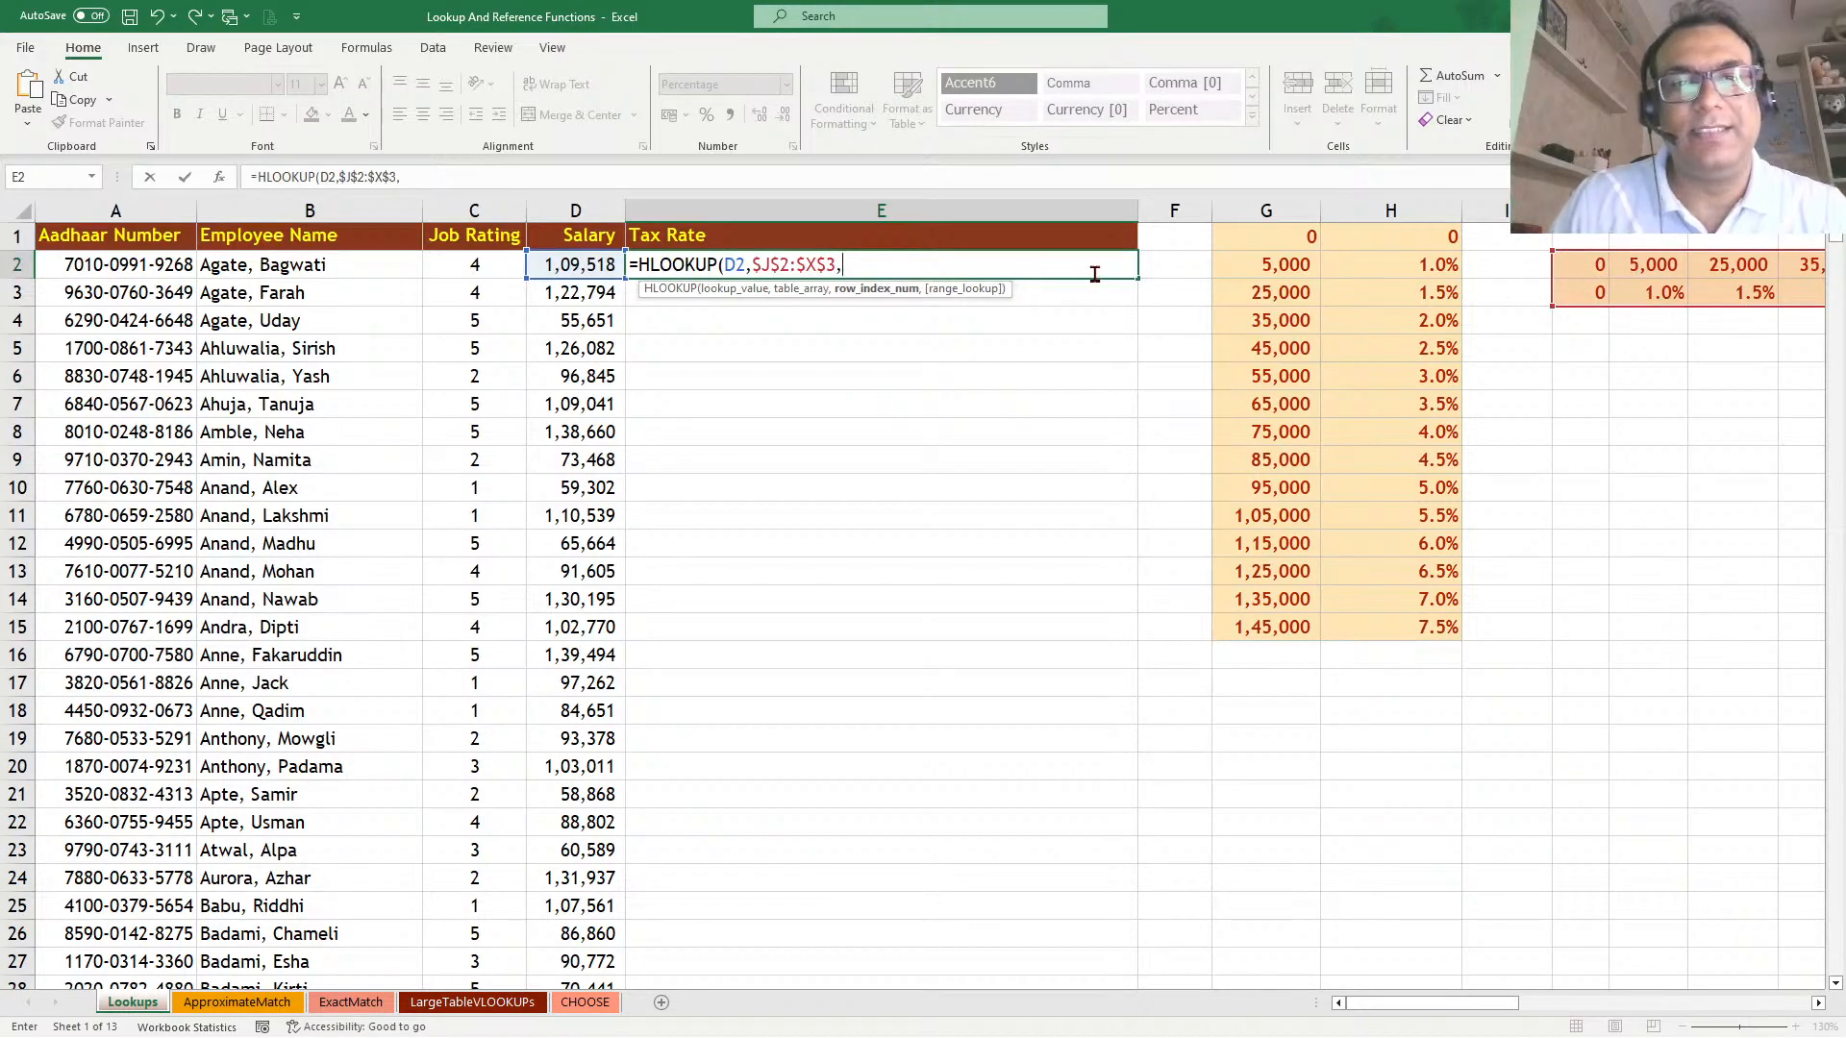
text(2)
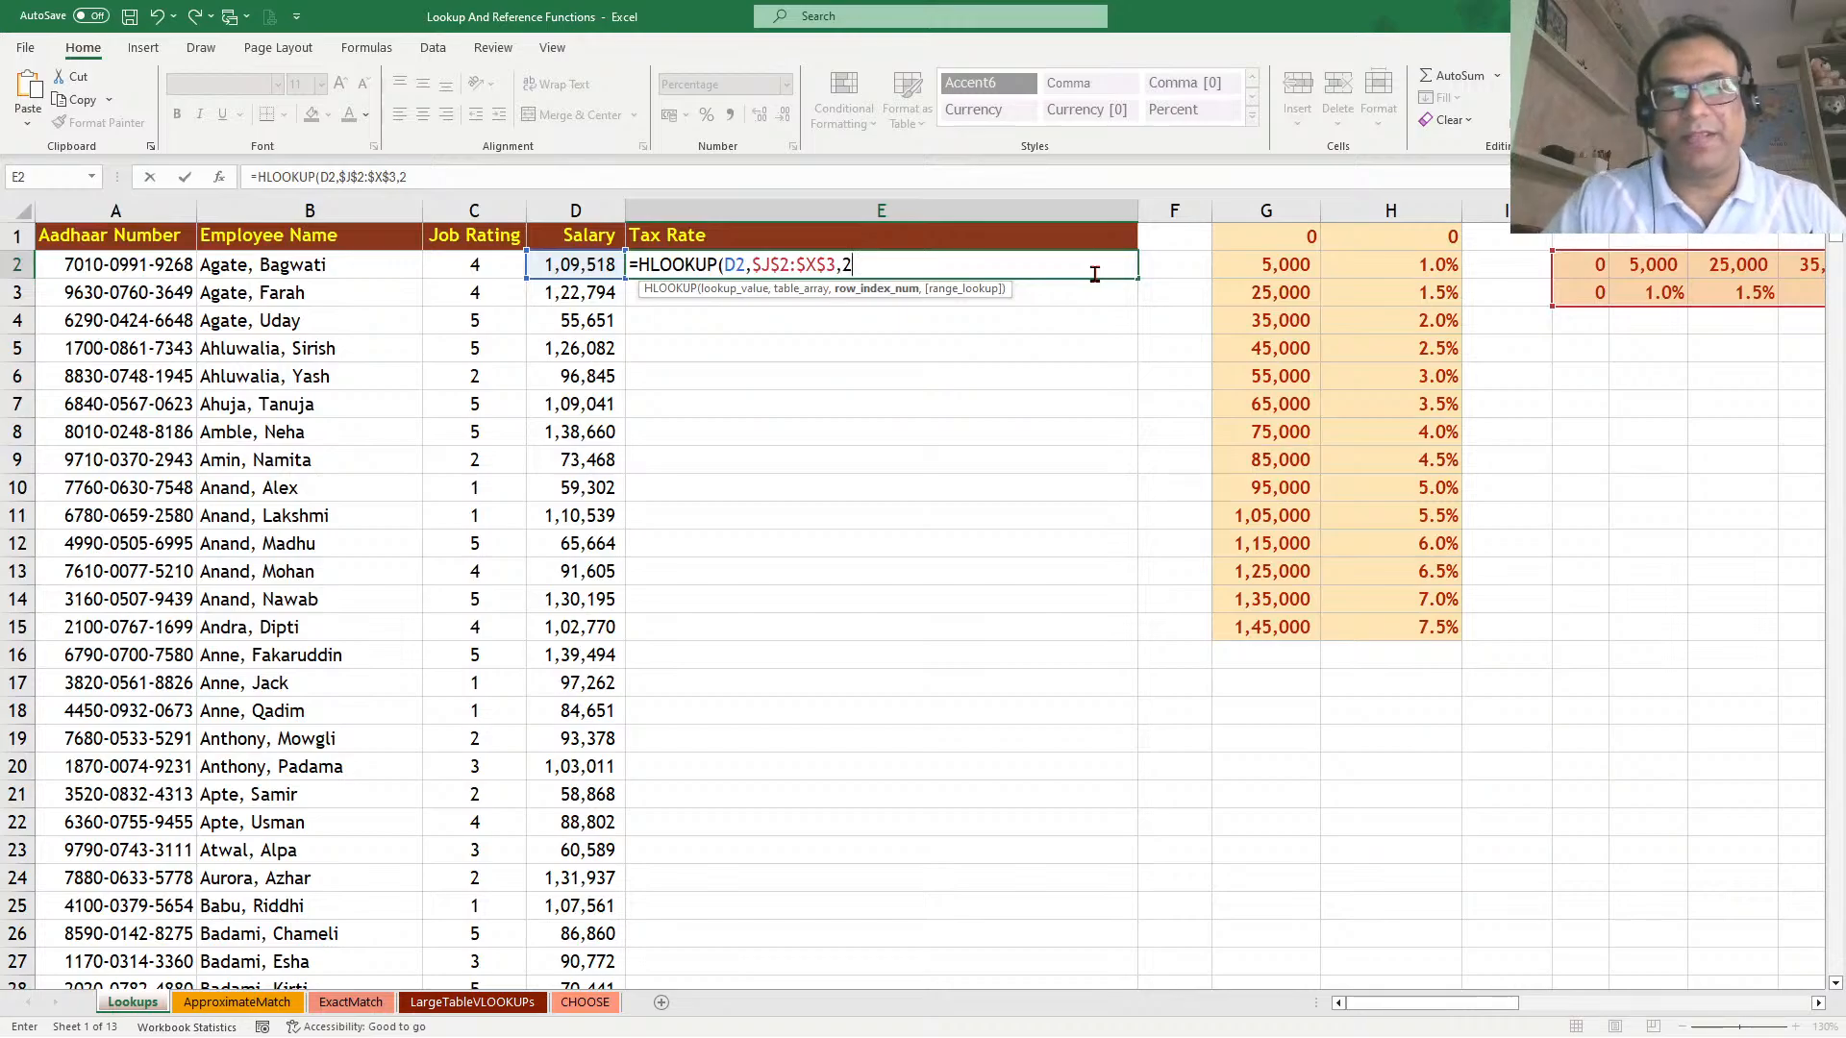
key(Return)
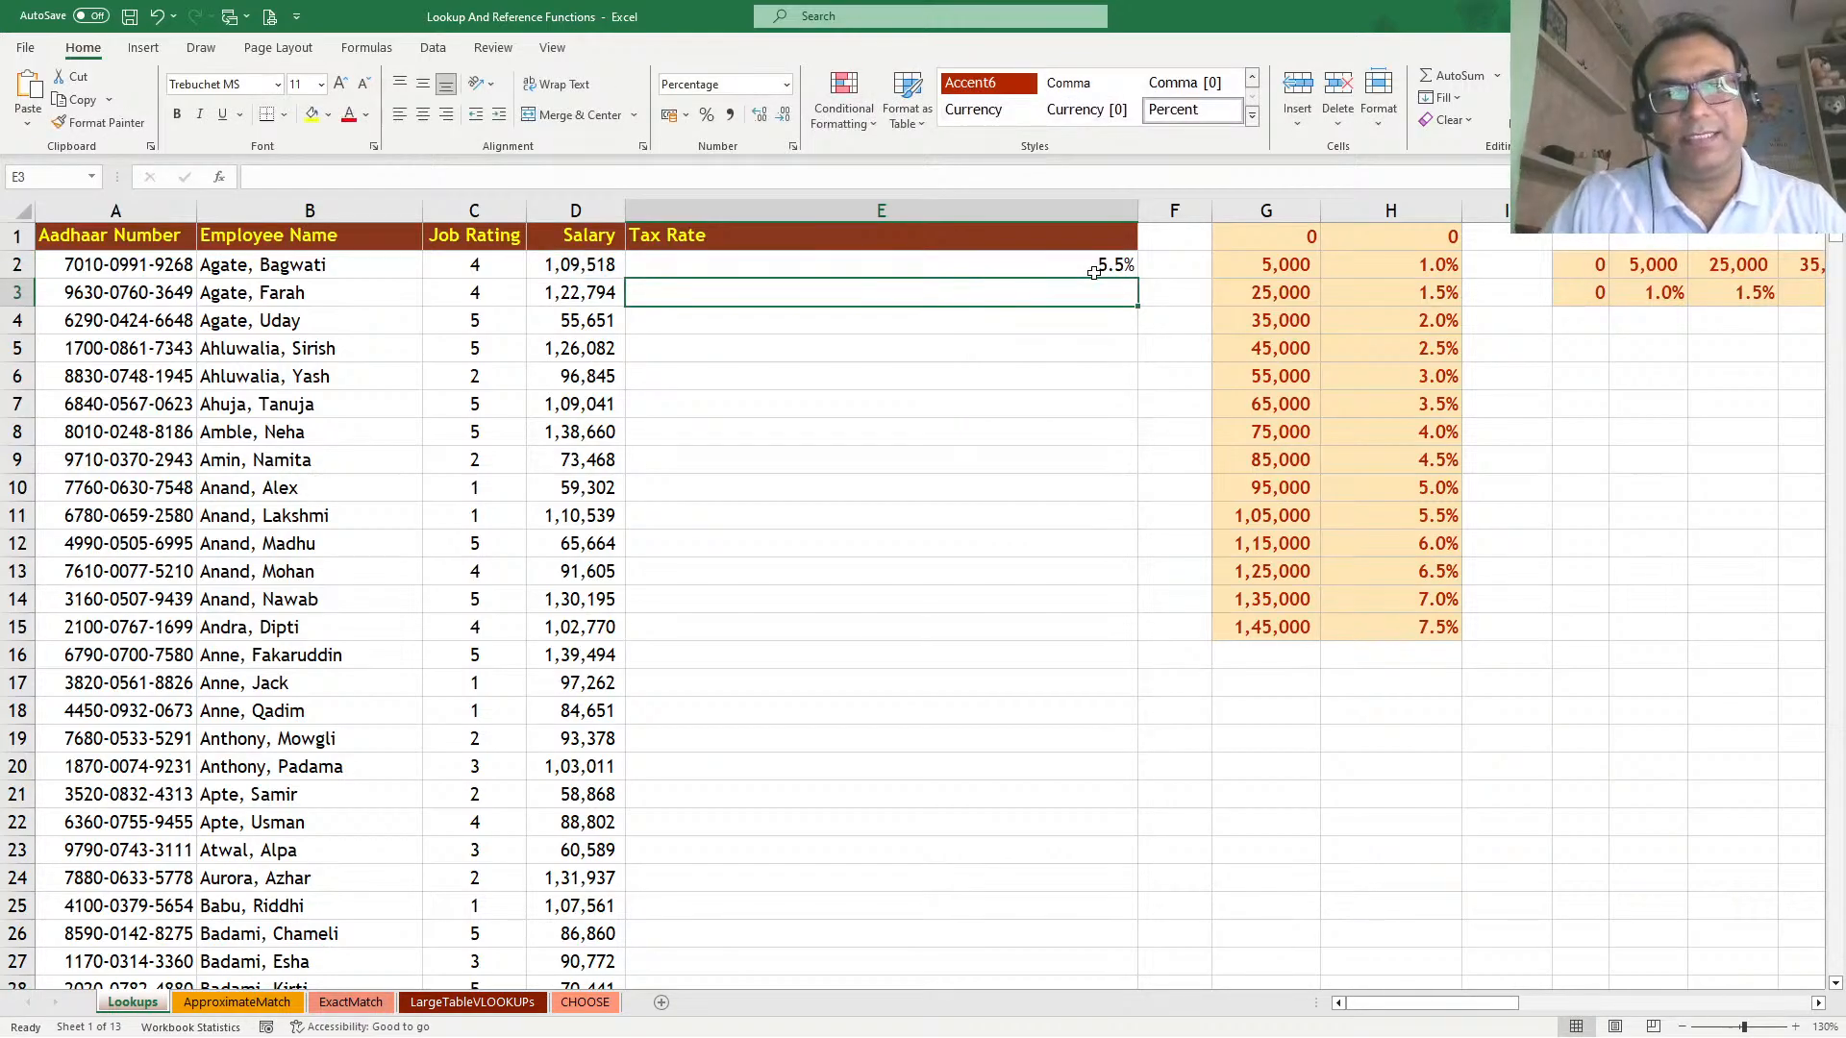
click(1093, 272)
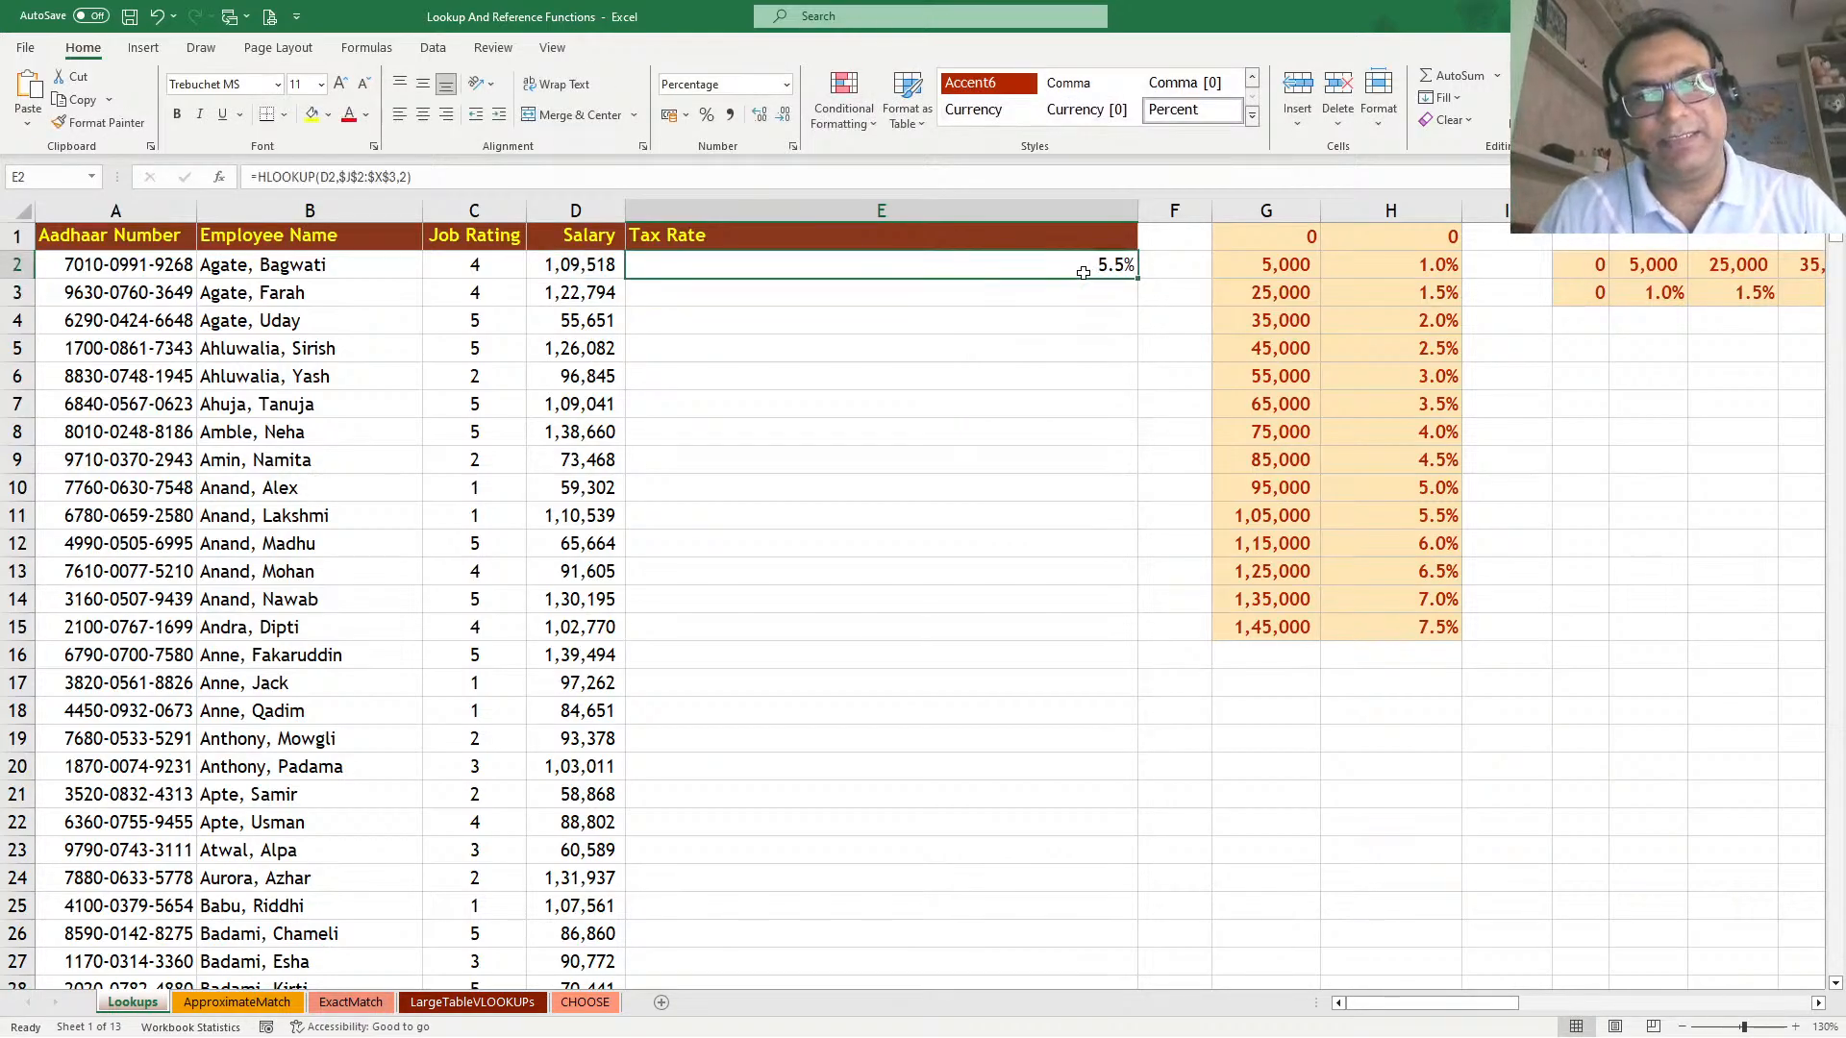
double_click(1139, 278)
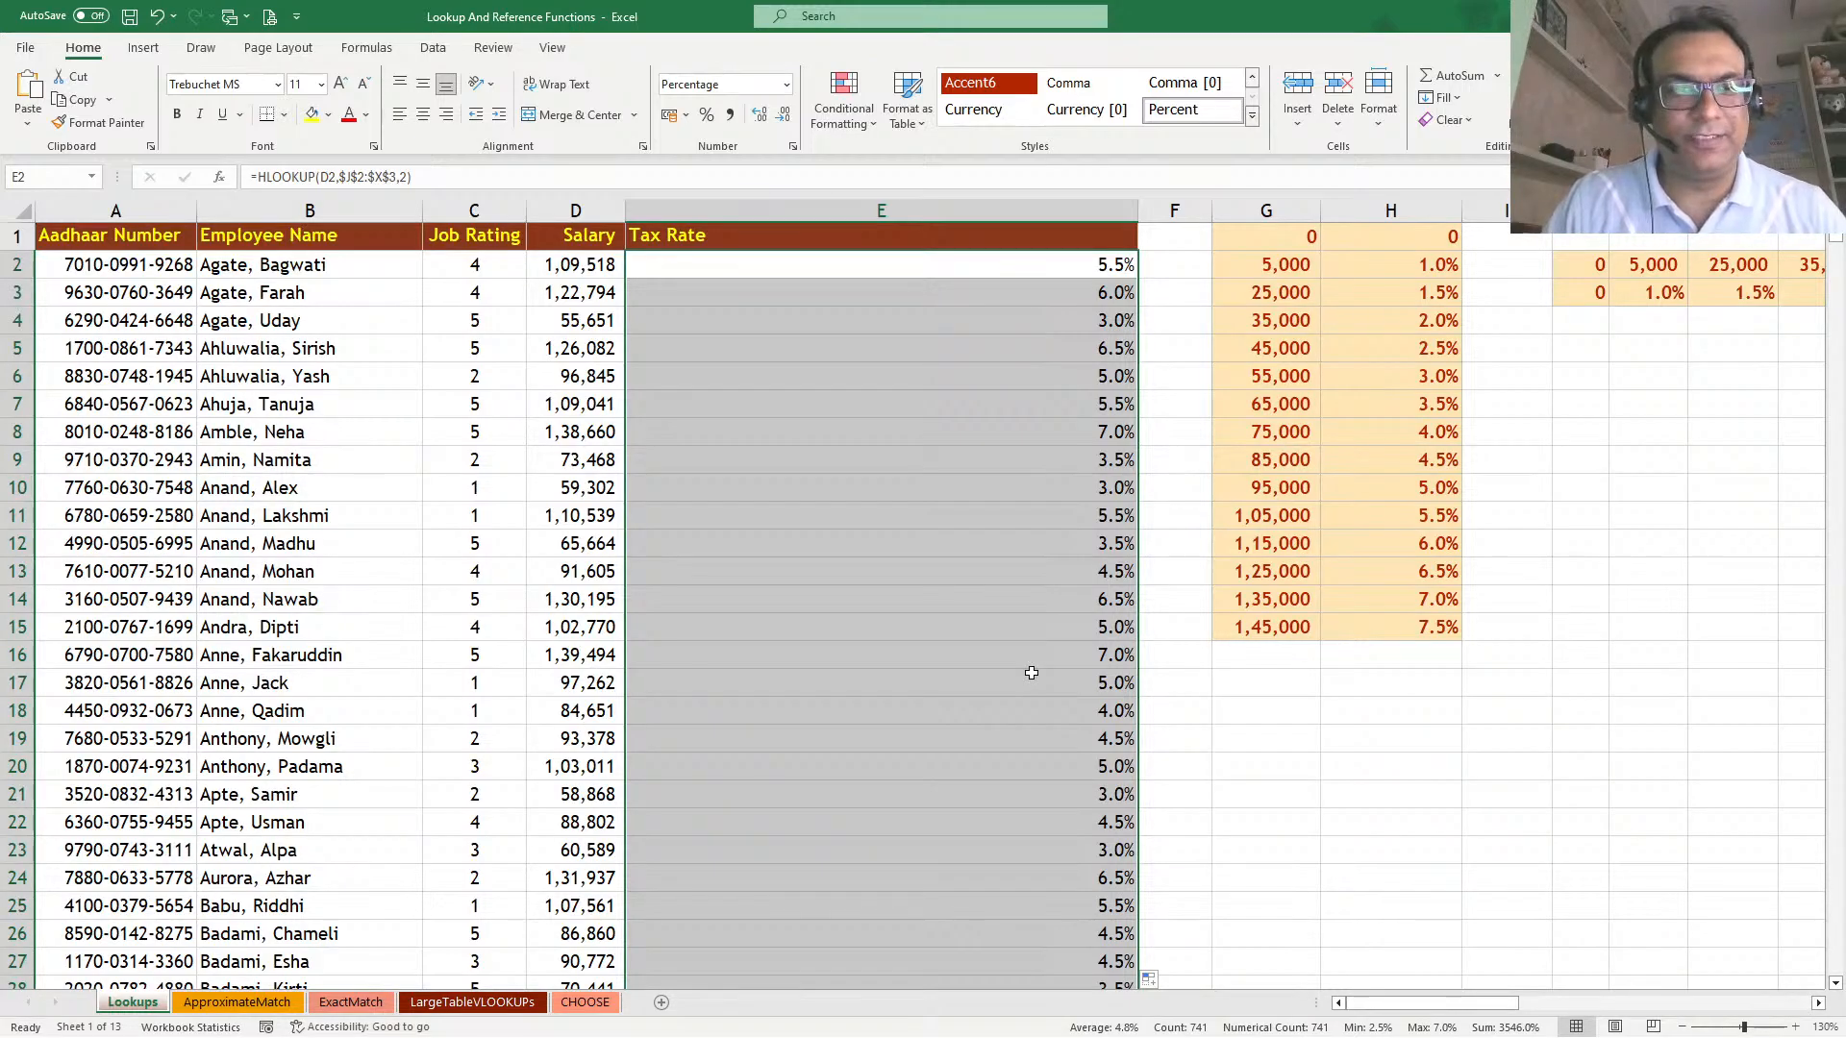
Review the HLOOKUP formula in E2 and its highlighted references without changing it
click(947, 267)
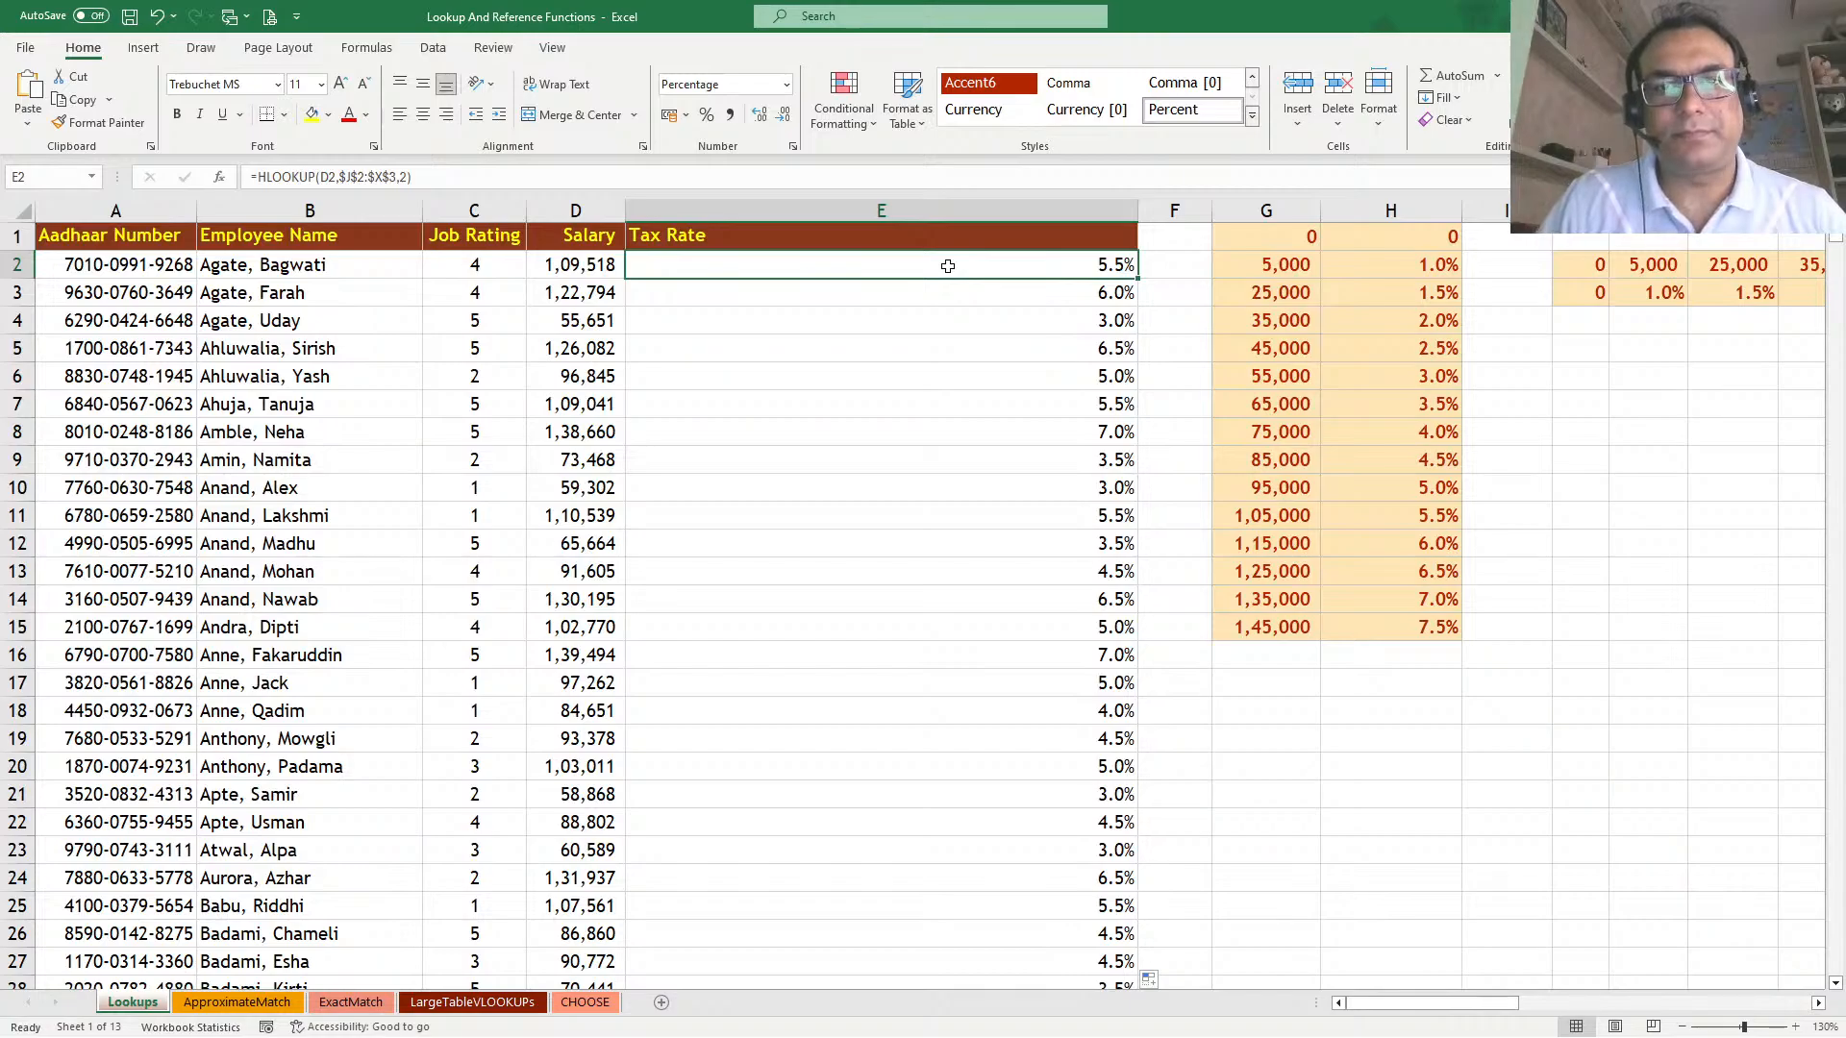
double_click(946, 266)
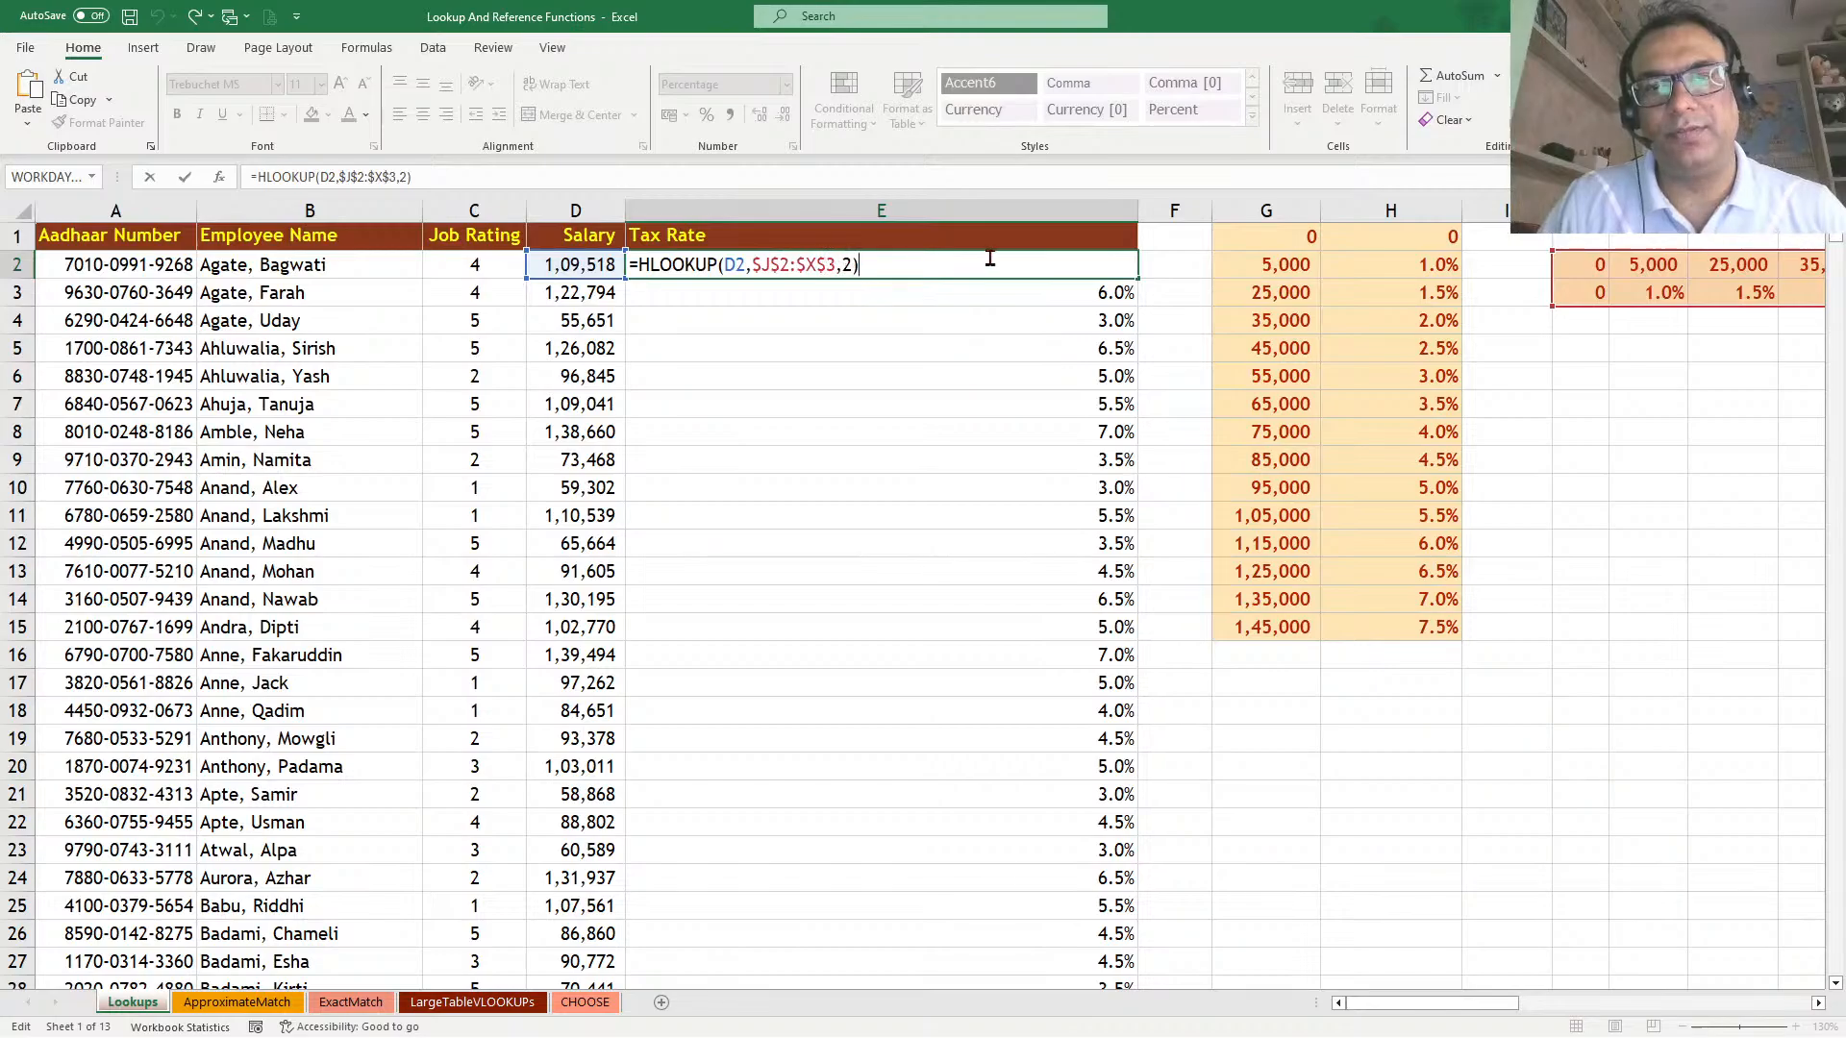
key(Escape)
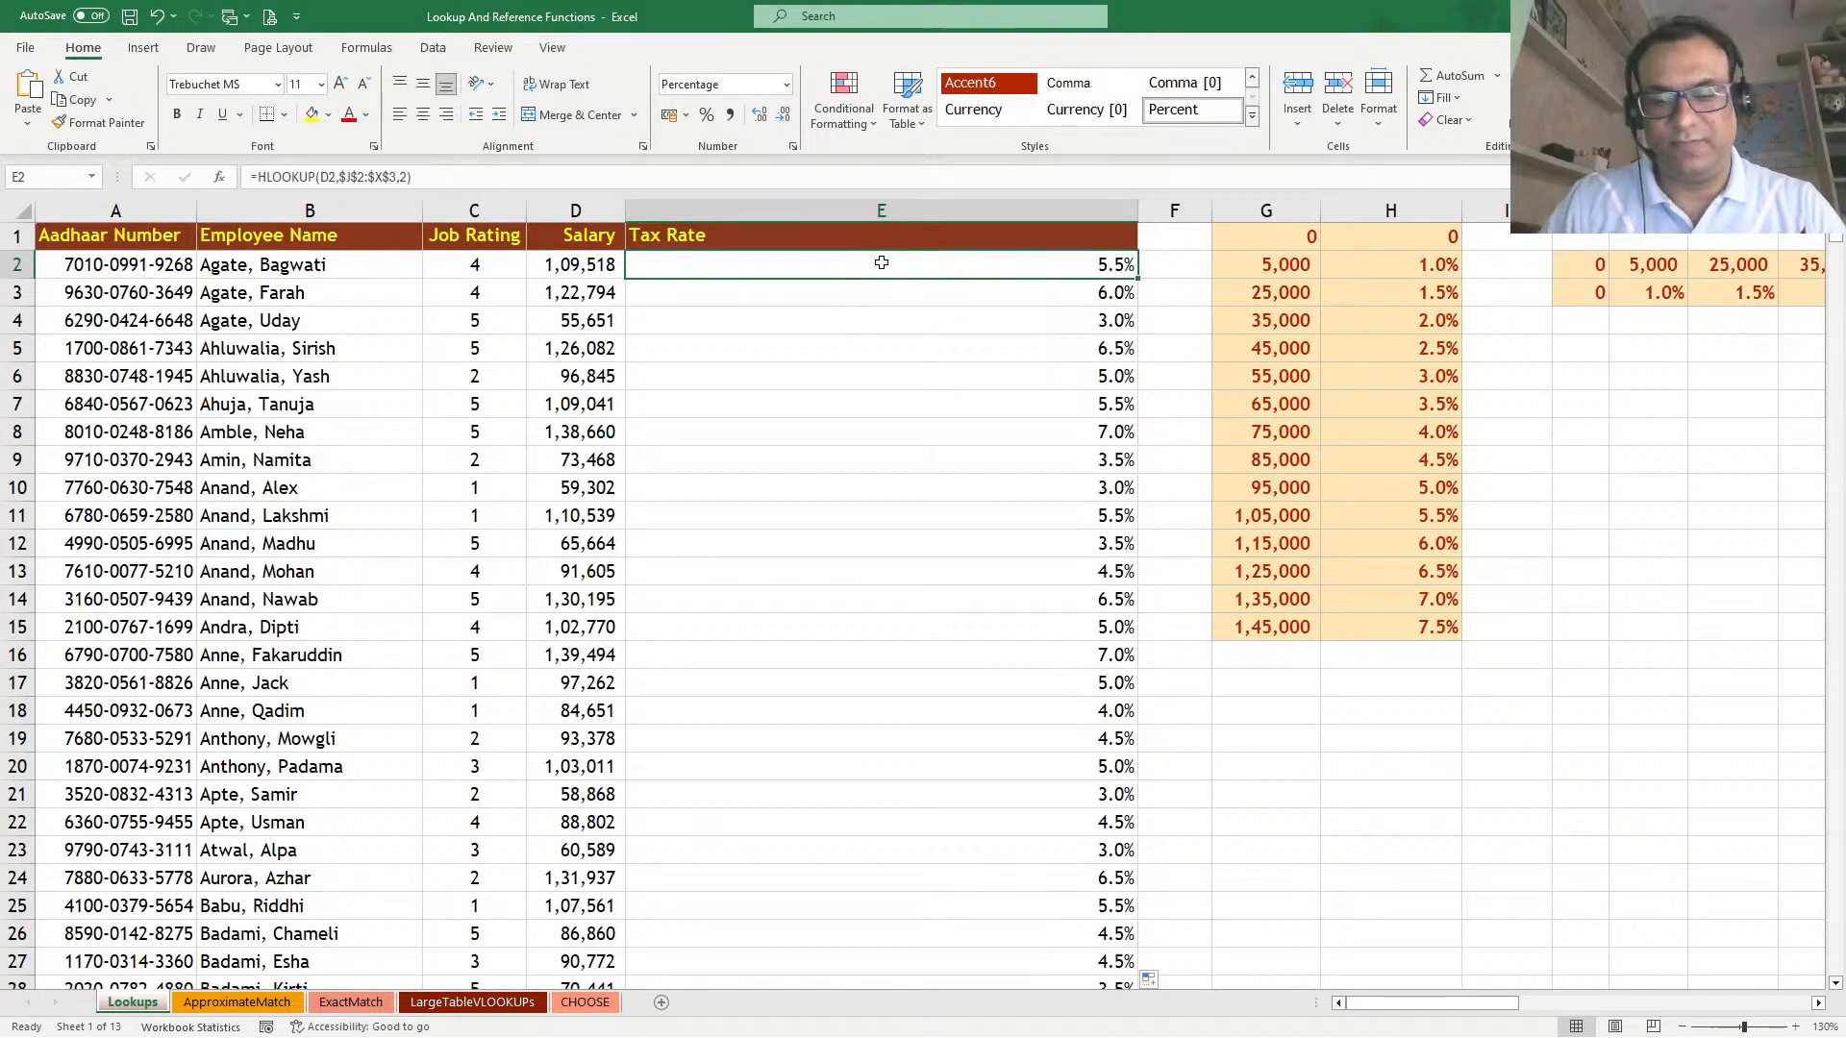
Clear all HLOOKUP formulas from the Tax Rate column, point out the vertical table in columns G:H, and reselect E2
key(ctrl+shift+Down)
key(Delete)
key(ctrl+BackSpace)
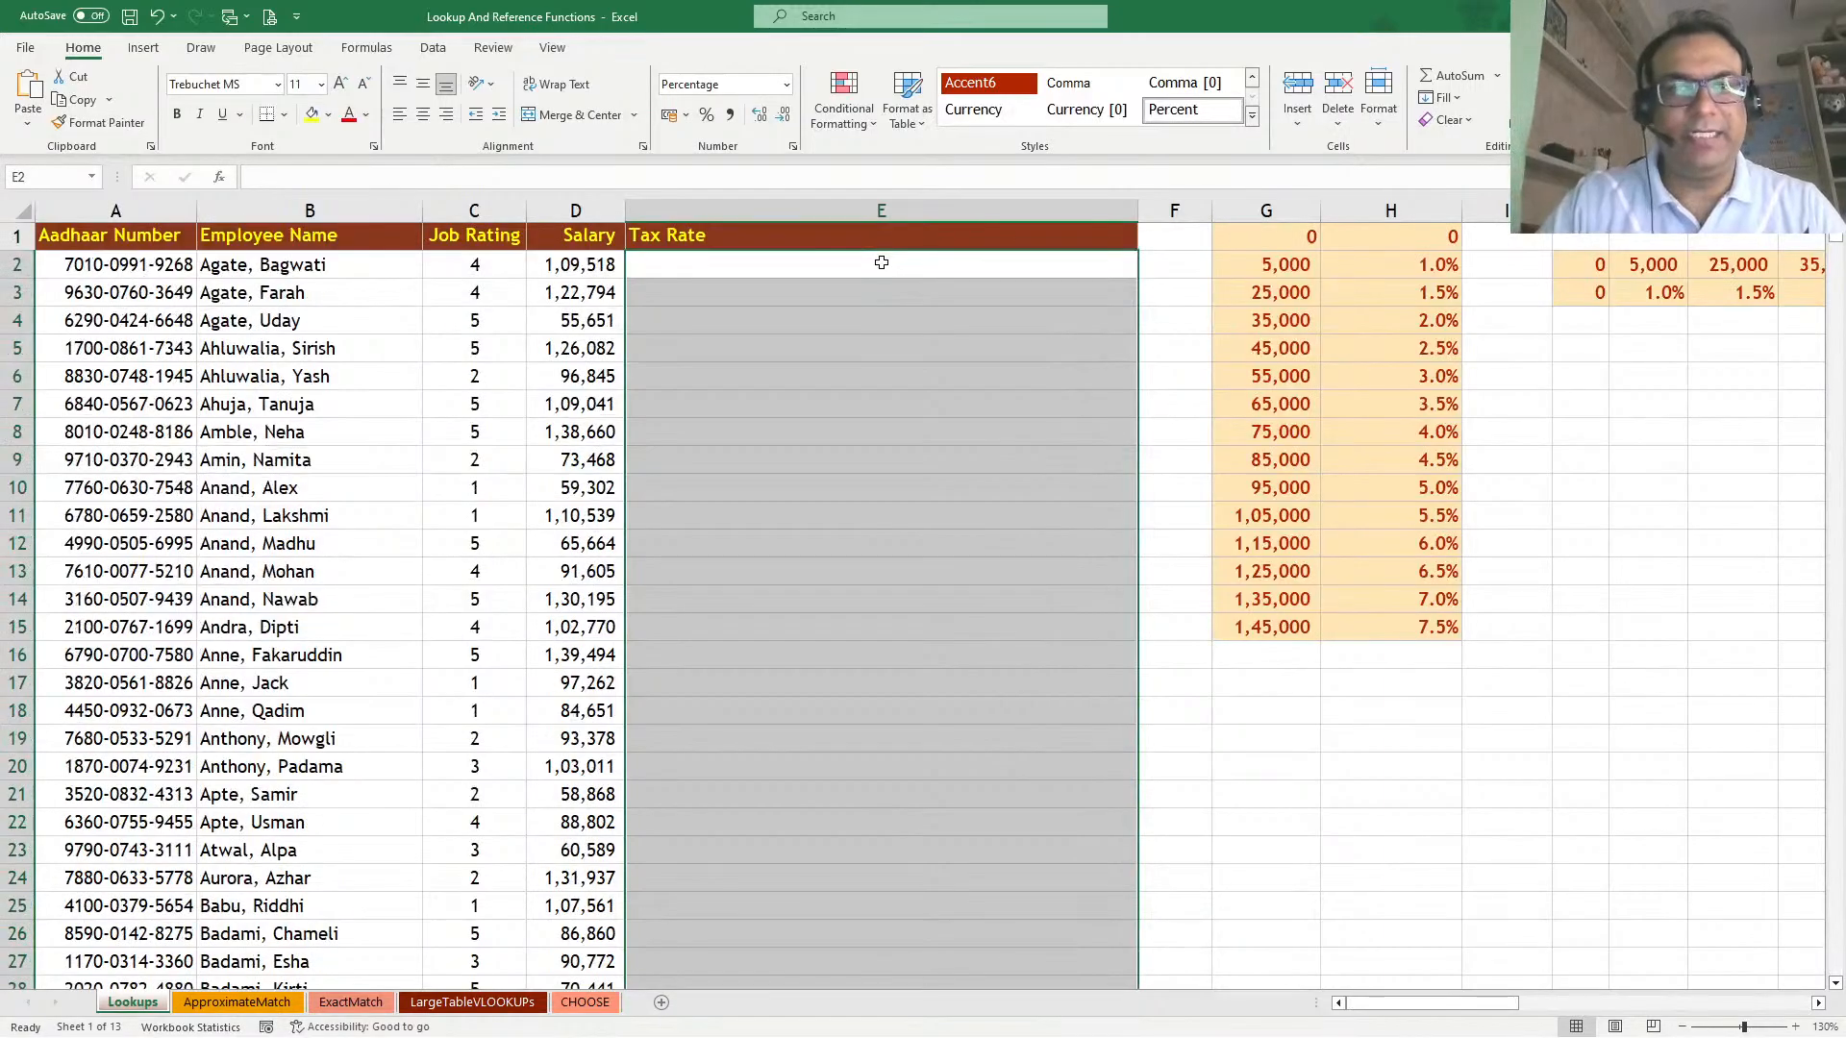
click(883, 262)
drag(1273, 211, 1416, 211)
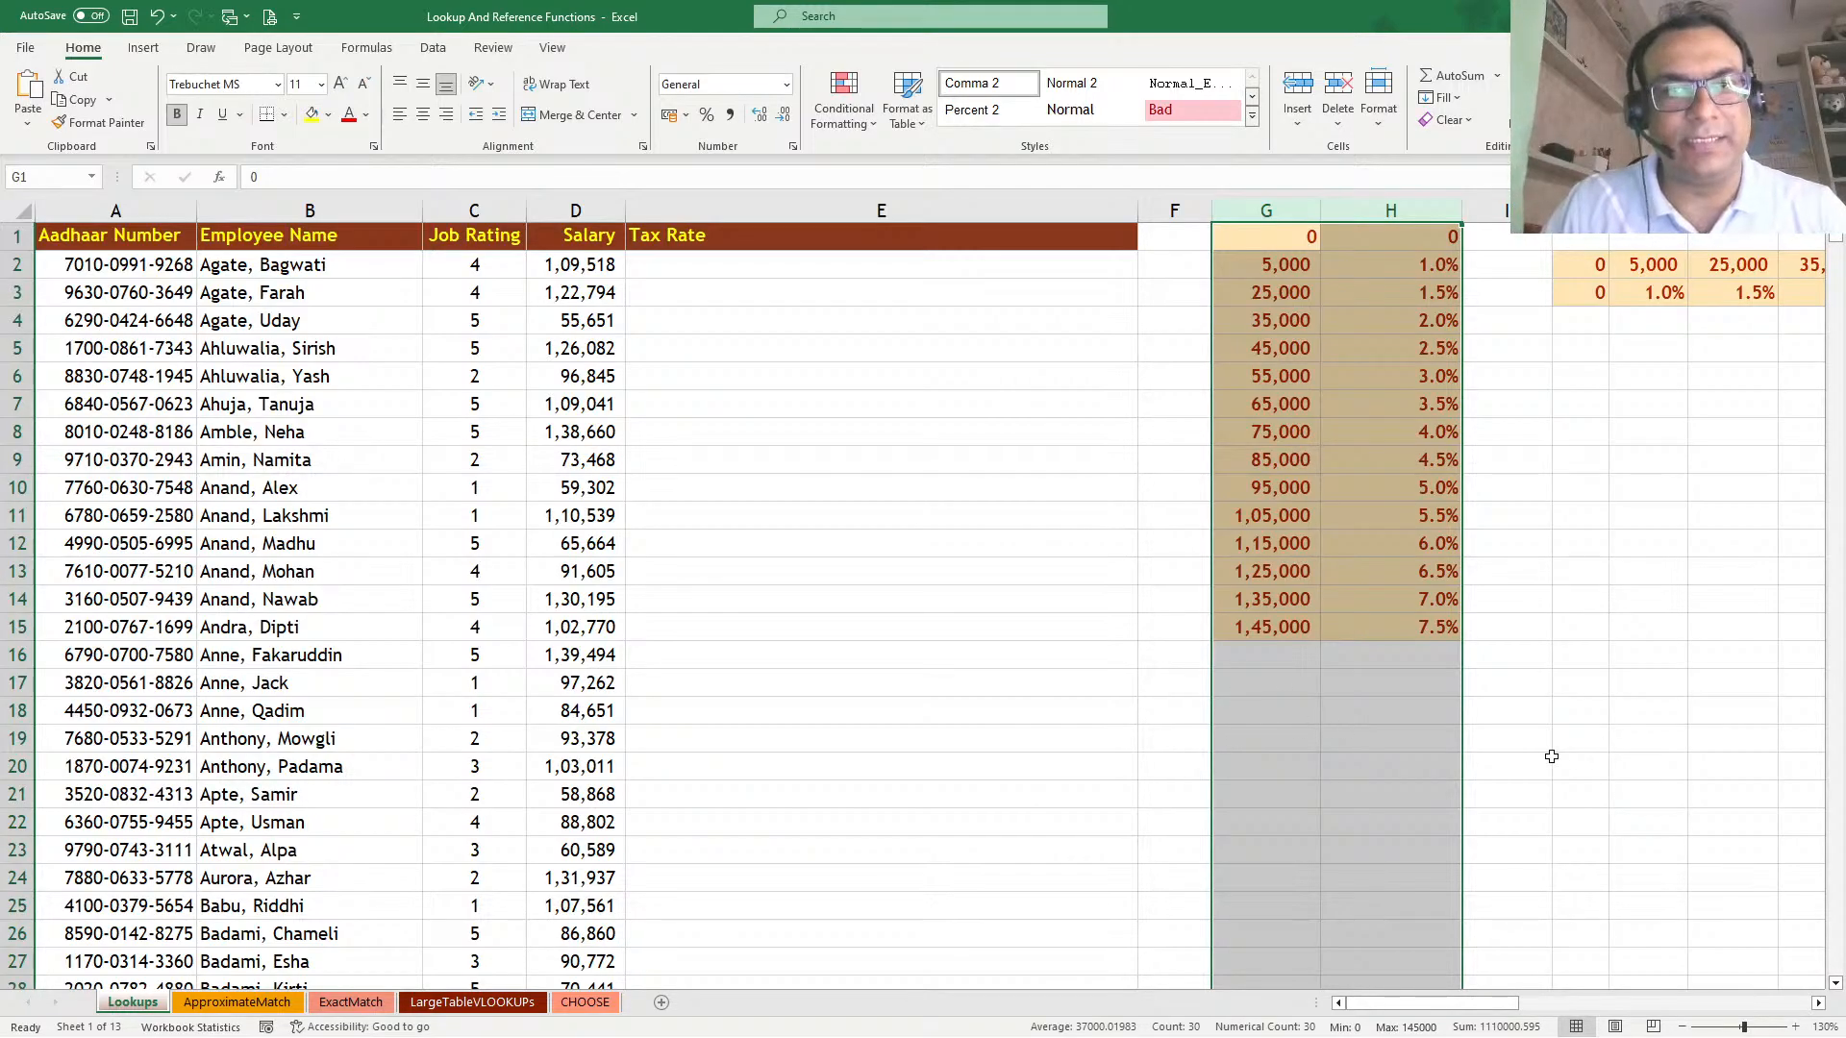
click(907, 259)
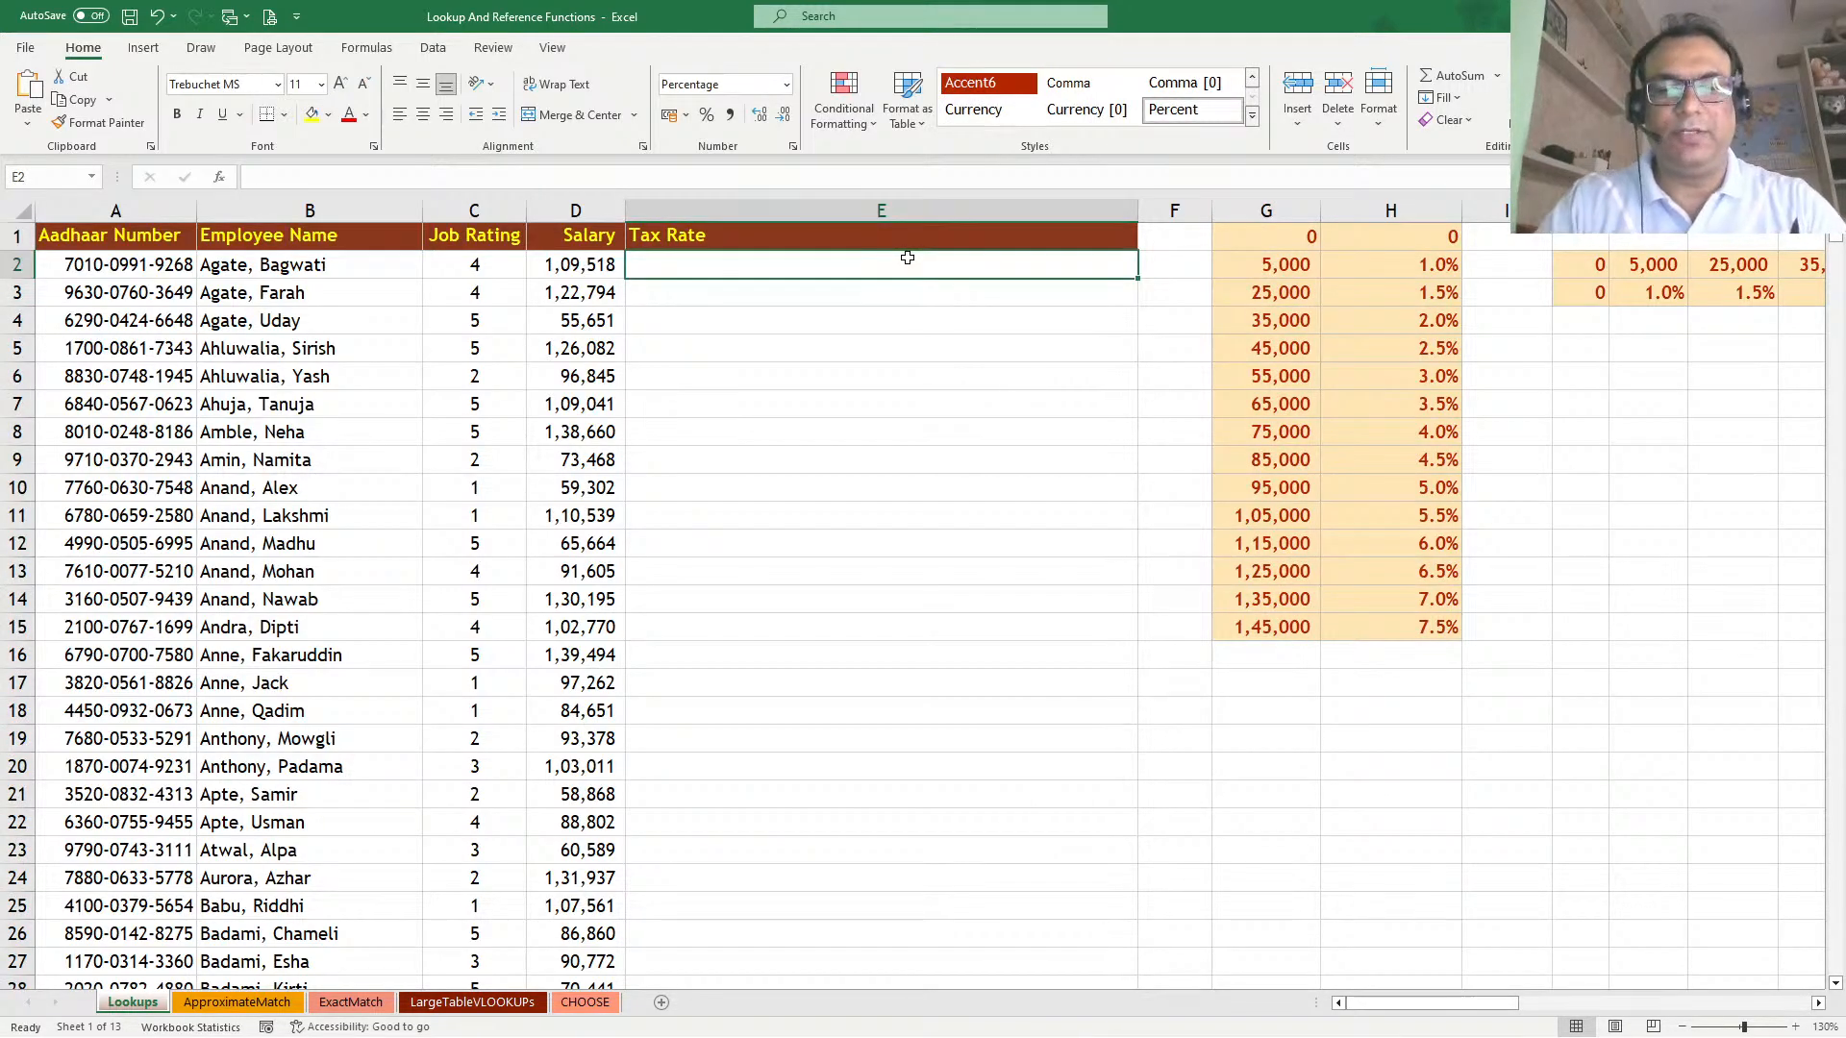
Enter =VLOOKUP(D2,$G$1:$H$15,2) in E2 and fill it down the Tax Rate column
text(=VLOOKUP()
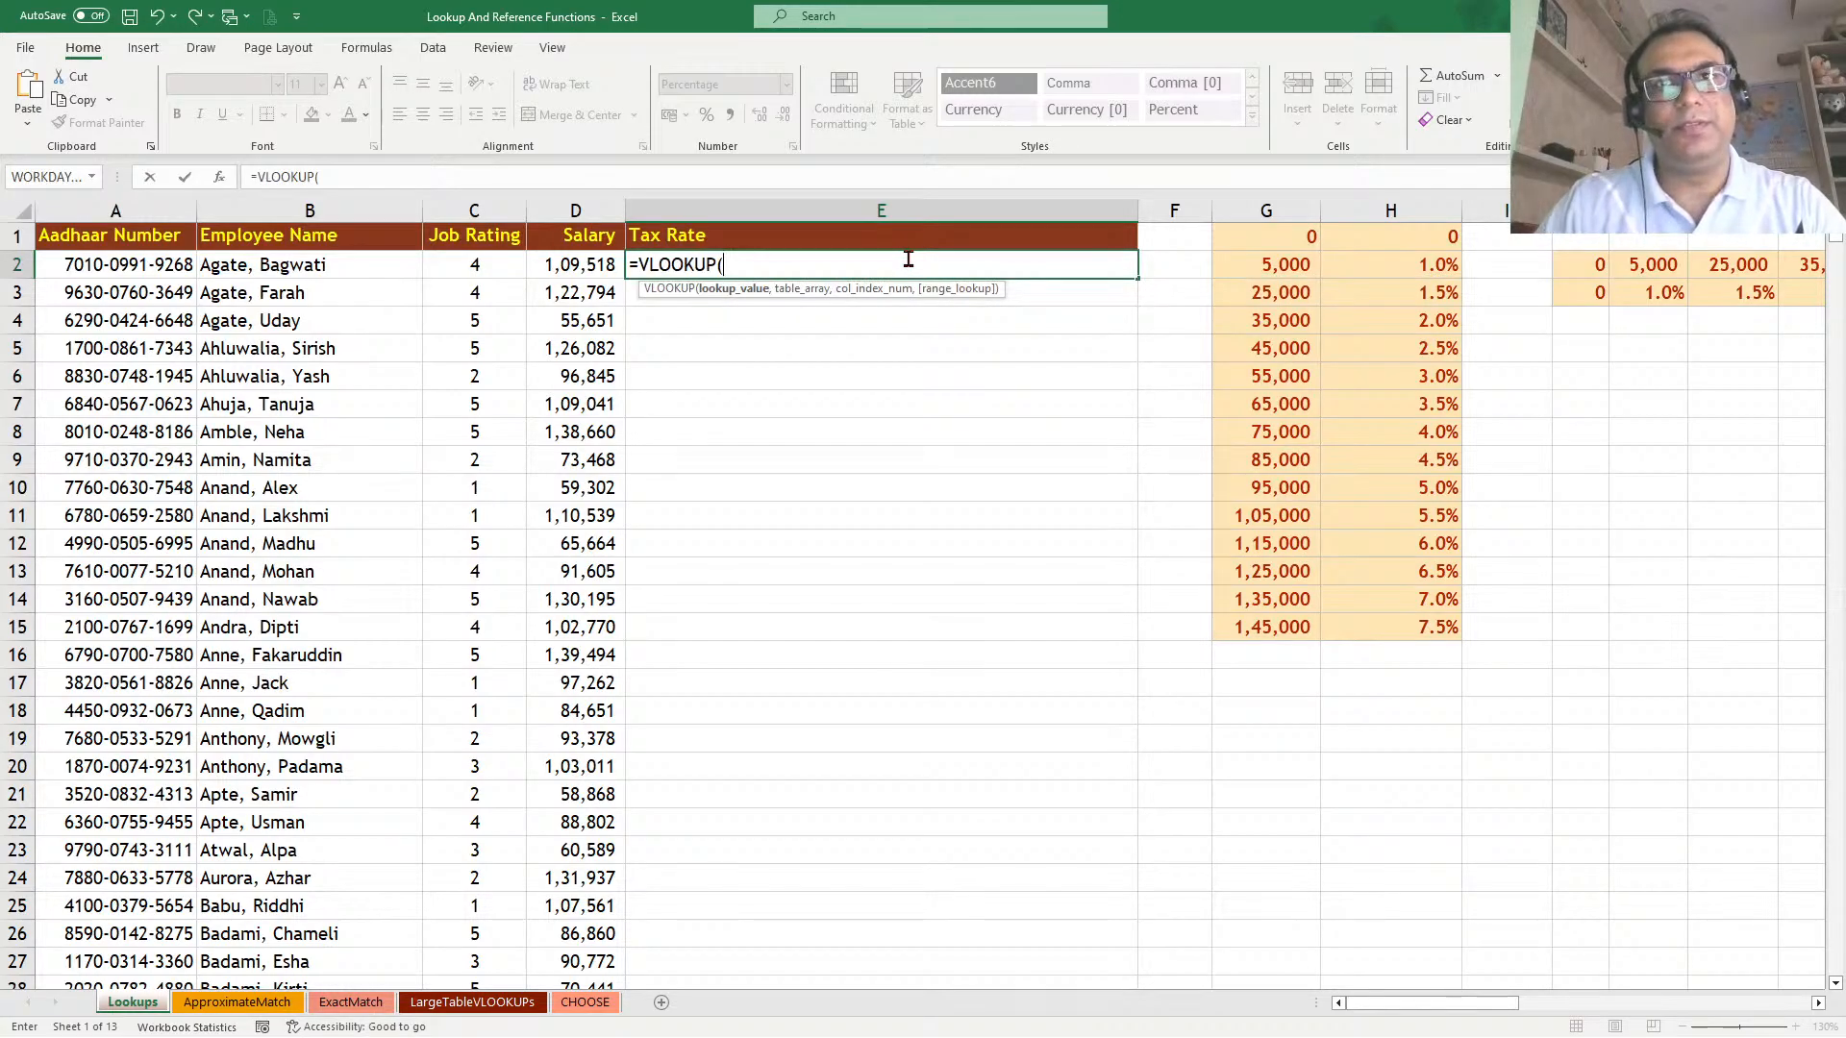
click(556, 263)
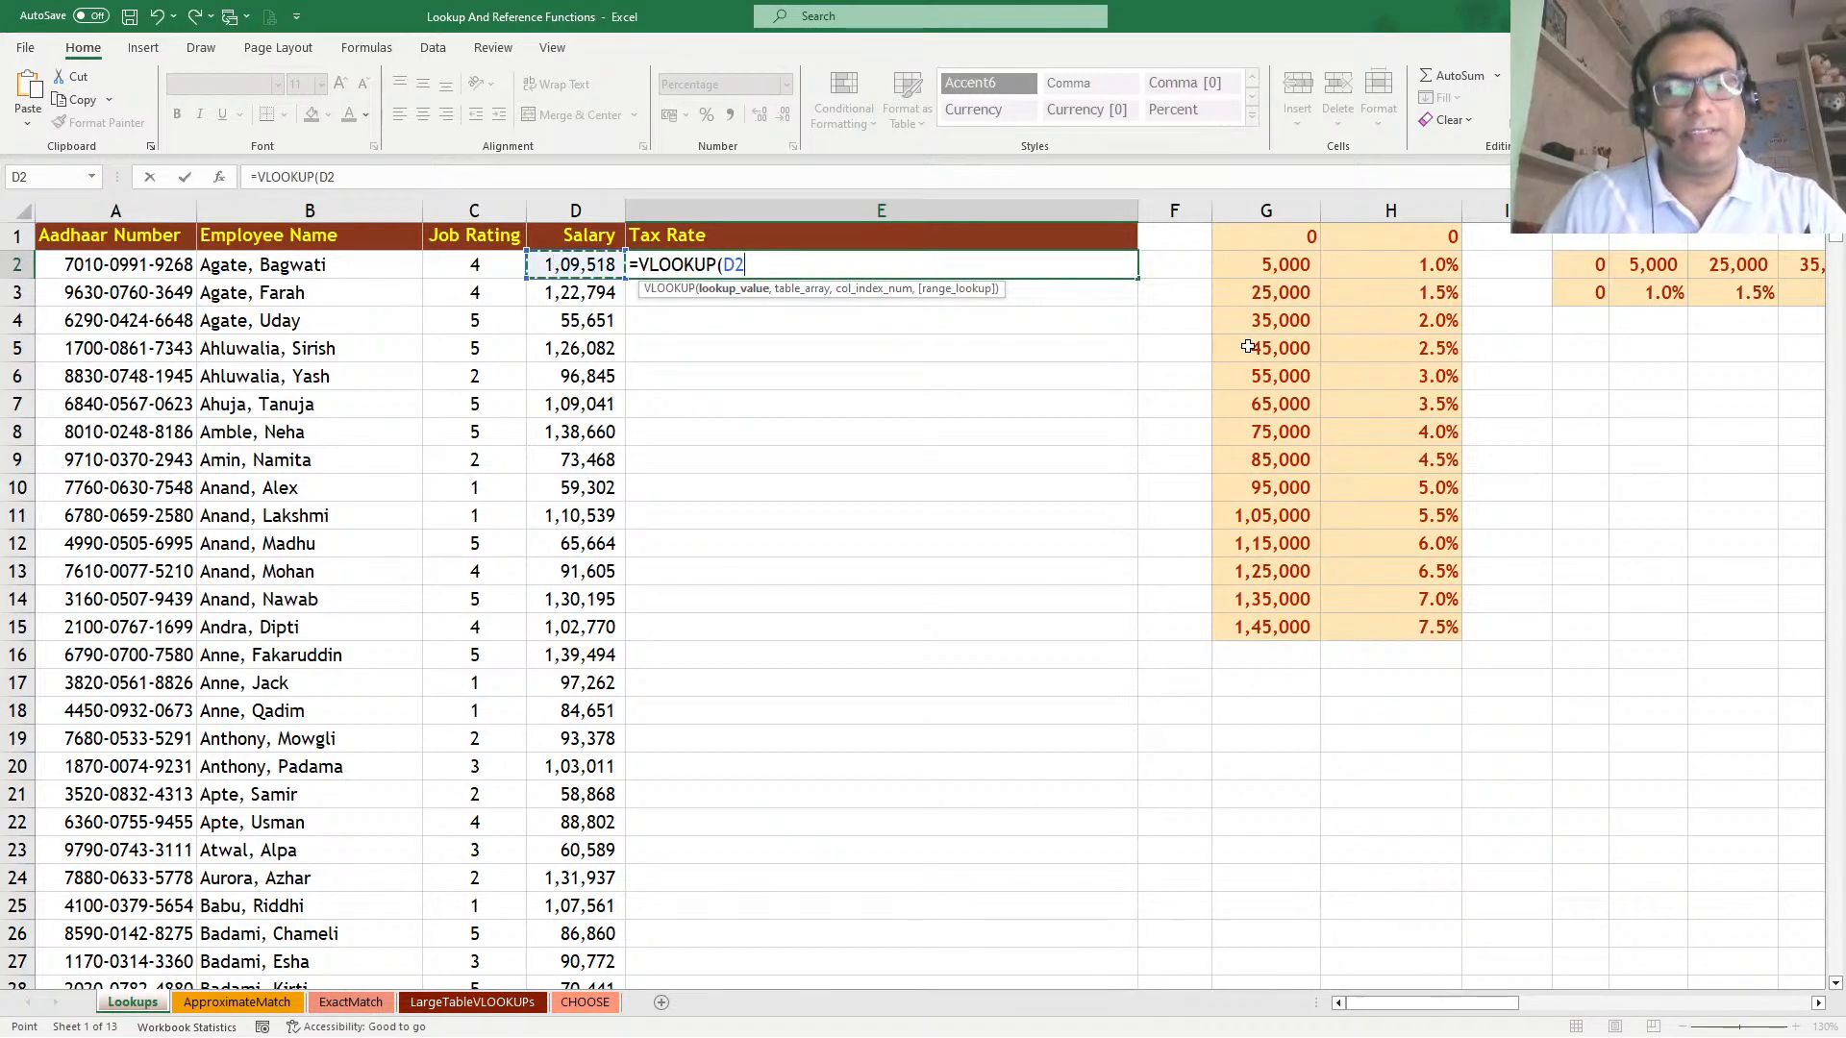
text(,)
drag(1278, 236, 1369, 625)
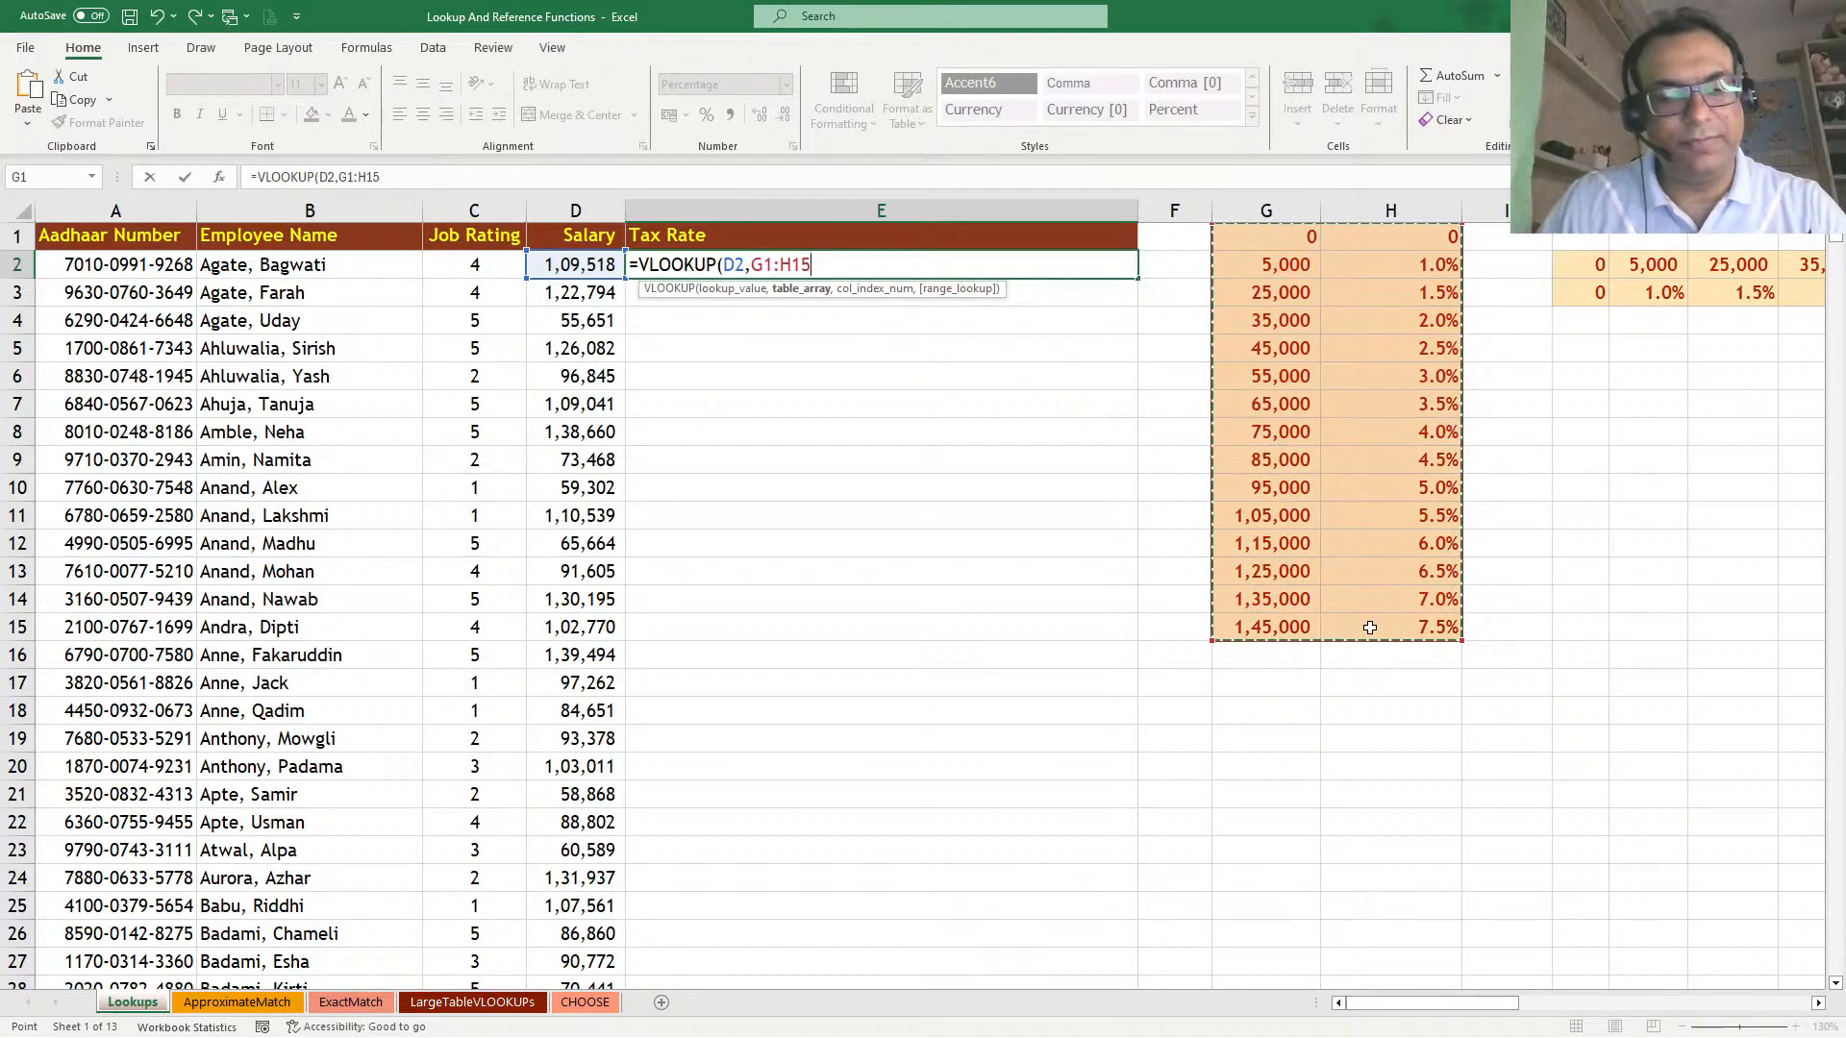
key(F4)
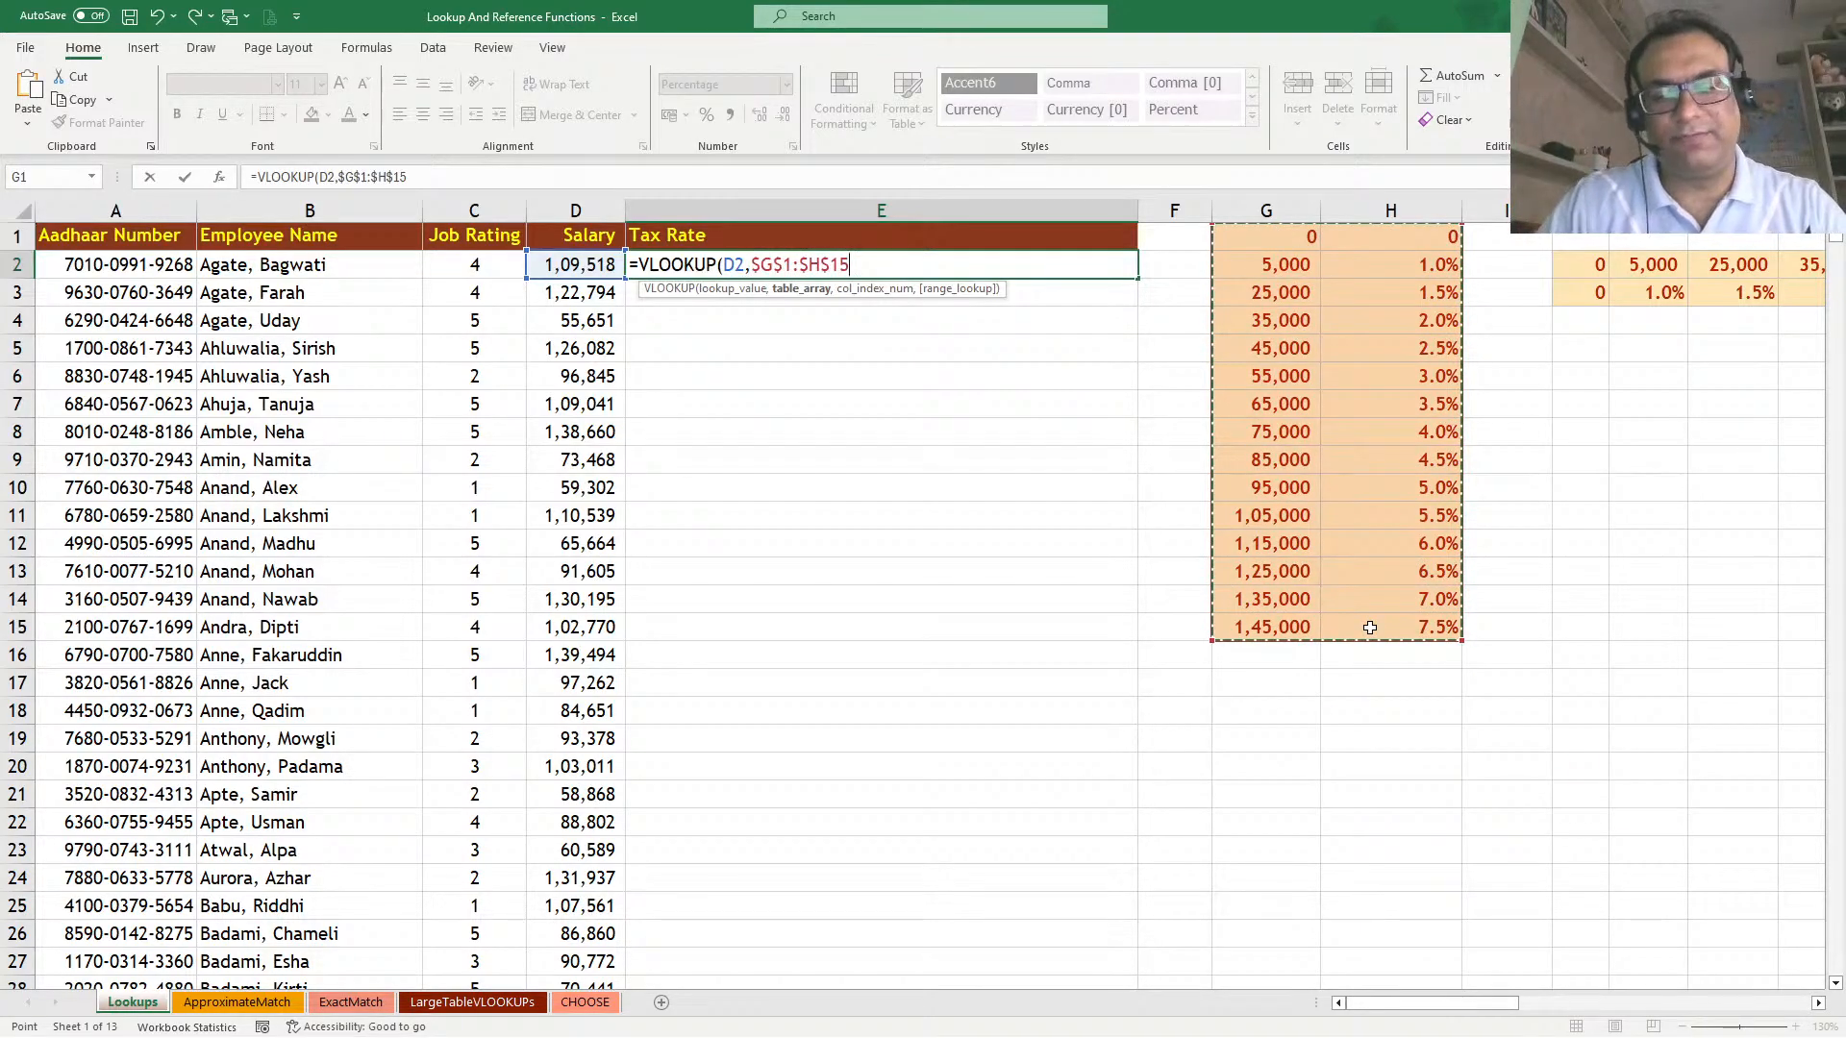
text(,)
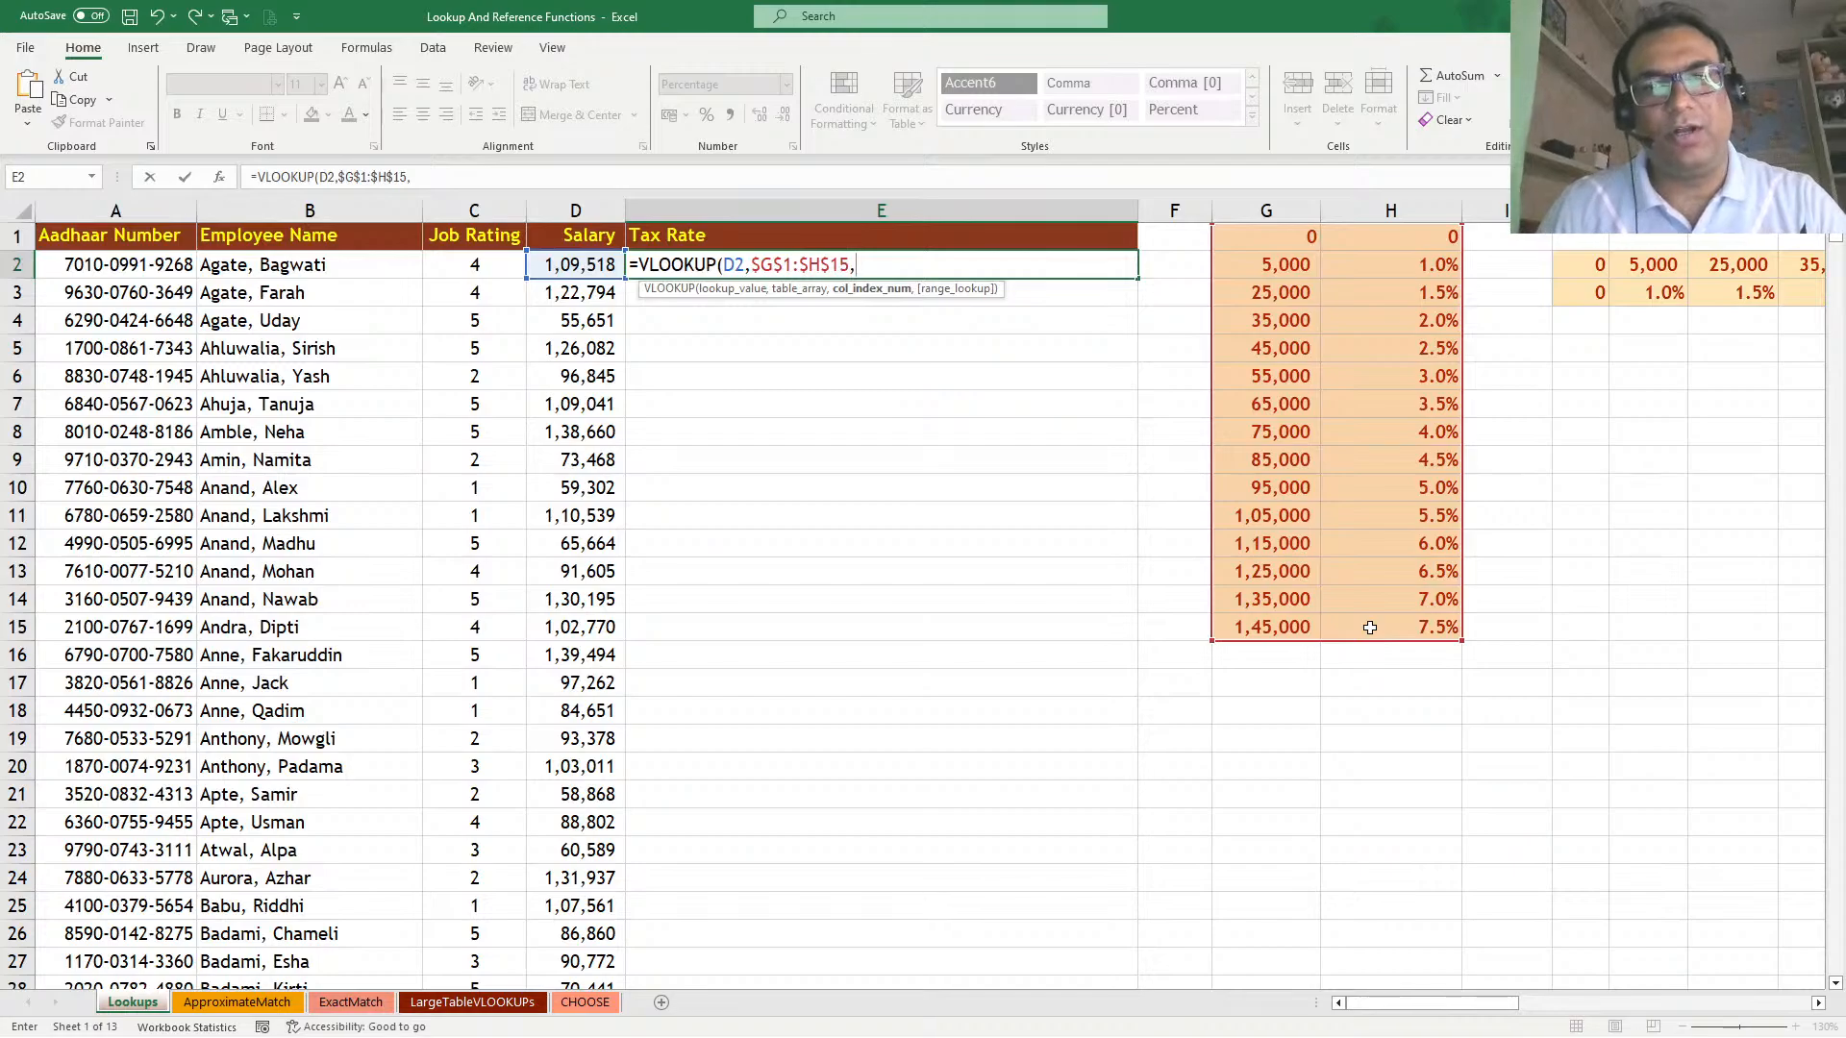
text(2)
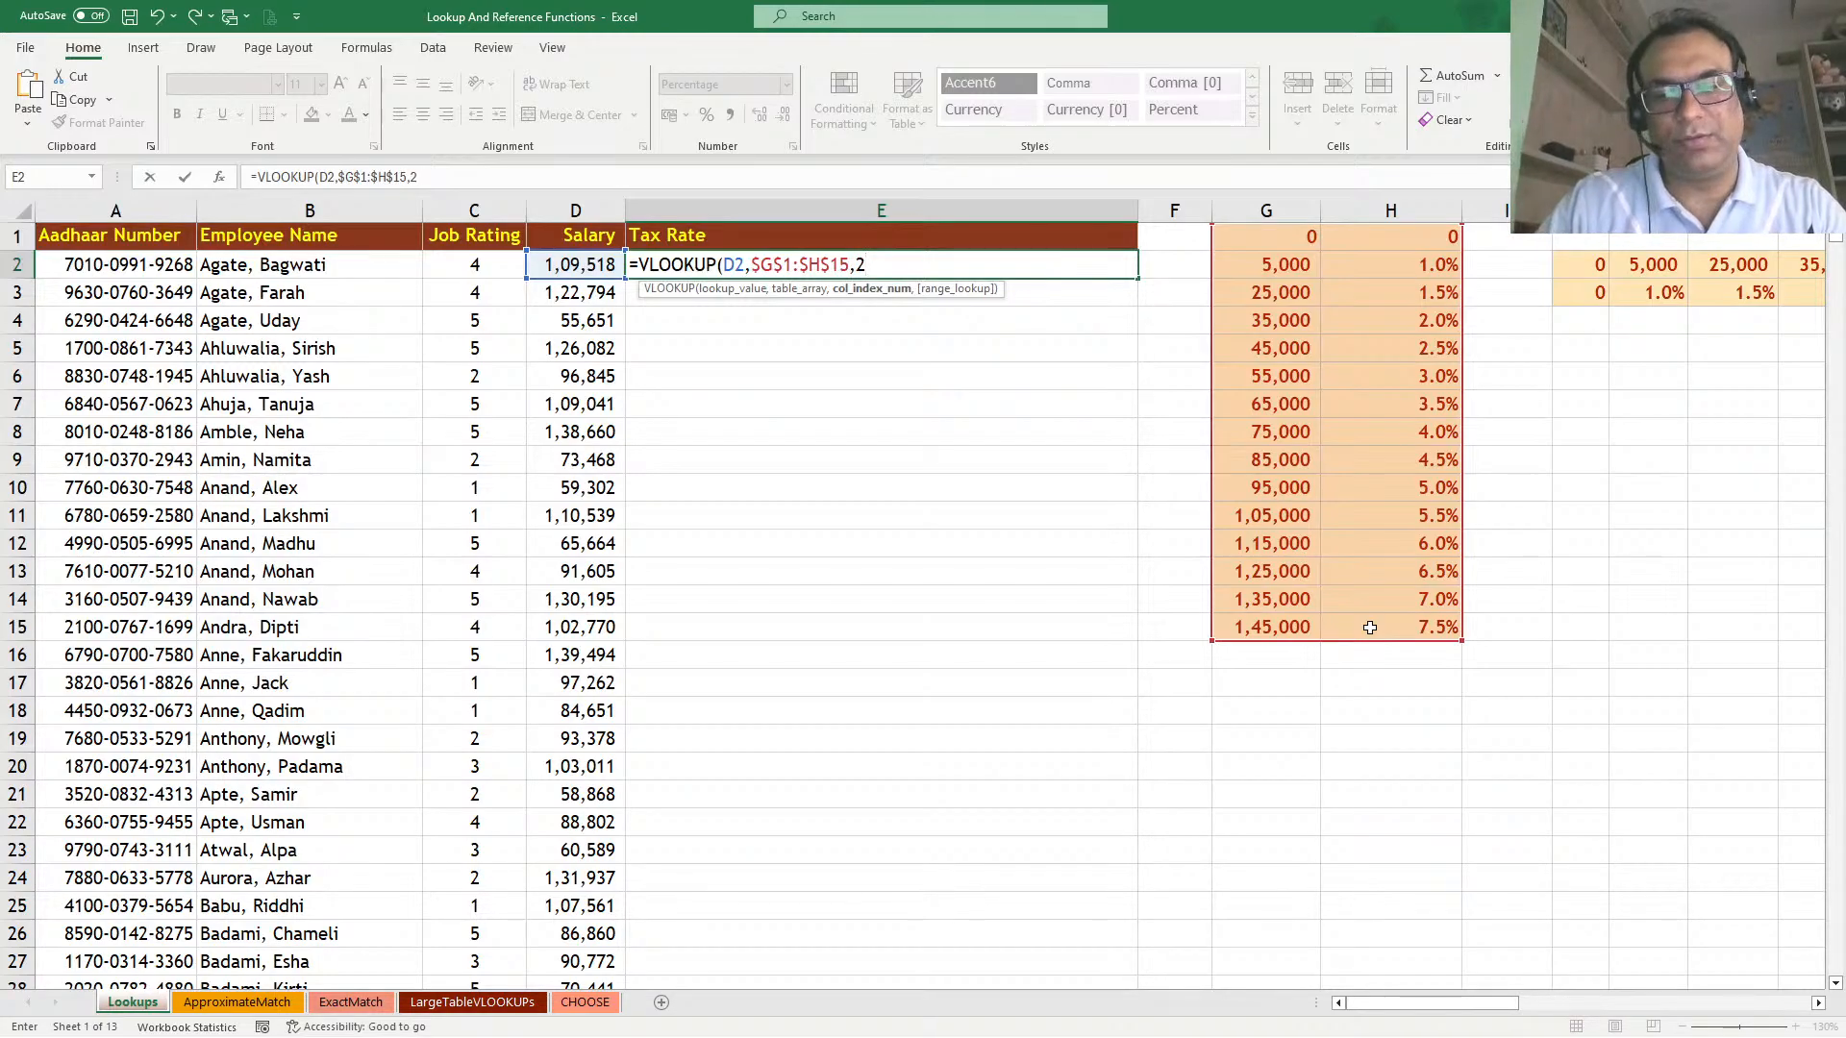
key(Return)
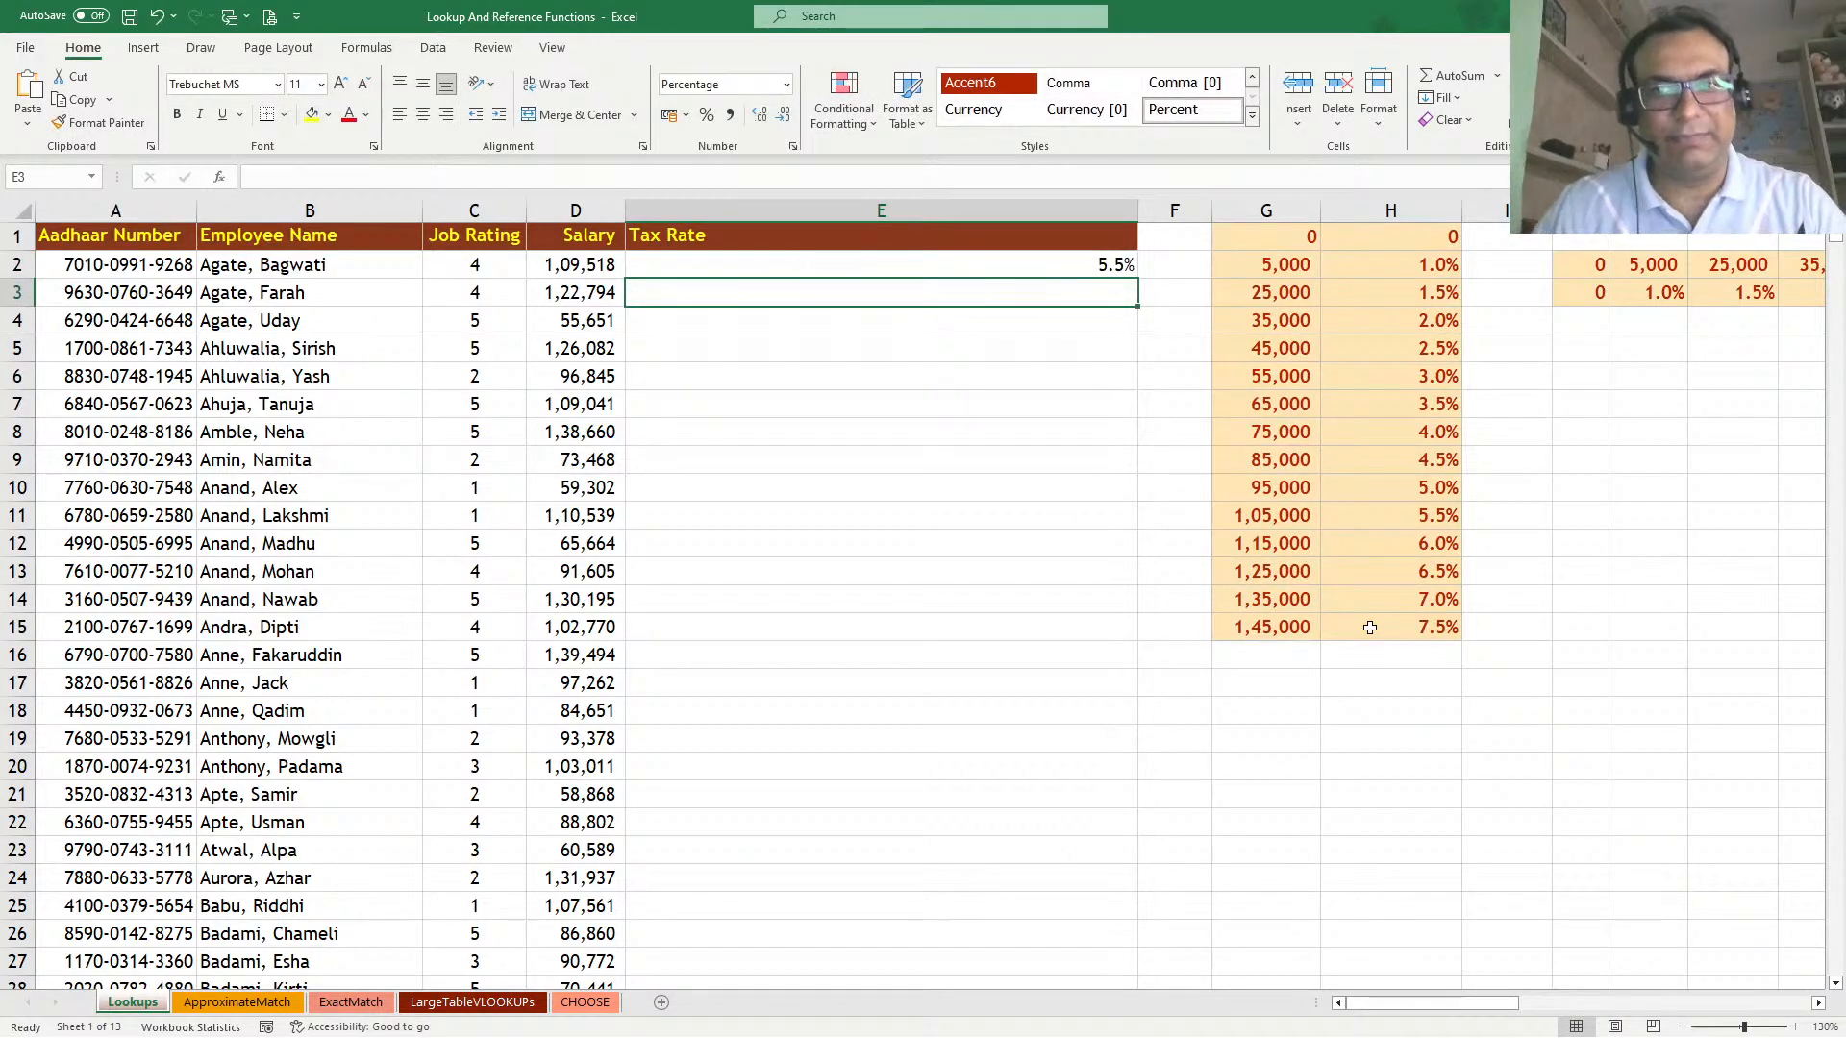
click(1052, 262)
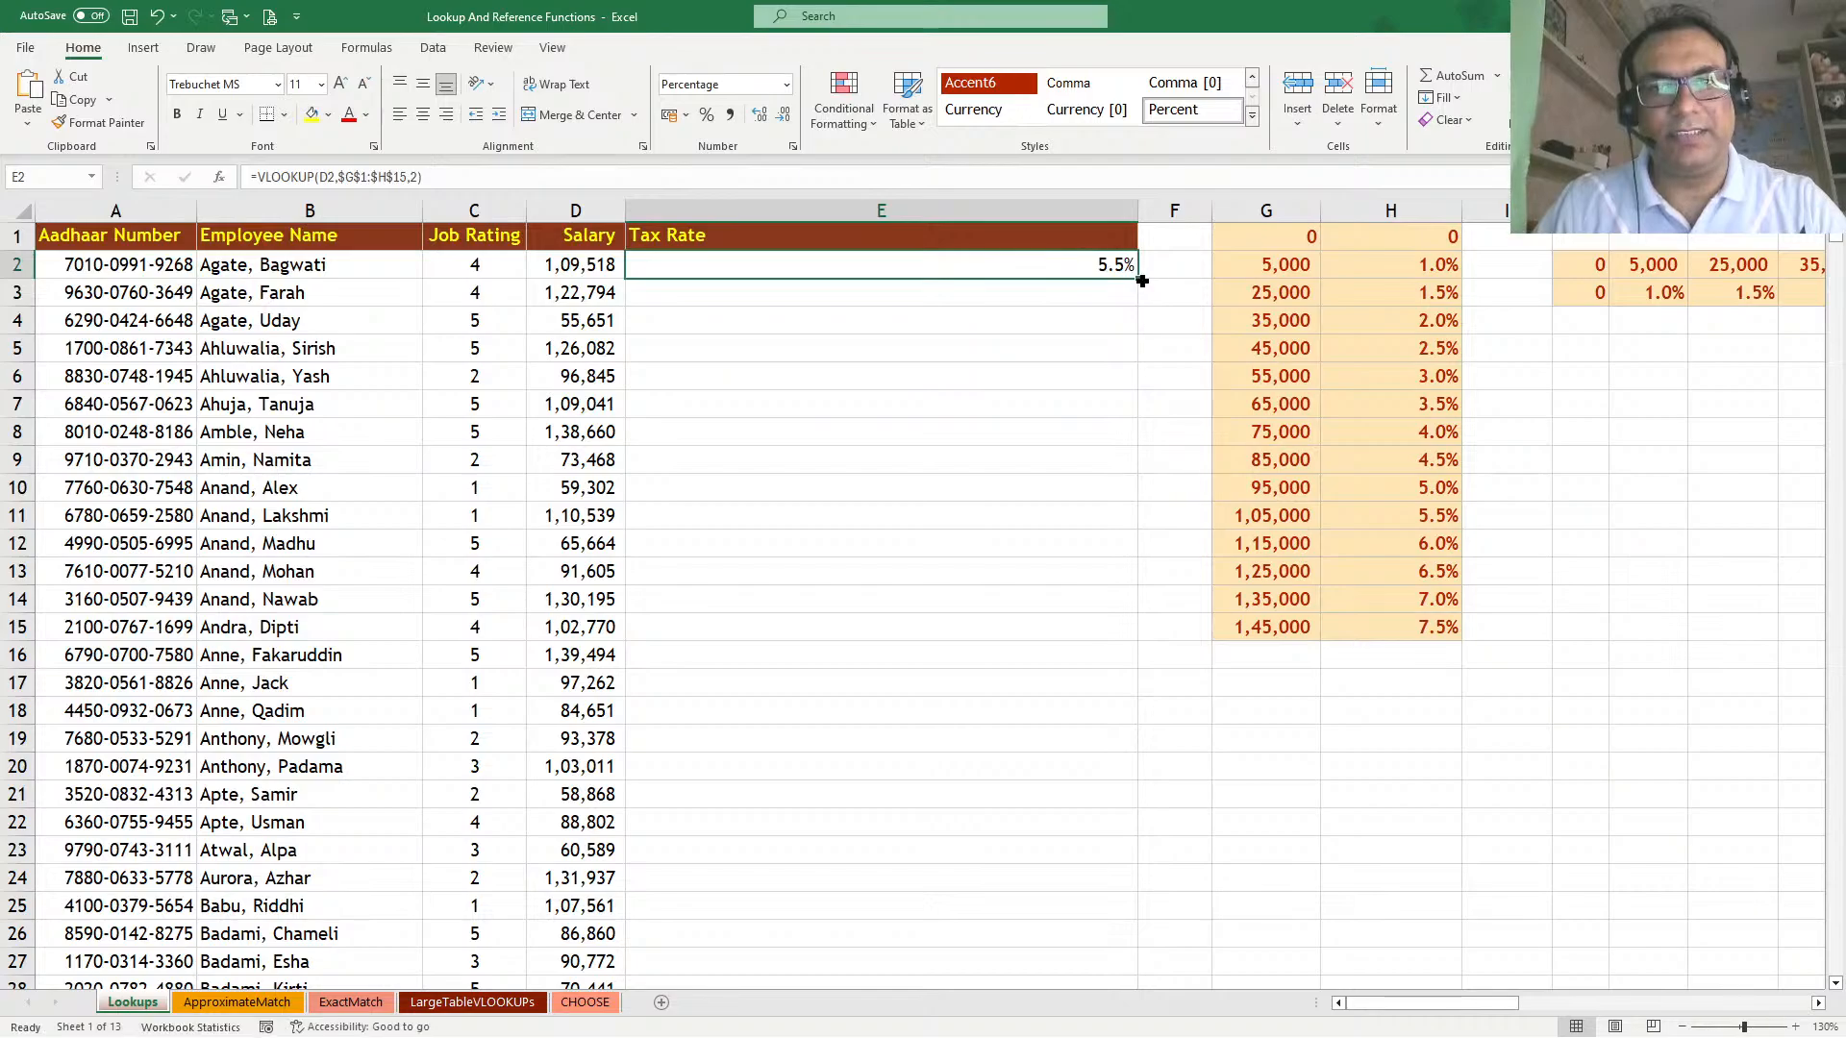
double_click(1142, 279)
Change the table array in E2's VLOOKUP to the mixed reference G$1:H$15
double_click(1041, 267)
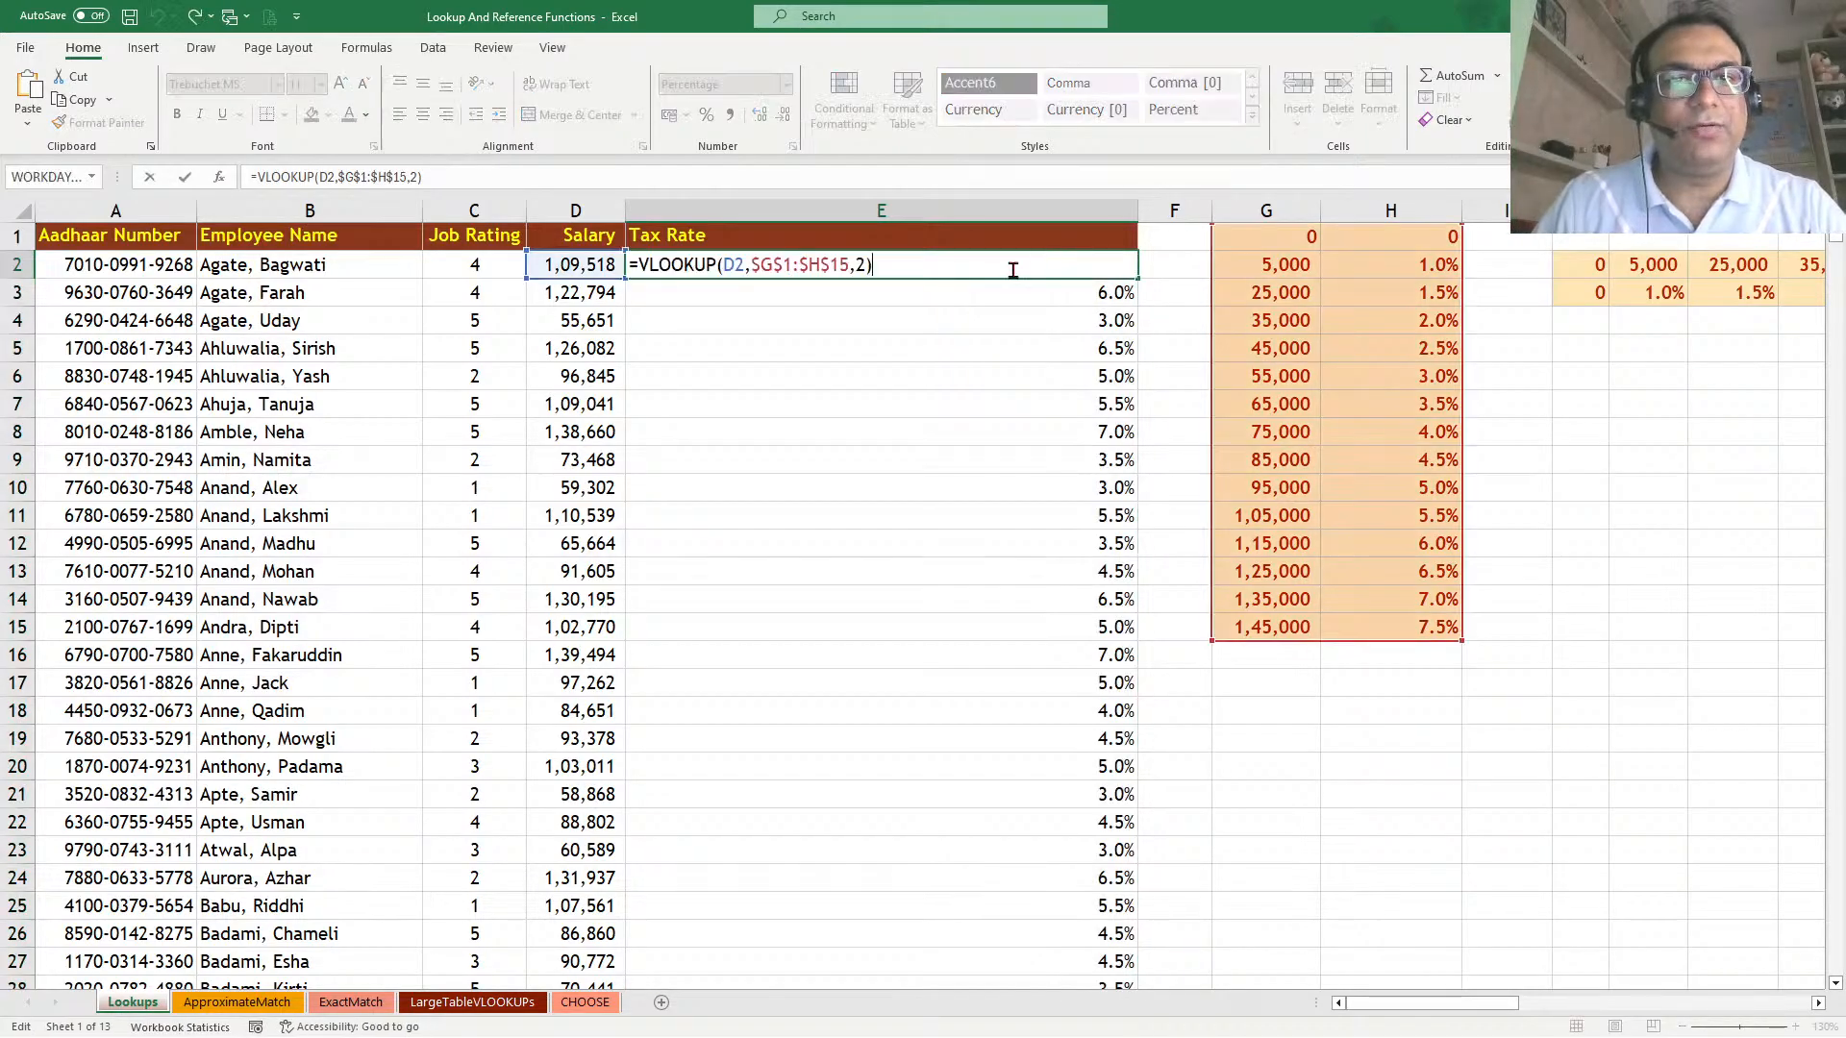
drag(750, 265, 850, 264)
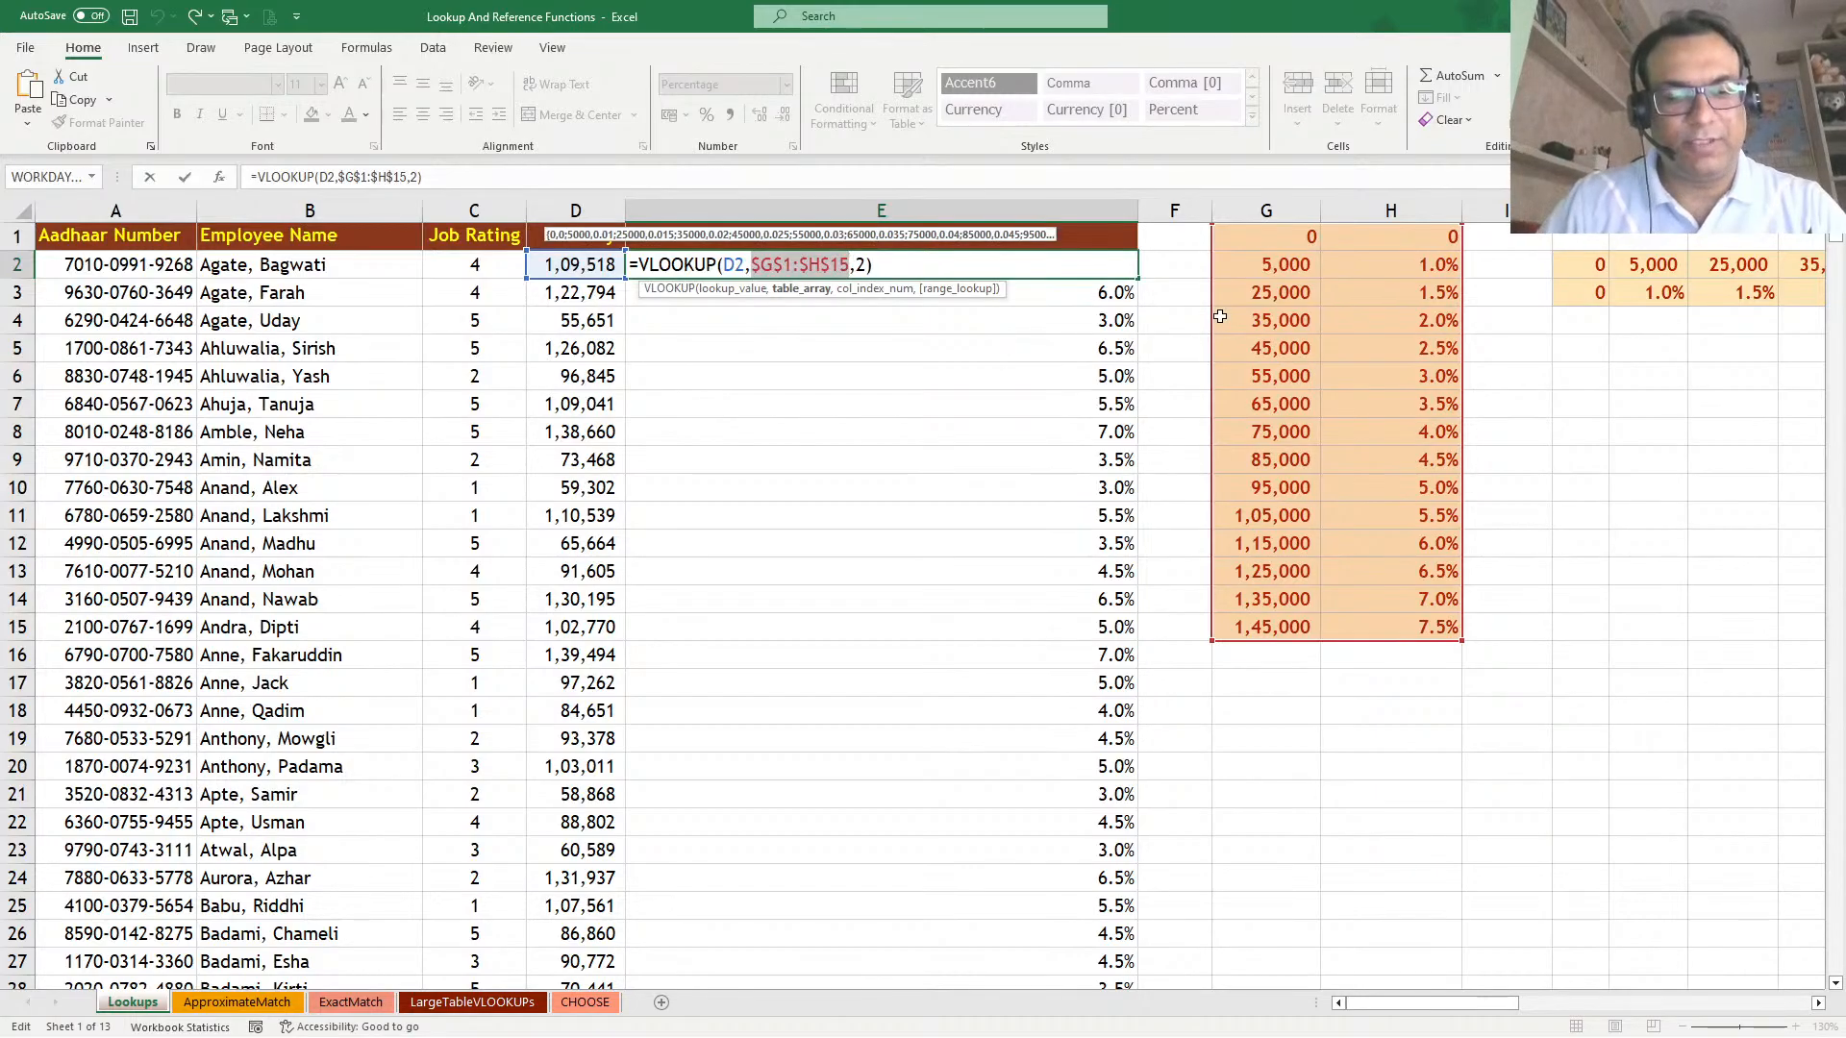
key(Return)
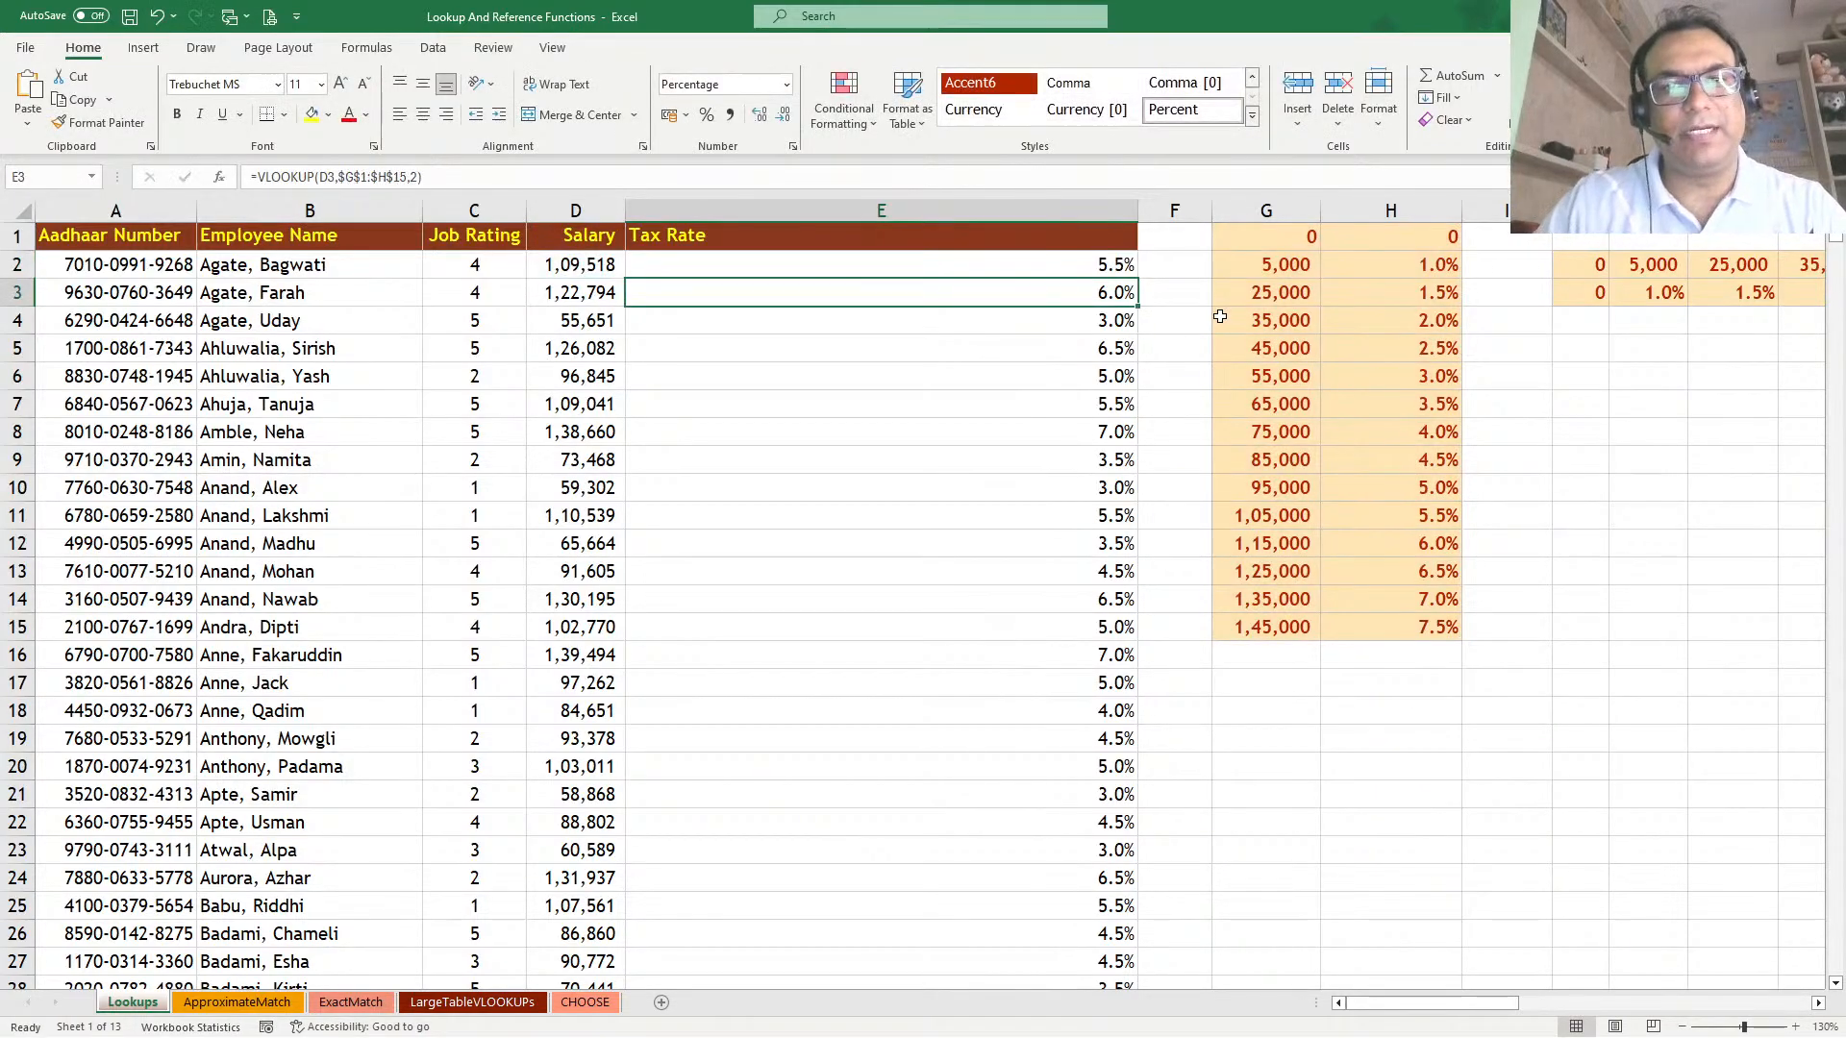
Replace the formula in E2 with the fully relative =VLOOKUP(D2,G1:H15,2) and fill it down the Tax Rate column
click(1055, 265)
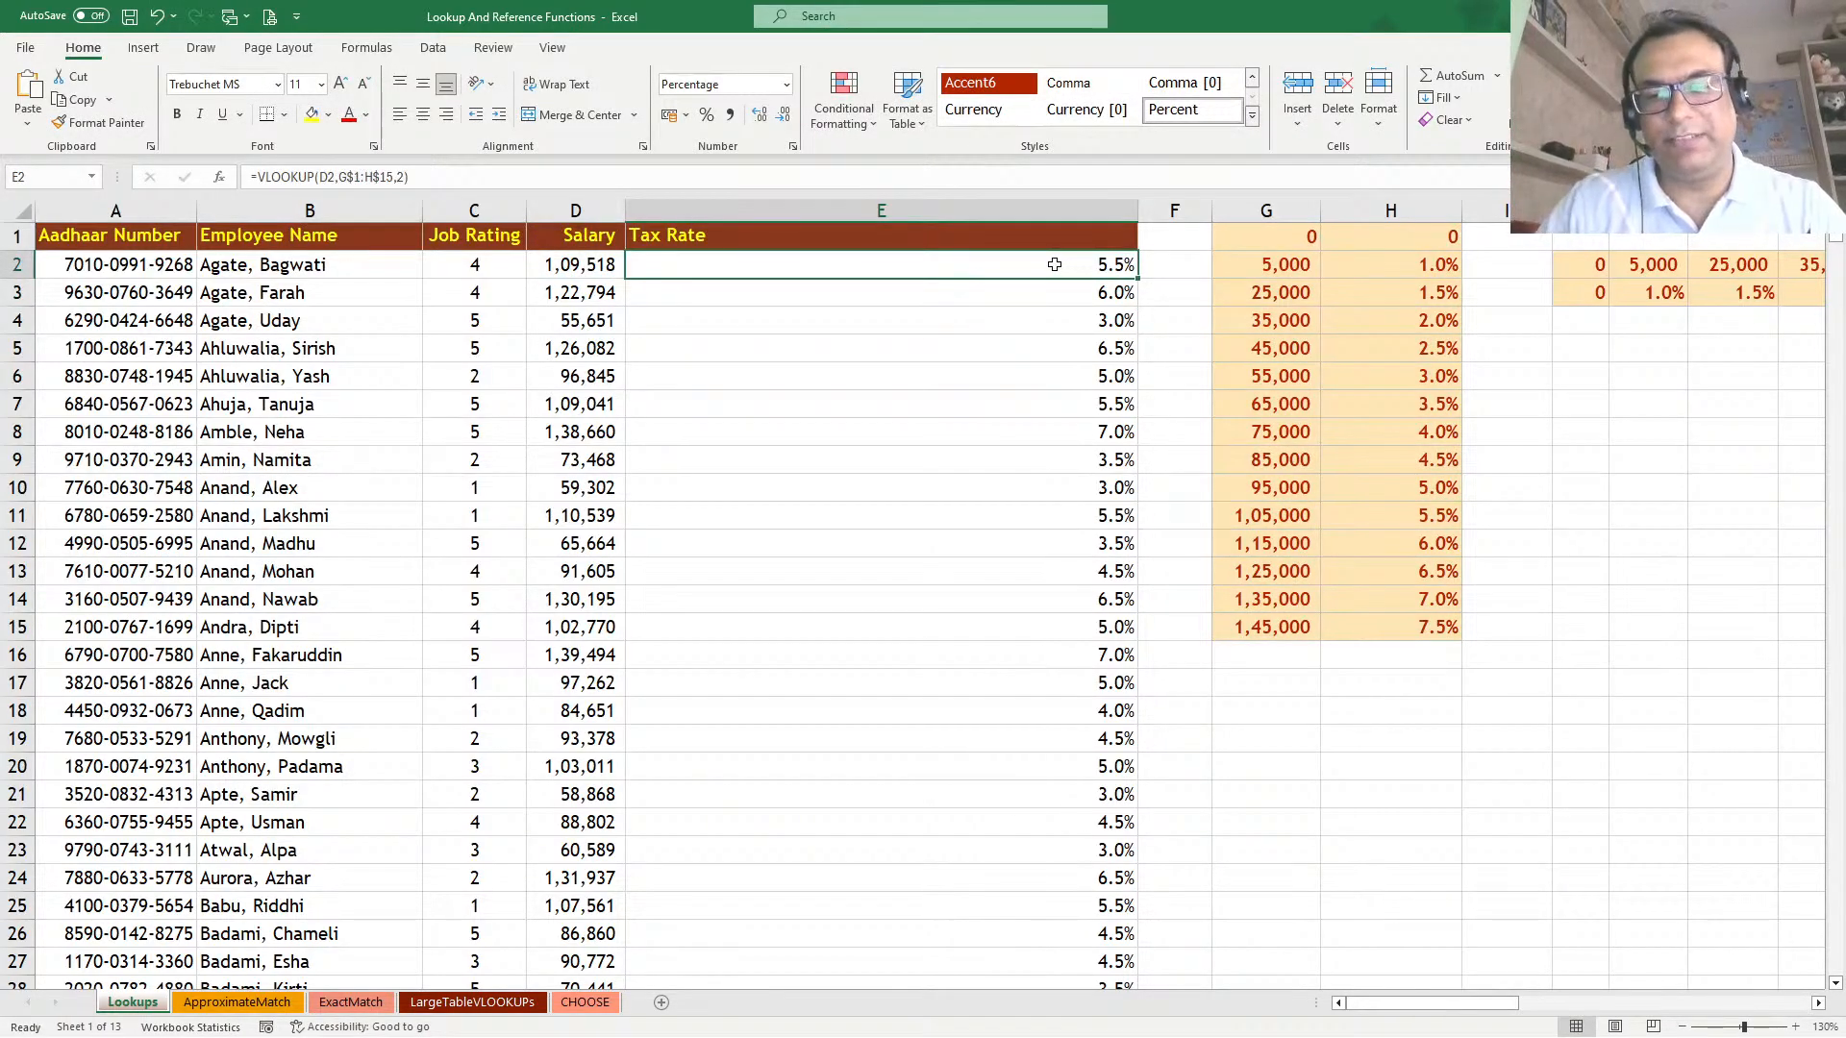
key(Delete)
text(=vl)
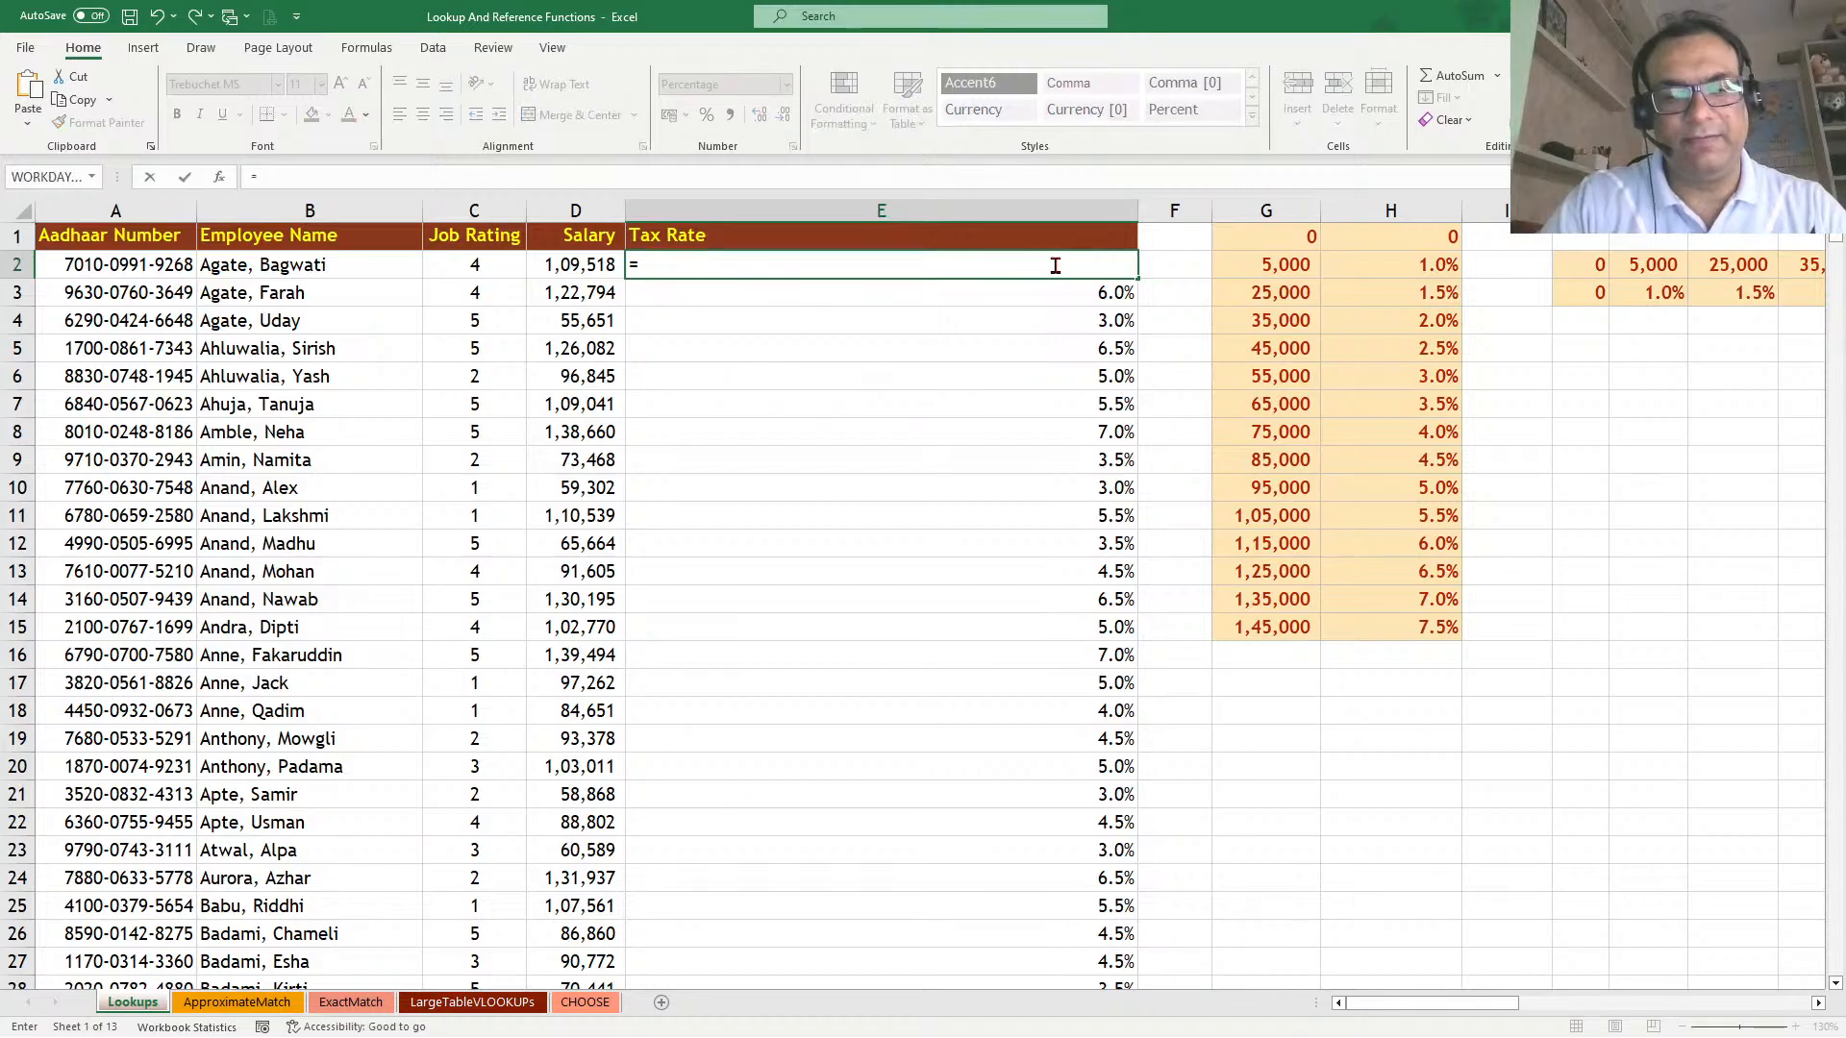
key(Tab)
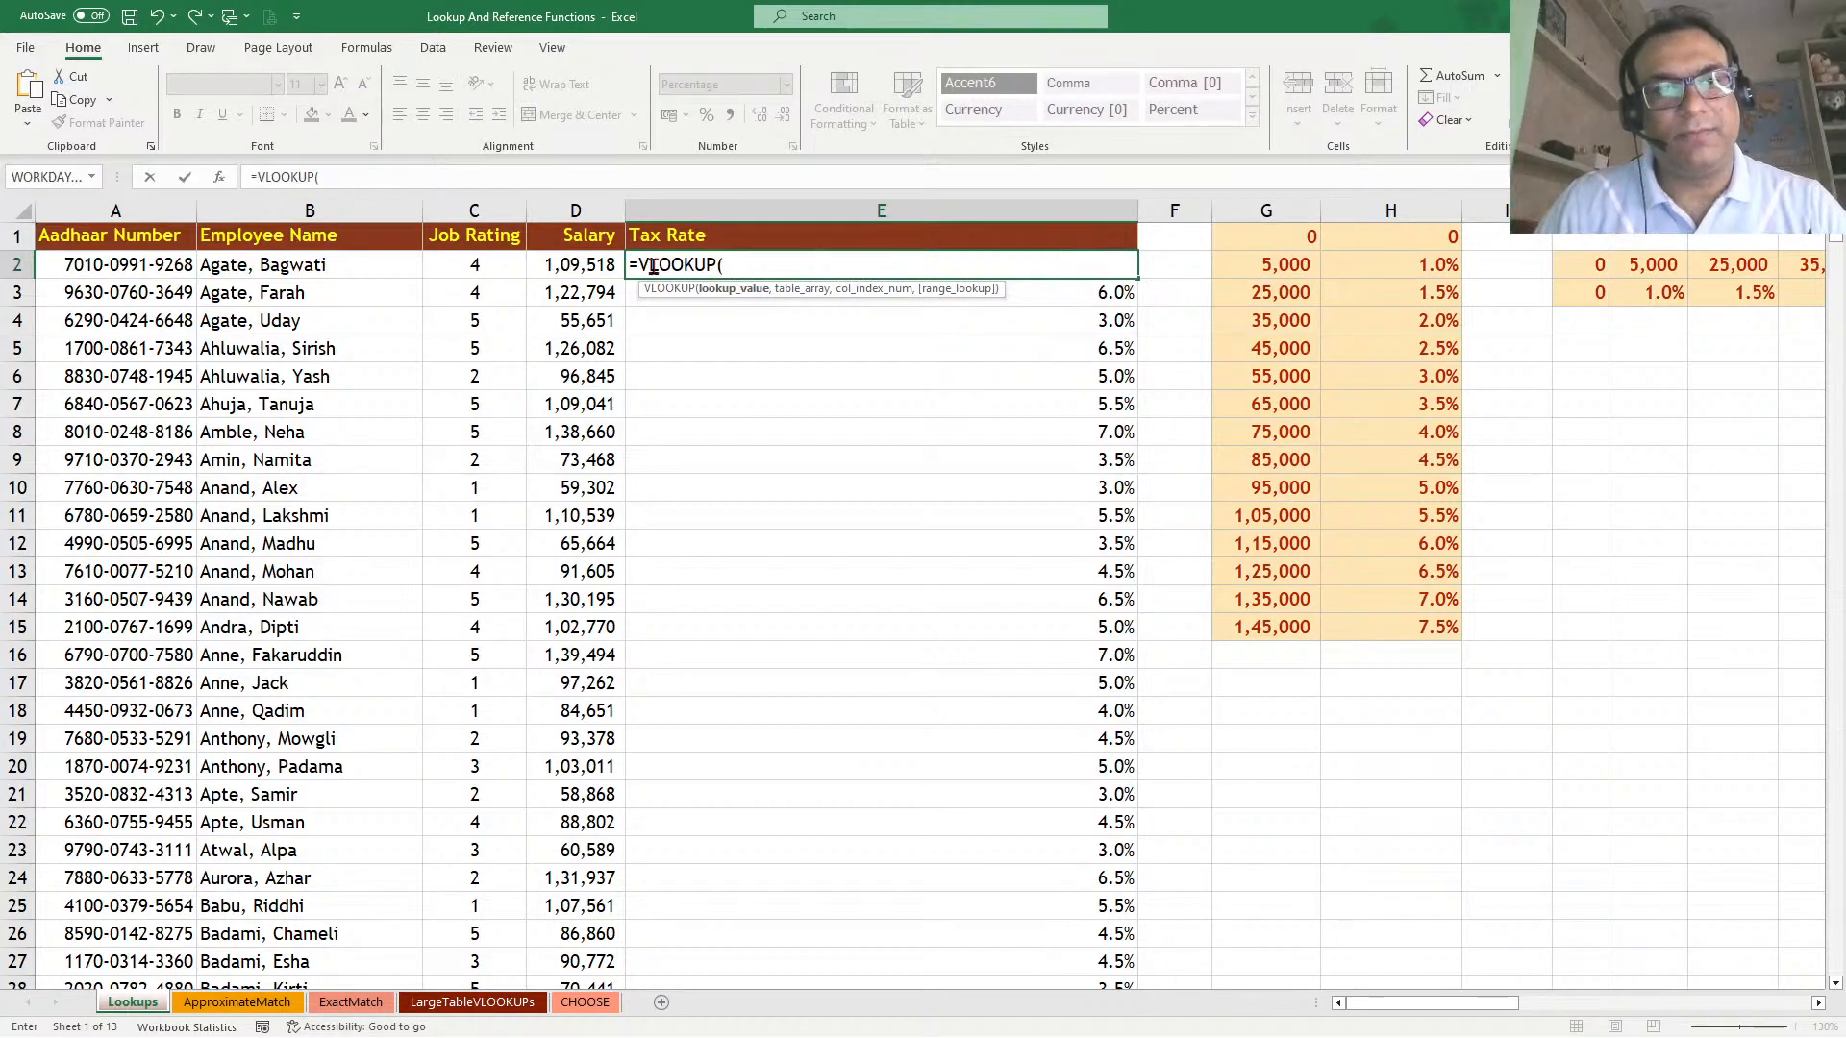
key(Left)
text(,)
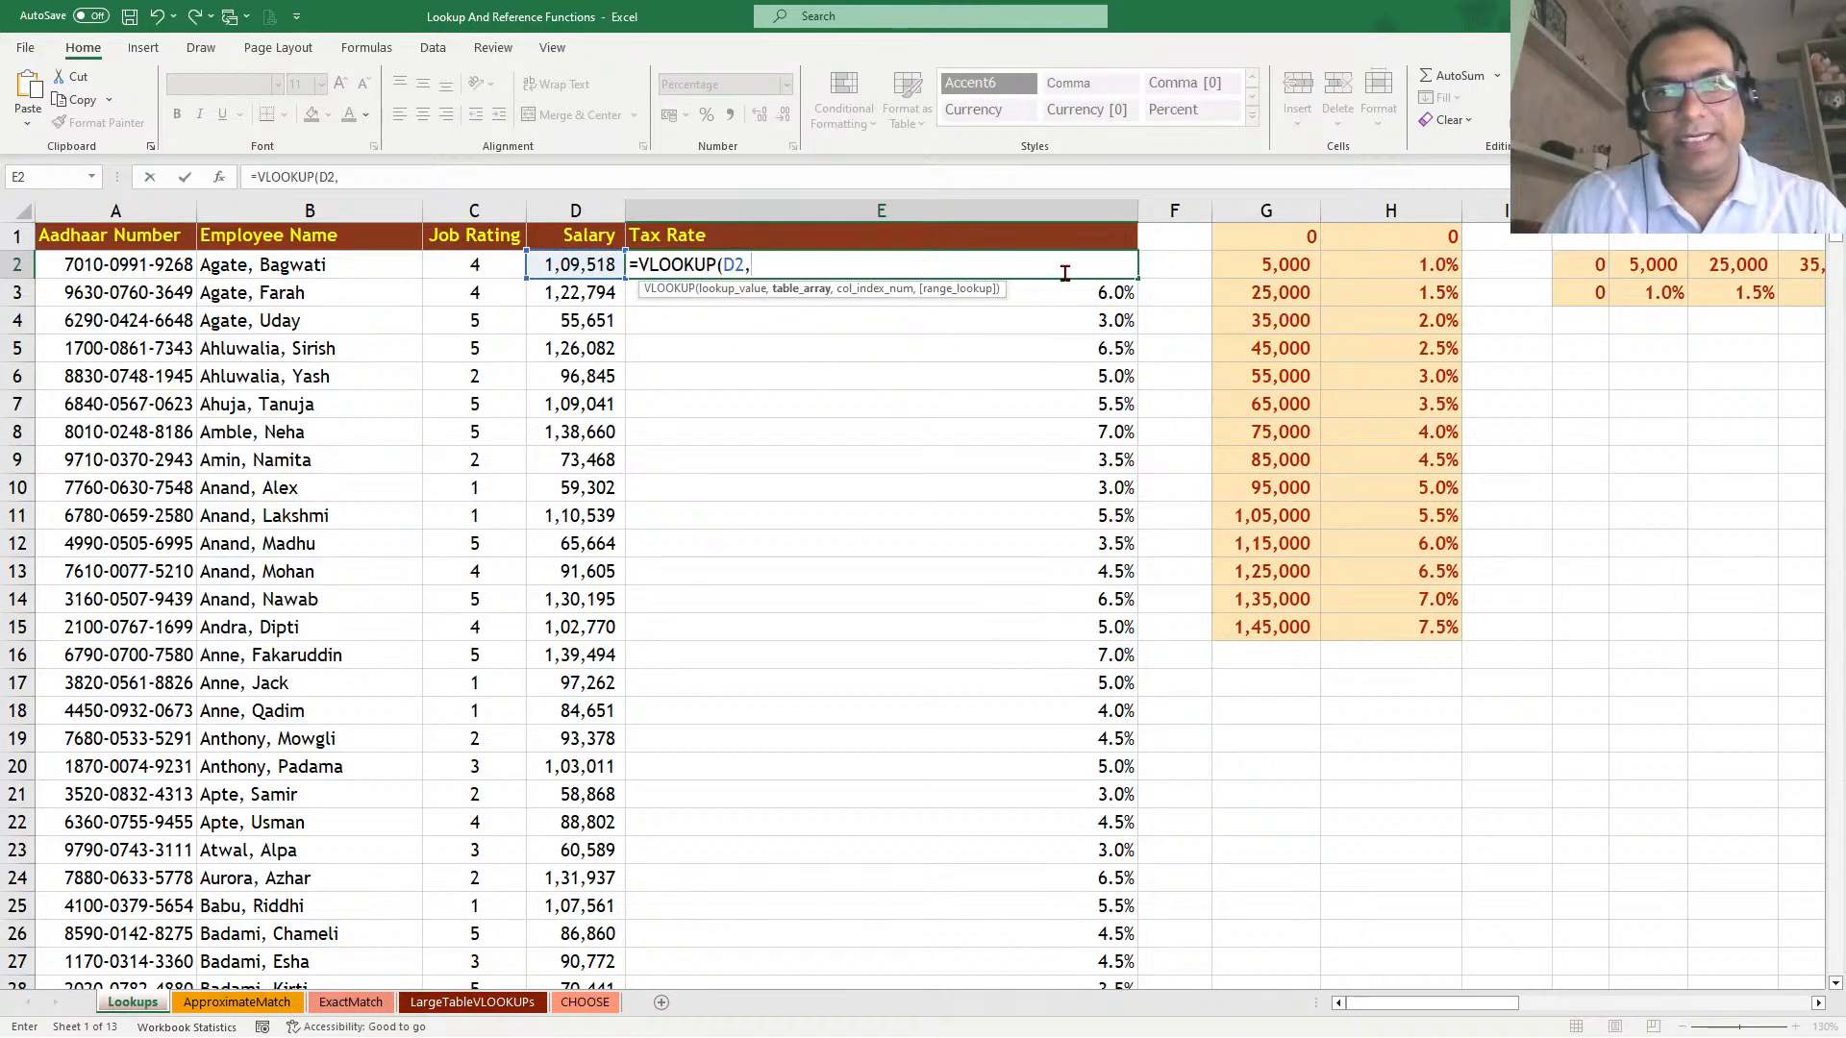
drag(1255, 241, 1355, 626)
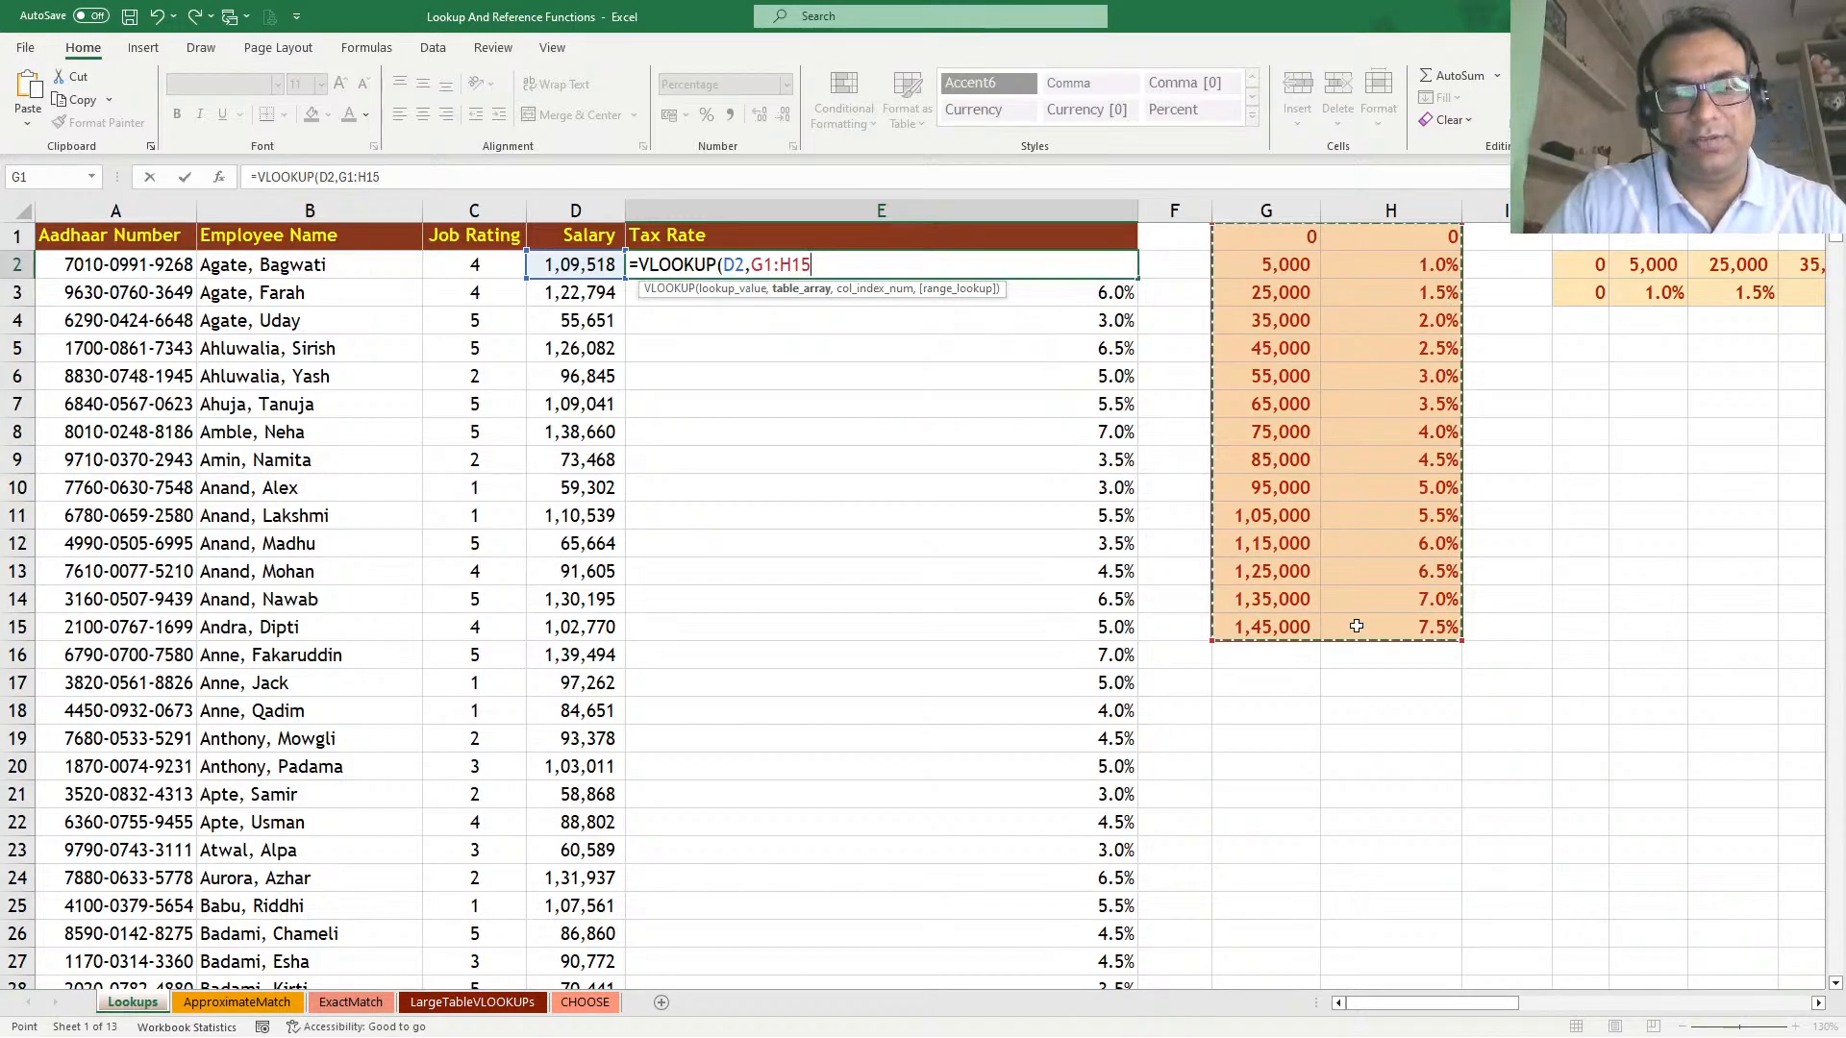
text(,)
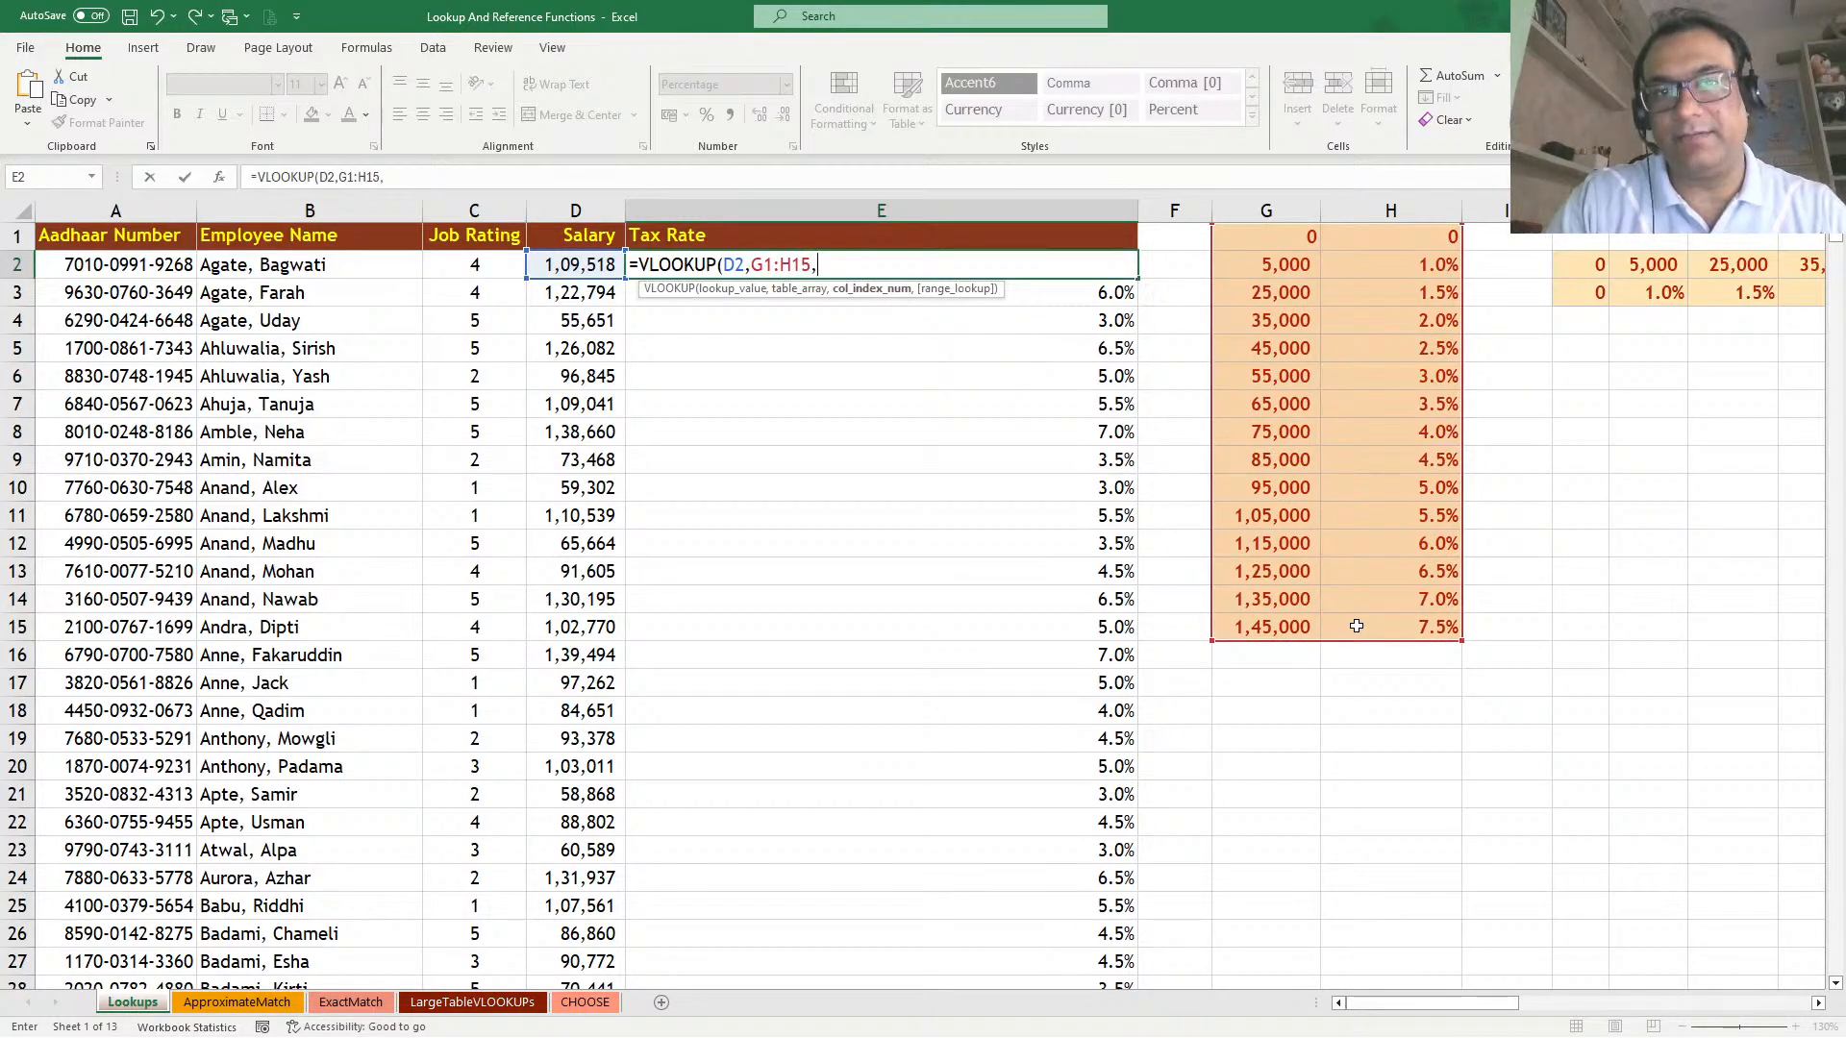
text(2)
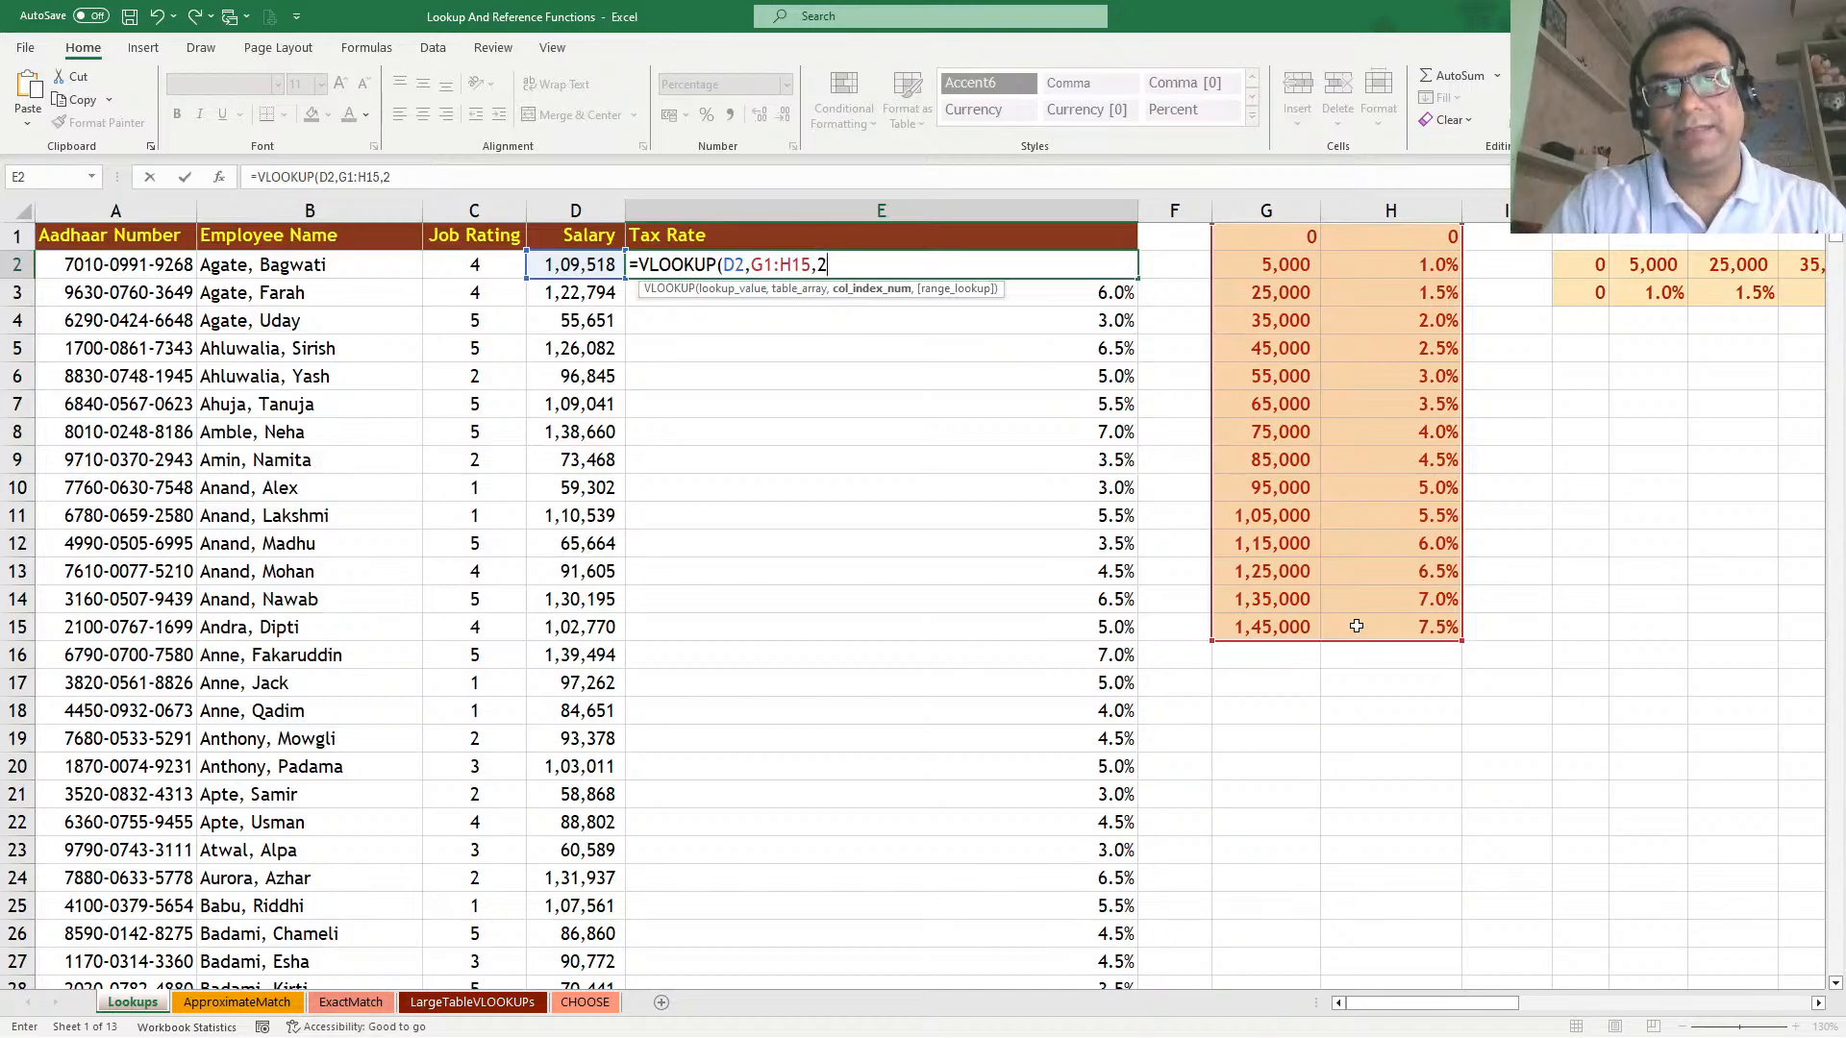
key(Return)
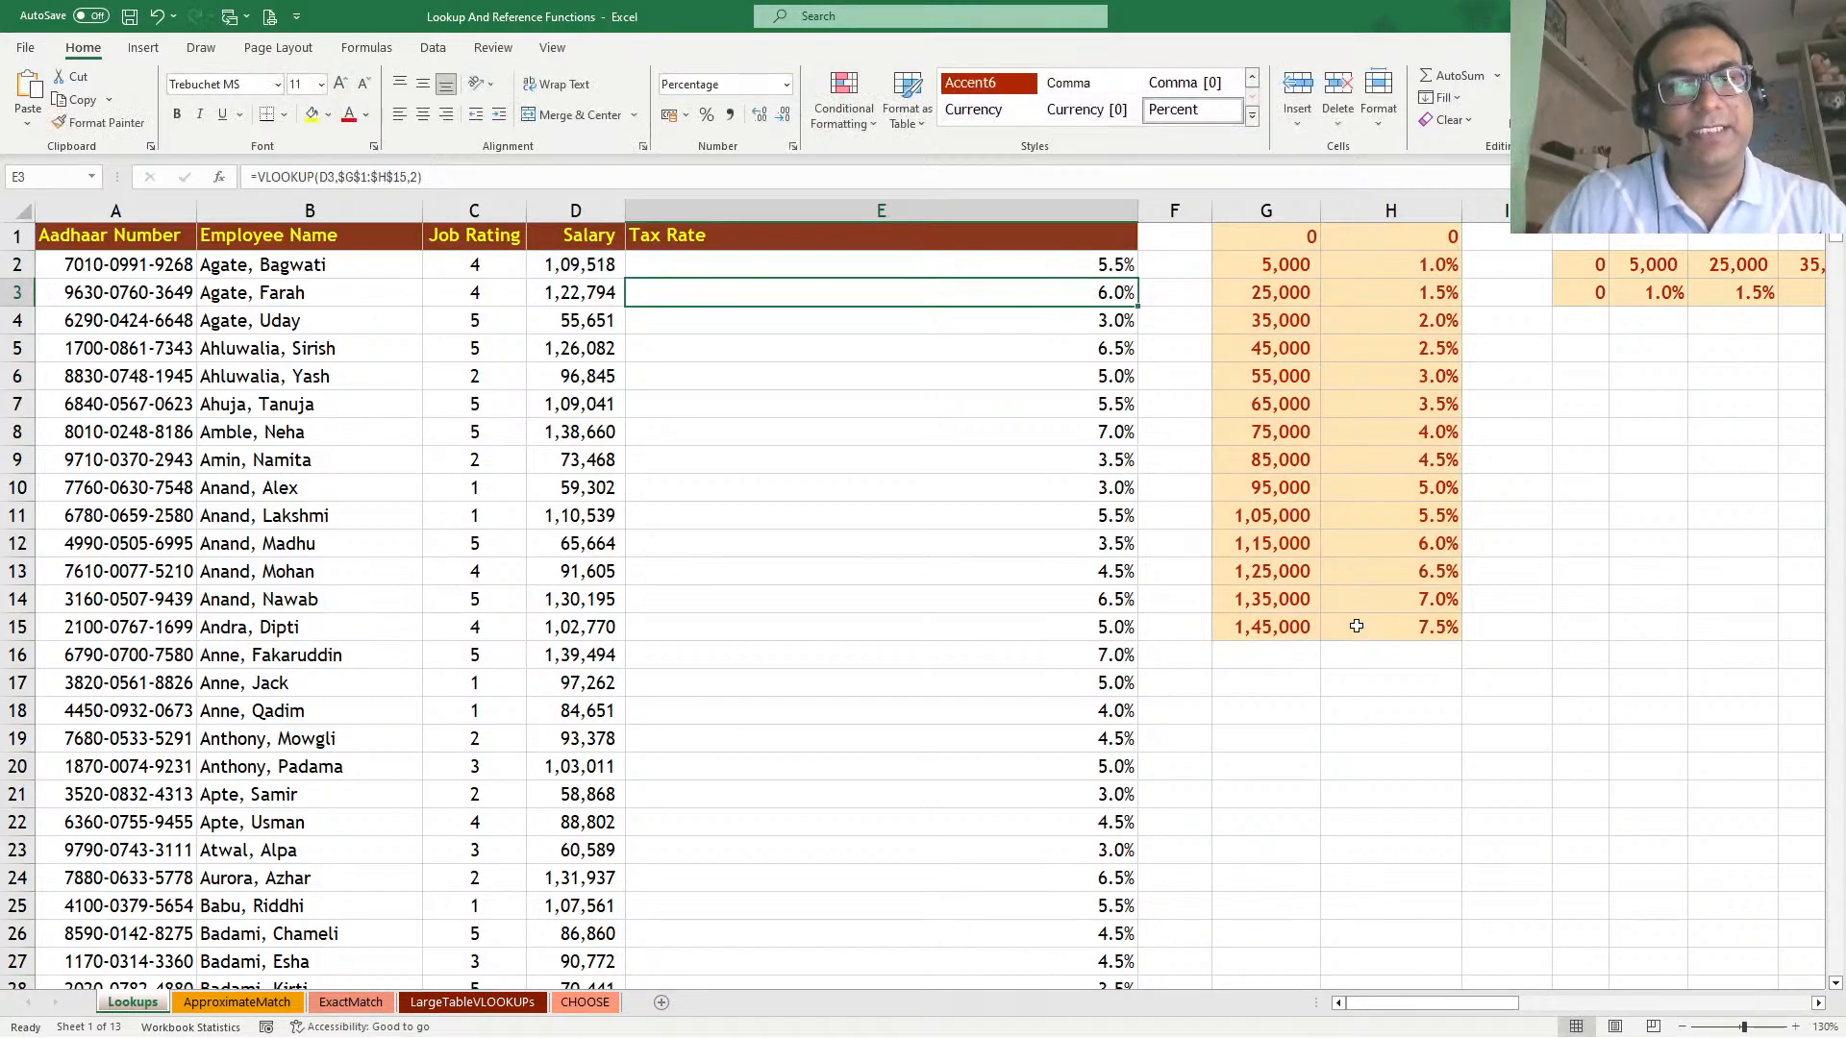
click(1053, 273)
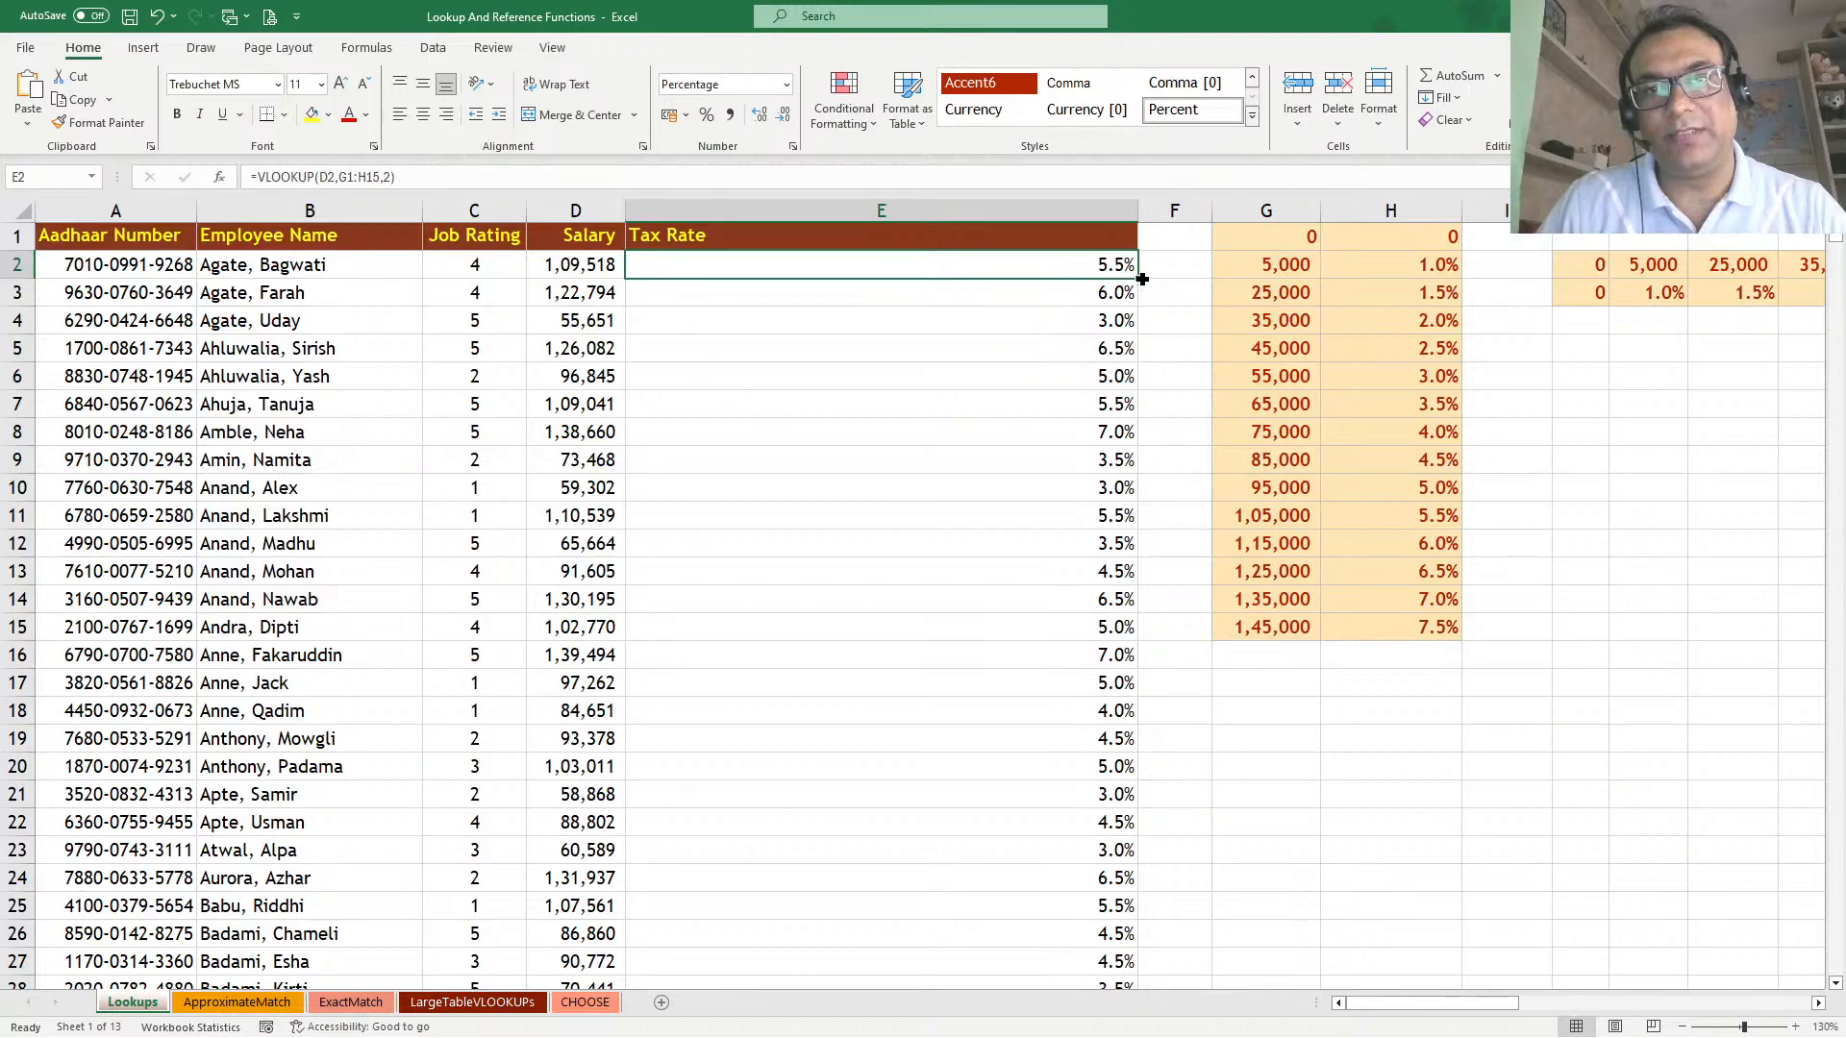
double_click(1135, 276)
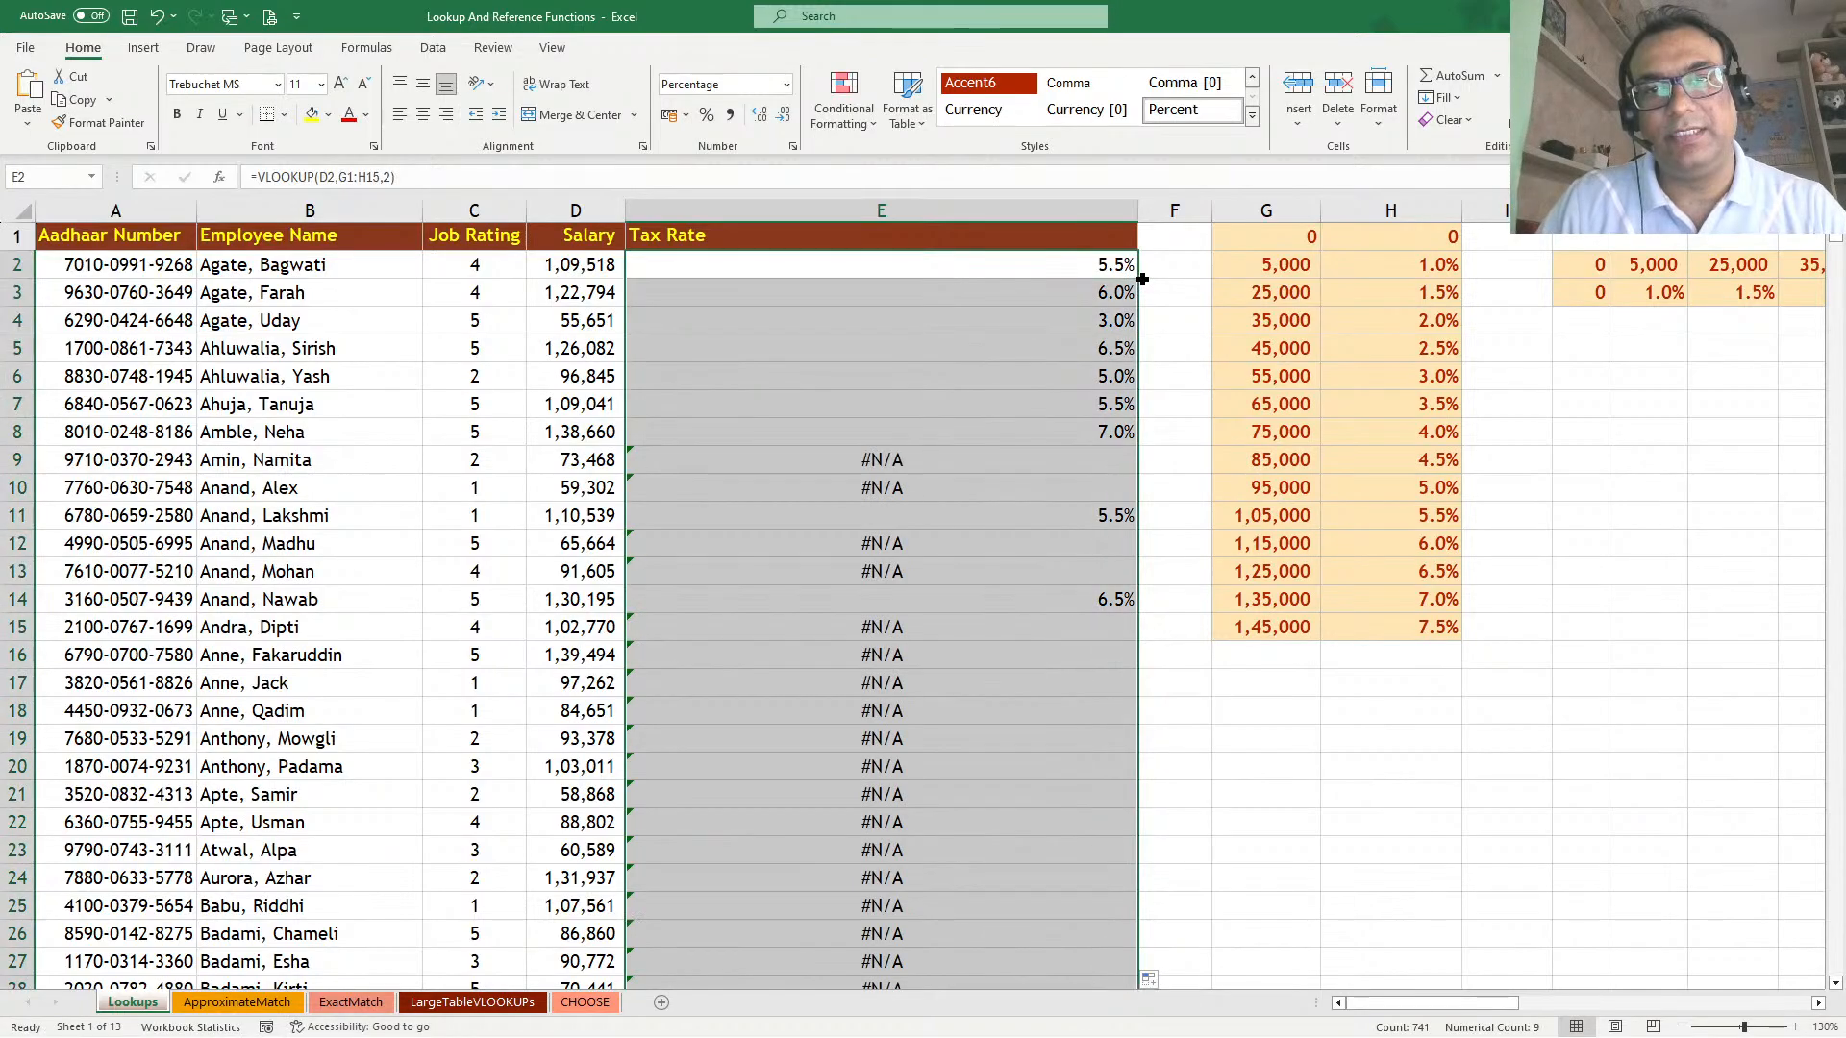
Inspect the table array references in the copied VLOOKUP formulas in E9 and E19
double_click(949, 465)
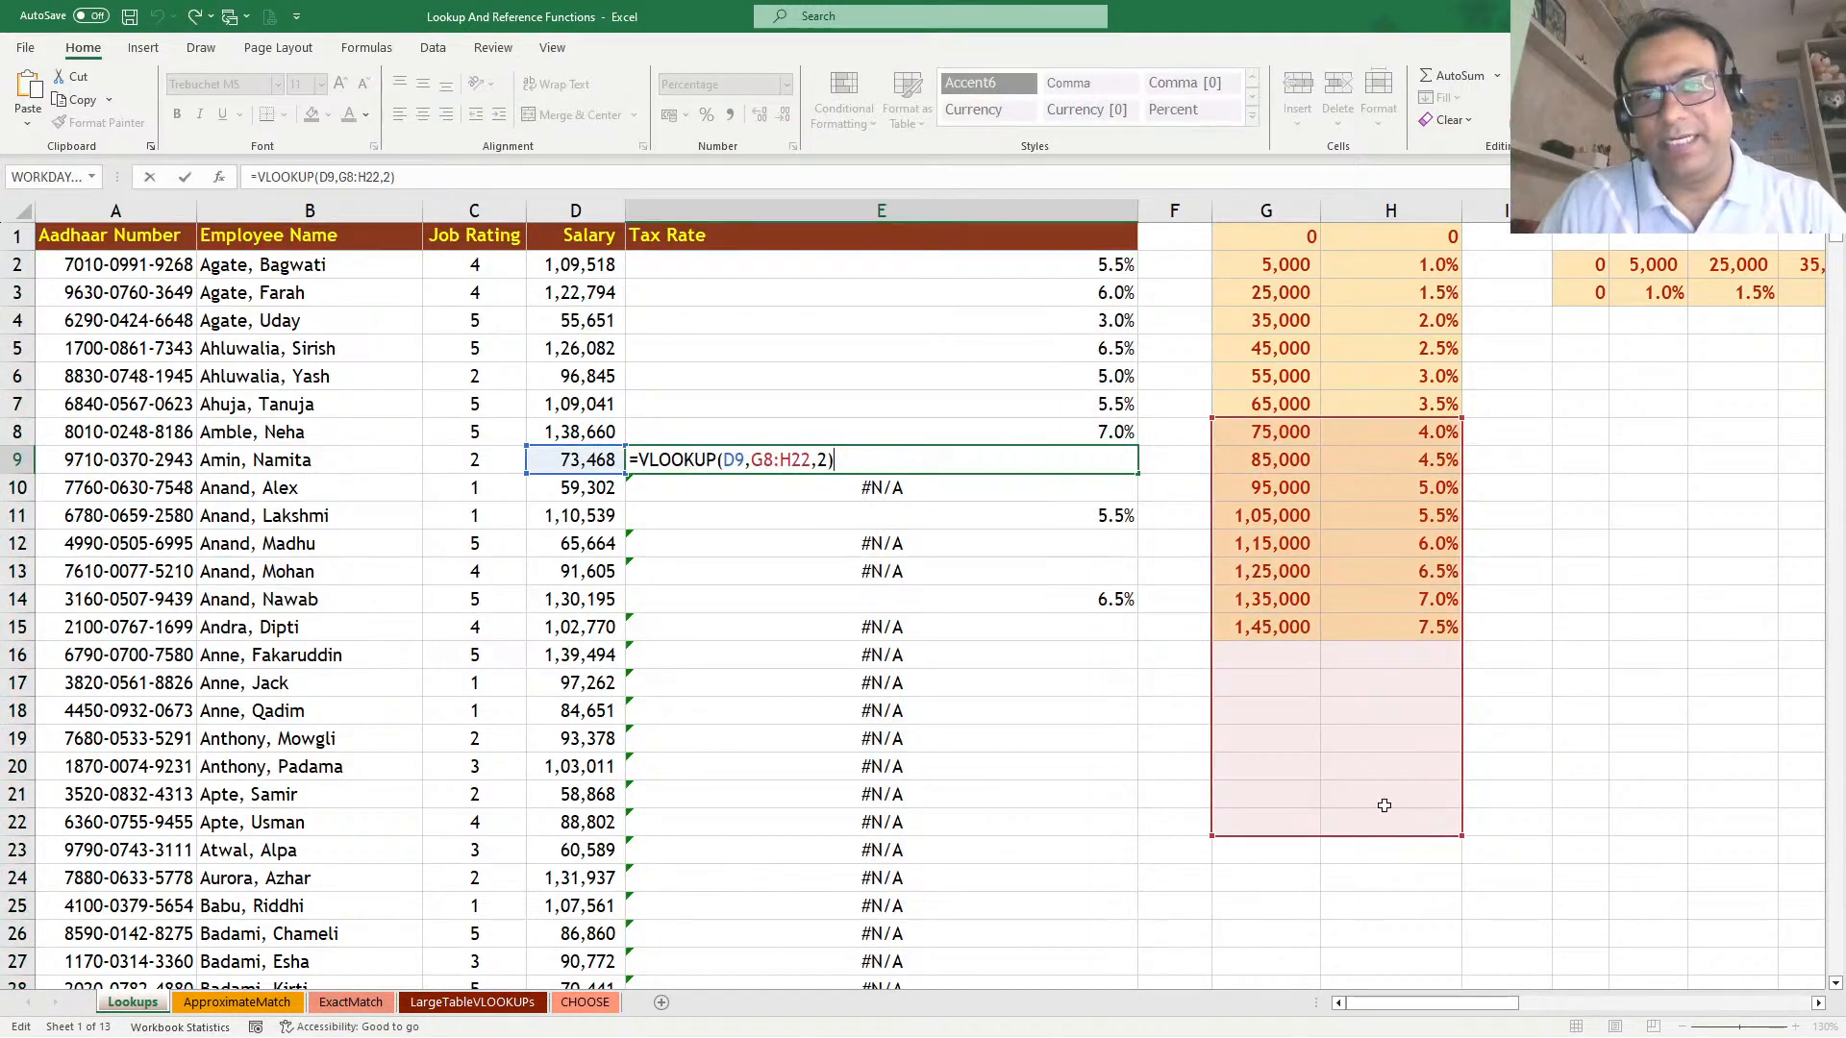
double_click(904, 740)
key(Escape)
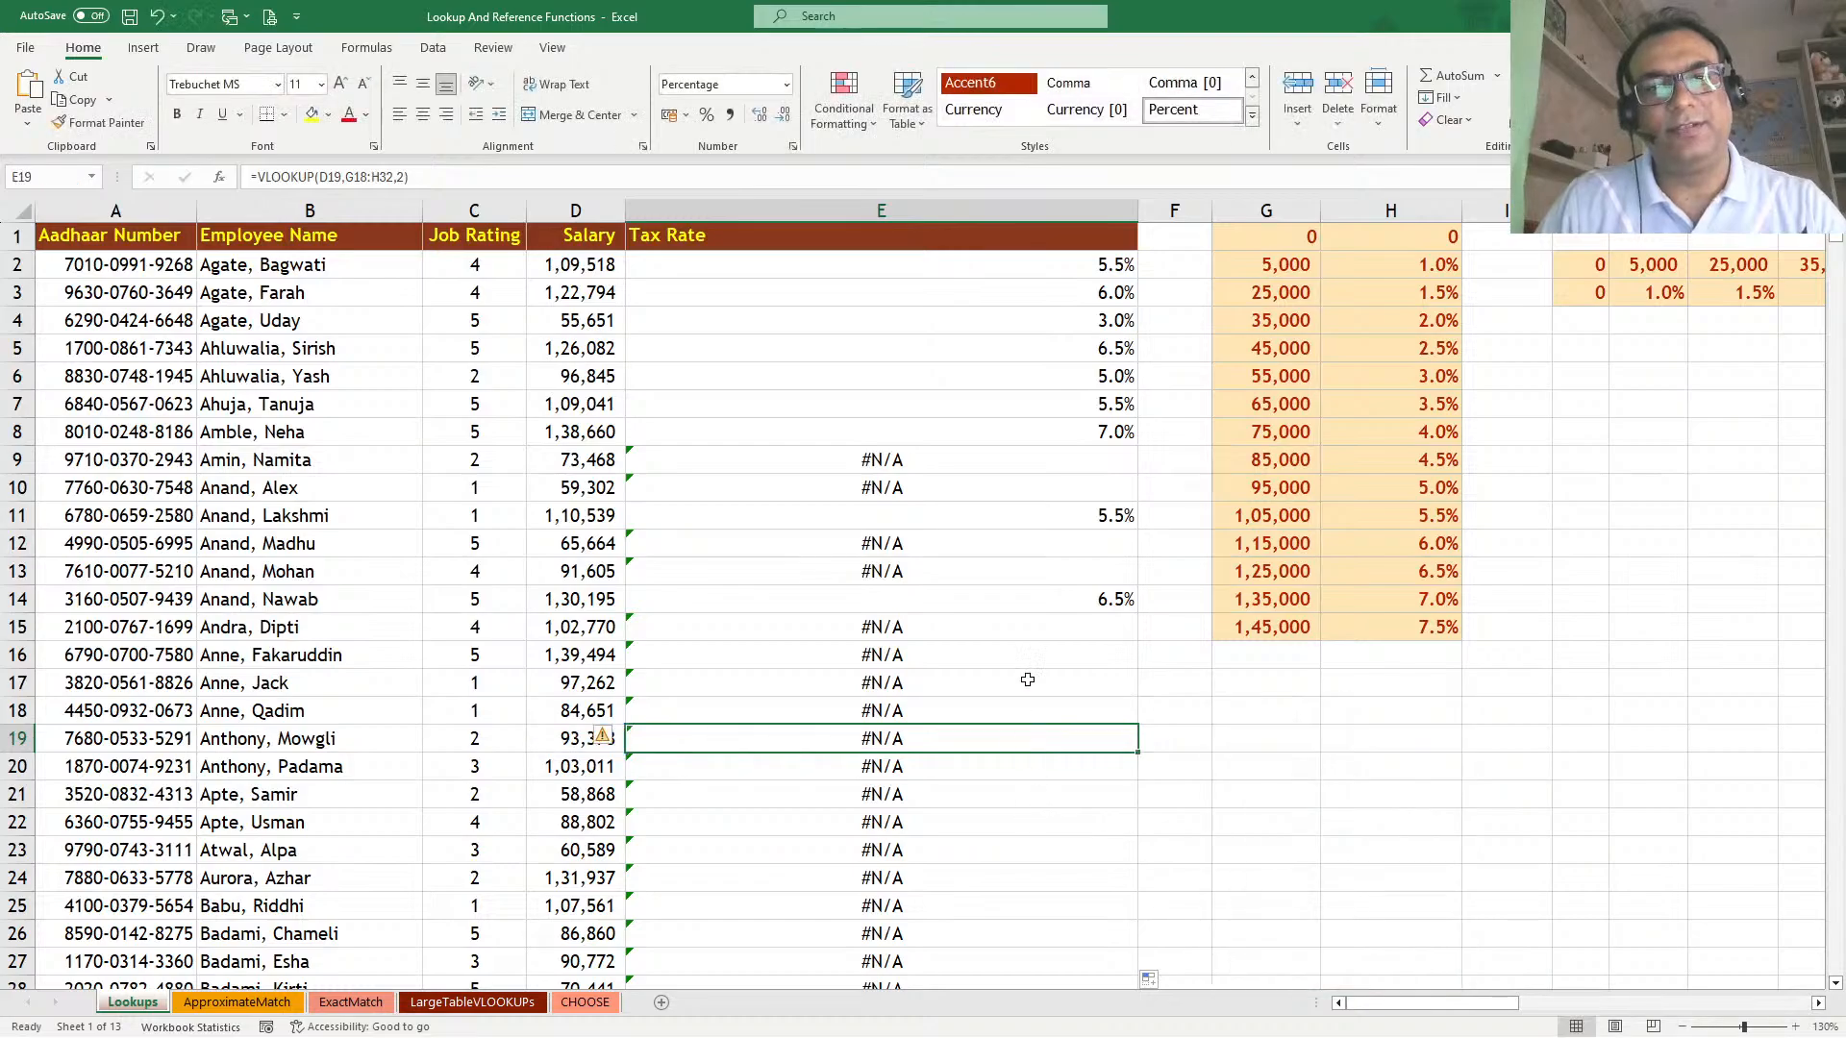
double_click(941, 255)
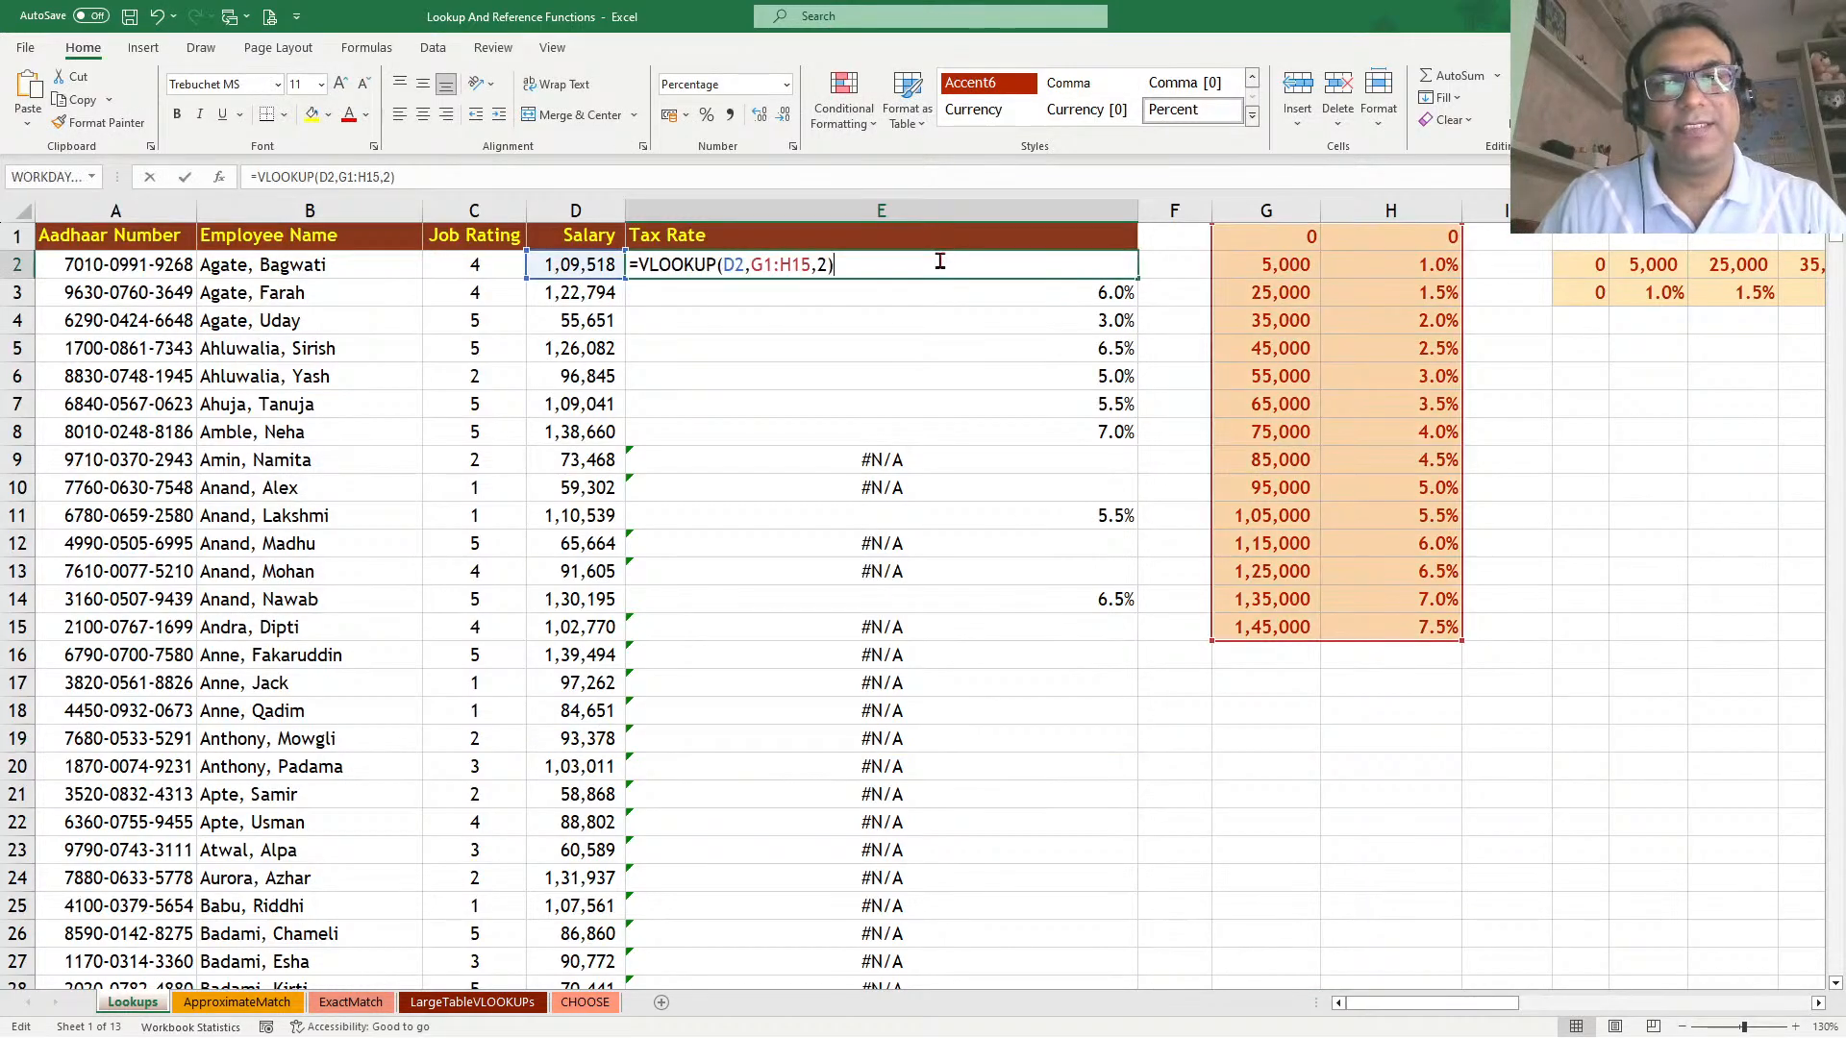
drag(753, 265, 810, 266)
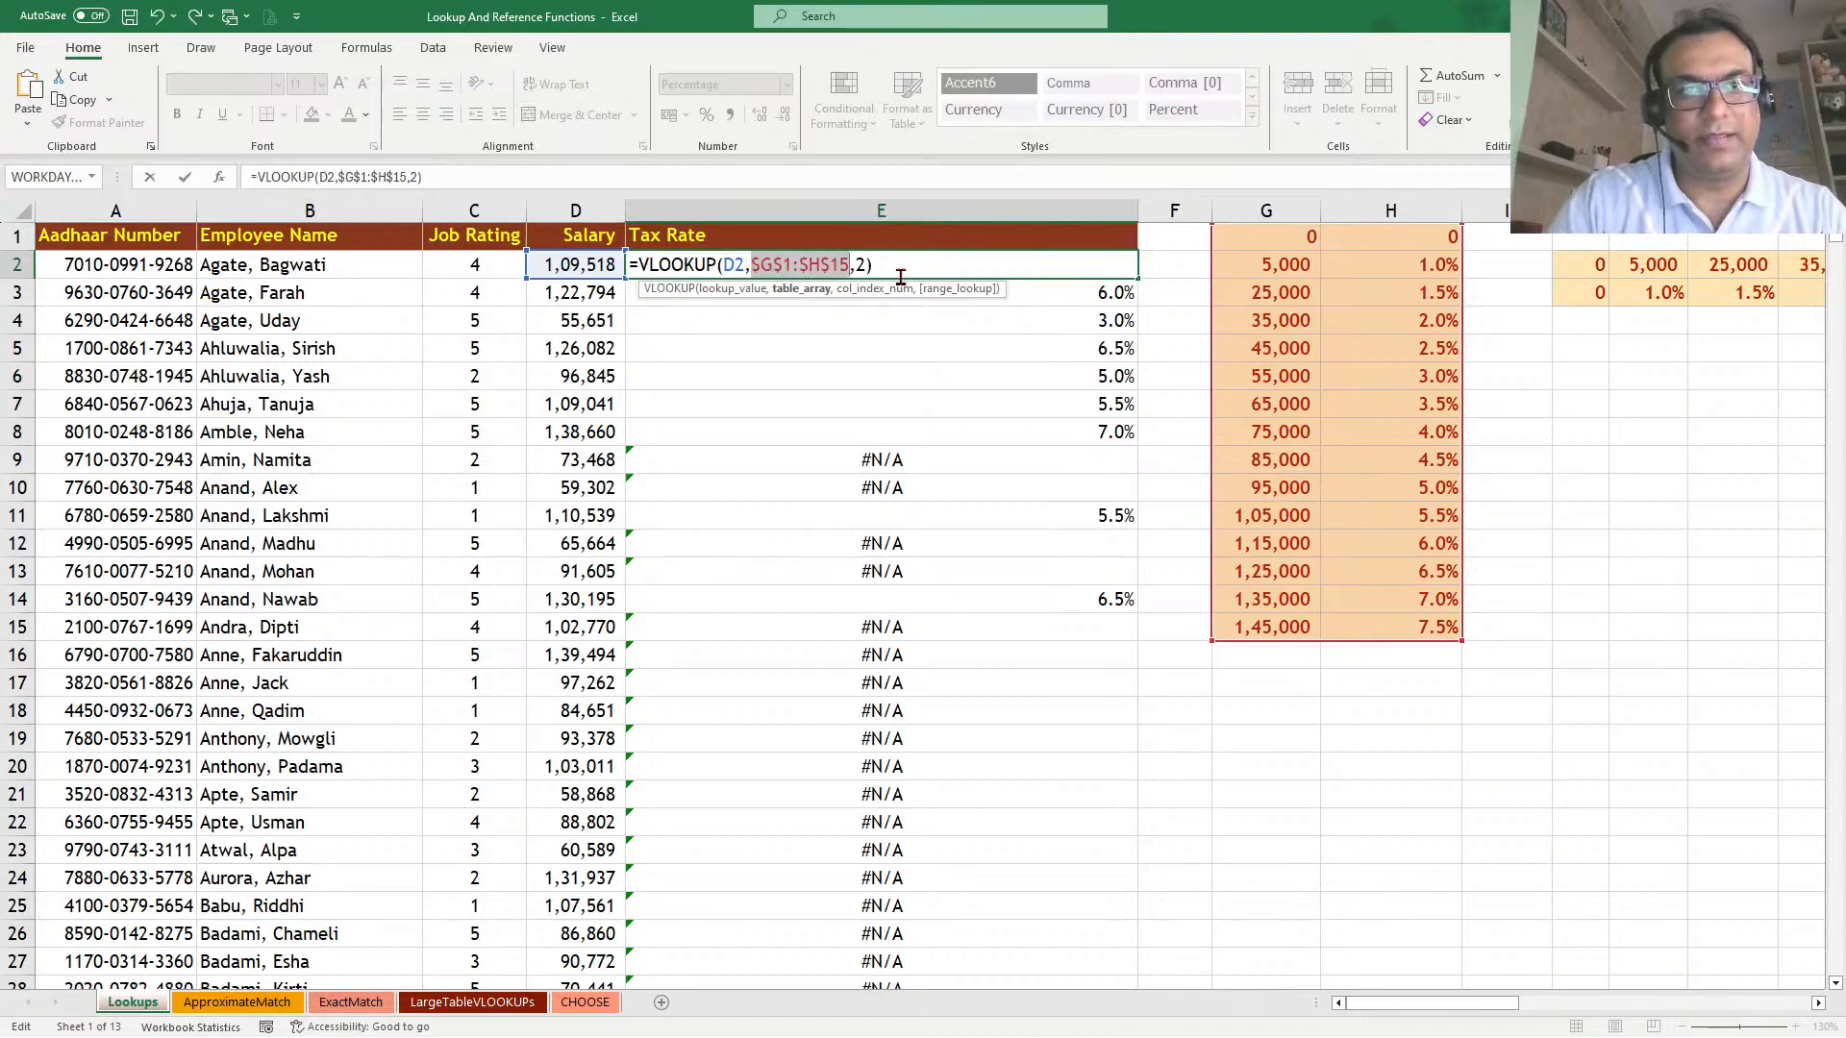
key(Return)
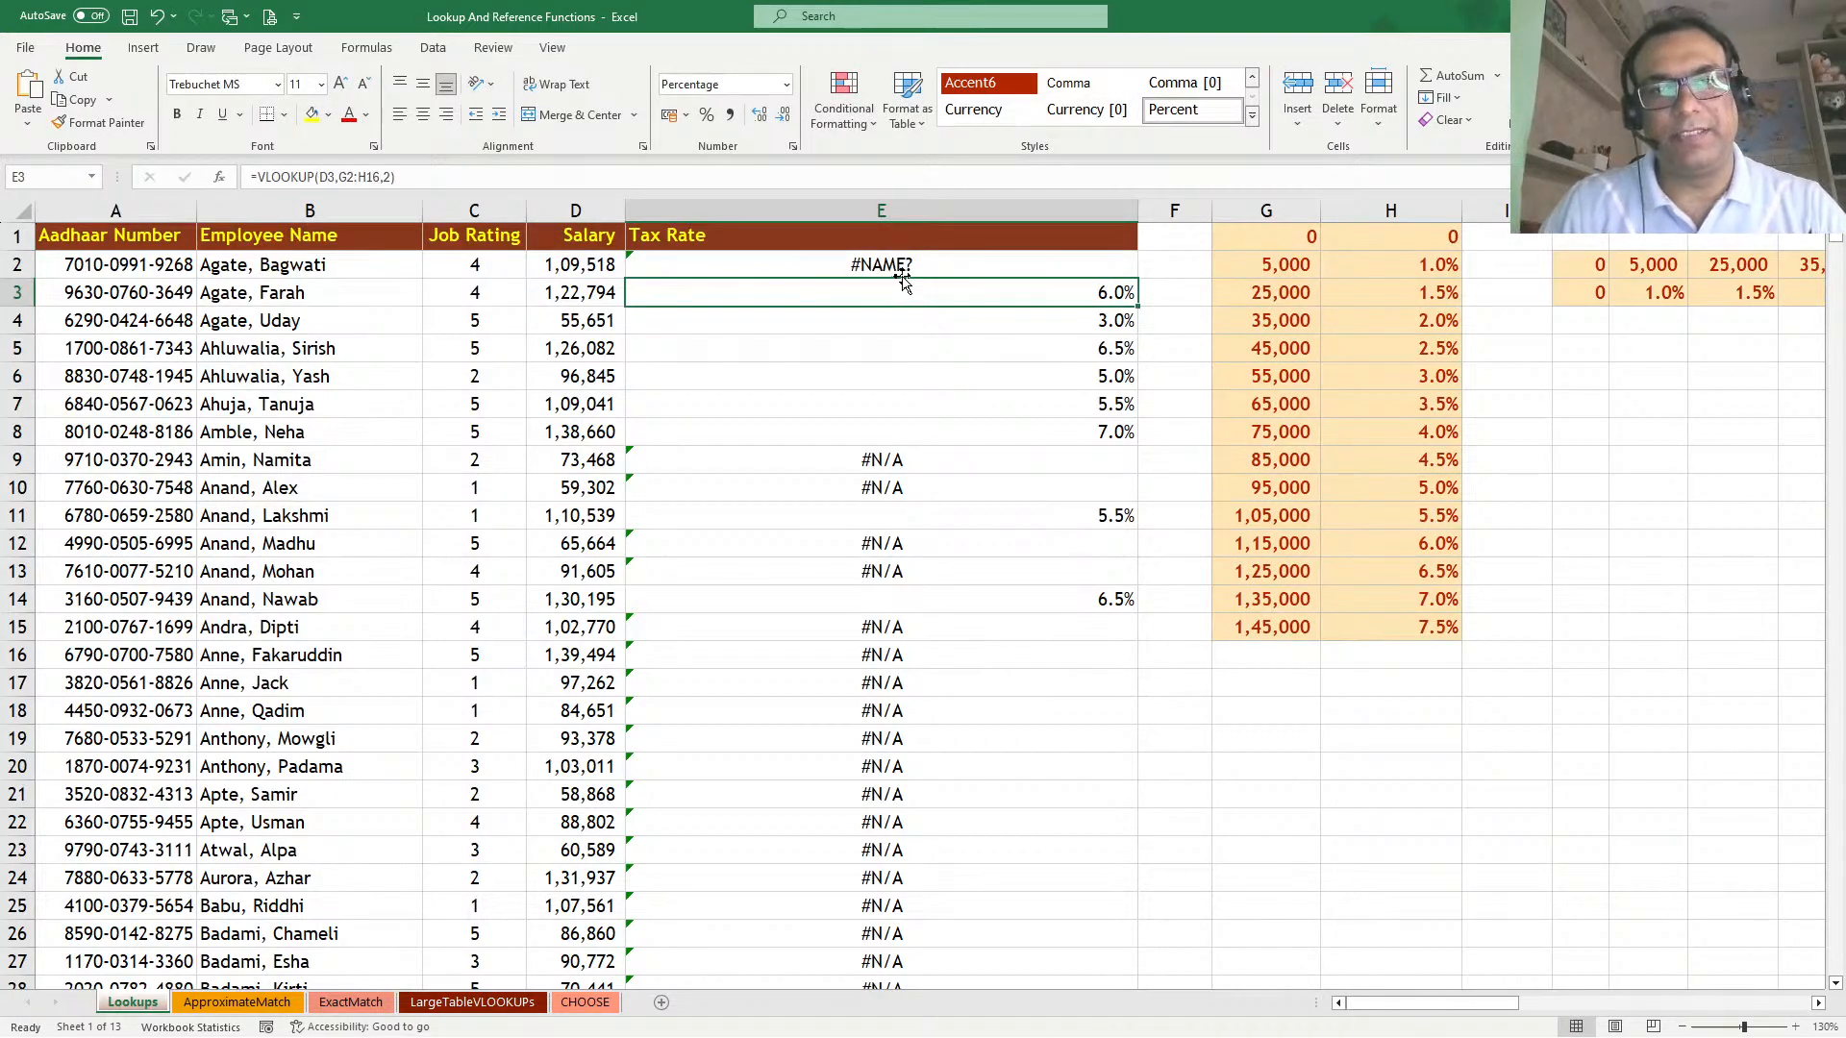
double_click(906, 264)
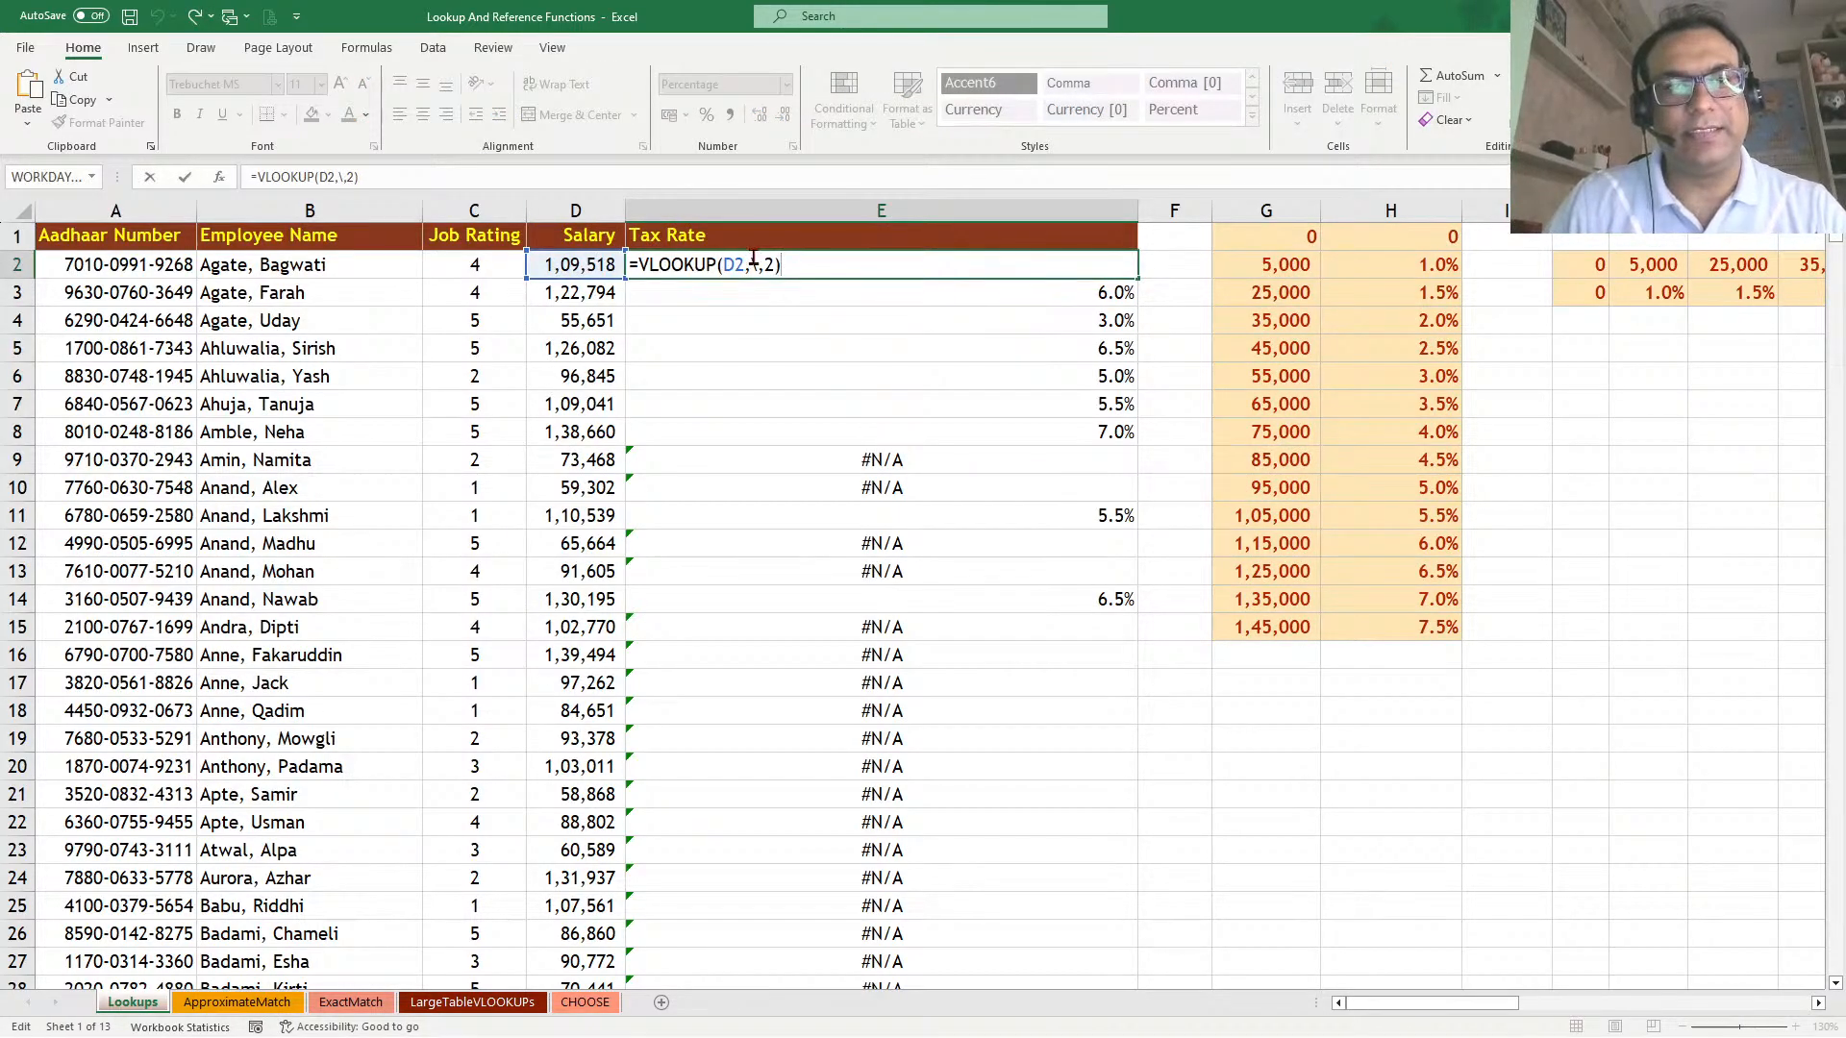
key(Escape)
key(ctrl+z)
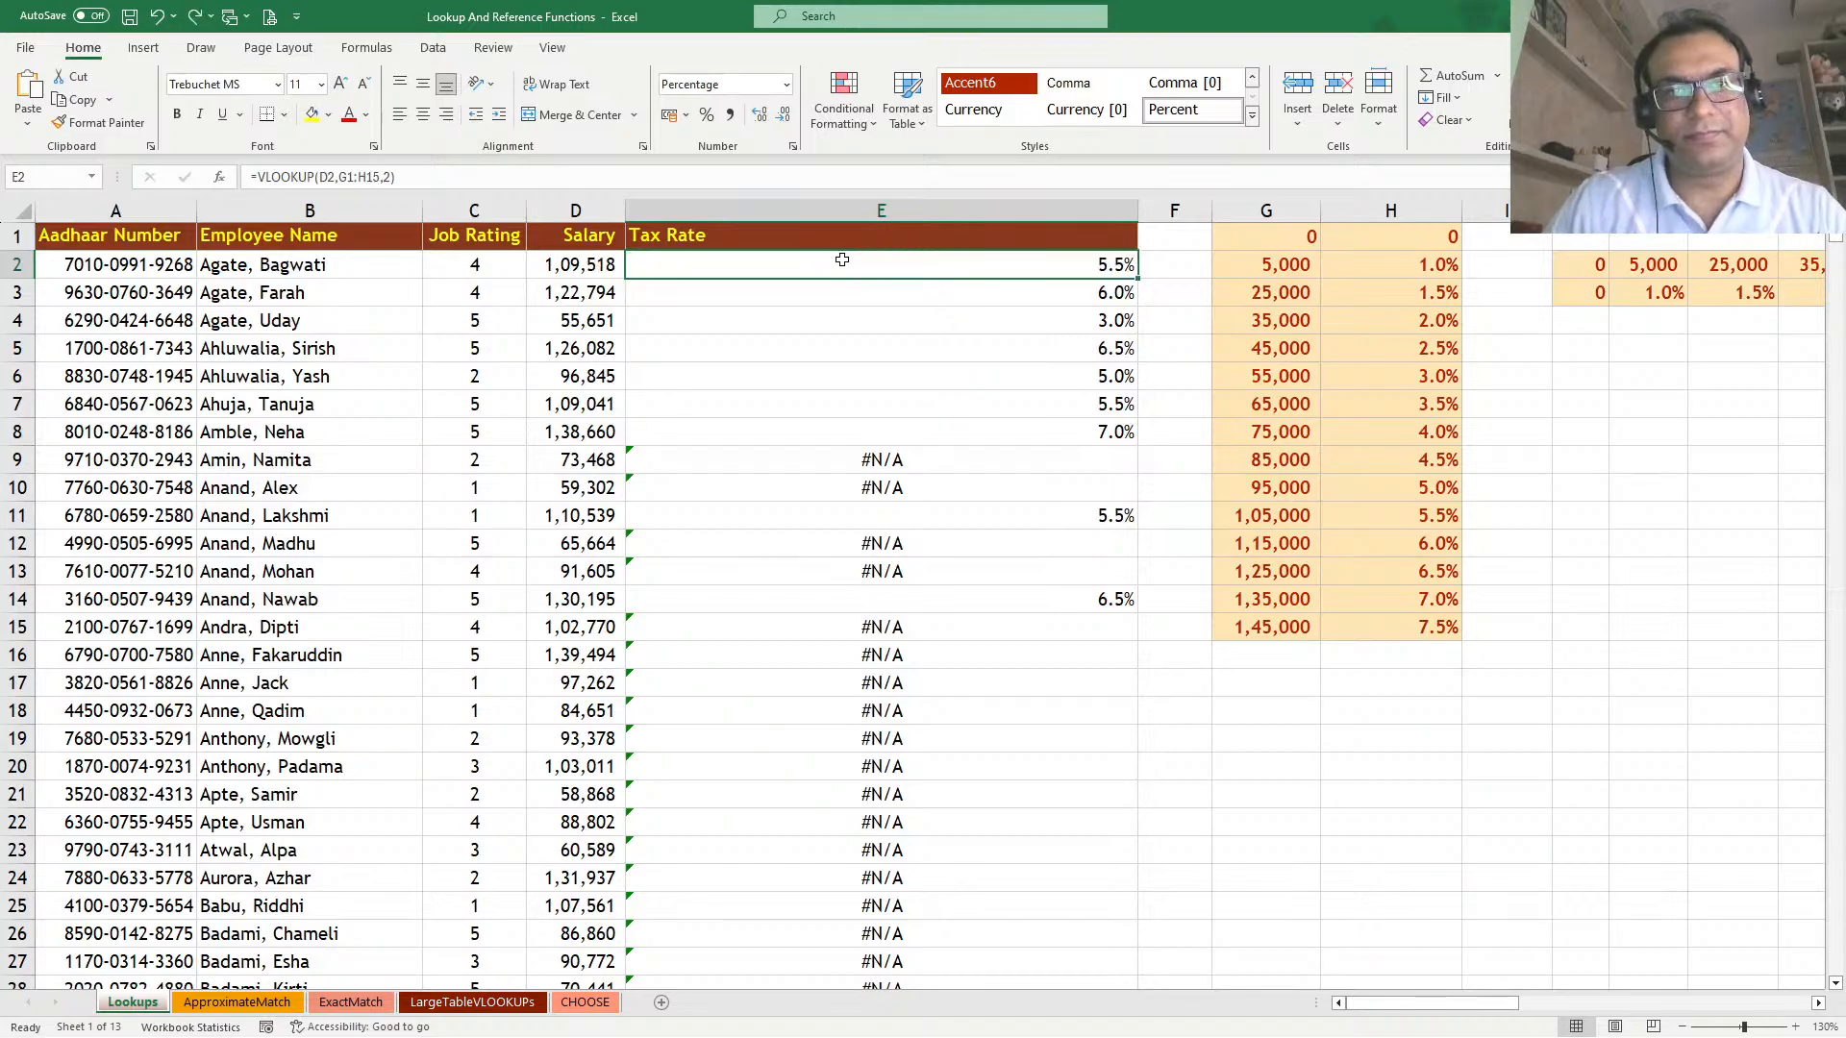
Make the table array in E2's VLOOKUP absolute as $G$1:$H$15 and fill the formula down the Tax Rate column
double_click(842, 259)
drag(751, 264, 808, 263)
key(F4)
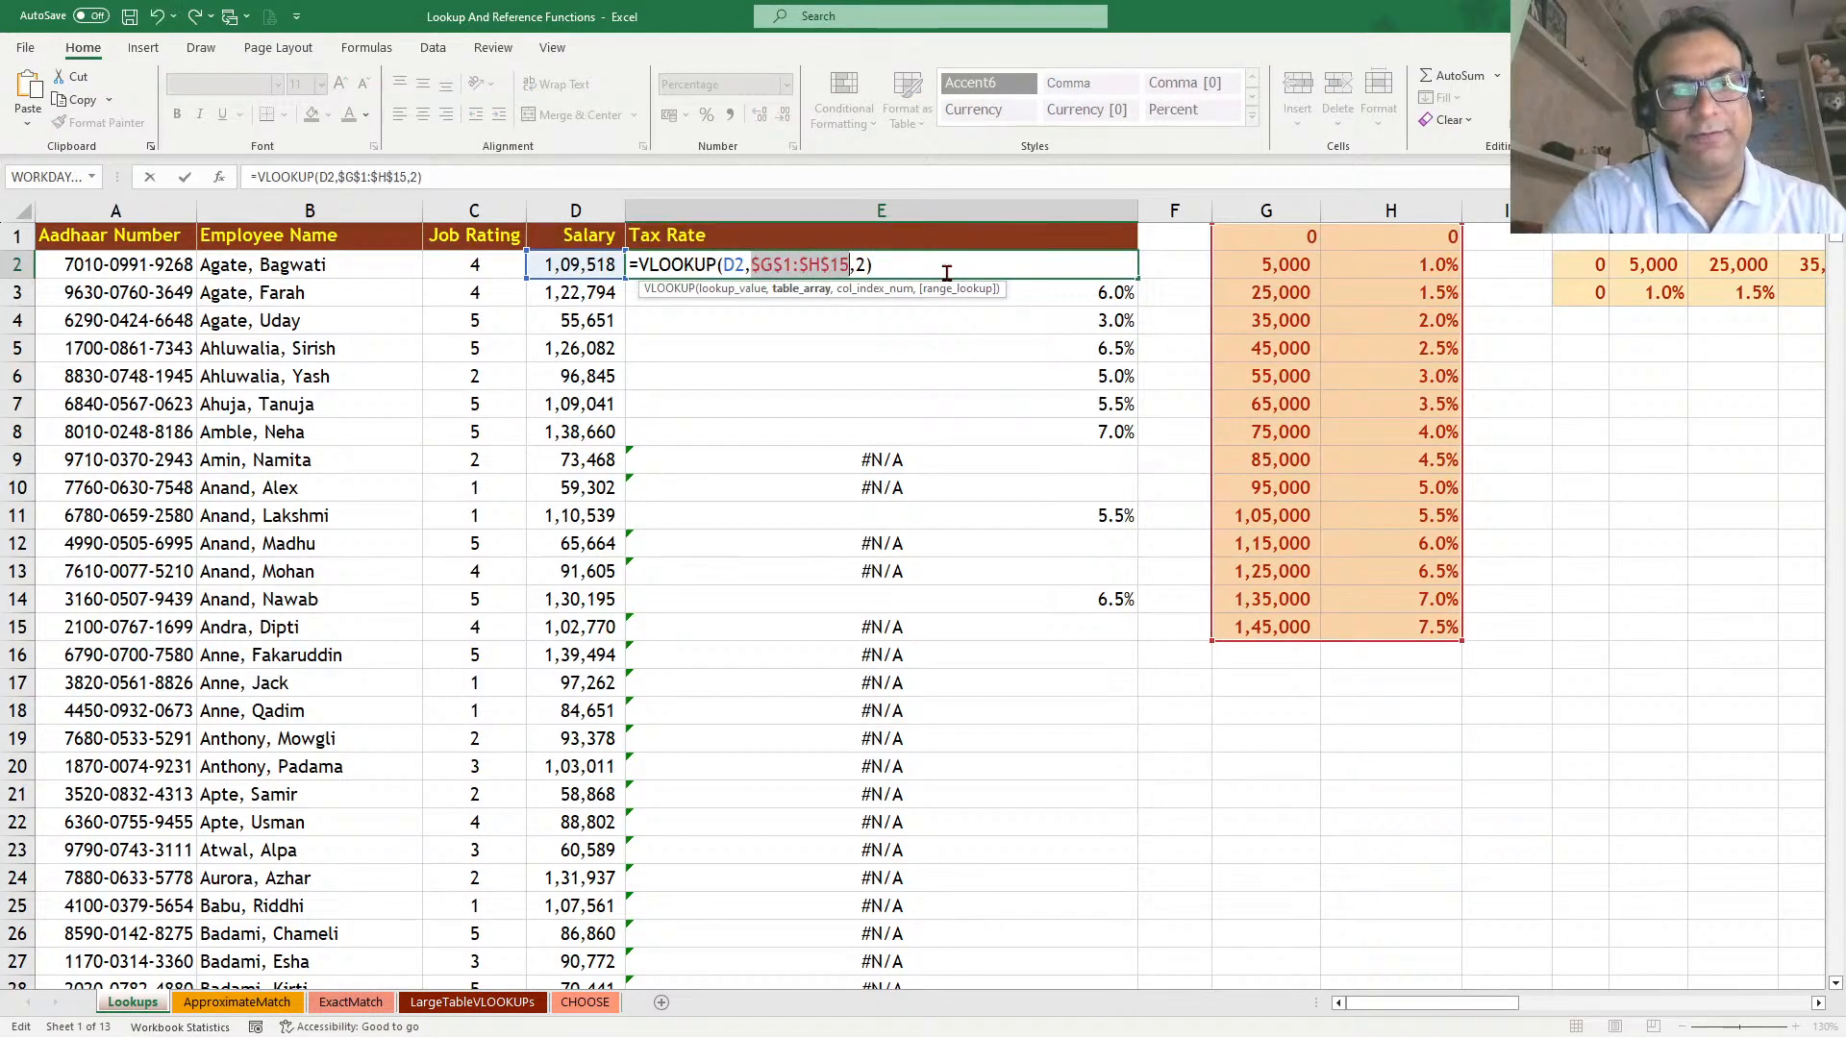
key(Return)
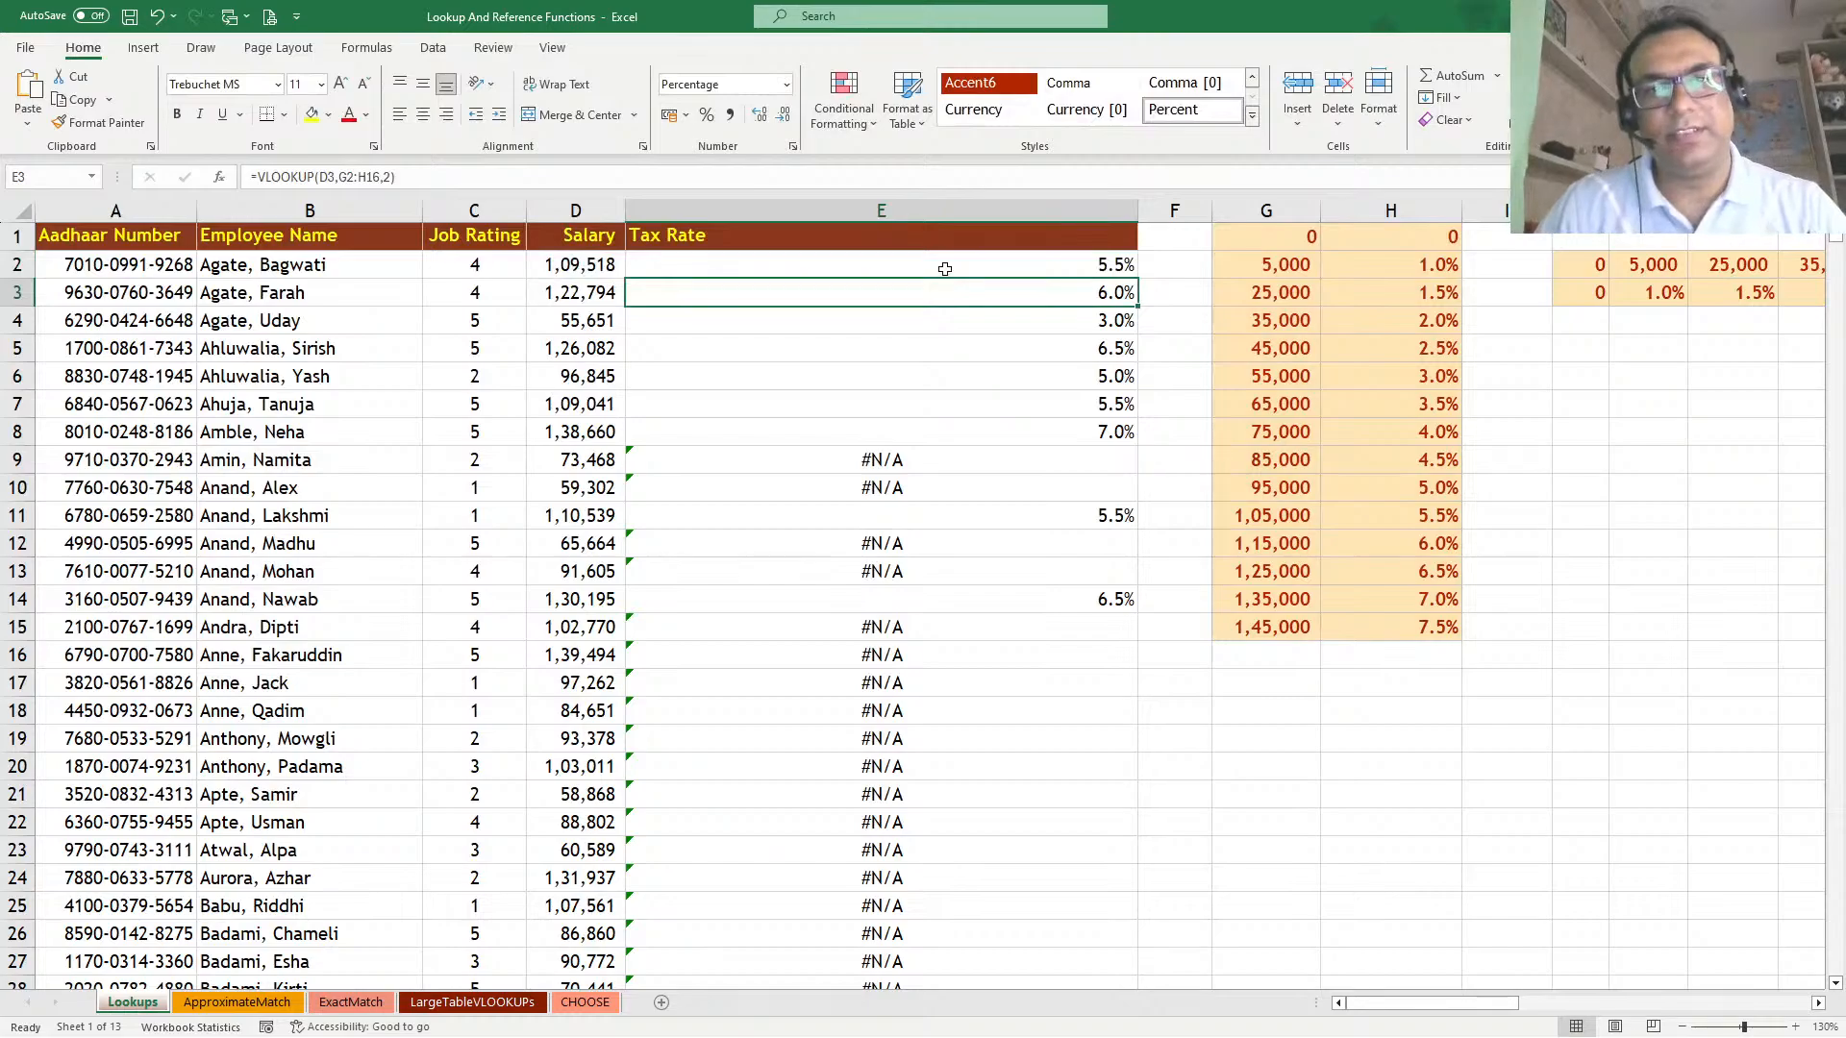
click(946, 272)
double_click(1136, 277)
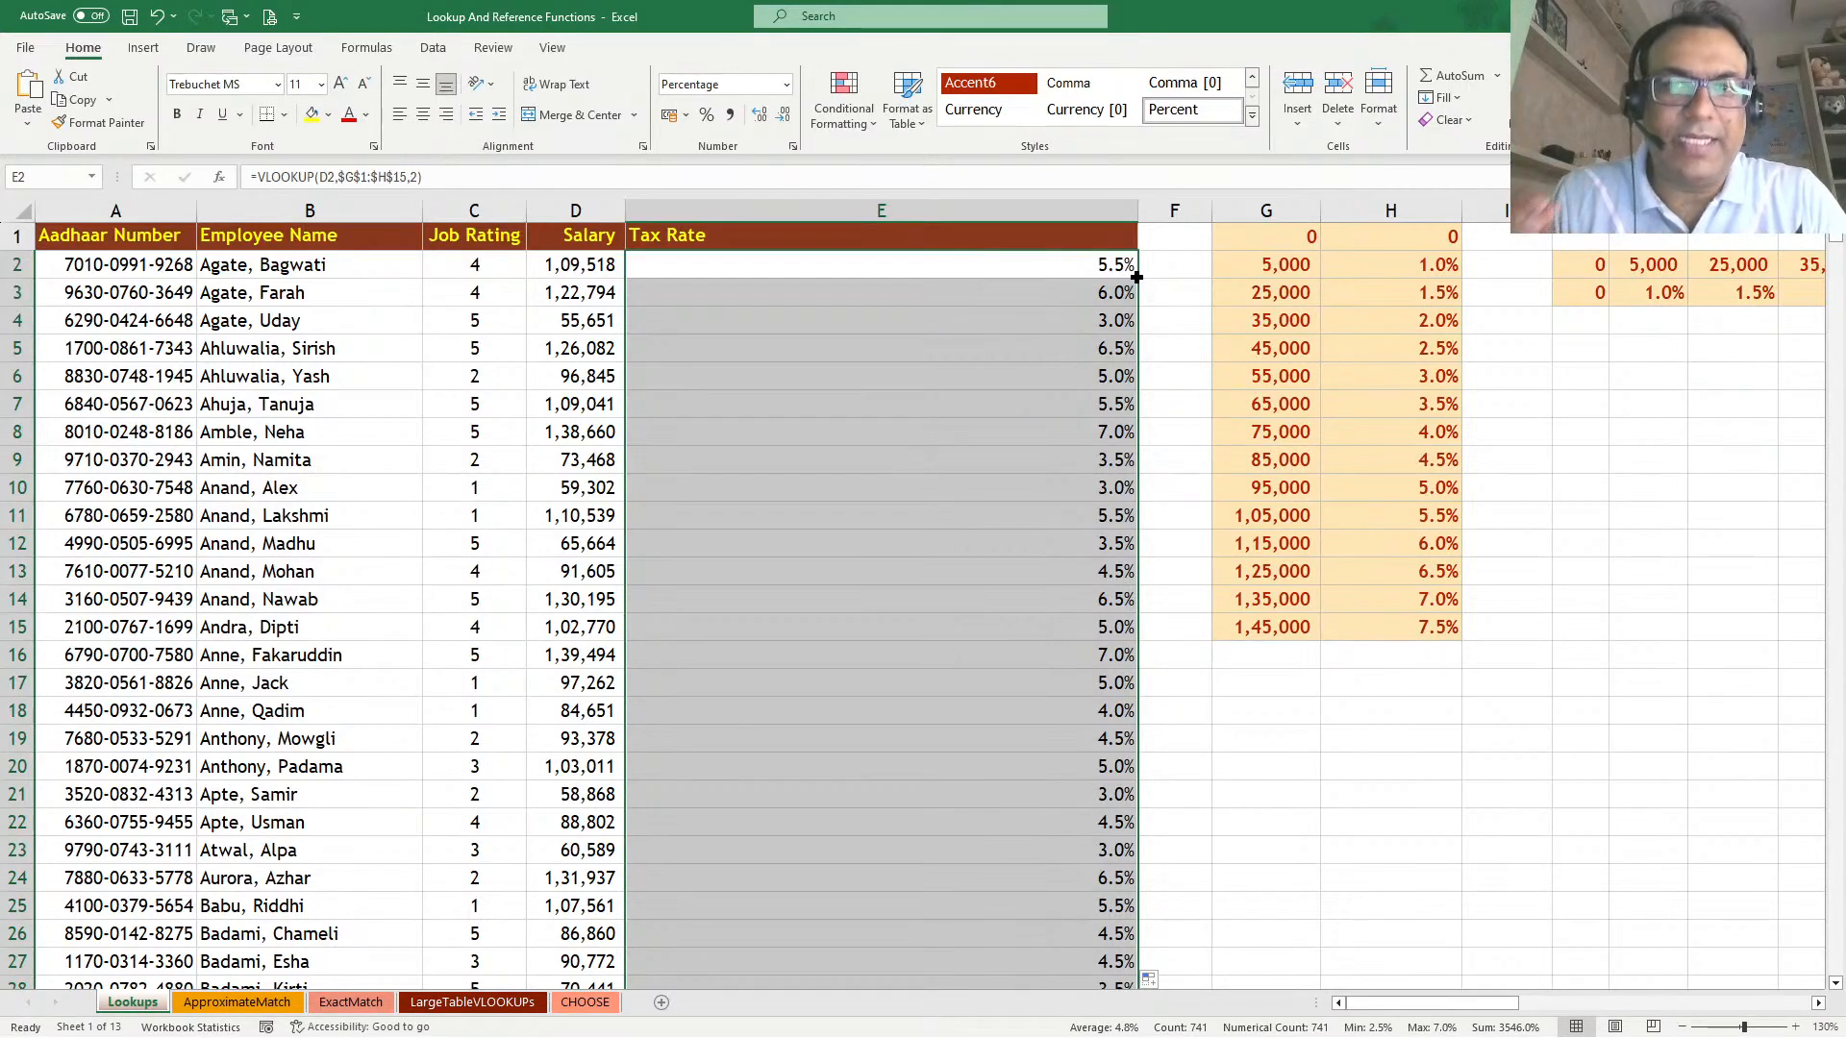
Name the salary bracket range G1:H15 Tax_Rate
drag(1279, 237, 1396, 624)
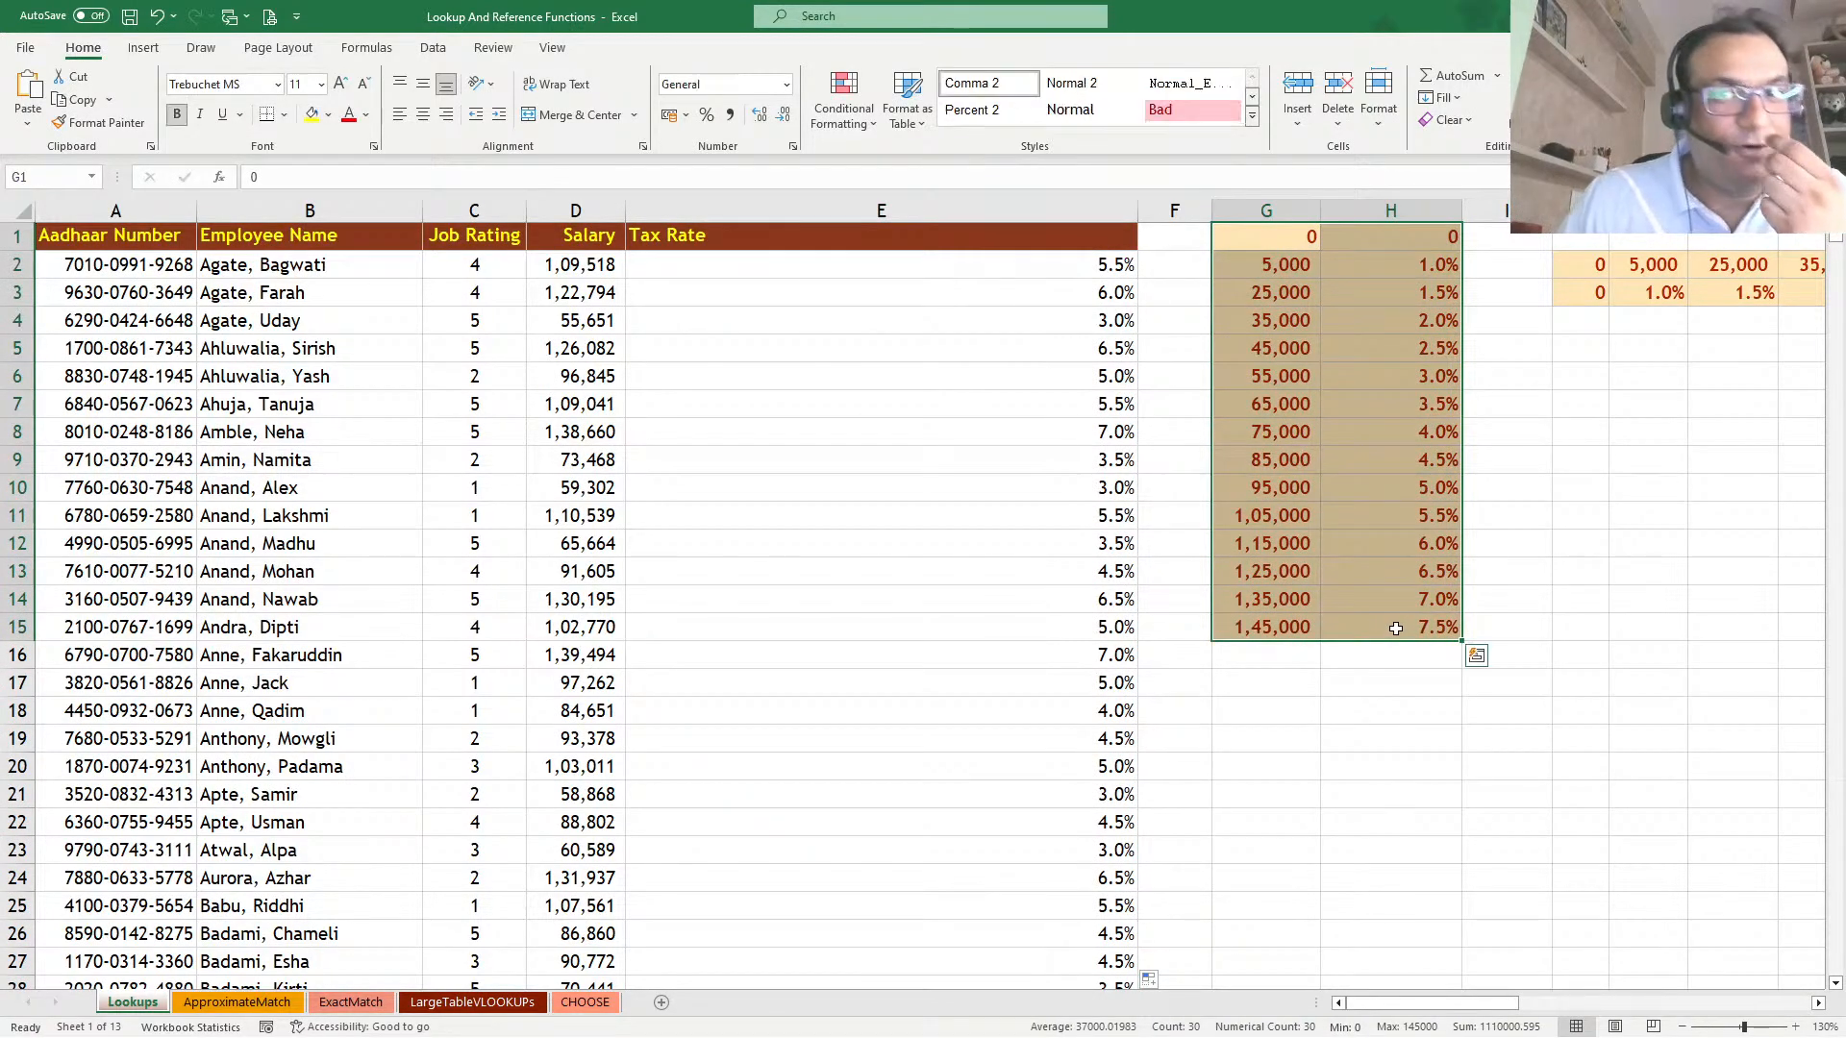
click(67, 173)
text(Tax)
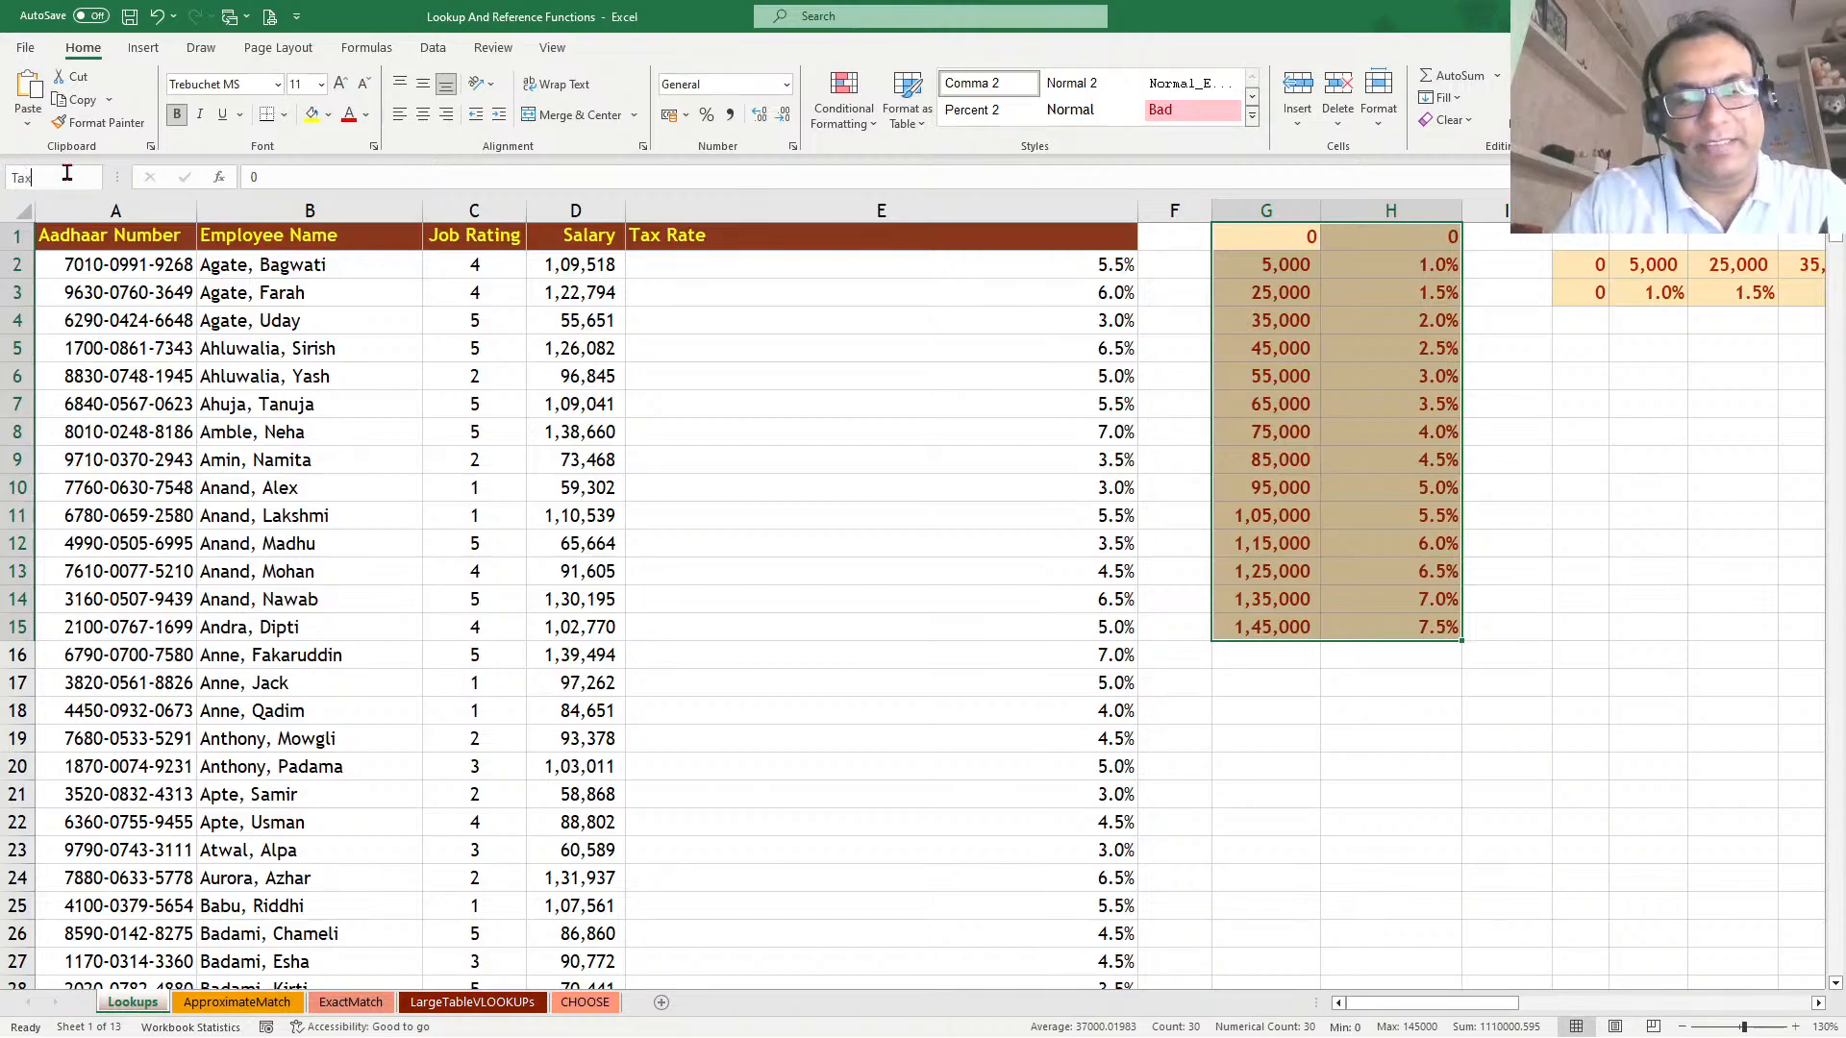
text(_Rate)
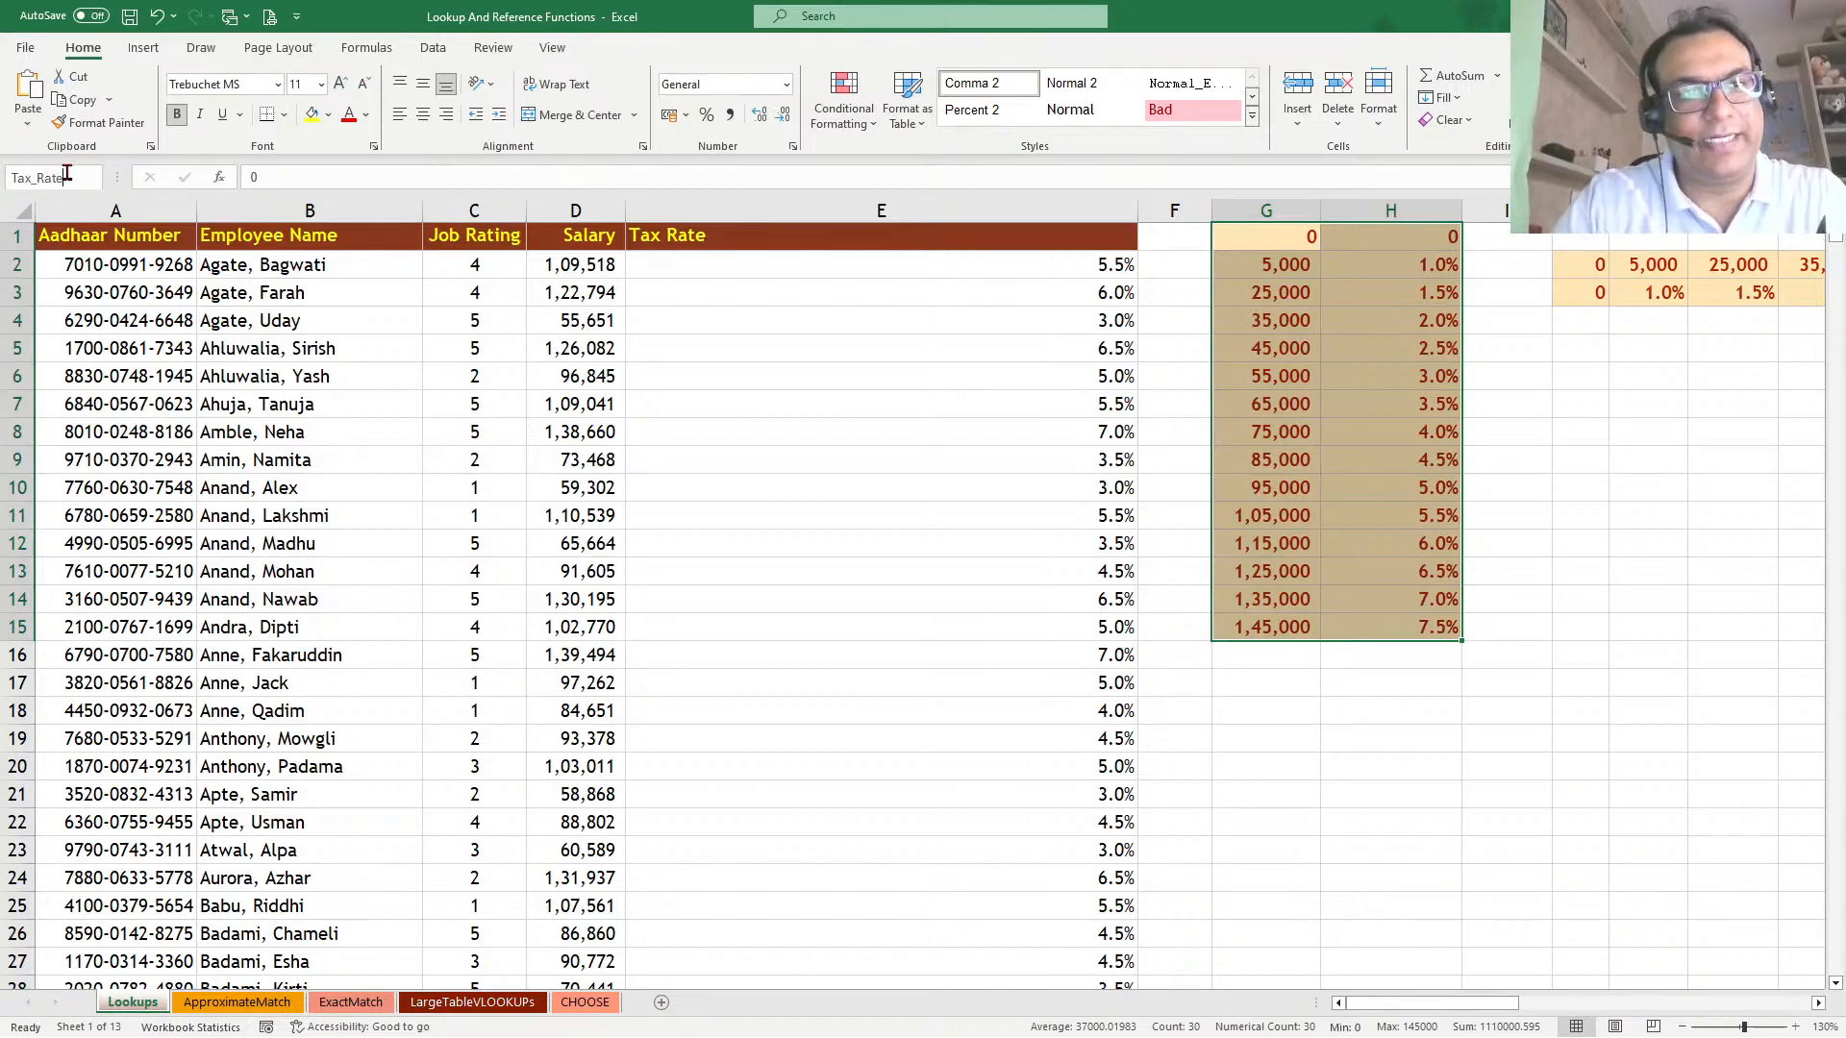
key(Return)
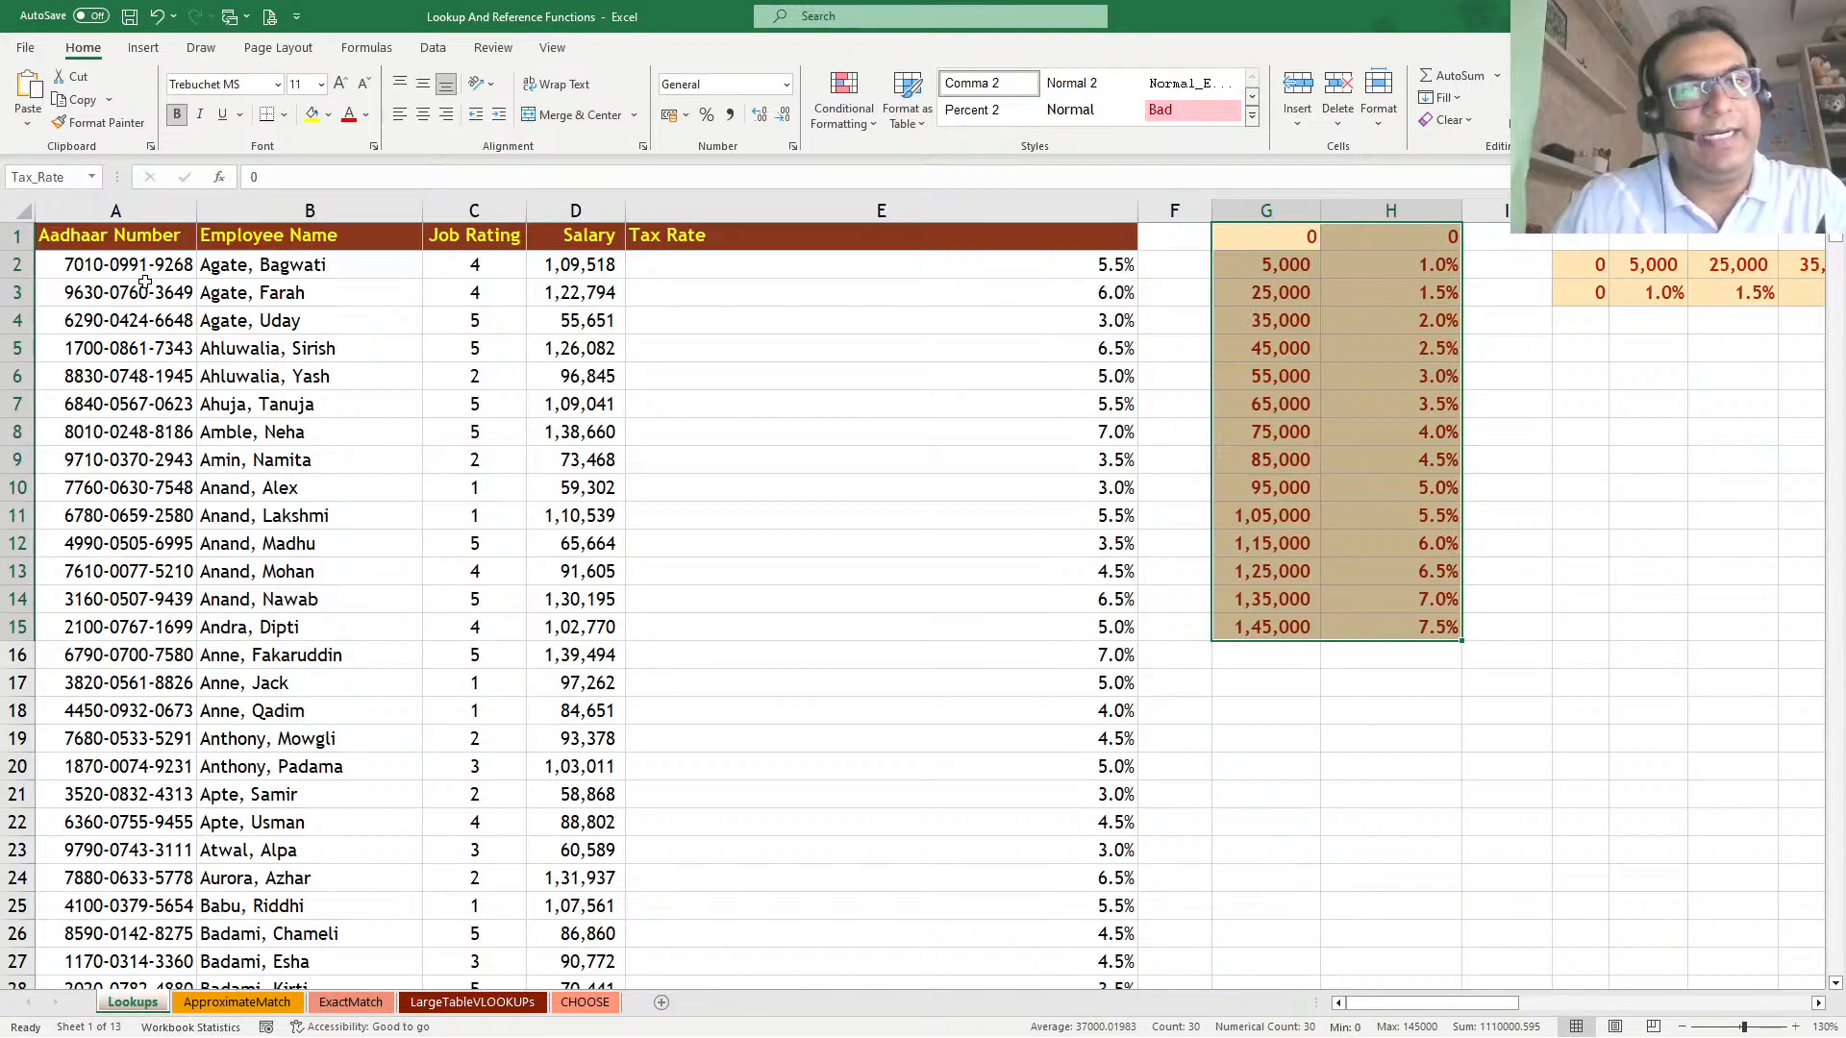
Clear all the formulas in the Tax Rate column from E2 down to the last employee row
click(995, 265)
key(ctrl+shift+Down)
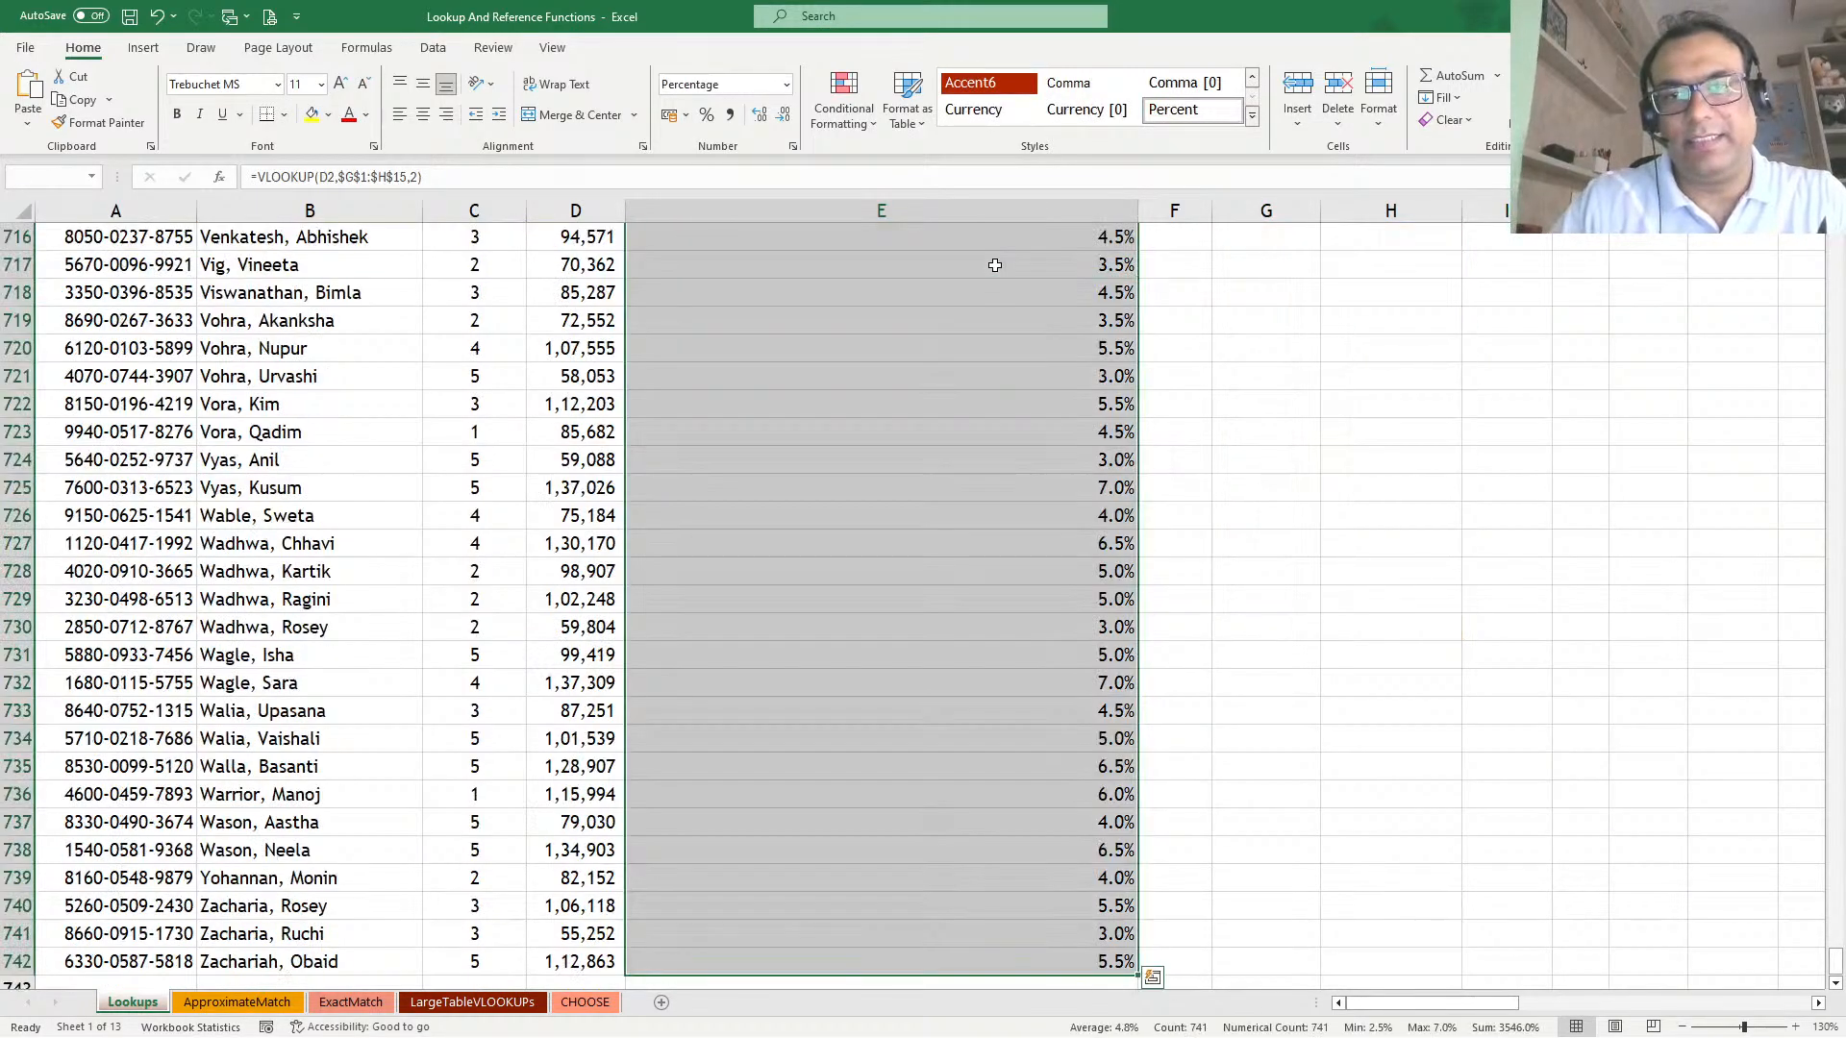
key(Delete)
key(Down)
key(Up)
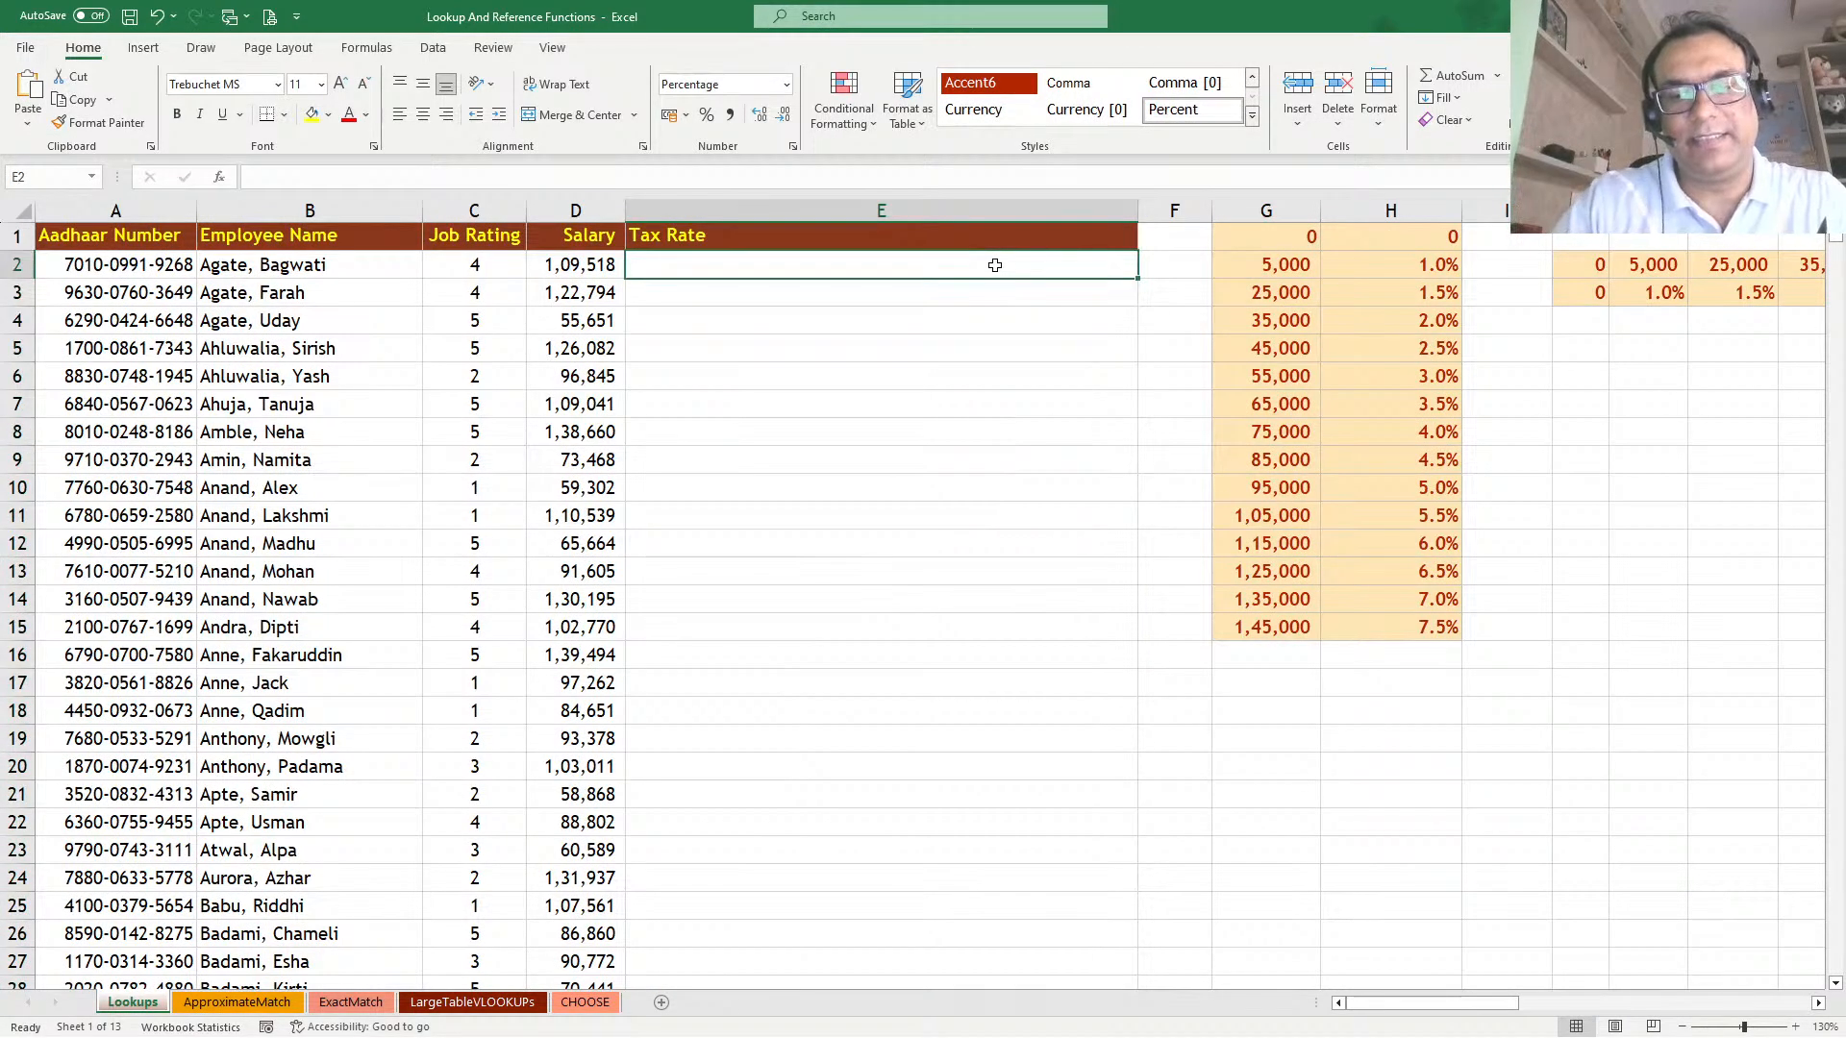
Enter =VLOOKUP(D2,Tax_Rate,2) in E2 and fill it down the Tax Rate column
text(=vl)
key(Tab)
key(Left)
text(,tax)
key(Tab)
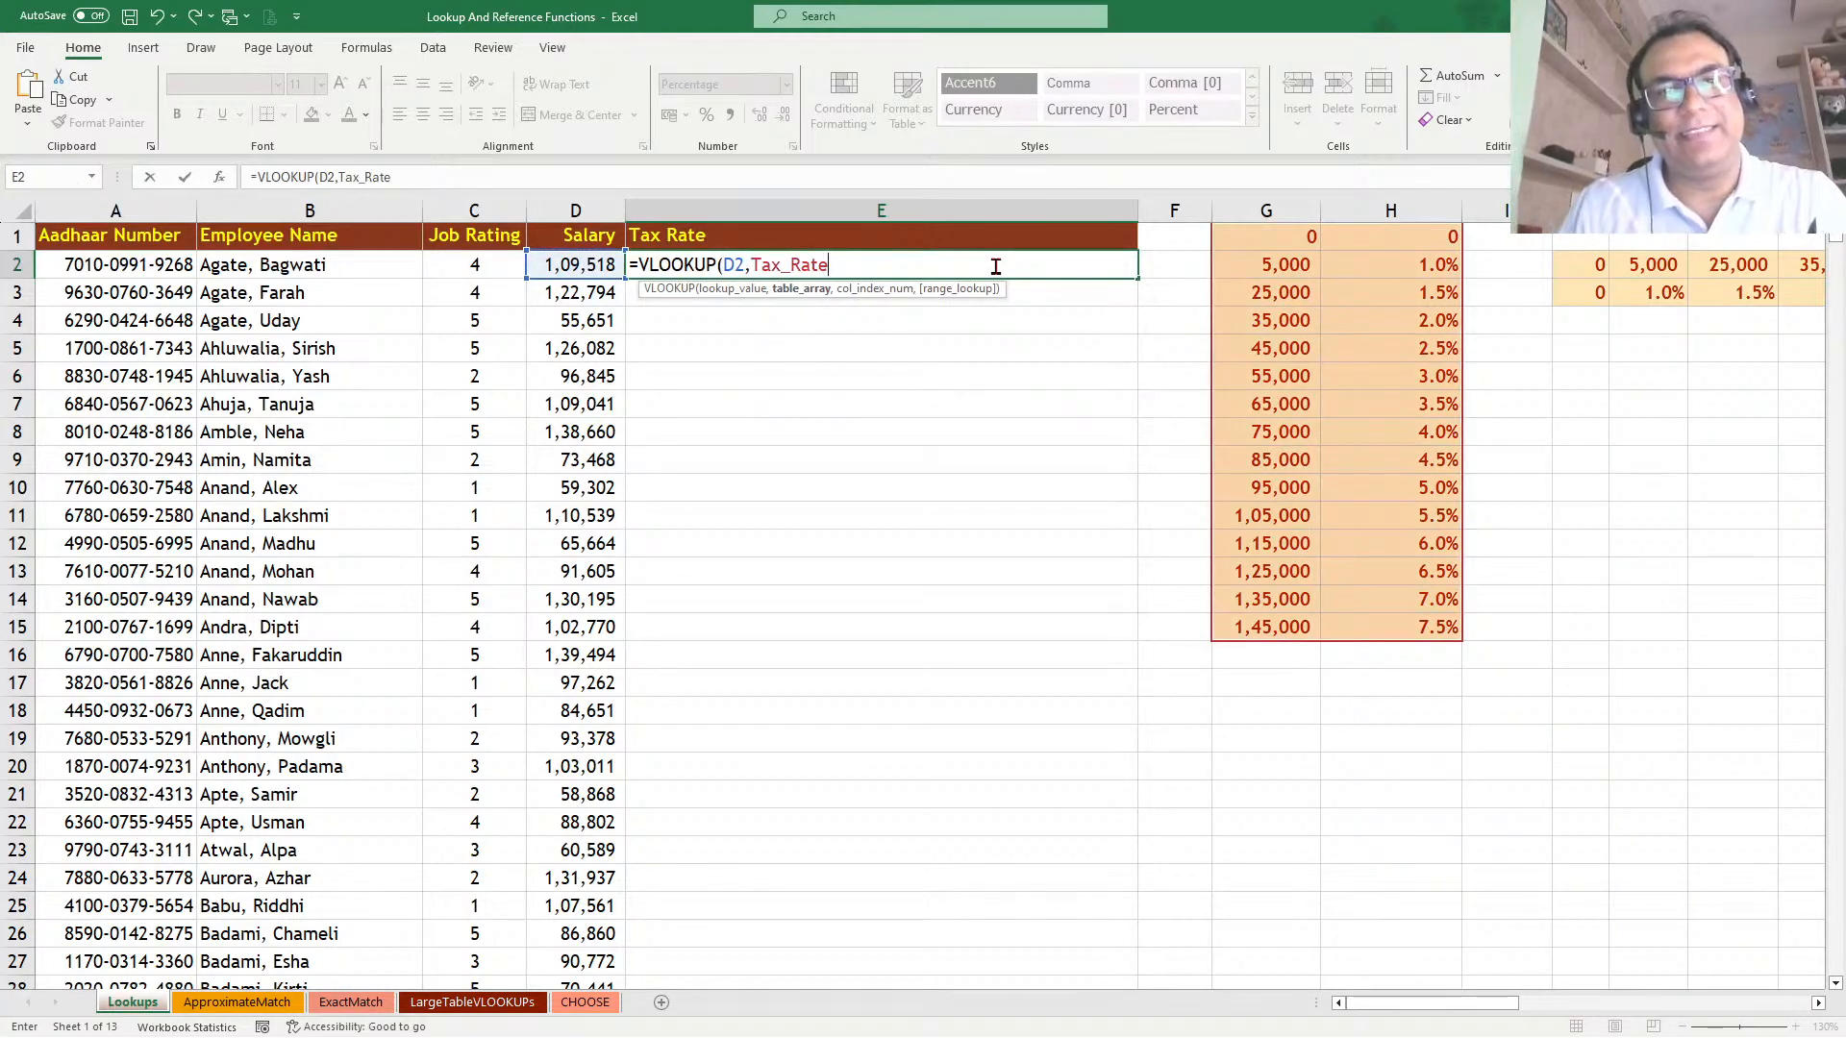
text(,2)
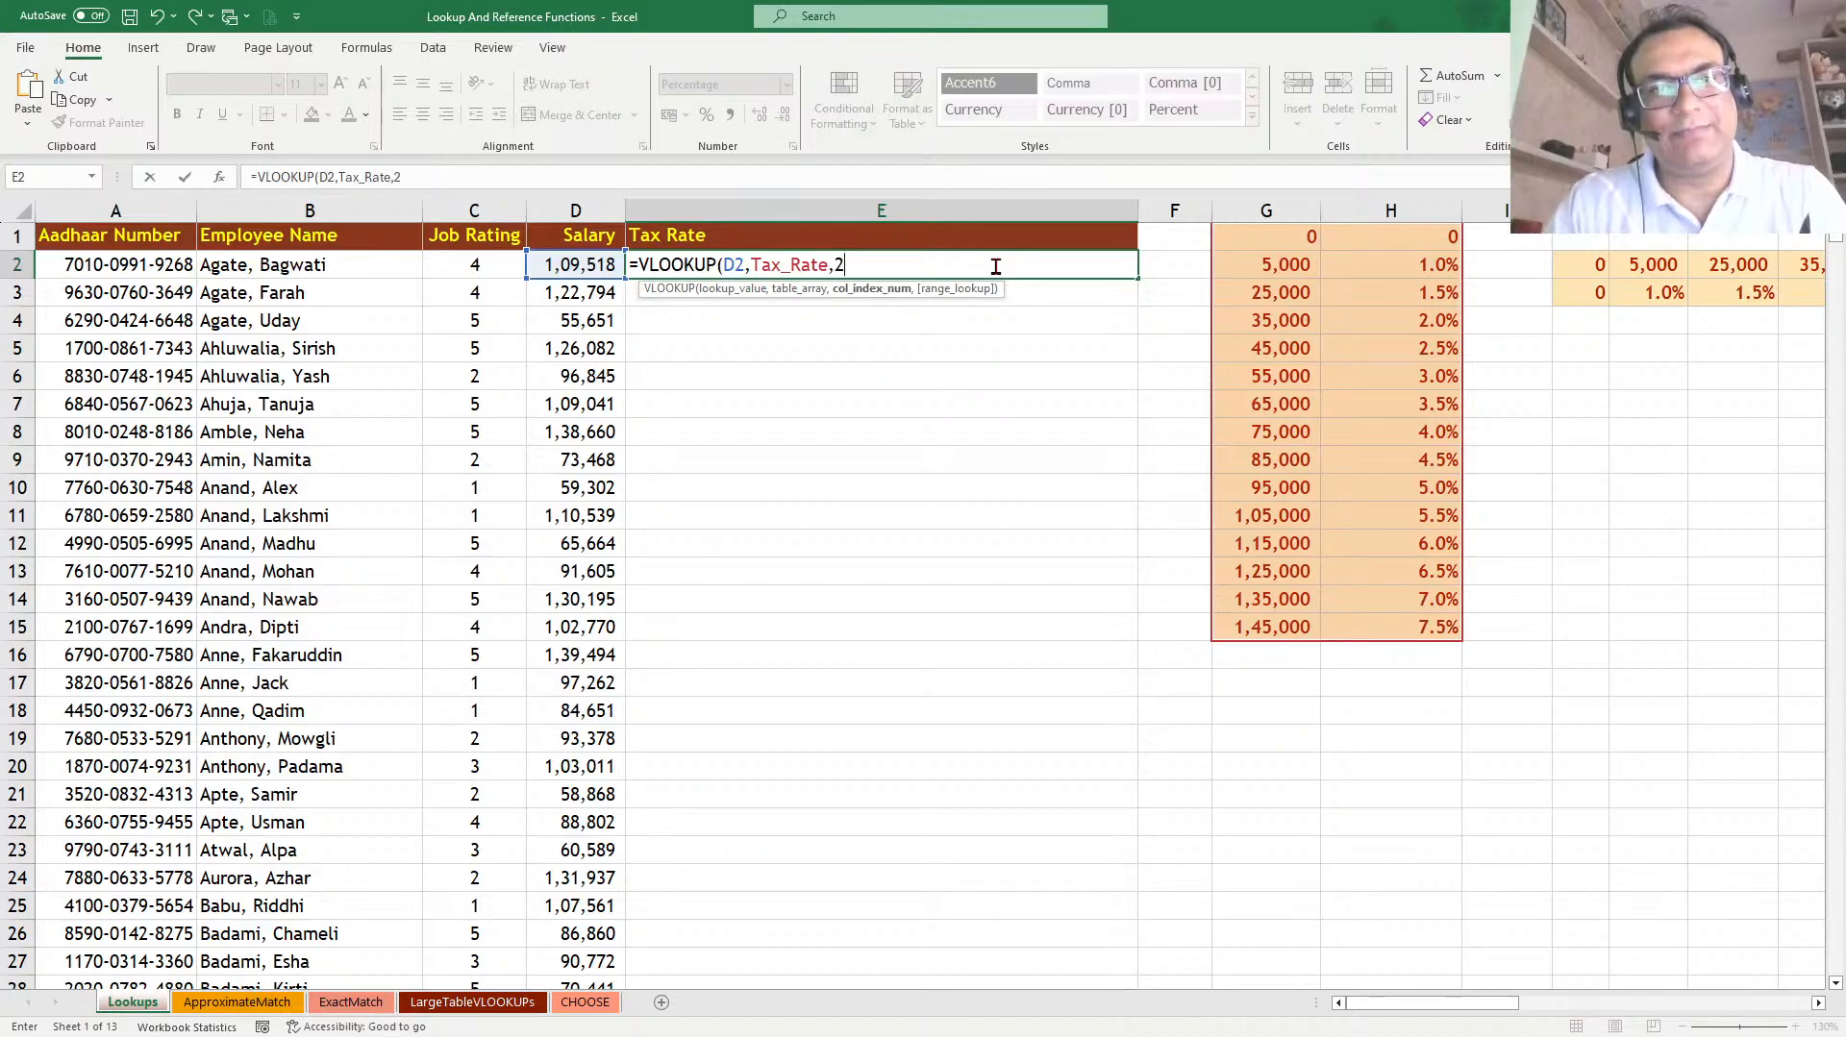
key(Return)
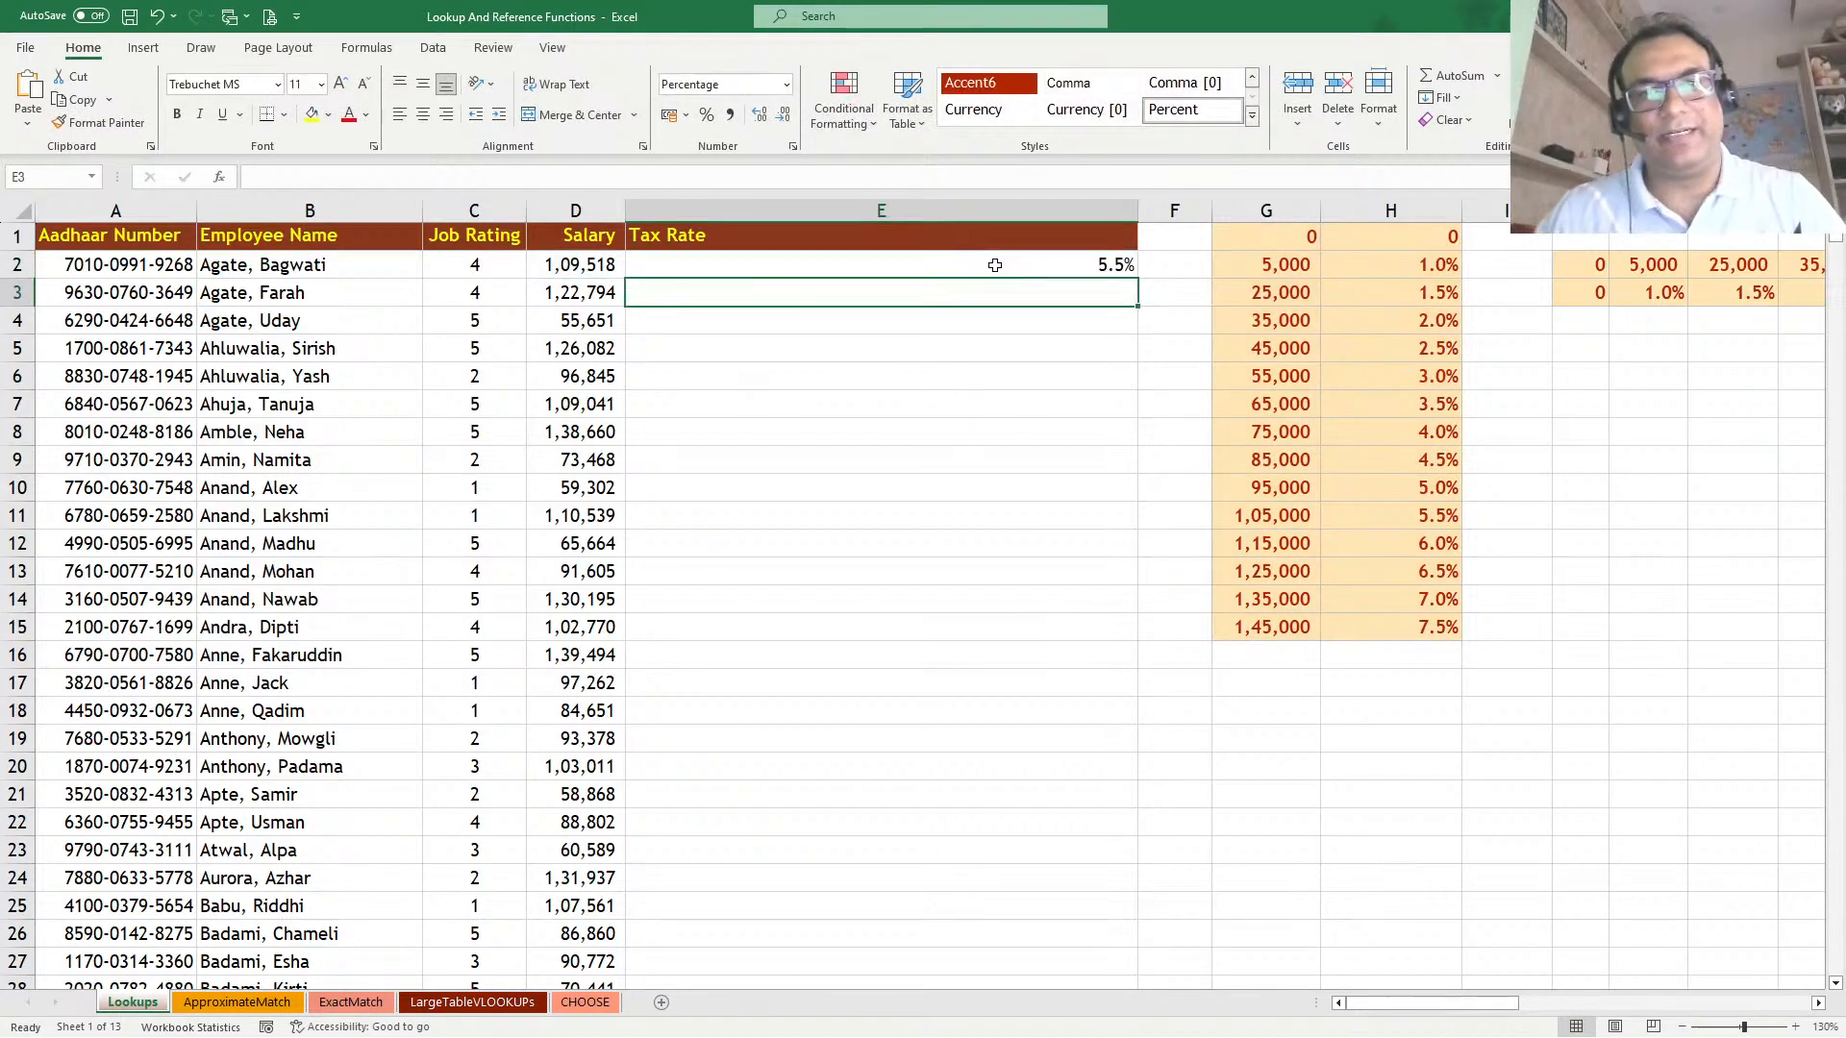
click(995, 266)
double_click(1137, 278)
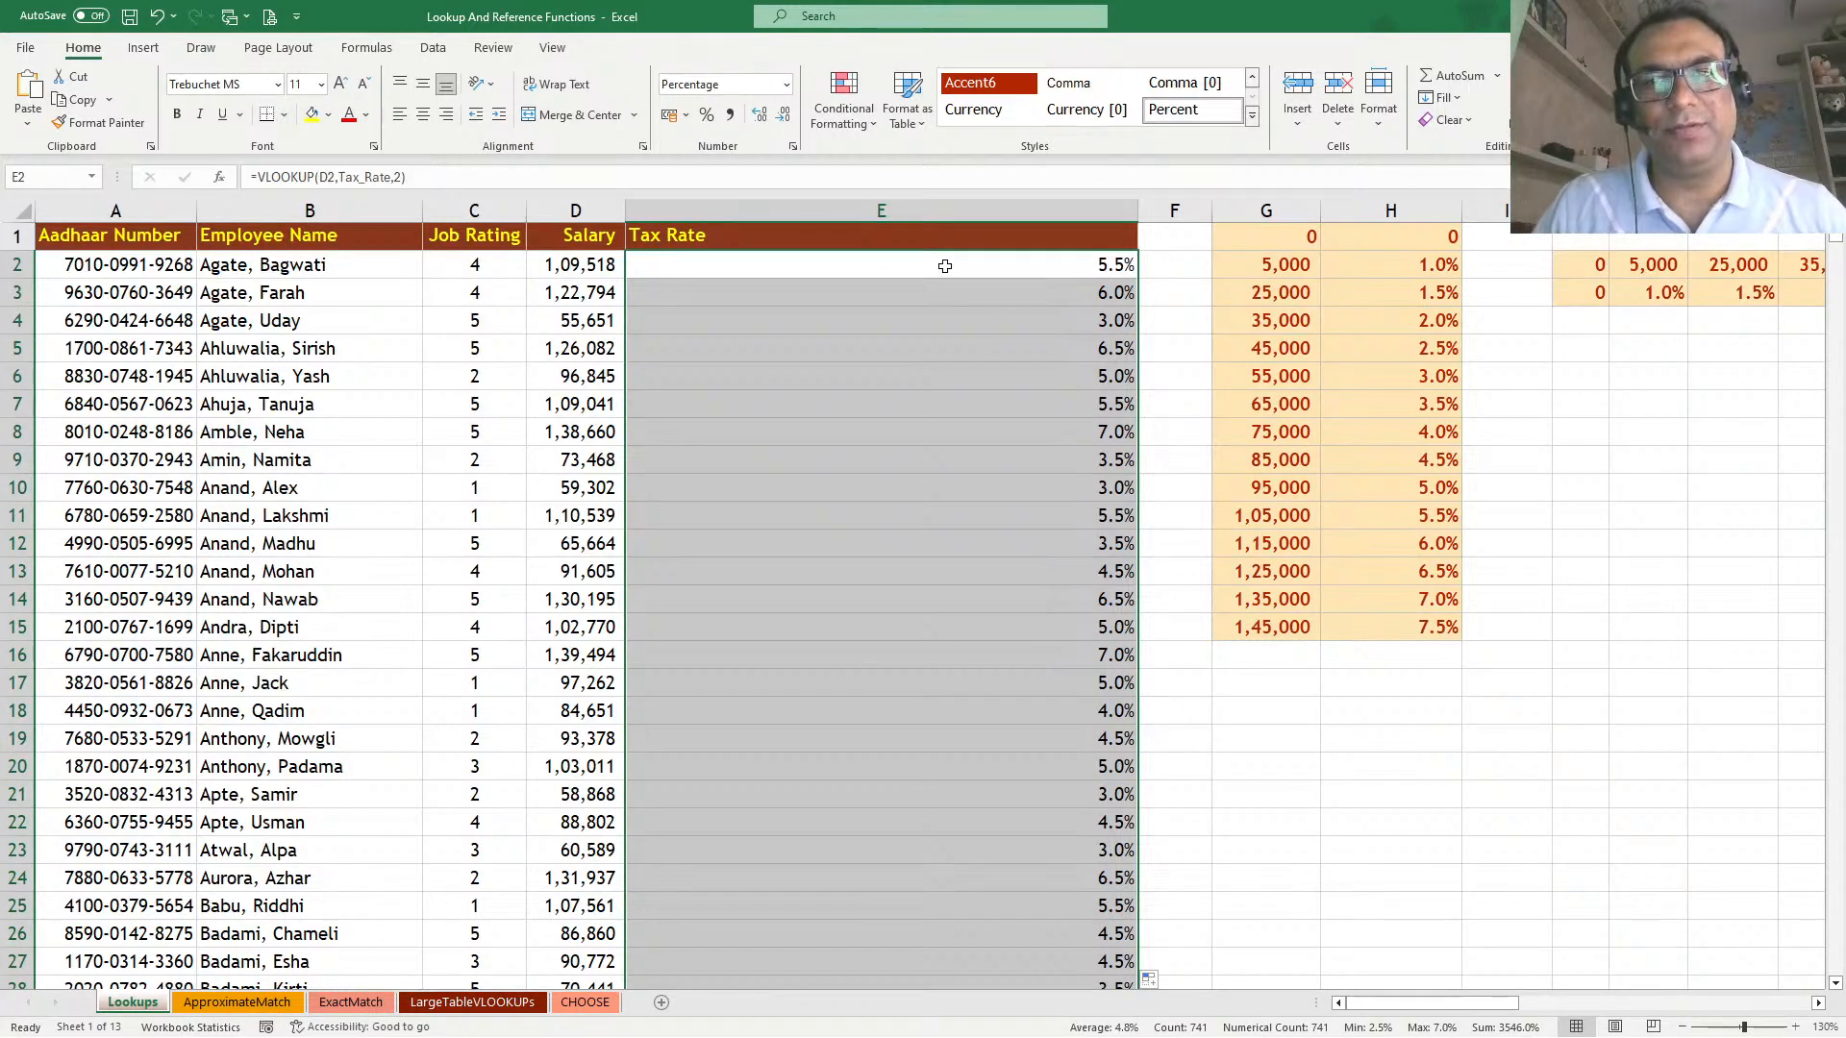
Review the bracket table G1:H15, the arguments of E2's VLOOKUP, and the Tax Rate and Salary columns
drag(1259, 236, 1355, 628)
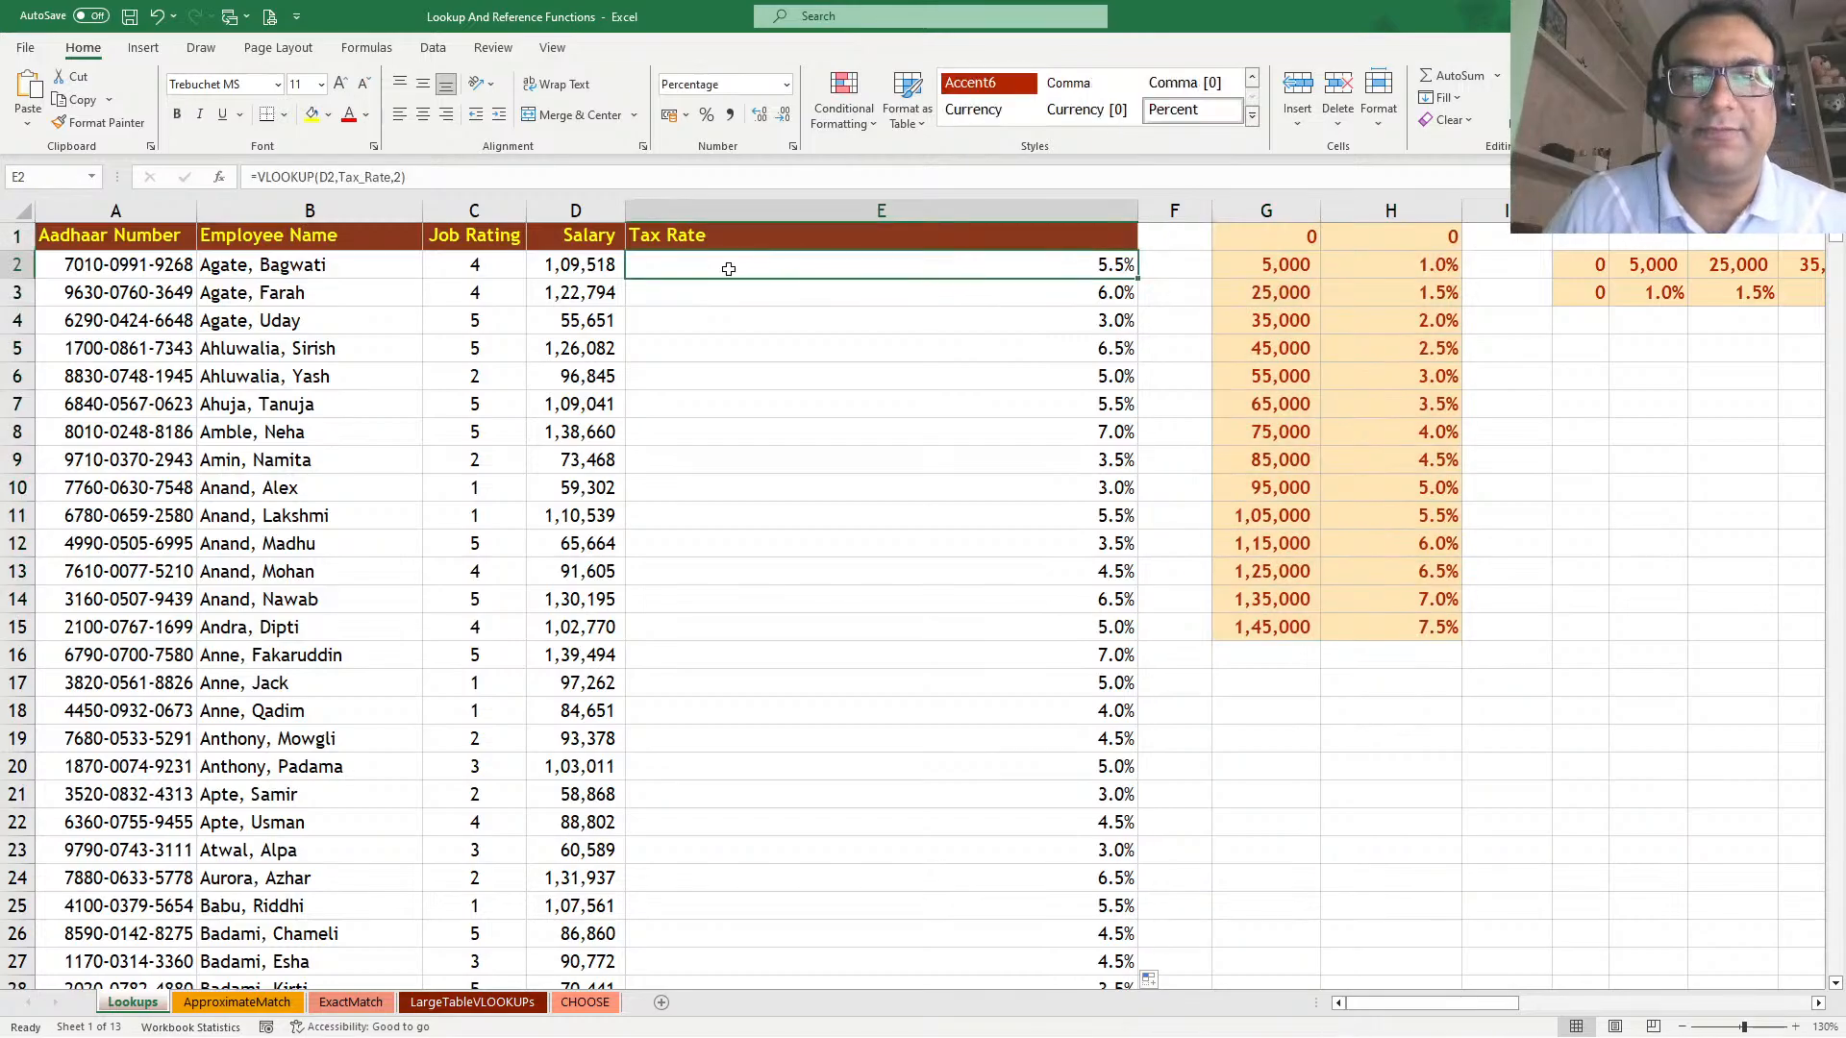
double_click(728, 269)
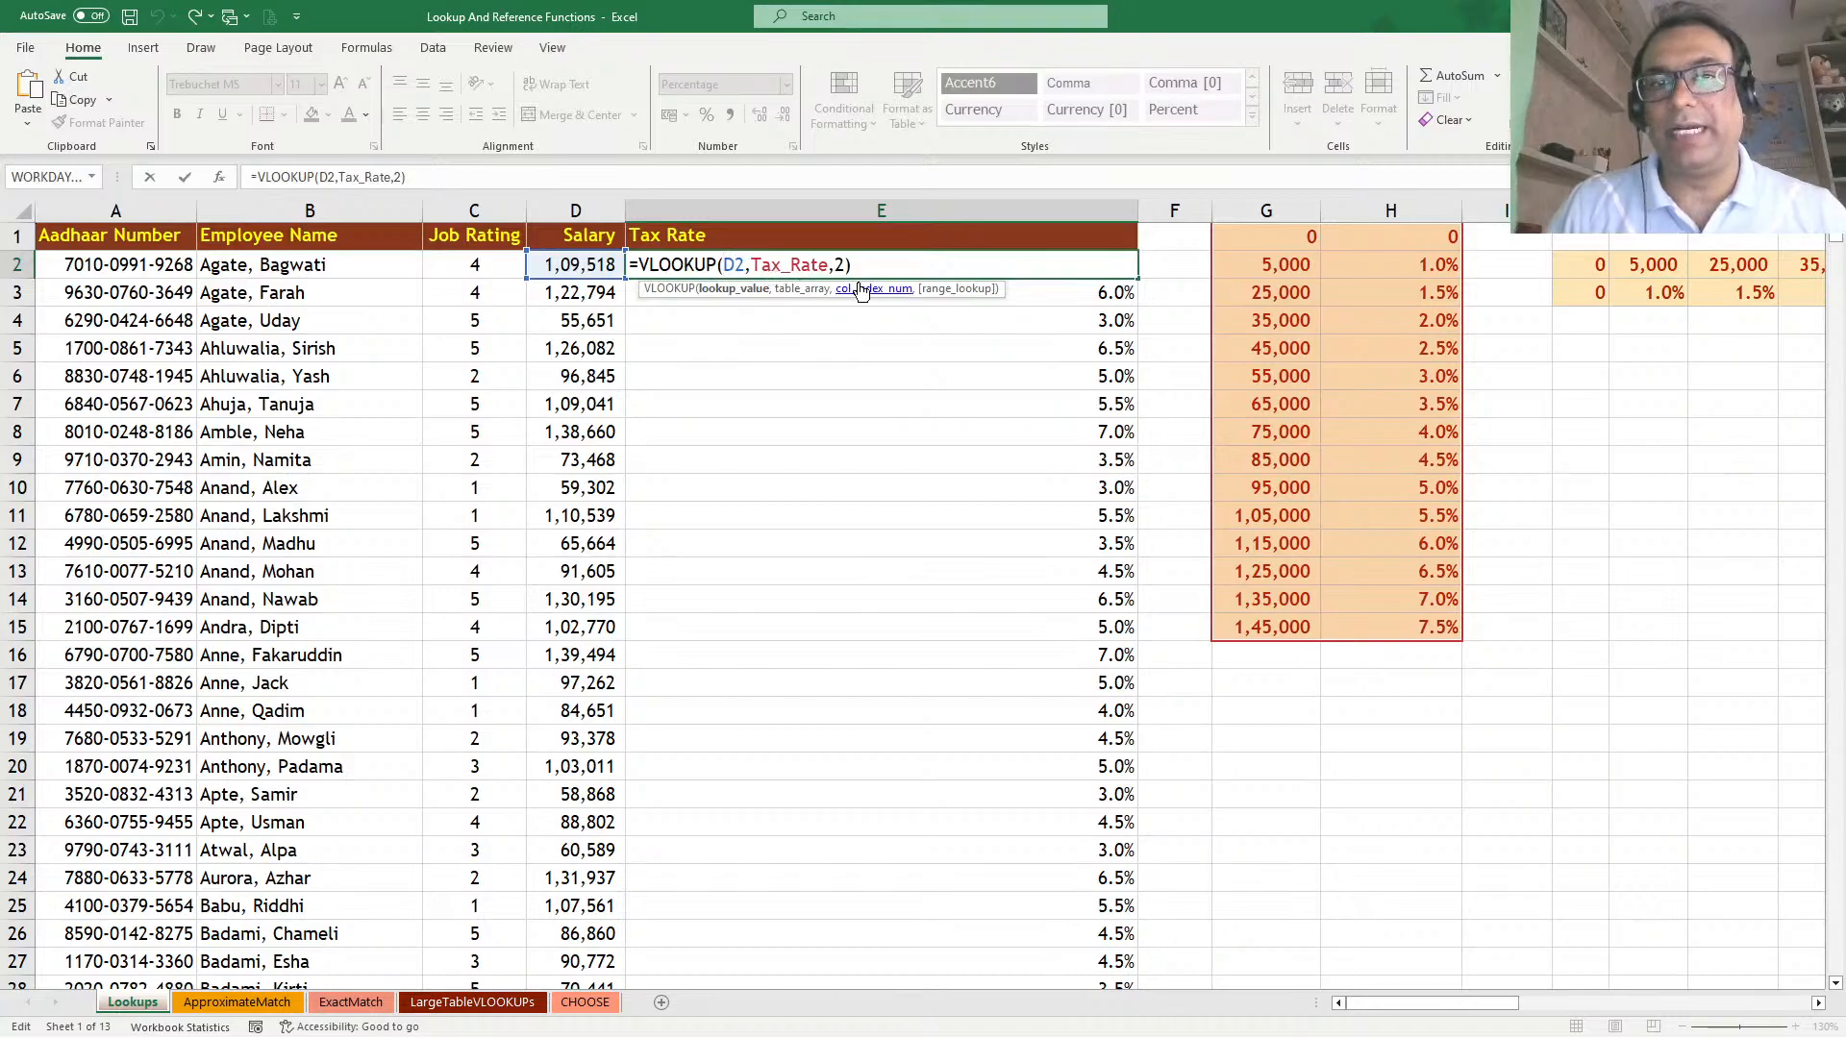
key(Escape)
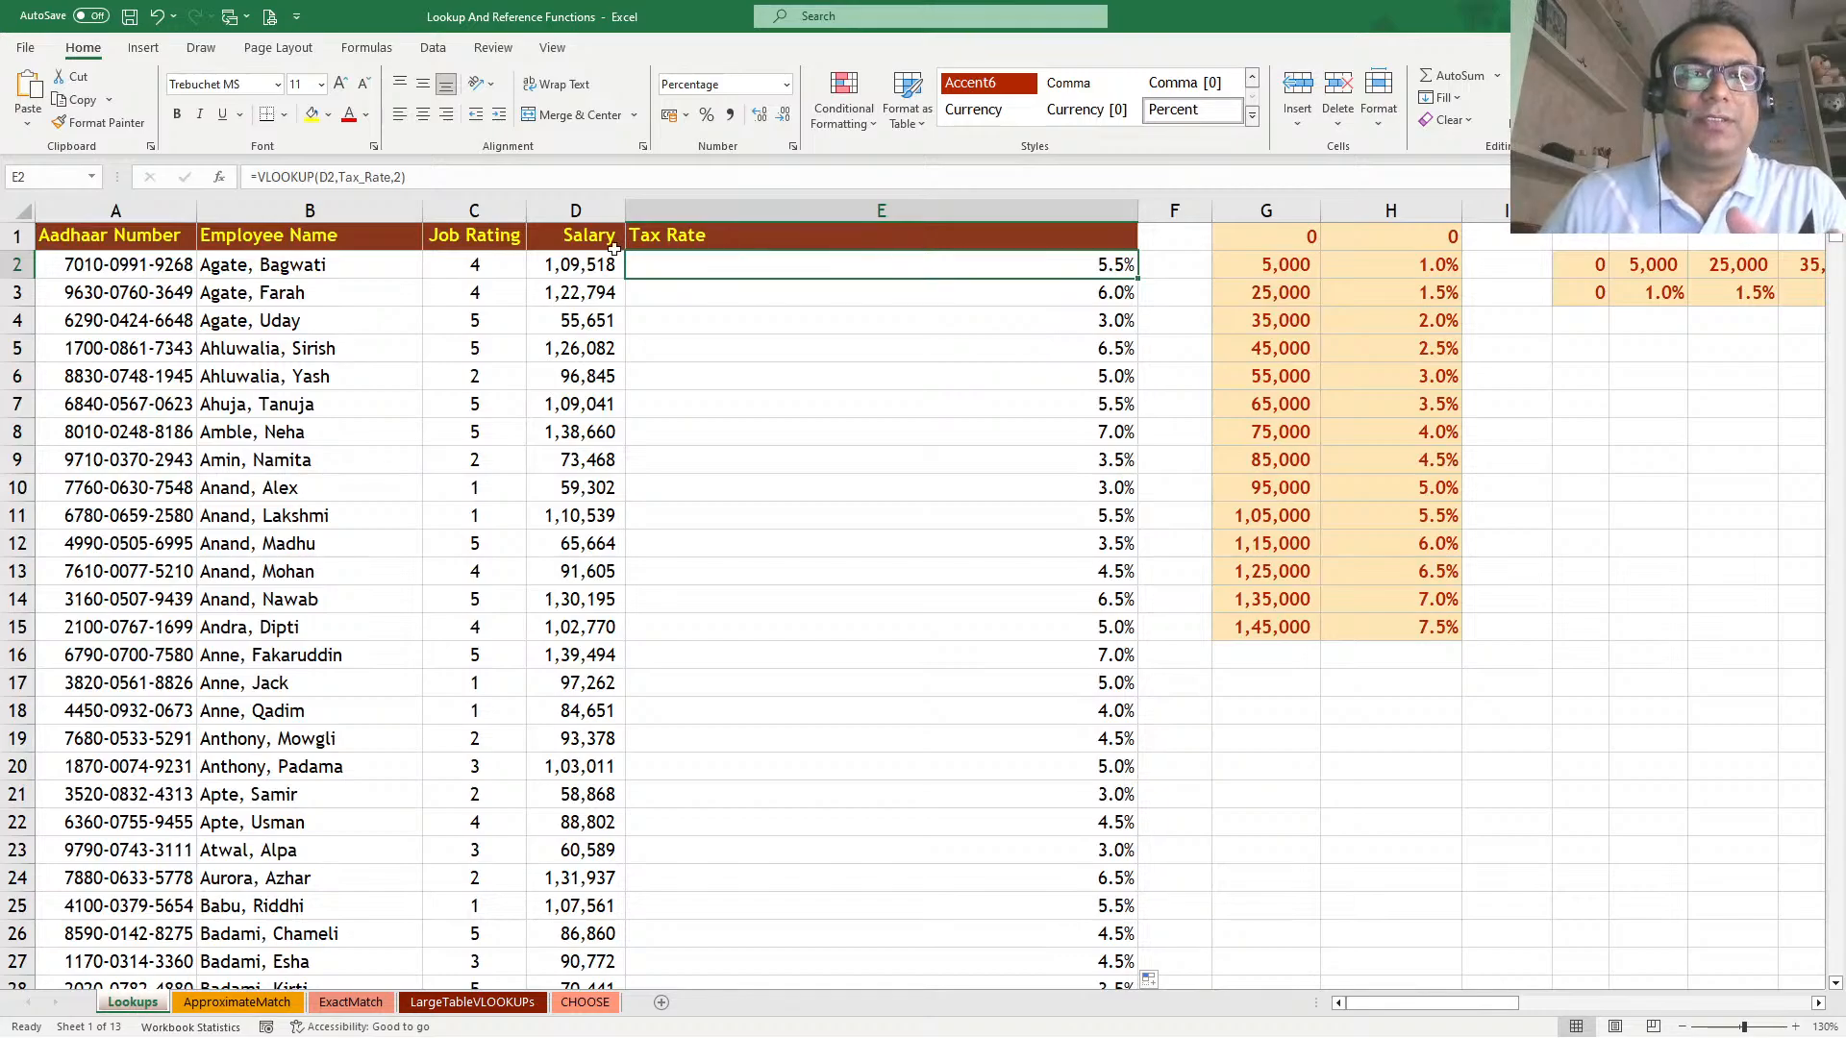
click(822, 211)
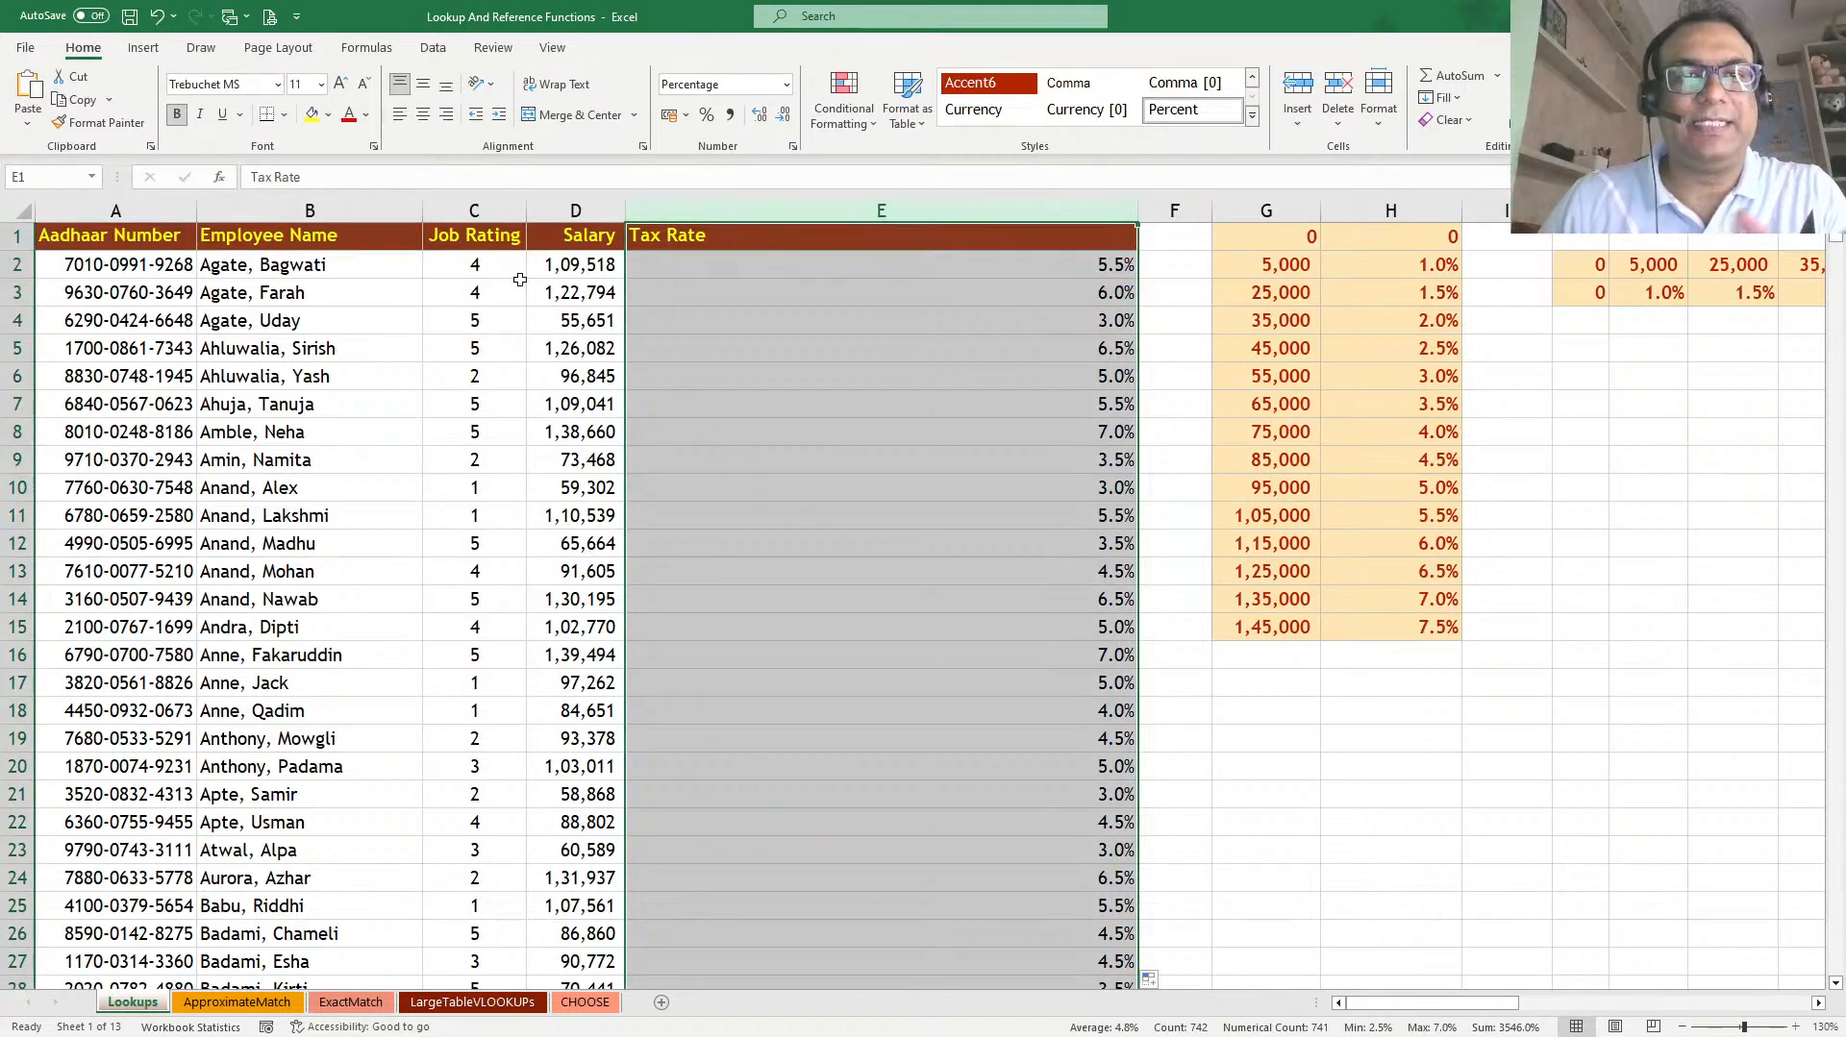
click(578, 210)
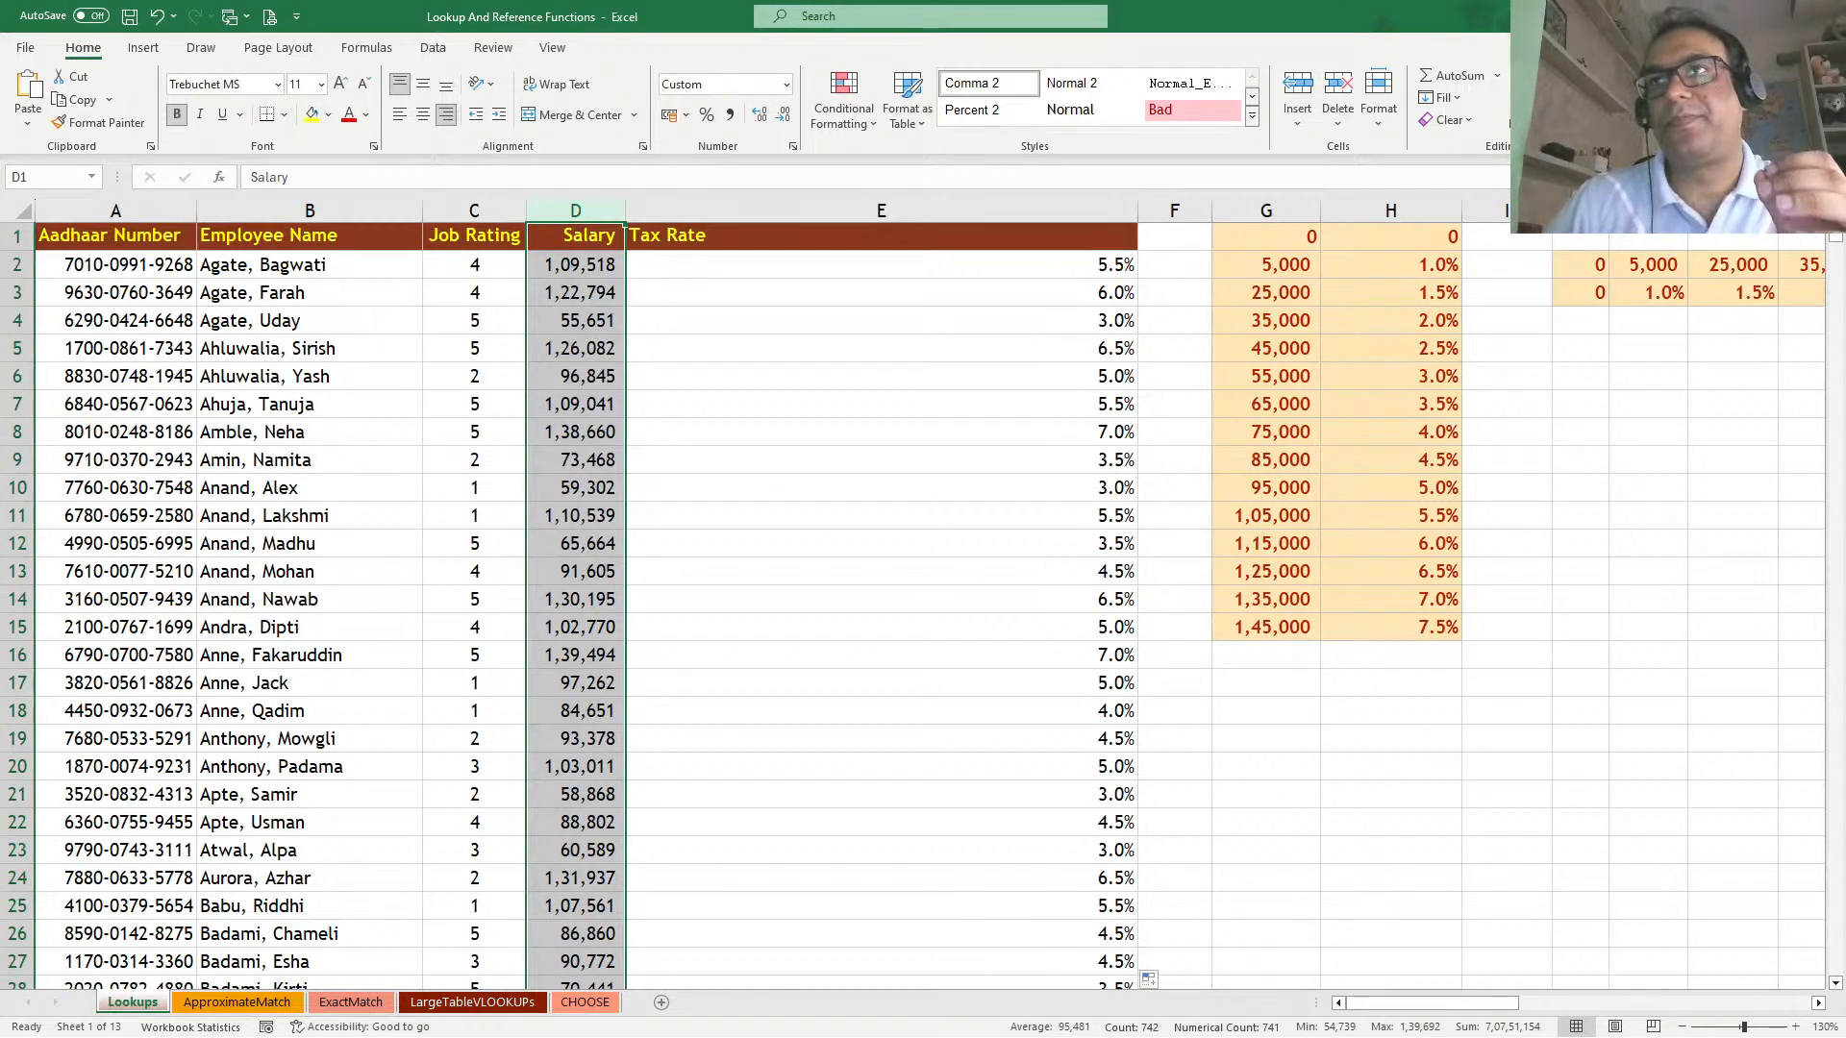
key(alt+Tab)
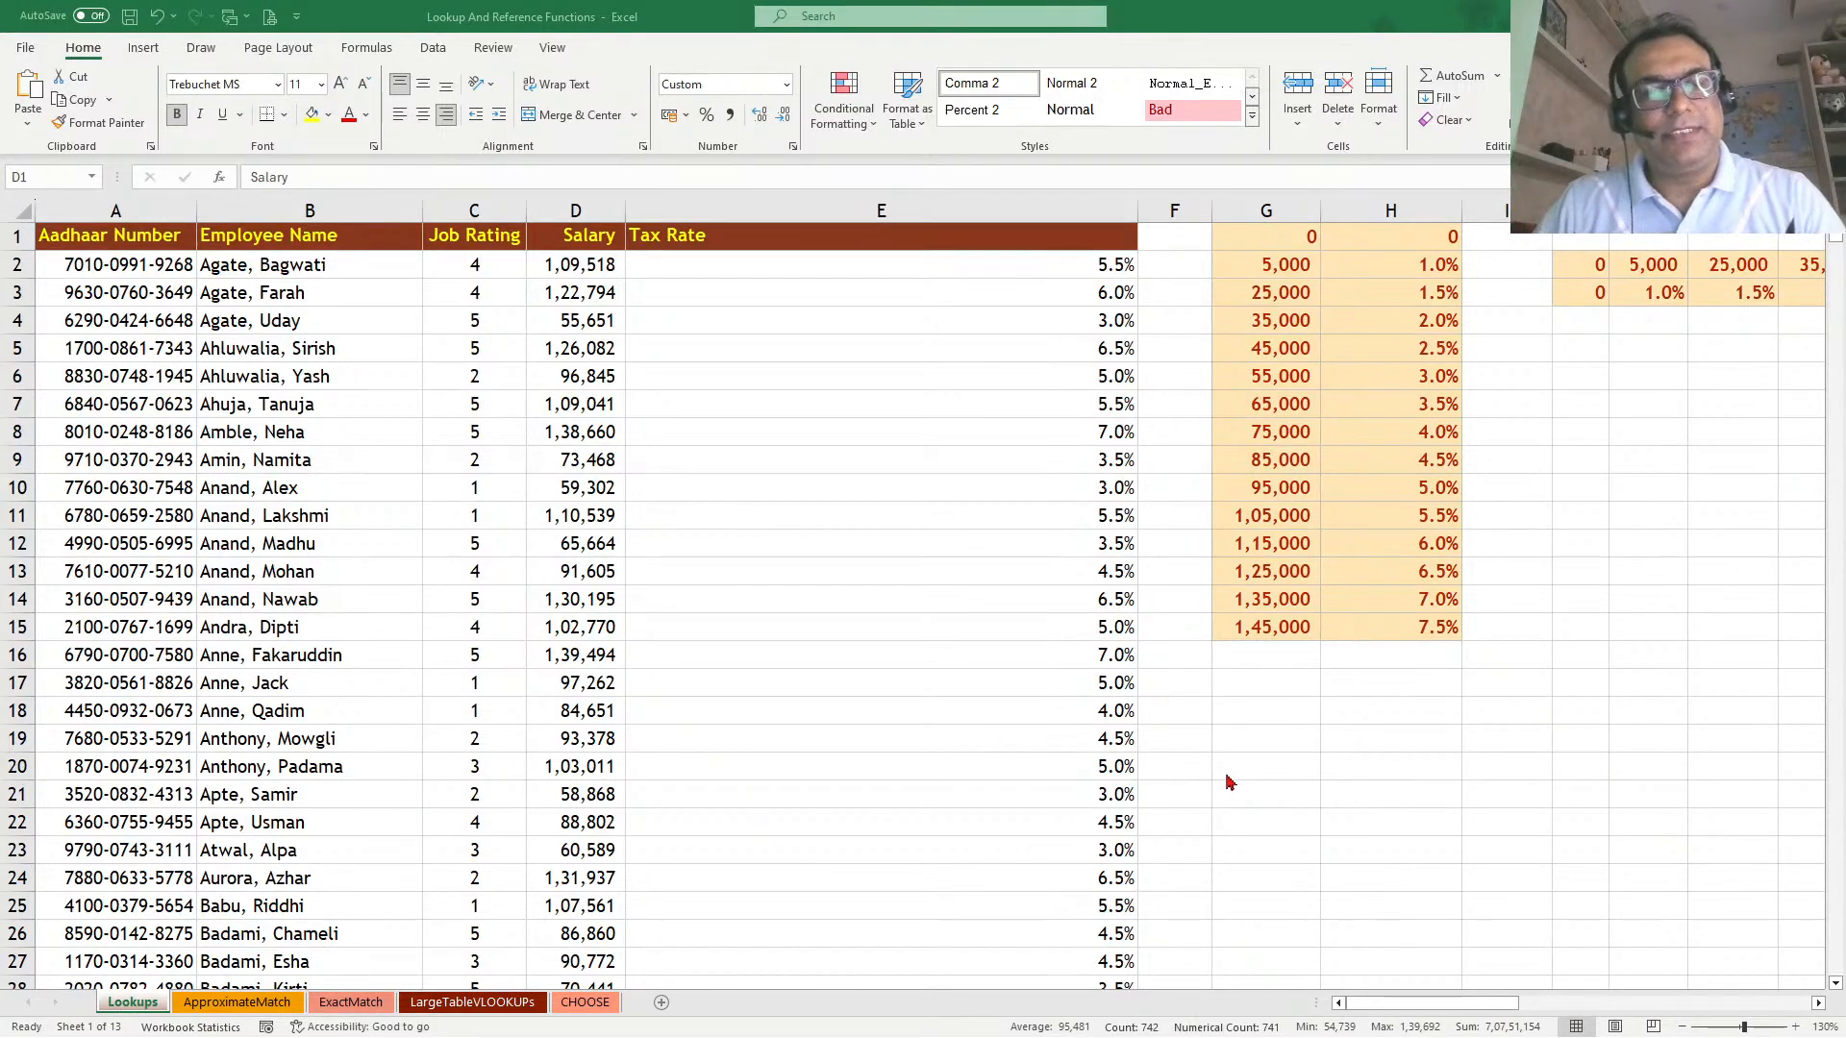
click(923, 634)
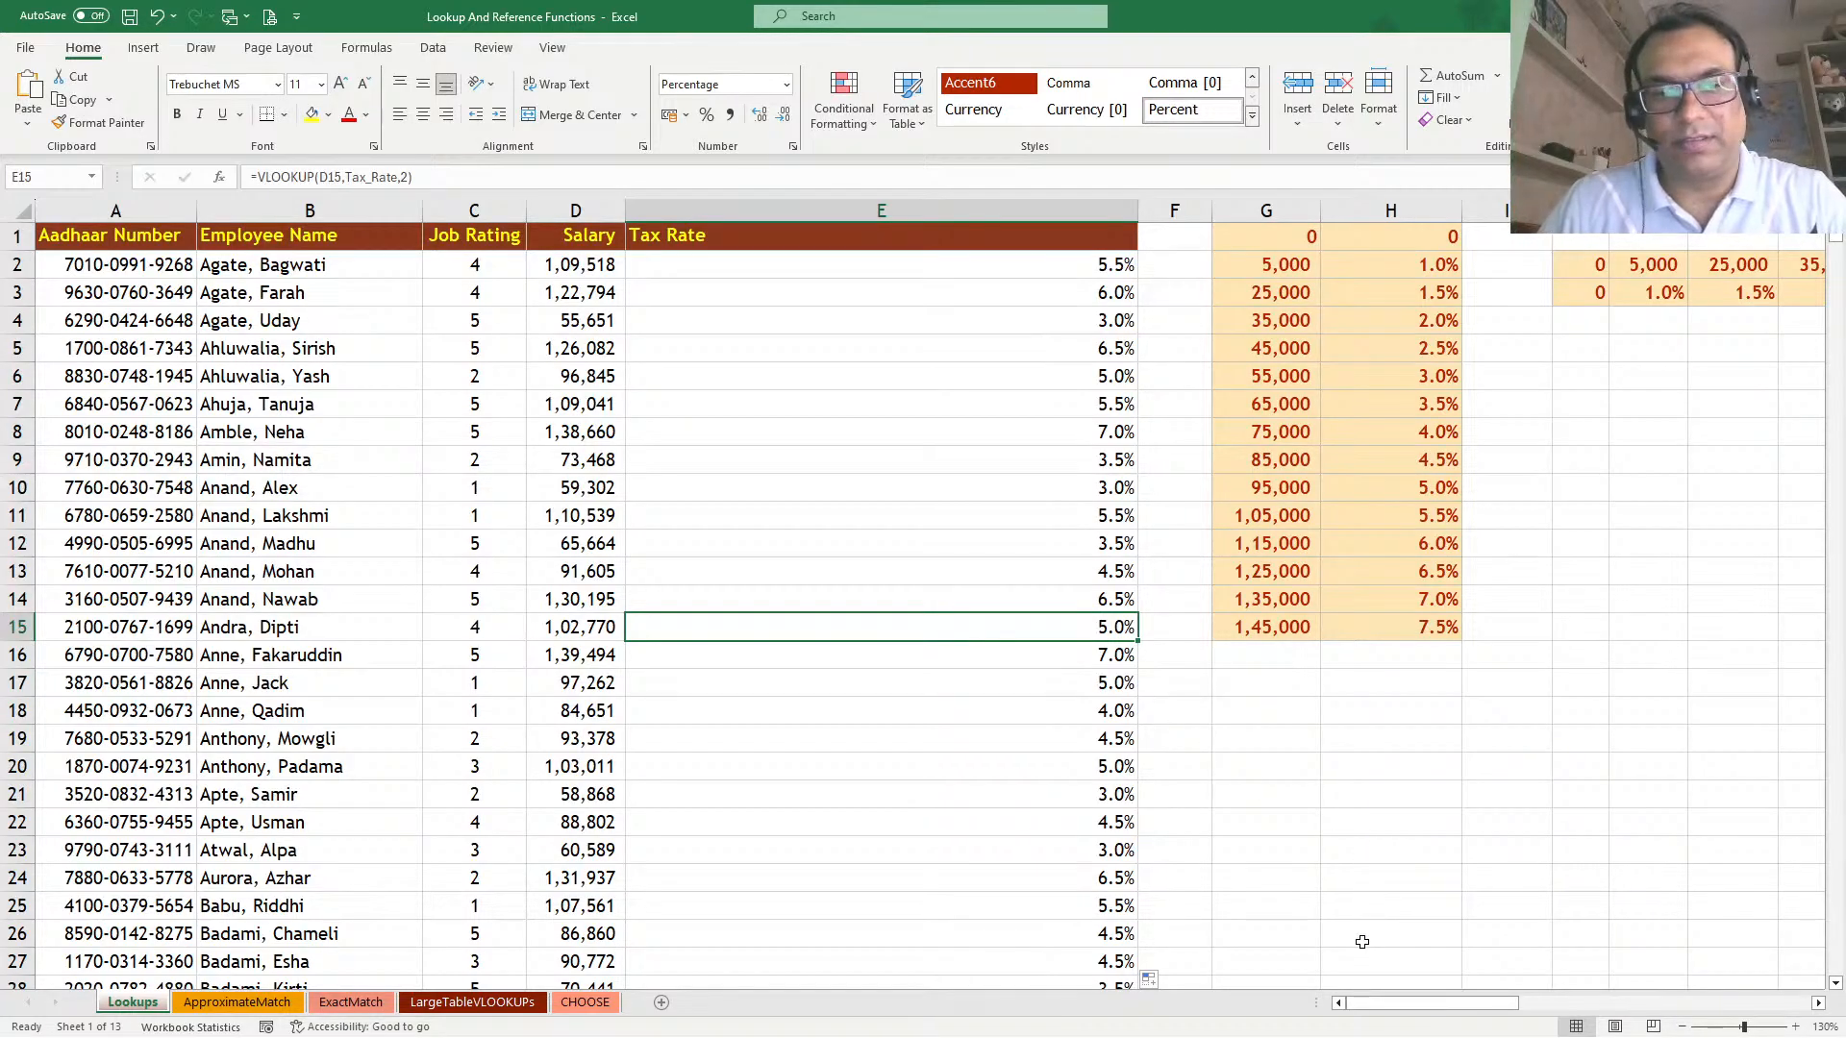
Look over the ApproximateMatch sheet and the RateTable and ratings list on the ExactMatch sheet
click(228, 1004)
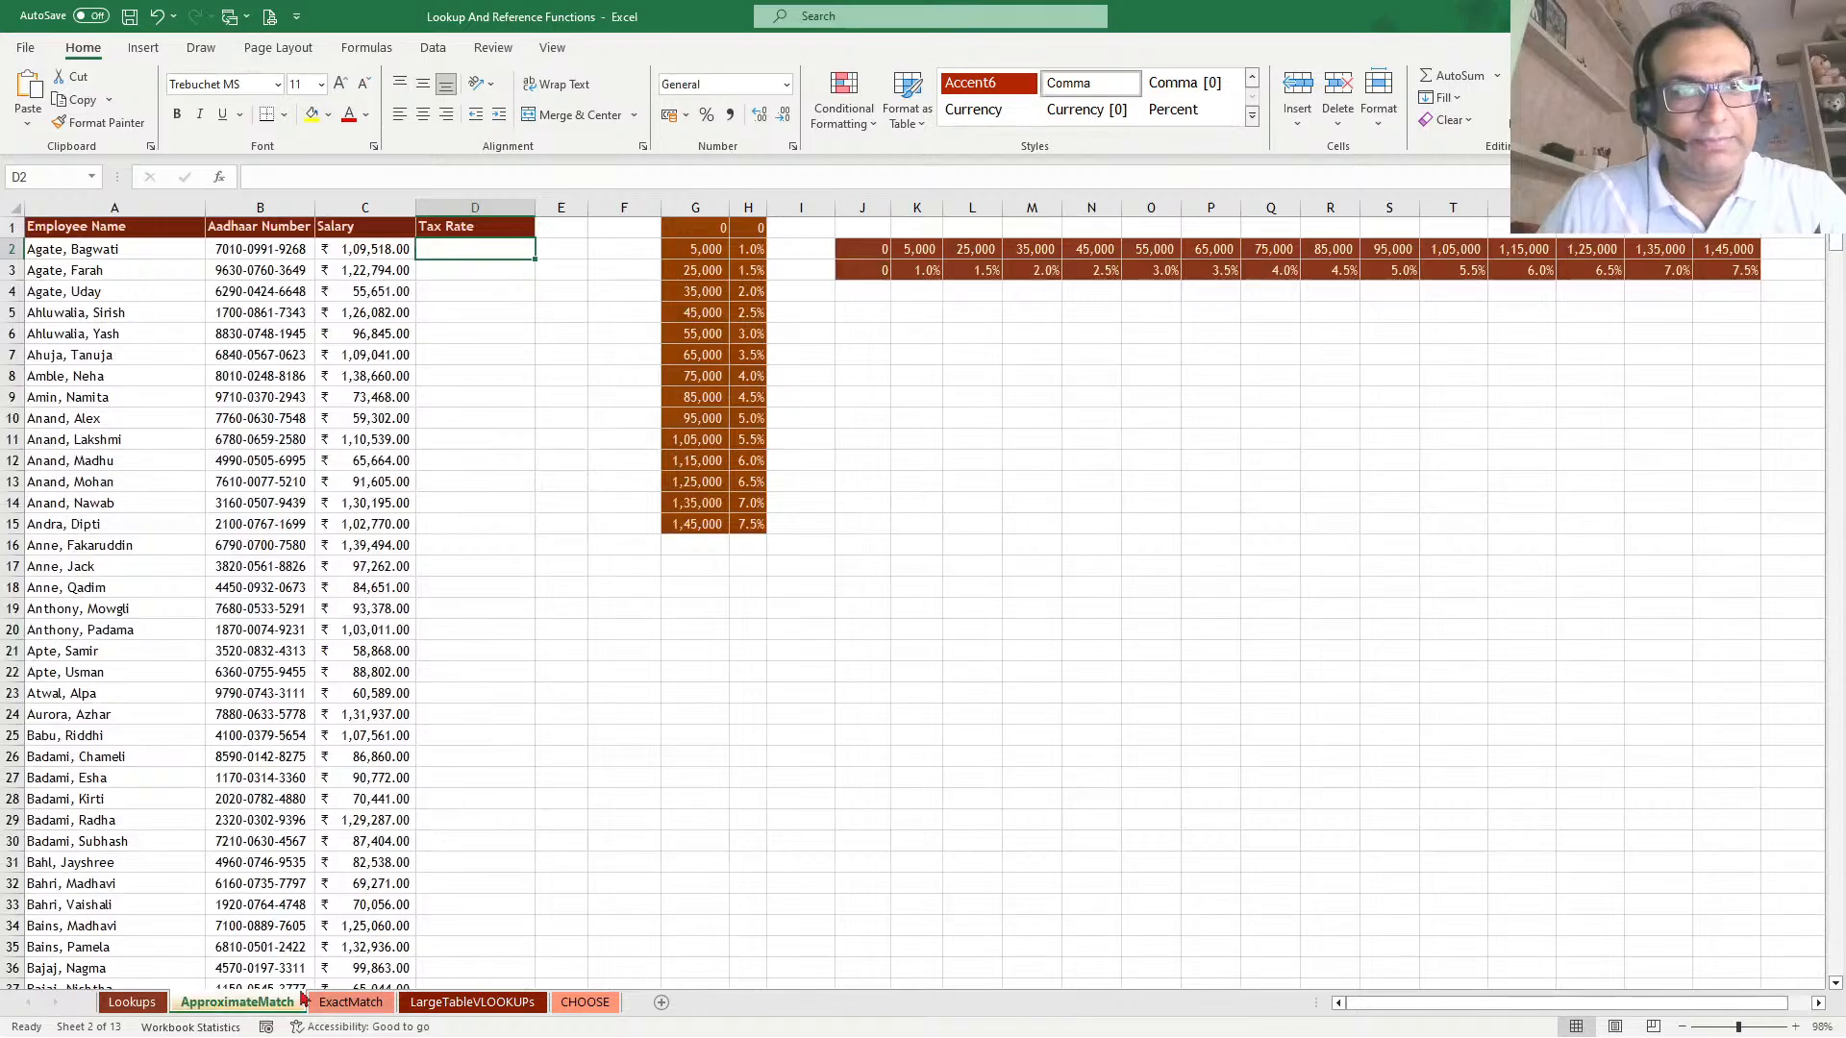
click(485, 741)
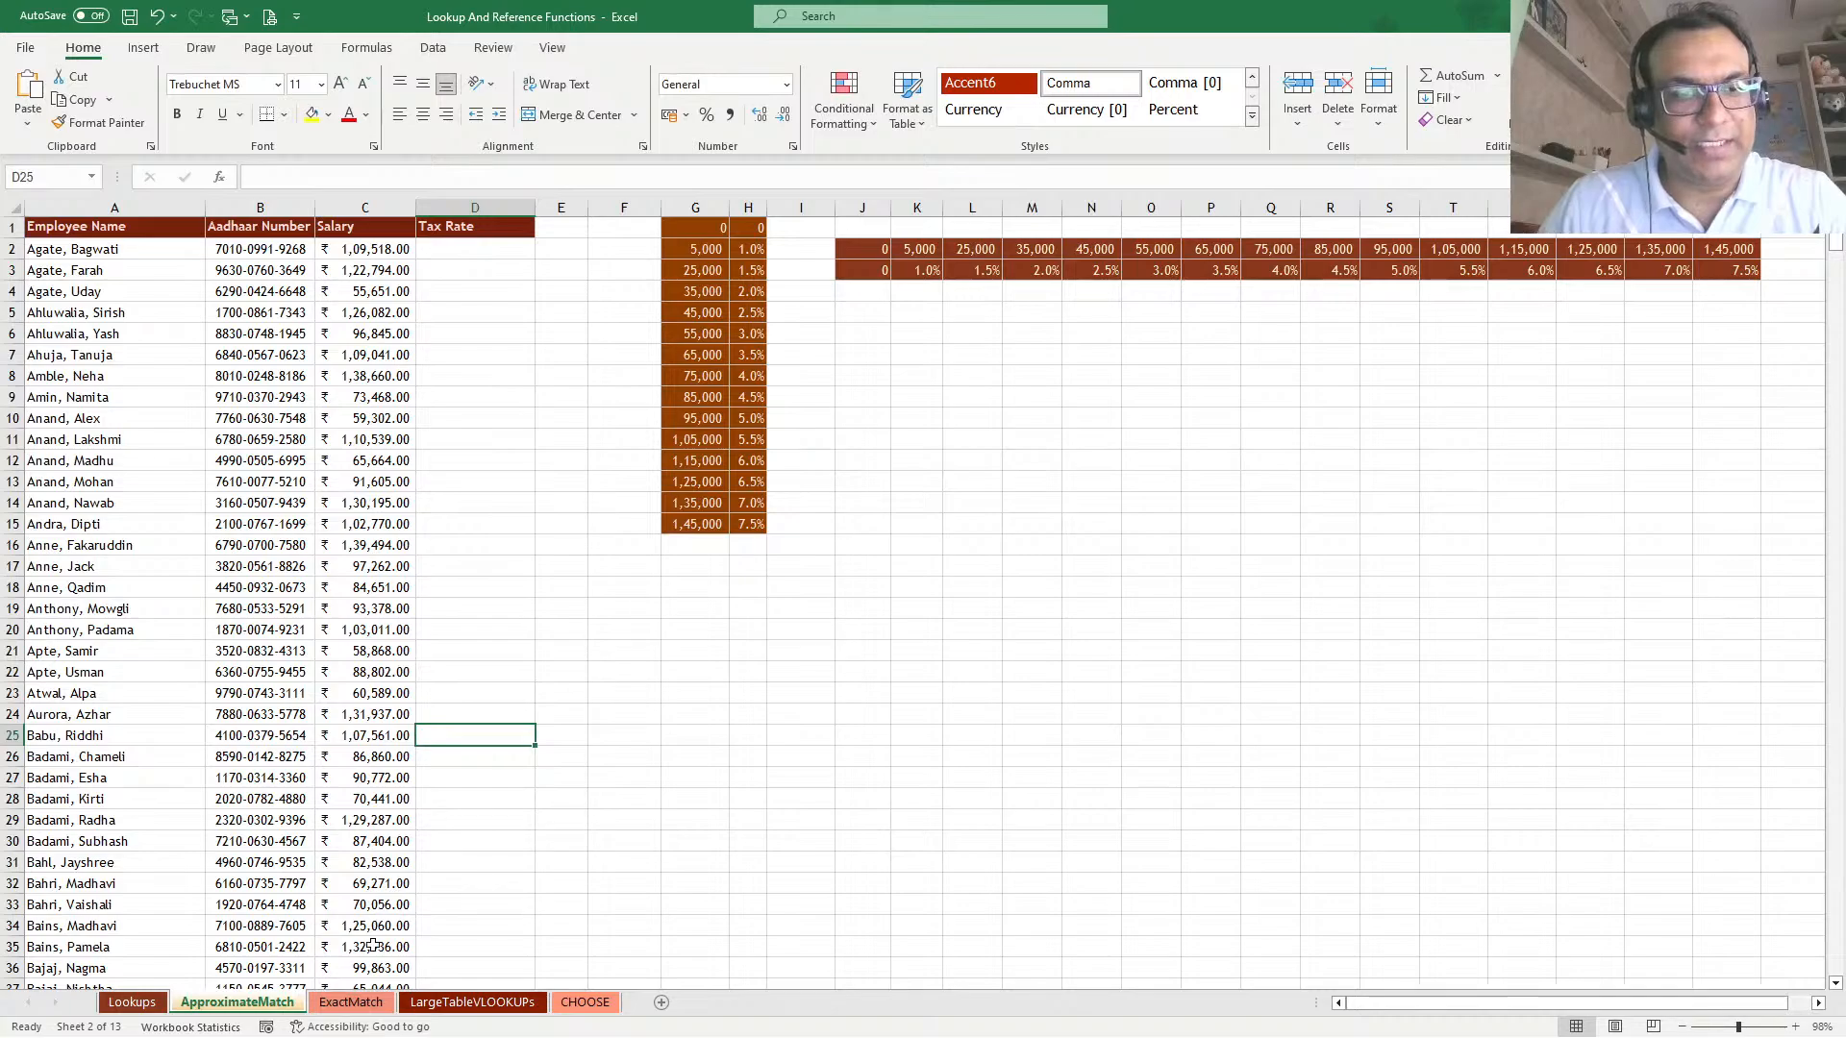
click(352, 1003)
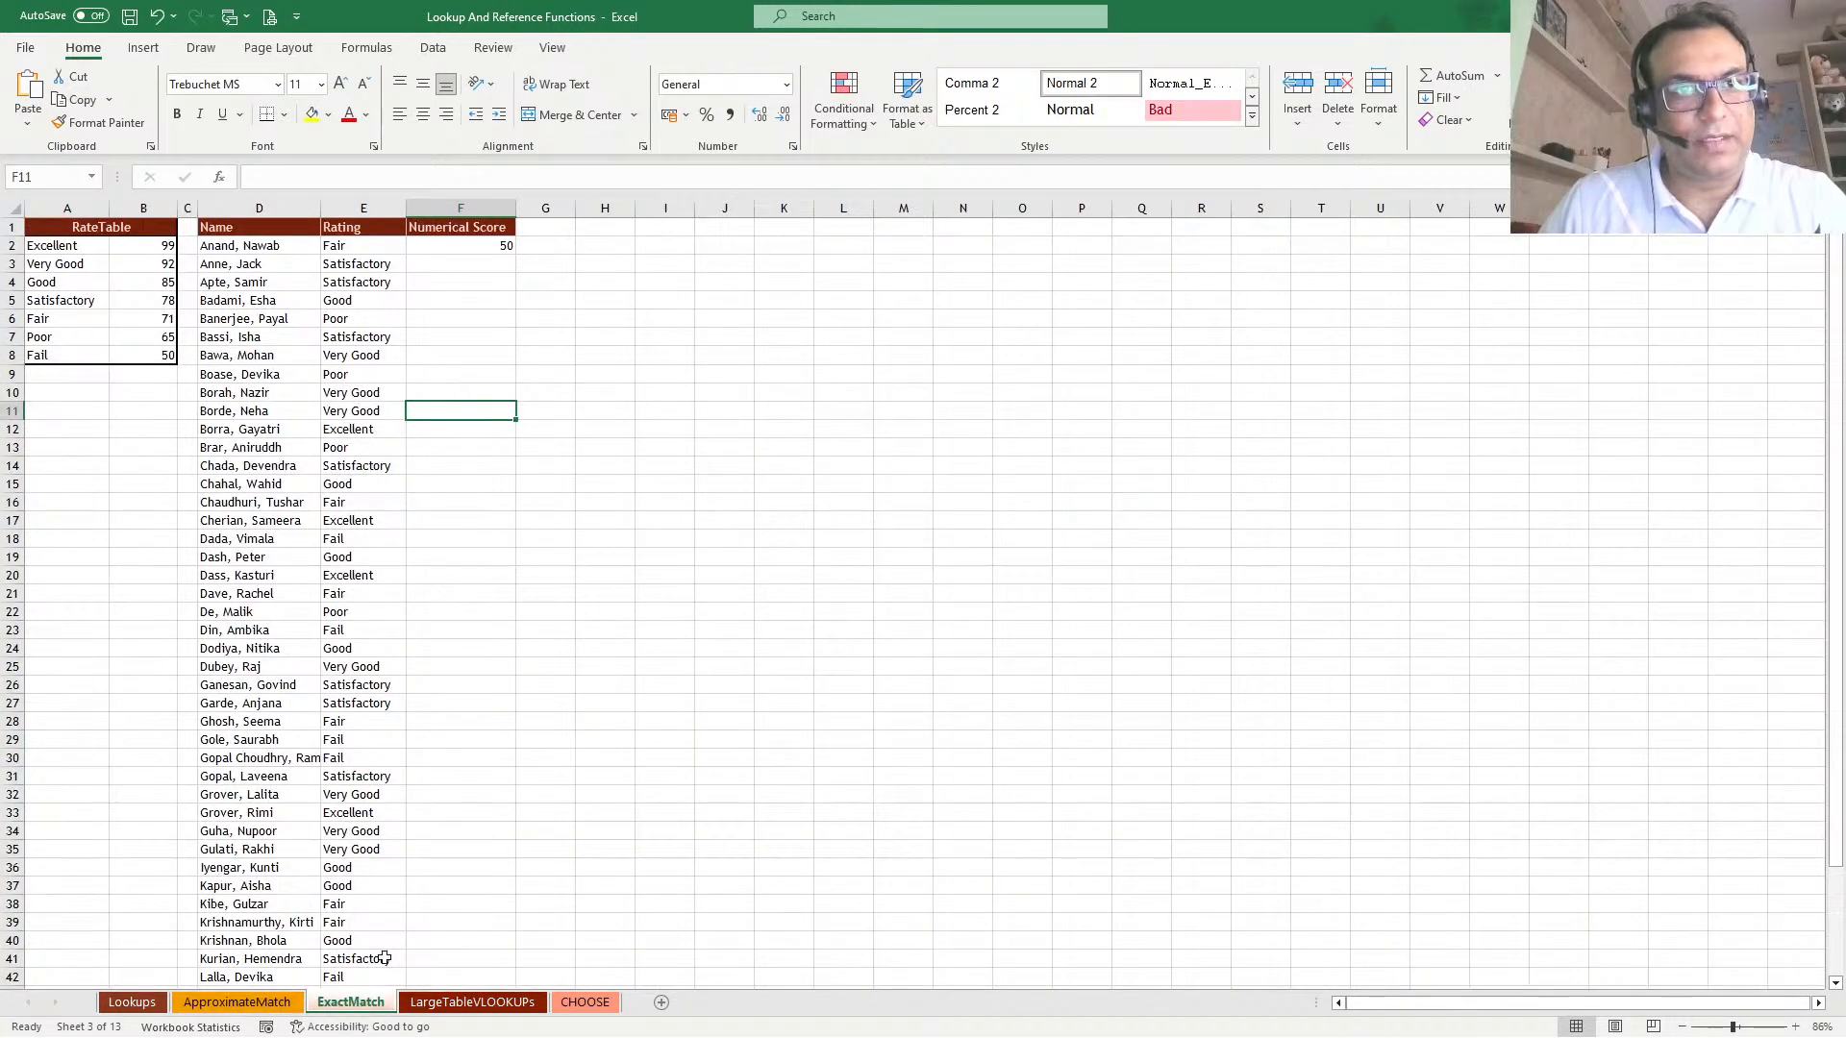
click(12, 208)
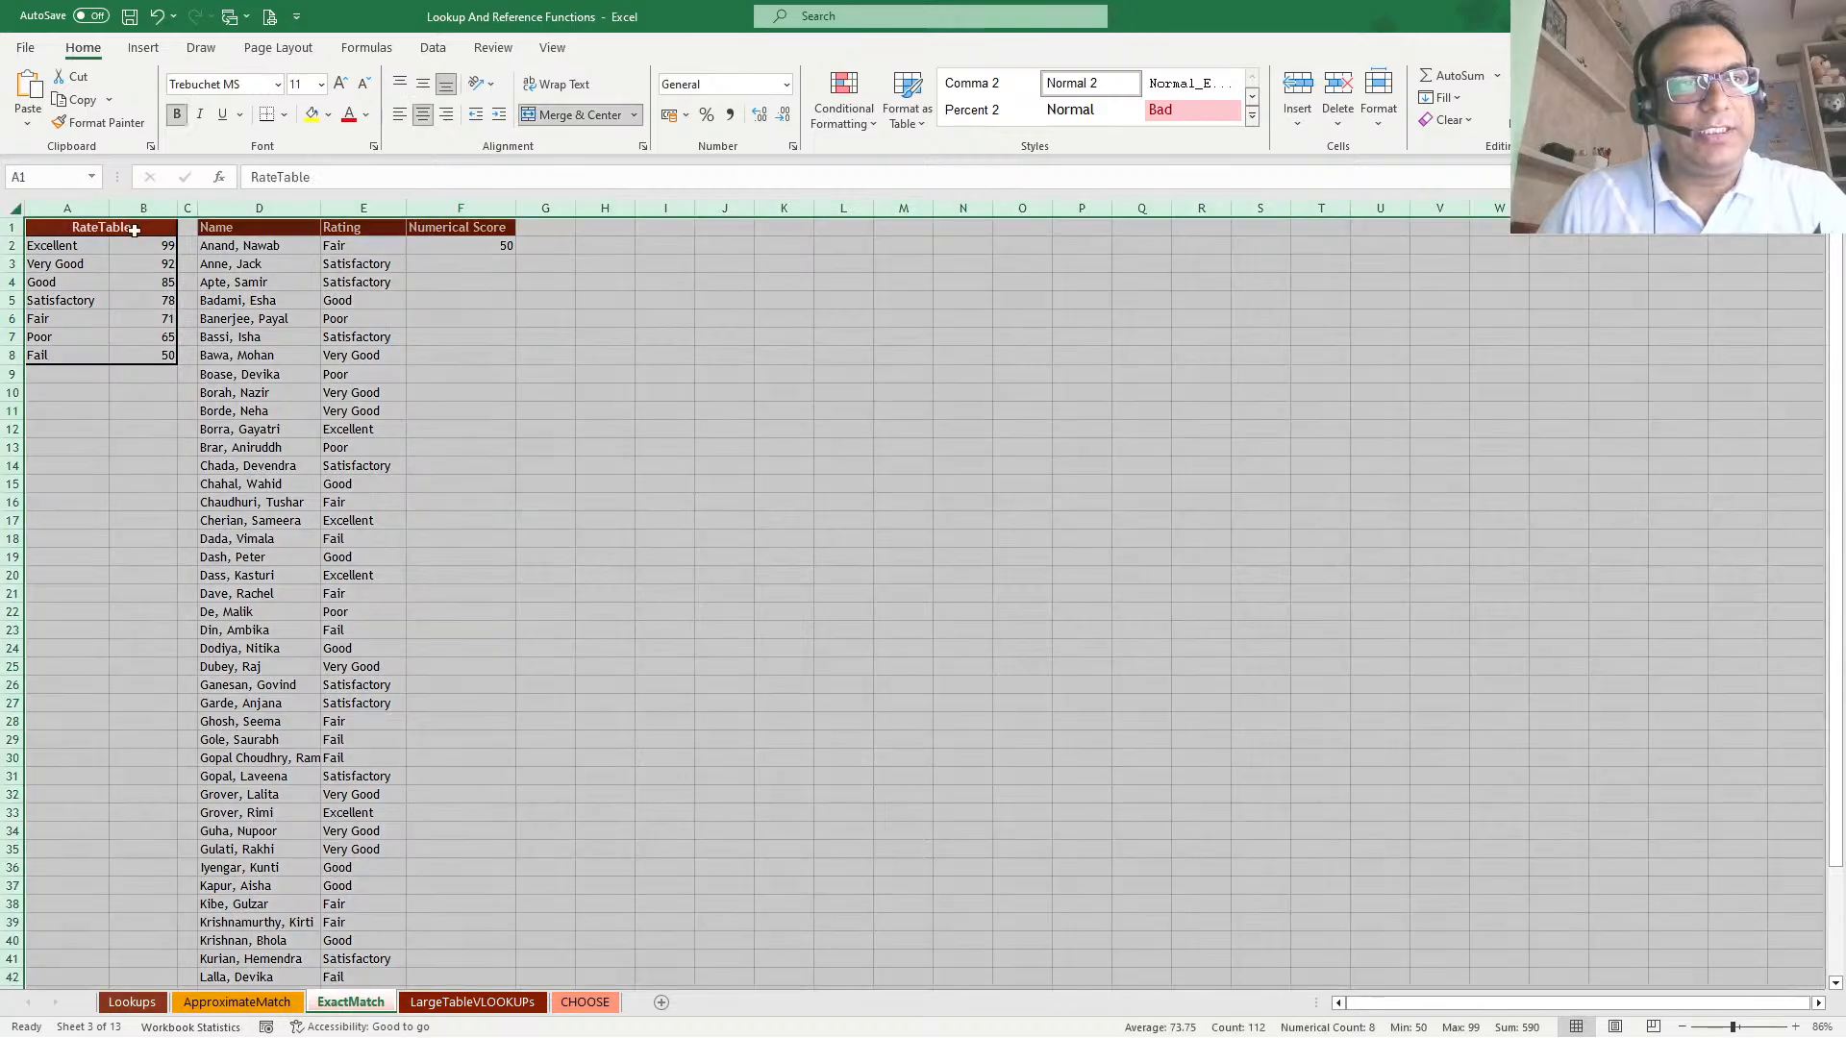
ctrl+scroll(266, 510, up, 3)
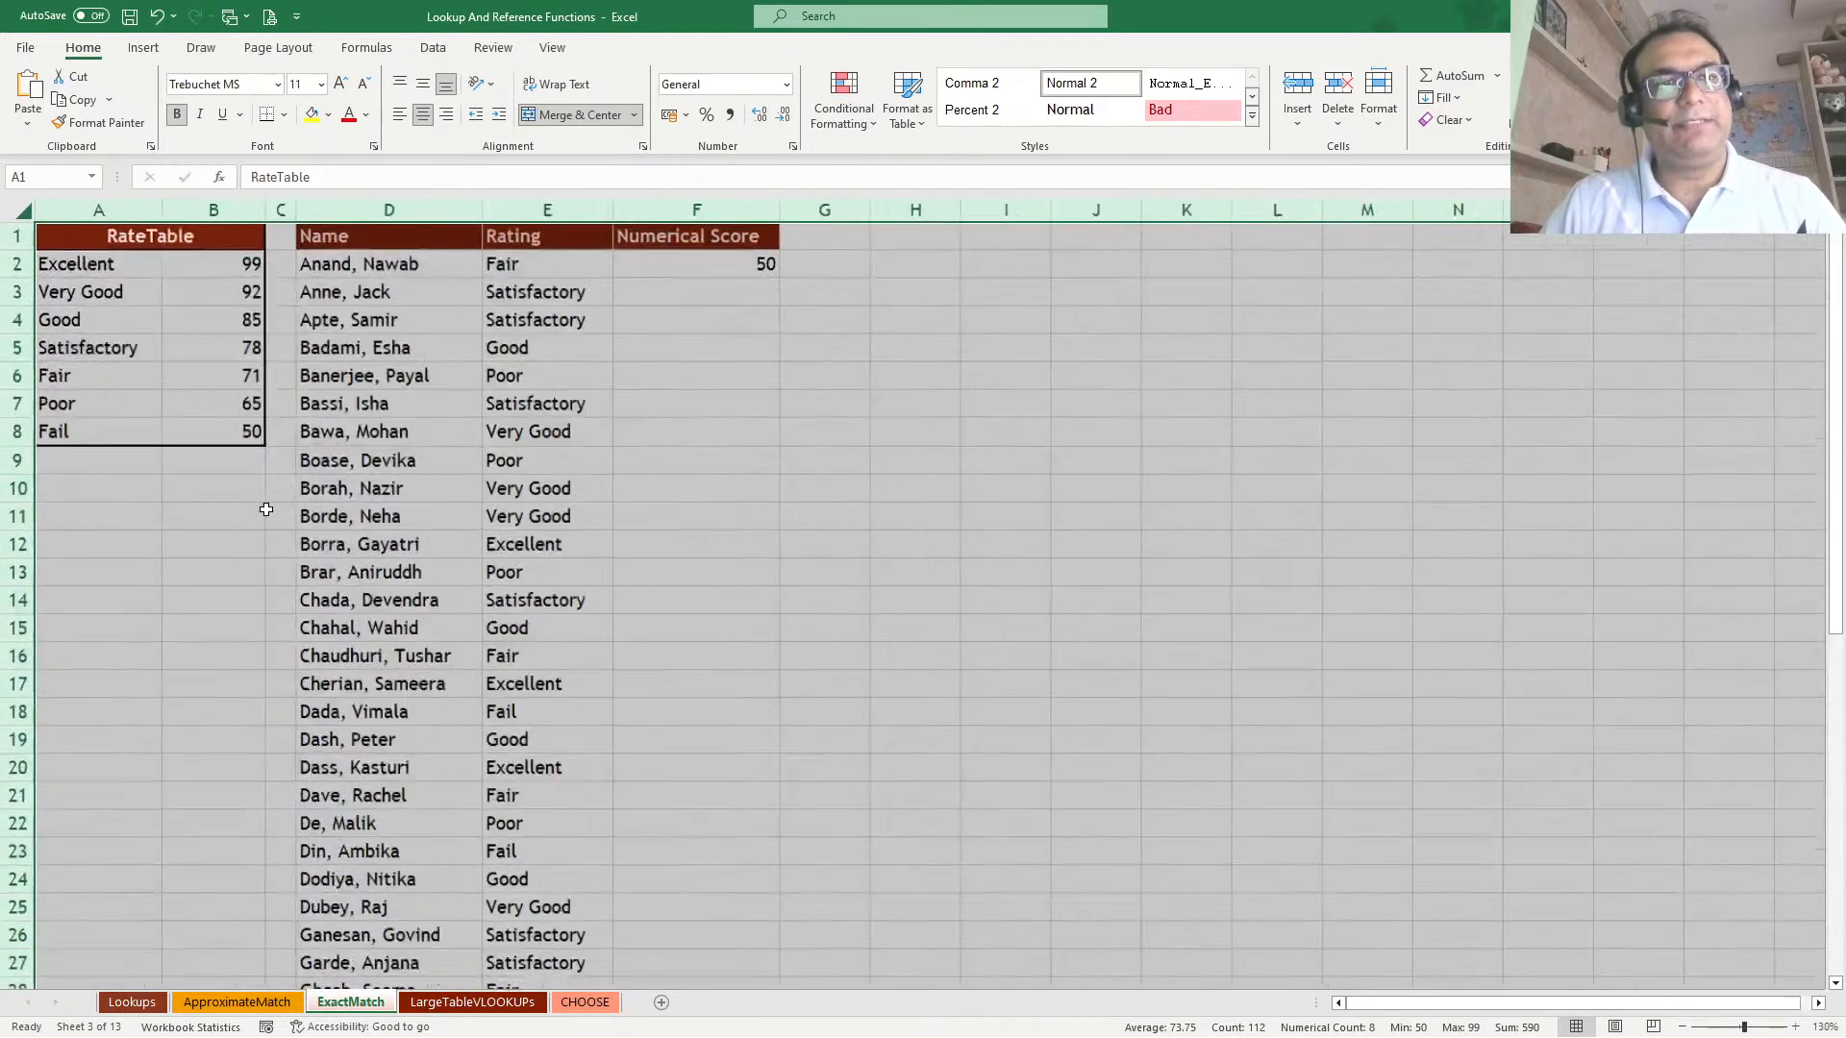
ctrl+scroll(267, 510, up, 1)
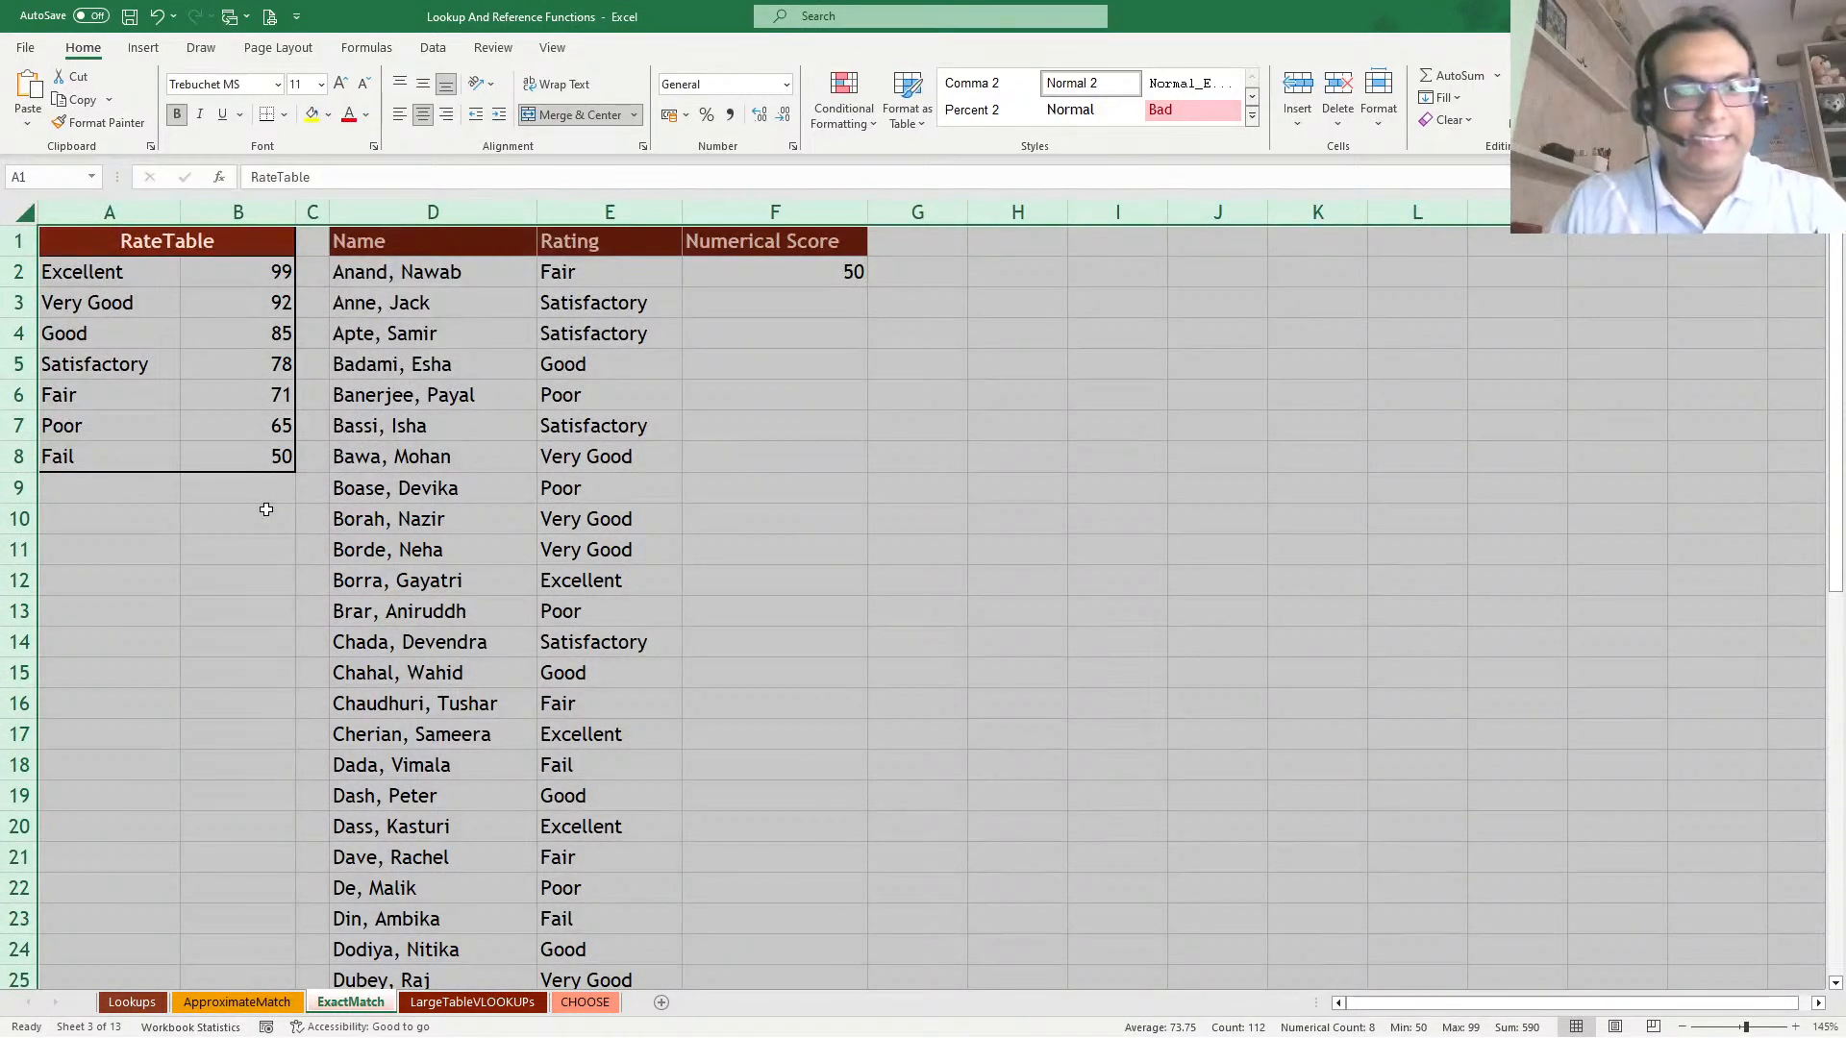
On the Lookups sheet, compare the Aadhaar Number columns Z and AF and examine the empty Salary column beside Years
click(135, 1002)
click(1130, 739)
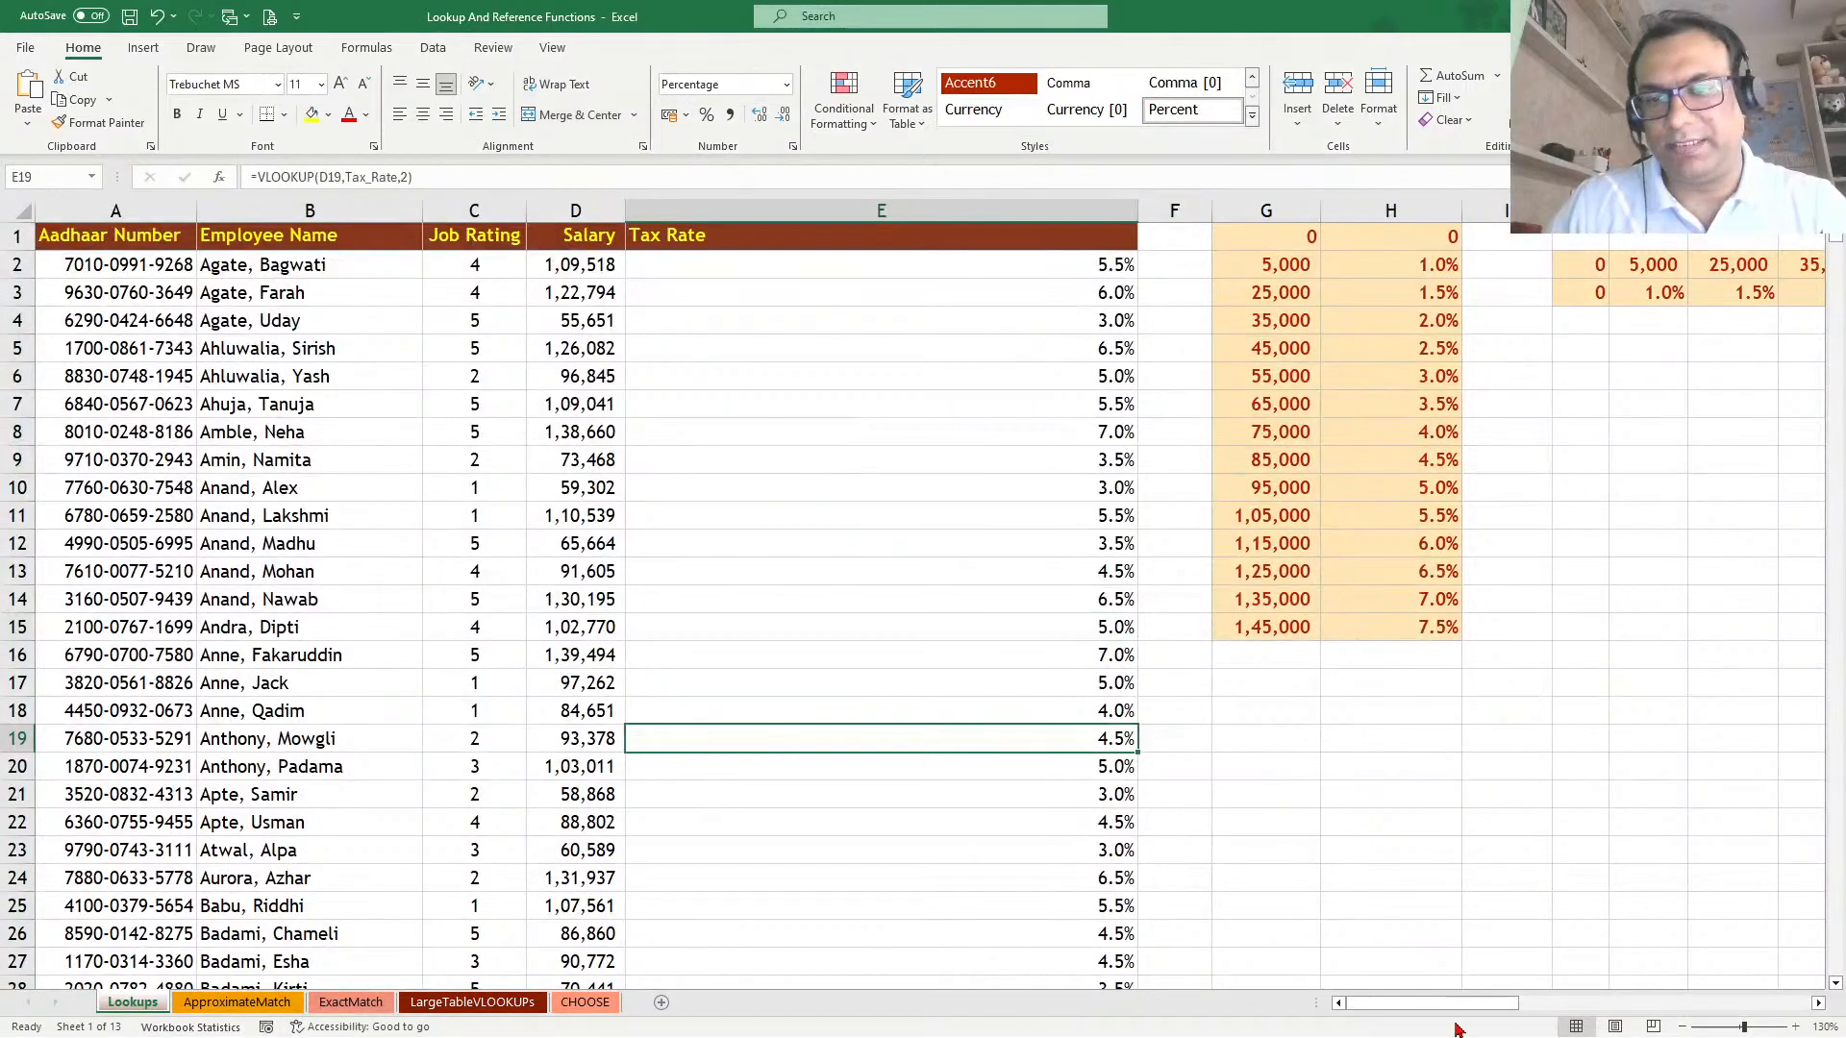
drag(1447, 1004, 1752, 1004)
click(990, 716)
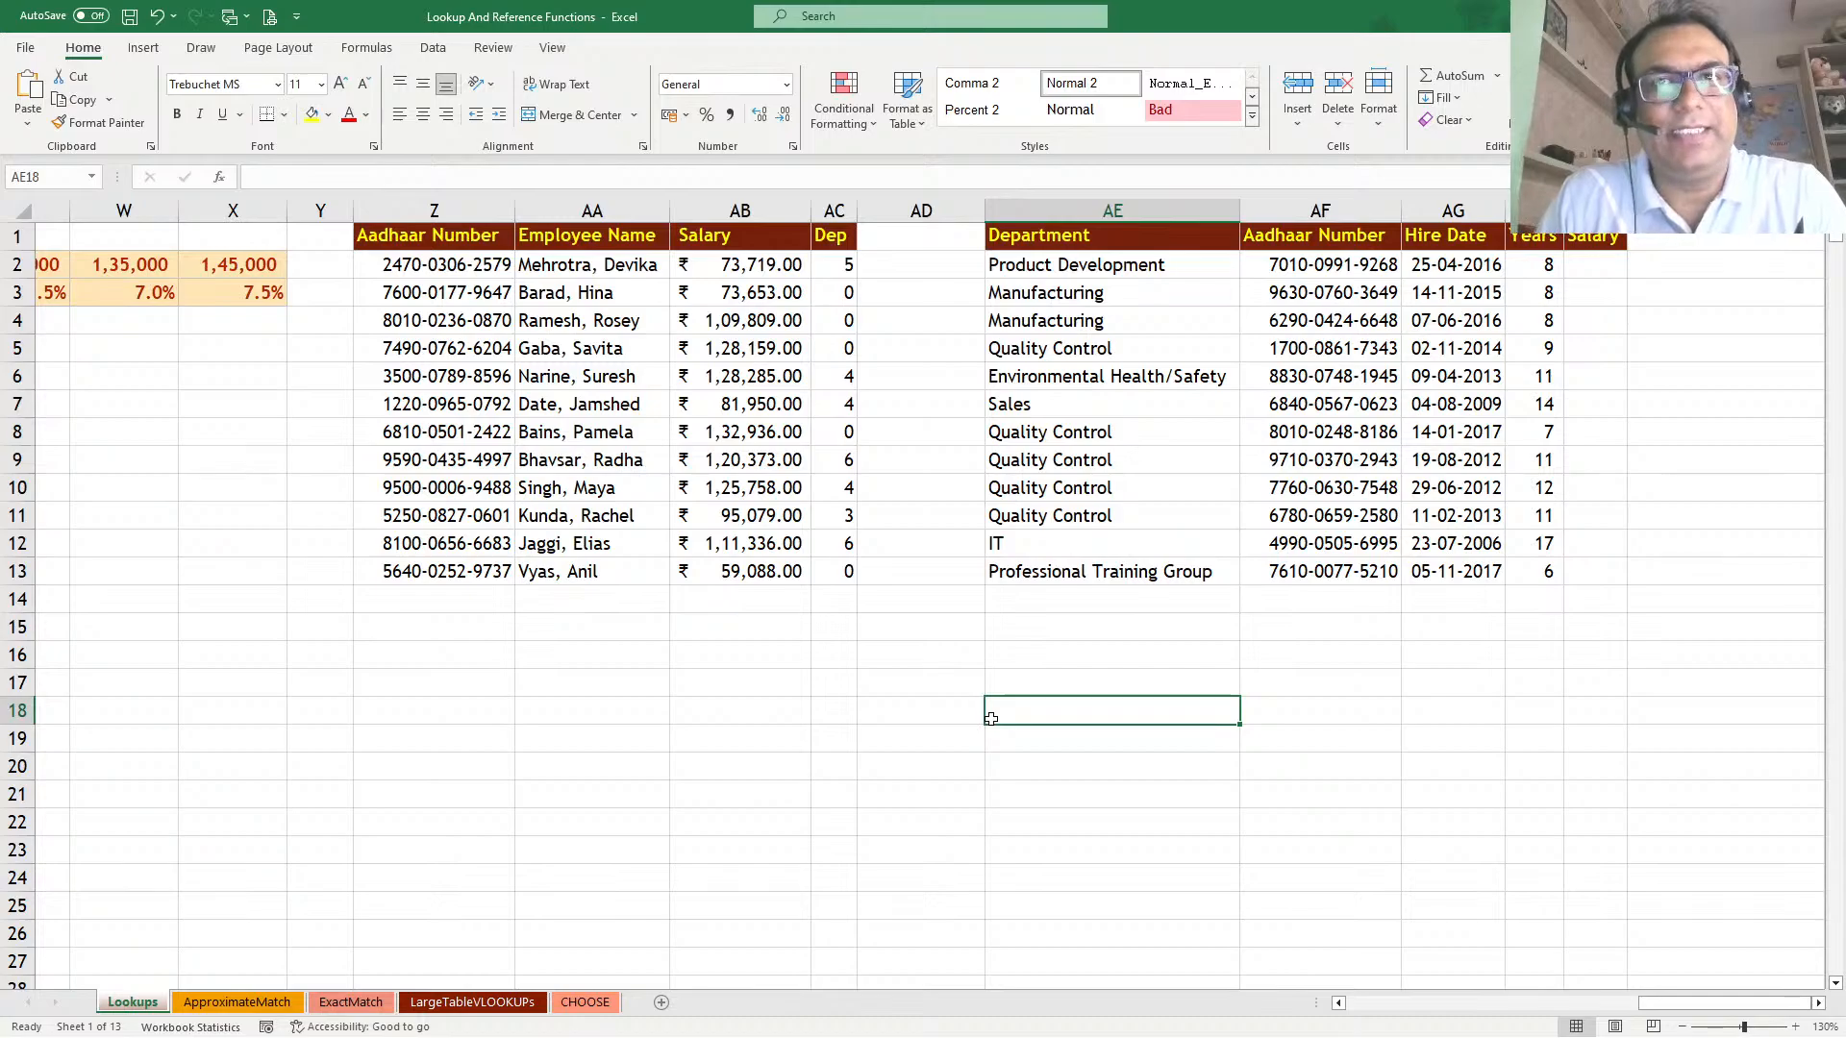
drag(1286, 294, 1293, 488)
drag(428, 270, 456, 489)
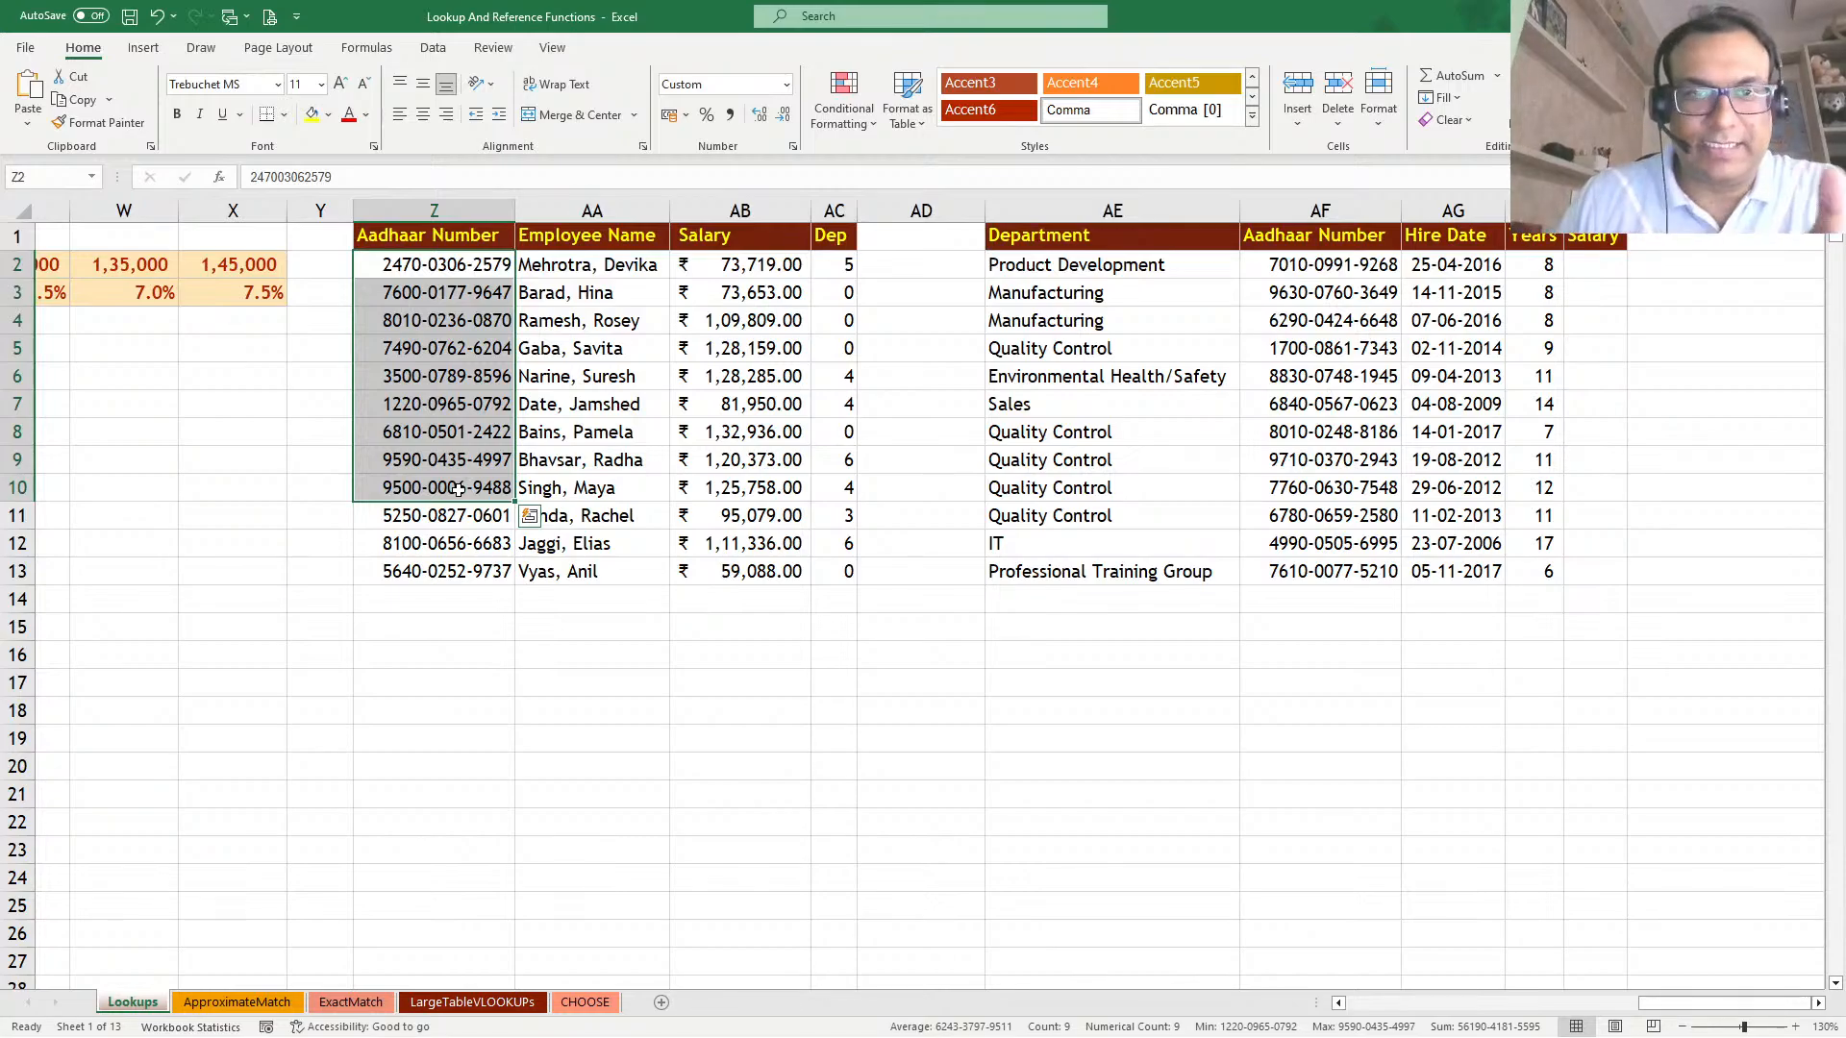
drag(1595, 264, 1594, 292)
drag(1591, 366, 1595, 543)
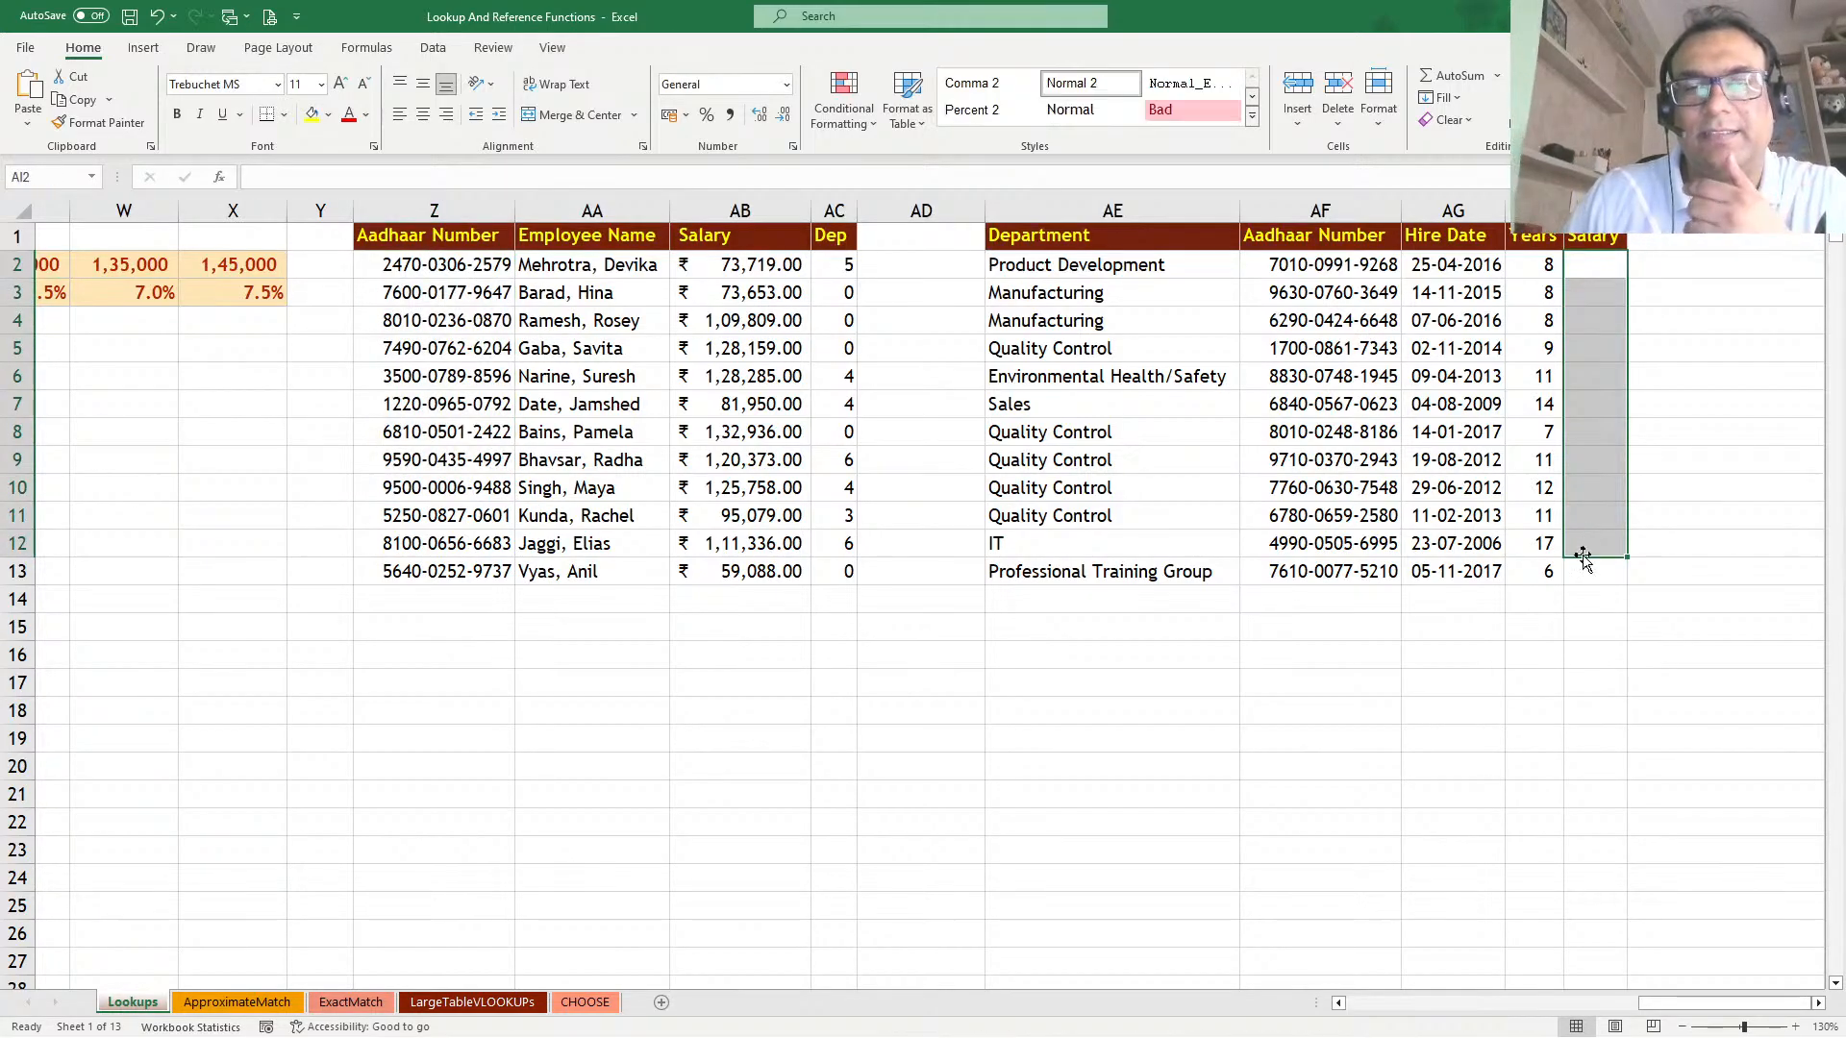
Compare the Department and Aadhaar Number columns AE and AF with the Aadhaar Number and Salary columns Z and AB
drag(1101, 266, 1125, 573)
drag(1307, 265, 1315, 552)
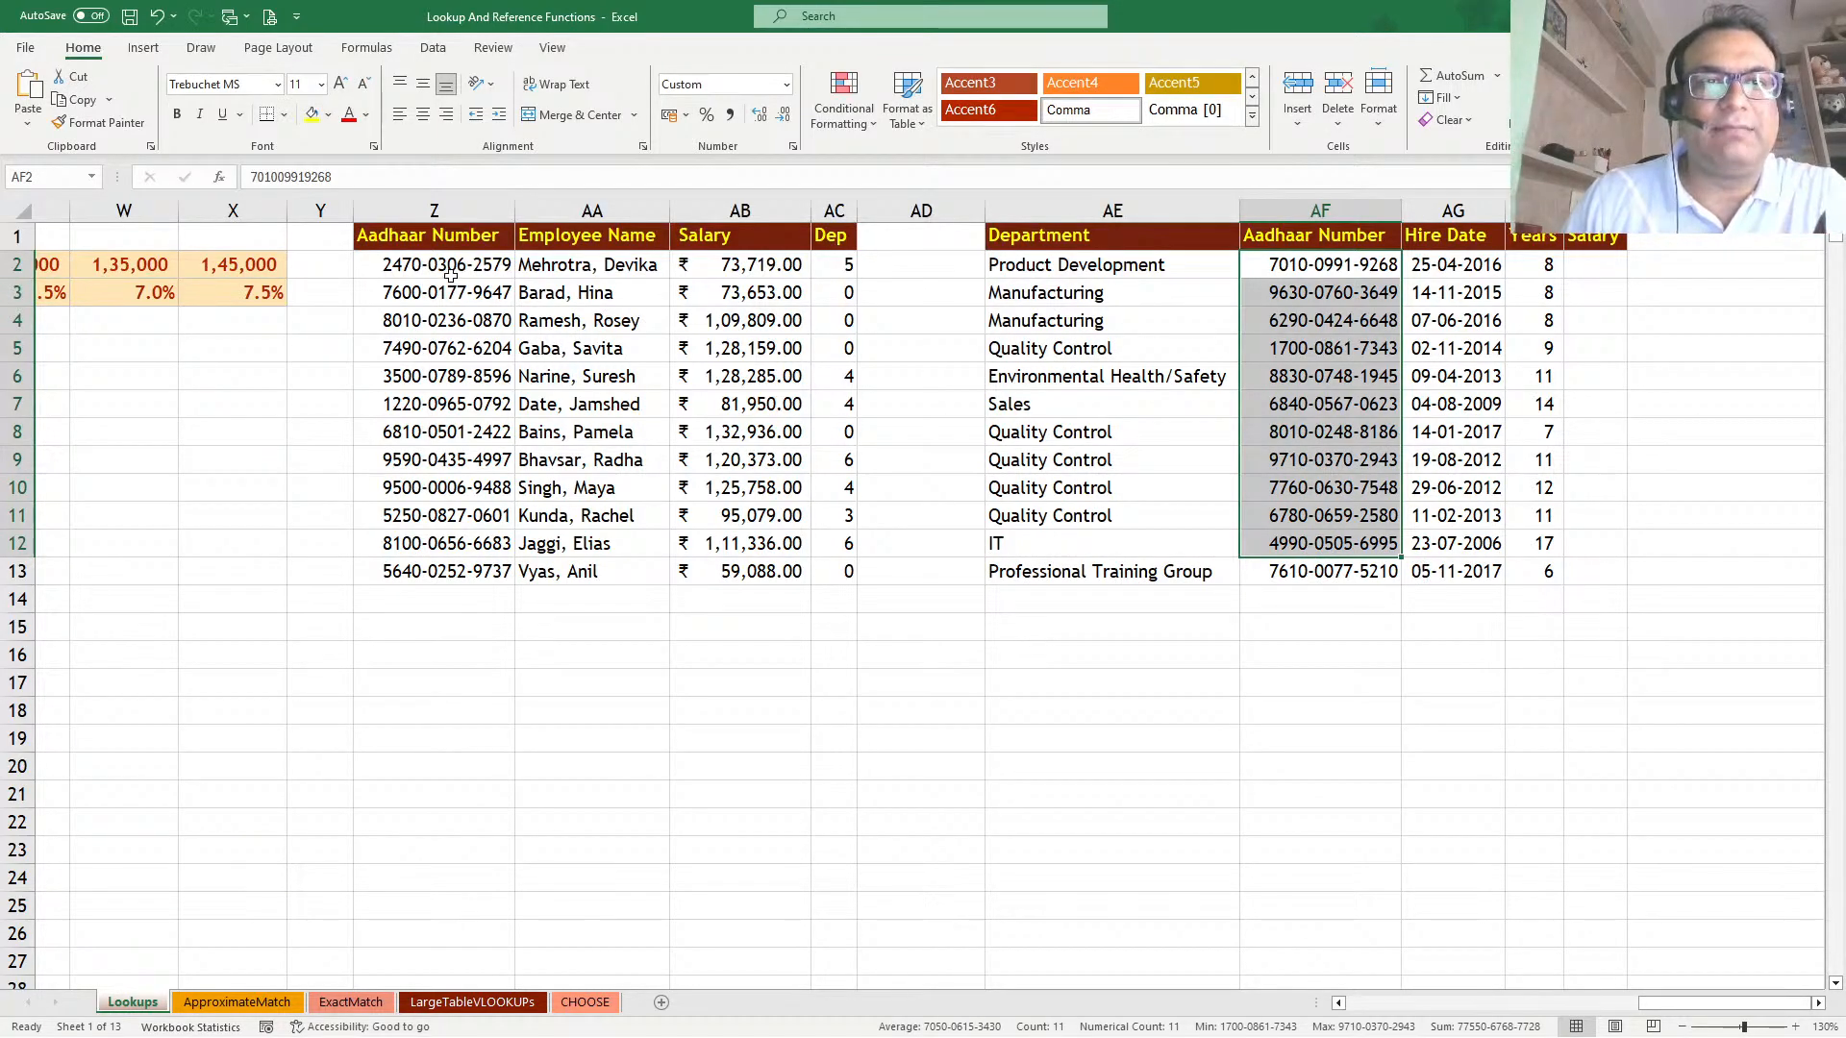
drag(442, 265, 450, 519)
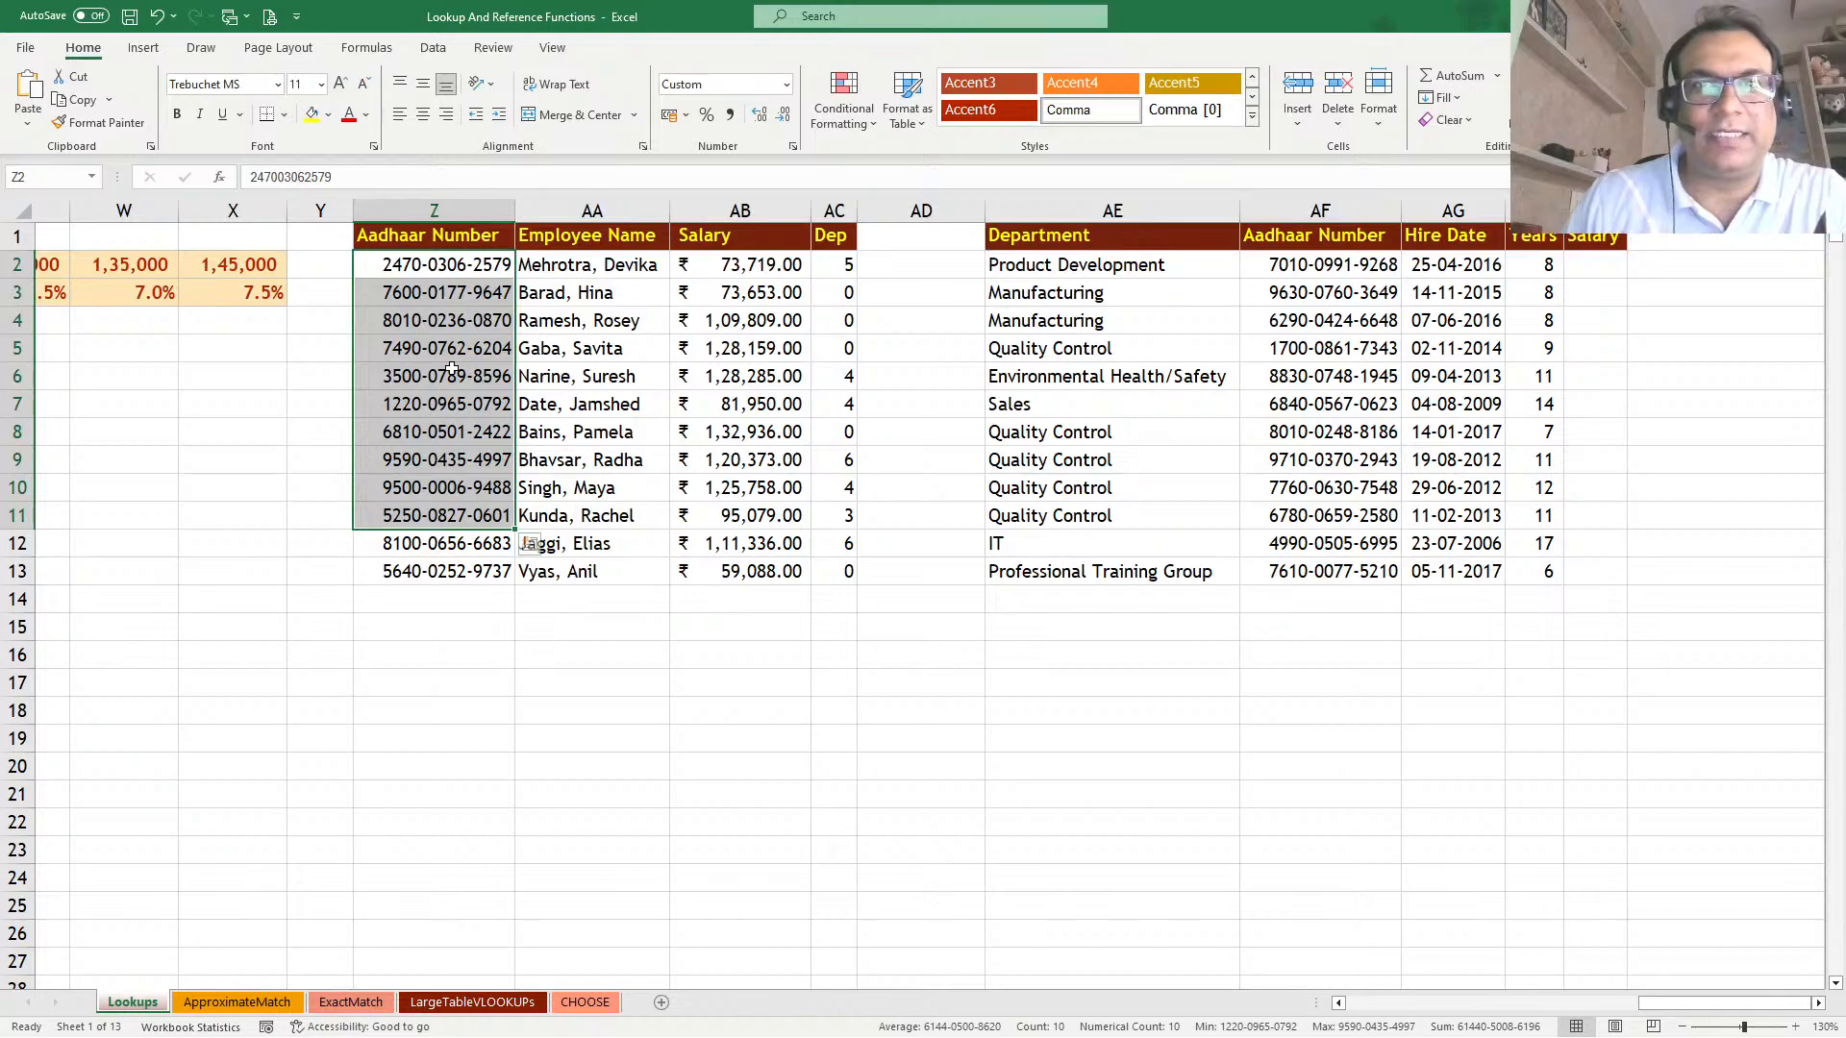
drag(727, 267, 771, 514)
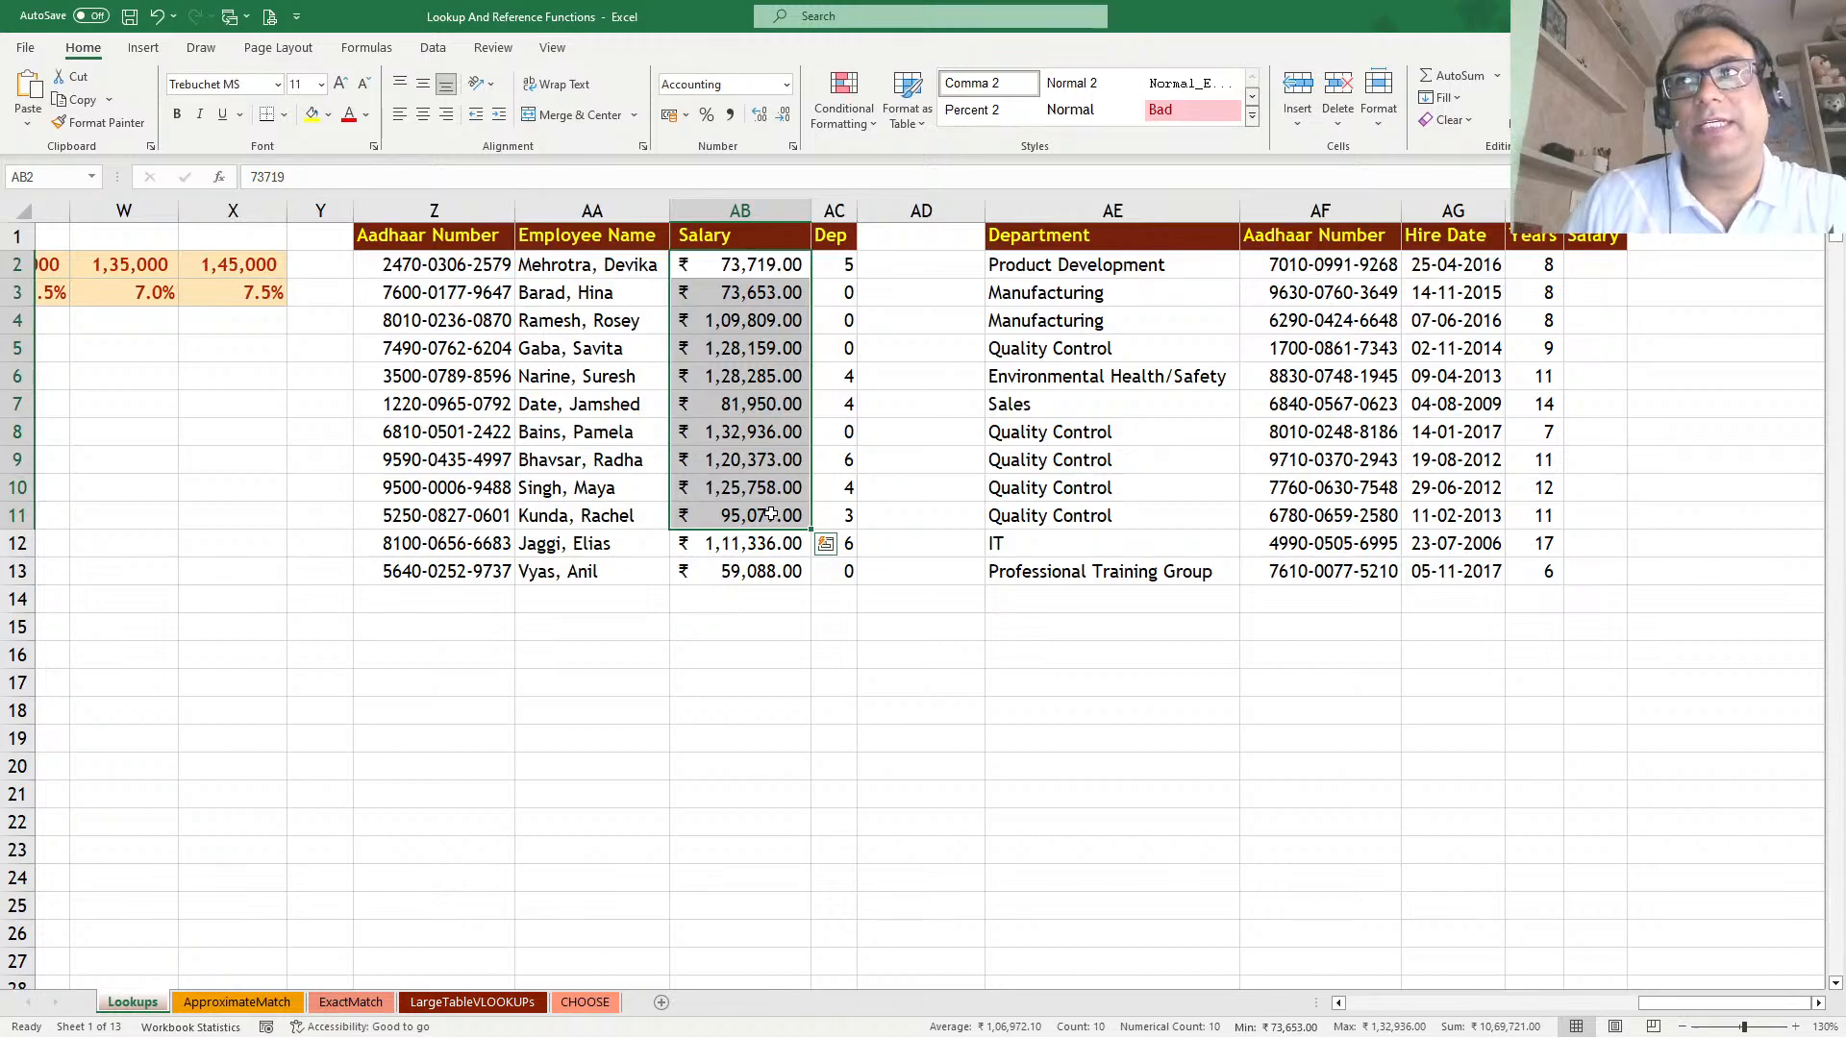
On the ExactMatch sheet, review the RateTable in A1:B8 and the Name and Rating columns beside it
click(341, 1002)
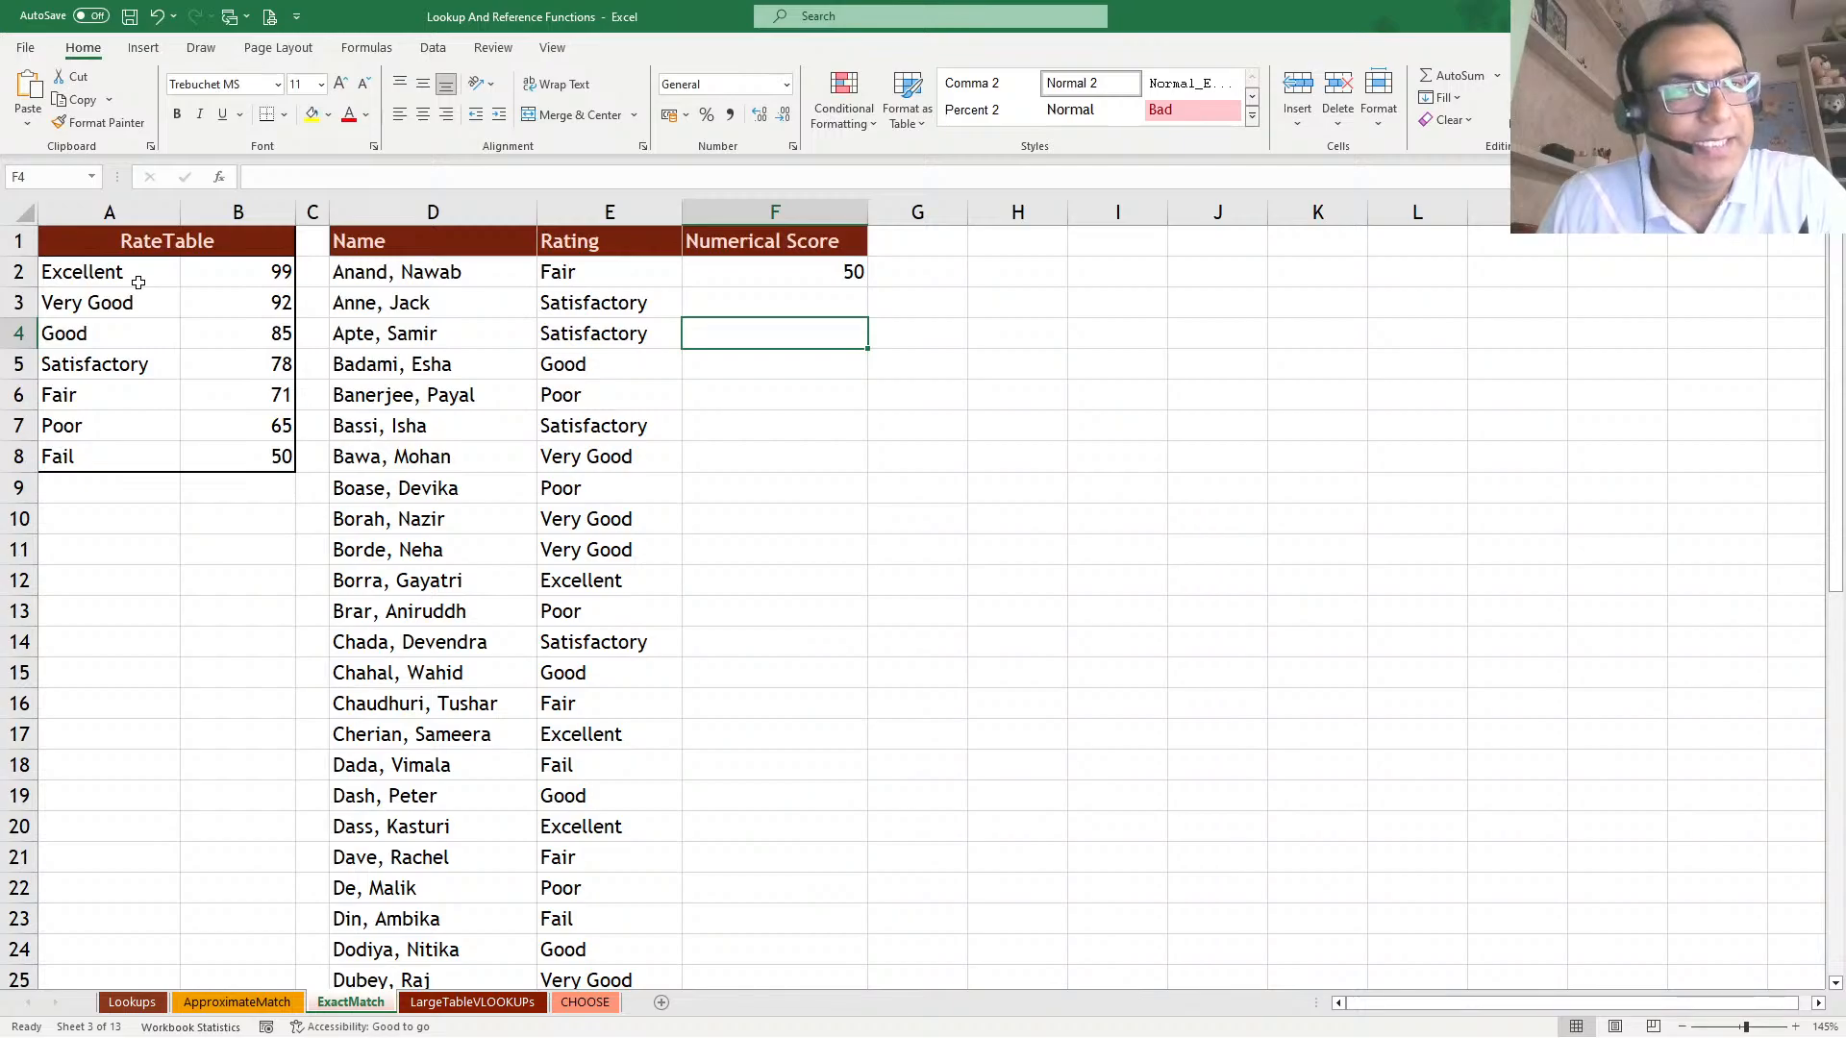
drag(138, 282, 124, 454)
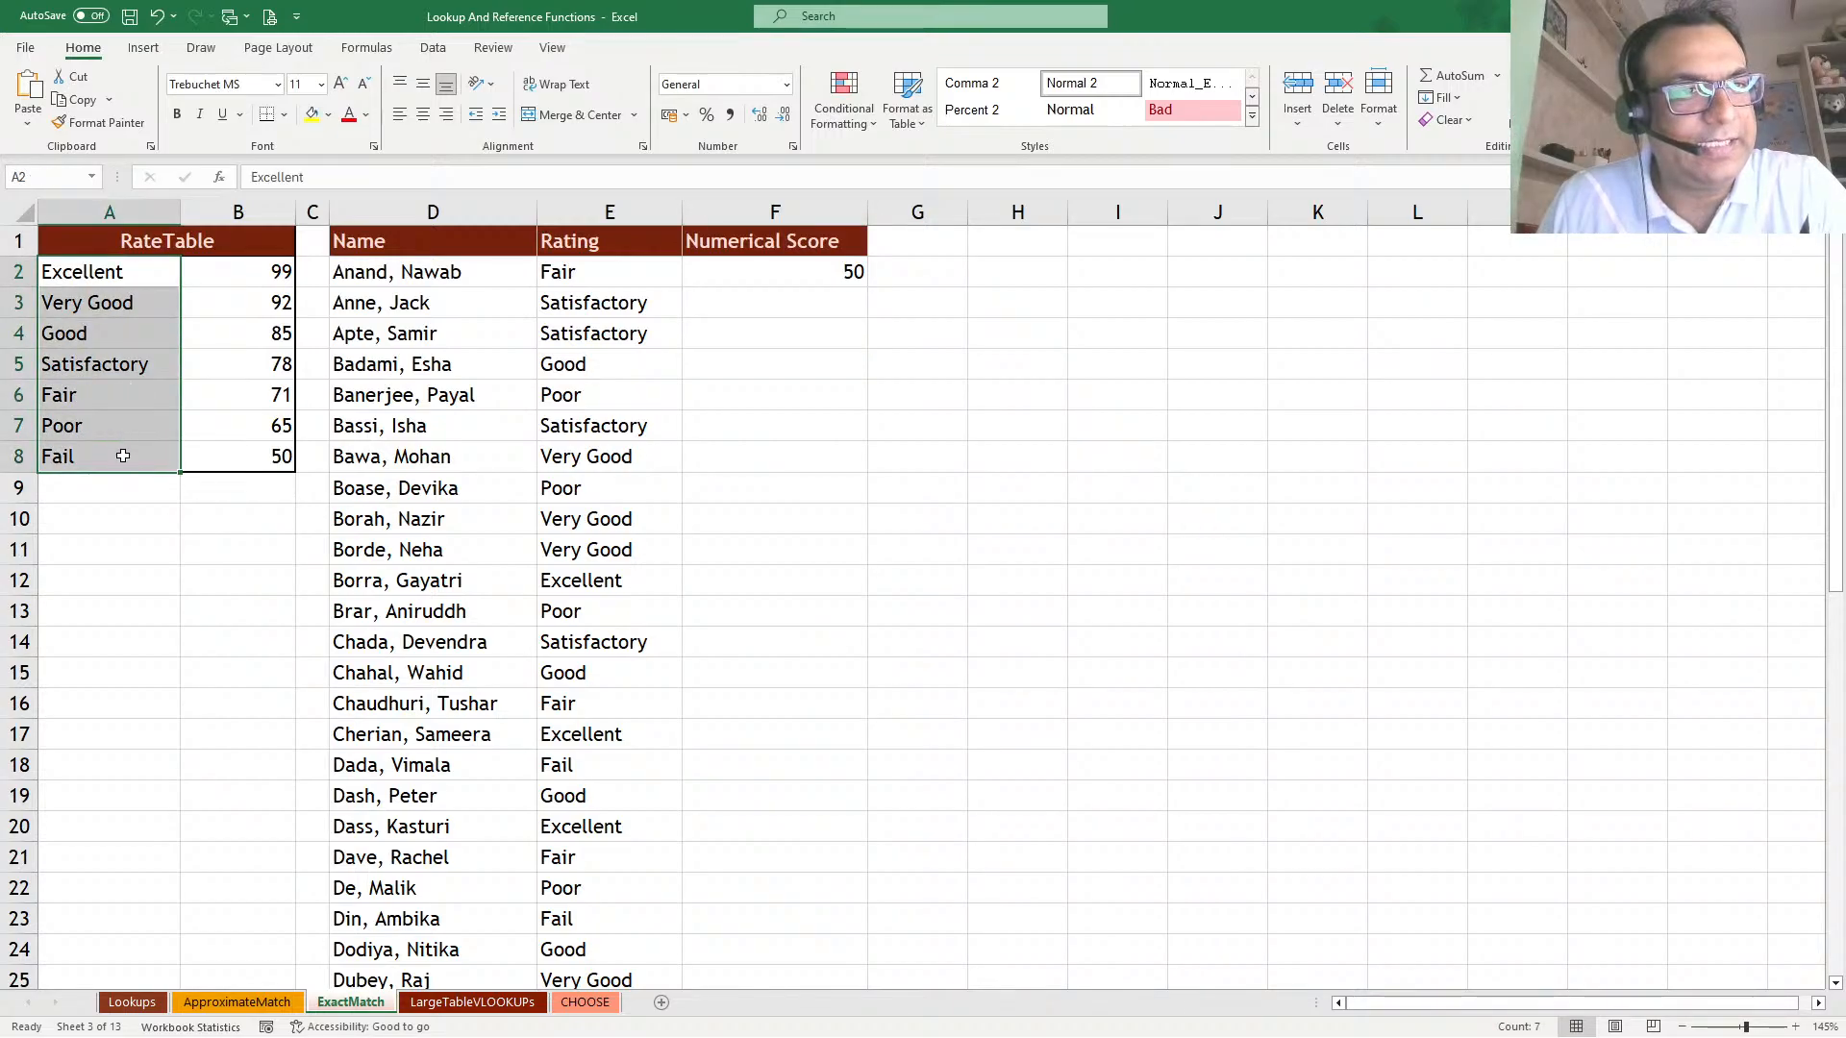
drag(256, 250, 261, 460)
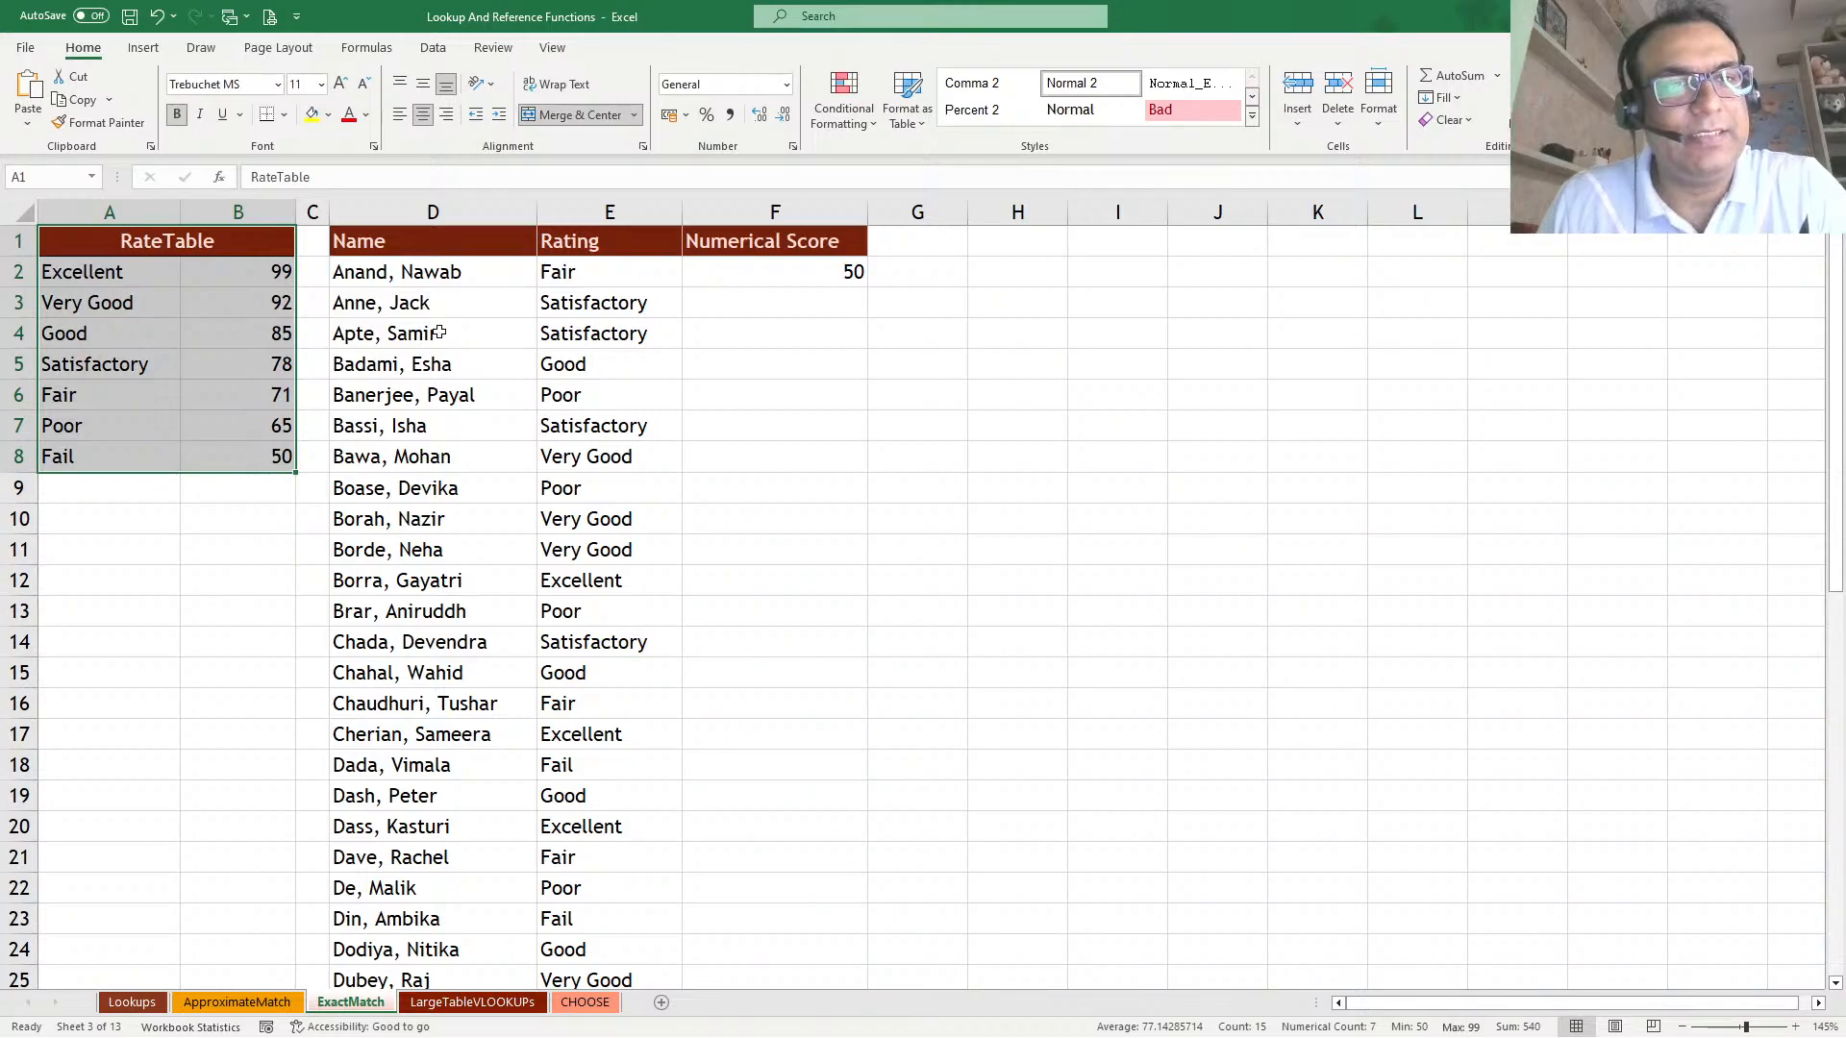
drag(438, 273, 423, 735)
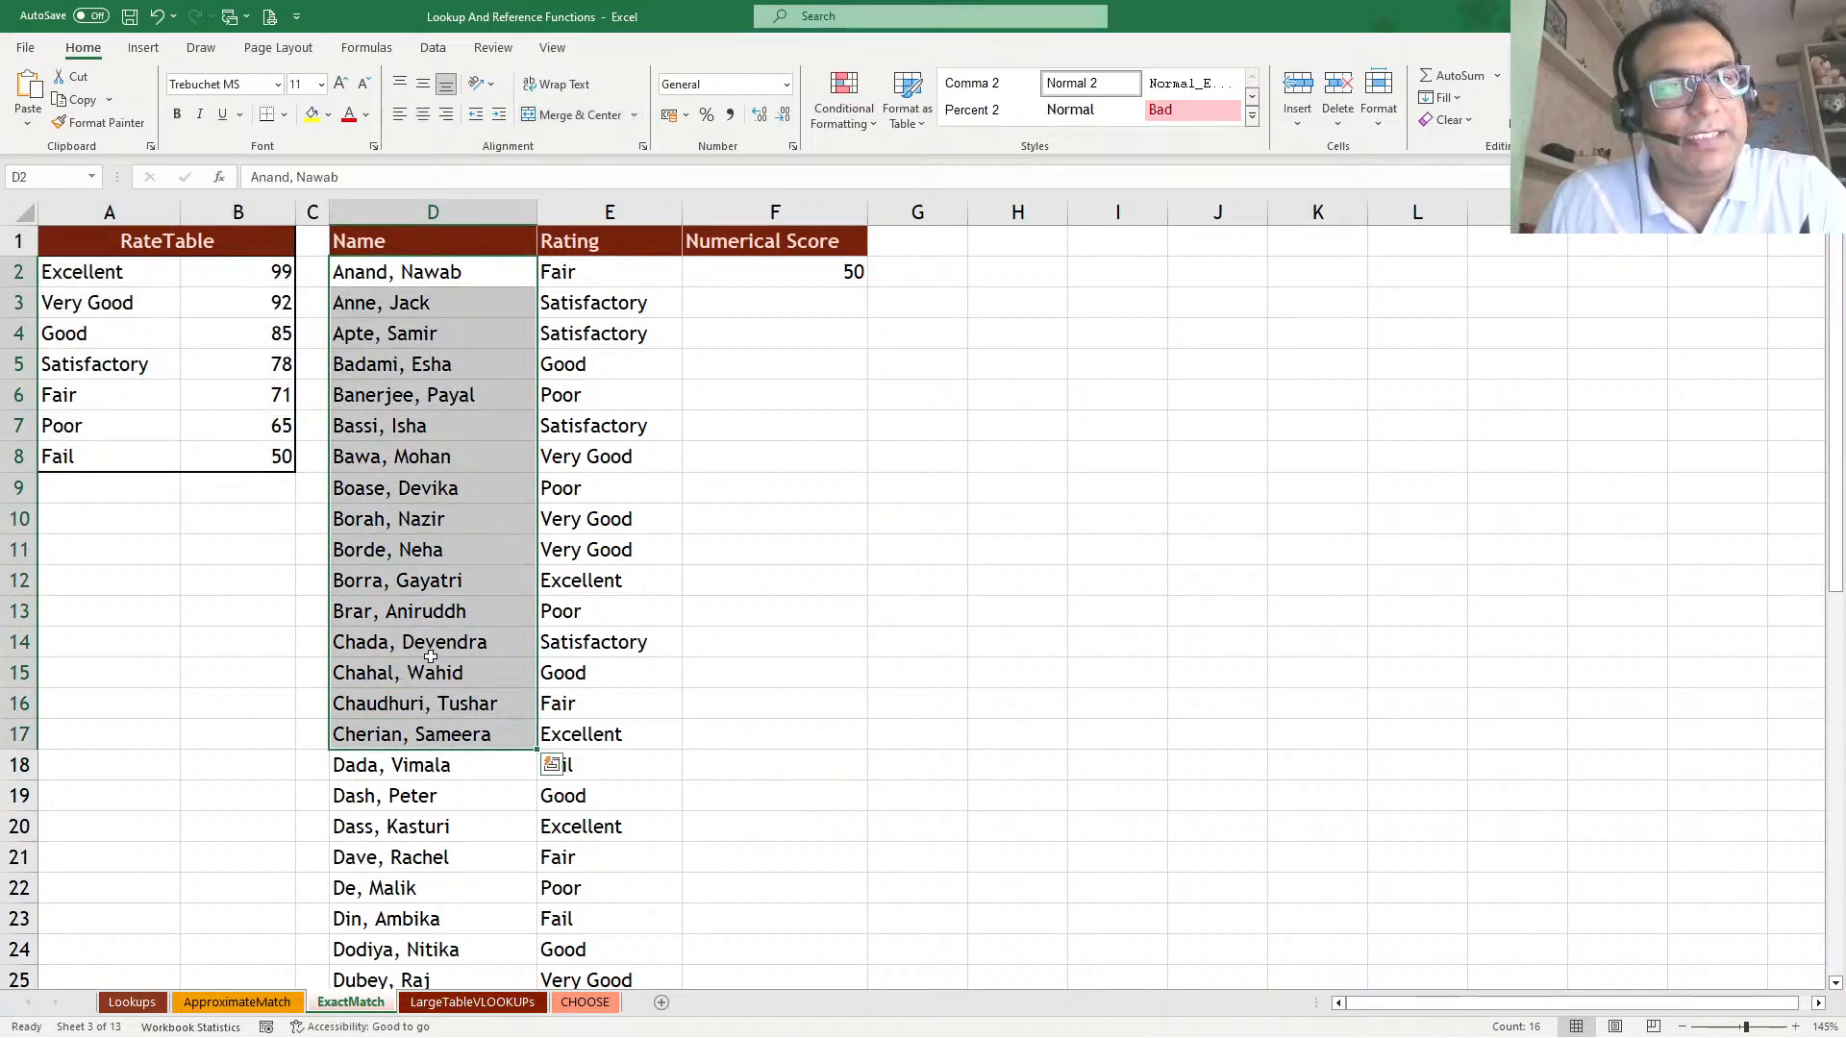
drag(639, 272, 609, 765)
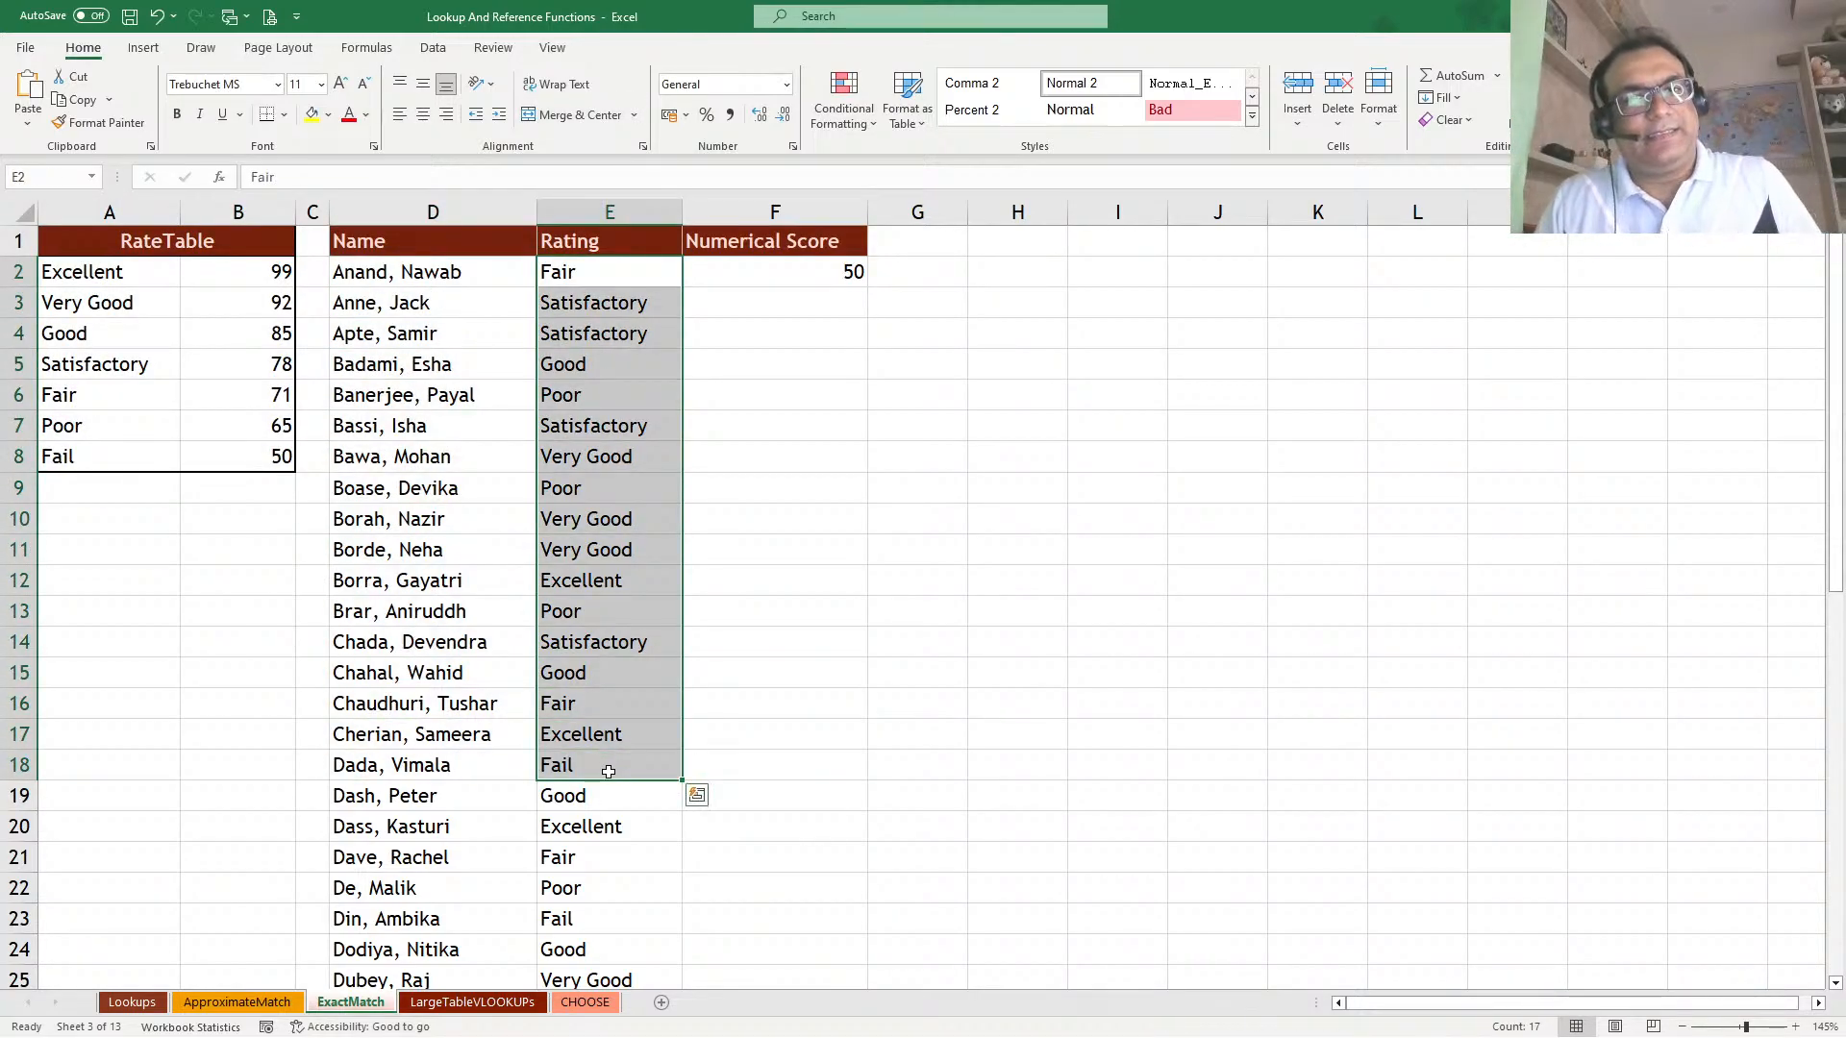
Inspect the VLOOKUP formula in F2 and compare the Rating column with the order of the RateTable entries
double_click(742, 271)
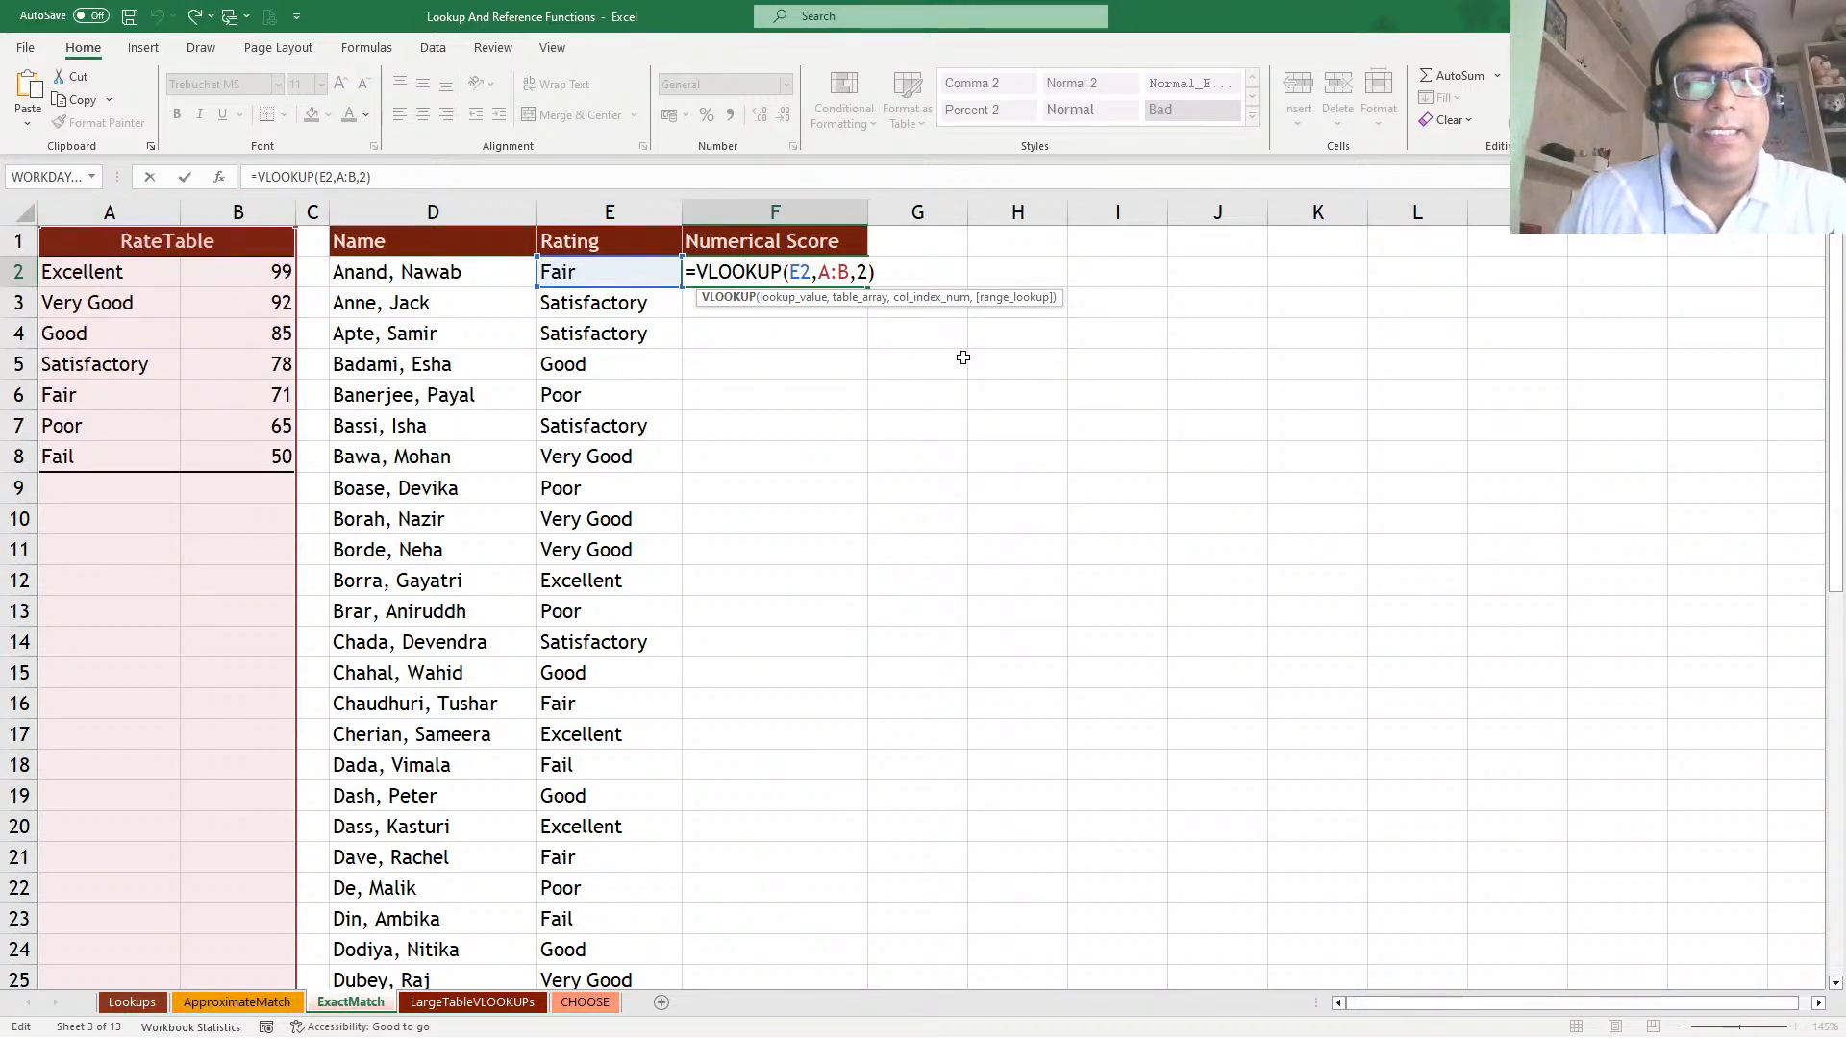
key(ctrl+Return)
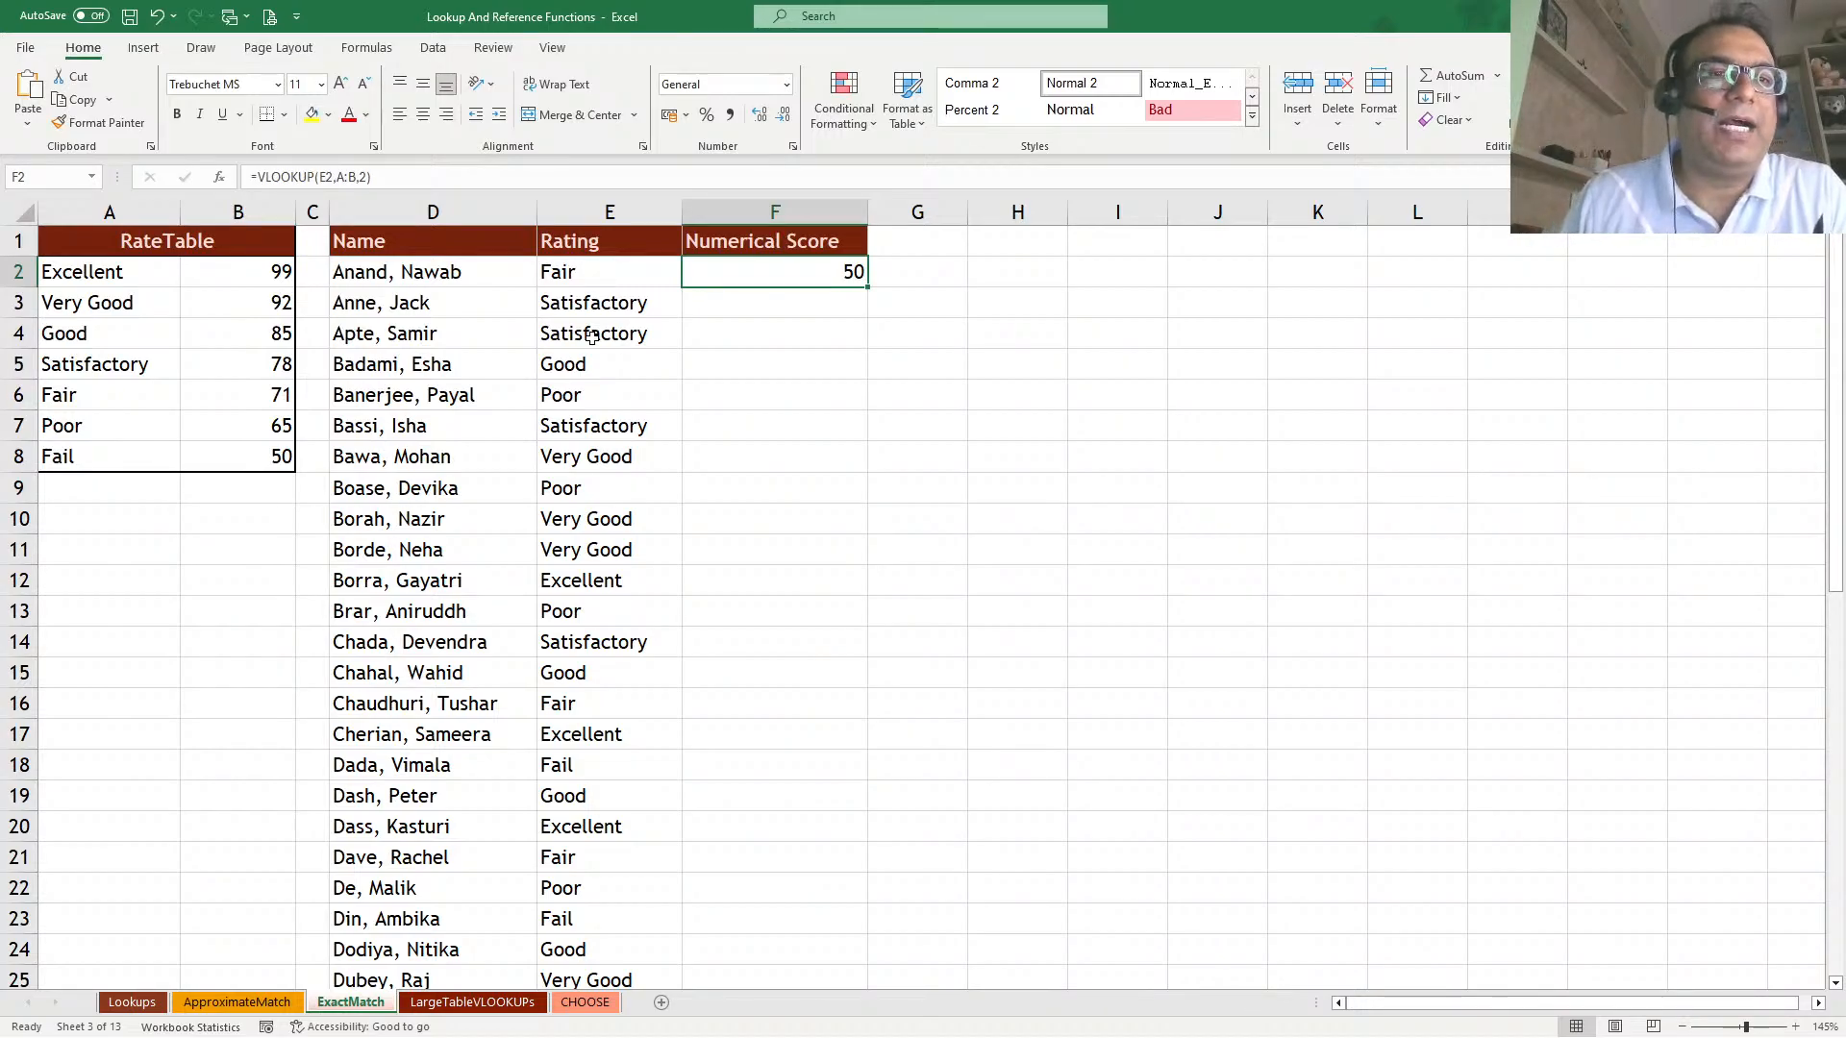
drag(592, 277, 581, 638)
drag(110, 283, 91, 466)
click(797, 269)
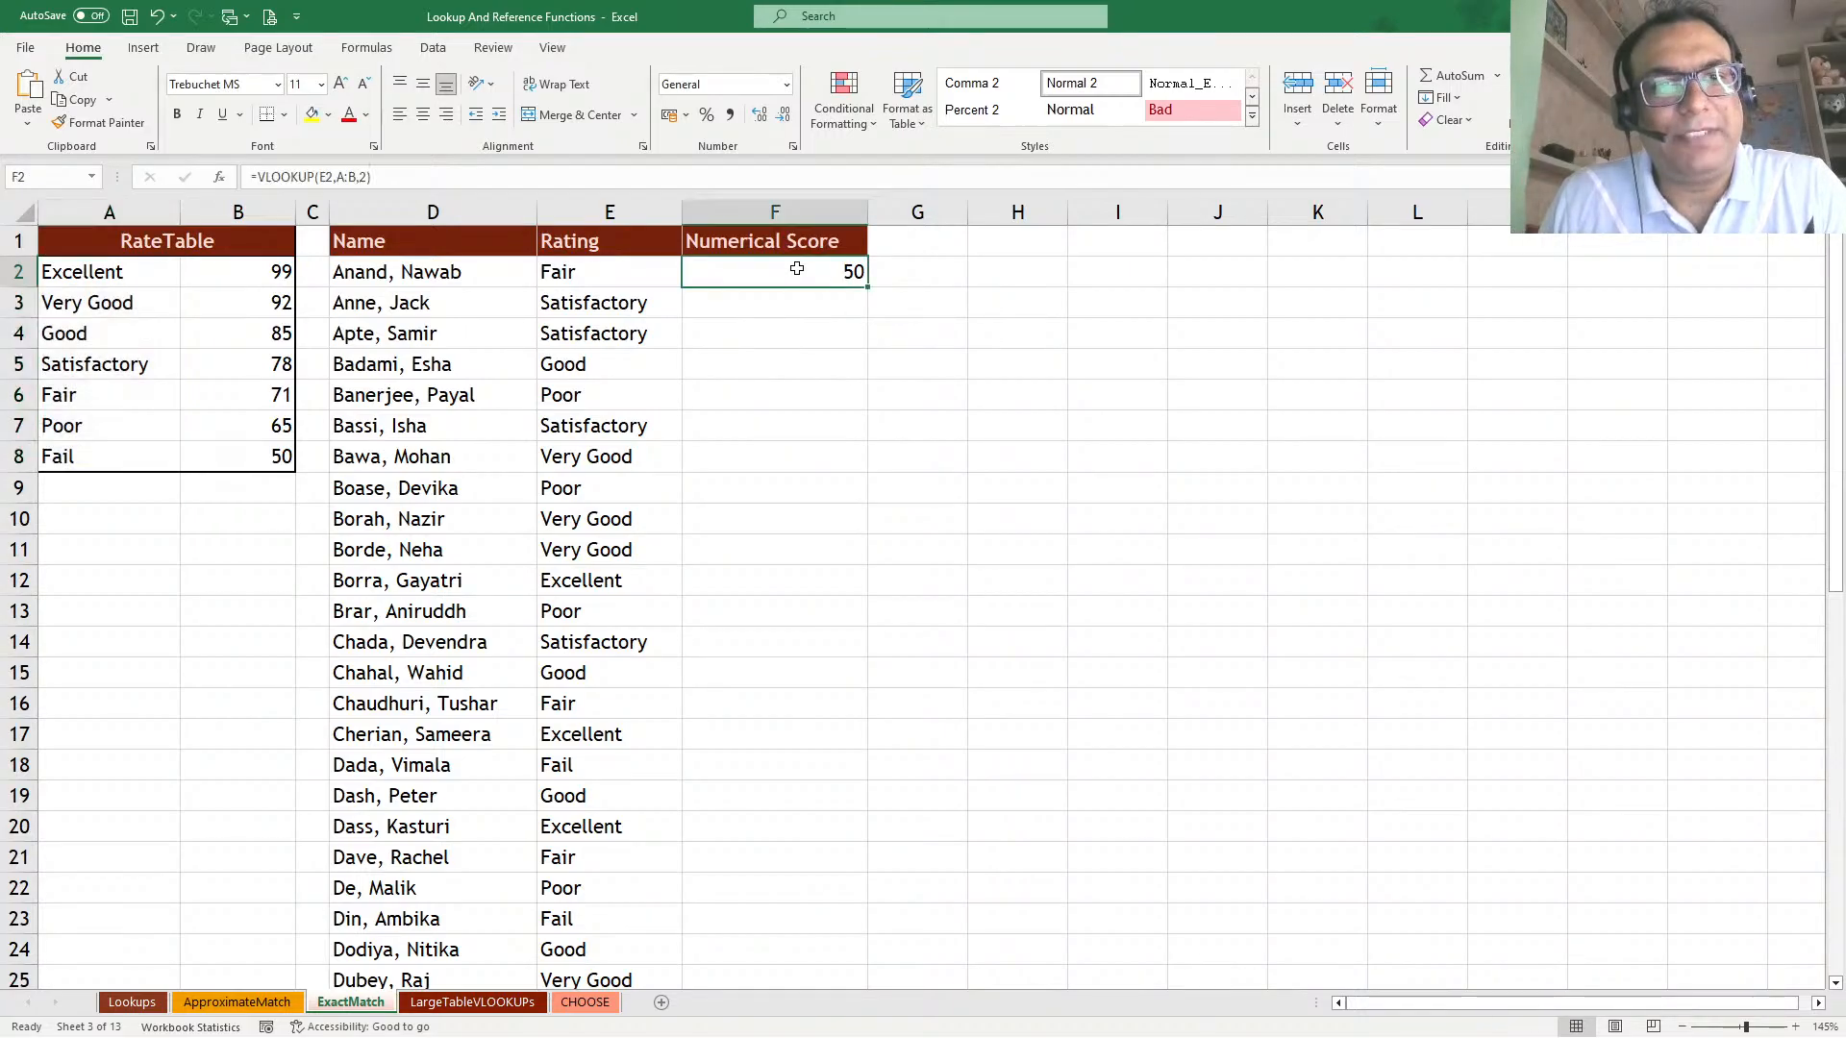
Set F2 to the exact-match formula =VLOOKUP(E2,A:B,2,FALSE) and fill it down the Numerical Score column
double_click(796, 269)
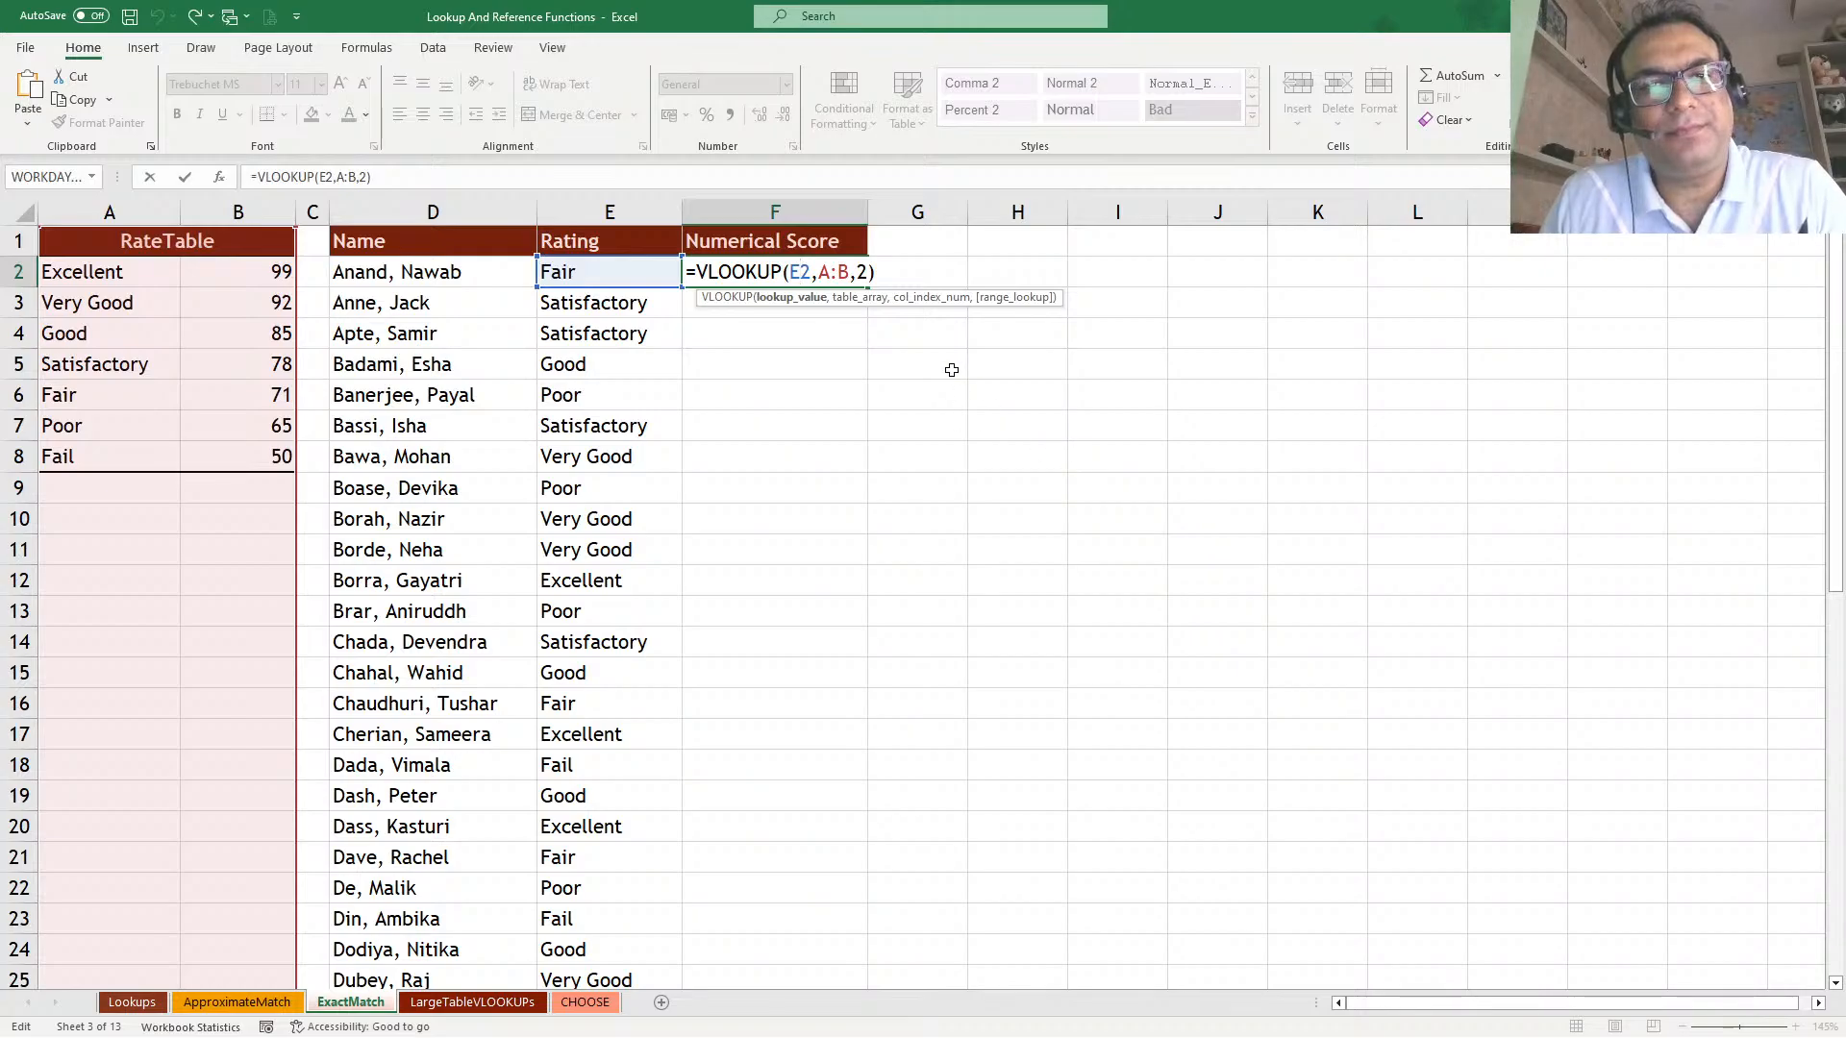
click(792, 298)
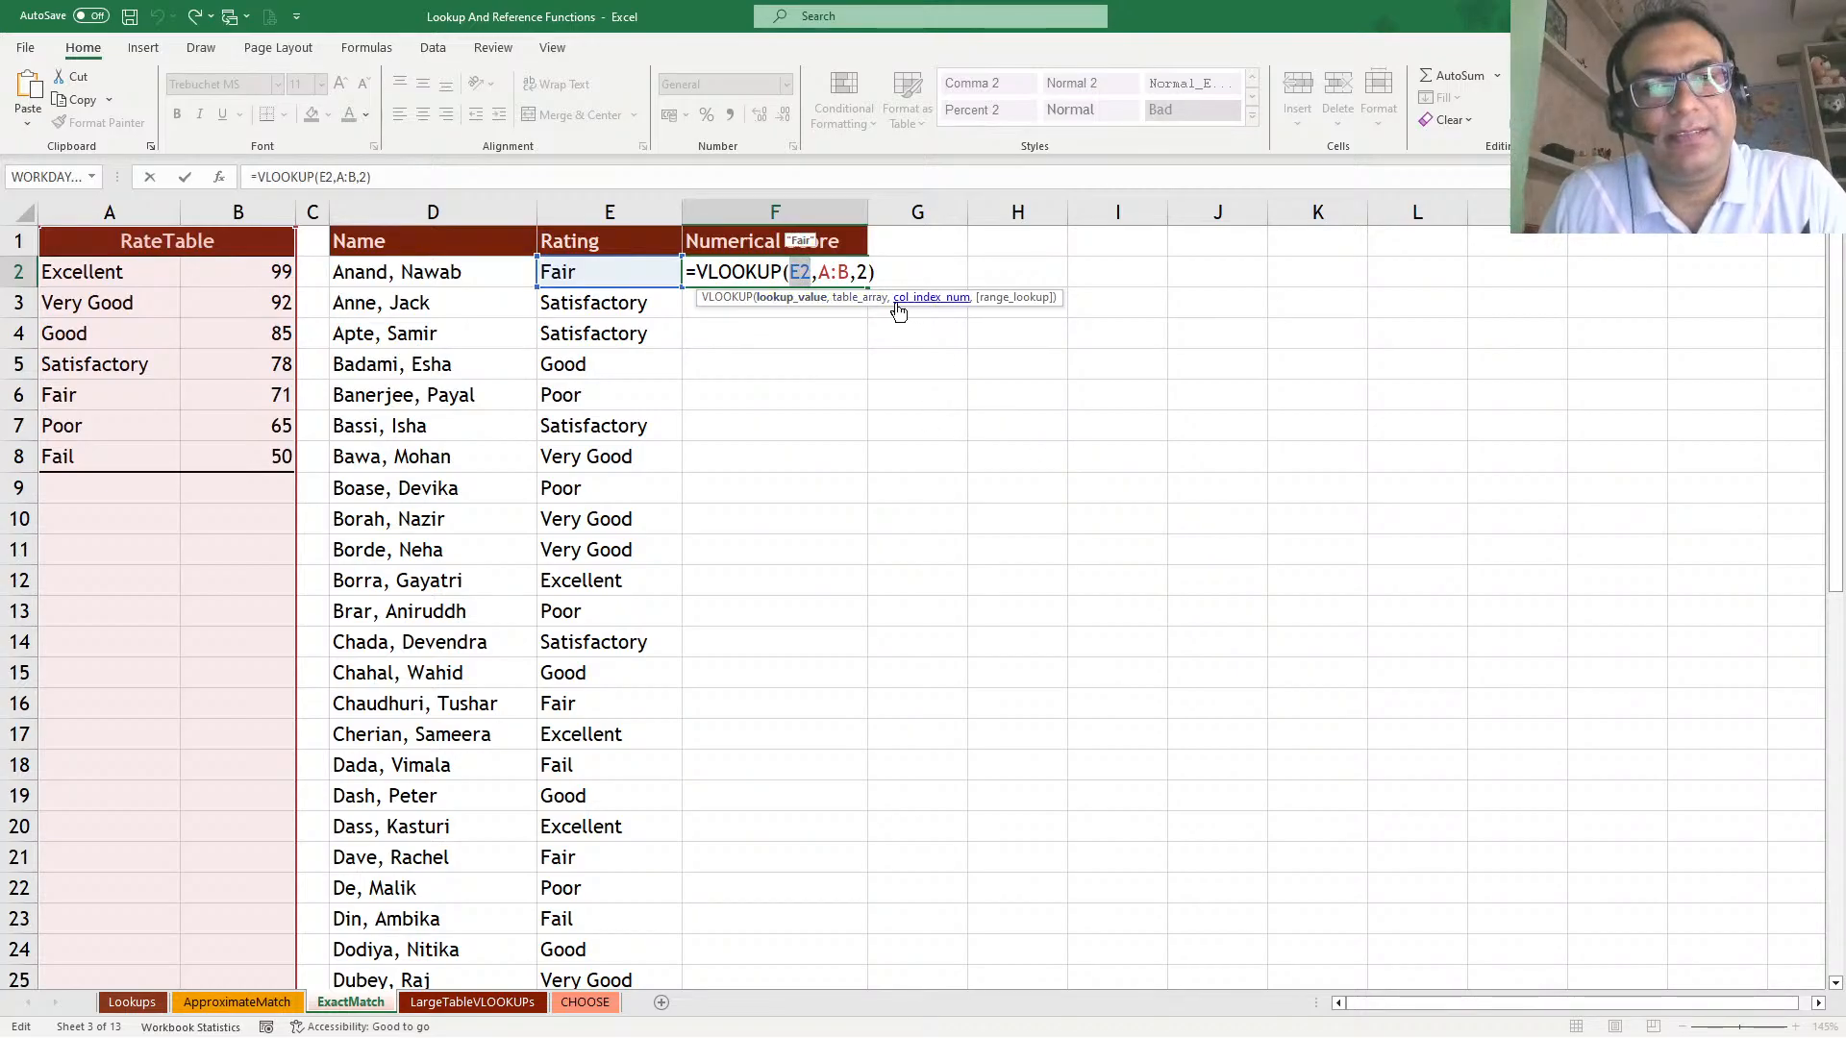
click(865, 298)
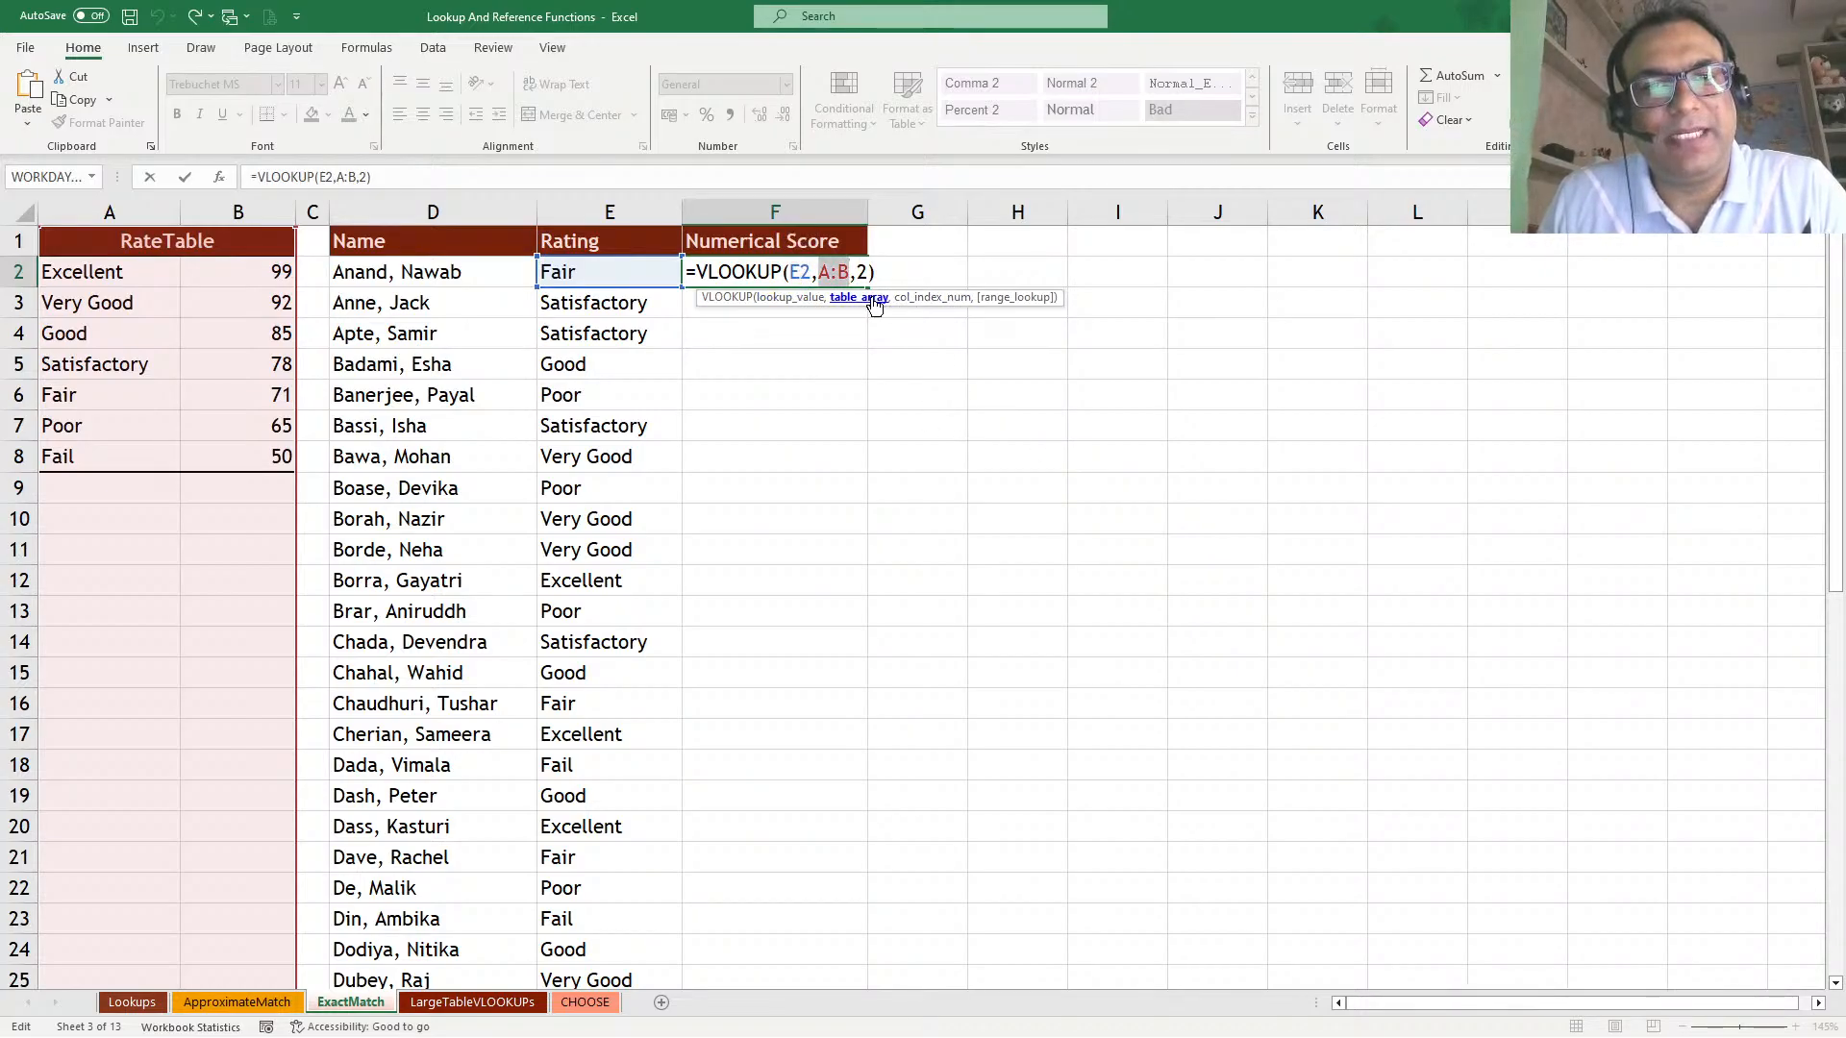
click(922, 306)
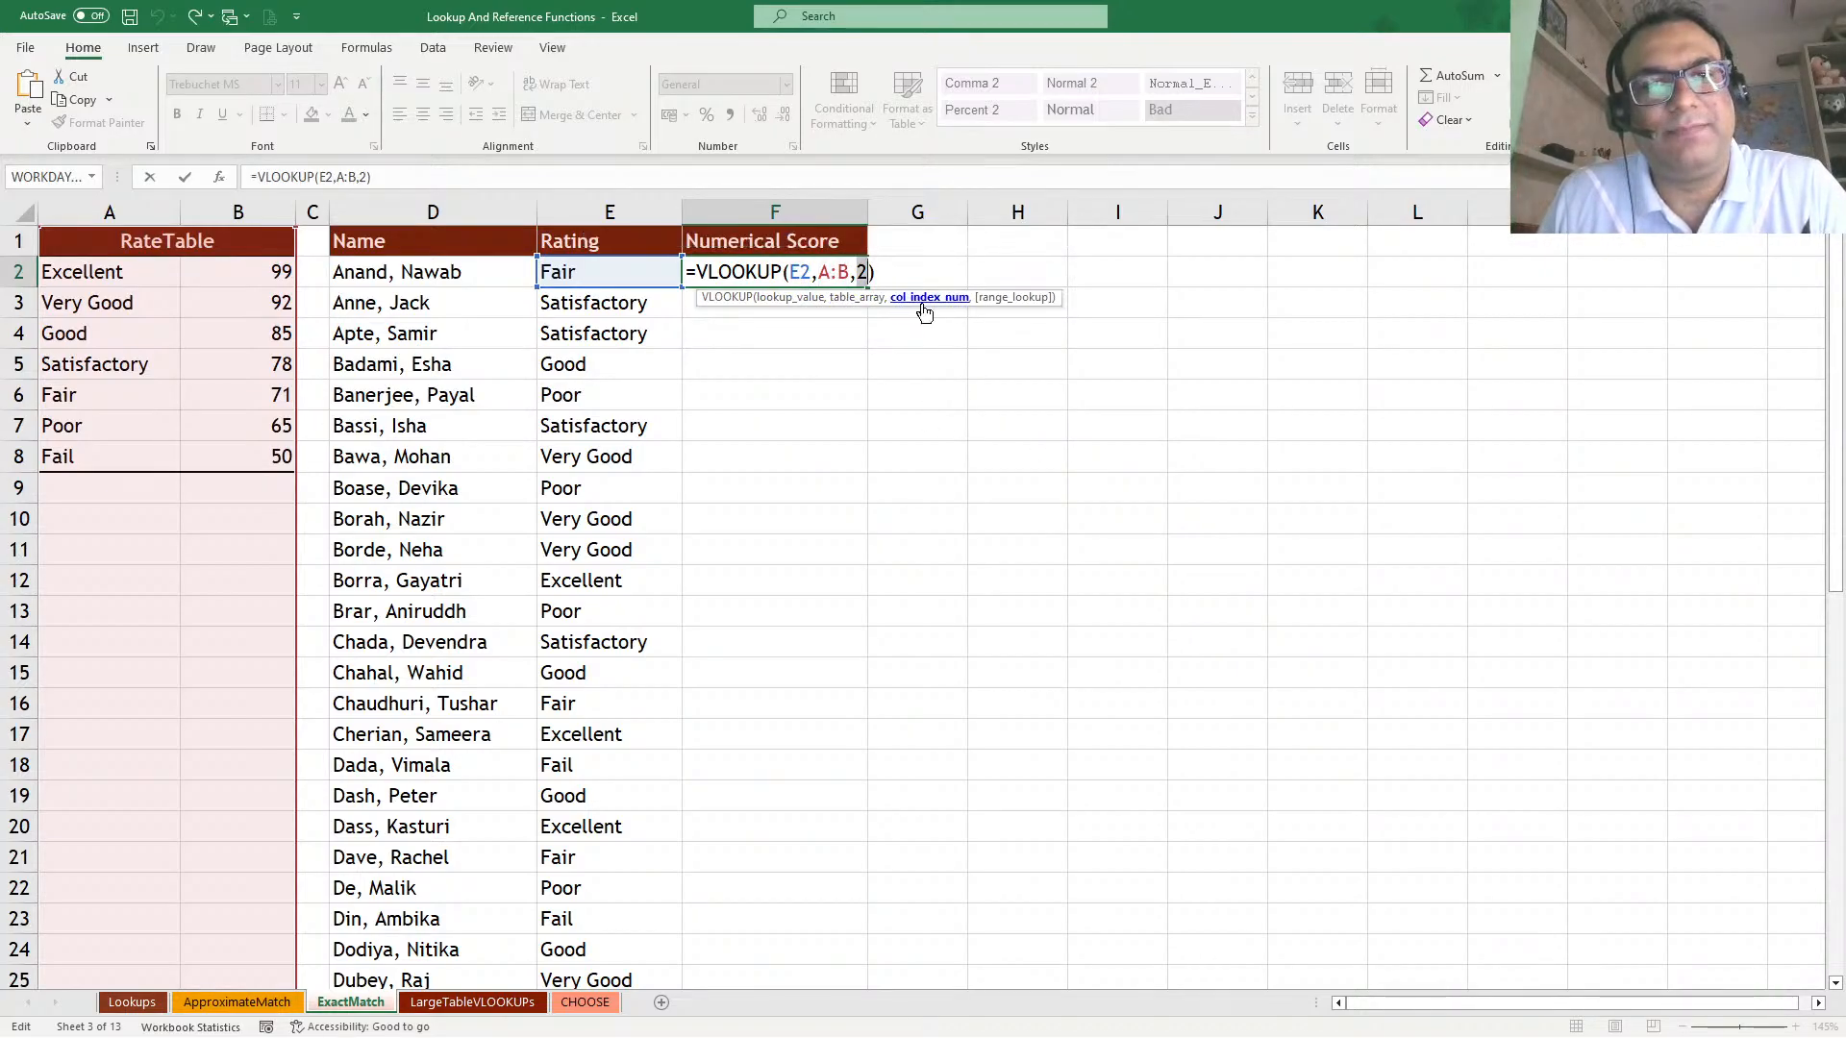
click(984, 297)
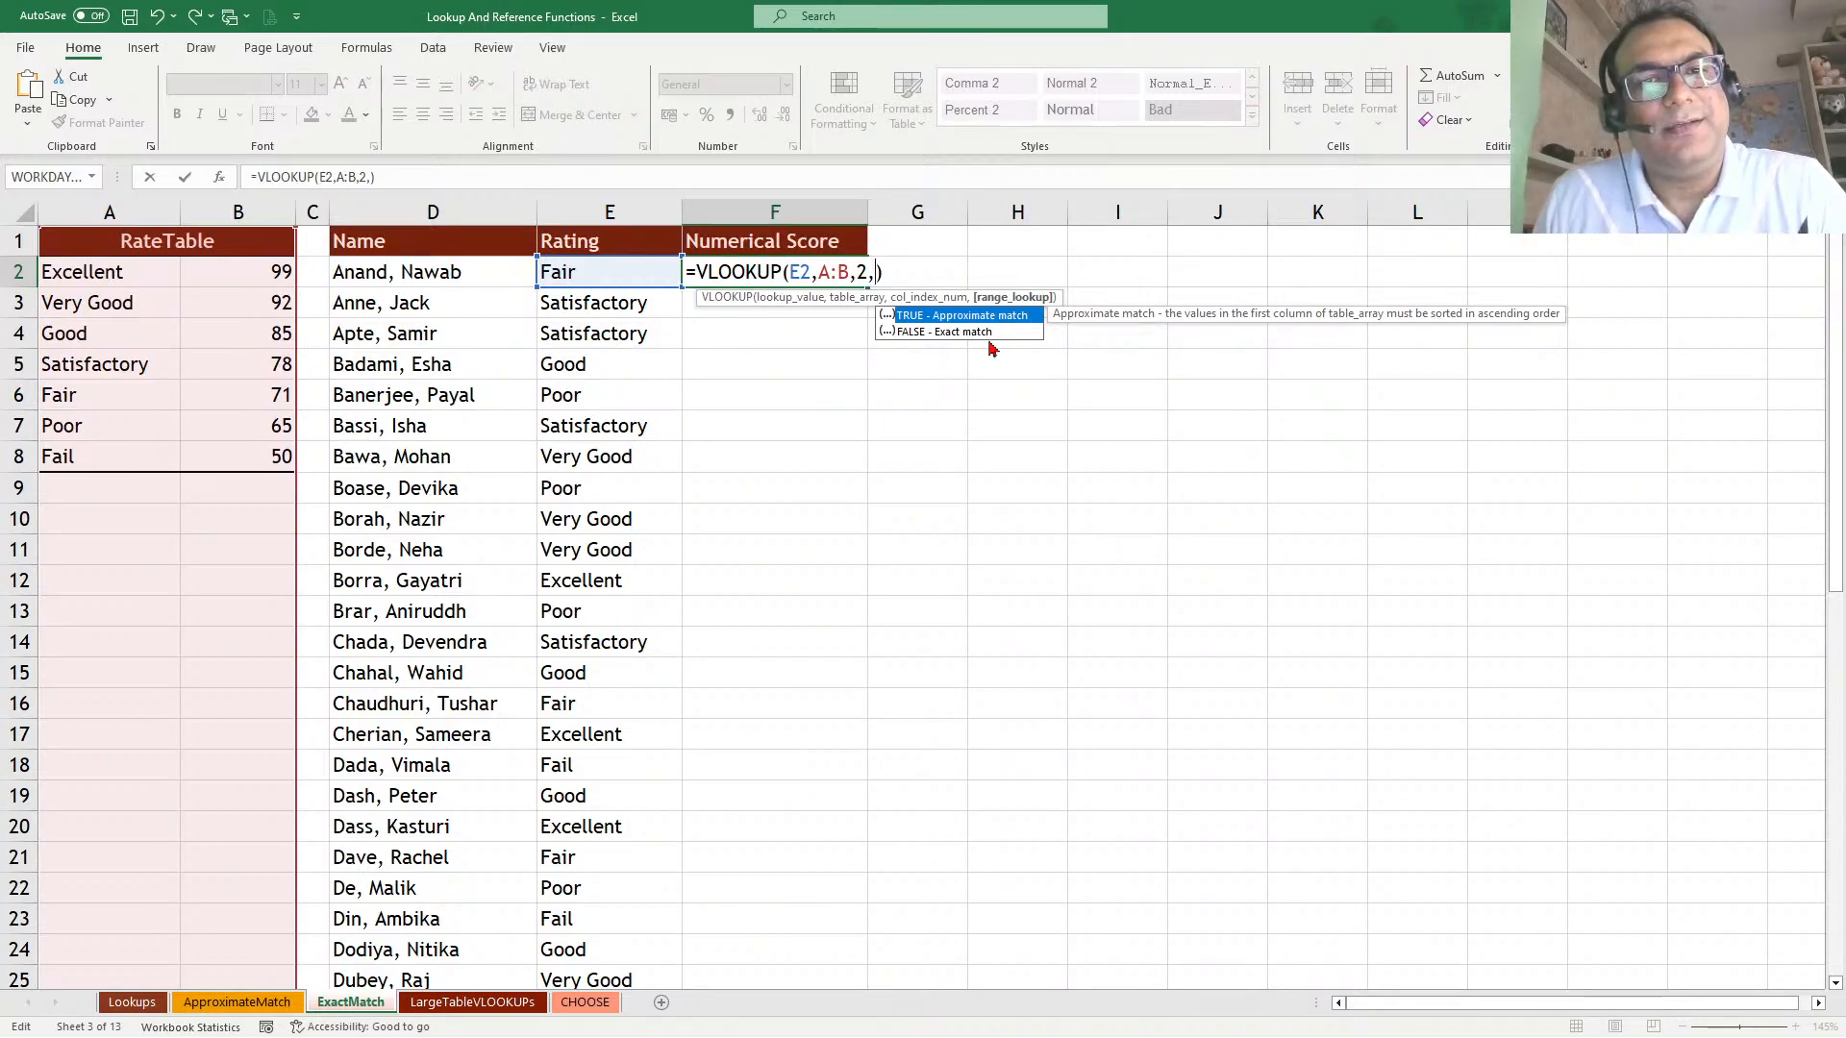
double_click(941, 332)
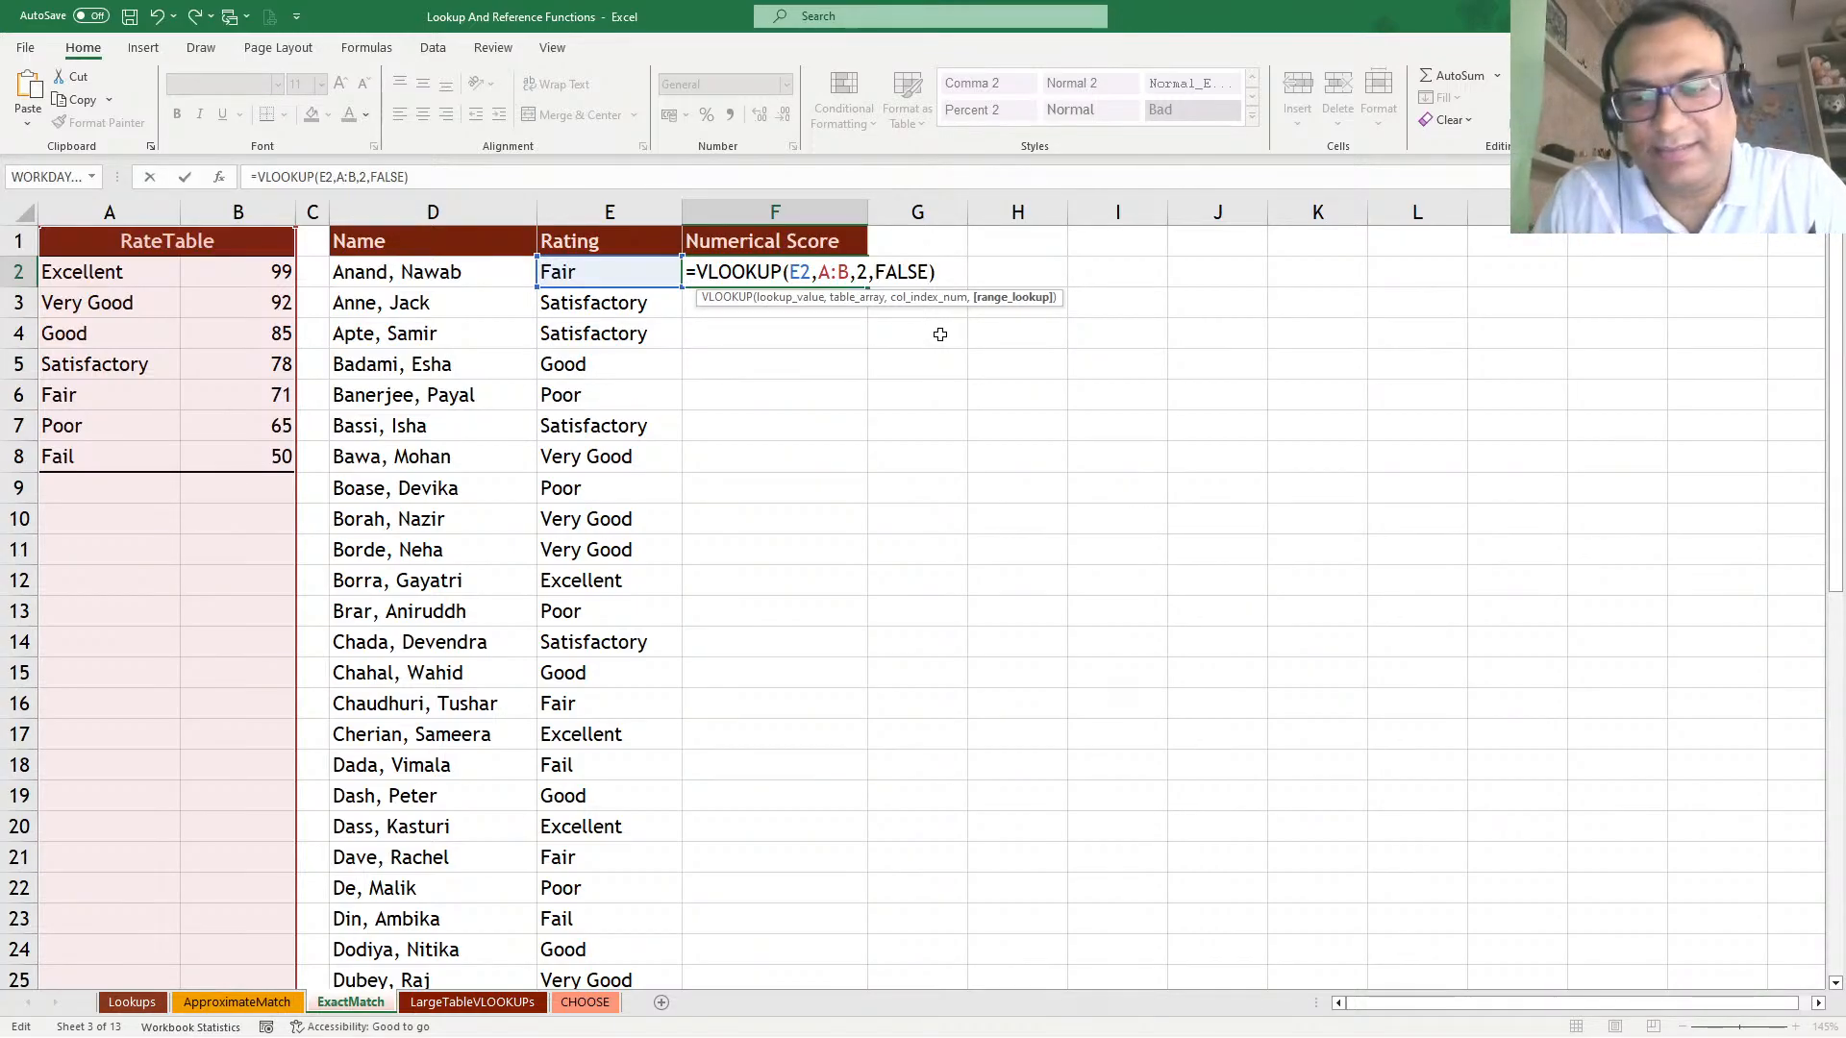
key(Return)
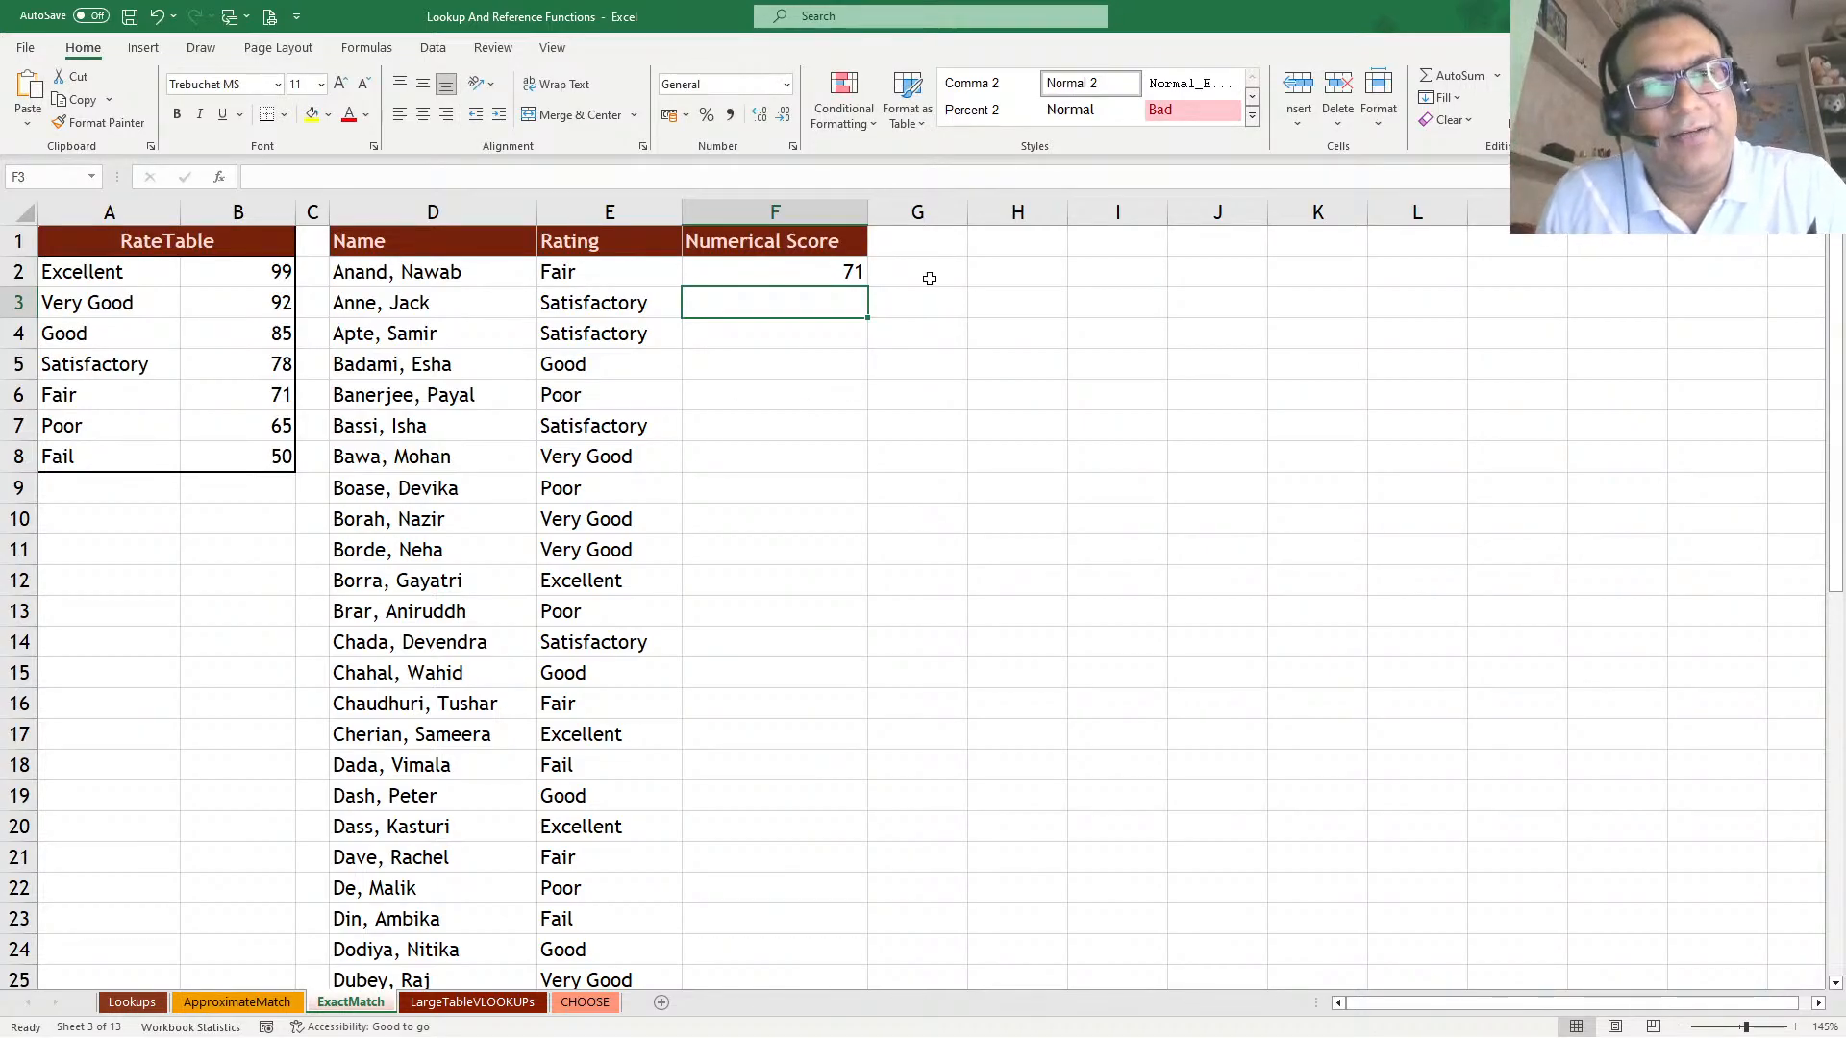
click(842, 271)
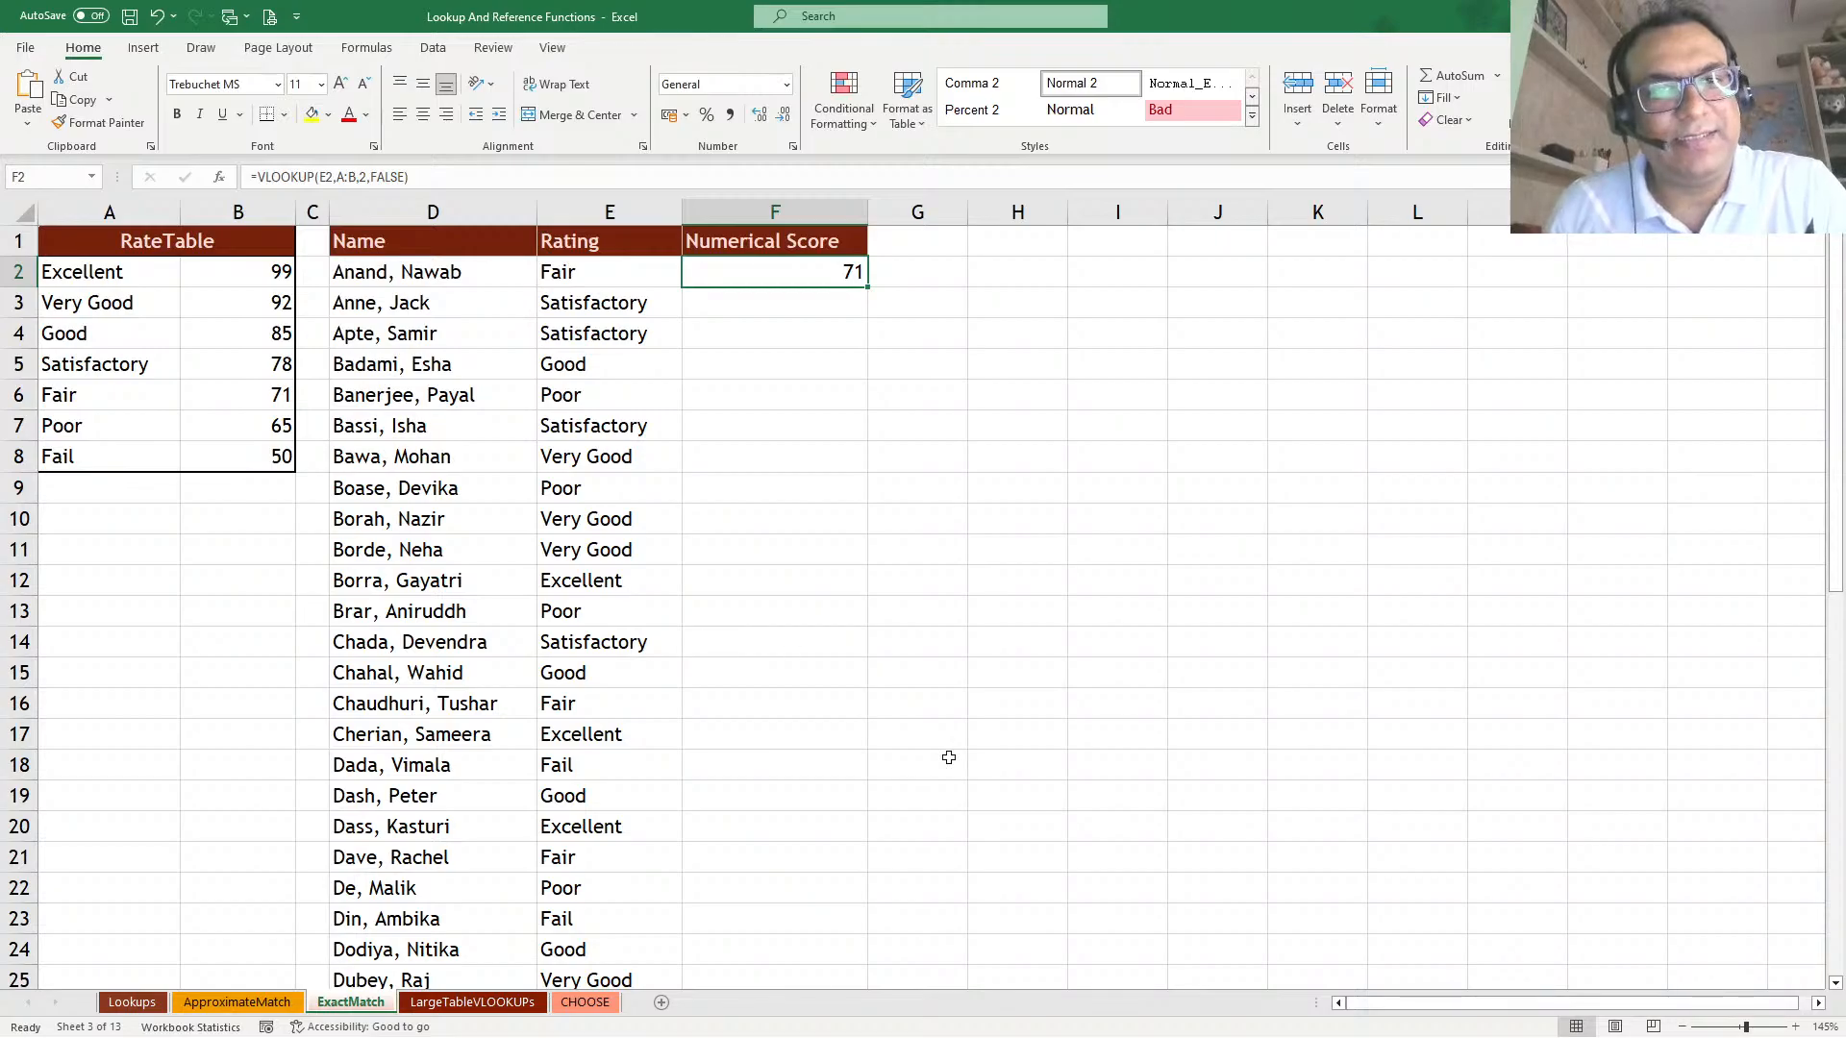
double_click(867, 288)
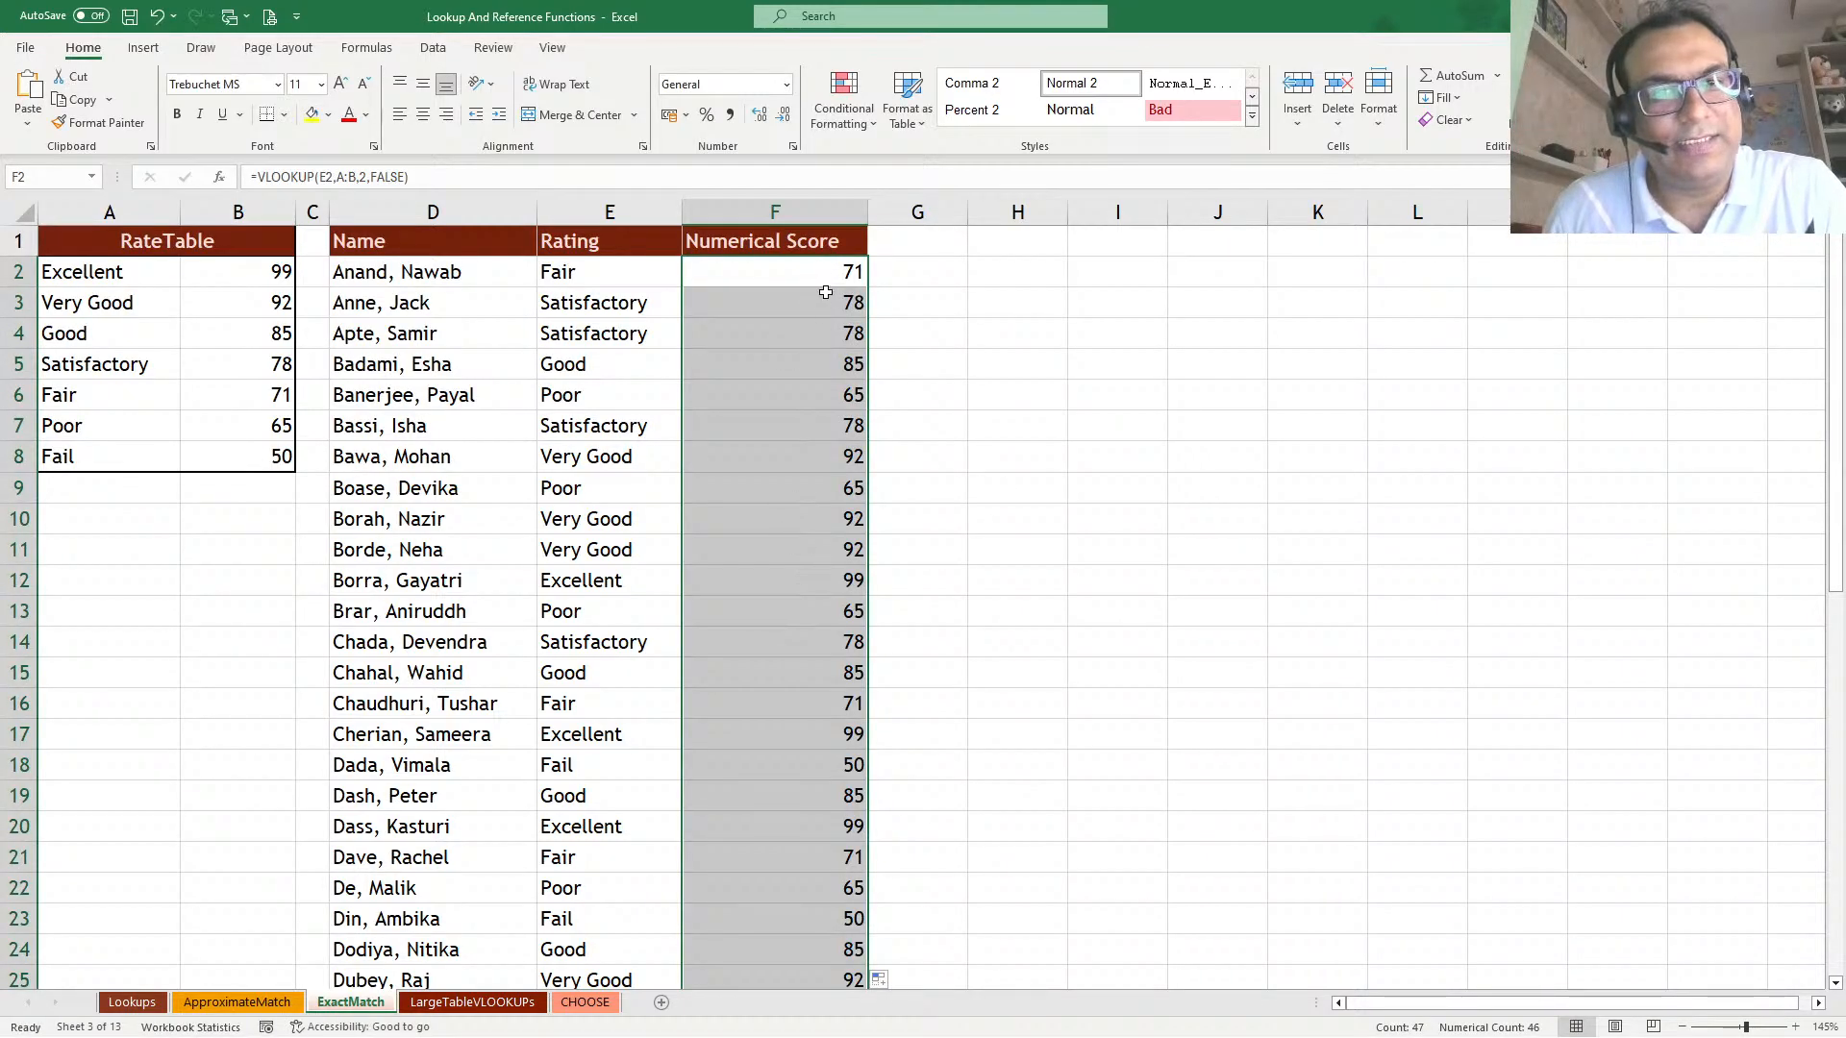
Replace FALSE with 0 in F2 so it reads =VLOOKUP(E2,A:B,2,0), and fill it down the Numerical Score column
double_click(798, 275)
double_click(902, 273)
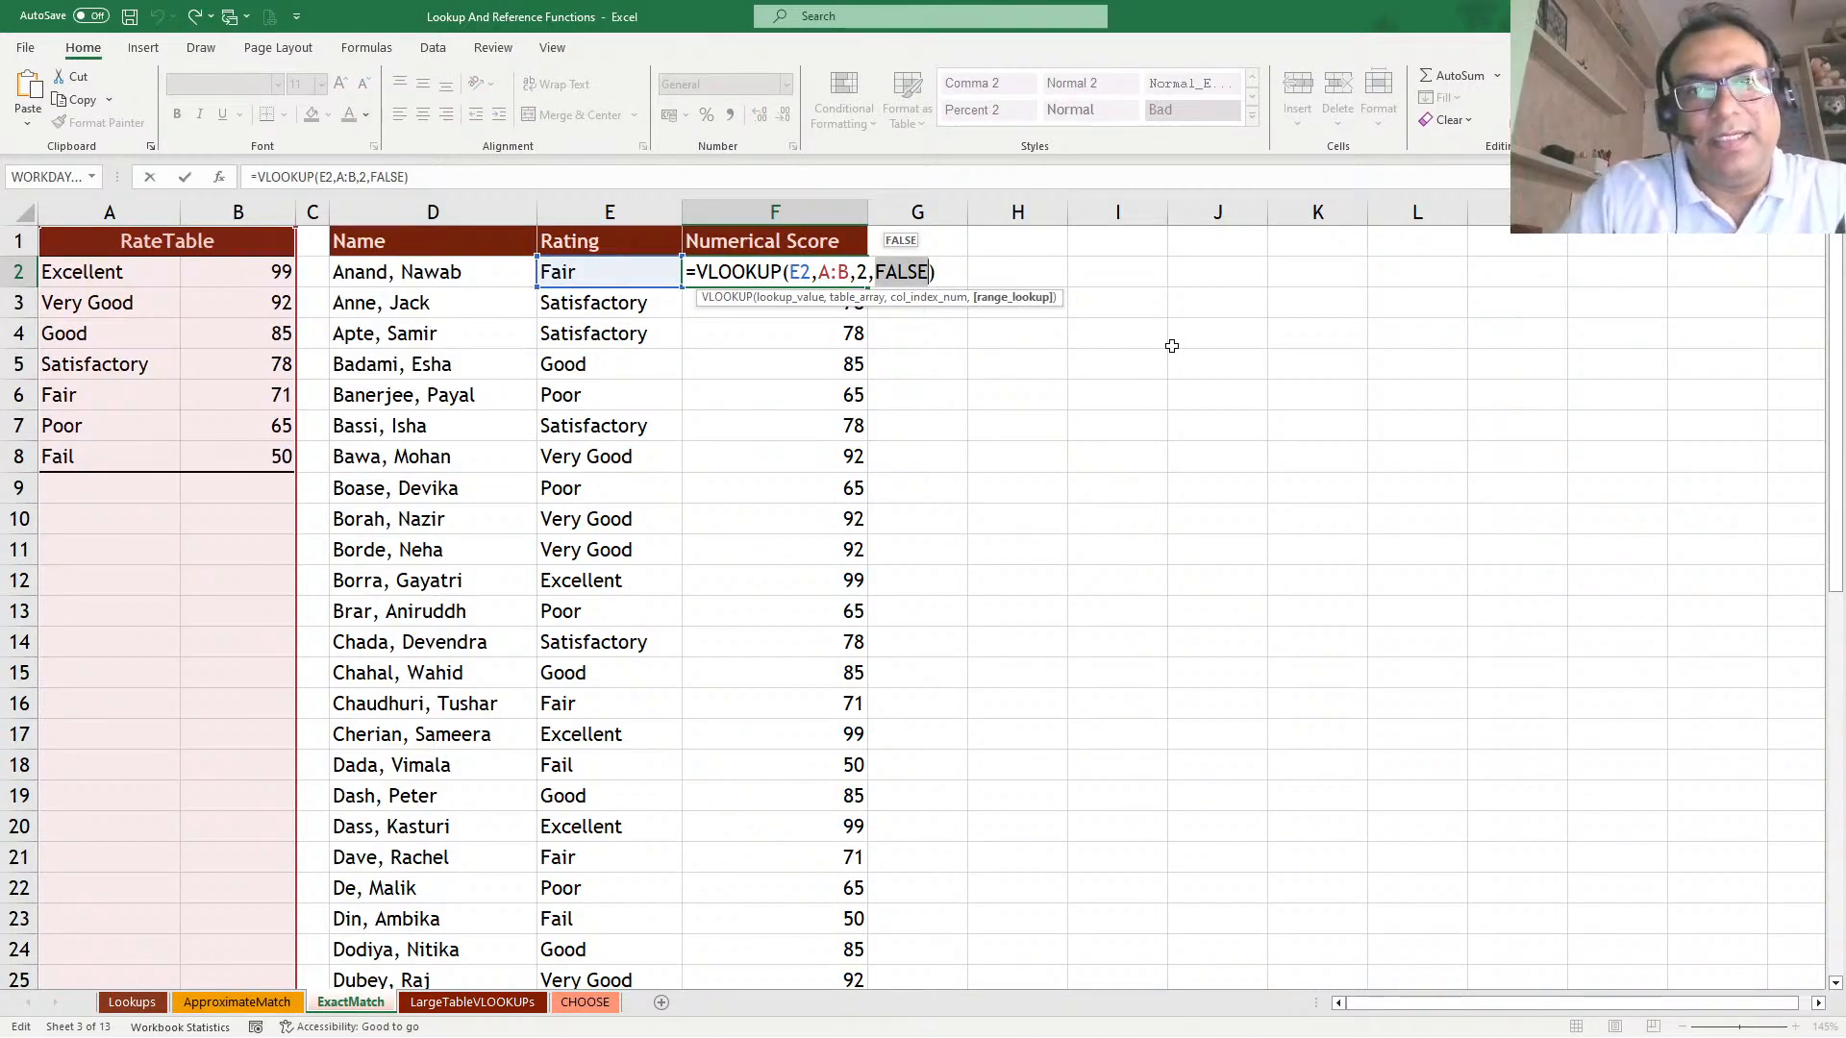
key(BackSpace)
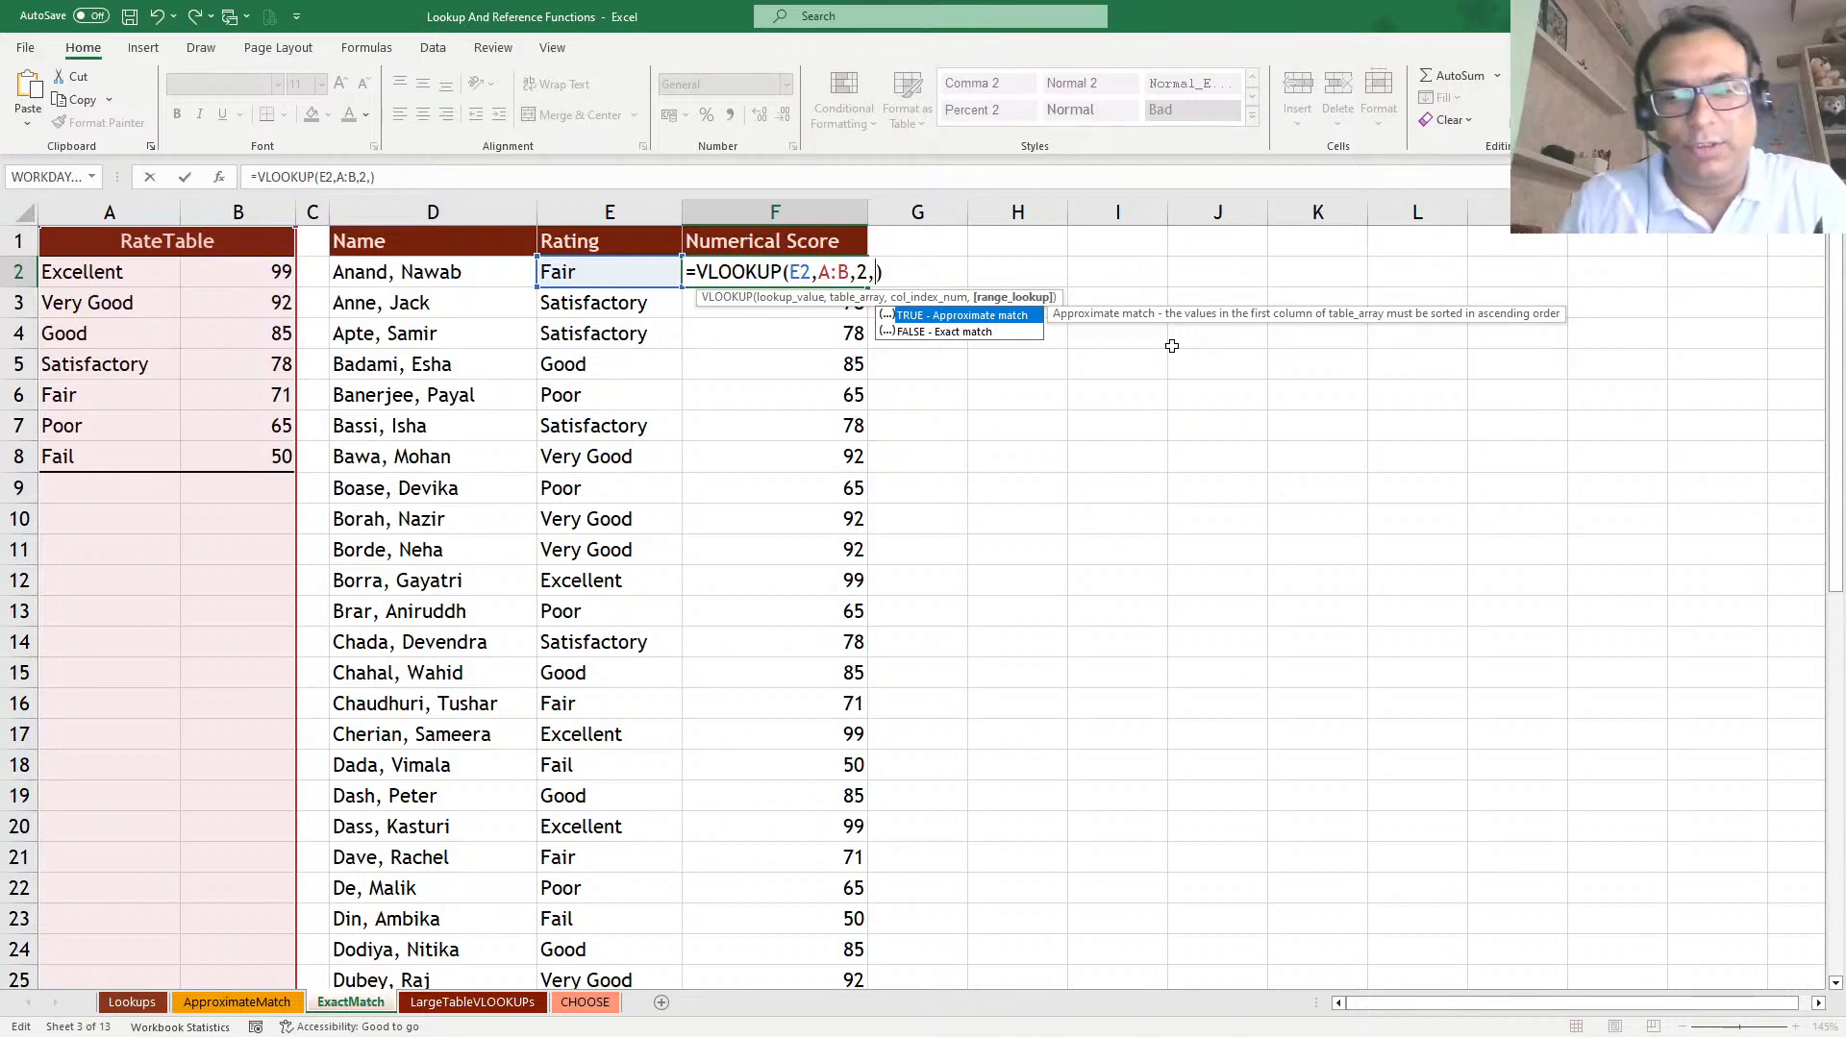
text(0)
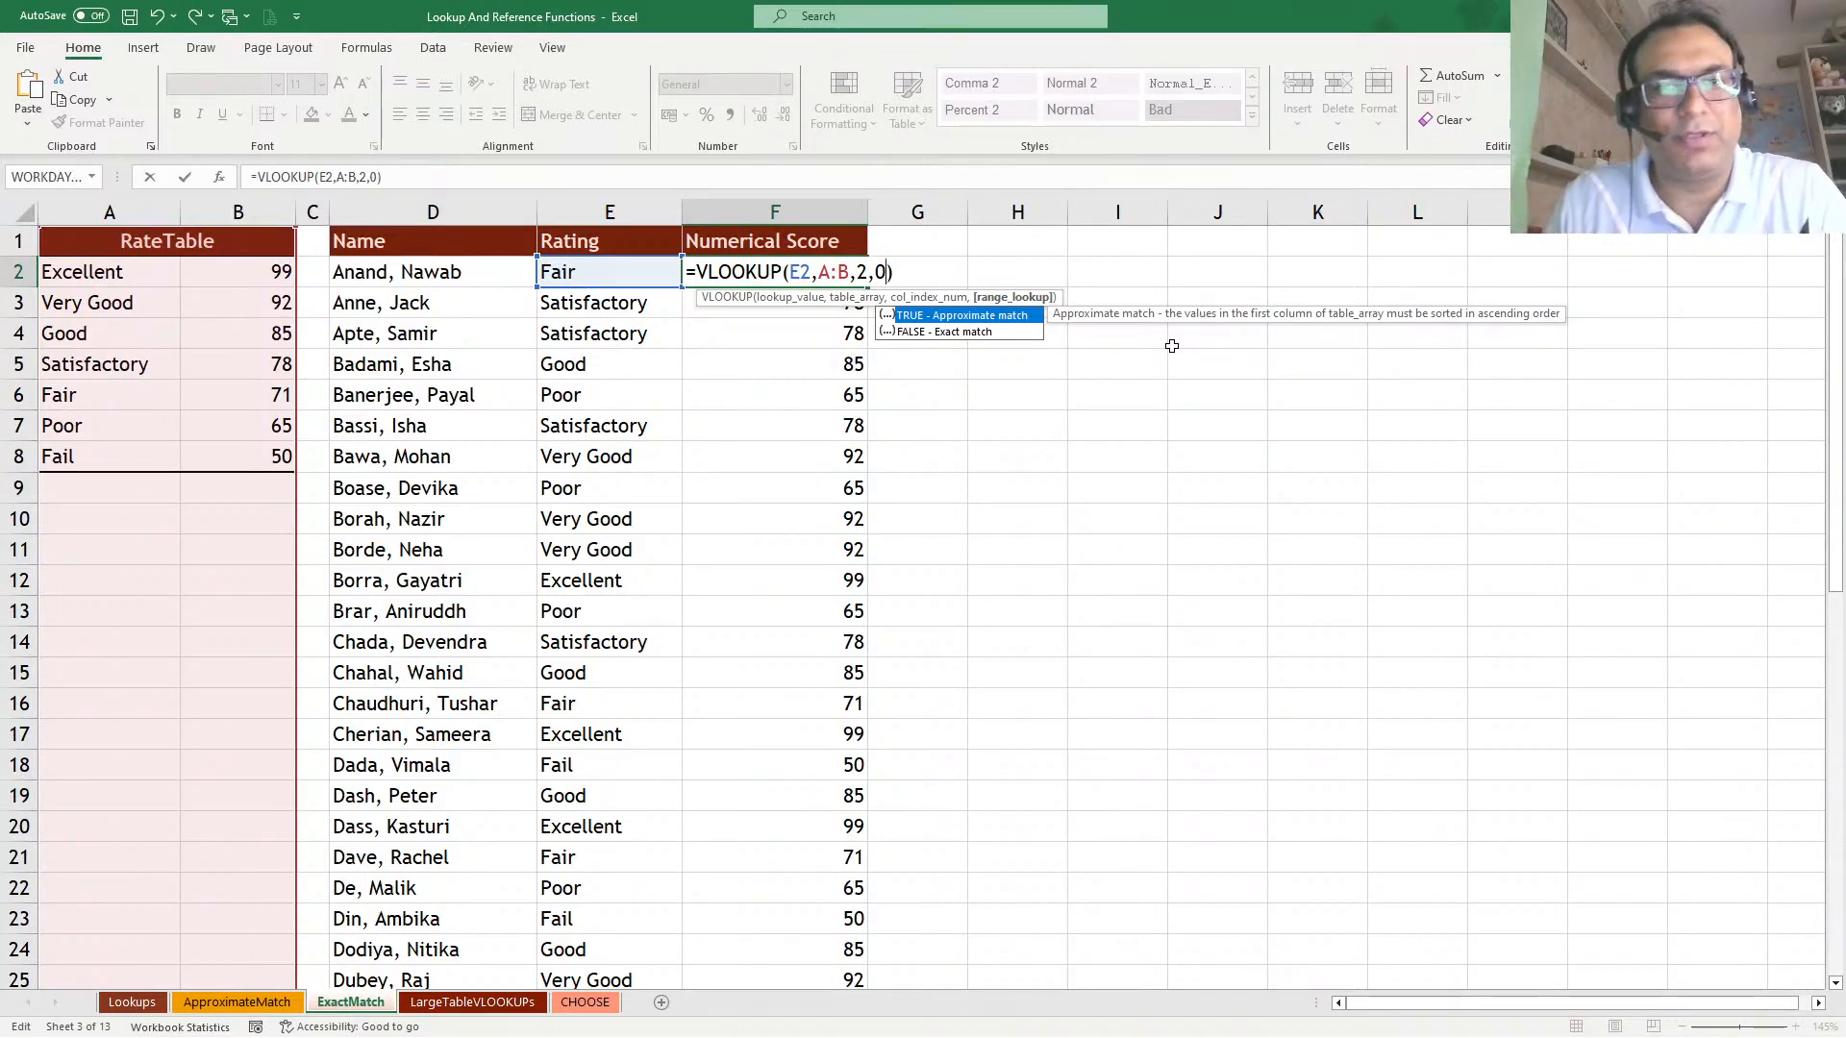
key(Return)
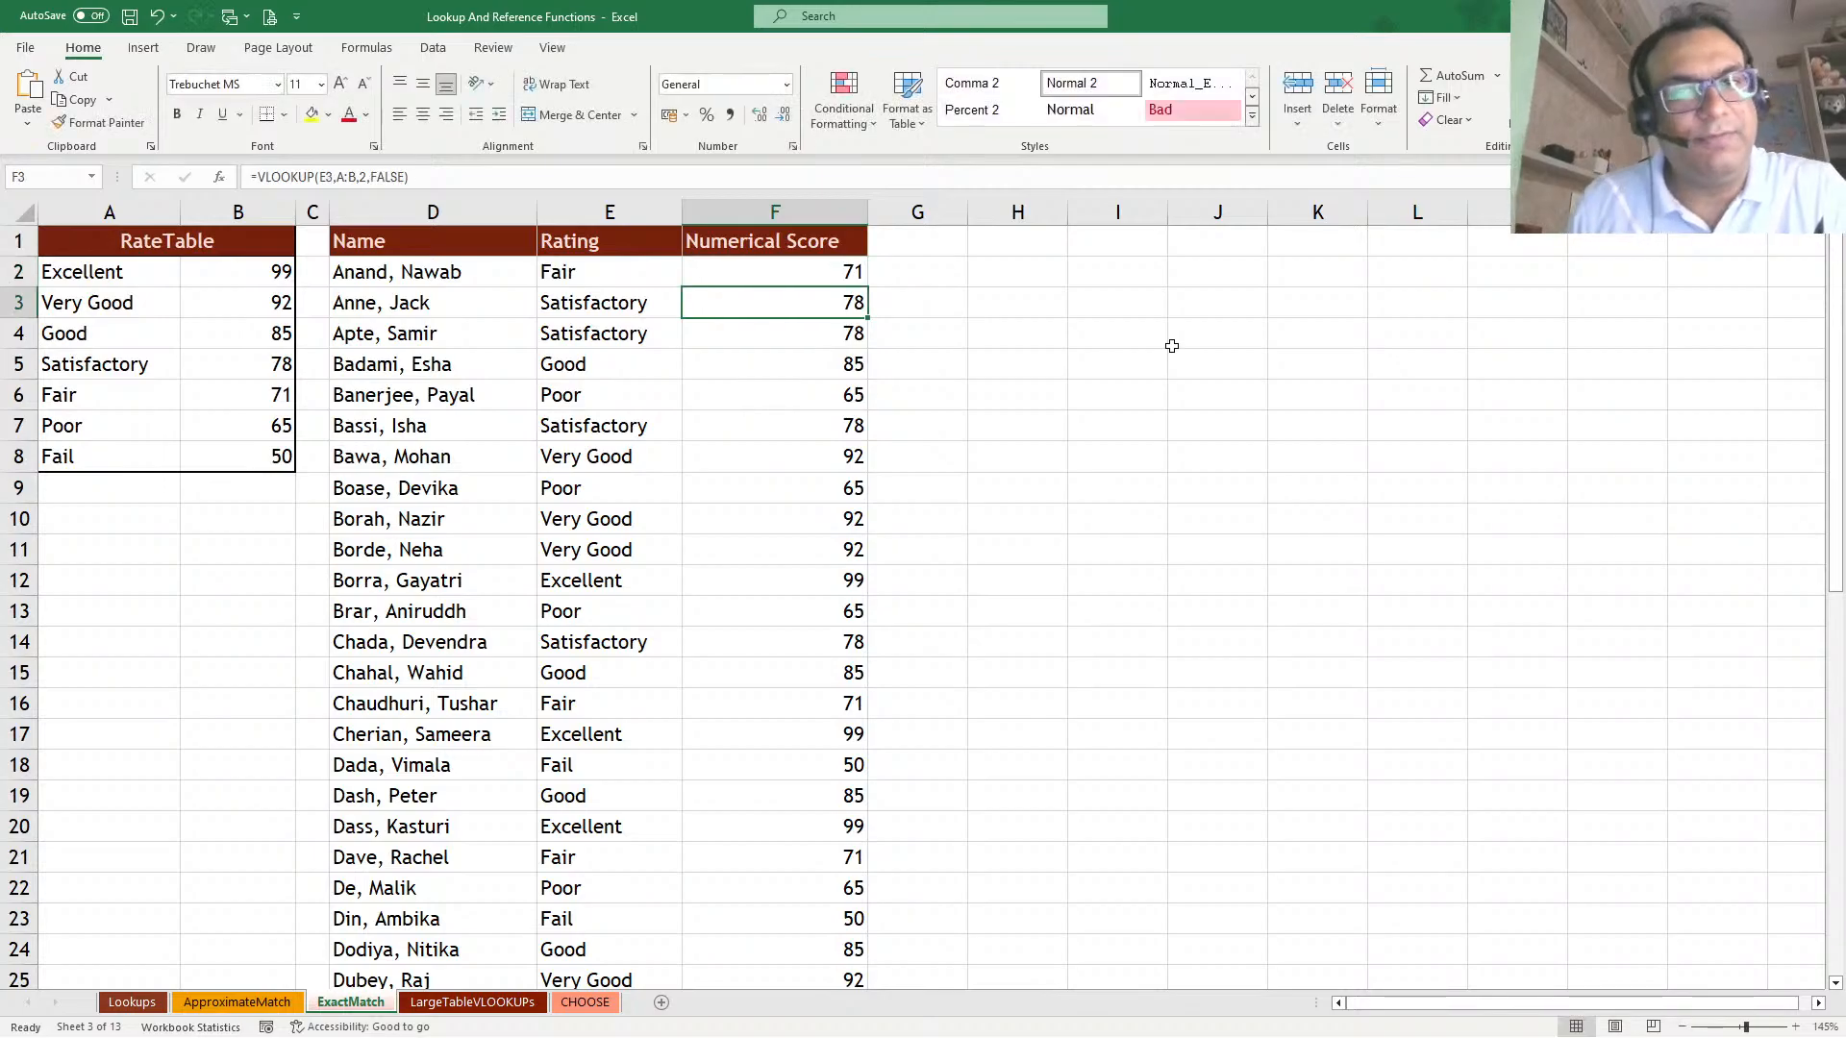
click(852, 271)
double_click(867, 287)
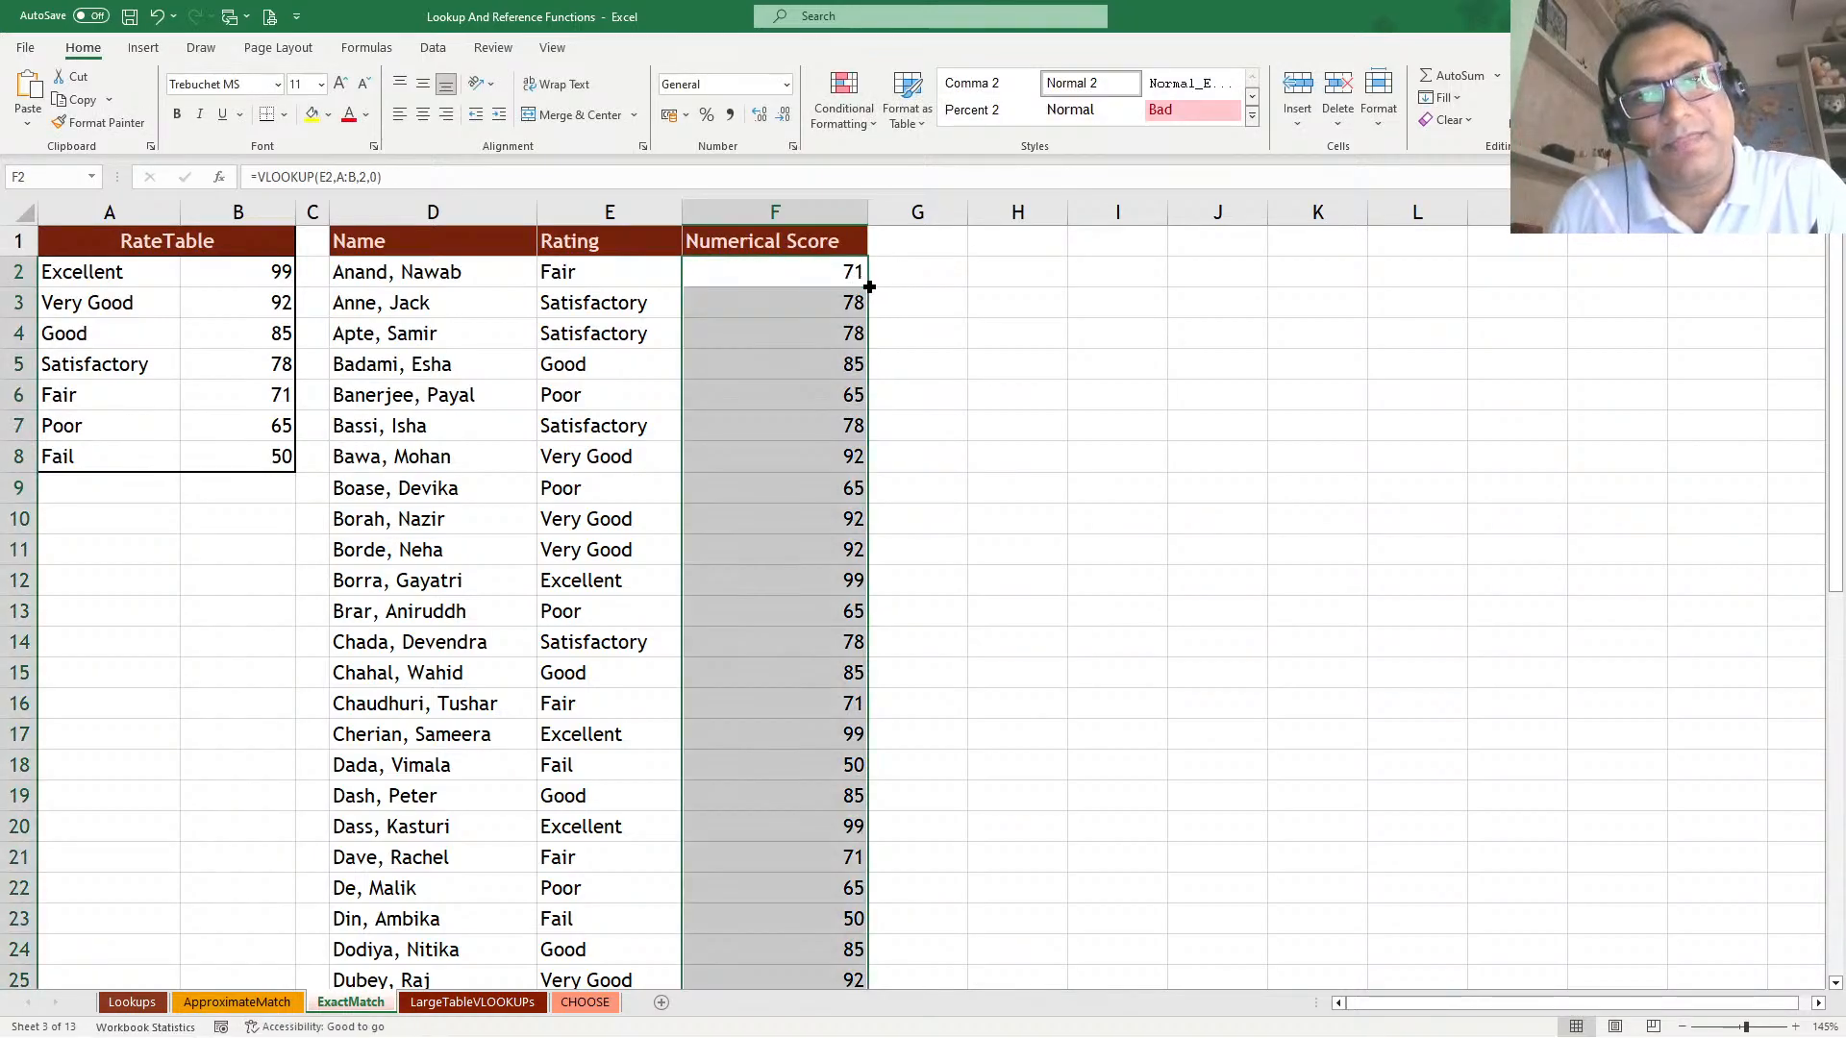
Remove the range_lookup argument and its comma from F2, leaving =VLOOKUP(E2,A:B,2)
double_click(828, 273)
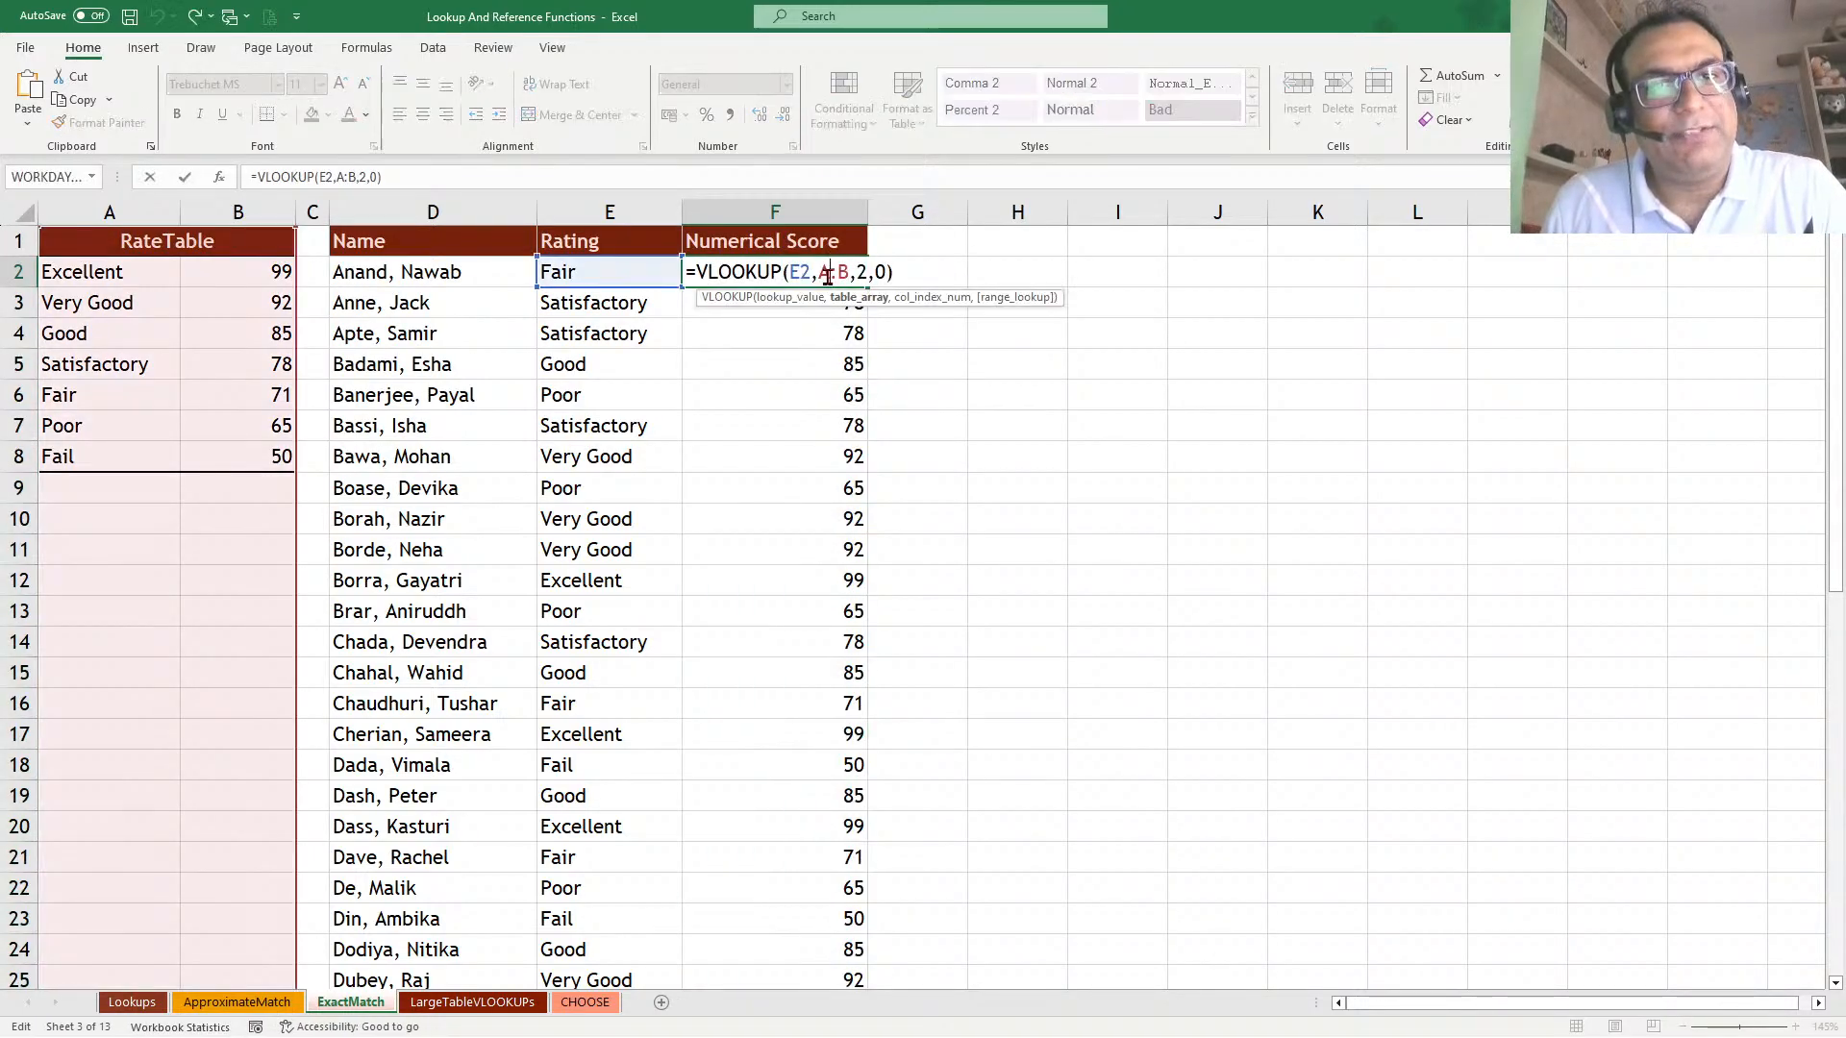
click(914, 267)
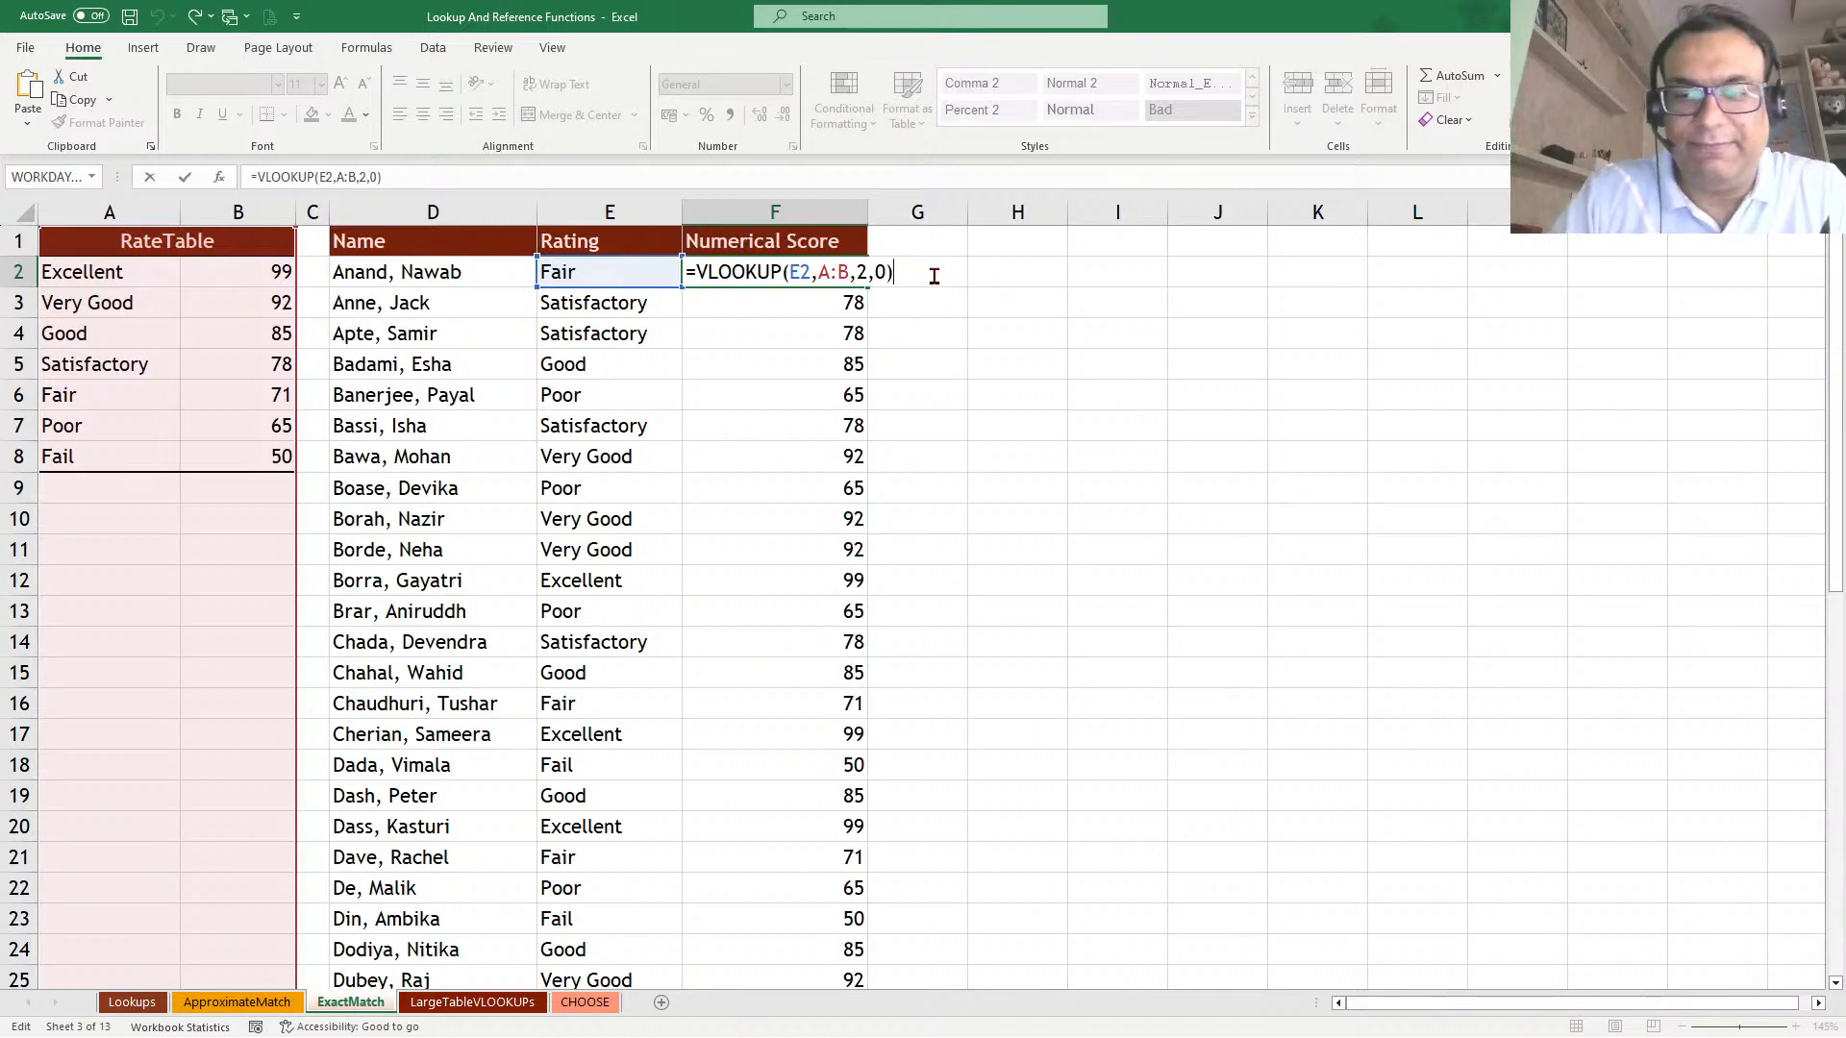
key(BackSpace)
key(BackSpace)
key(BackSpace)
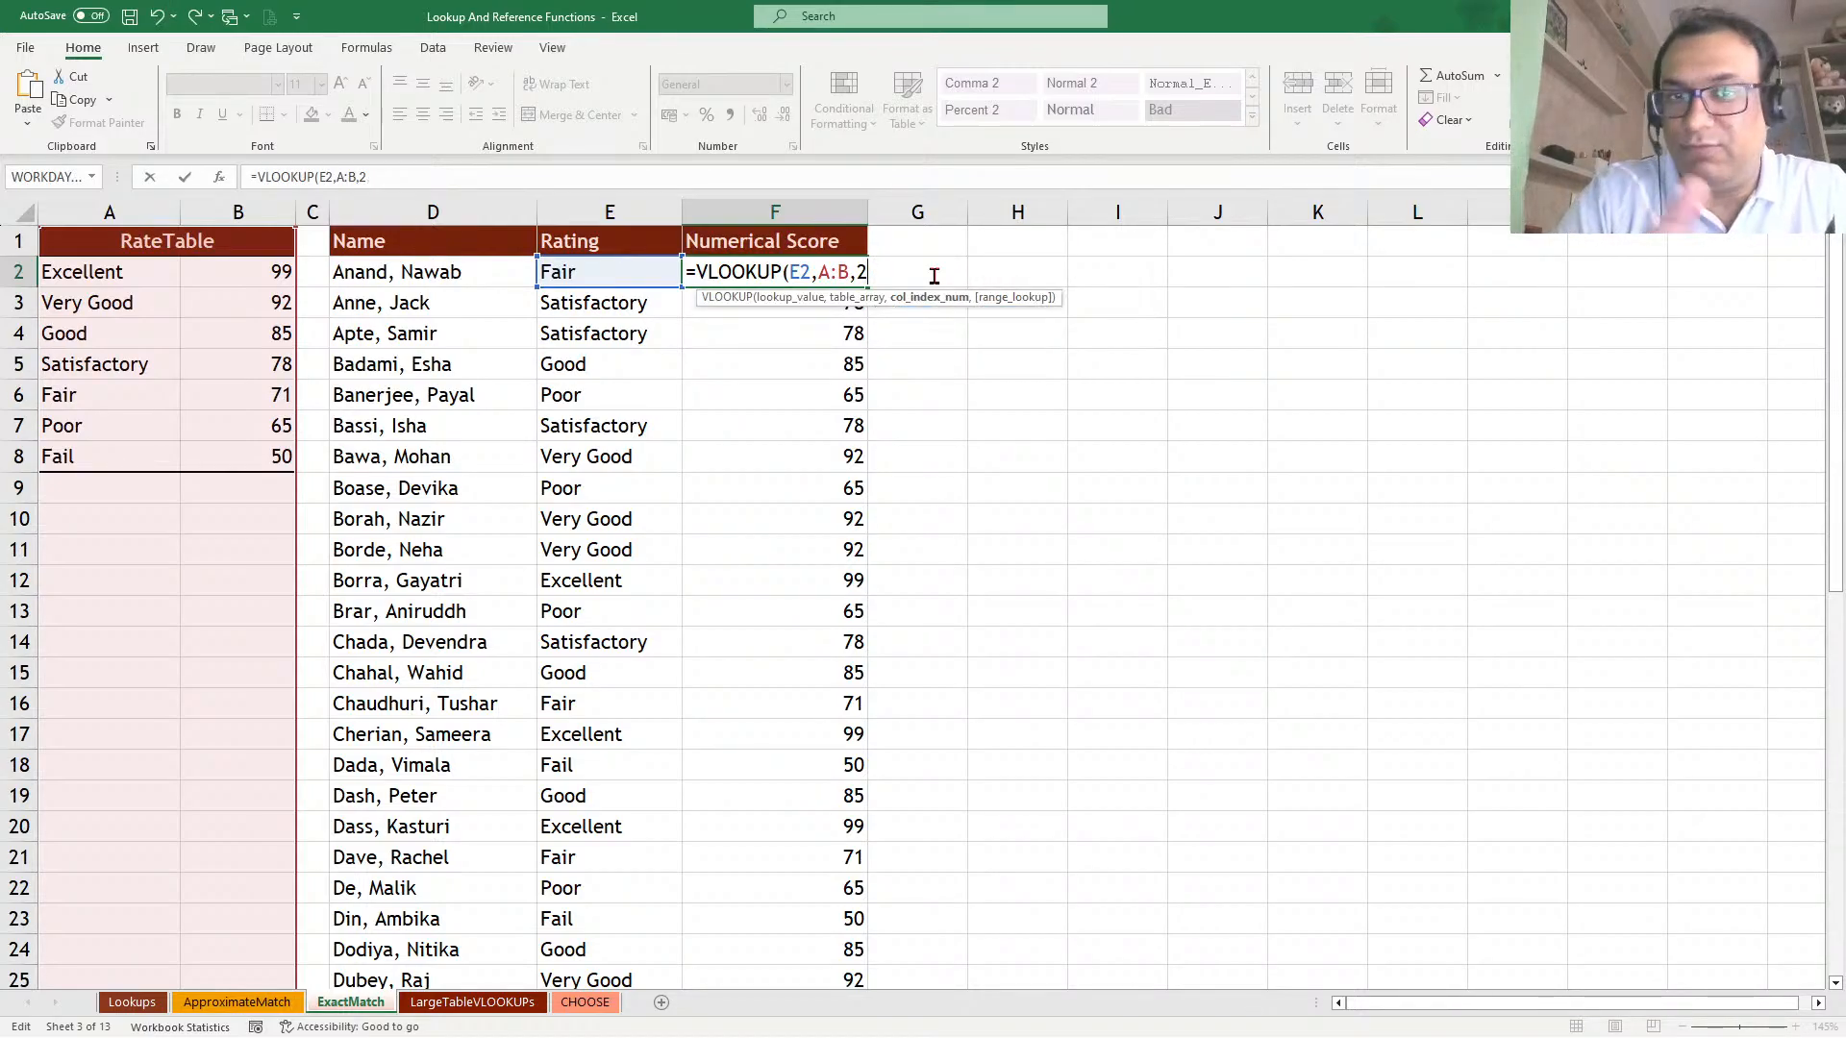
key(Return)
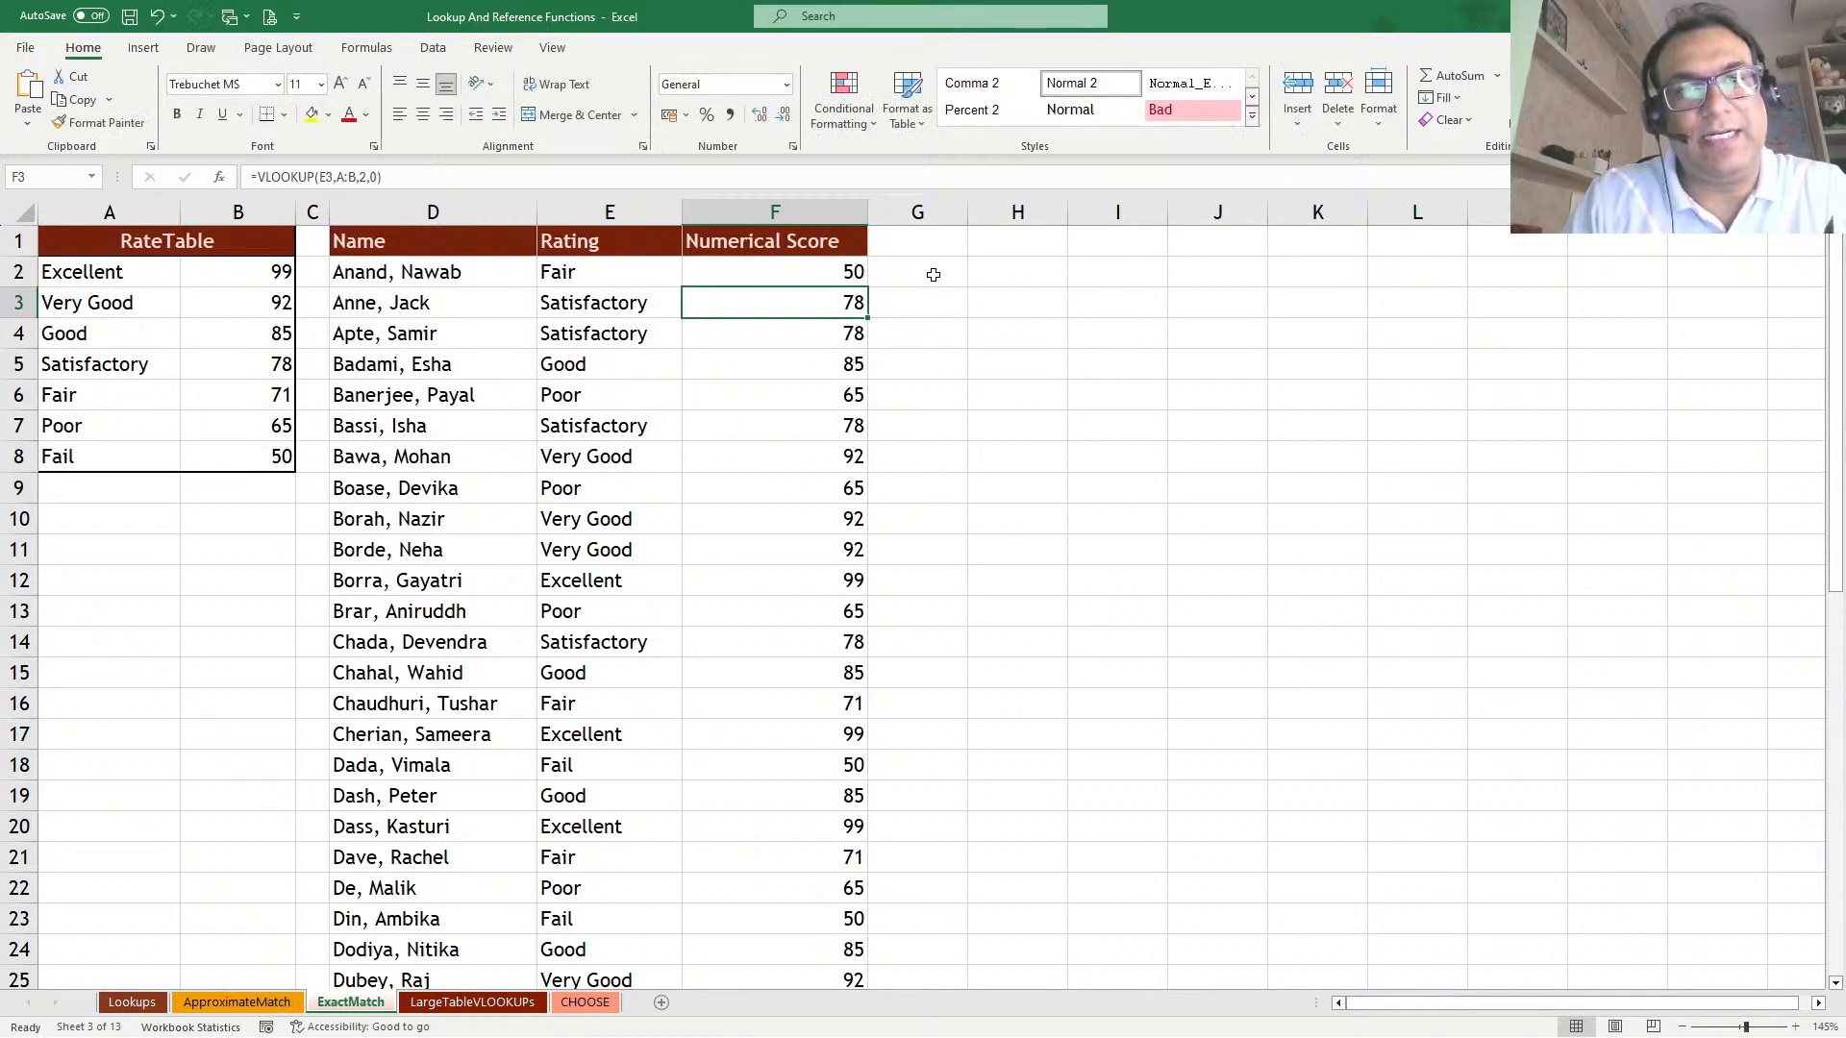
Add a comma with an empty range_lookup in F2, giving =VLOOKUP(E2,A:B,2,), and fill it down the Numerical Score column
double_click(803, 272)
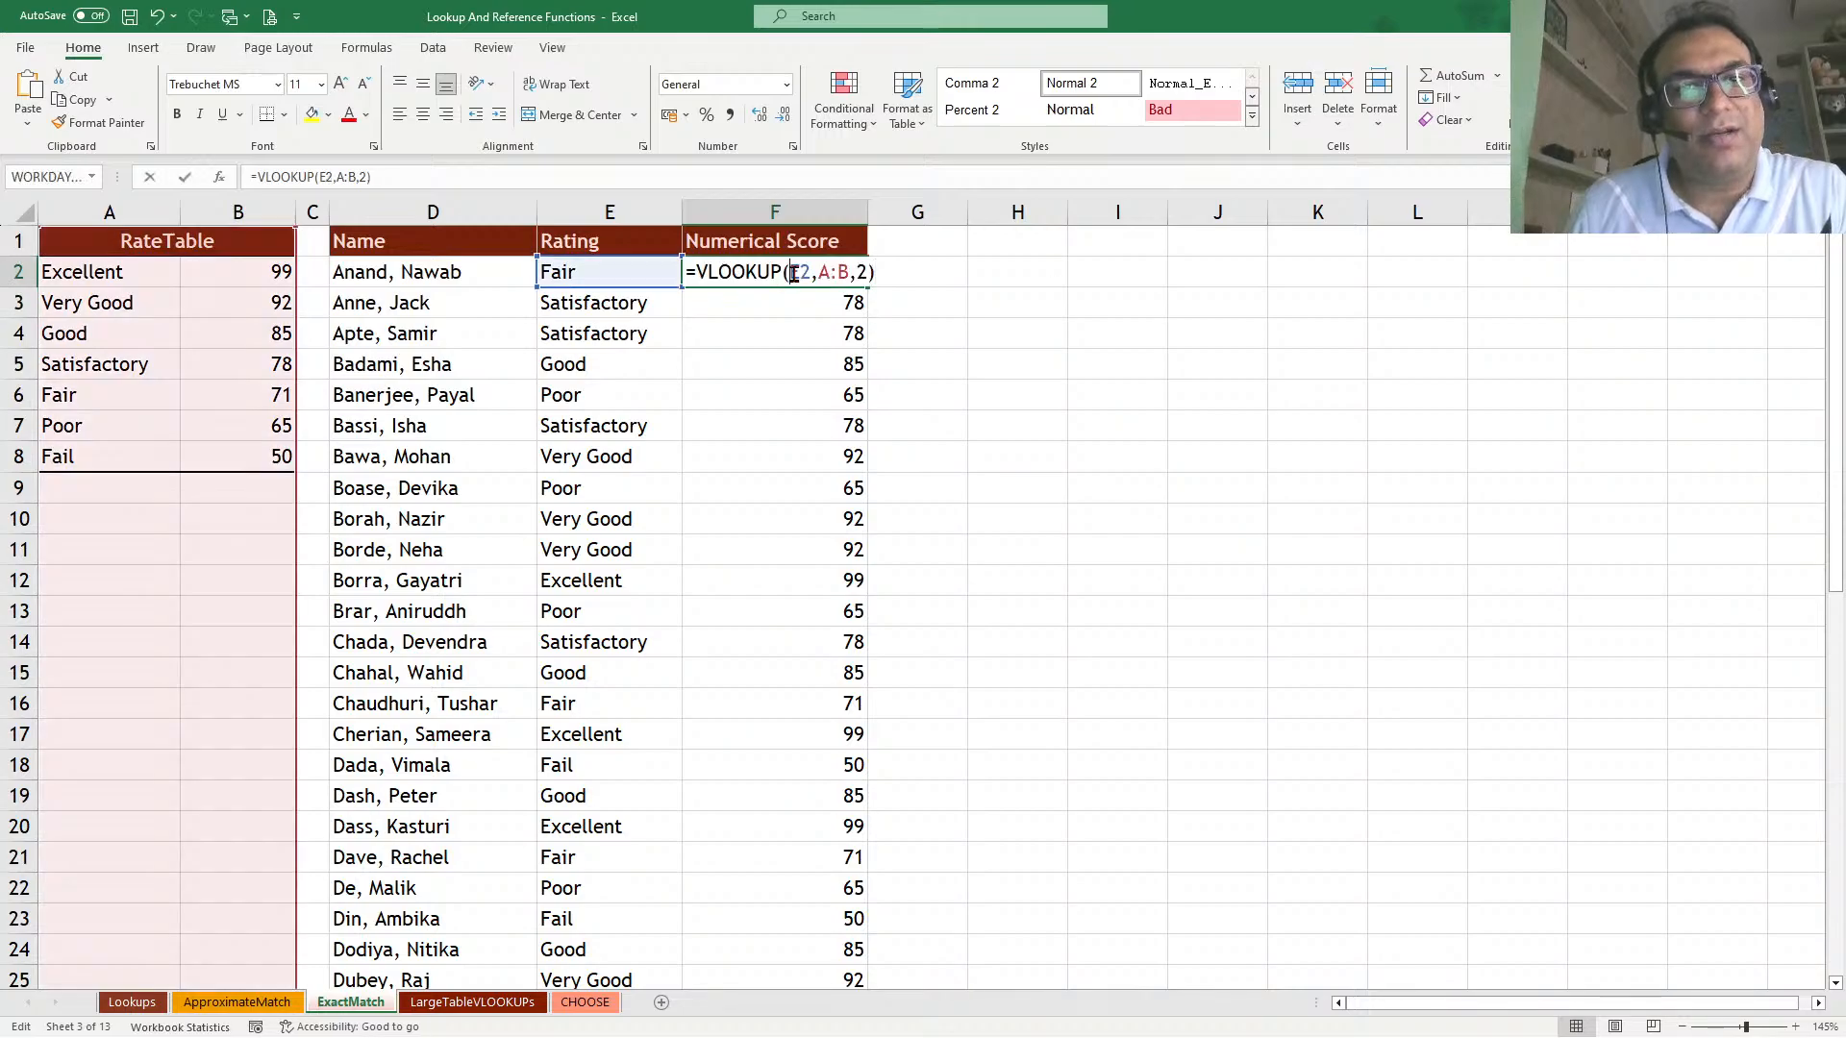
key(BackSpace)
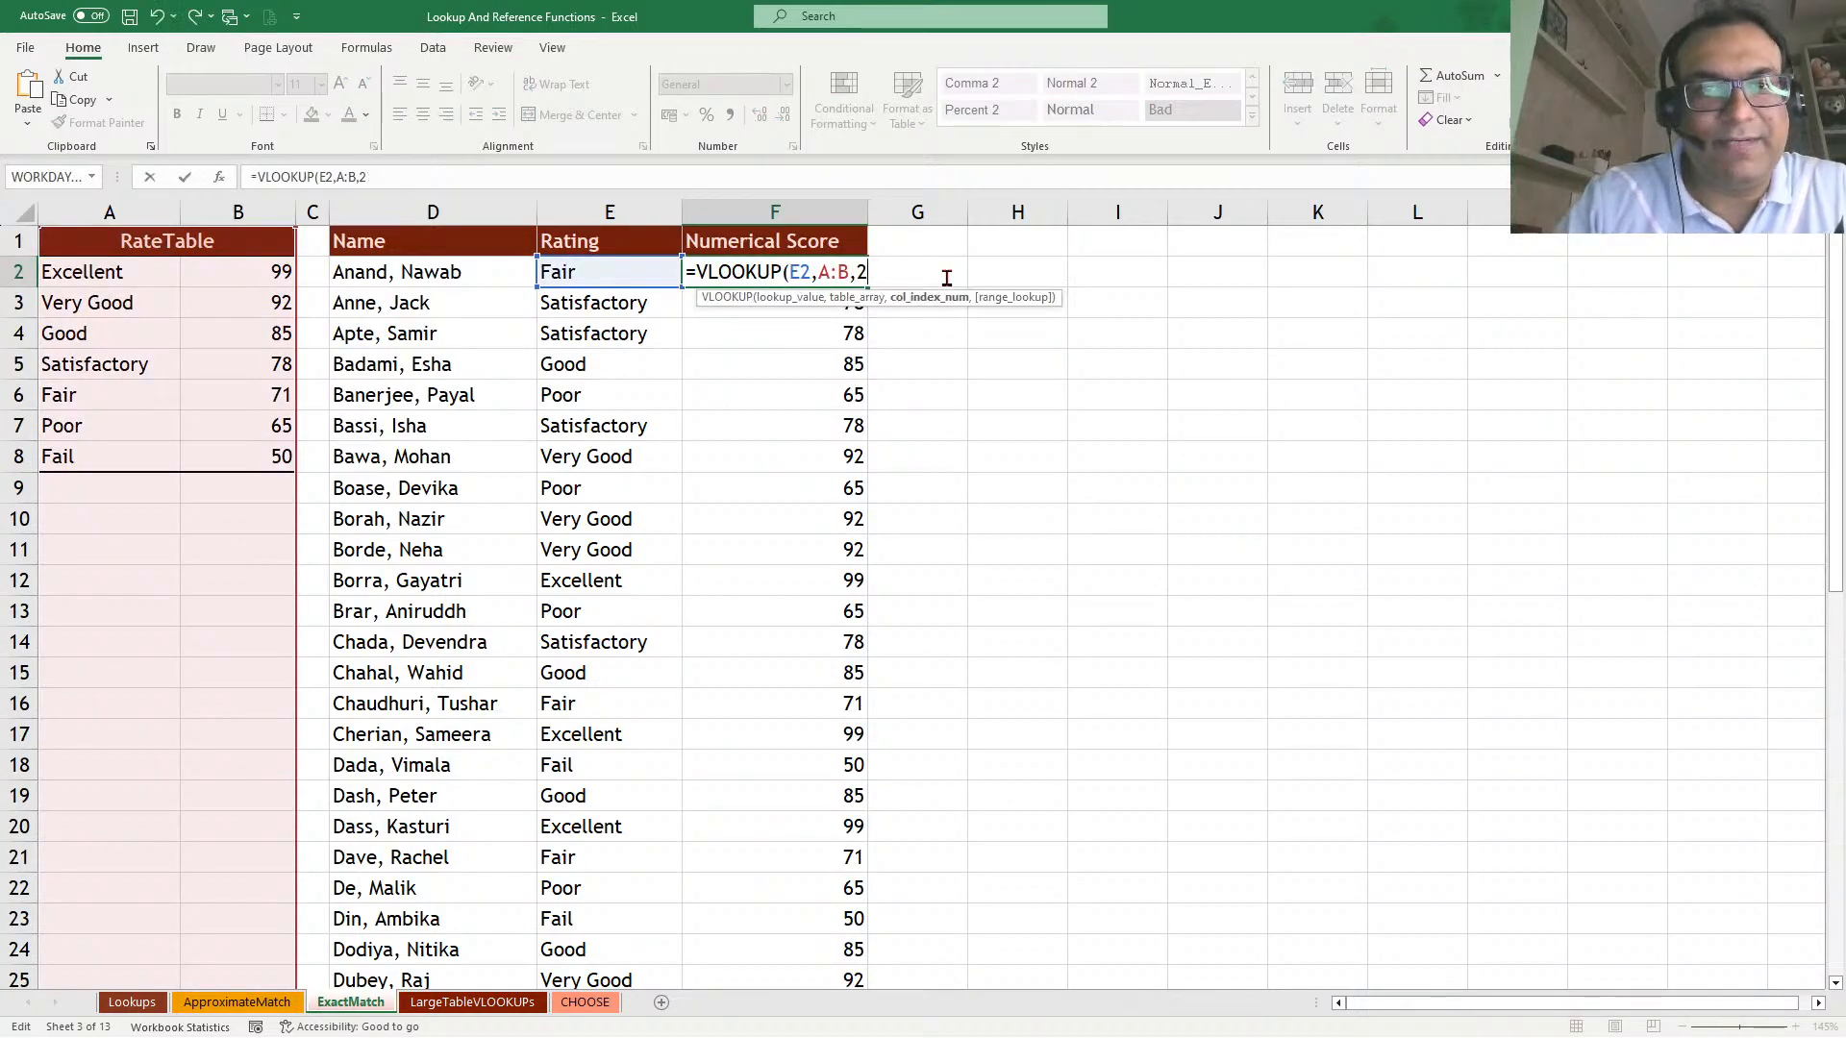
text(,)
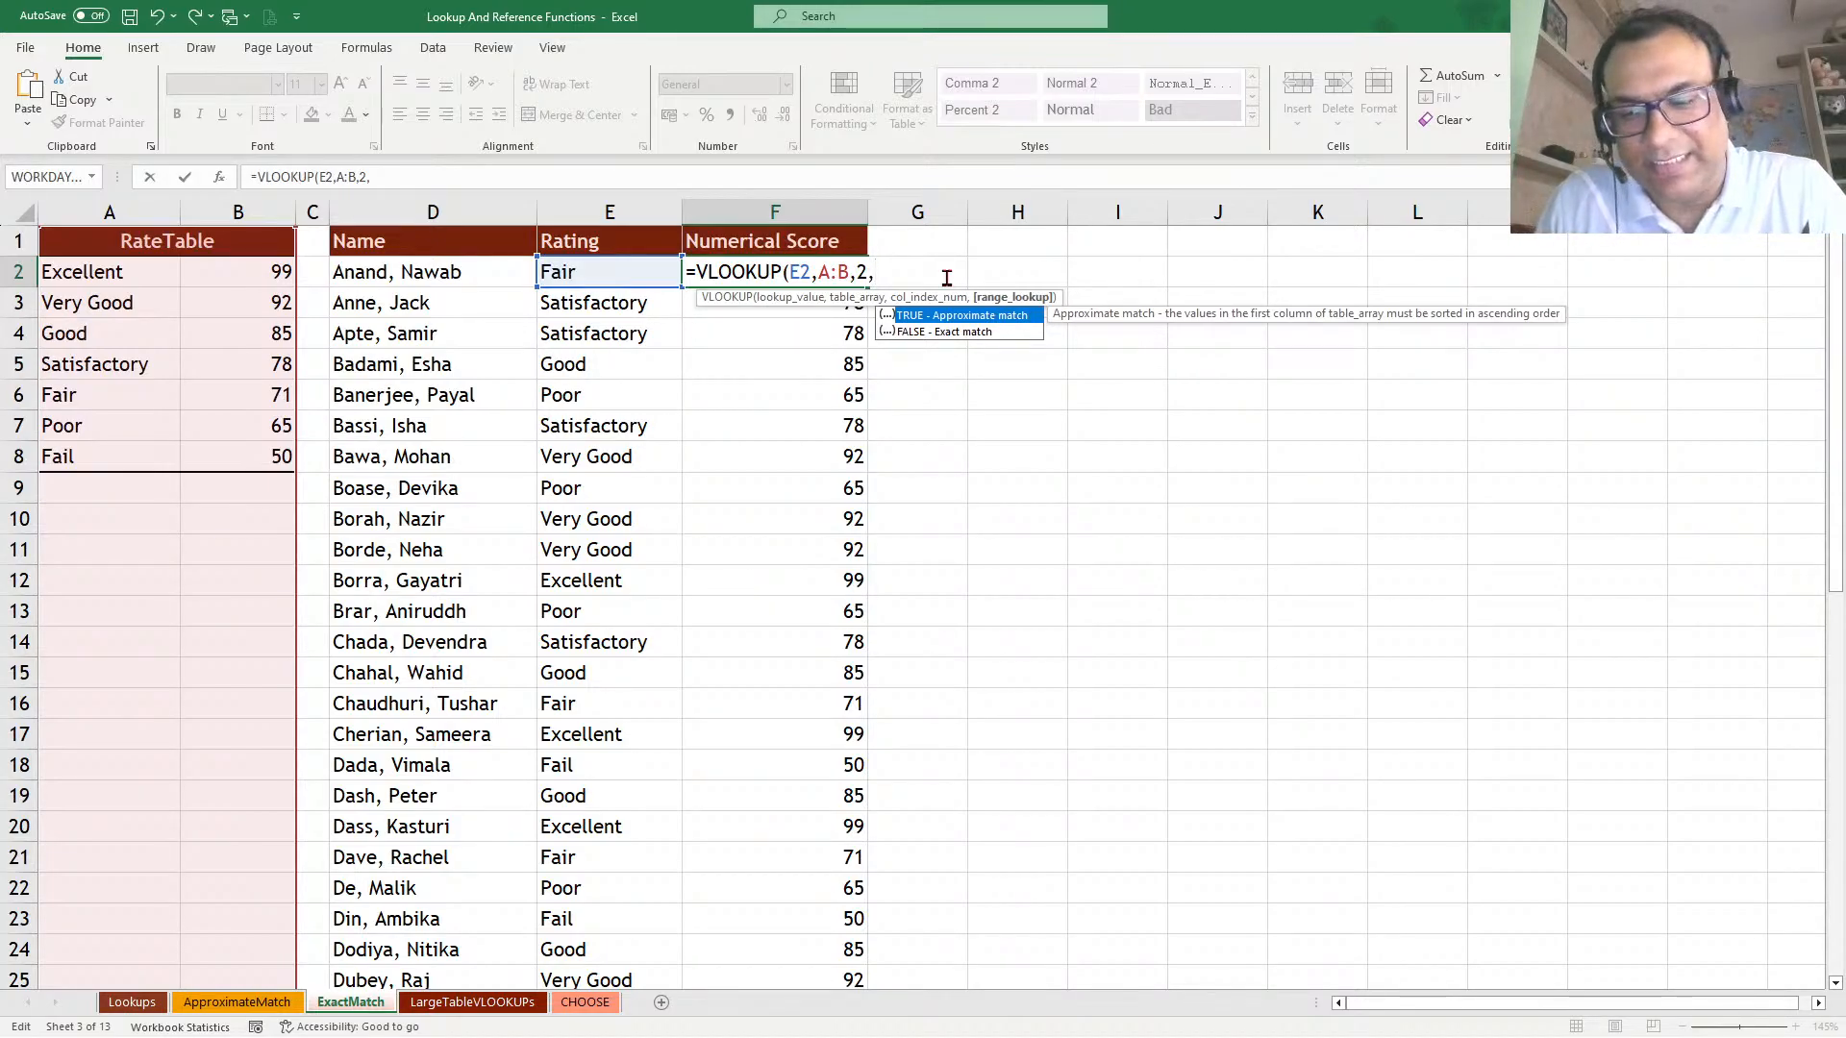
key(Return)
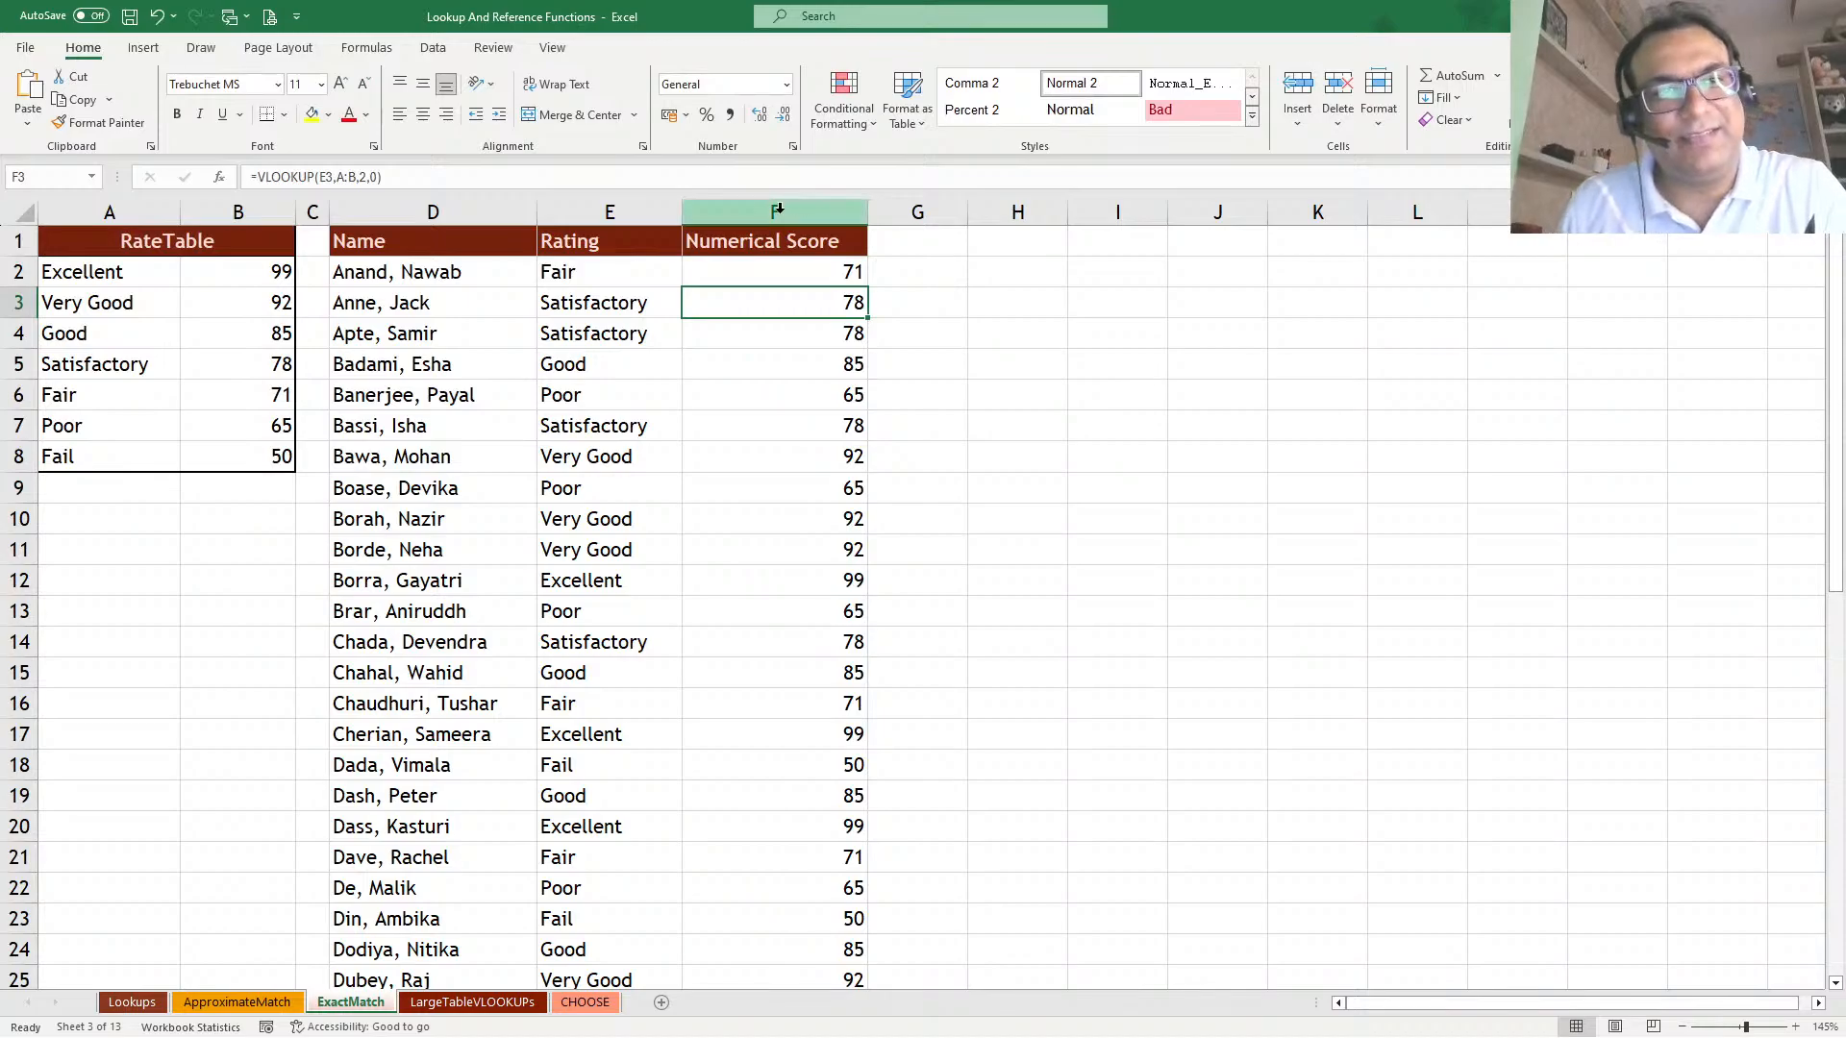
key(Up)
key(Up)
click(857, 273)
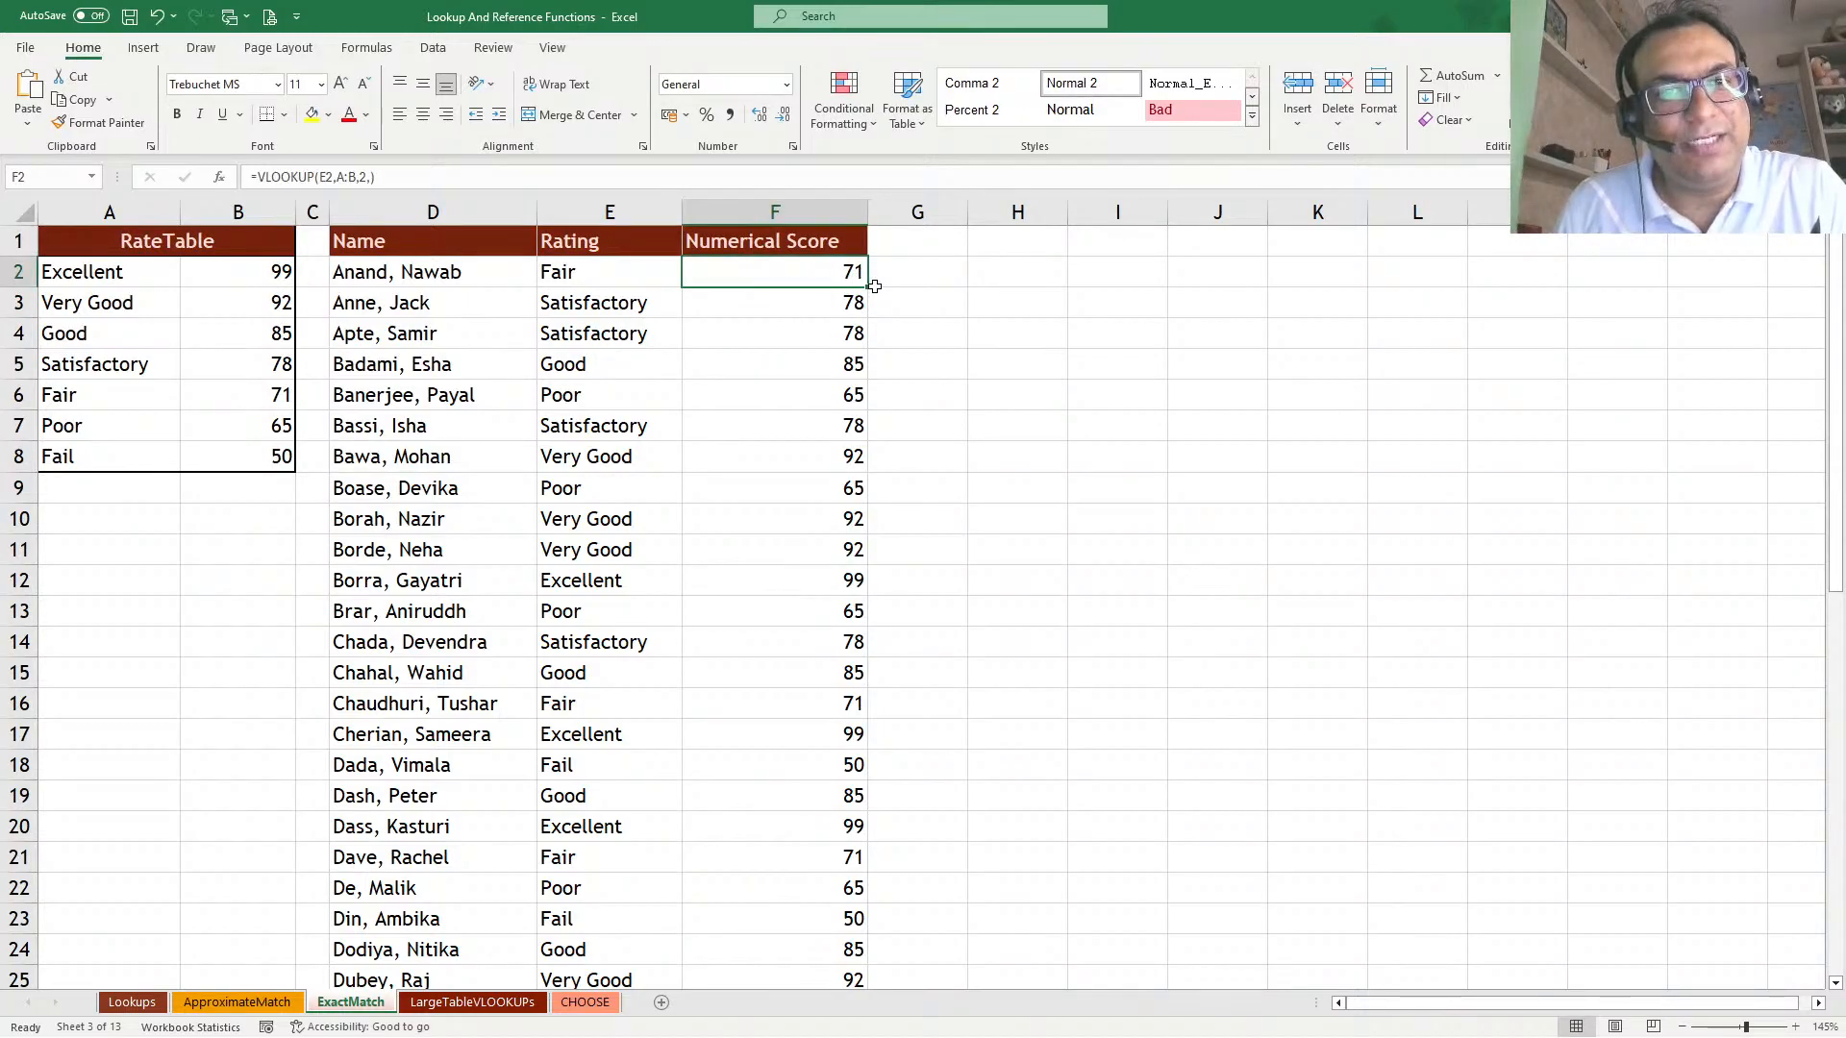
double_click(866, 289)
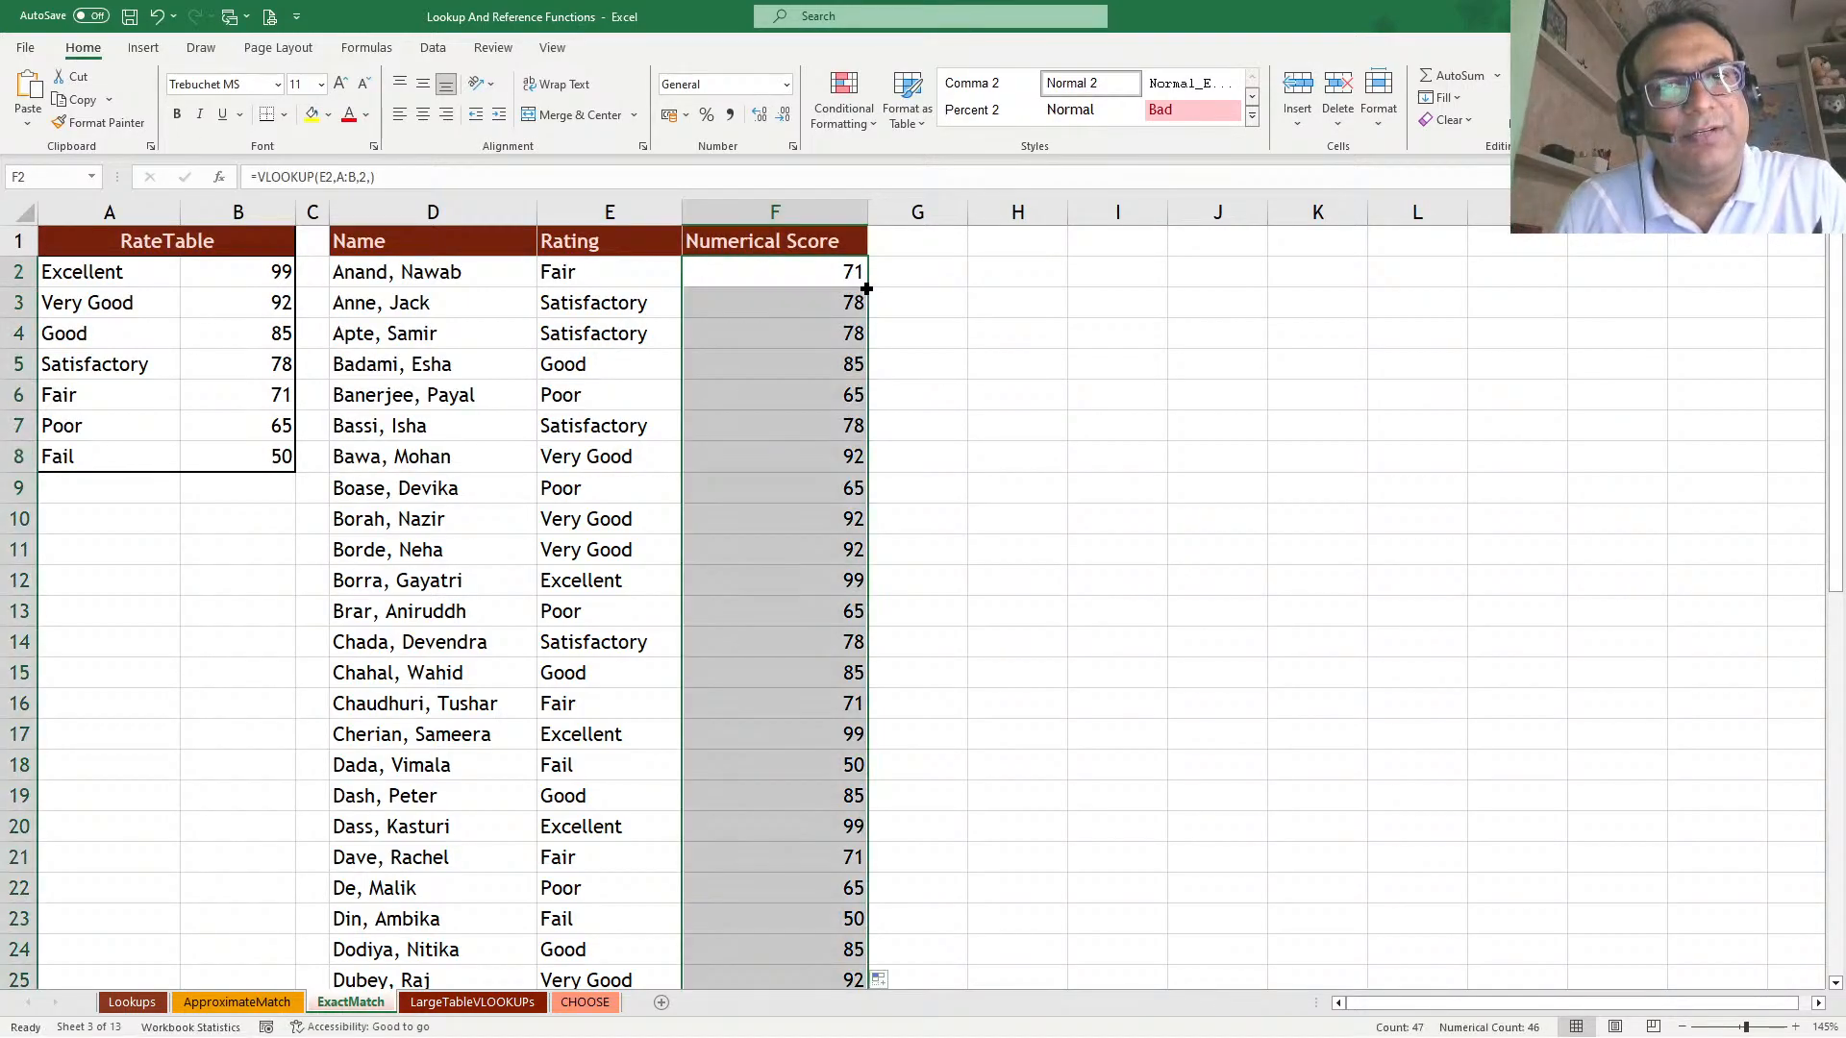
Examine the exact-match VLOOKUP formula in F2 alongside the RateTable entries and the Rating column
click(836, 271)
key(F2)
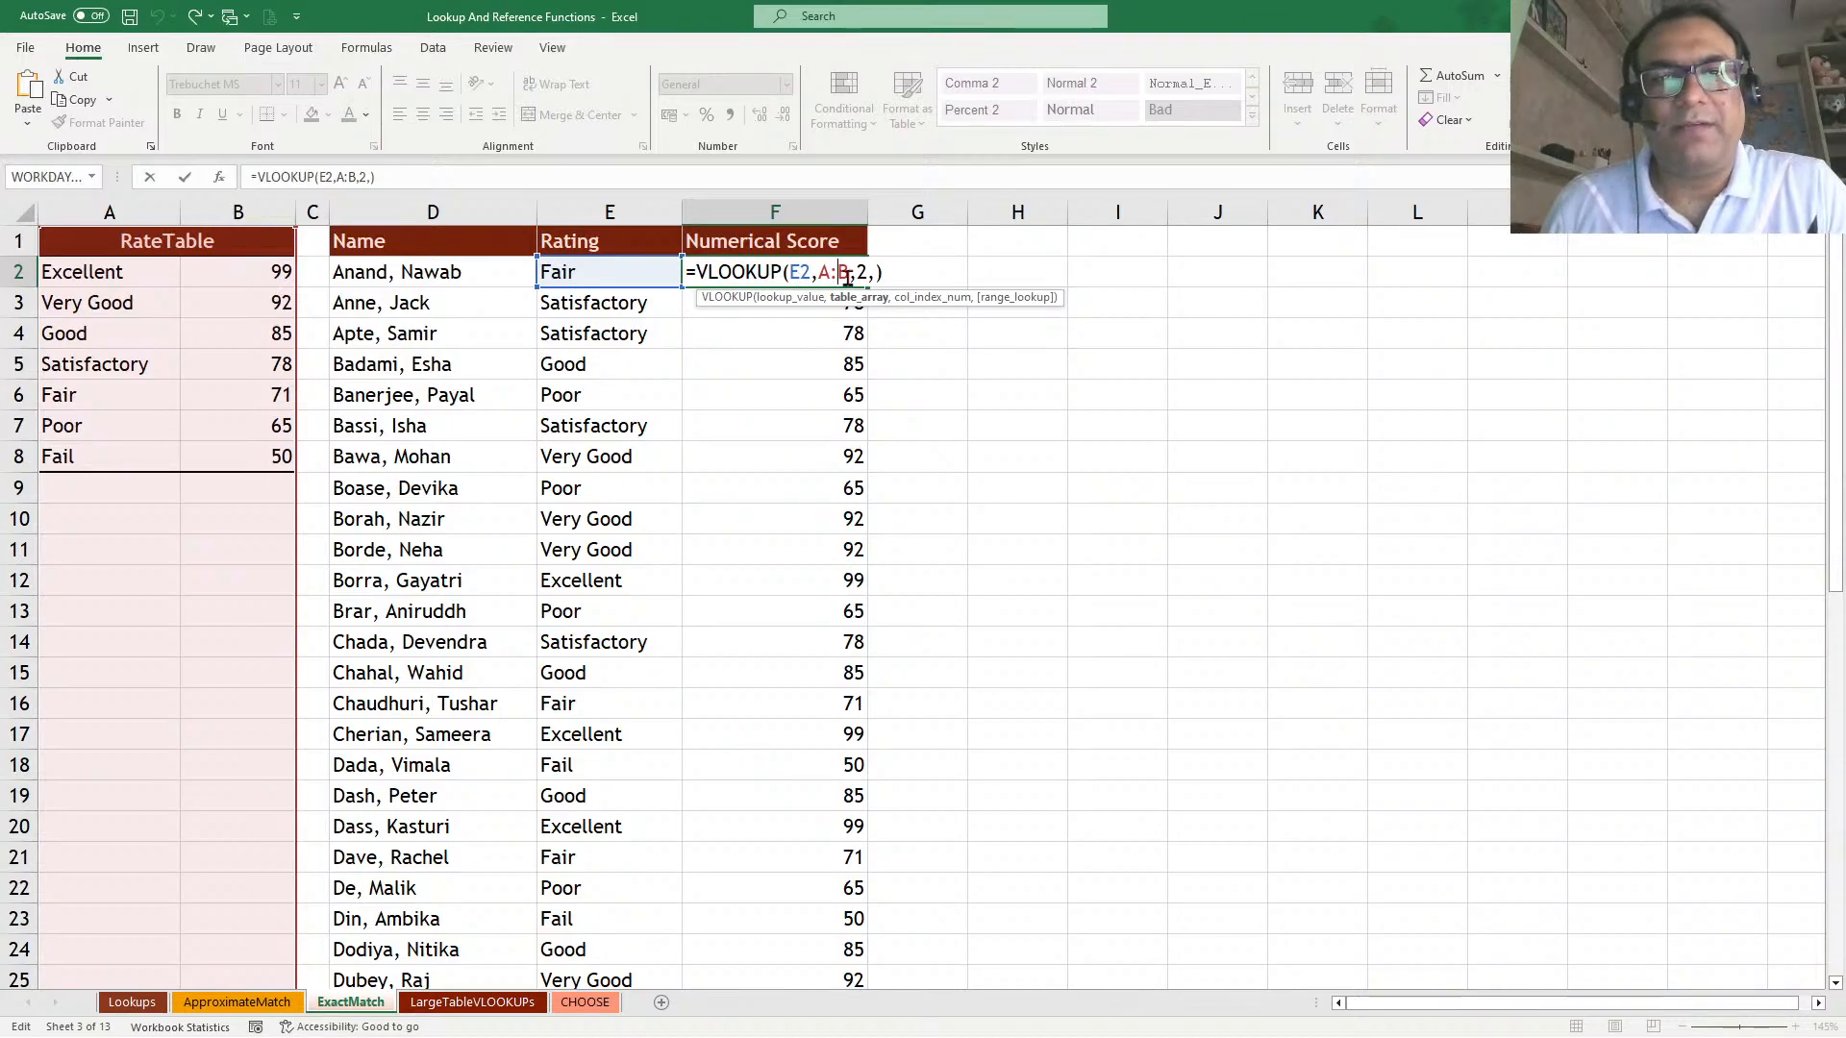
key(Return)
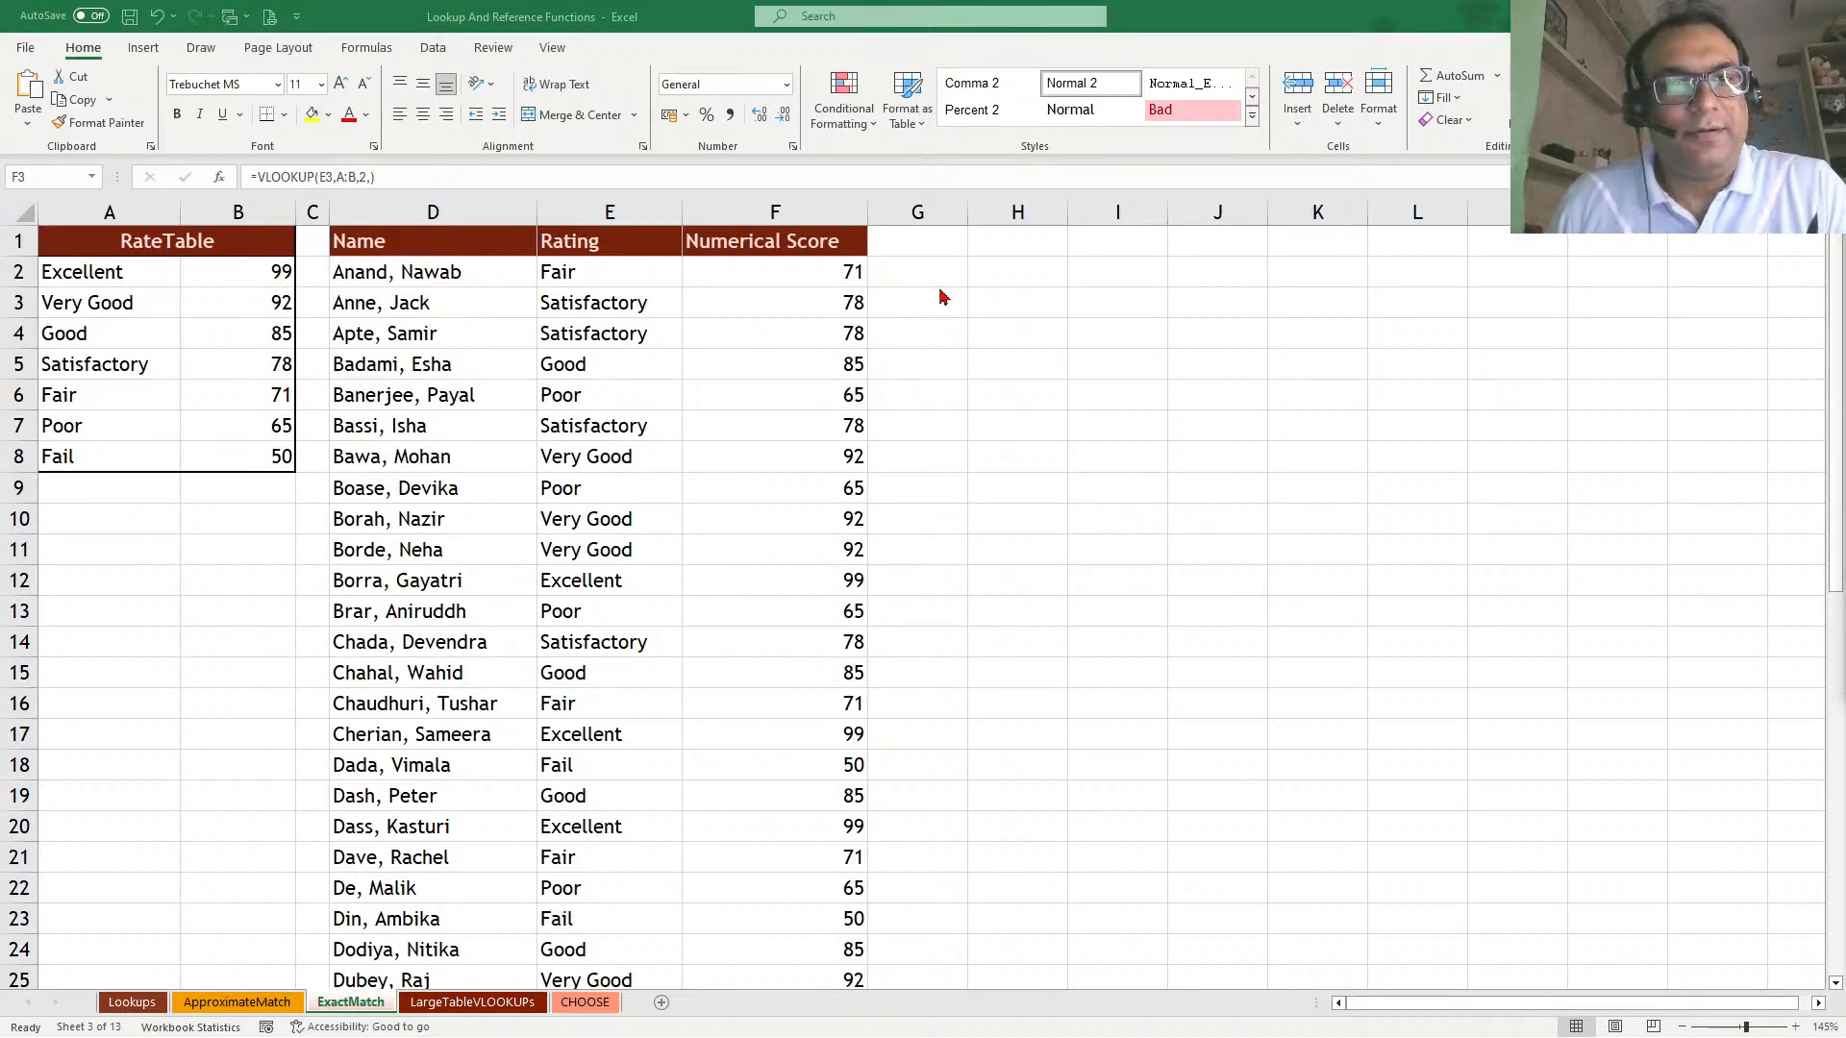
drag(132, 273, 241, 458)
drag(586, 278, 647, 568)
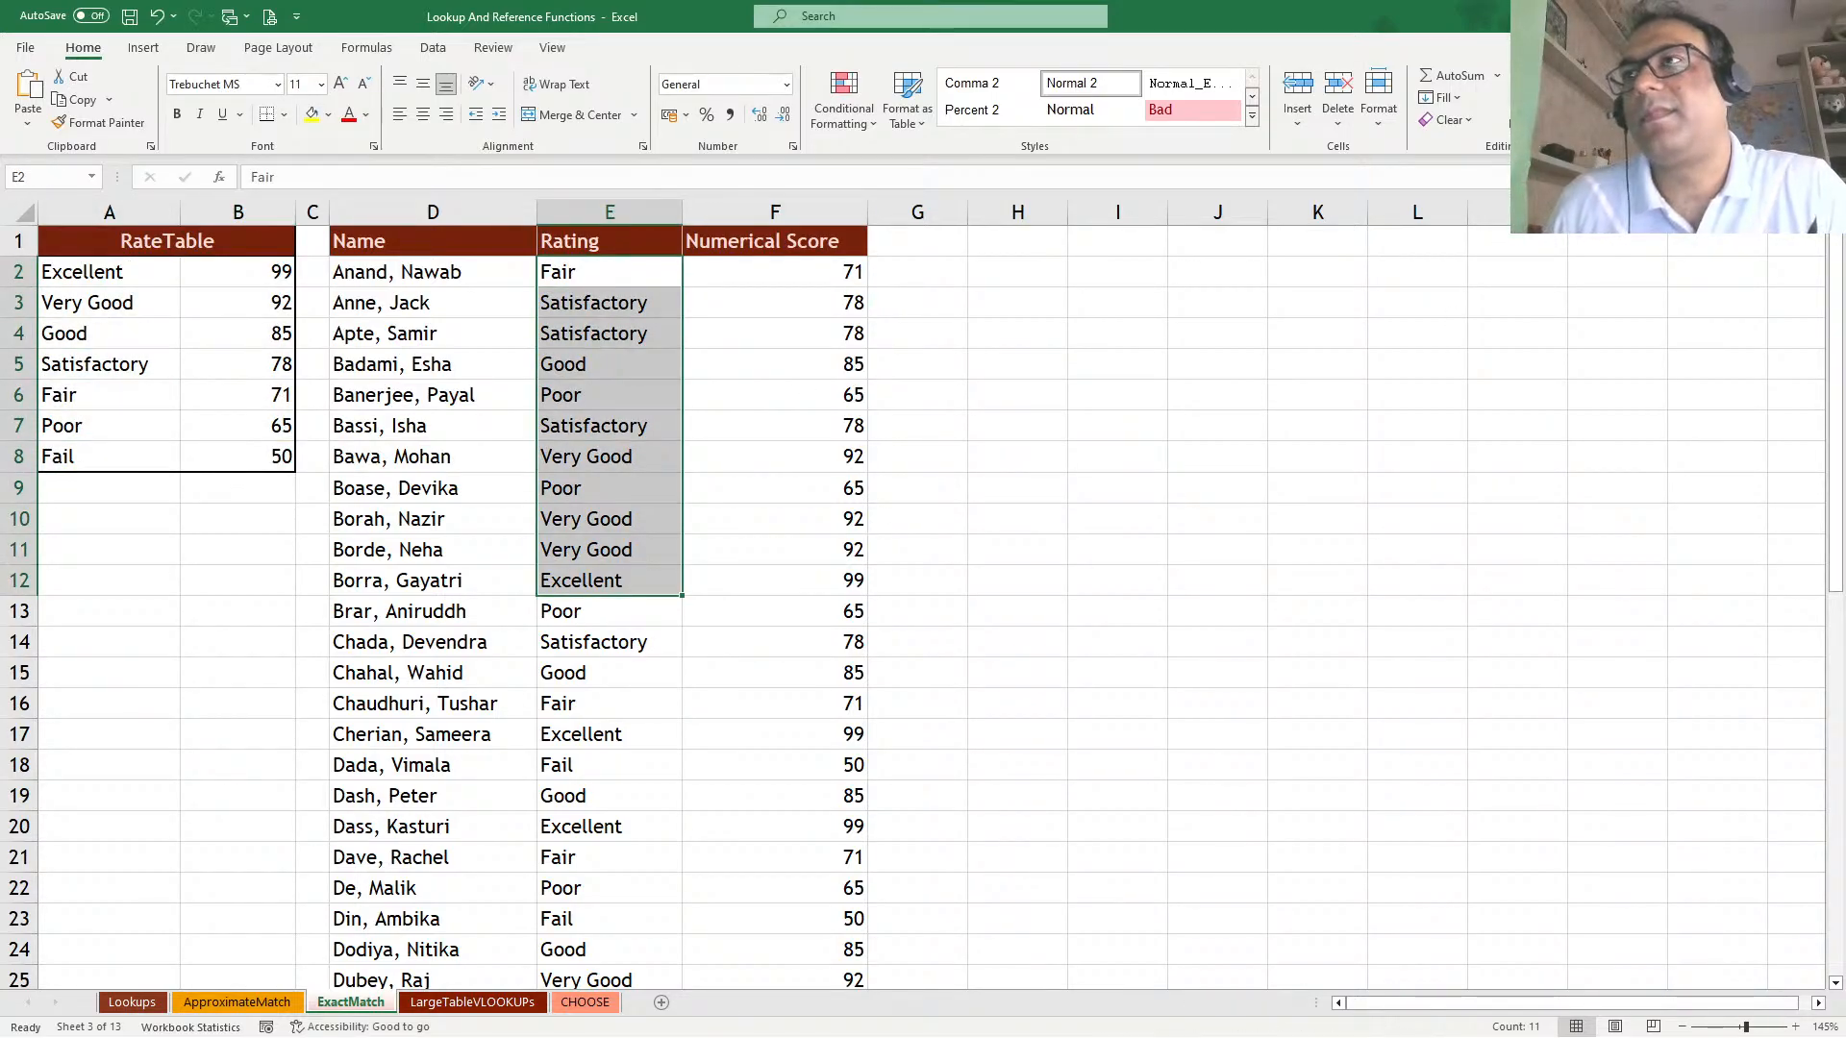
click(739, 457)
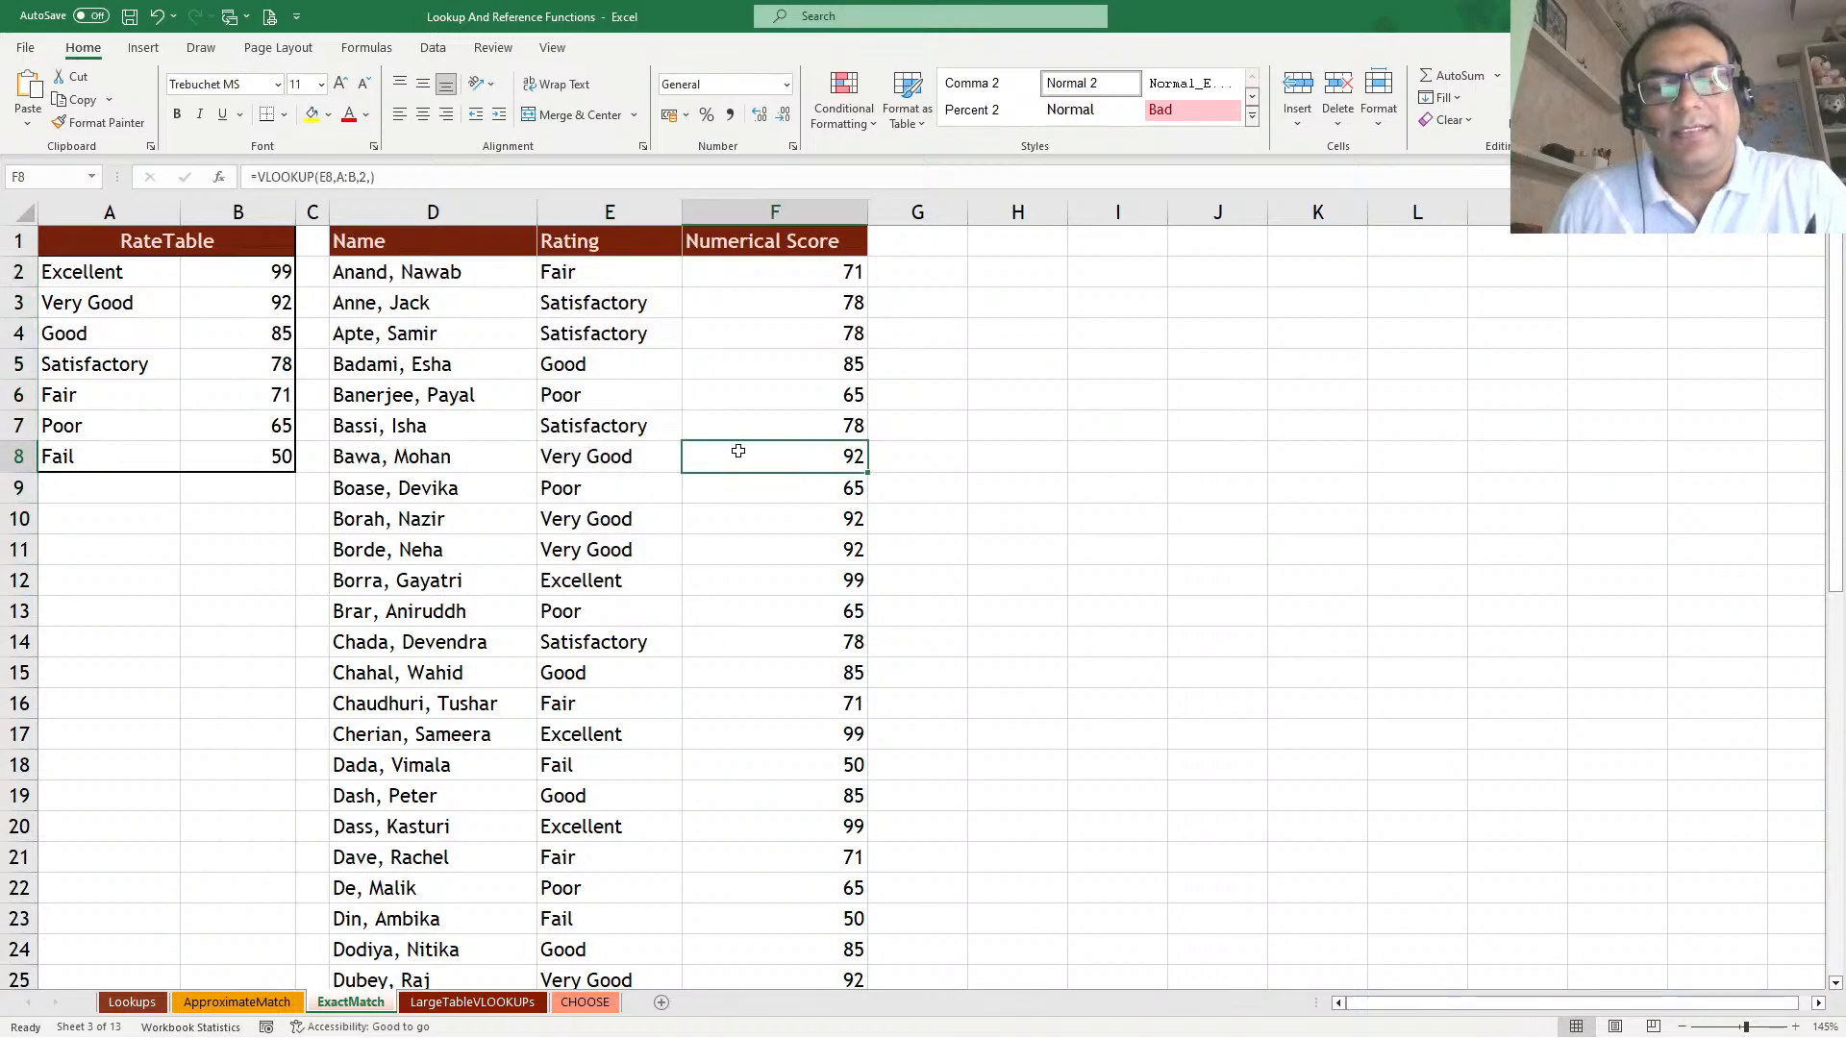
double_click(769, 274)
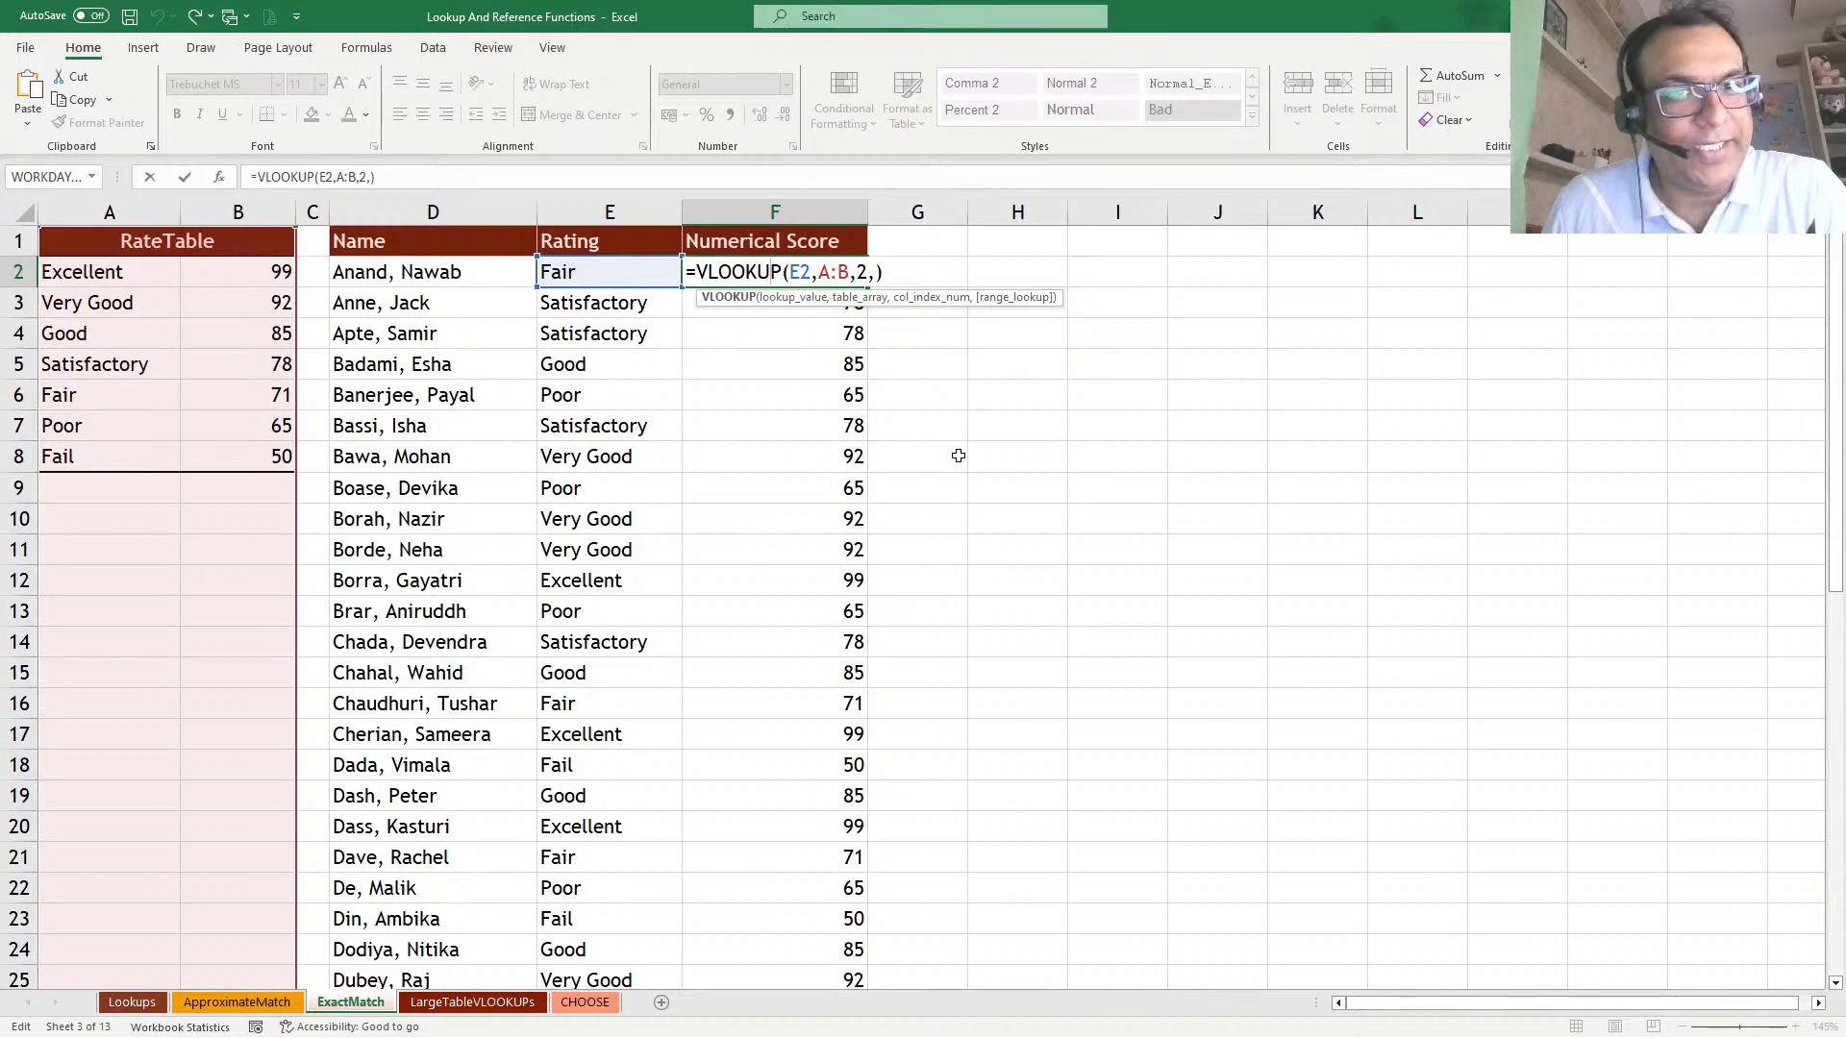
click(776, 407)
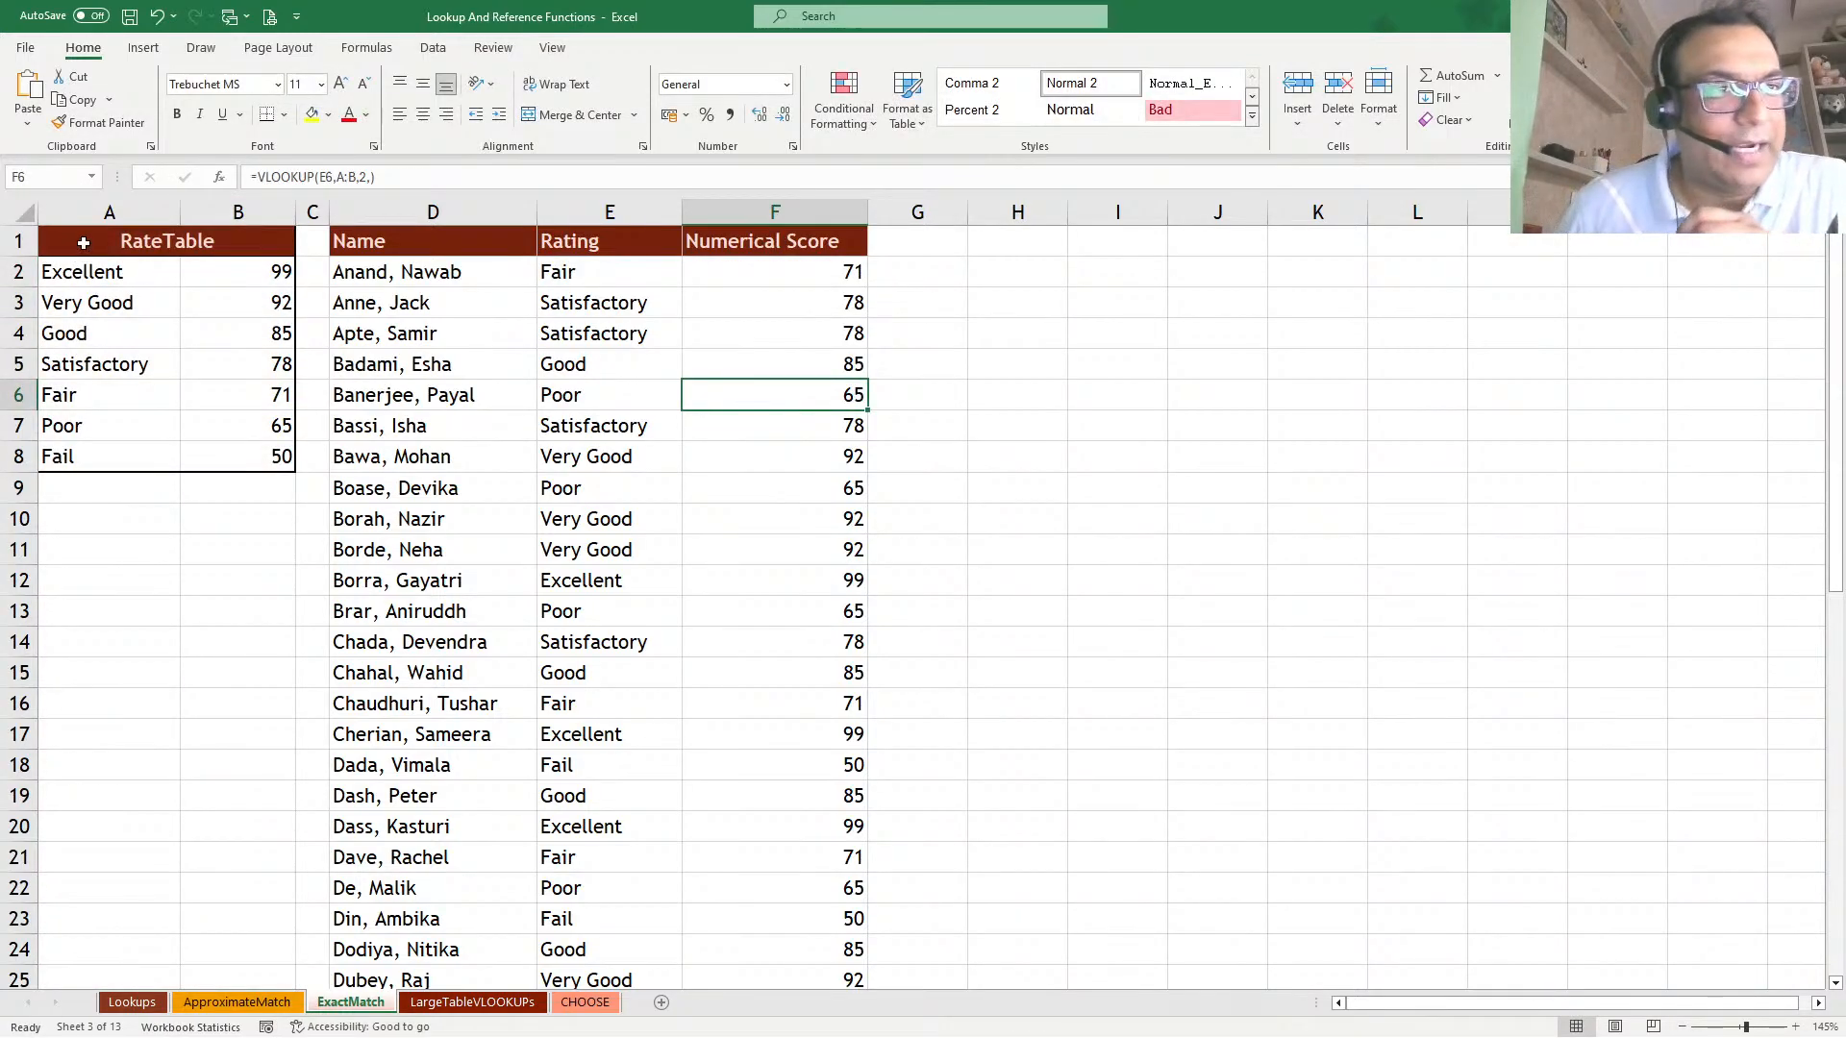
Define the RateTable range A1:B8 as a named range called Rate_Table
drag(84, 242, 154, 458)
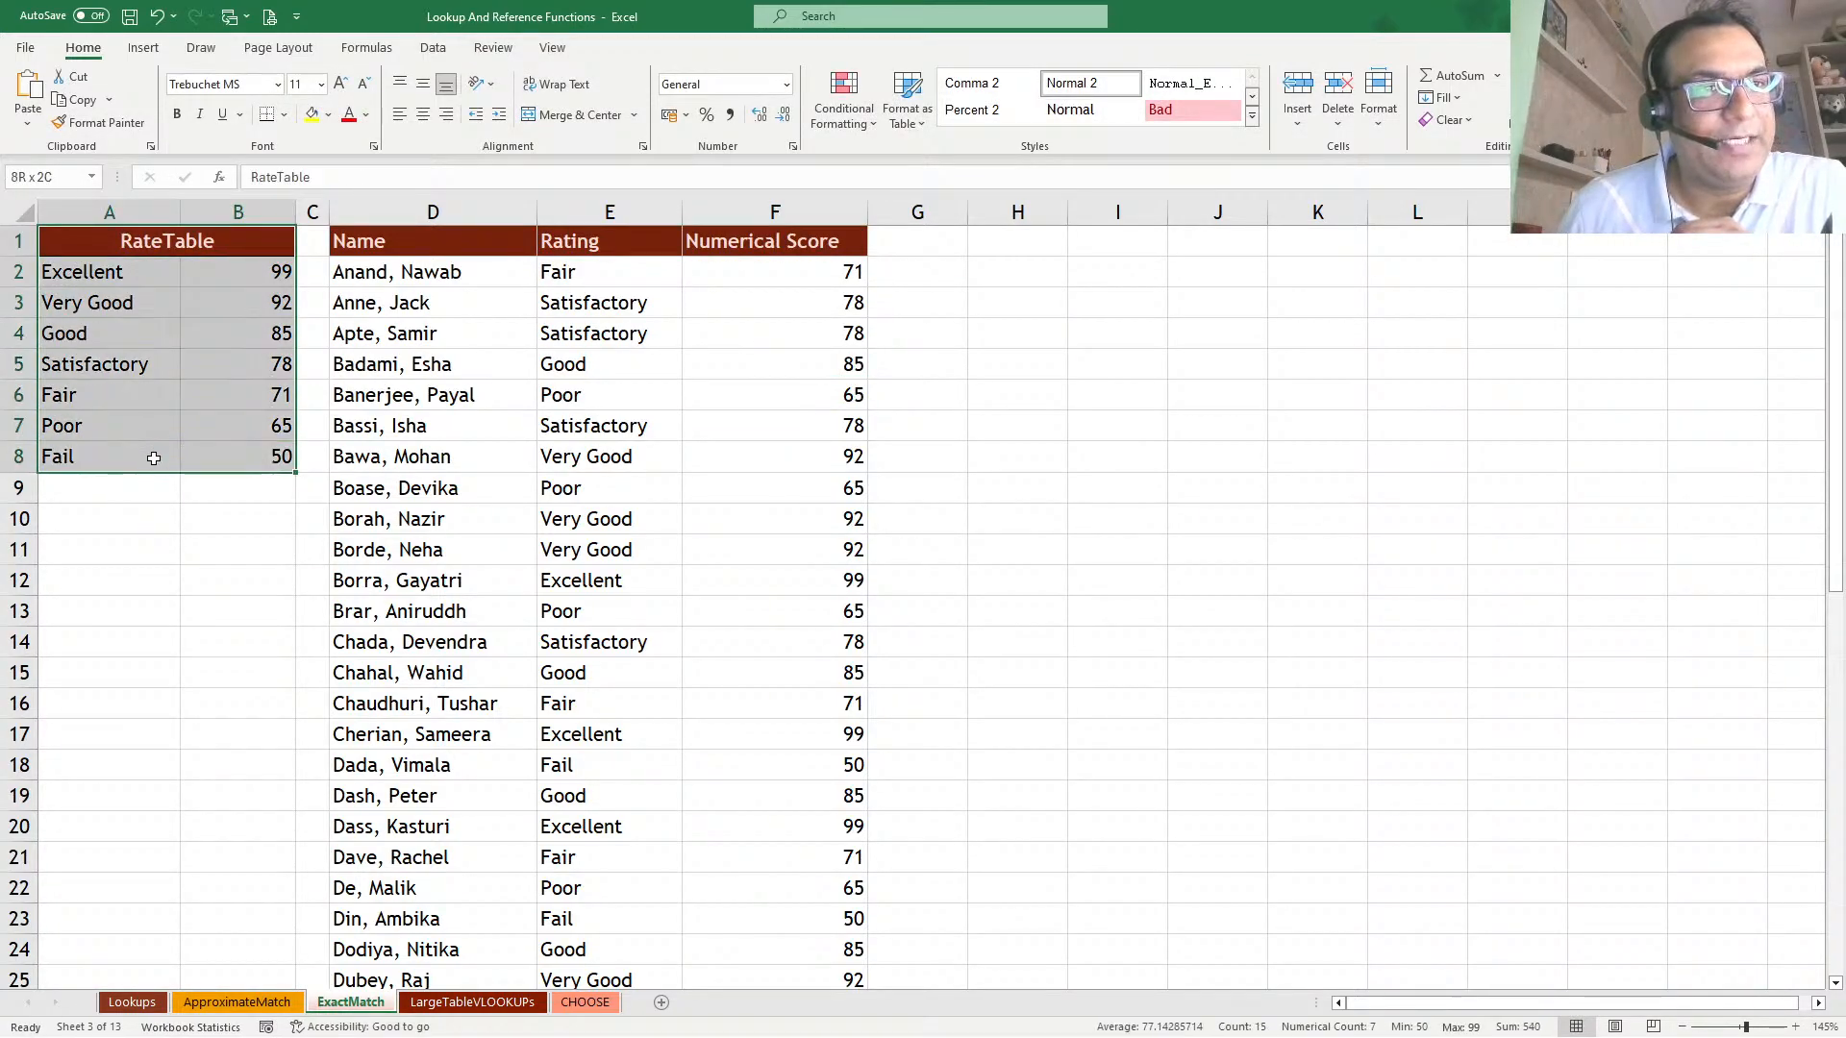
click(53, 177)
text(Rate_Table)
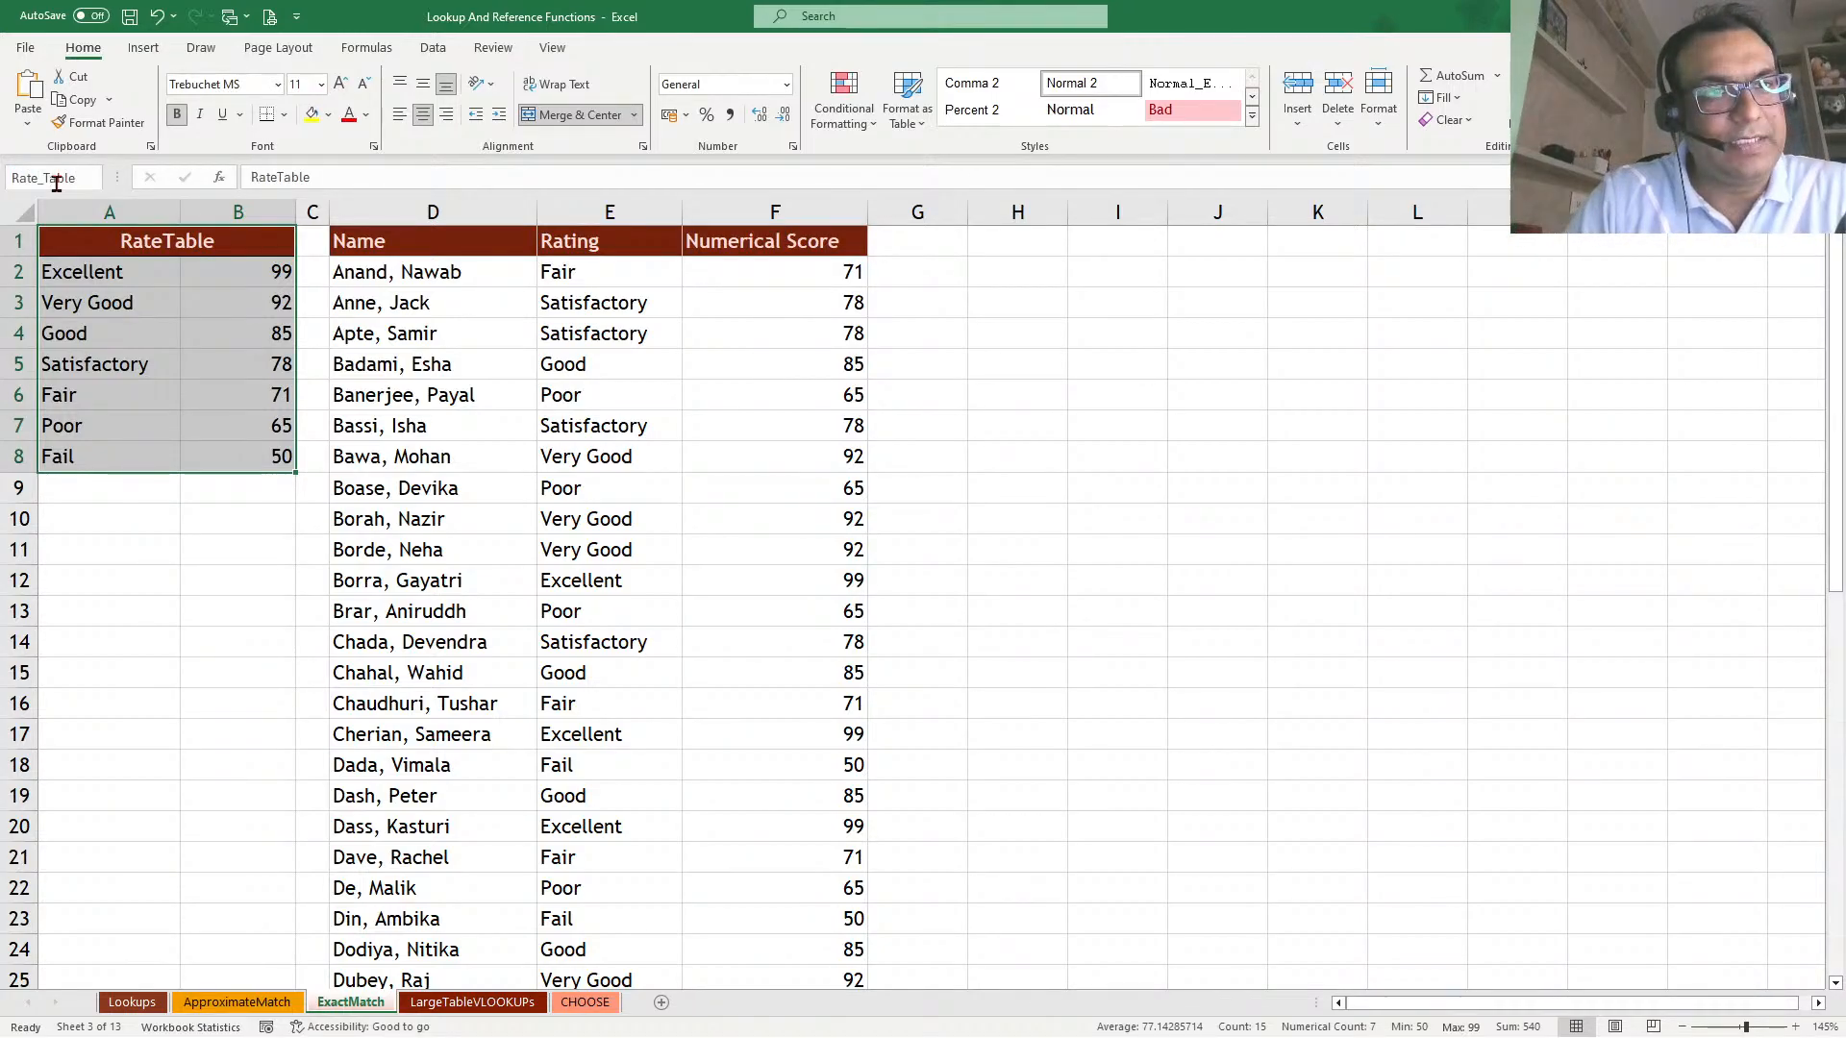
key(Return)
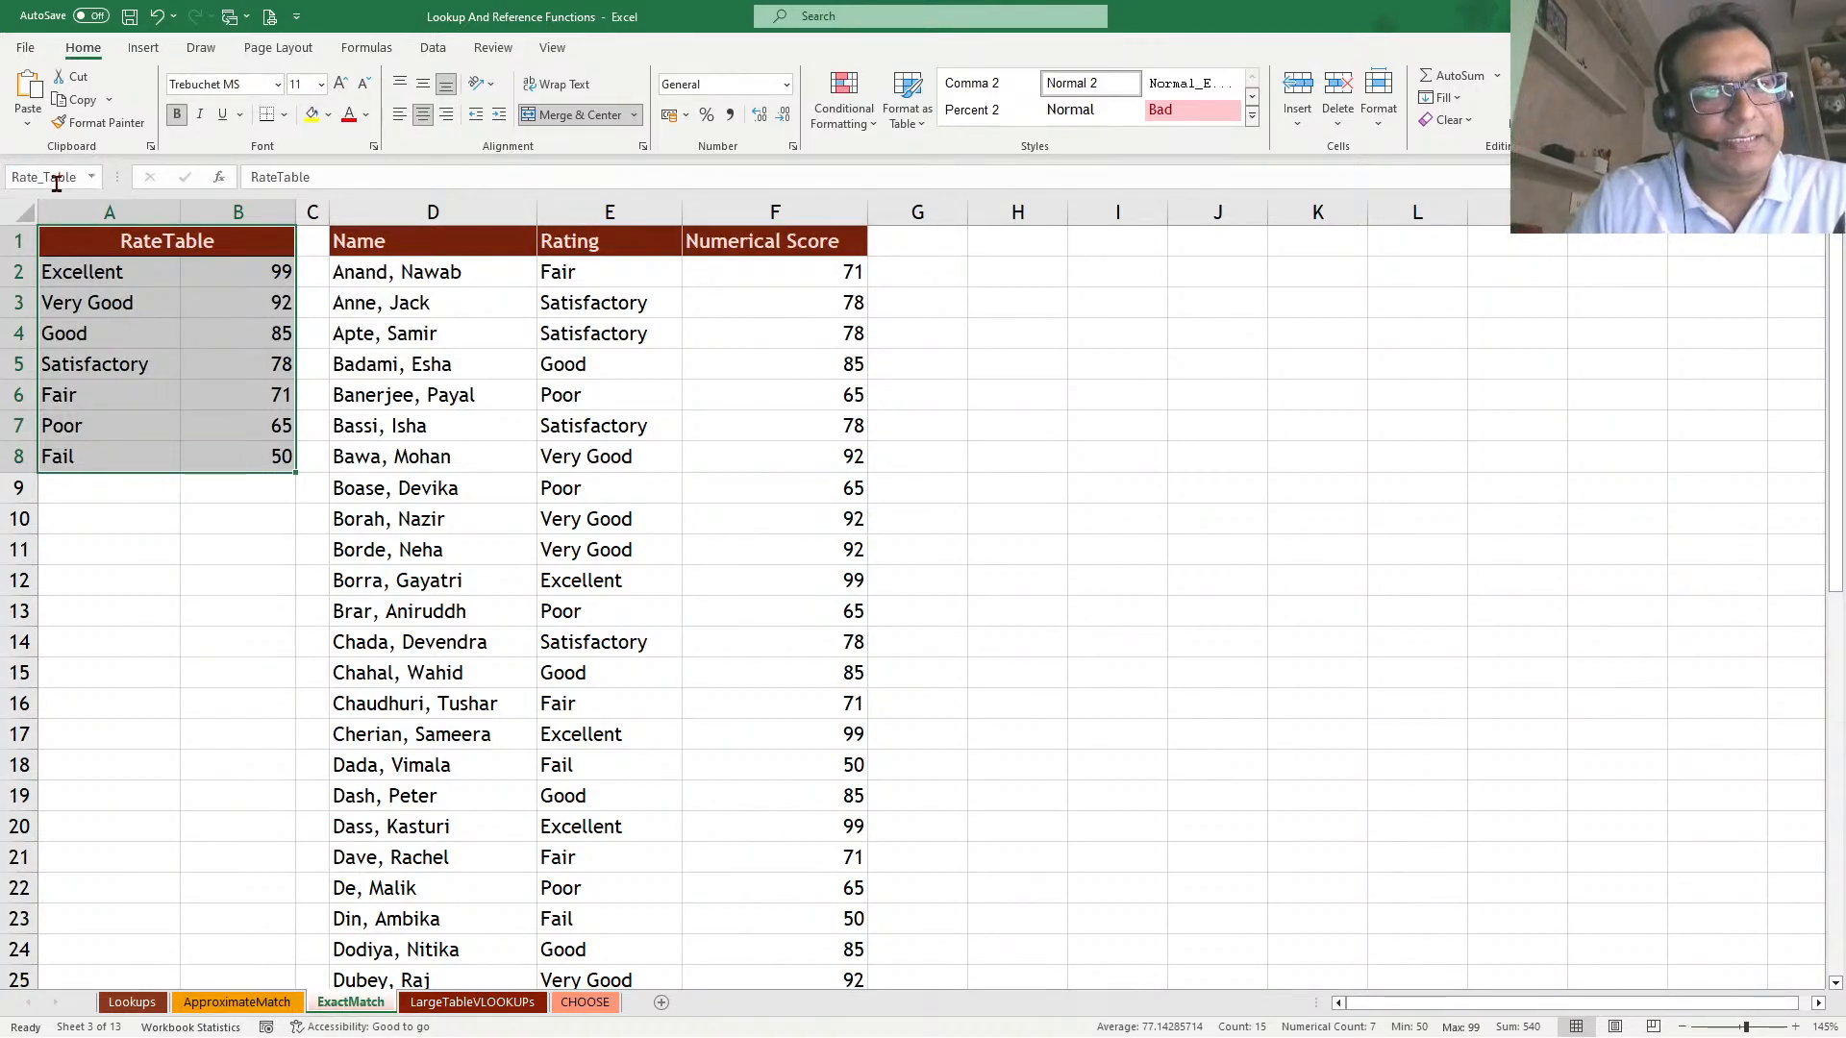
Clear all the existing formulas in the Numerical Score column from F2 down
click(754, 456)
click(746, 266)
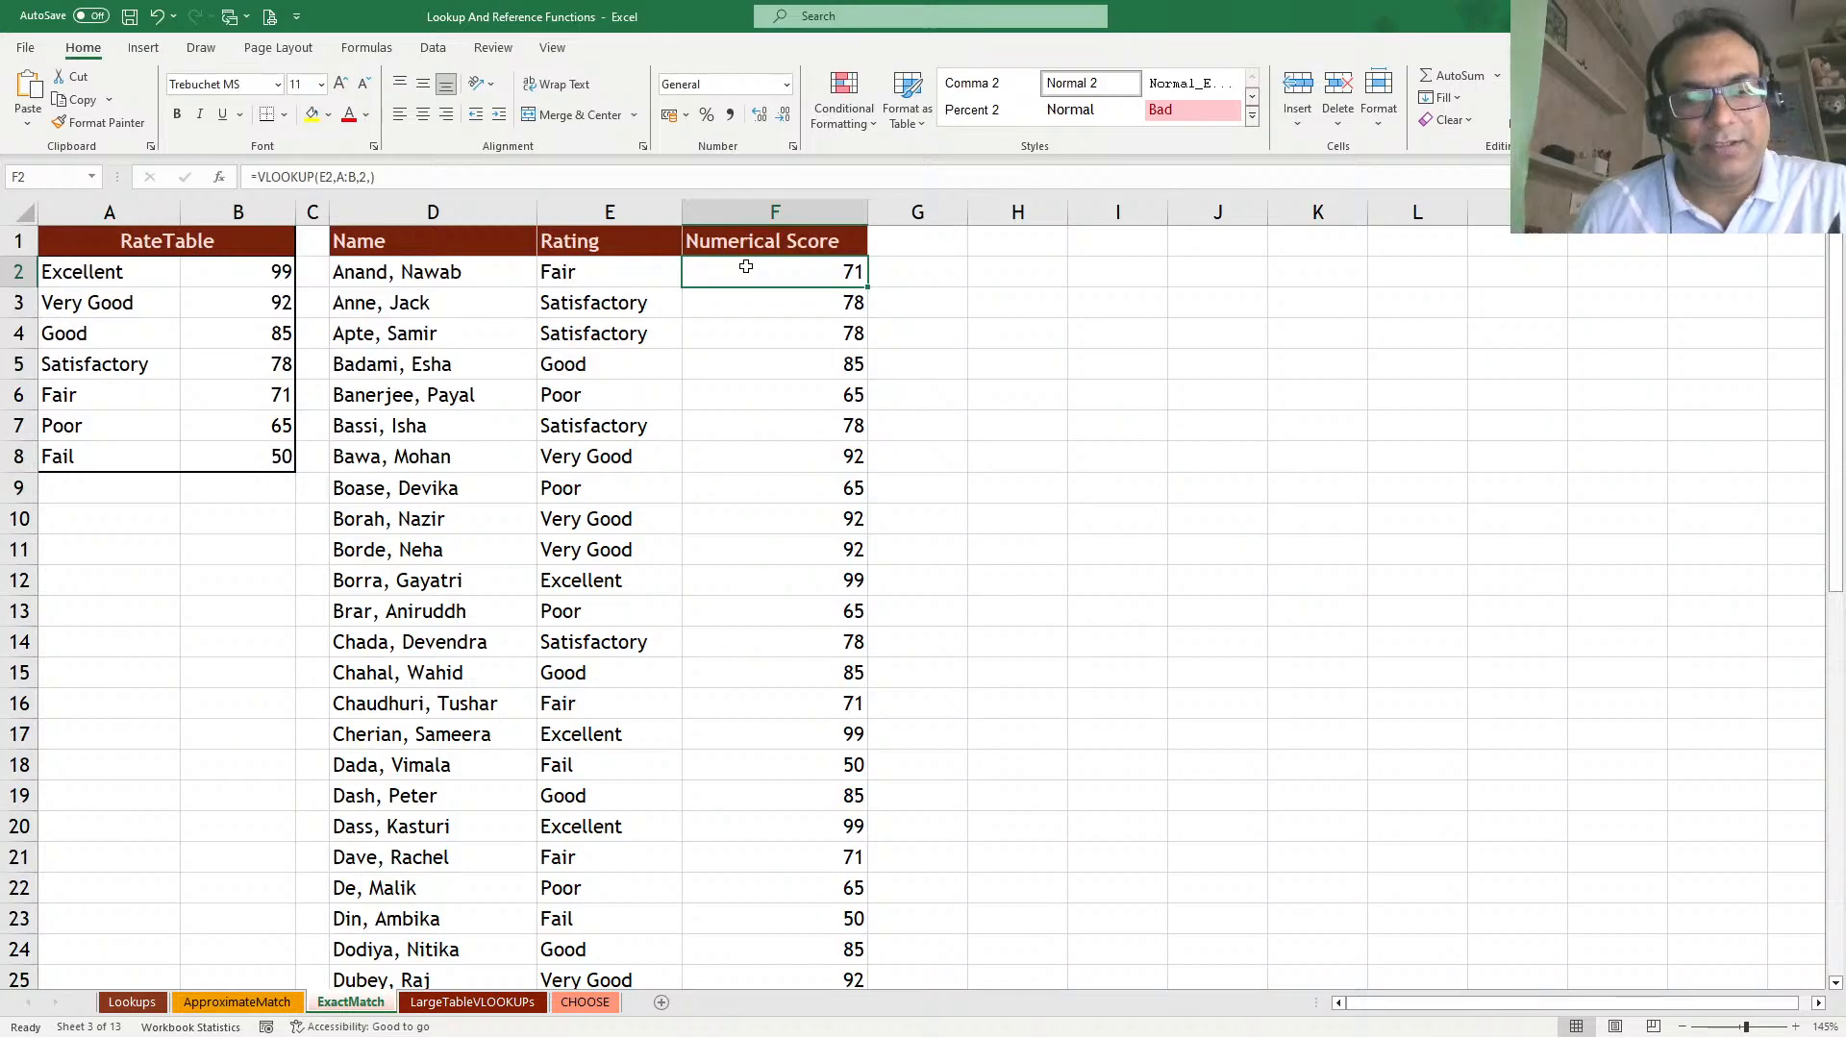
key(ctrl+shift+Down)
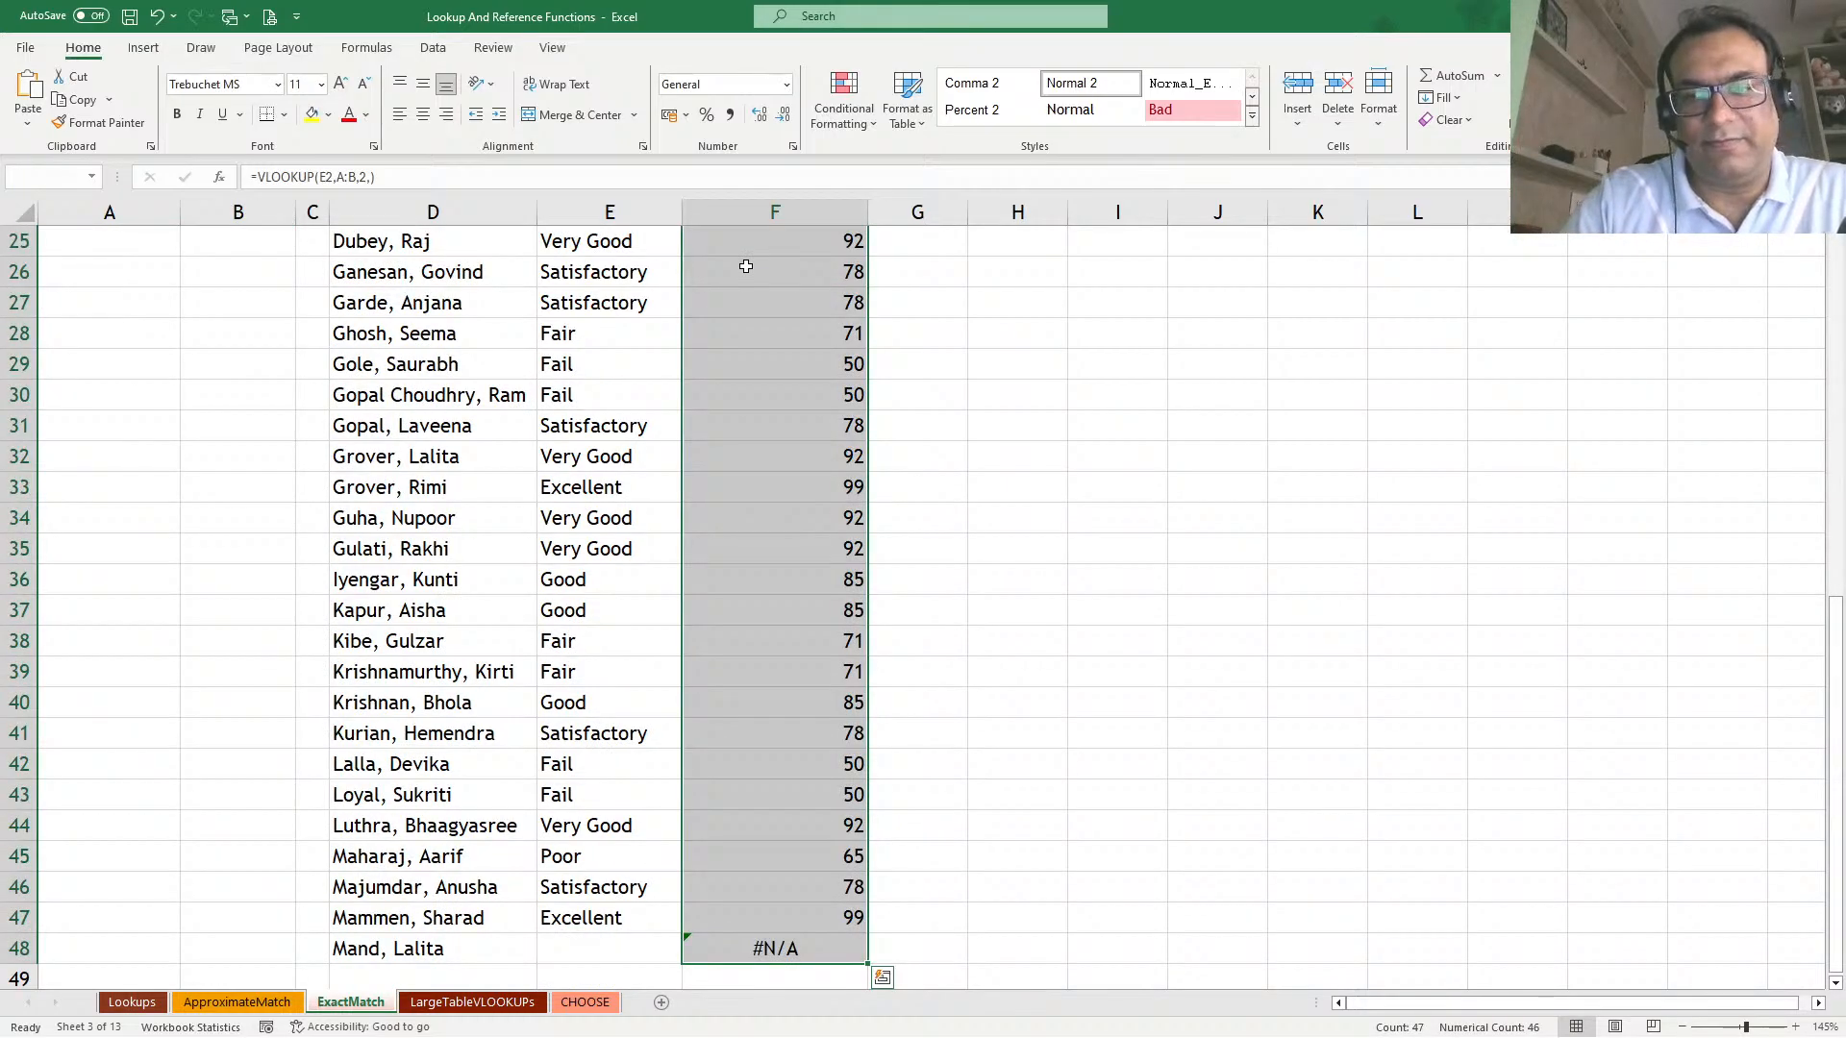
key(Delete)
Enter =VLOOKUP(E2,Rate_Table,2,) in F2 and fill it down the Numerical Score column
click(746, 266)
text(=vlo)
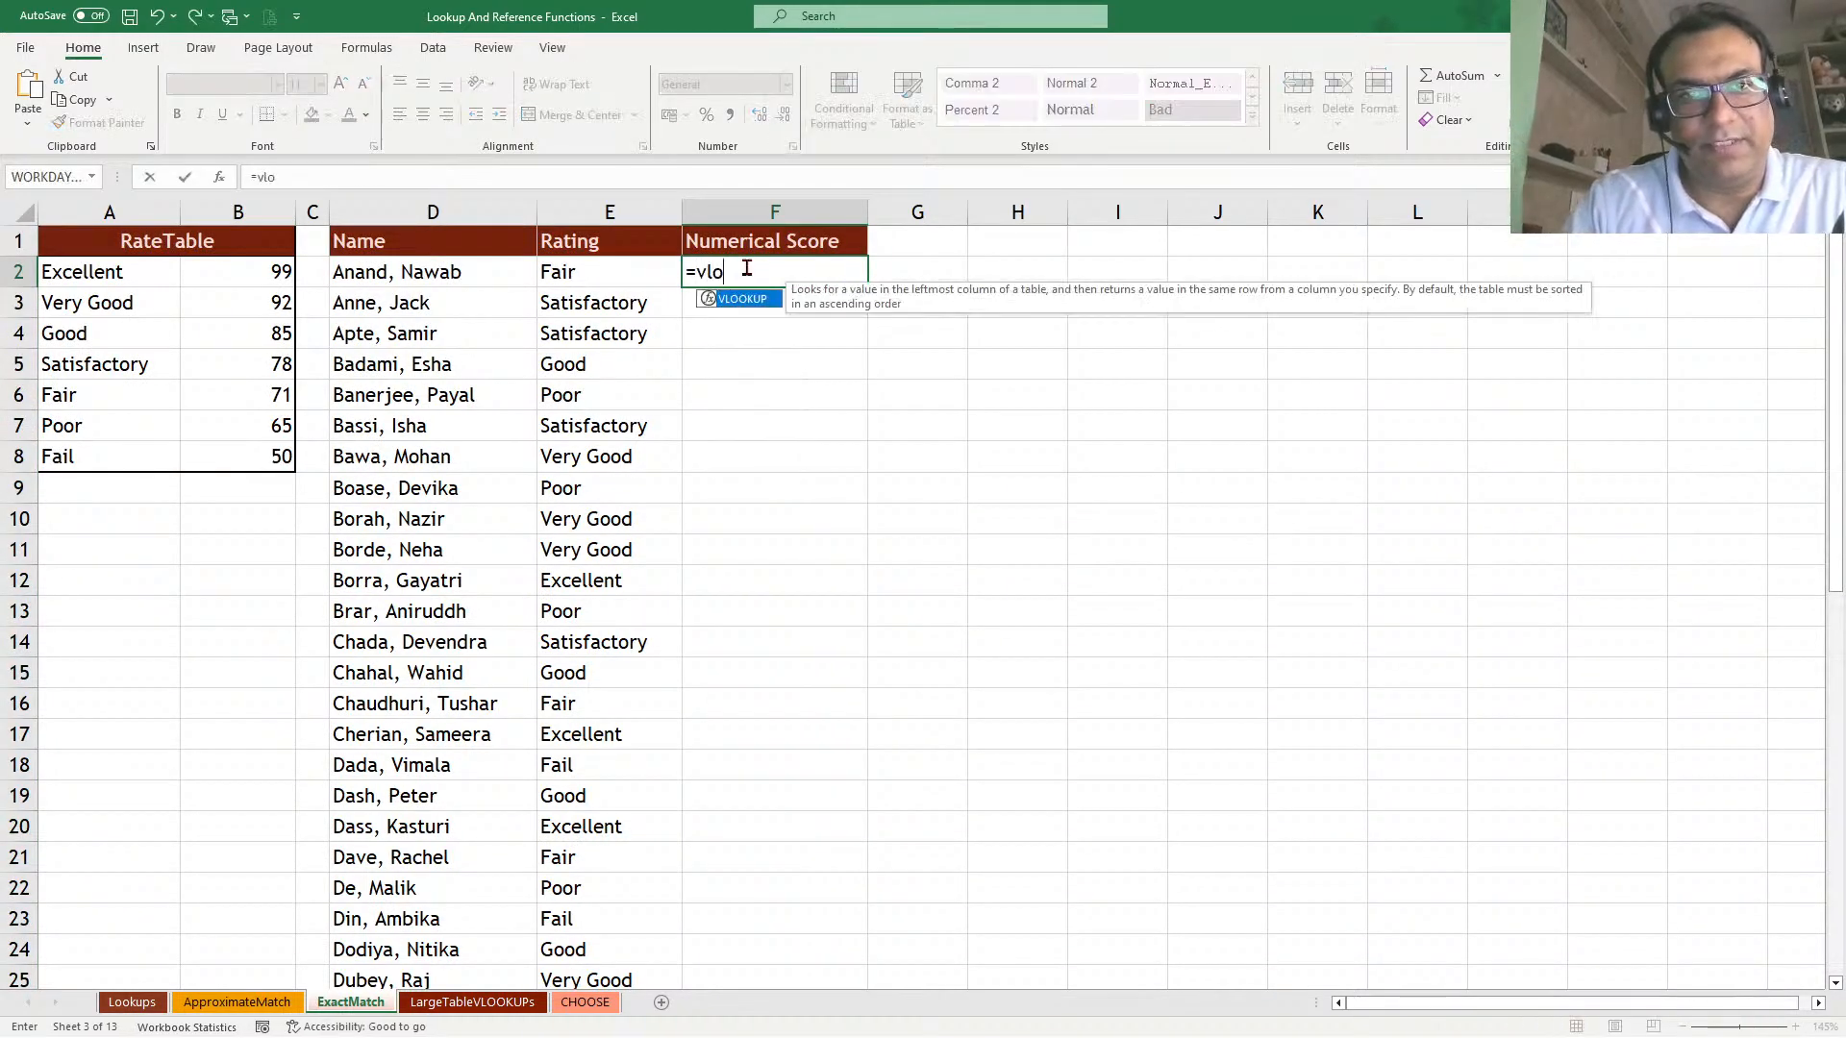
key(Tab)
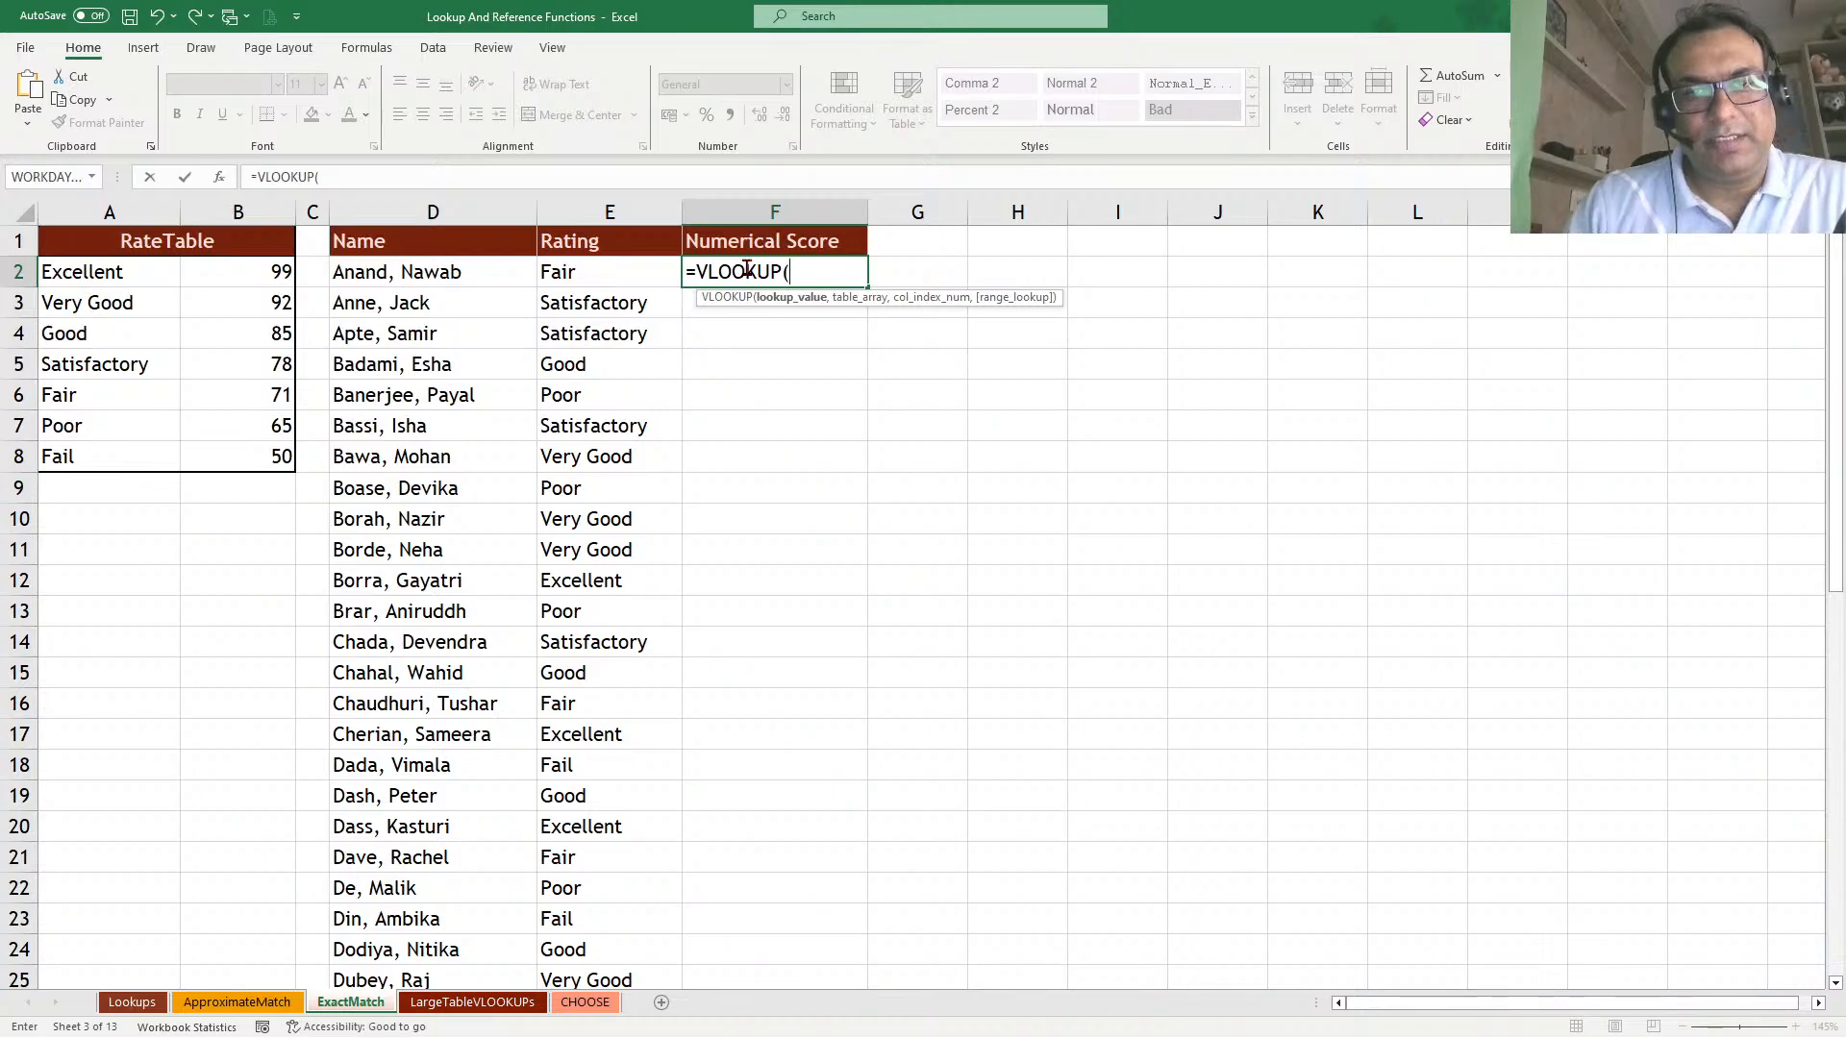
key(Left)
text(,rate)
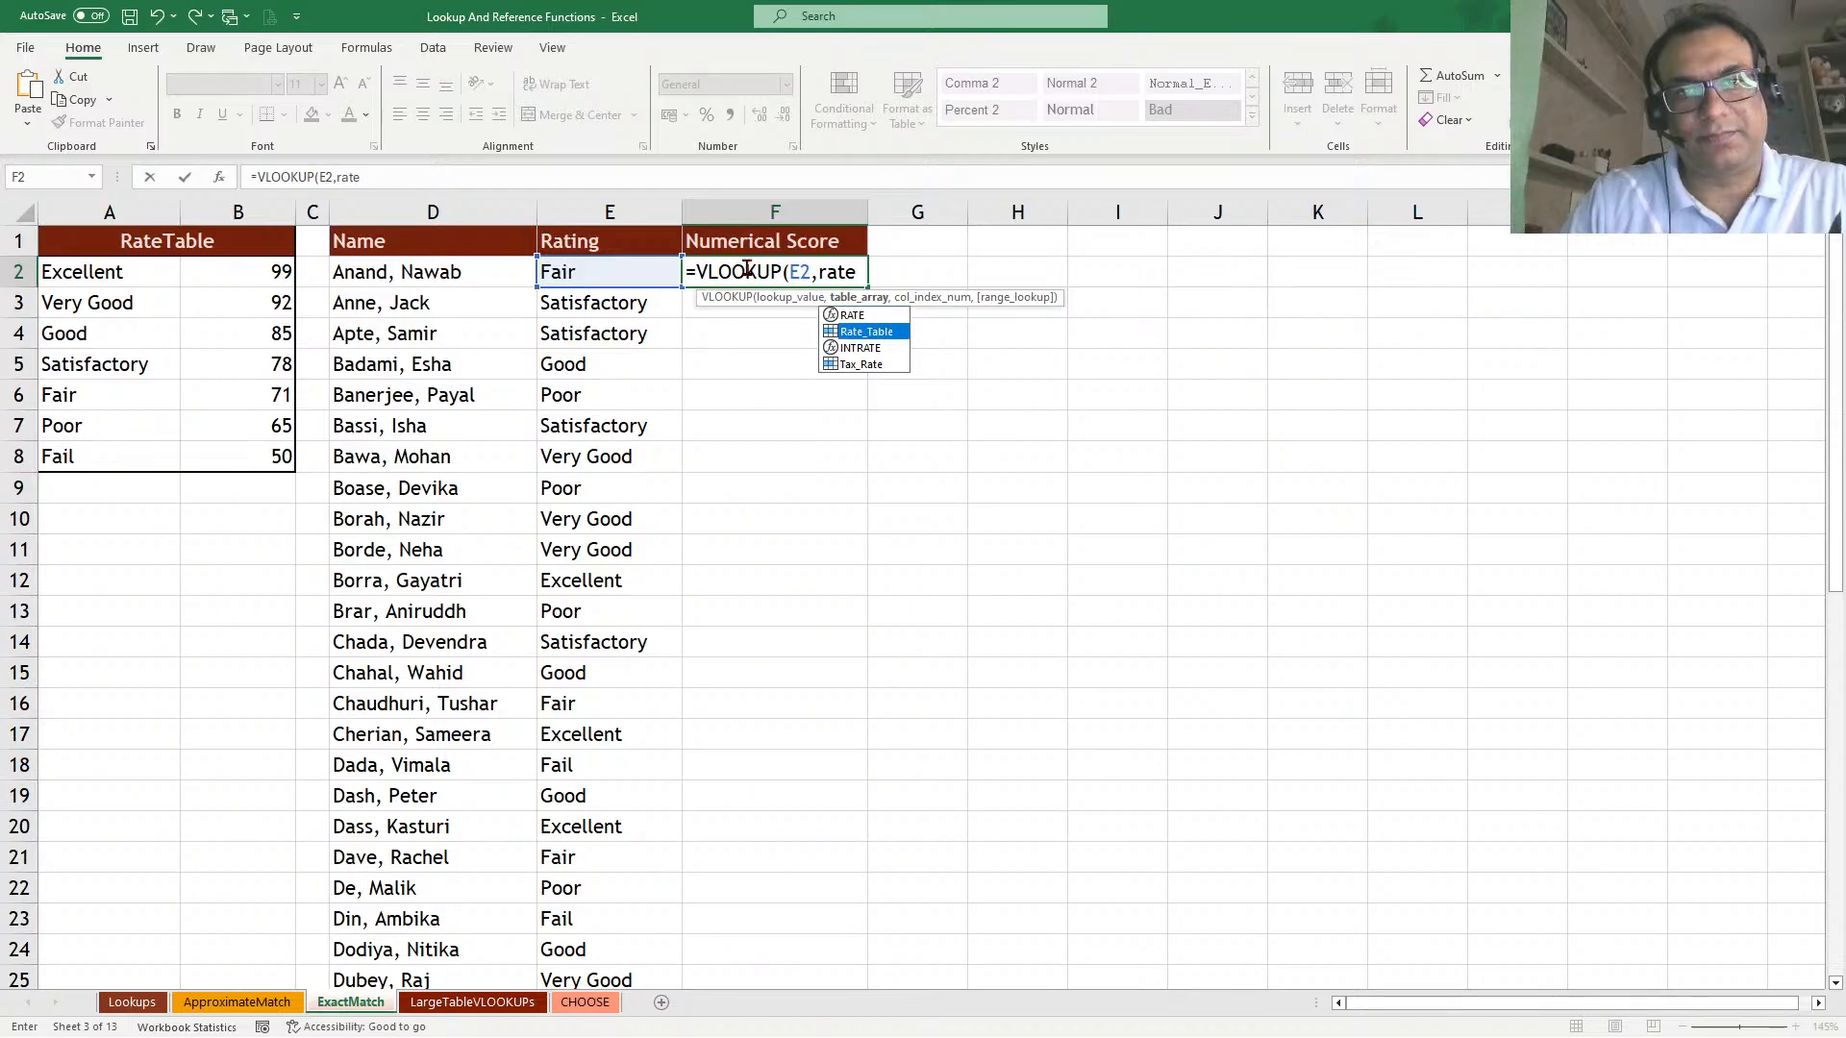
key(Tab)
text(,)
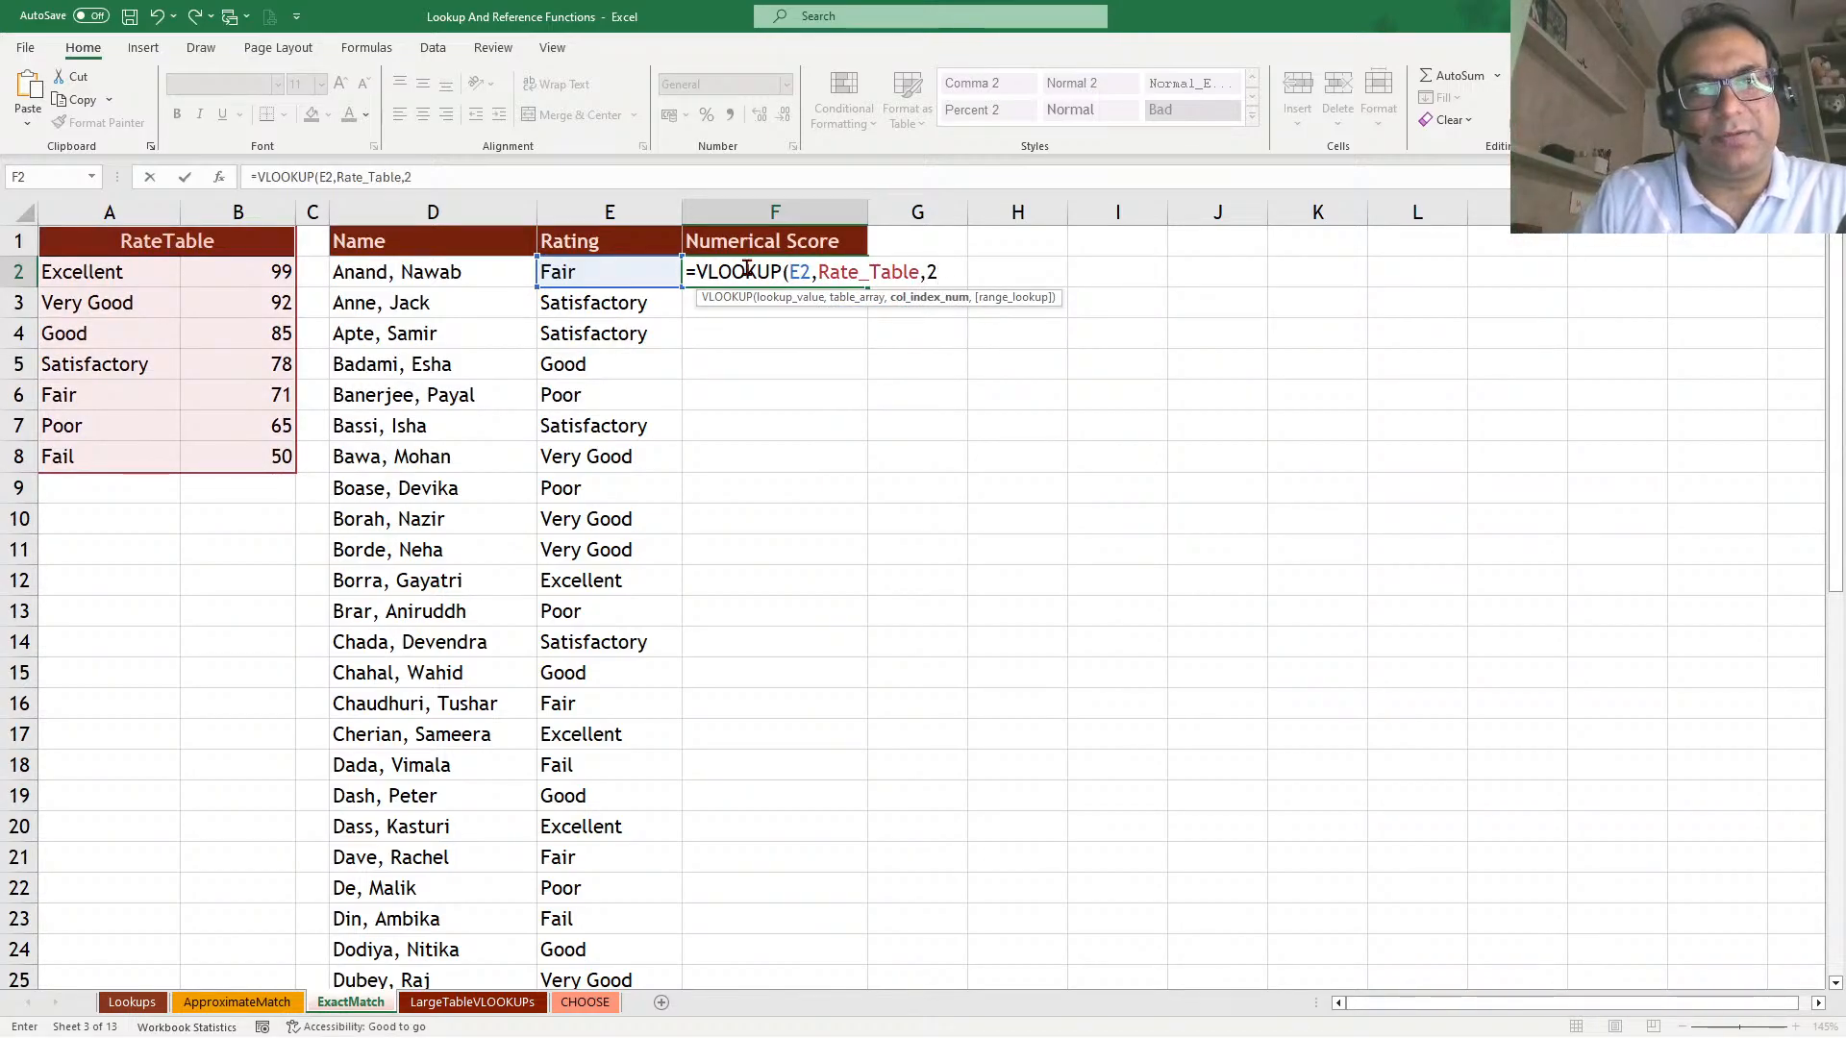
text(2,)
key(Return)
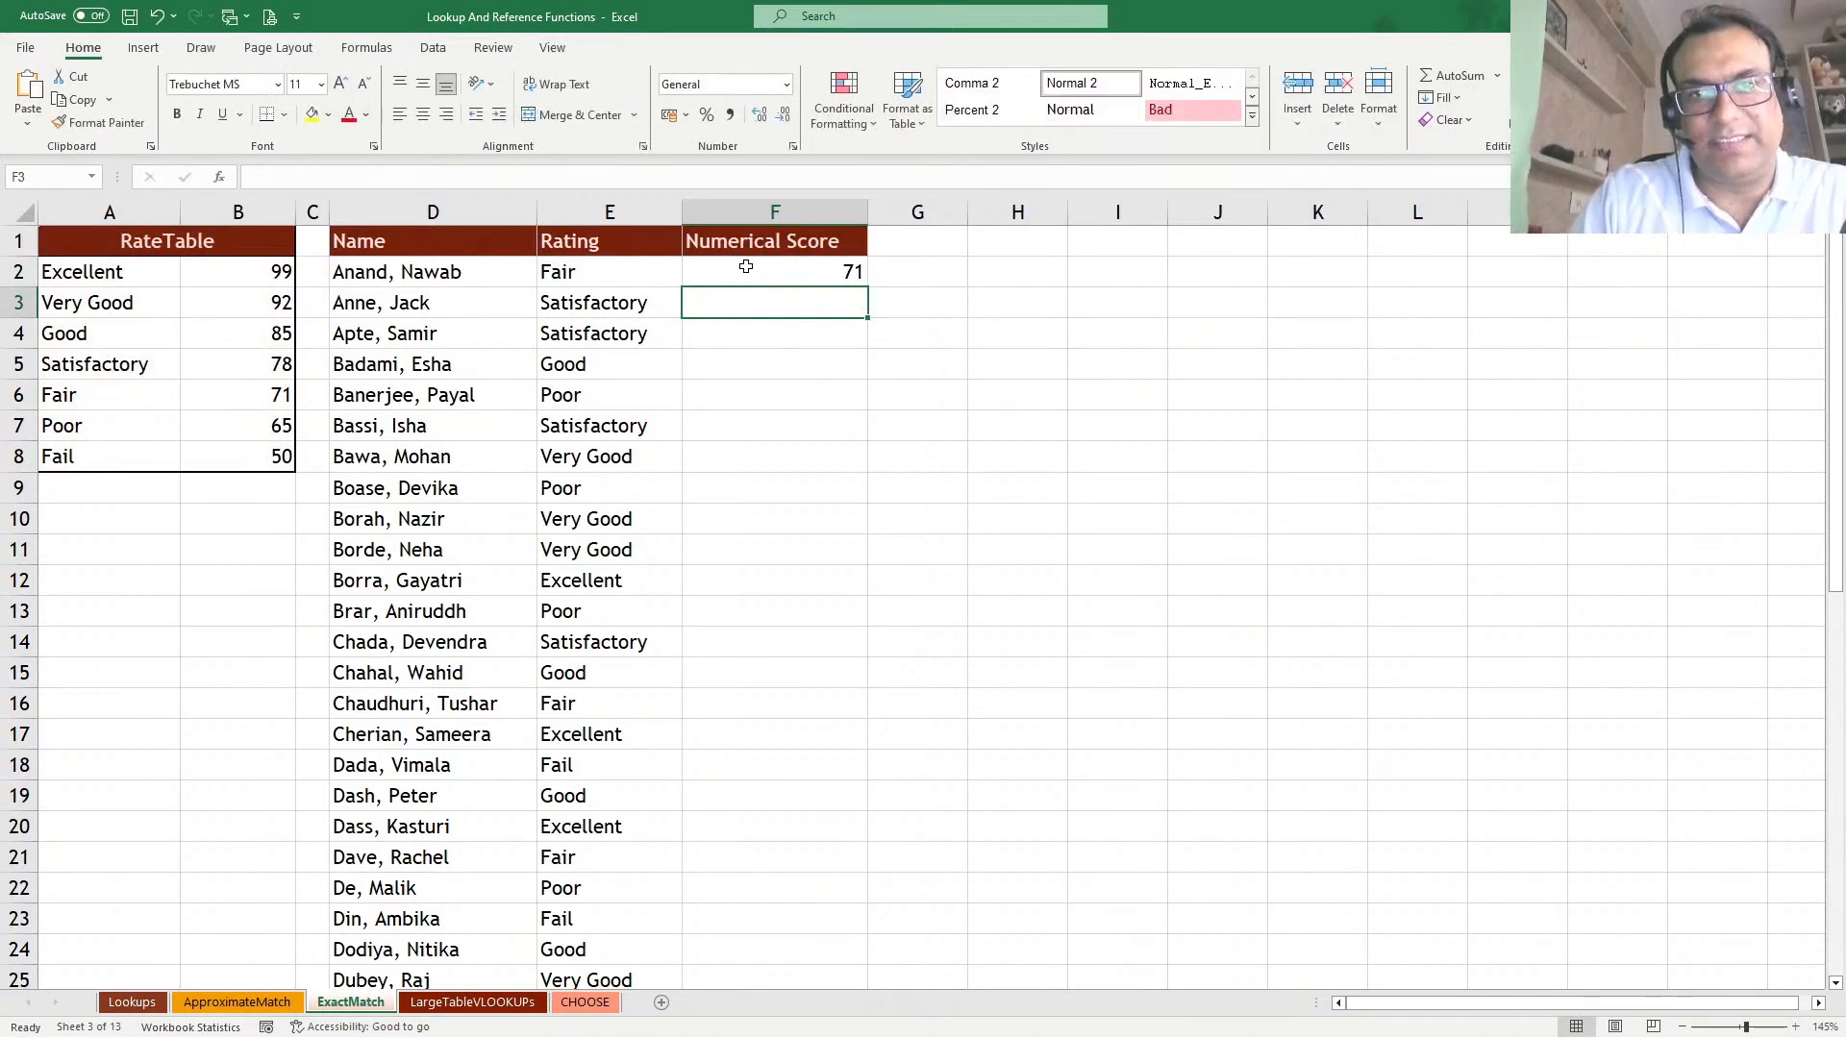
click(748, 267)
double_click(872, 286)
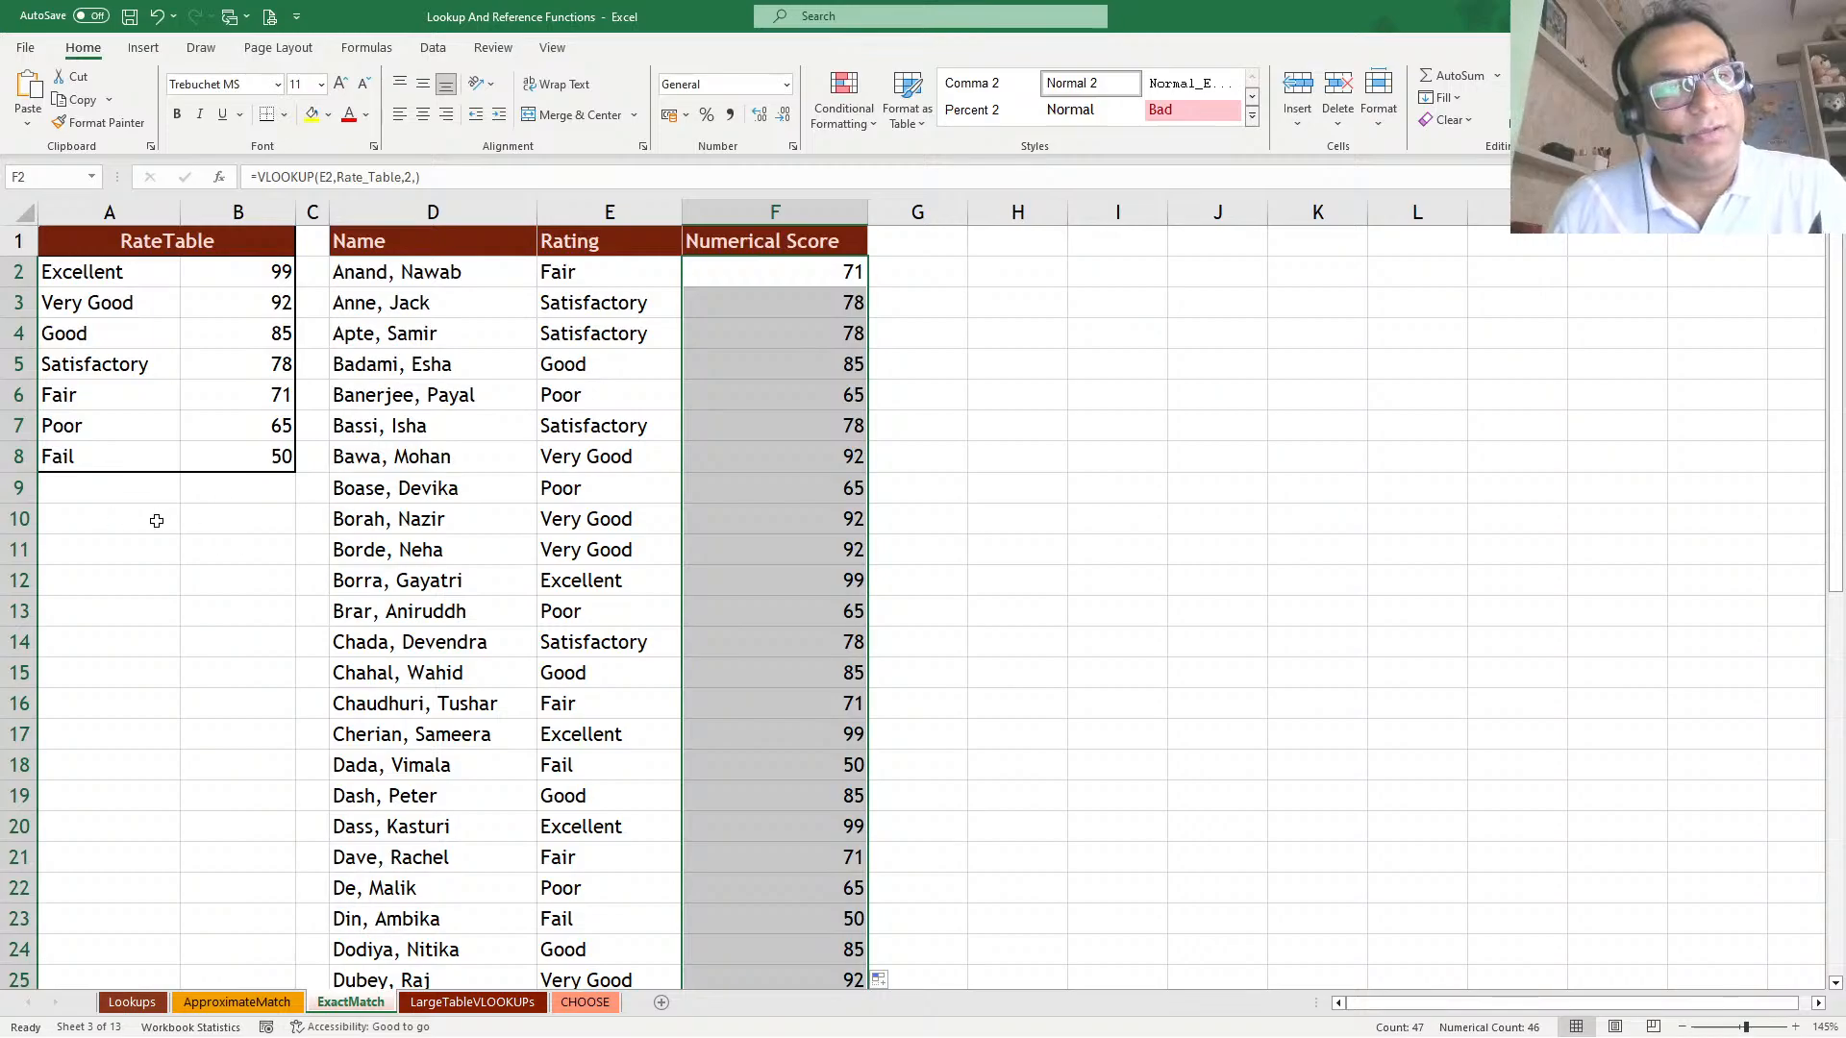
Inspect the named-range formula in F2 and the scores in the RateTable
double_click(762, 268)
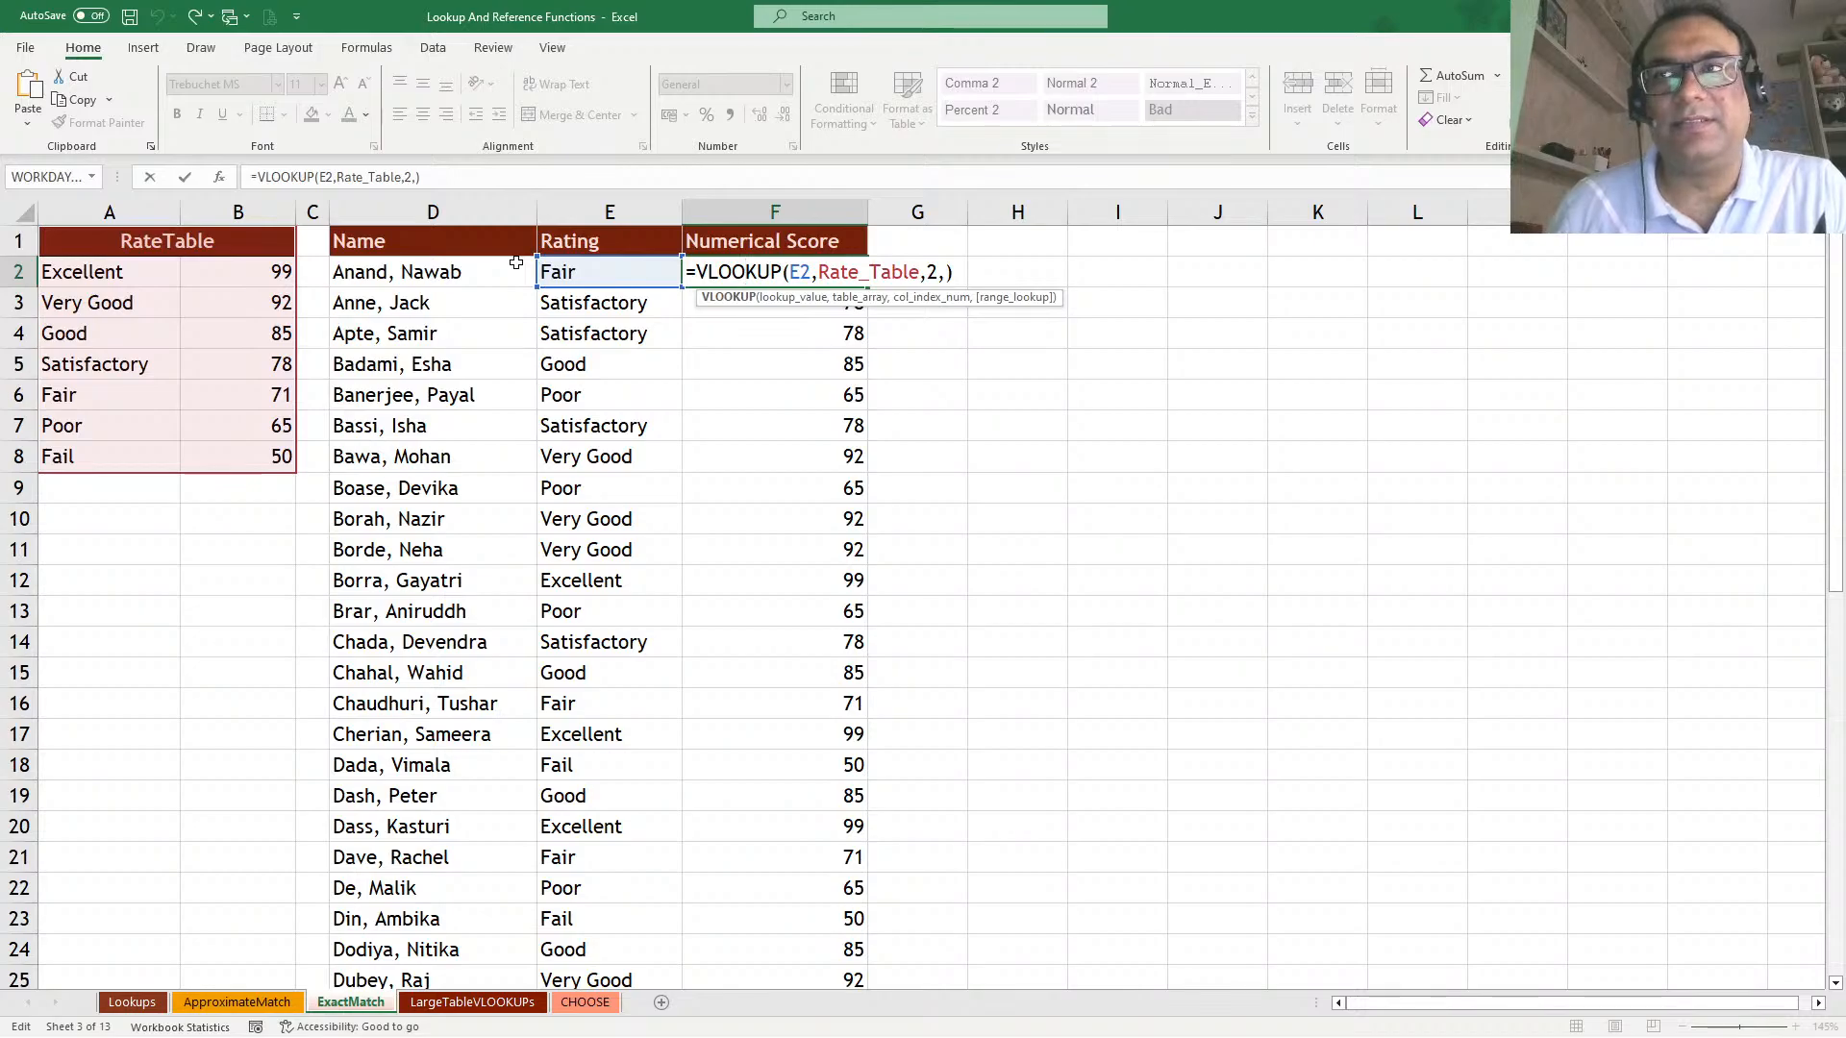
key(Escape)
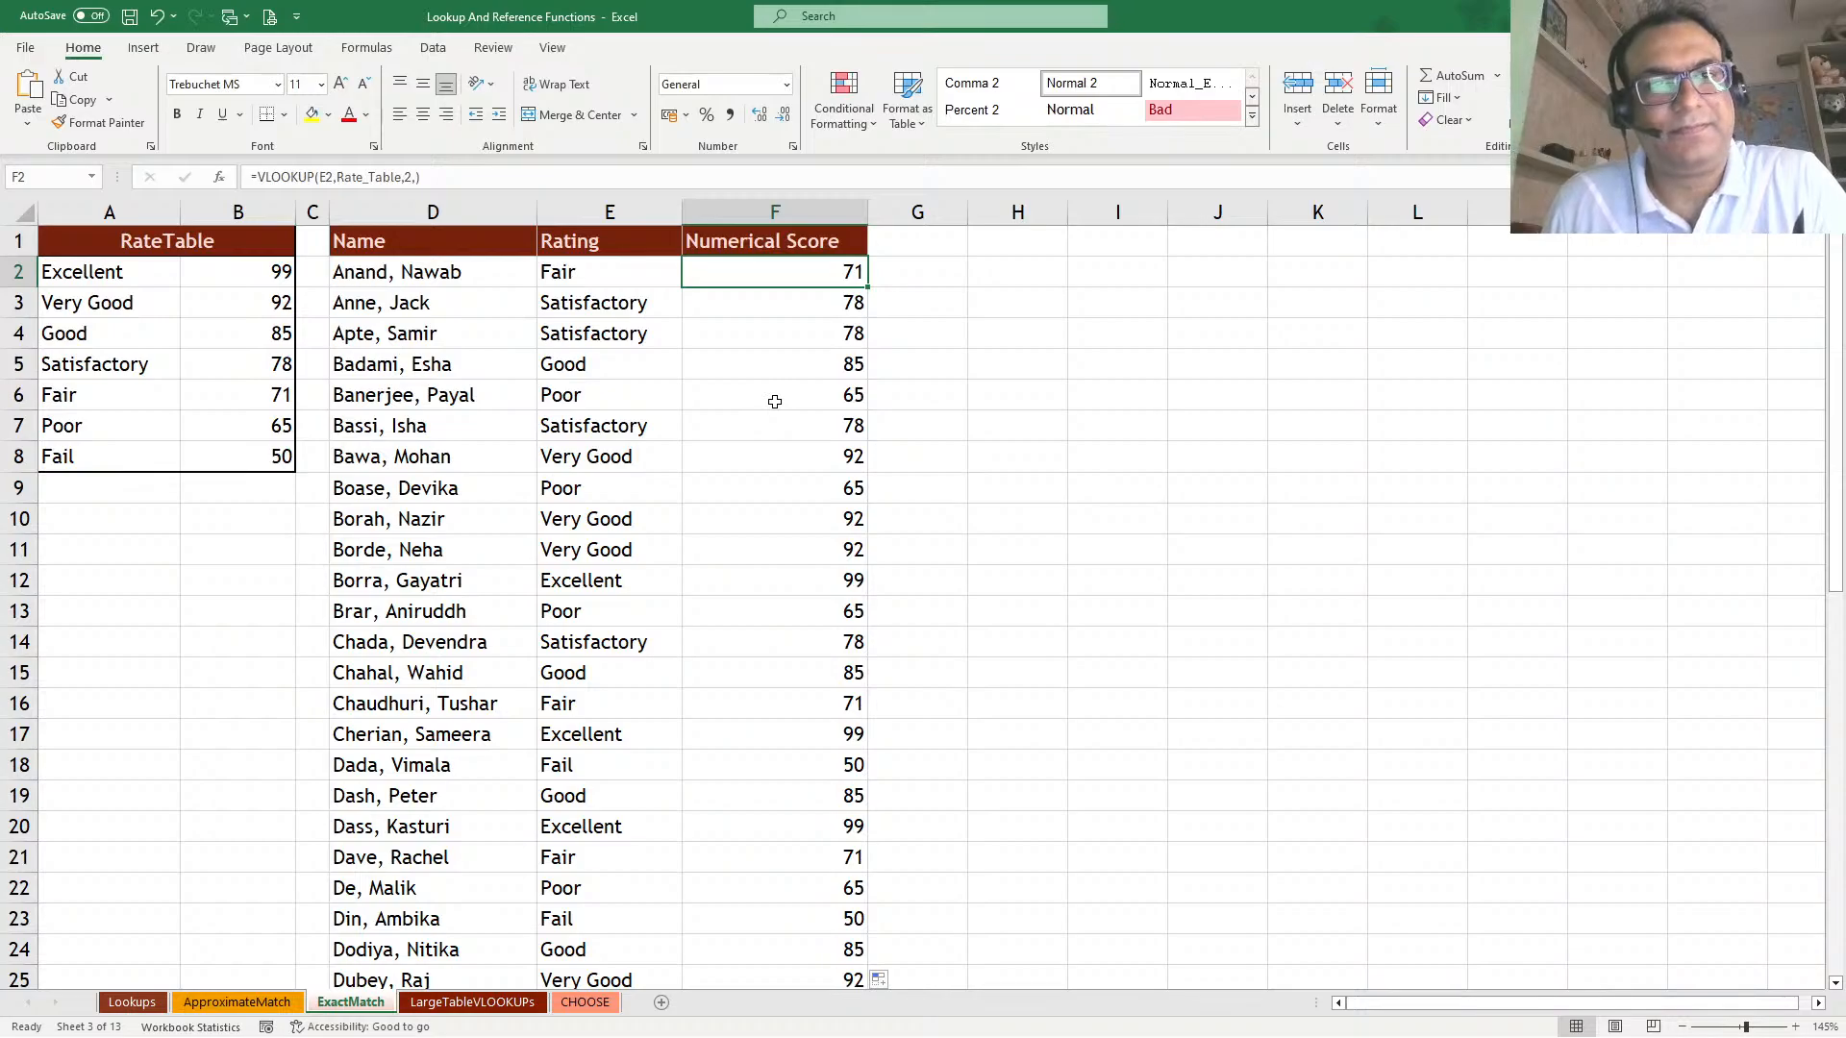
click(252, 277)
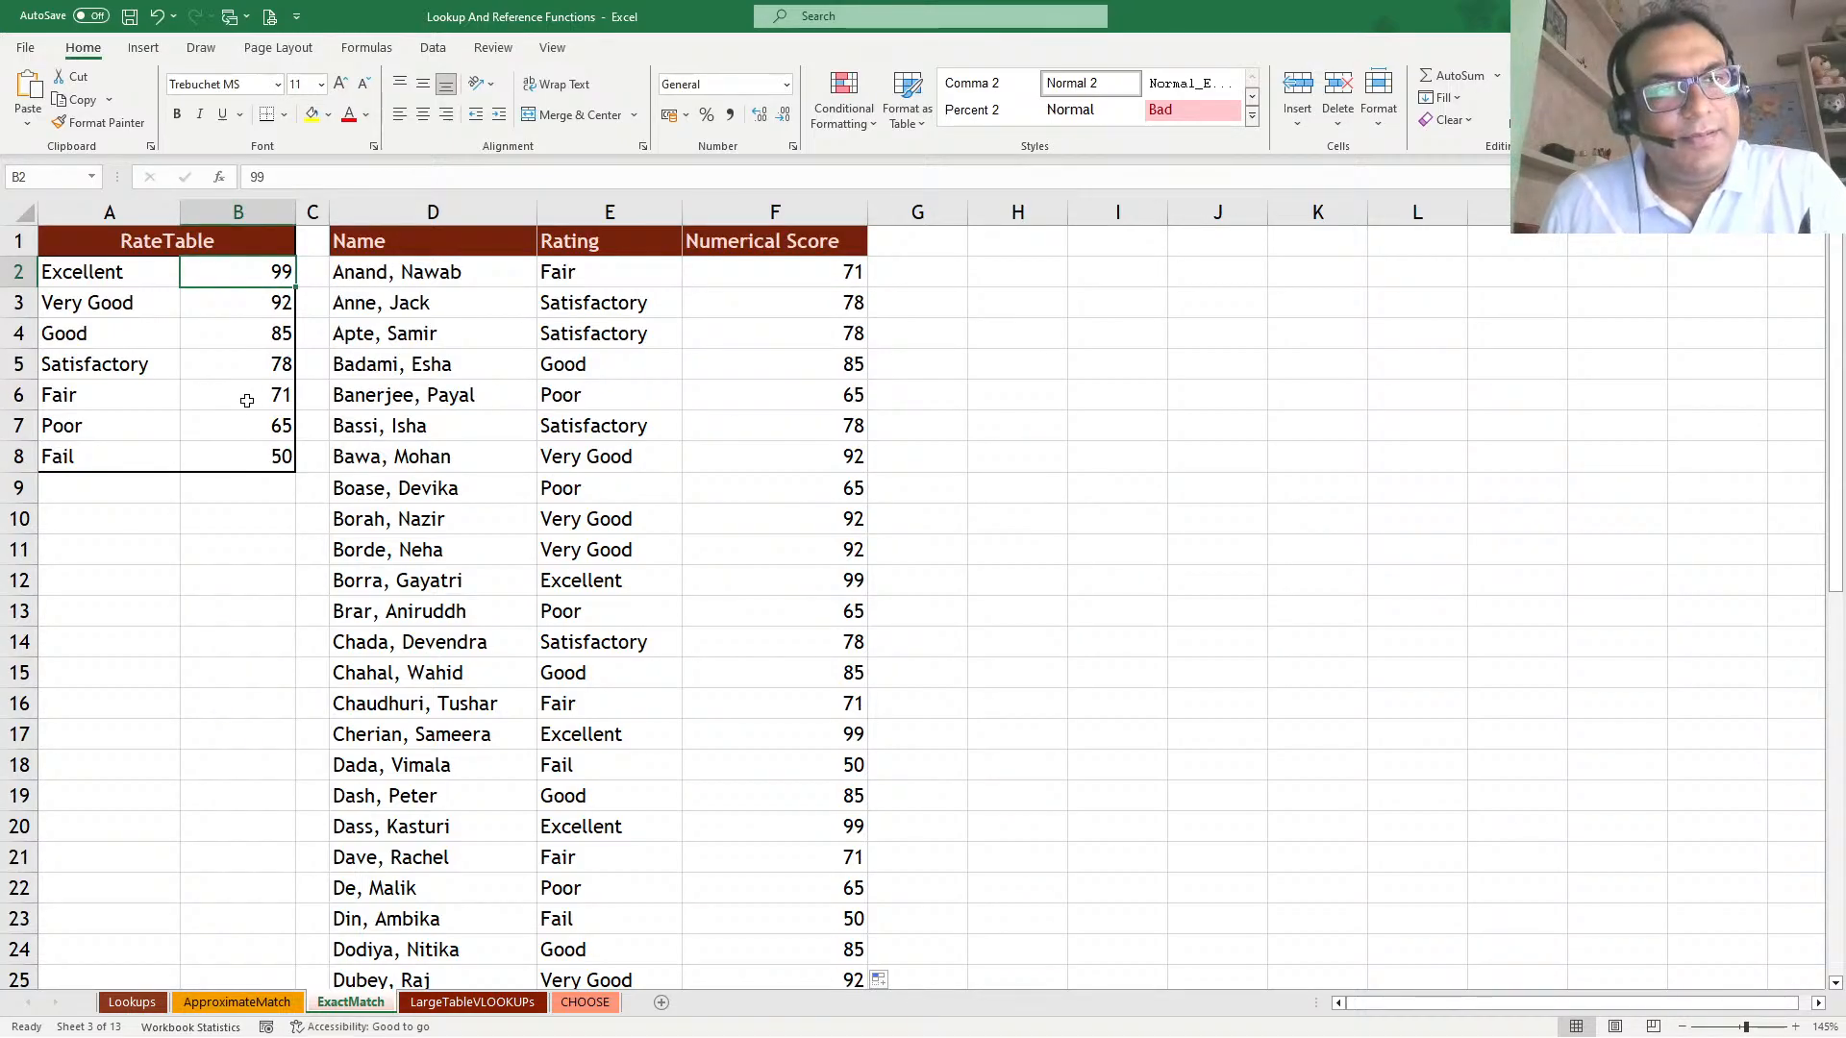
click(753, 273)
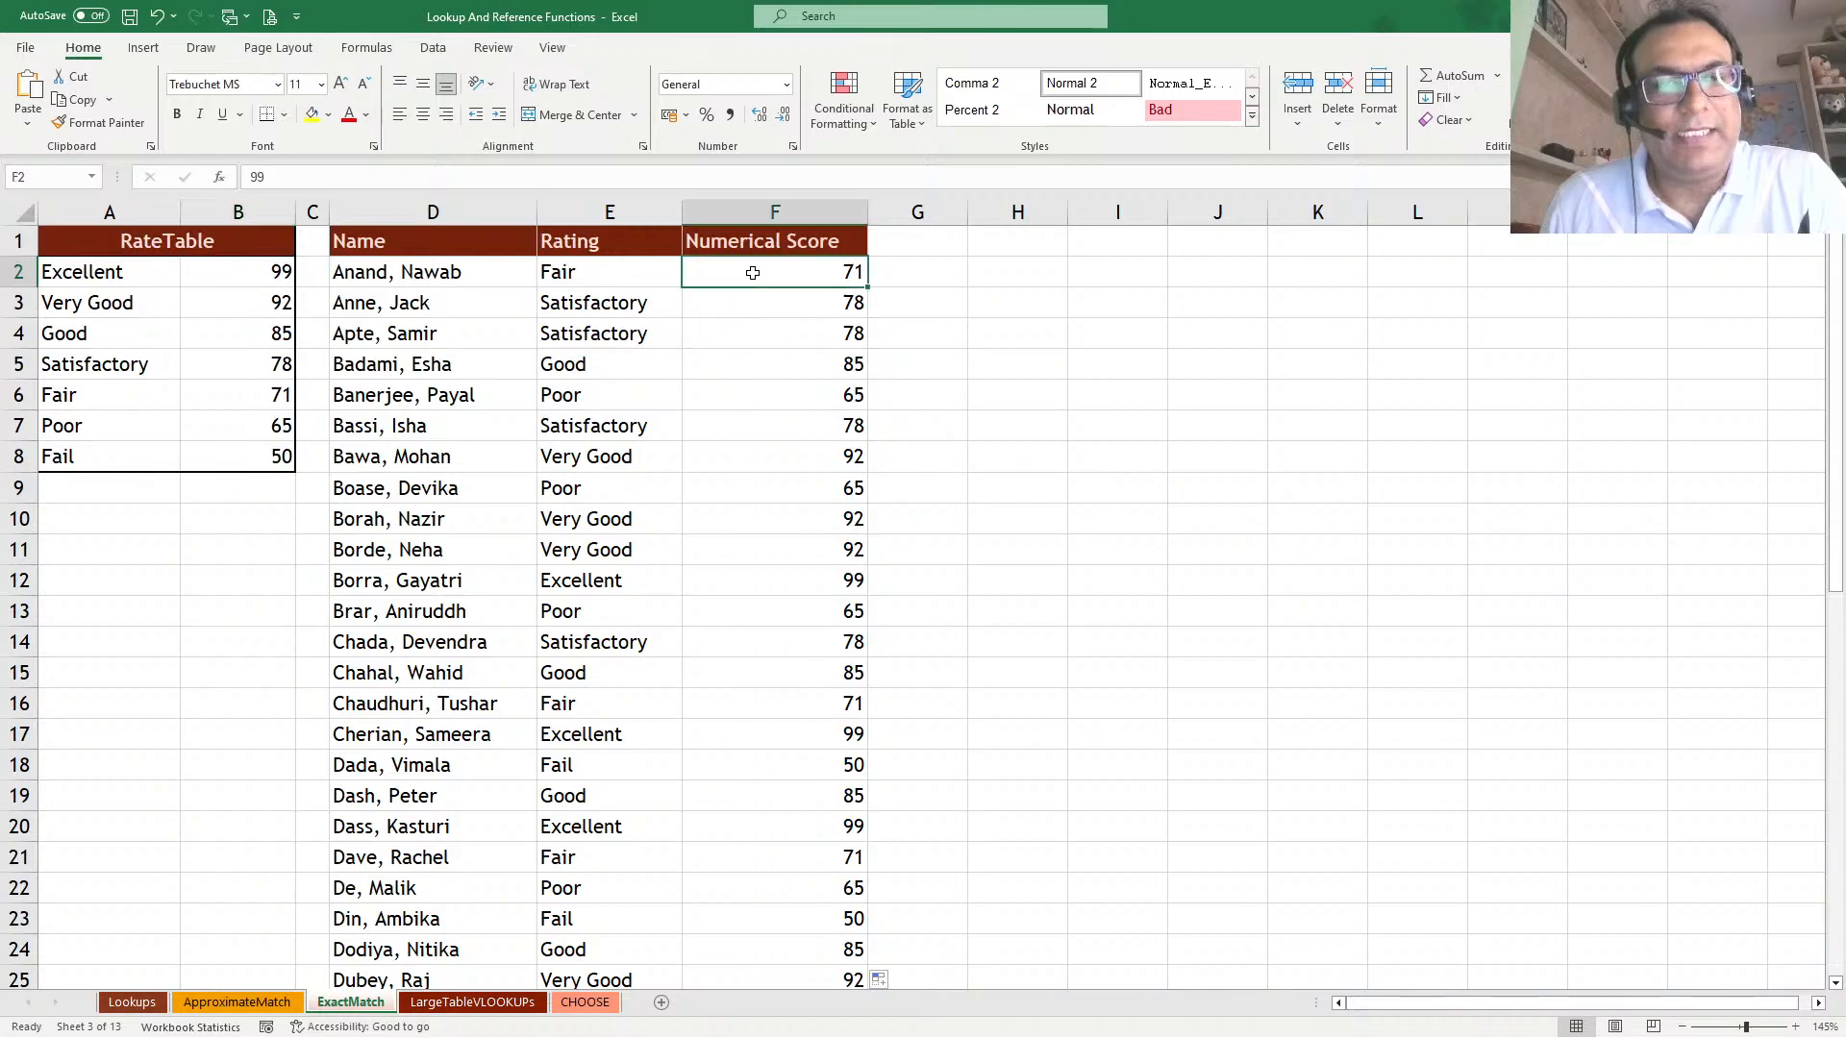
On the Lookups sheet, add range_lookup 1 to E2, giving =VLOOKUP(D2,Tax_Rate,2,1), and fill it down the Tax Rate column
click(205, 1004)
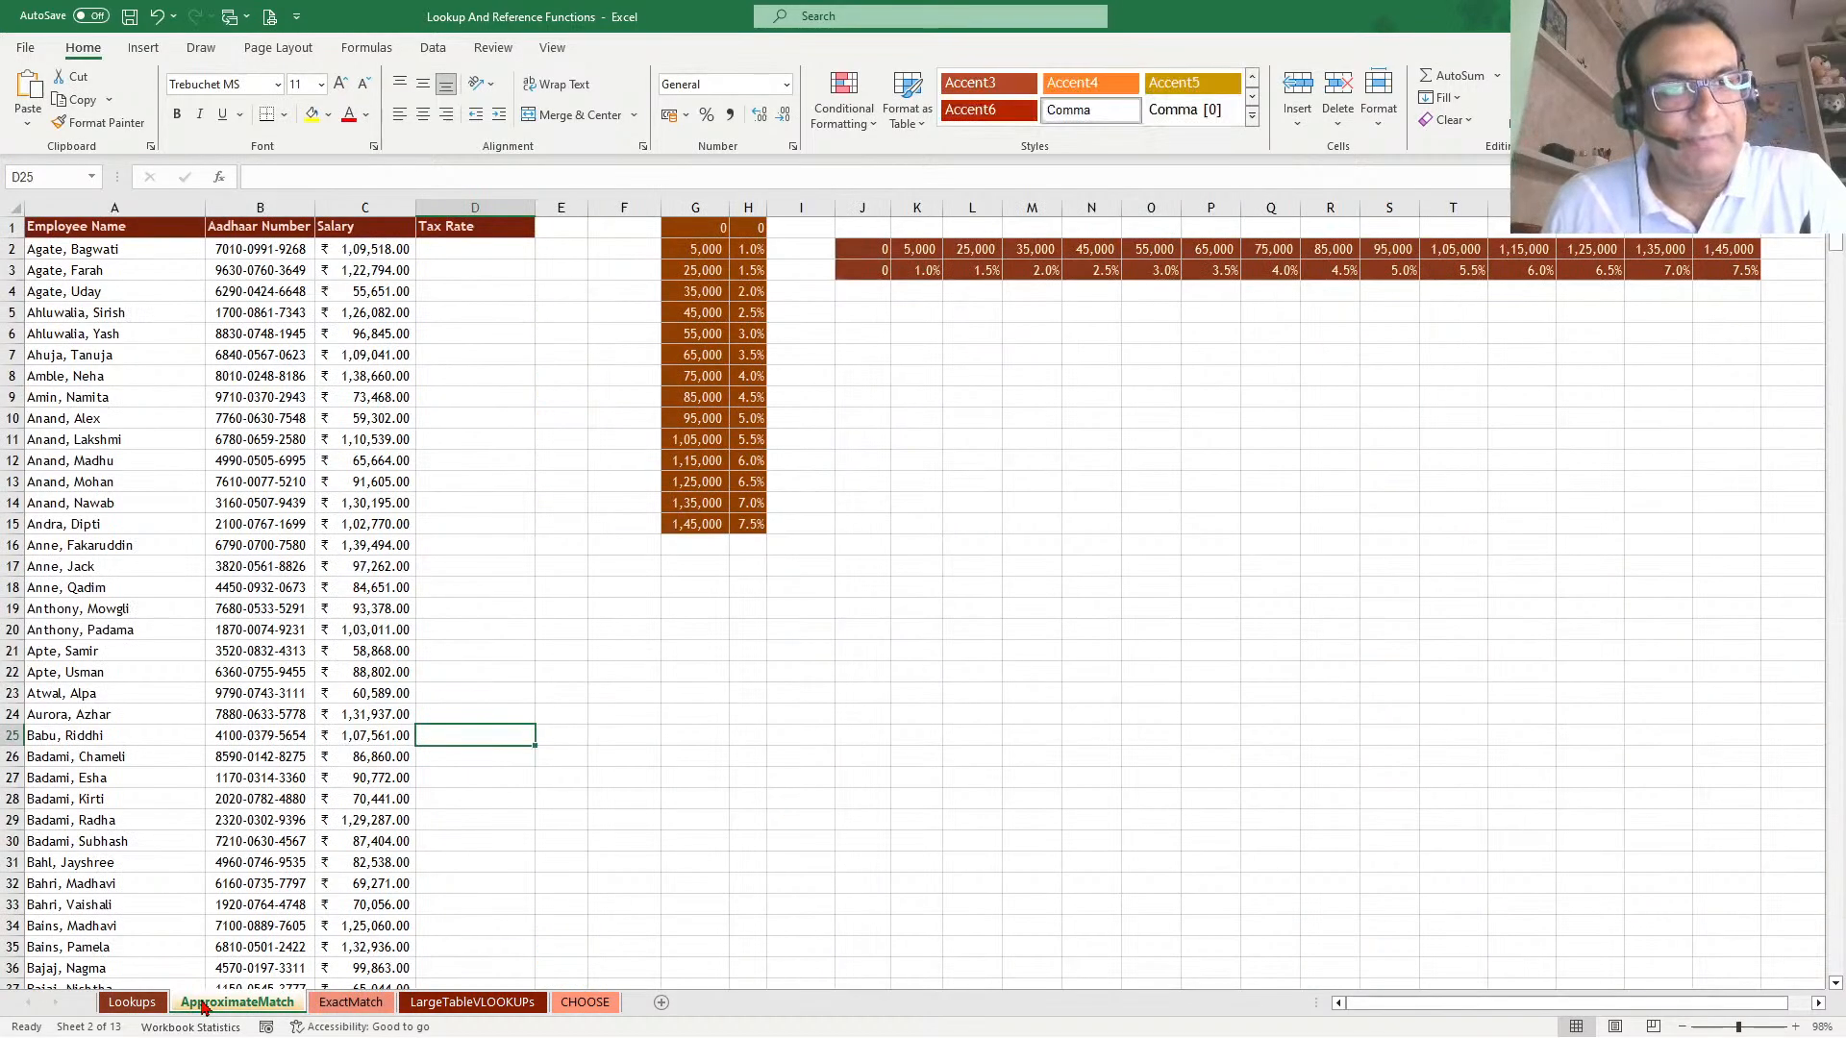
click(132, 1003)
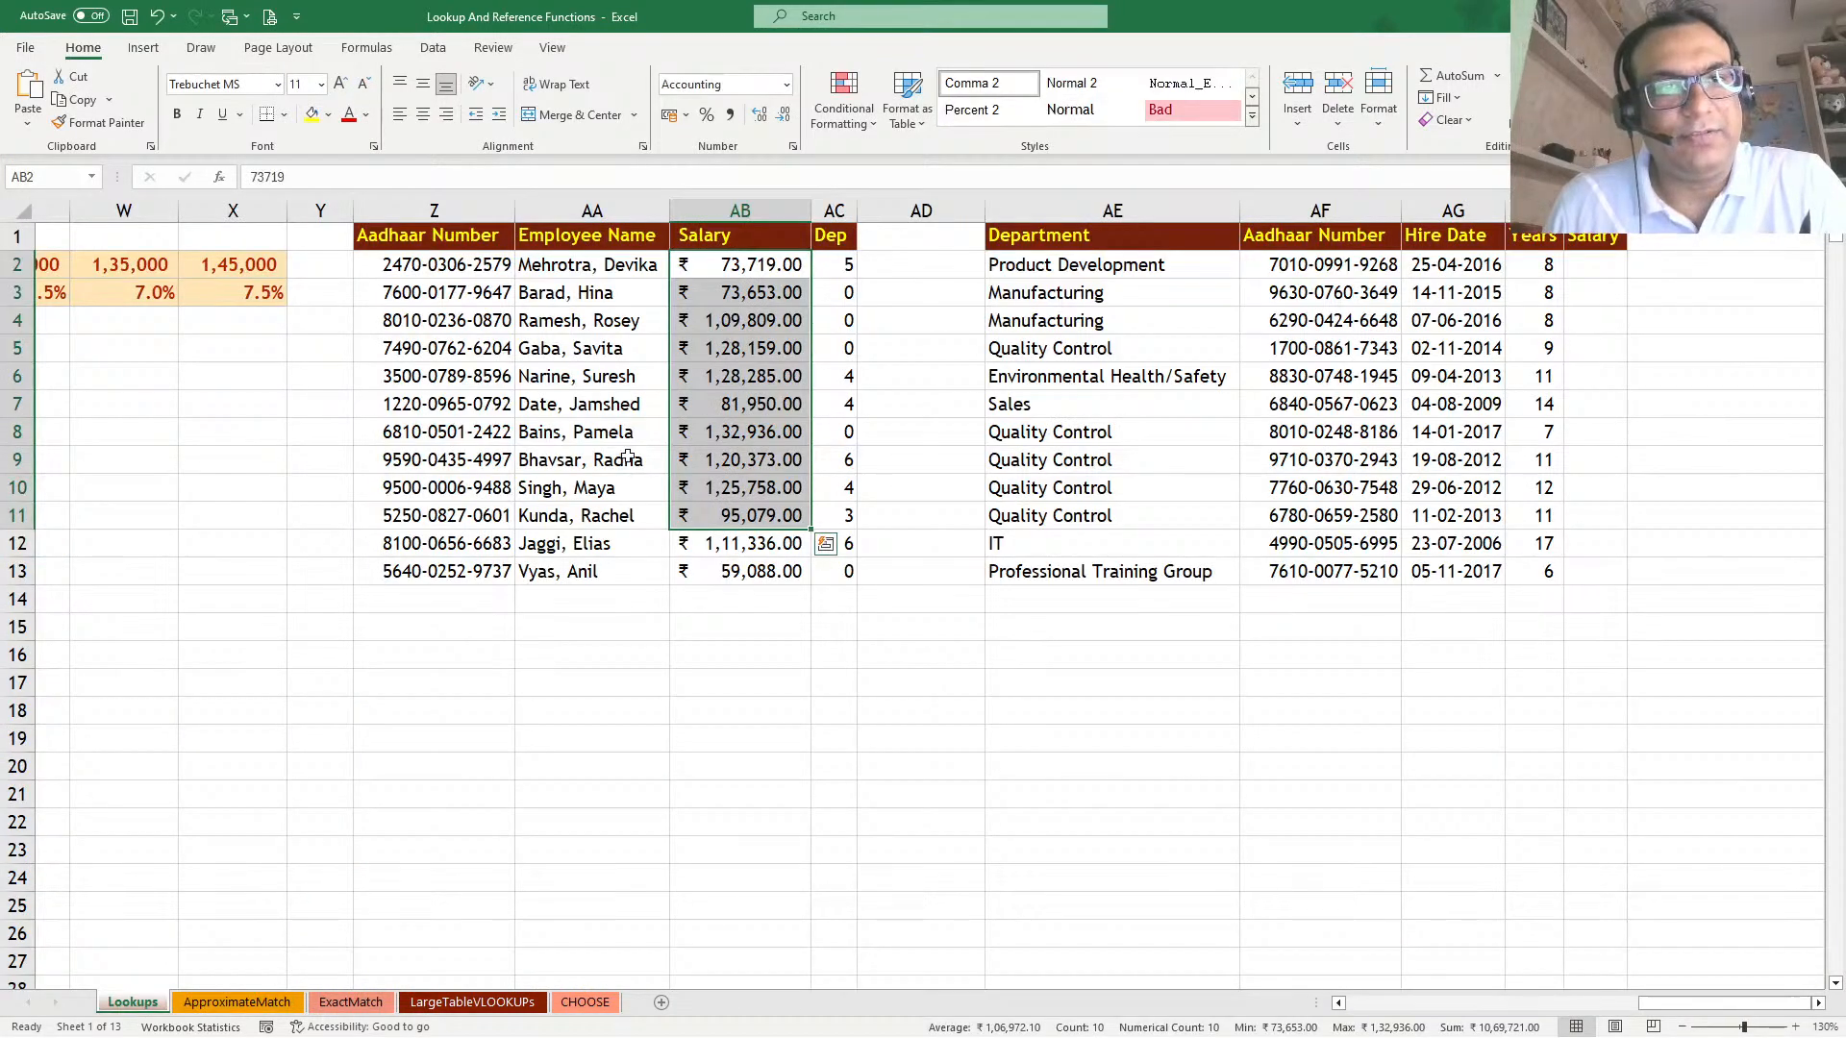
click(1456, 1007)
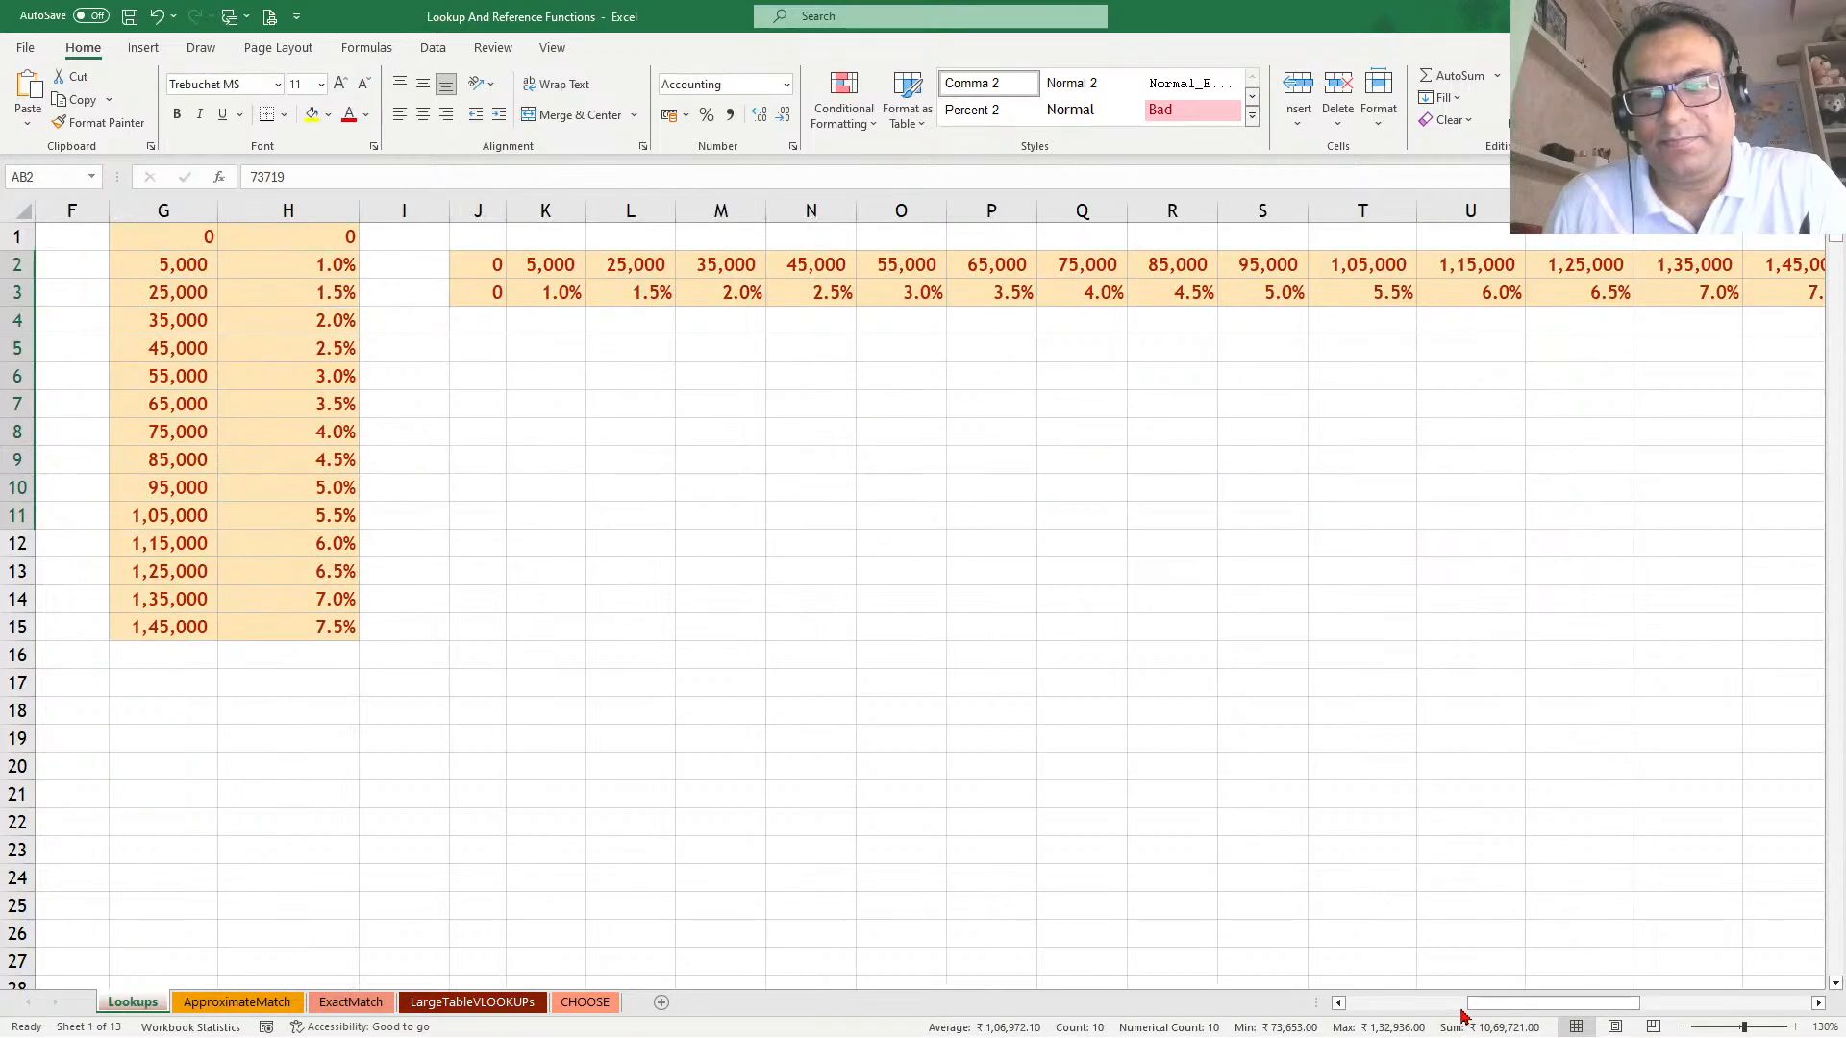
click(568, 355)
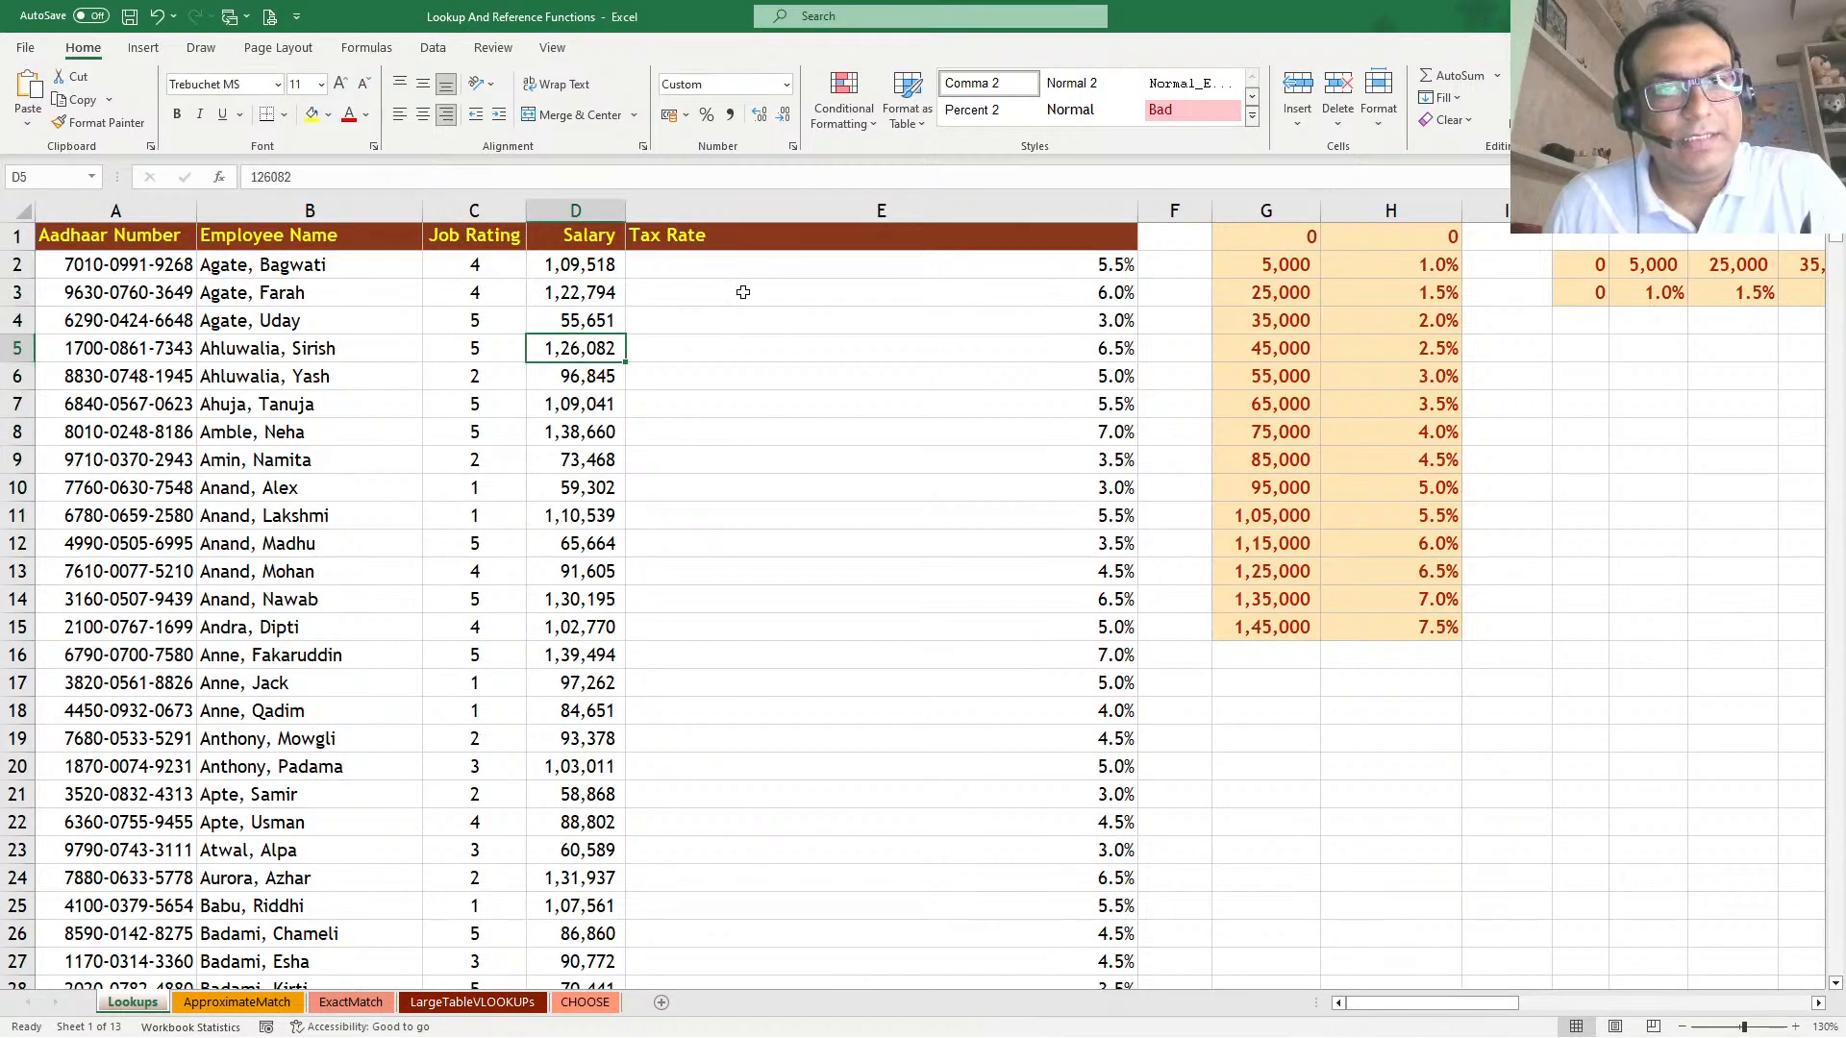
click(740, 272)
double_click(740, 272)
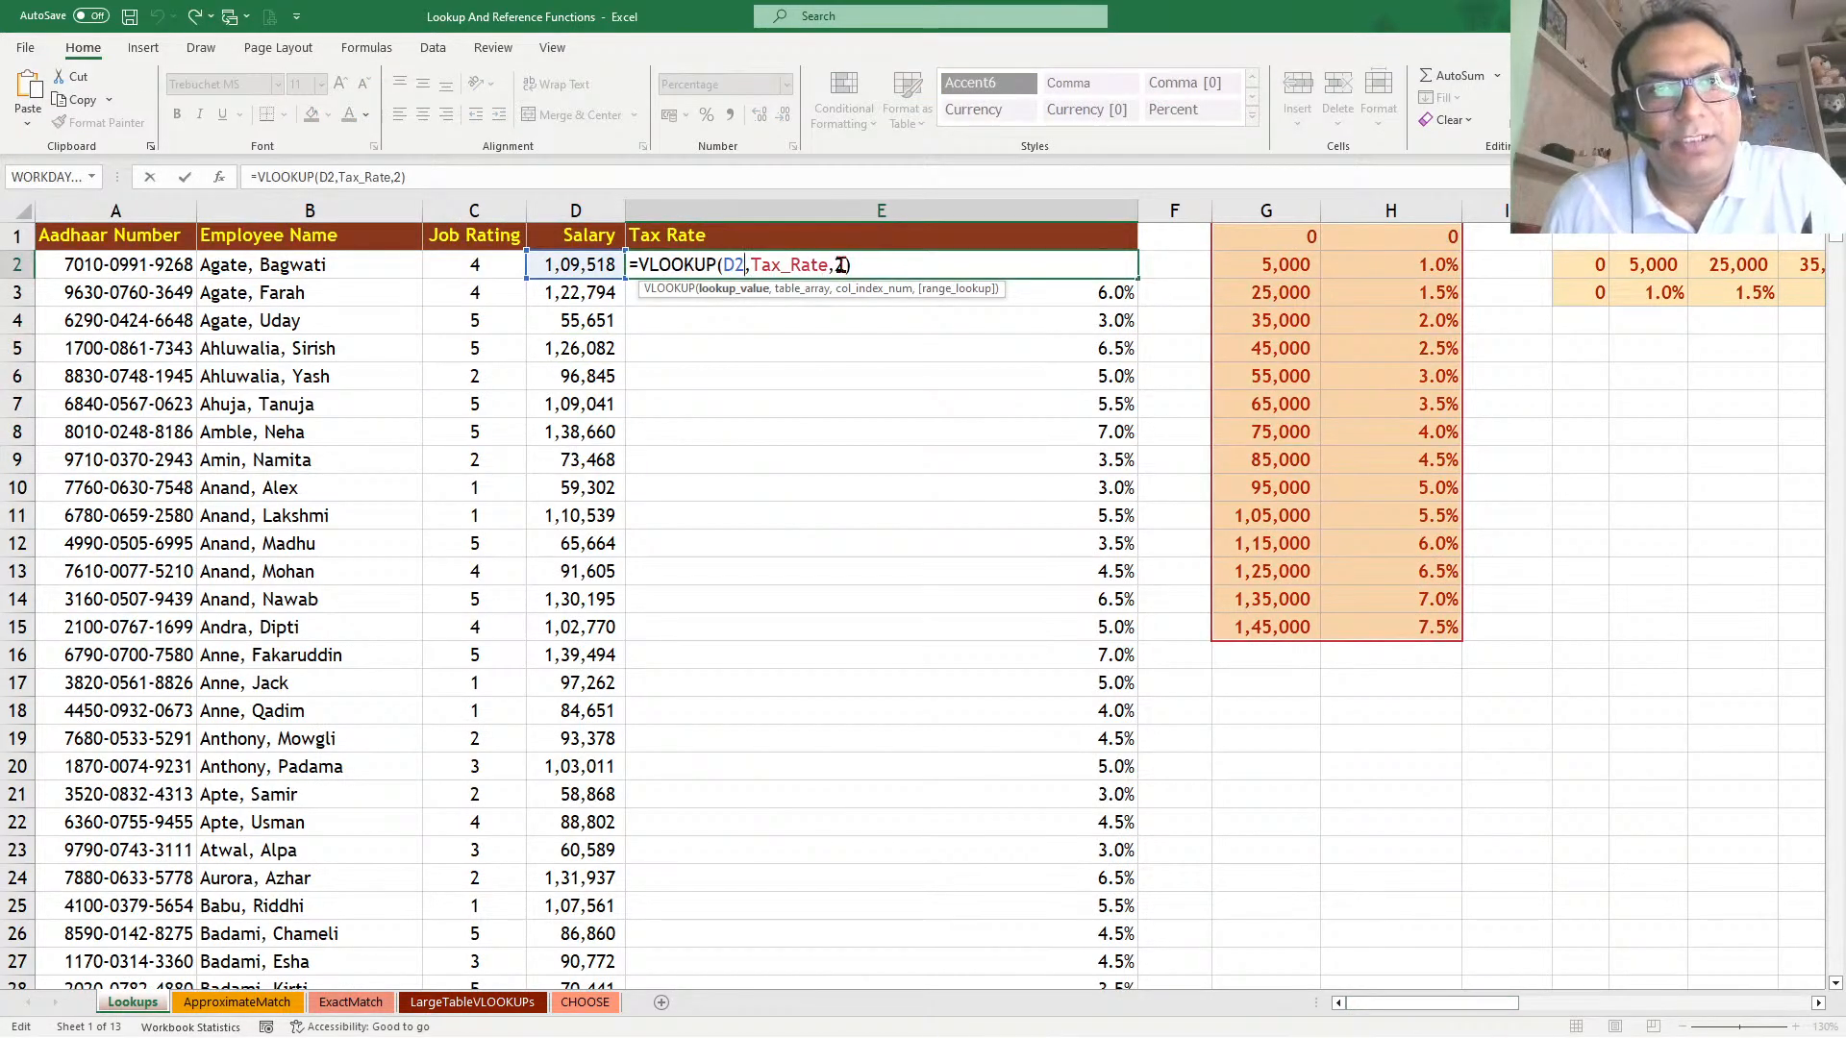
text(,)
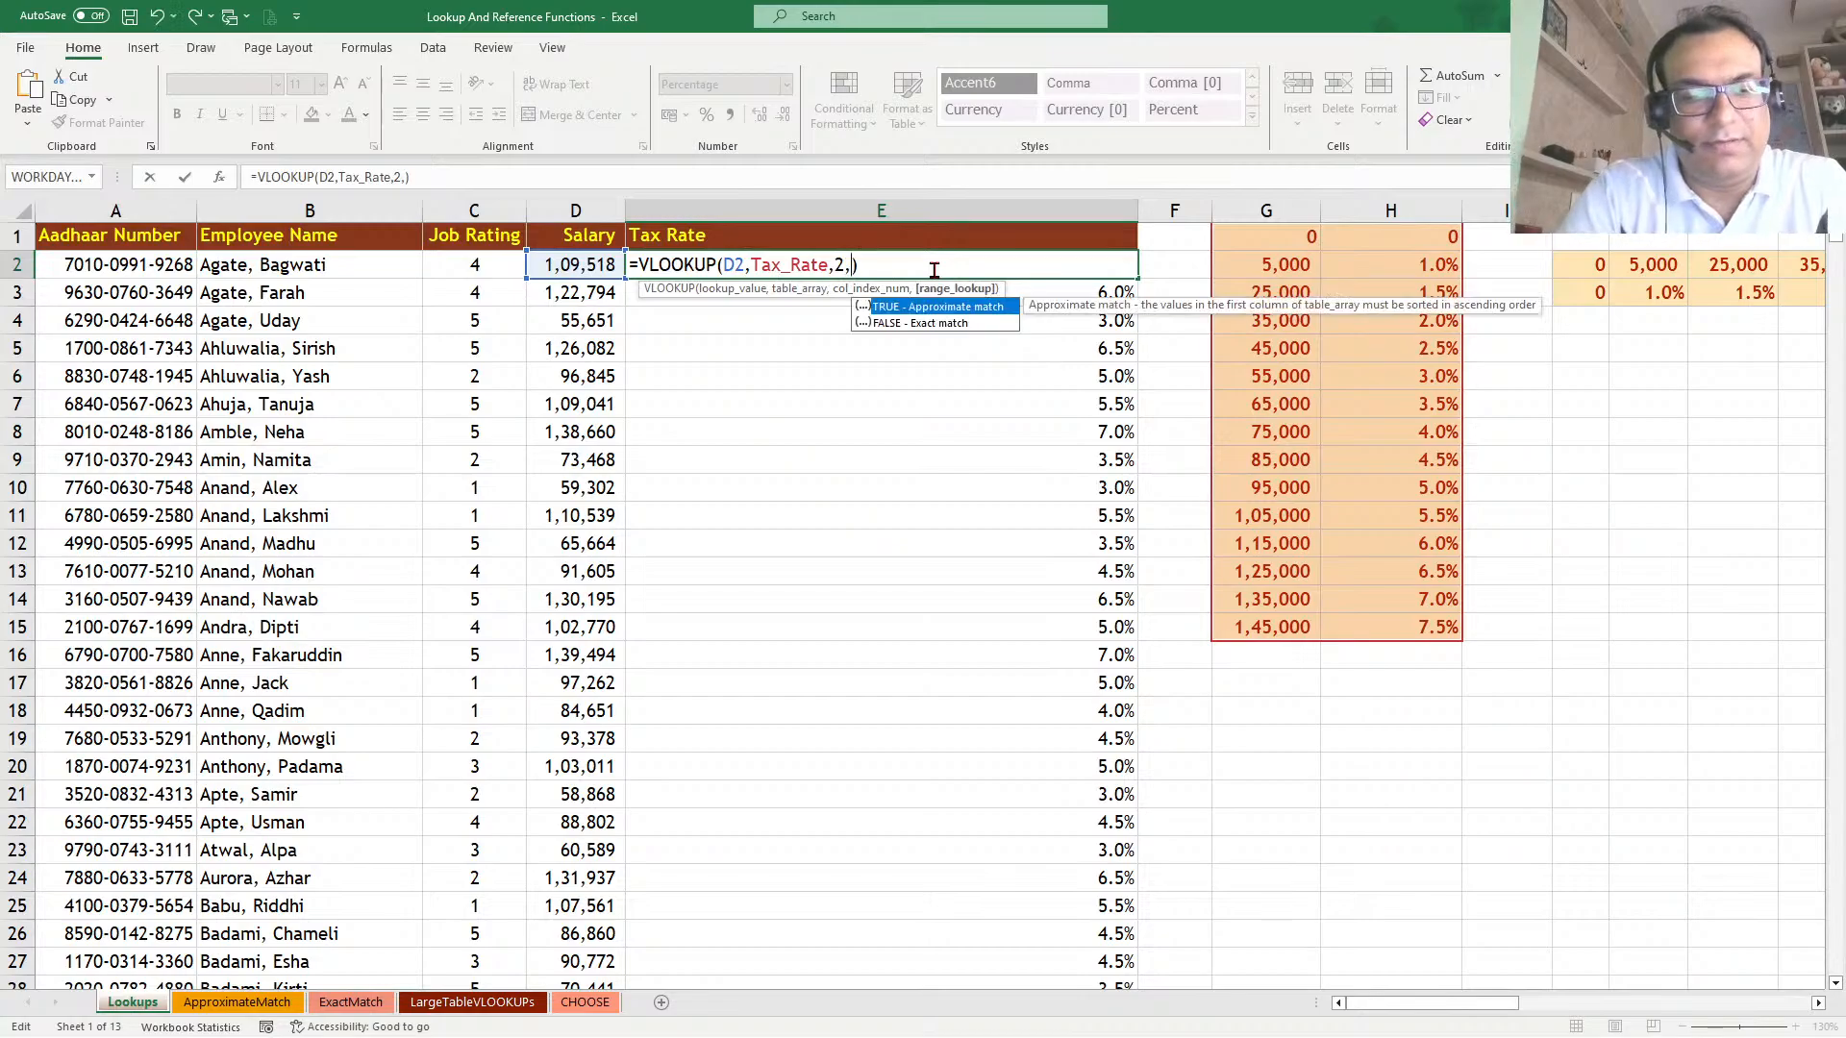
text(1)
key(Return)
key(Up)
double_click(1137, 277)
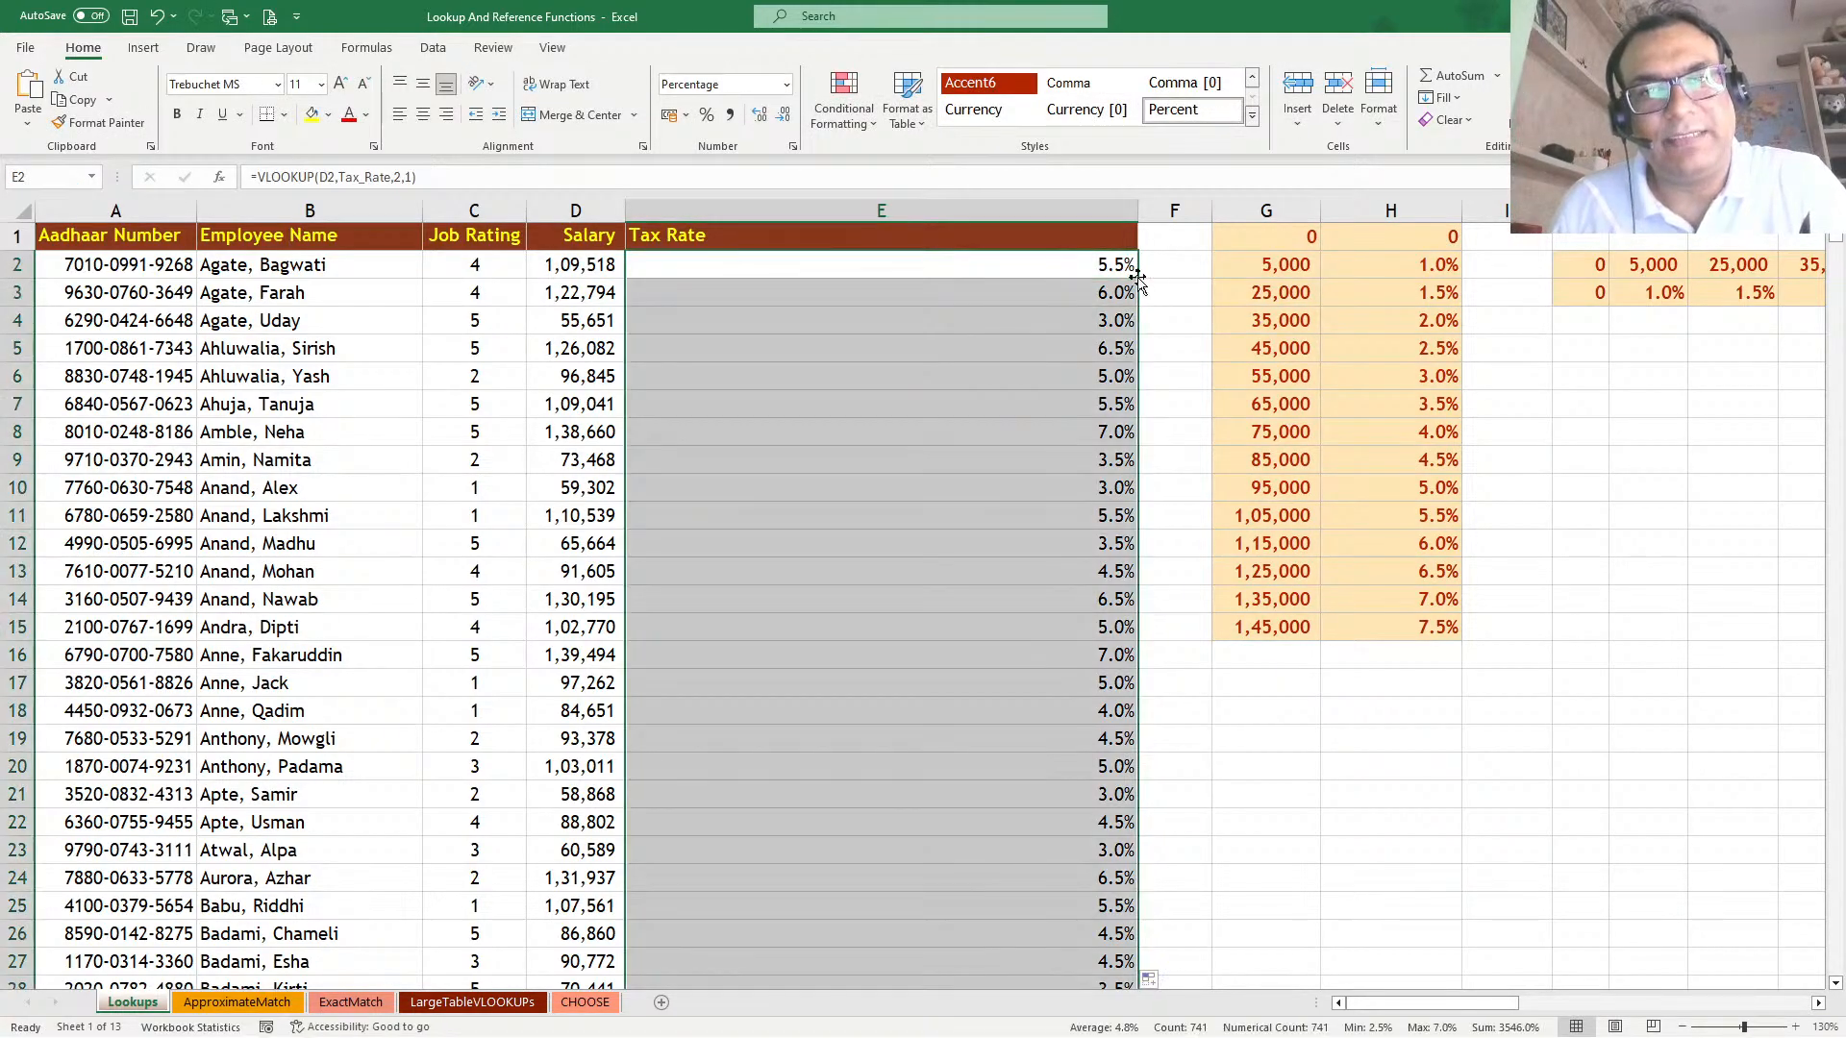
Replace the 1 in E2 with TRUE, giving =VLOOKUP(D2,Tax_Rate,2,TRUE), and fill it down the Tax Rate column
double_click(1029, 265)
key(BackSpace)
key(BackSpace)
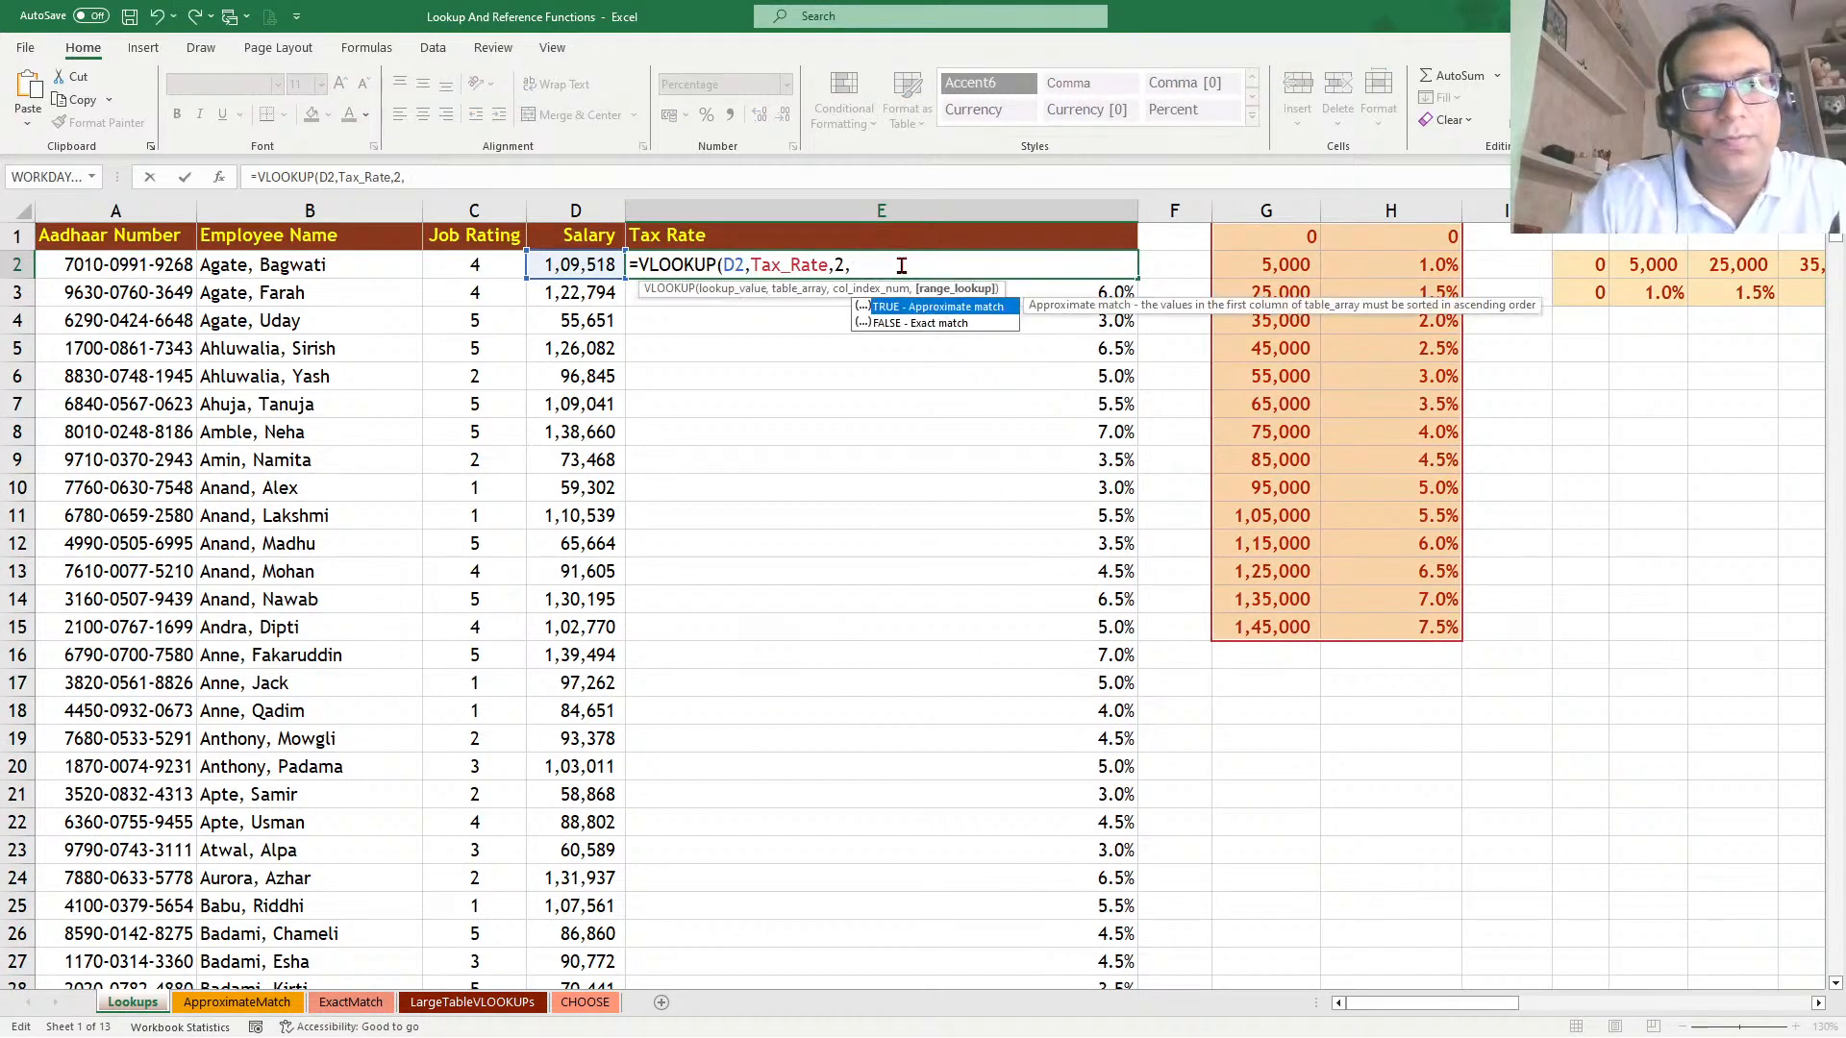
double_click(886, 305)
key(ctrl+Return)
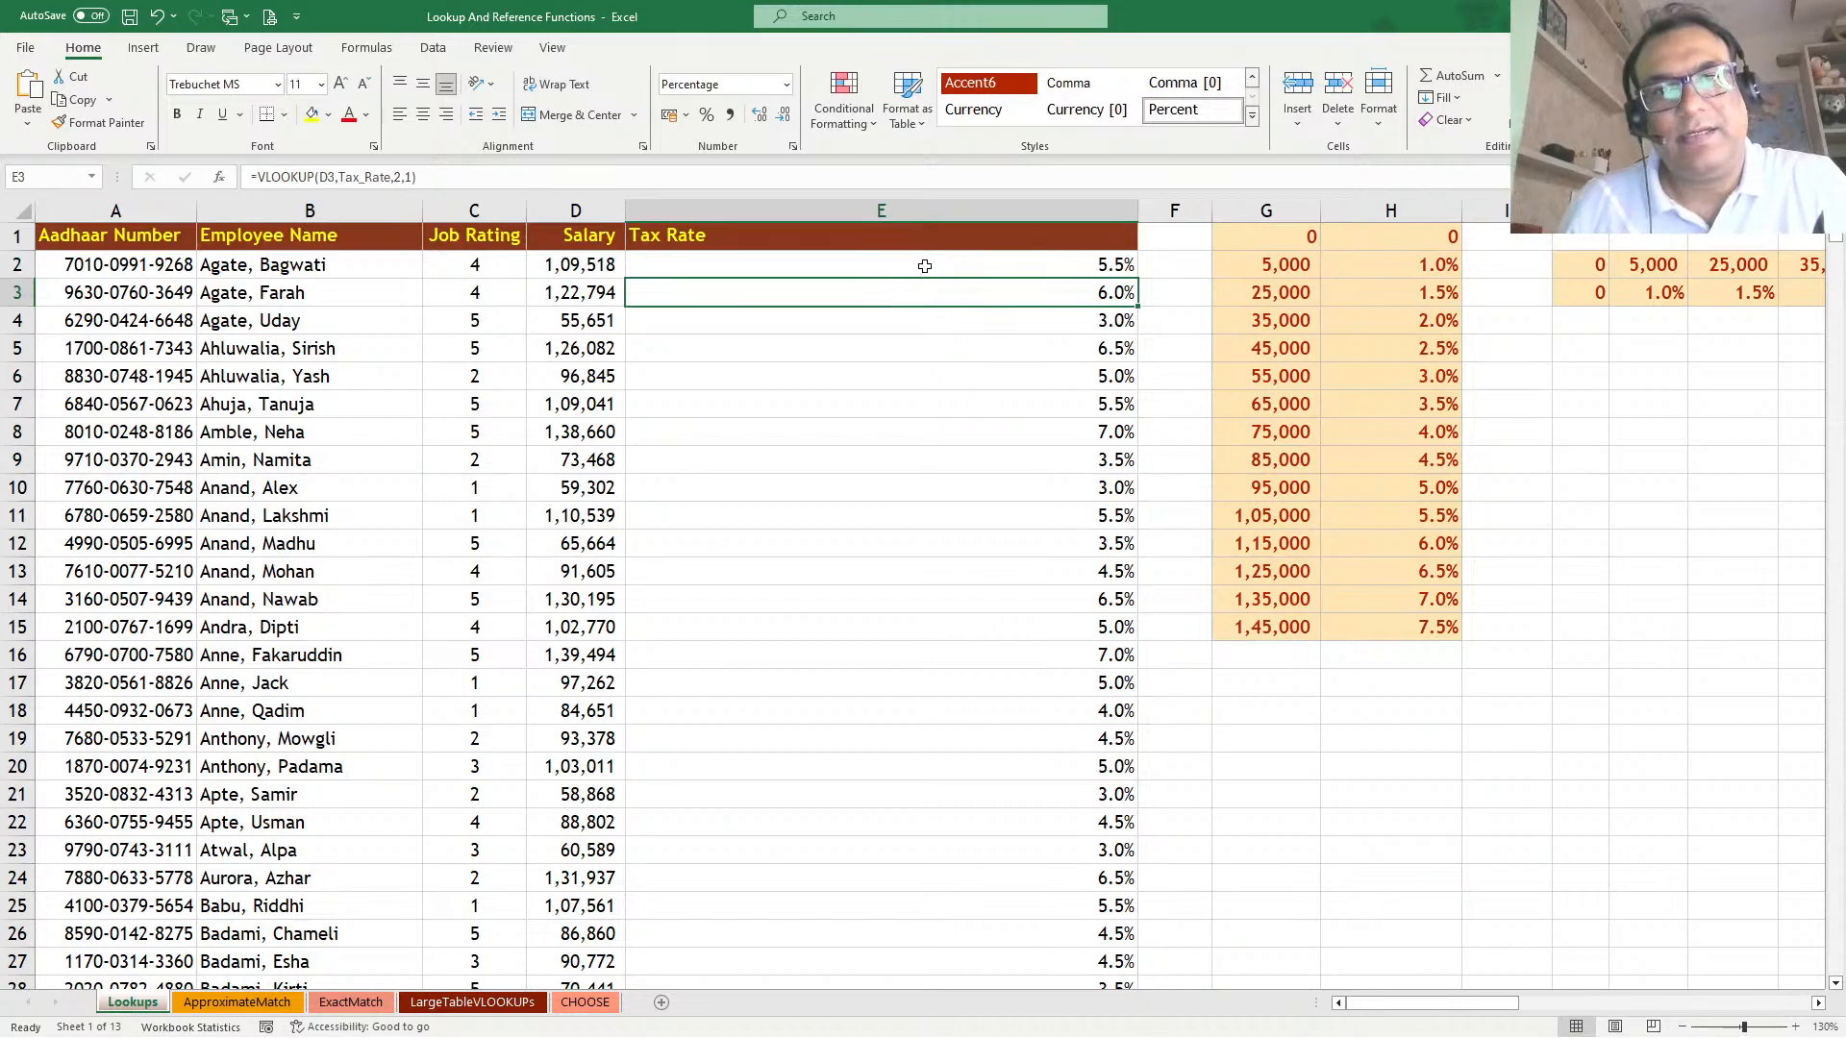
double_click(1144, 280)
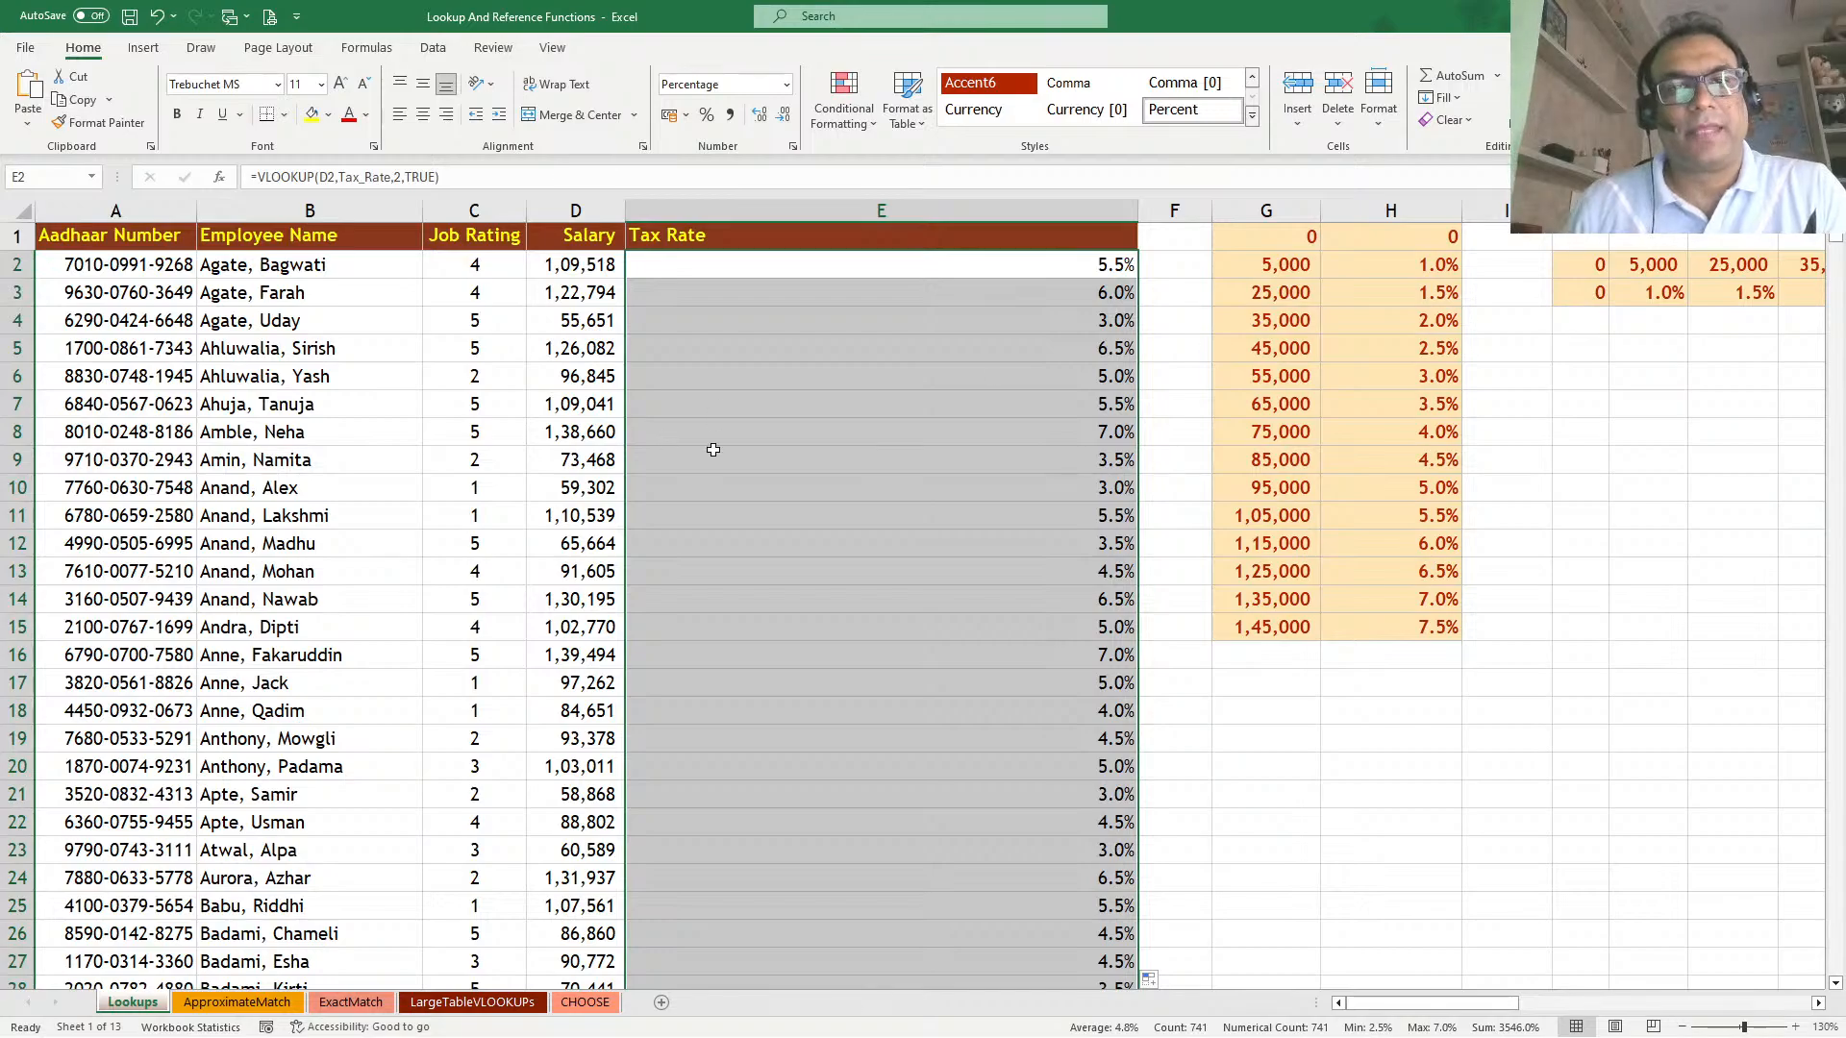
click(927, 425)
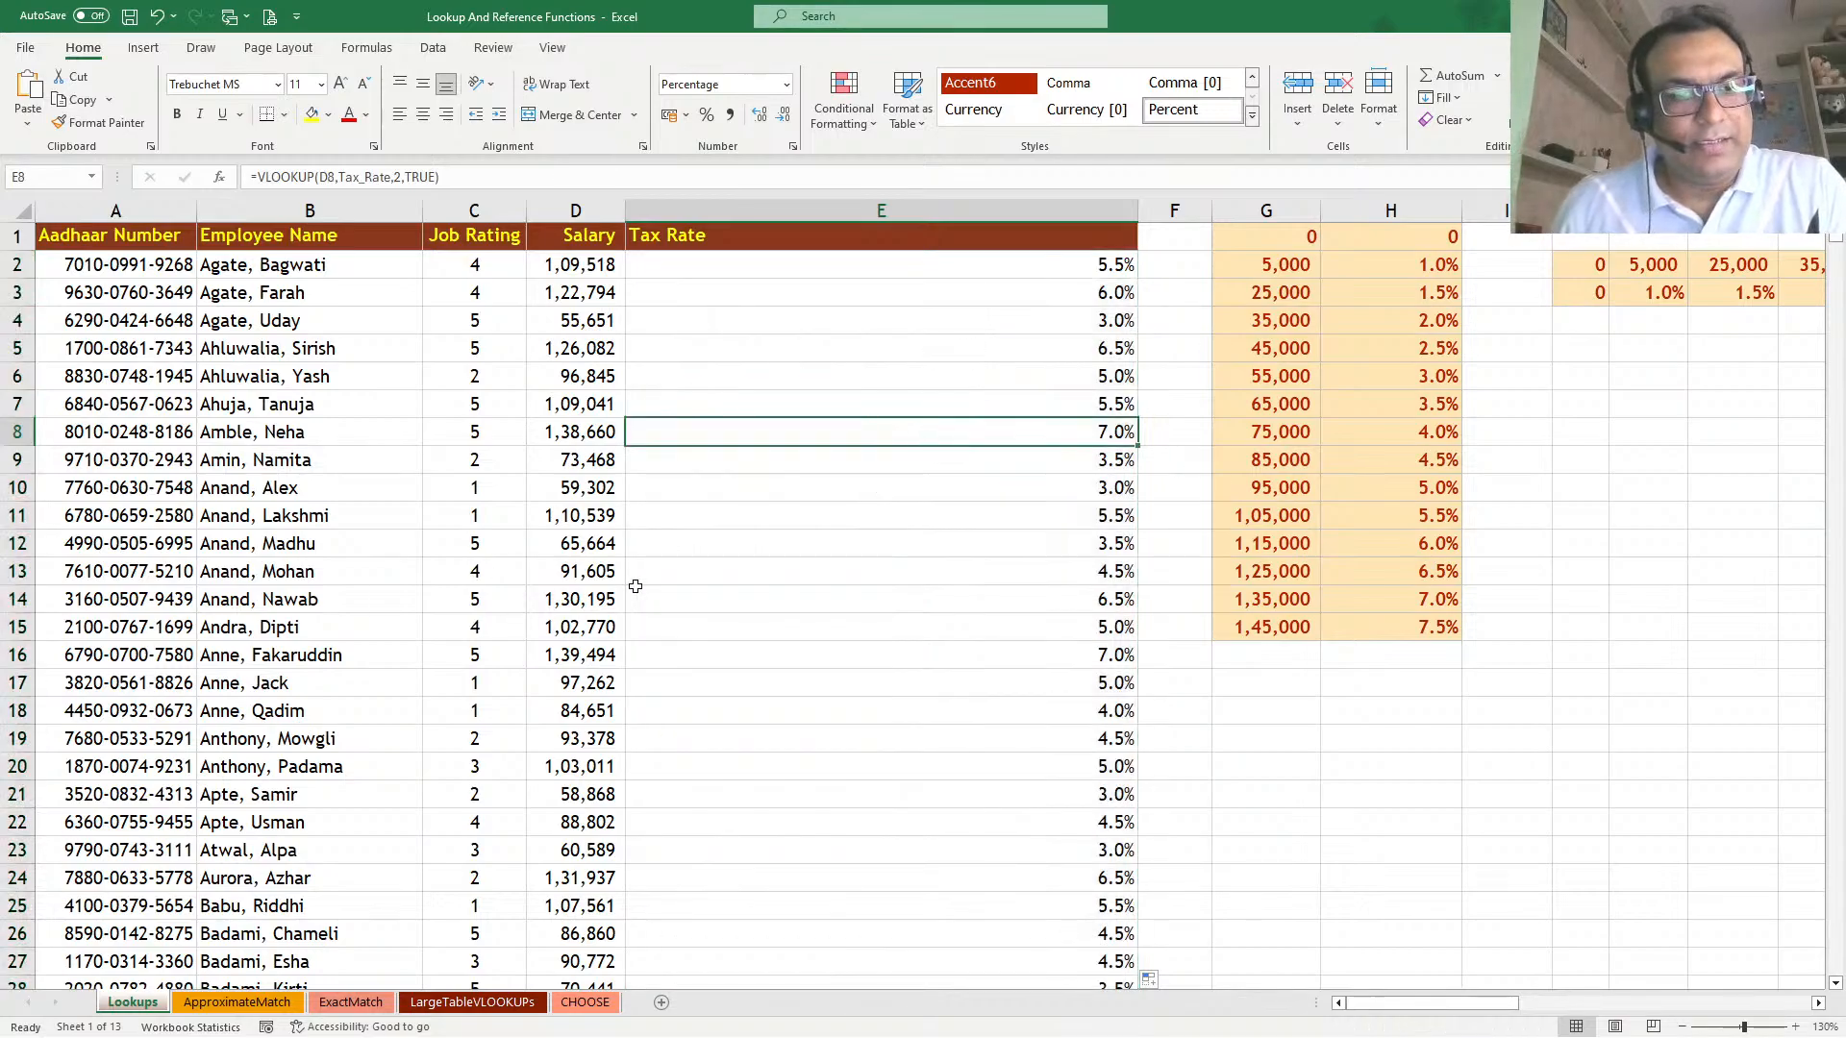
Open the LargeTableVLOOKUPs sheet and select the Aadhaar Number cells A2:A23 to examine the employee table
click(353, 1007)
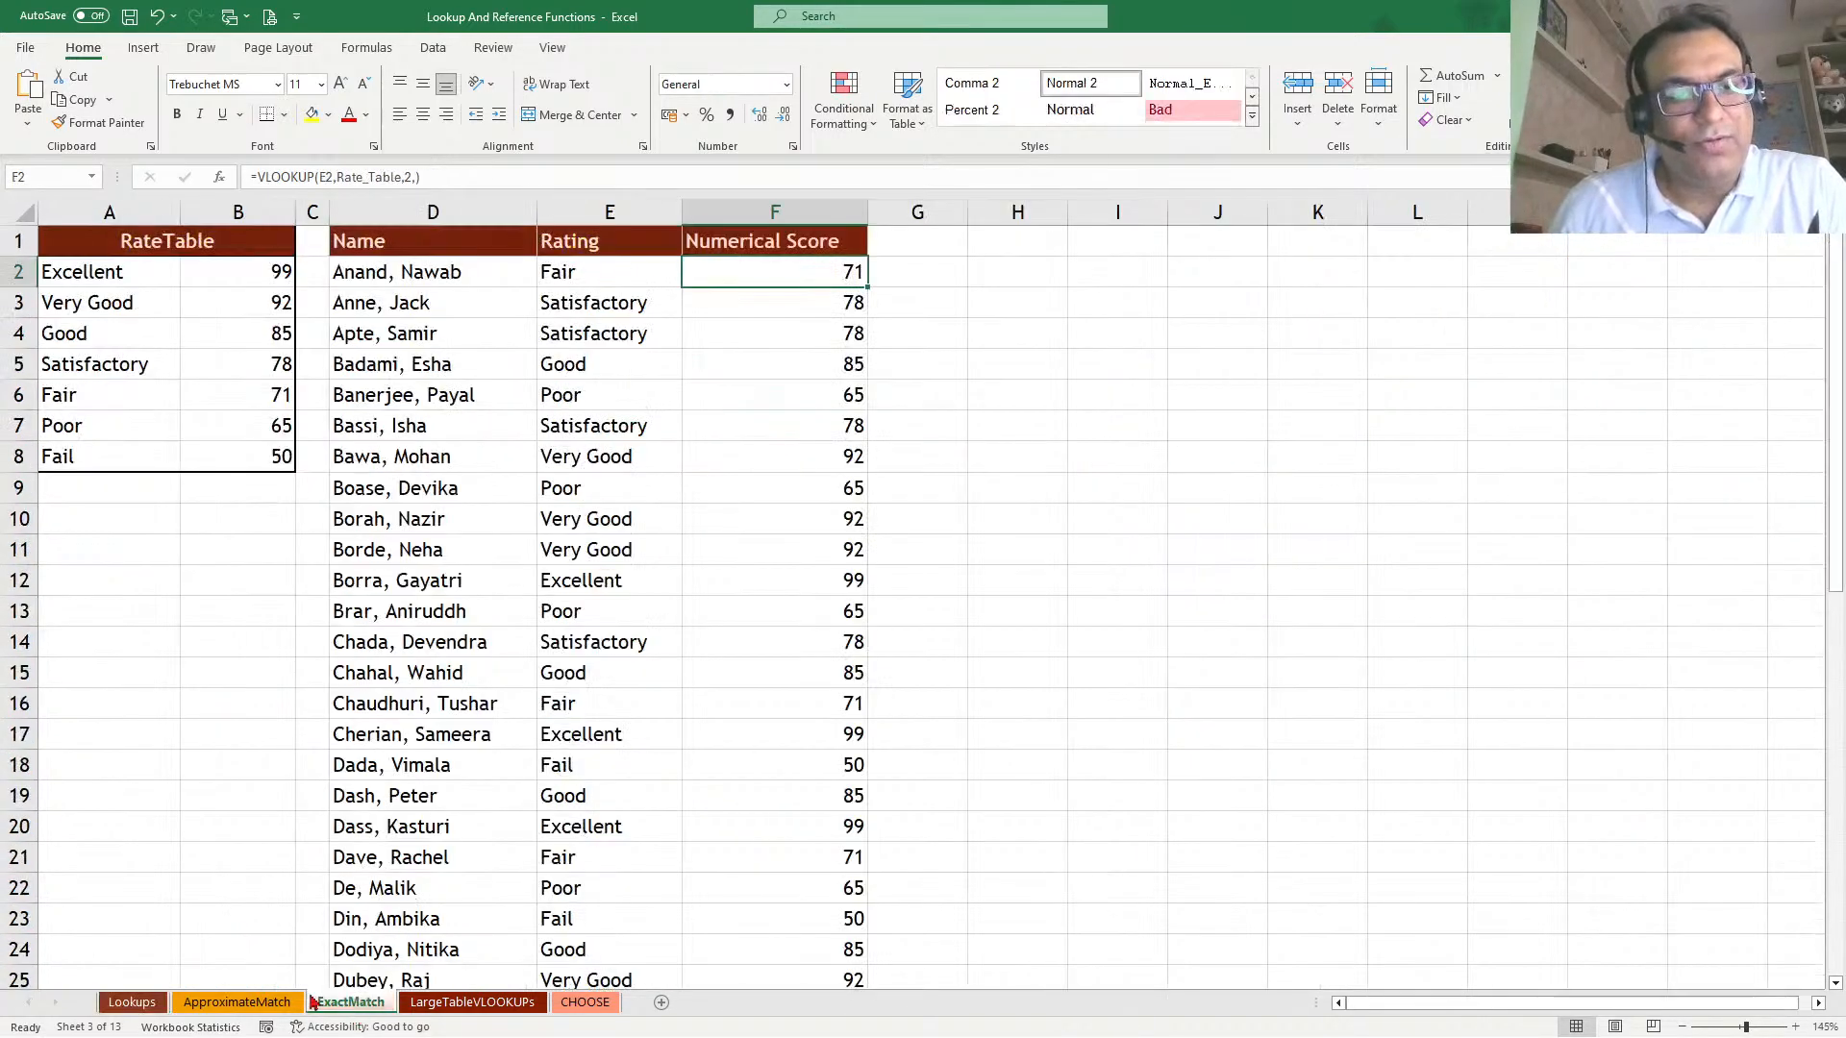
click(432, 1003)
click(559, 382)
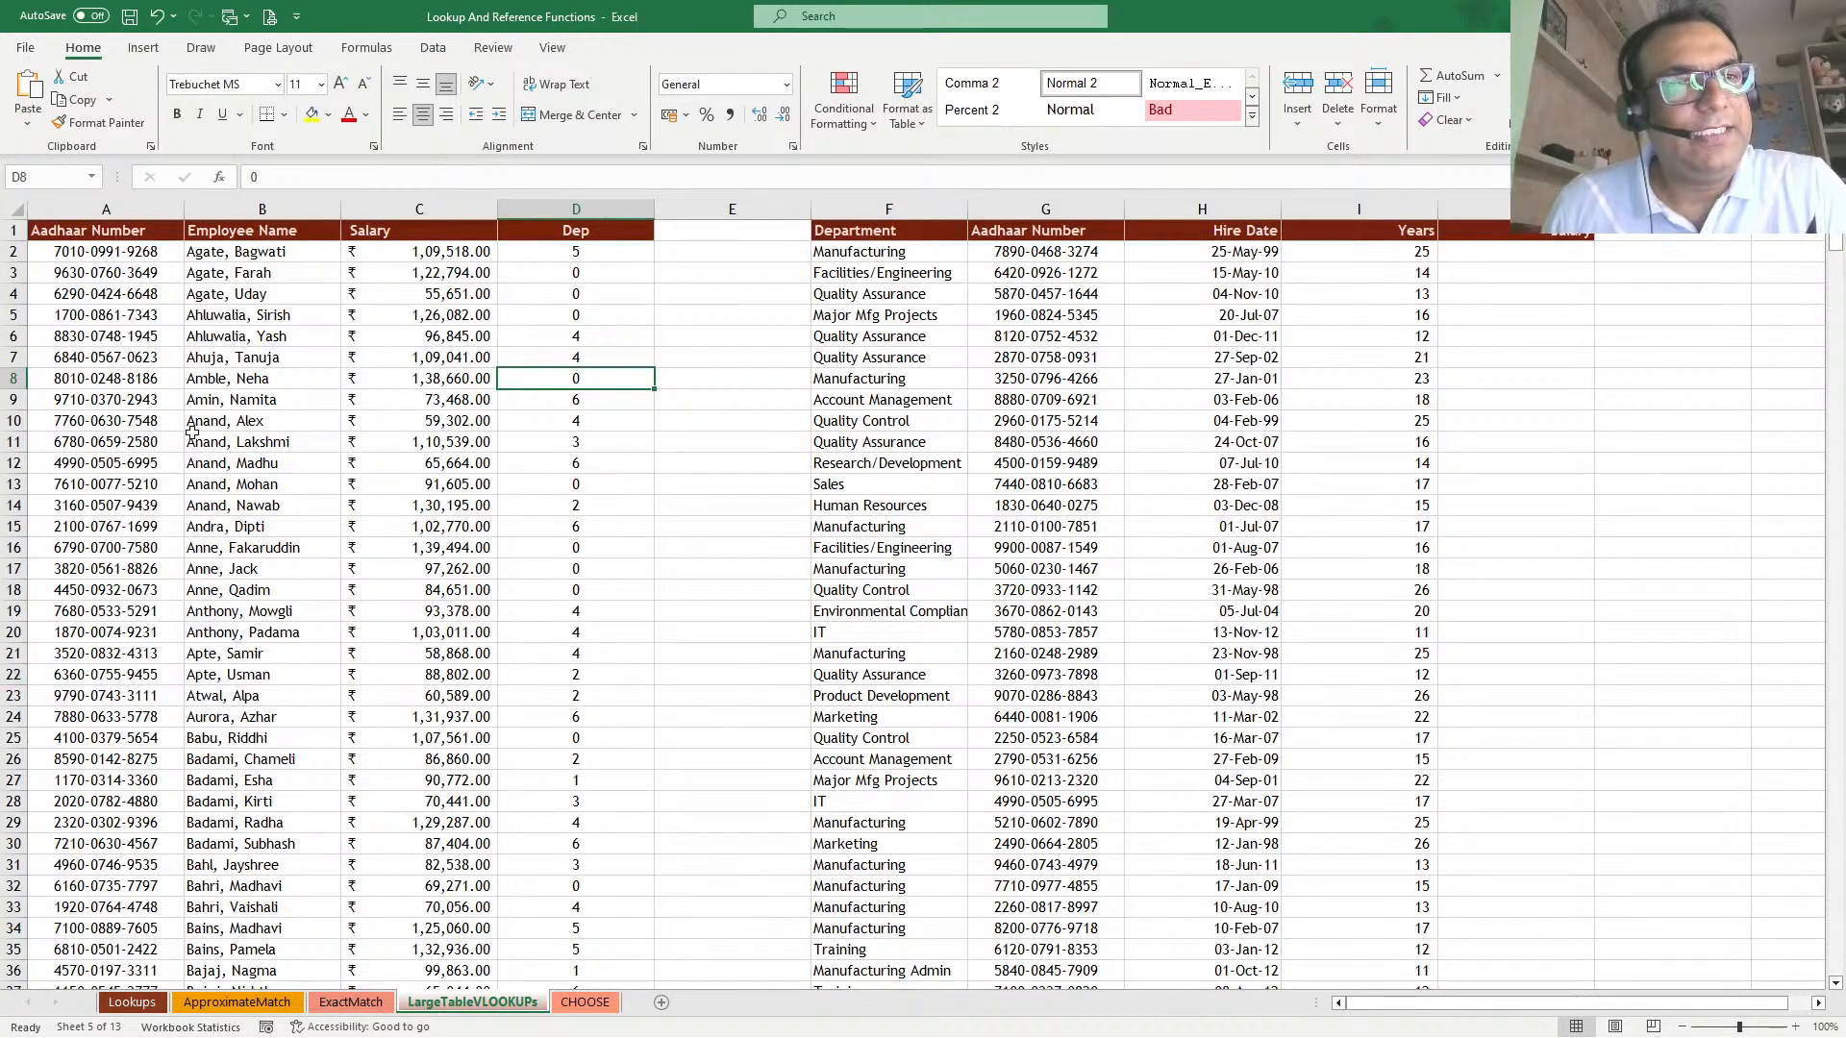
drag(125, 251, 100, 694)
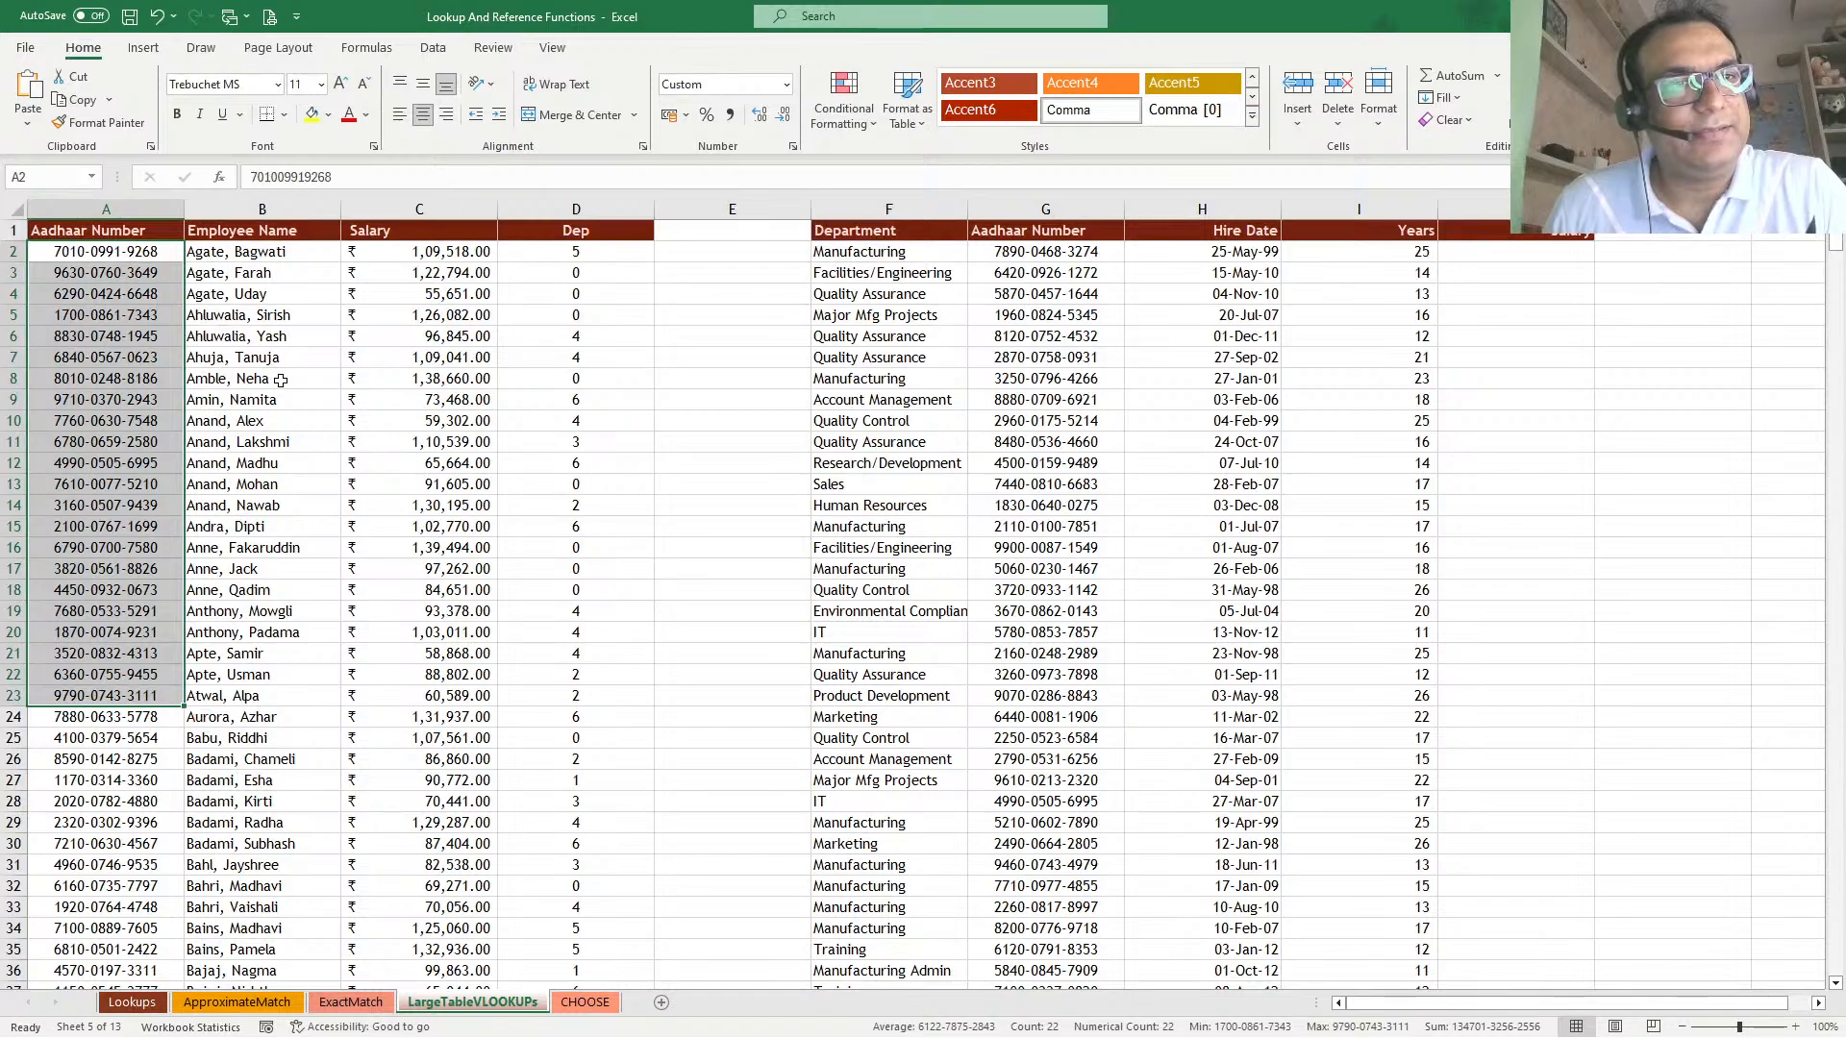
Examine the employee data columns in both tables, including the DATEDIF formula in I2 of the Years column
drag(270, 252, 290, 755)
drag(440, 254, 512, 721)
click(586, 293)
drag(583, 357, 581, 717)
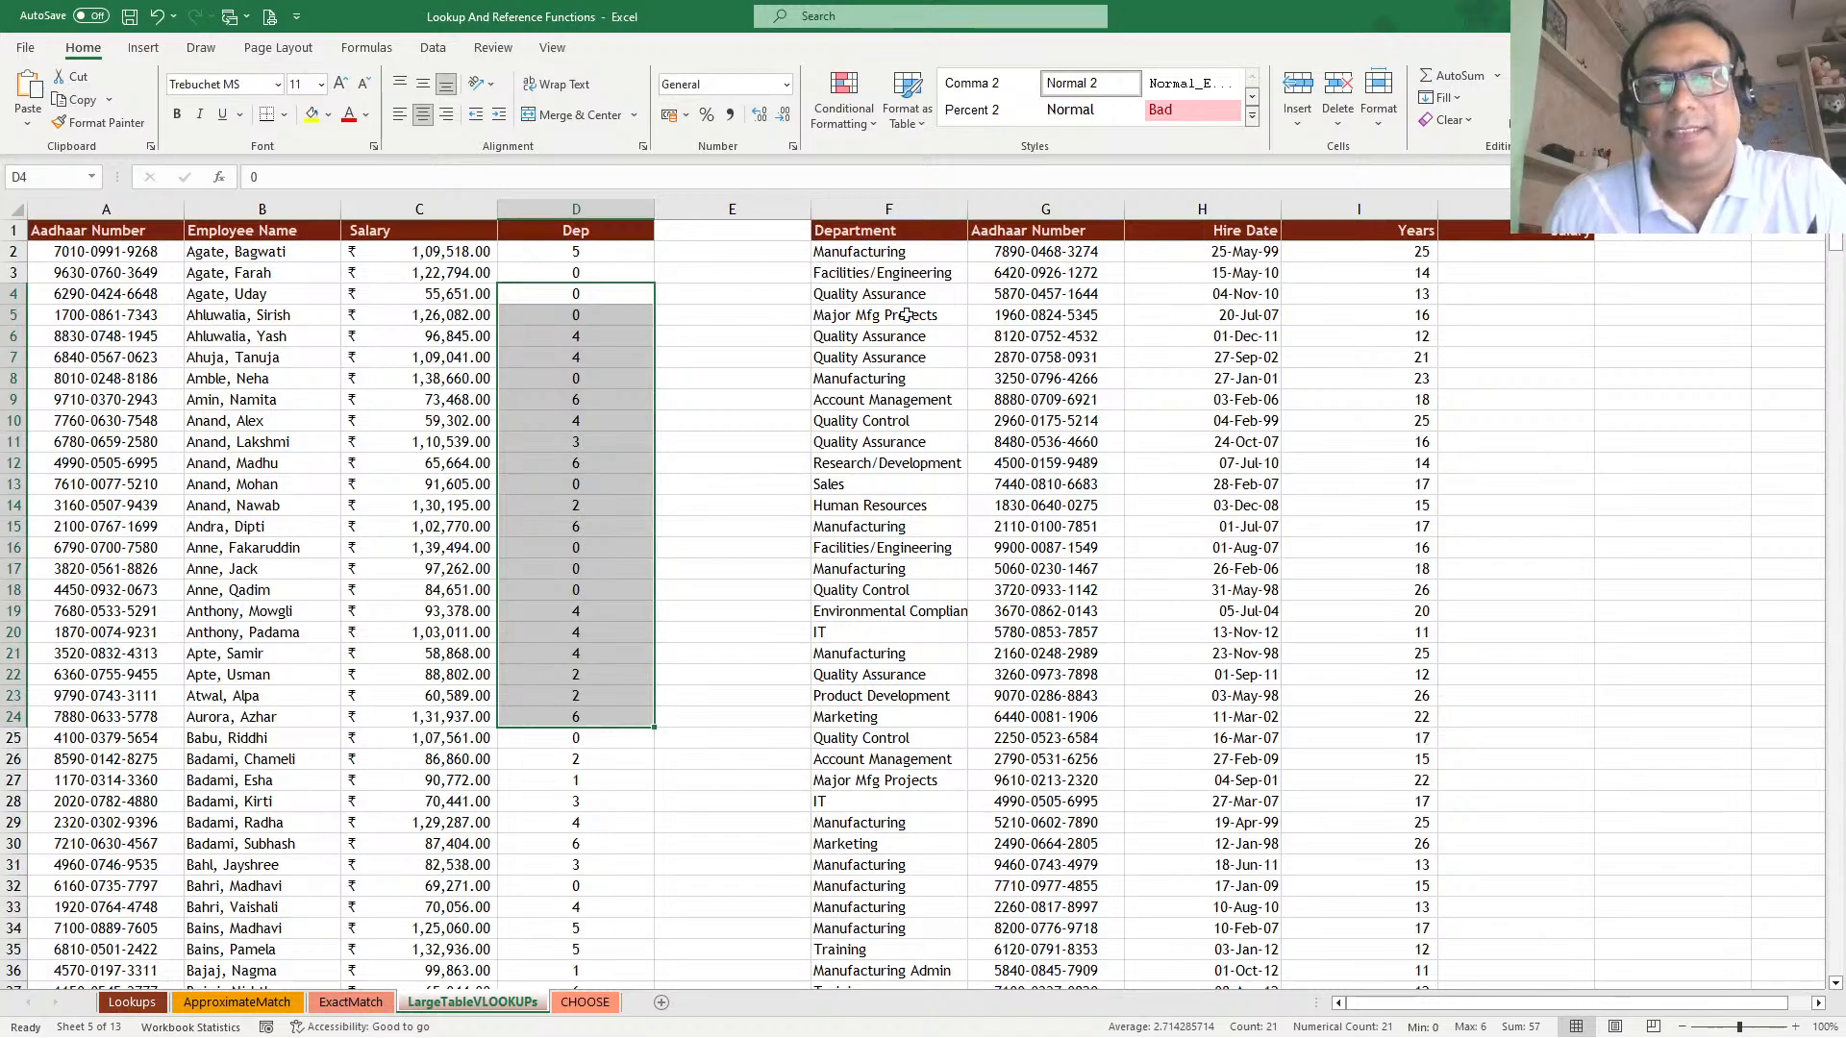
drag(900, 272, 861, 713)
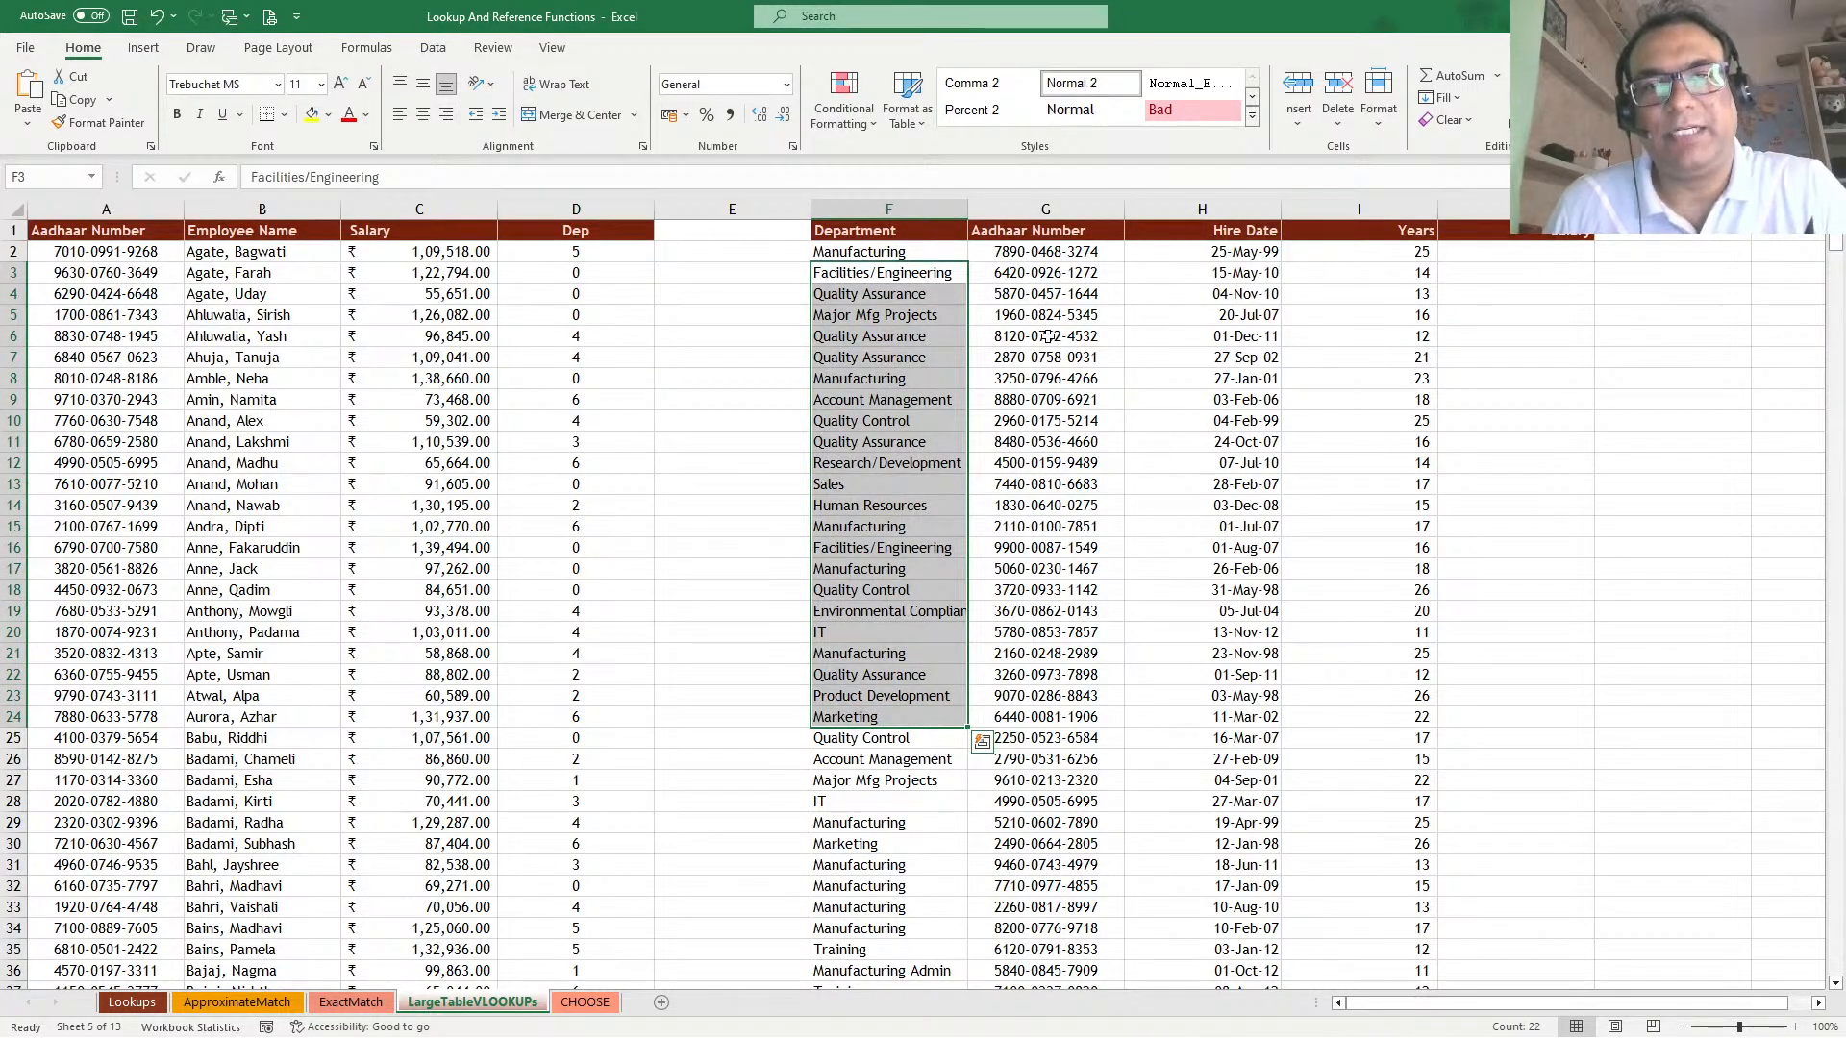
drag(1047, 253, 1067, 632)
drag(1235, 315, 1205, 605)
drag(1350, 279, 1340, 658)
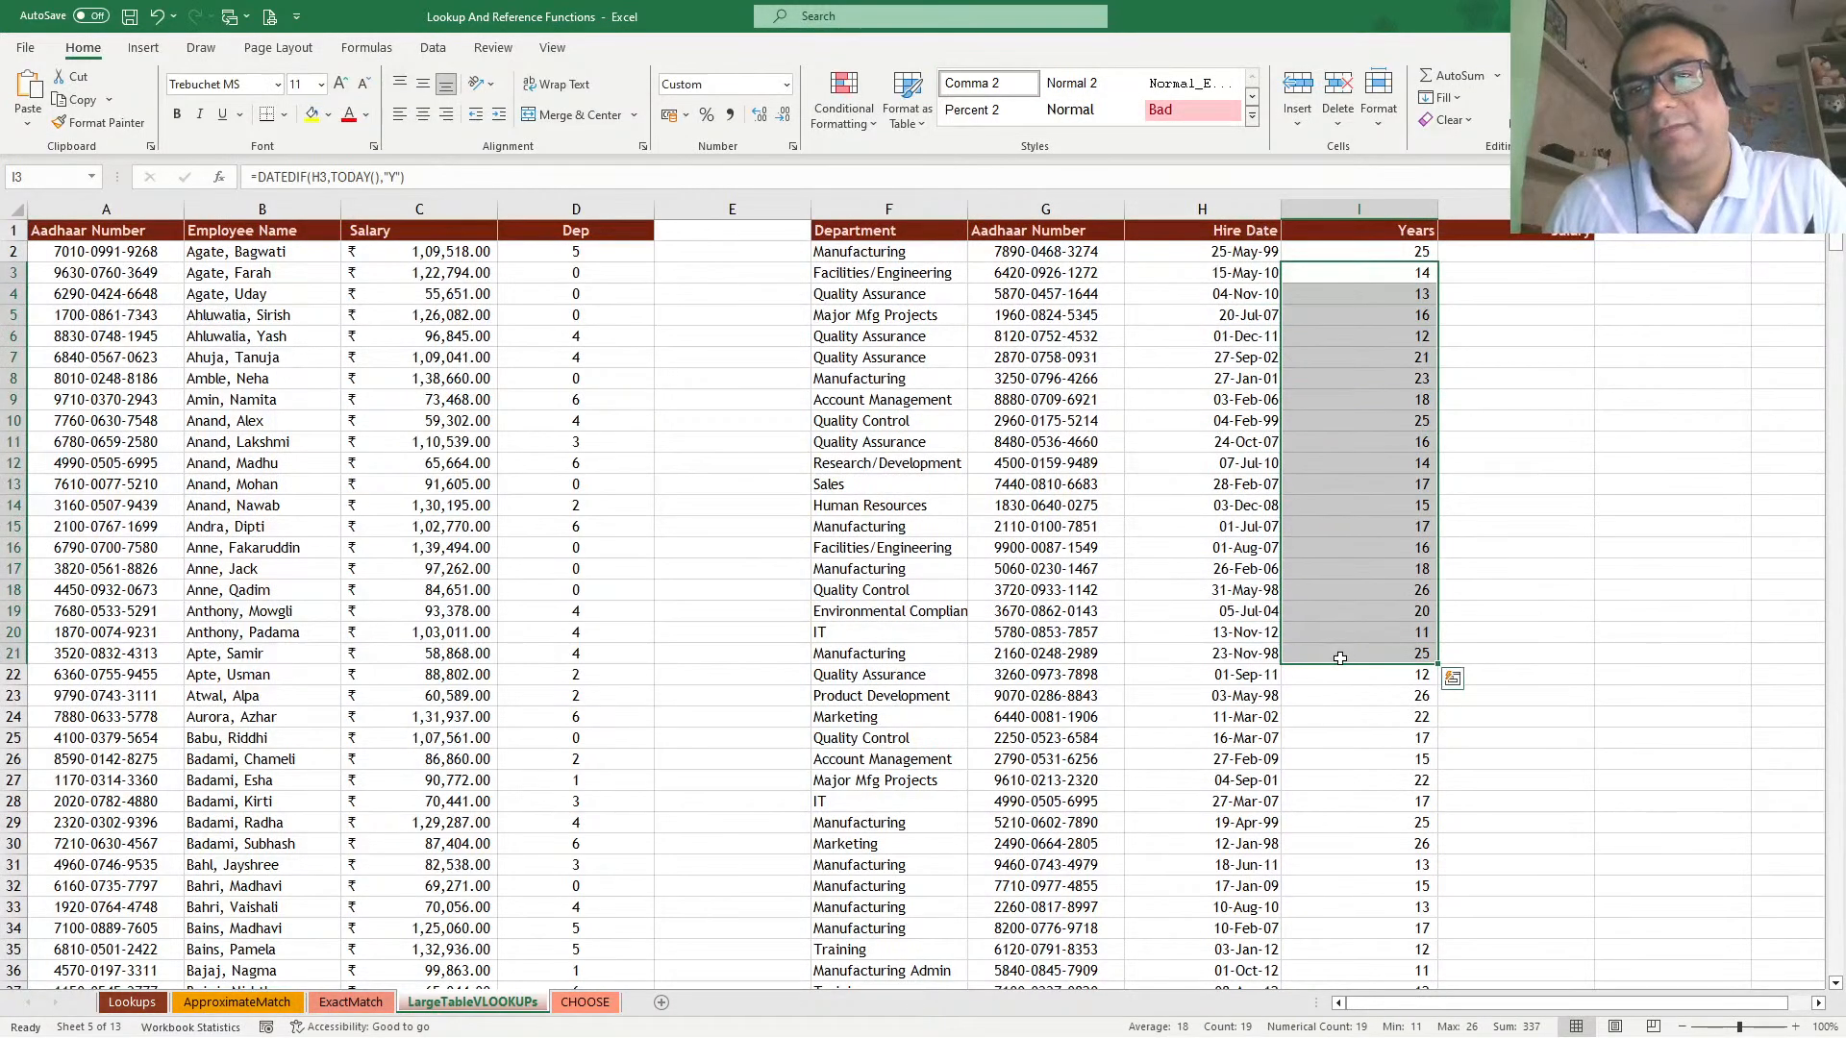
click(1355, 406)
double_click(1384, 257)
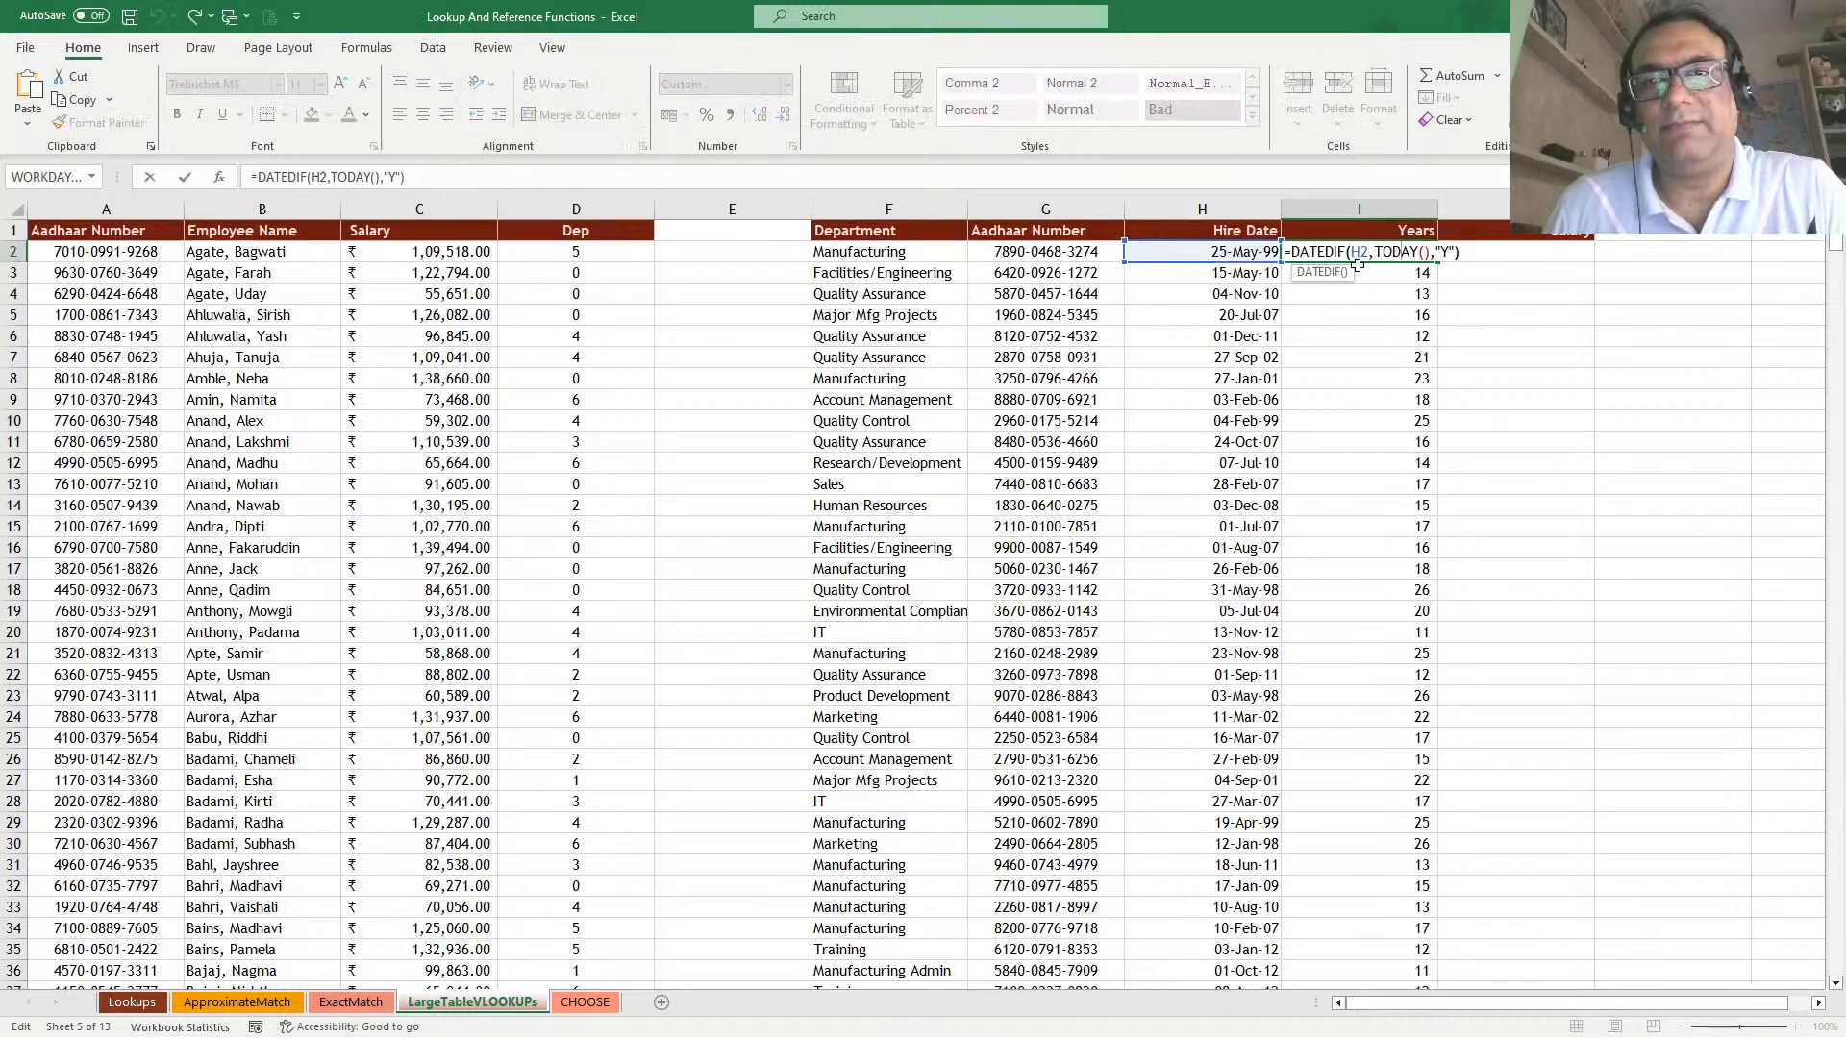
key(Escape)
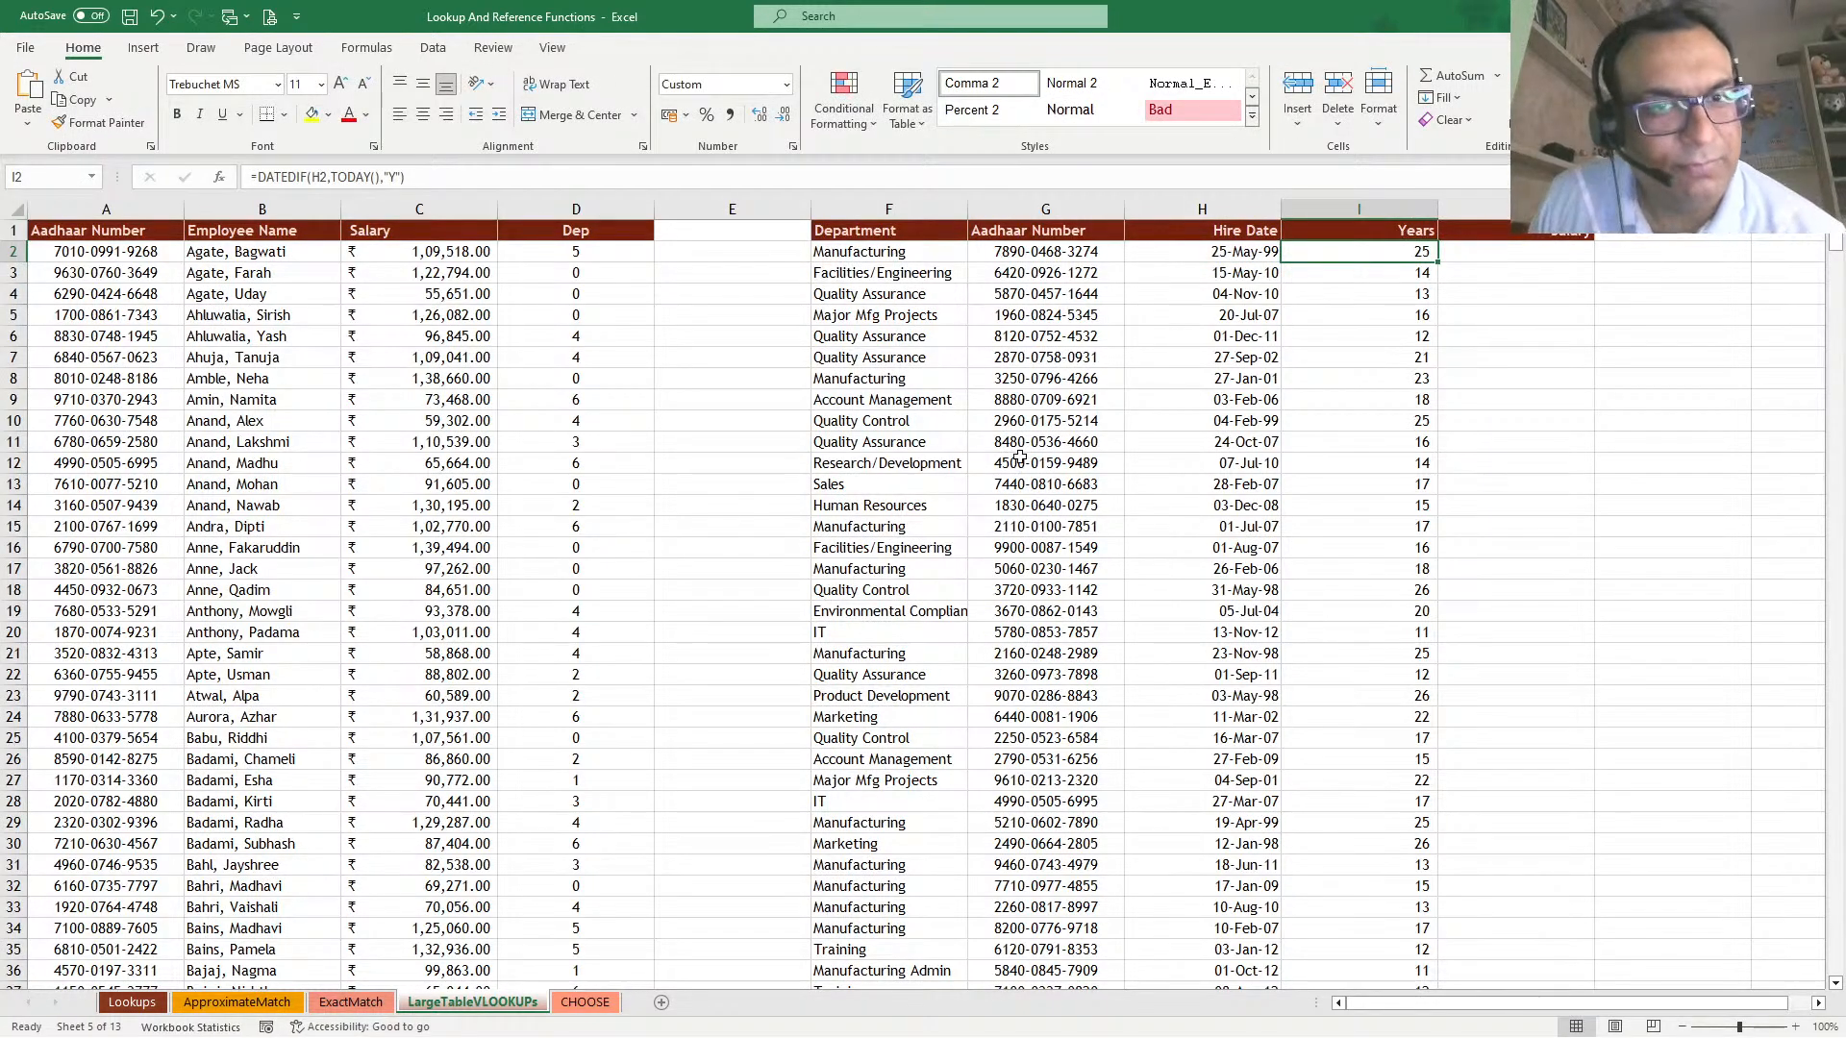
Compare the Aadhaar Number columns A and G of the two tables and check the empty Salary column J
click(1554, 270)
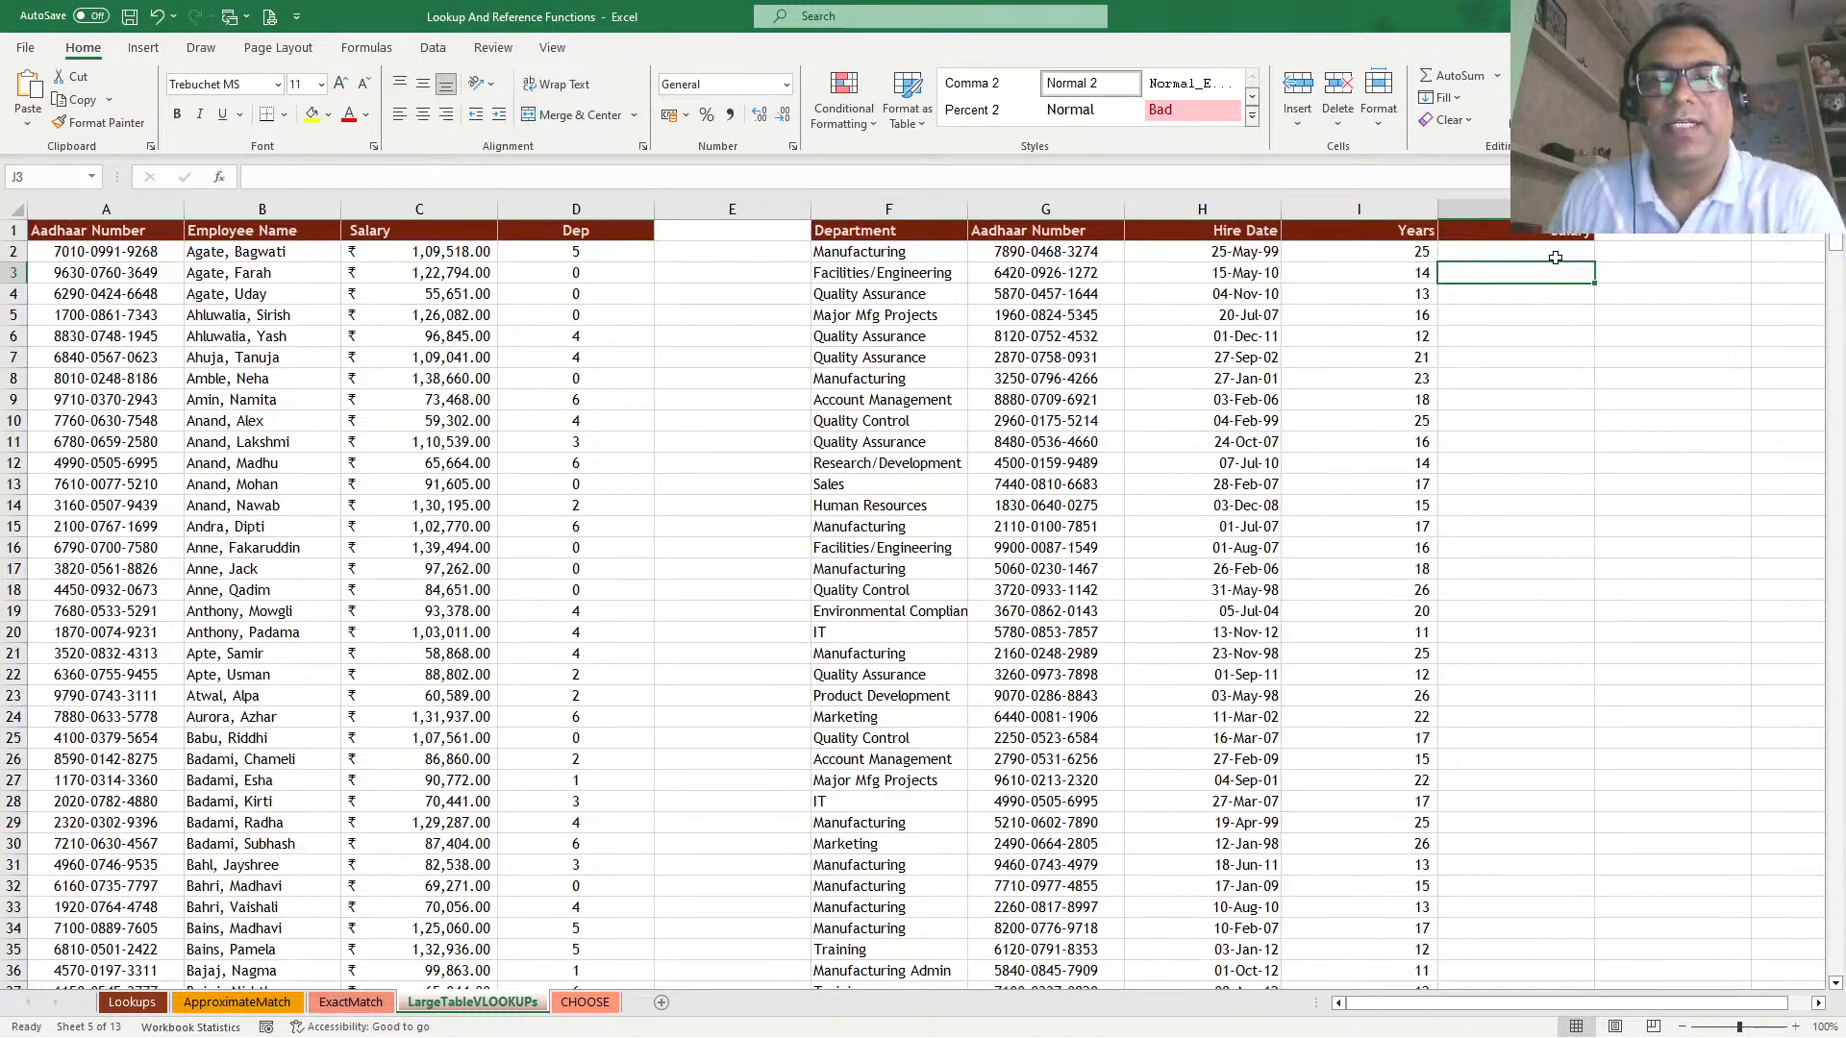
click(1554, 254)
click(303, 356)
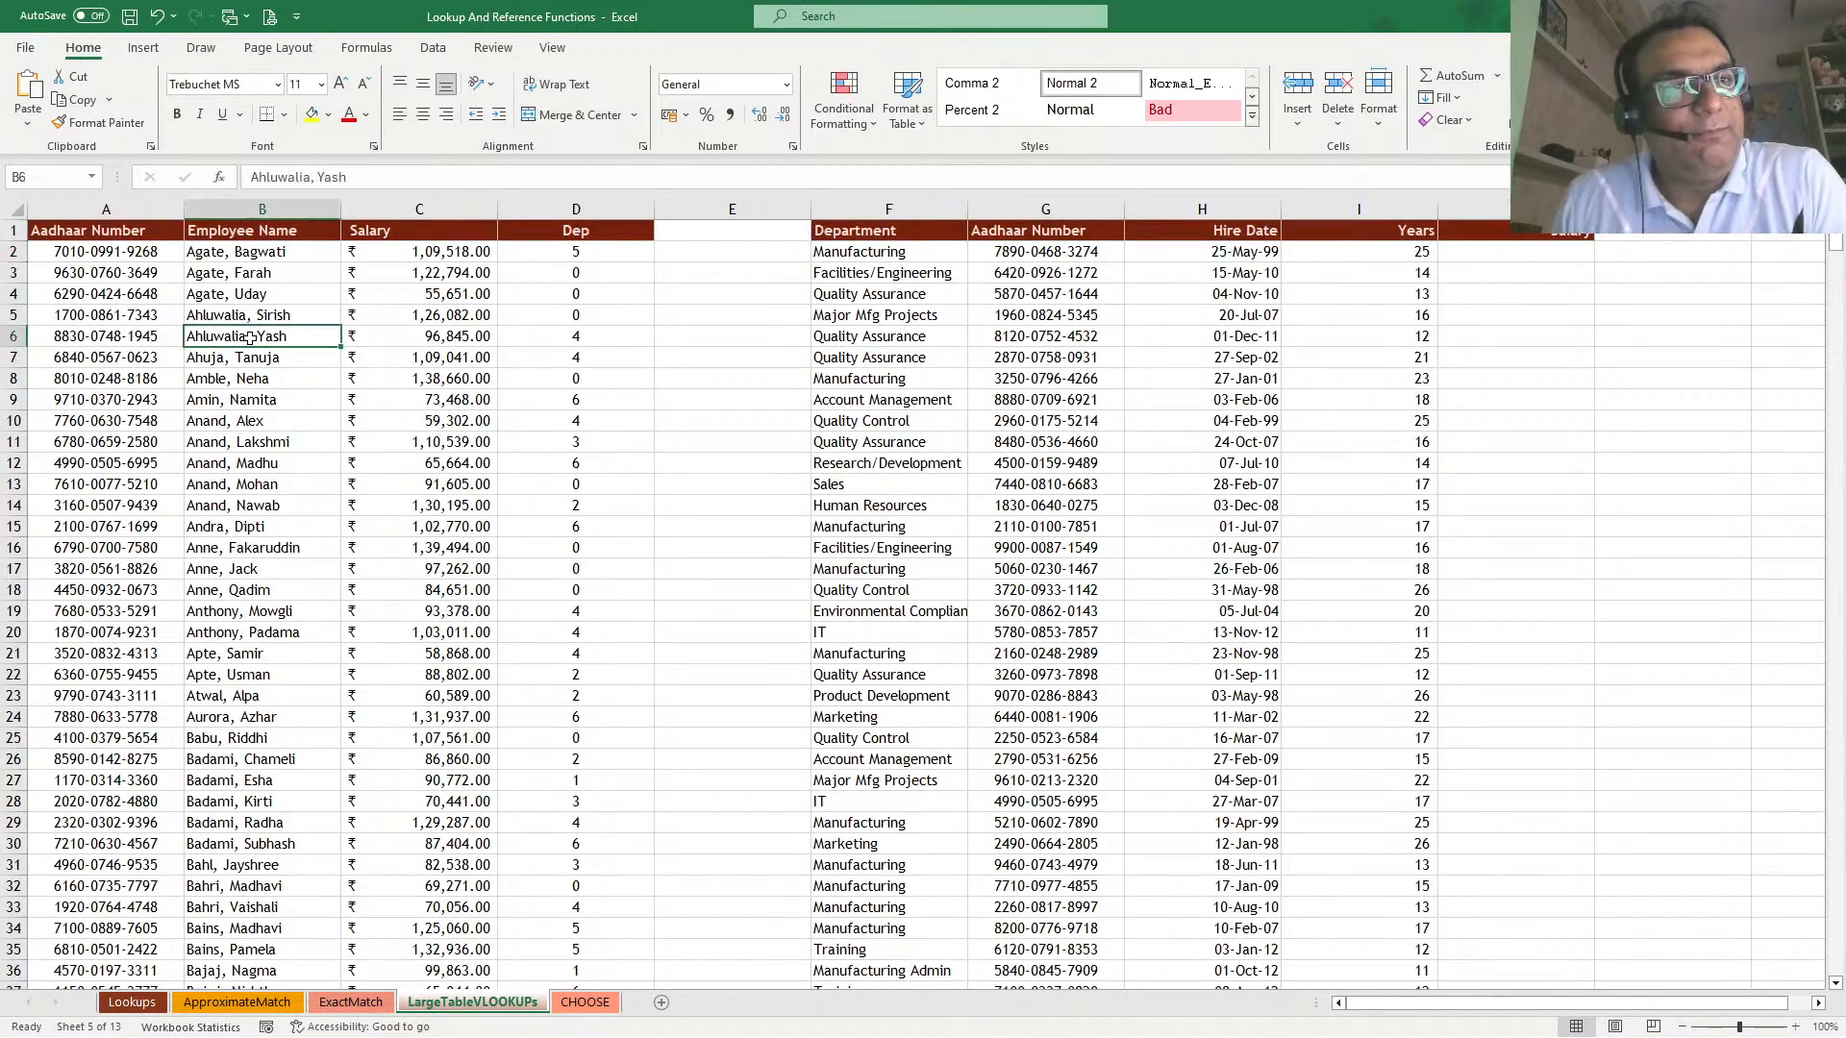
click(911, 378)
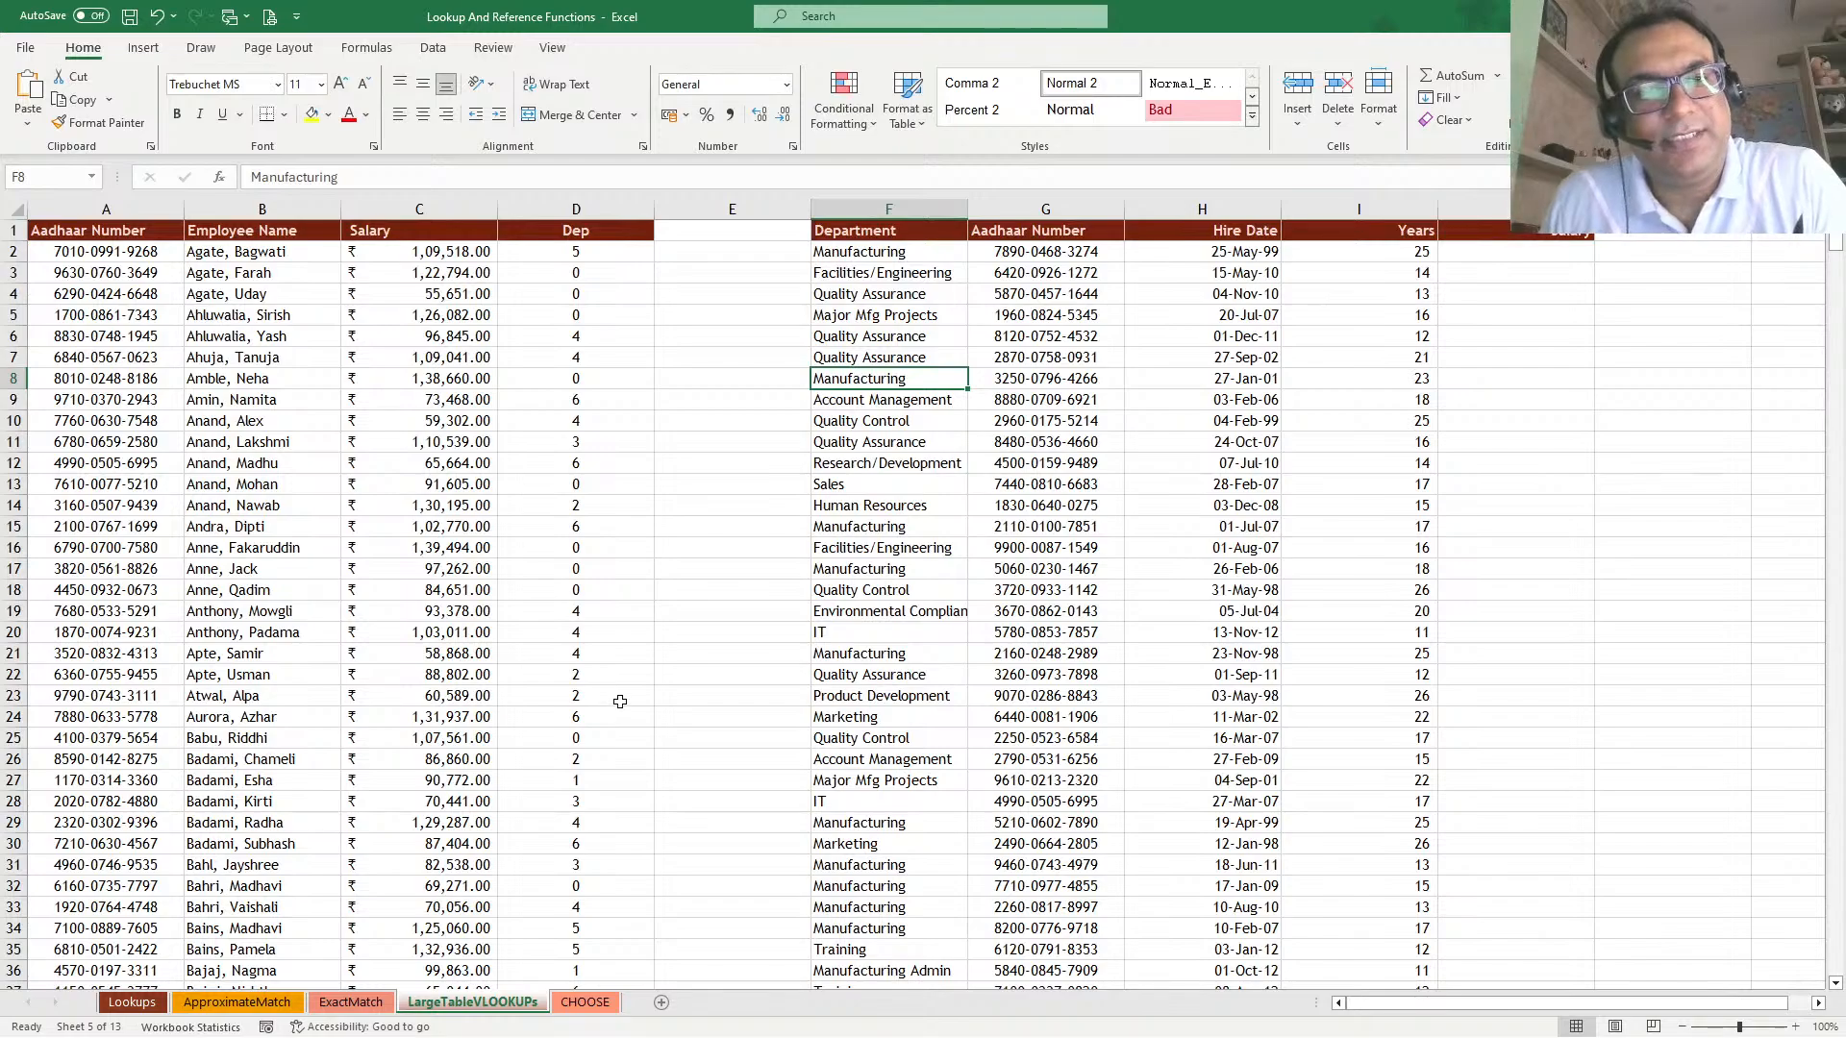
click(928, 295)
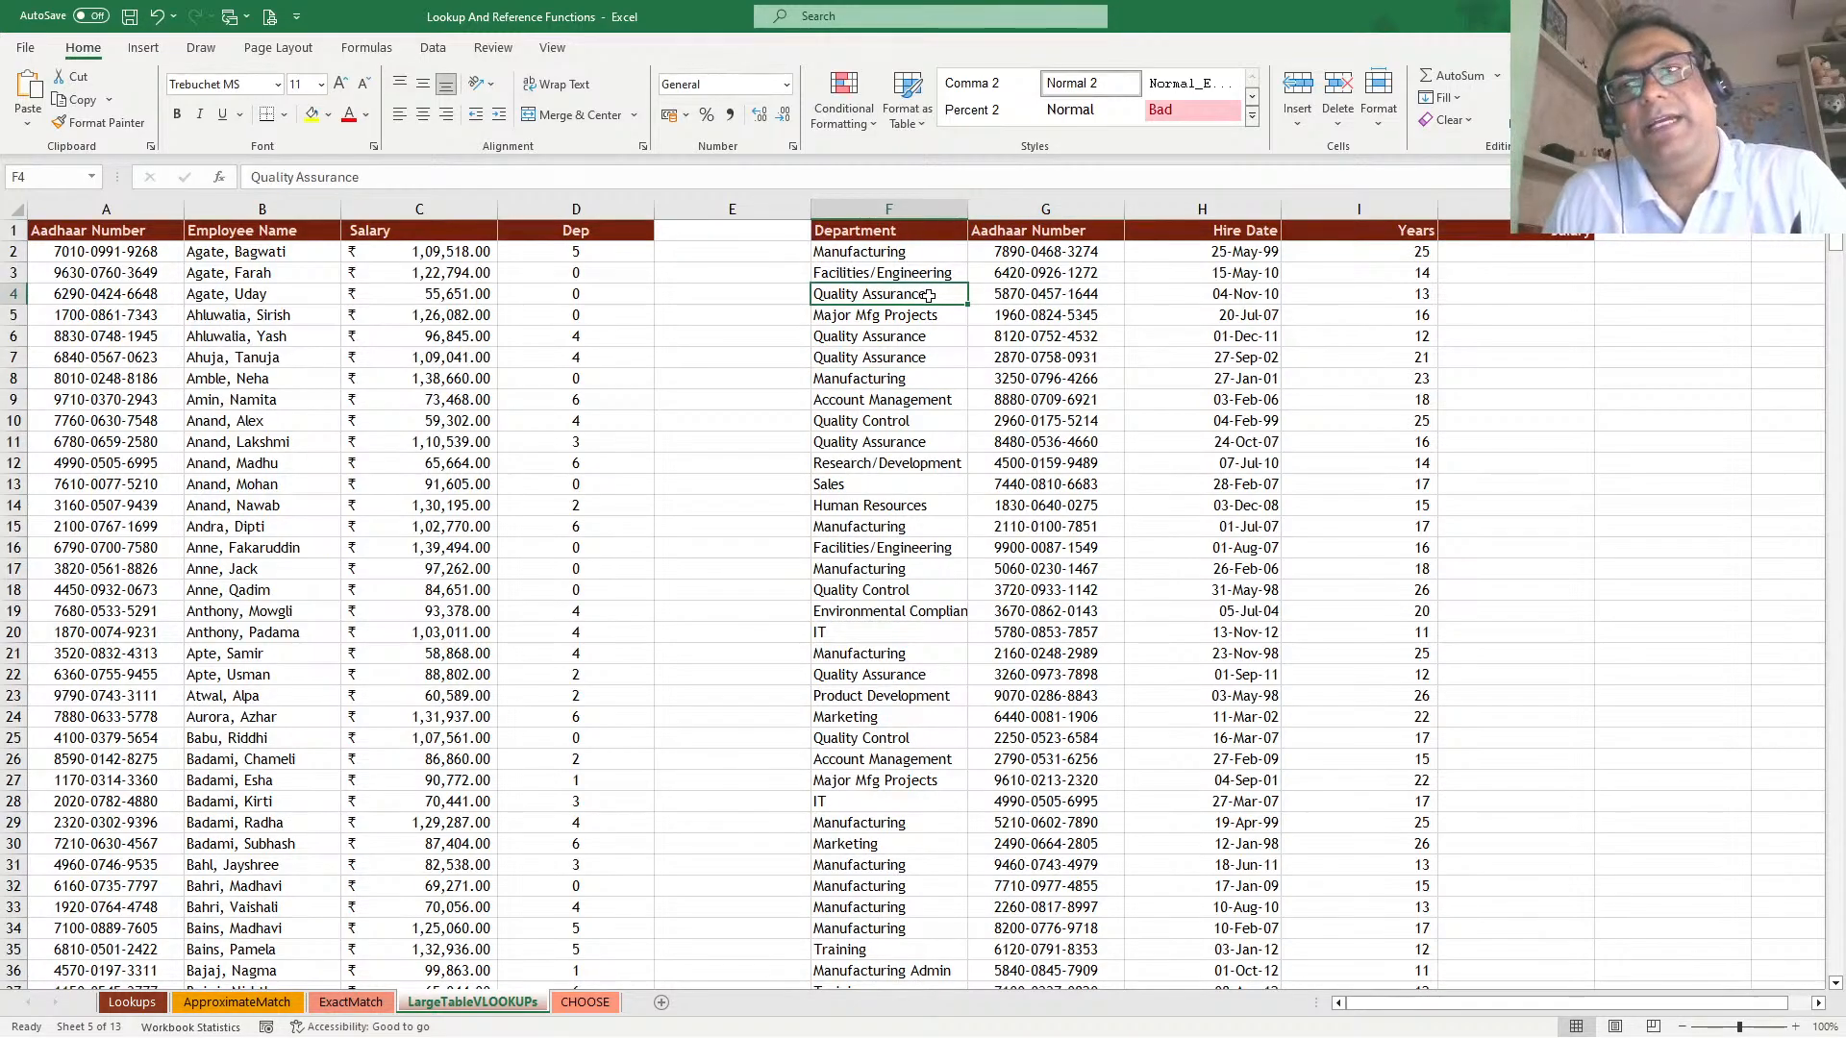
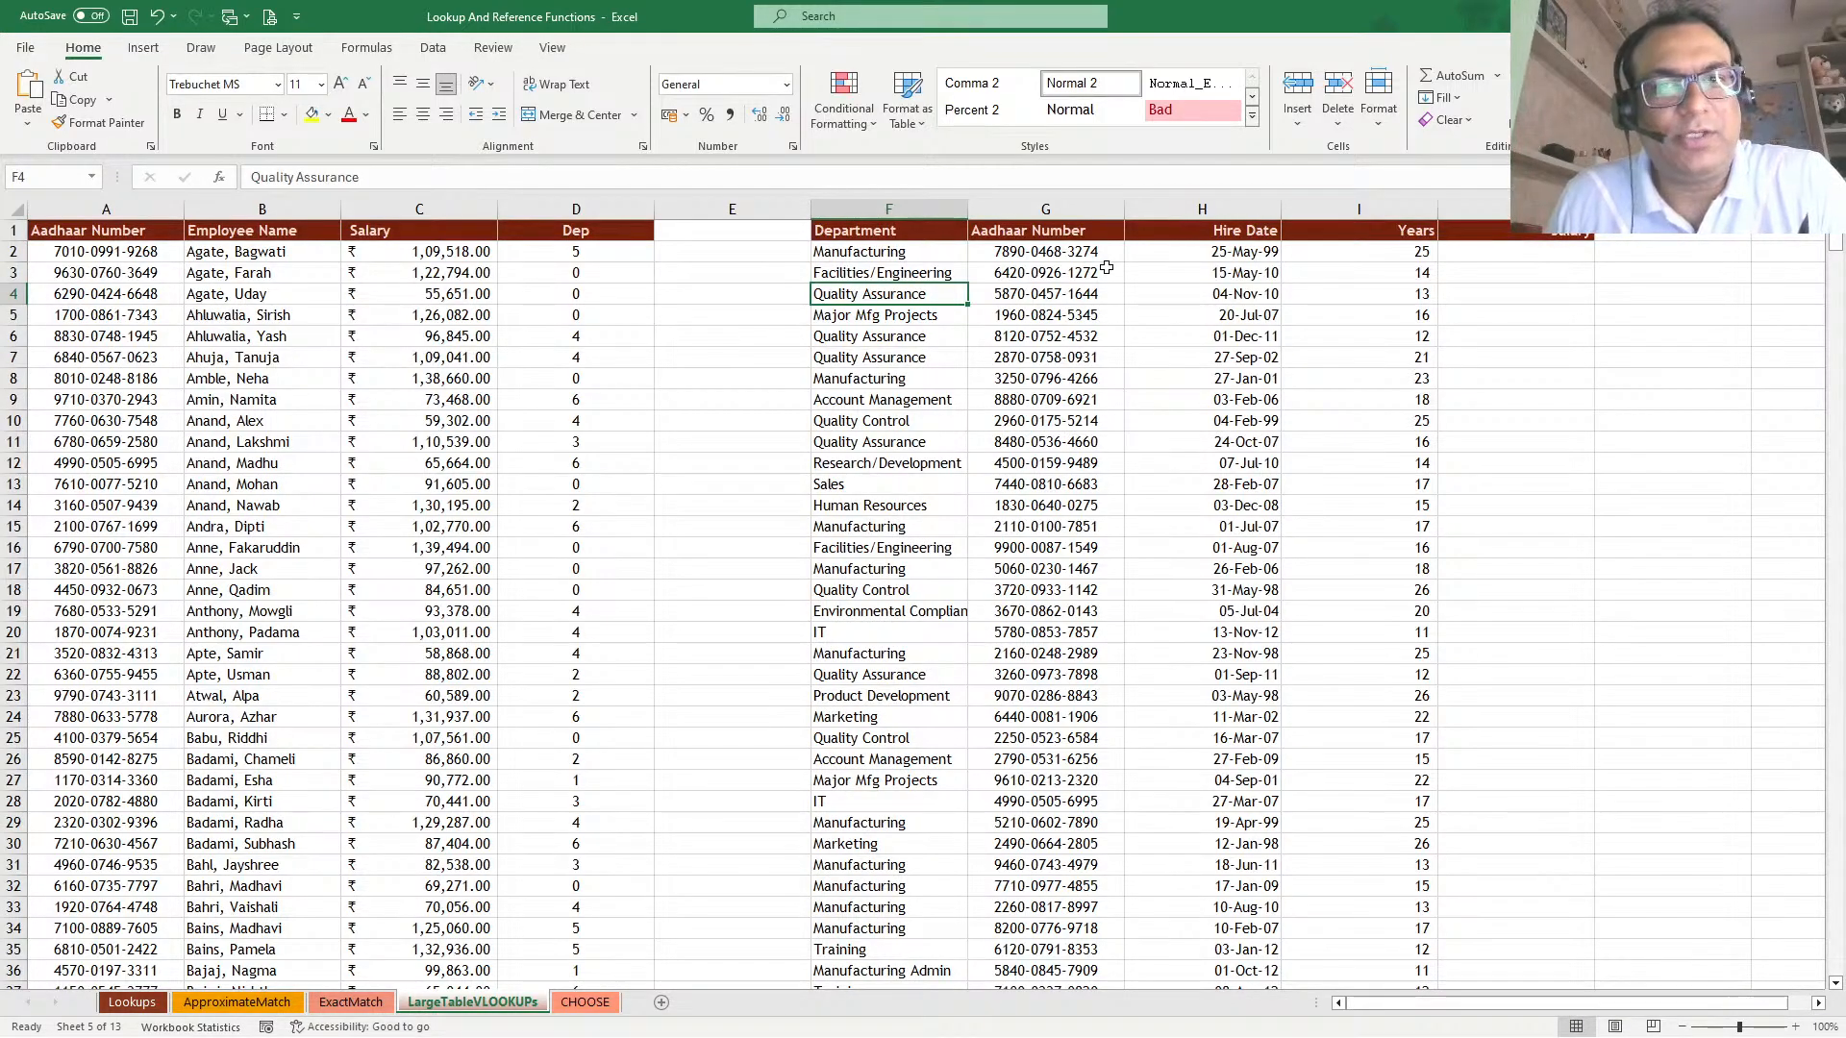
click(1069, 209)
click(107, 209)
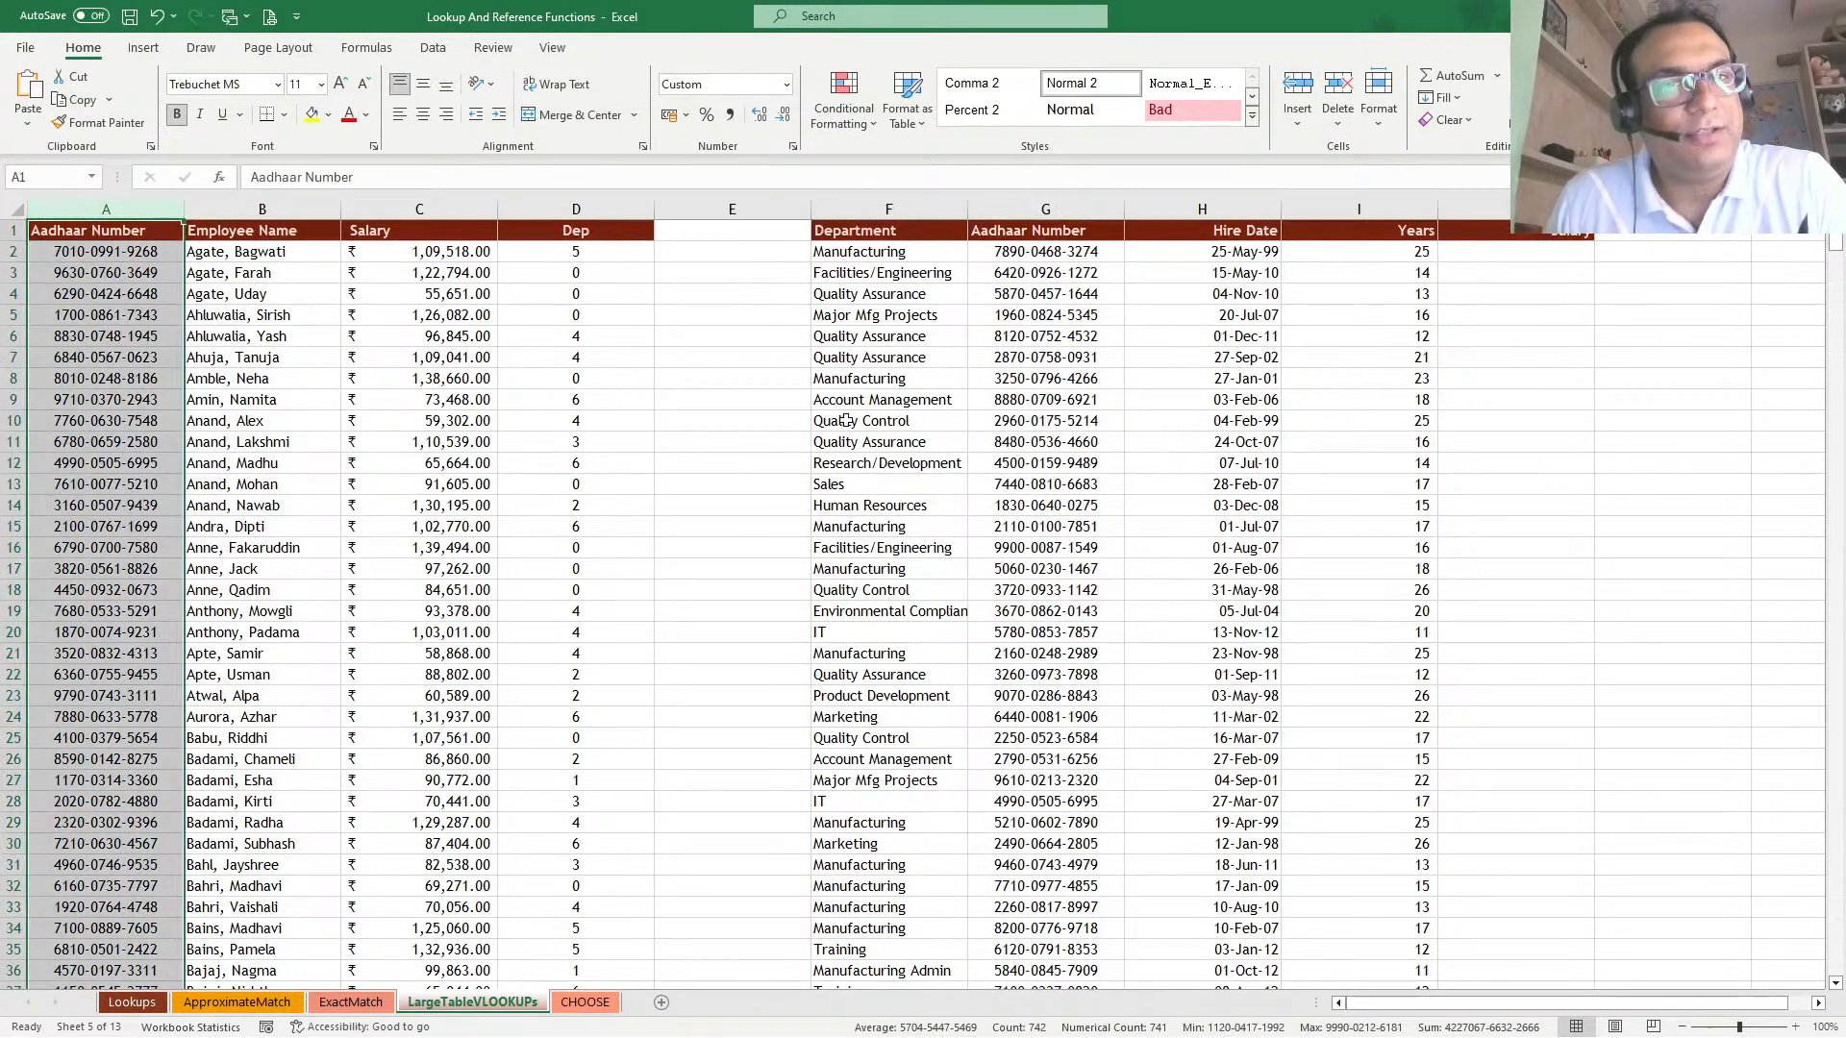
click(1067, 298)
click(1064, 228)
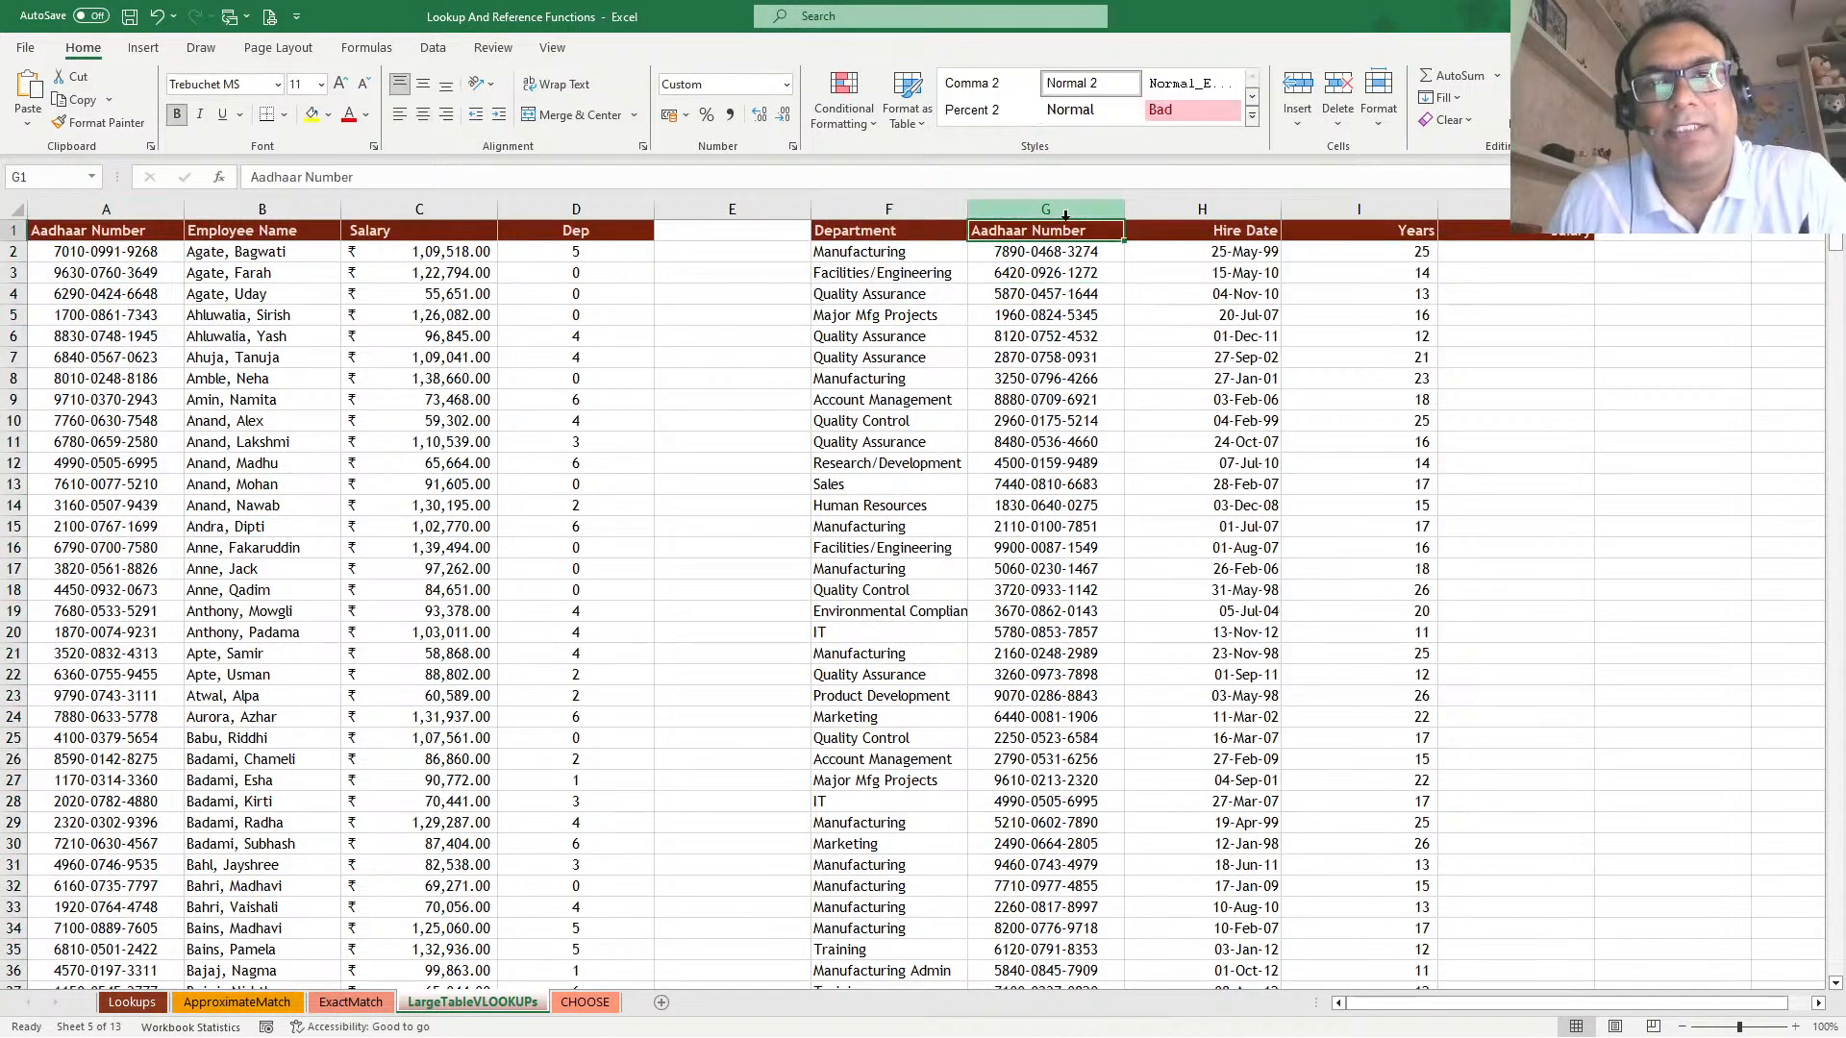
click(1065, 211)
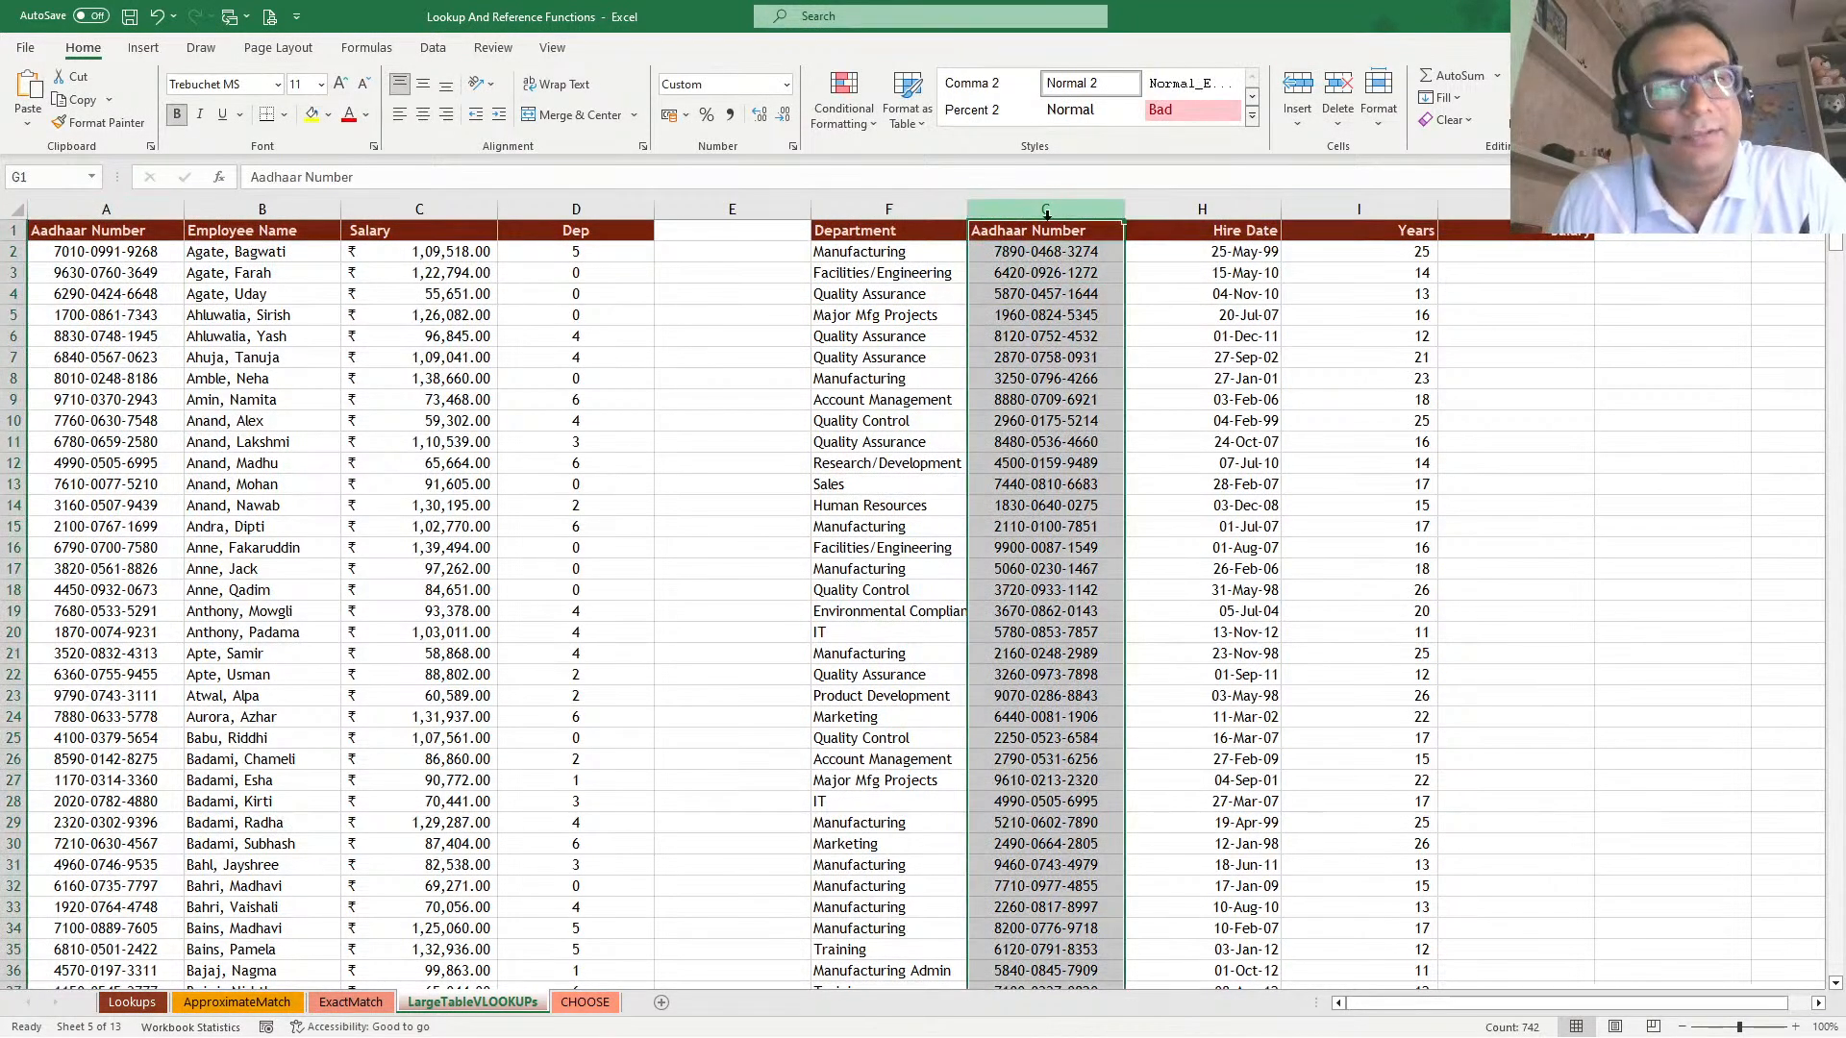
click(107, 209)
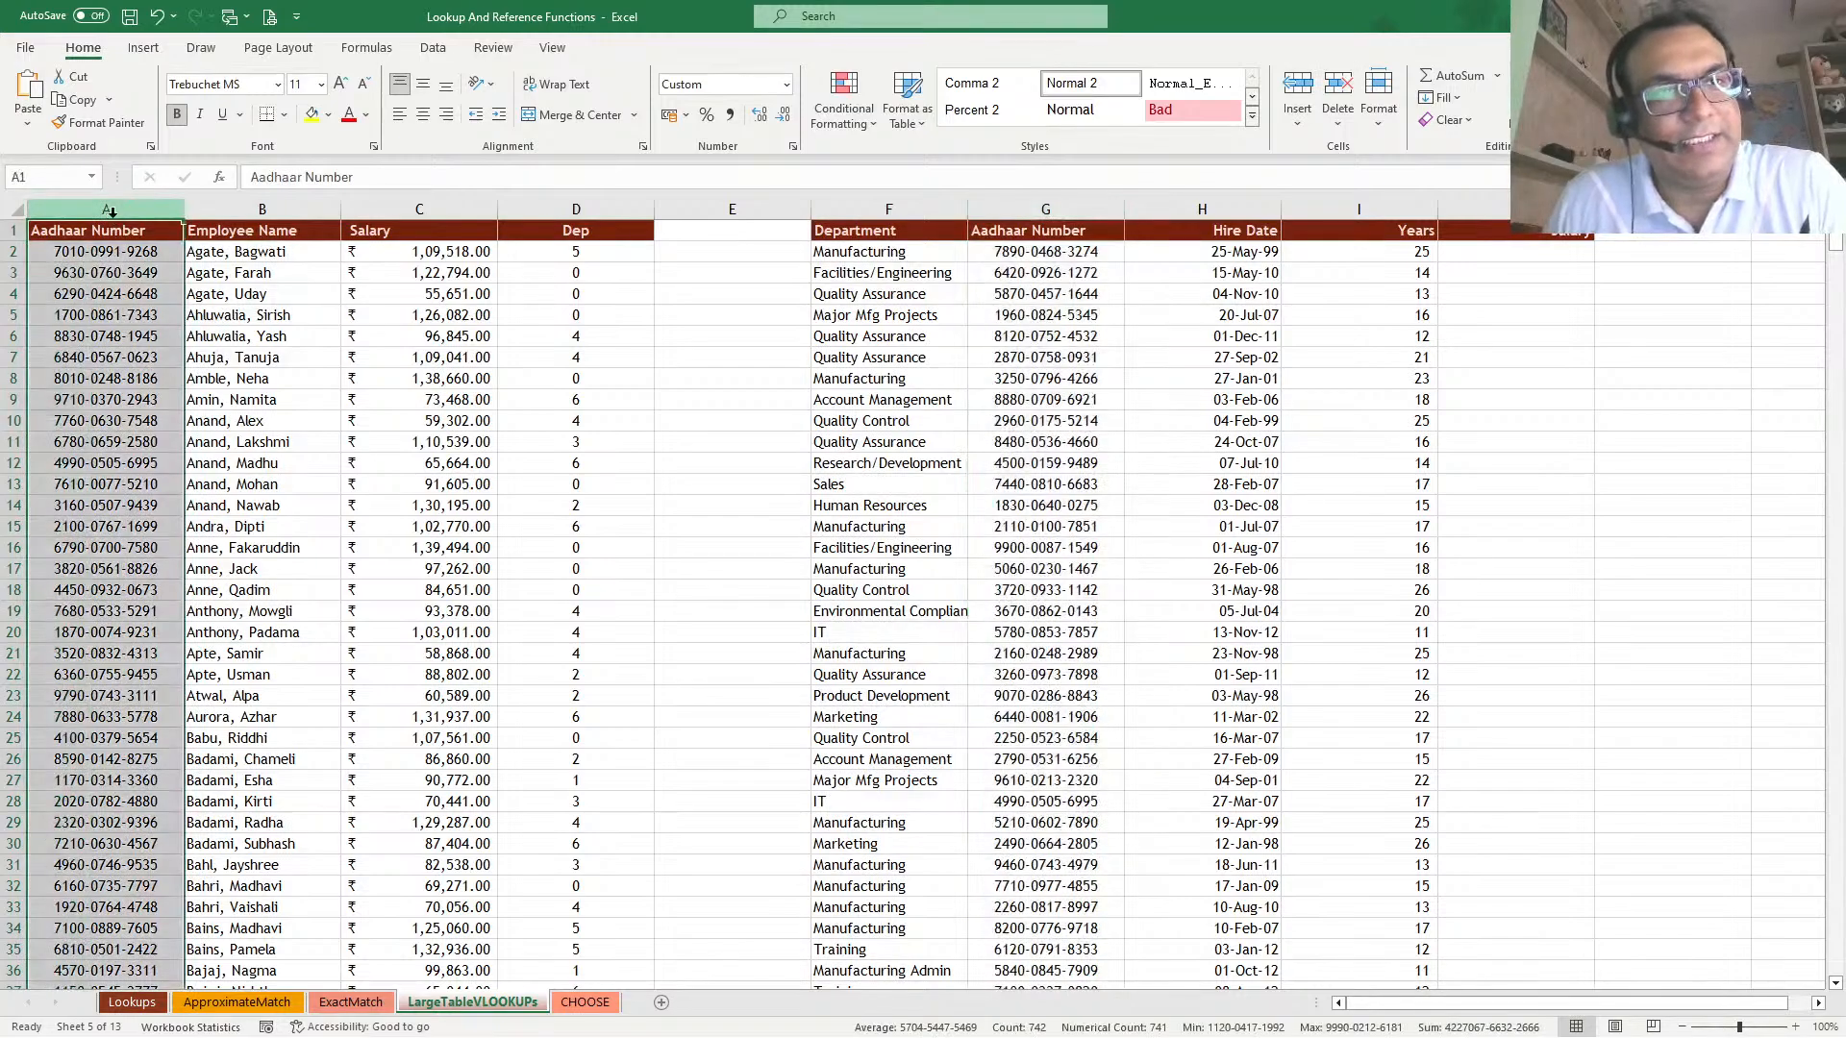
click(1529, 246)
click(229, 328)
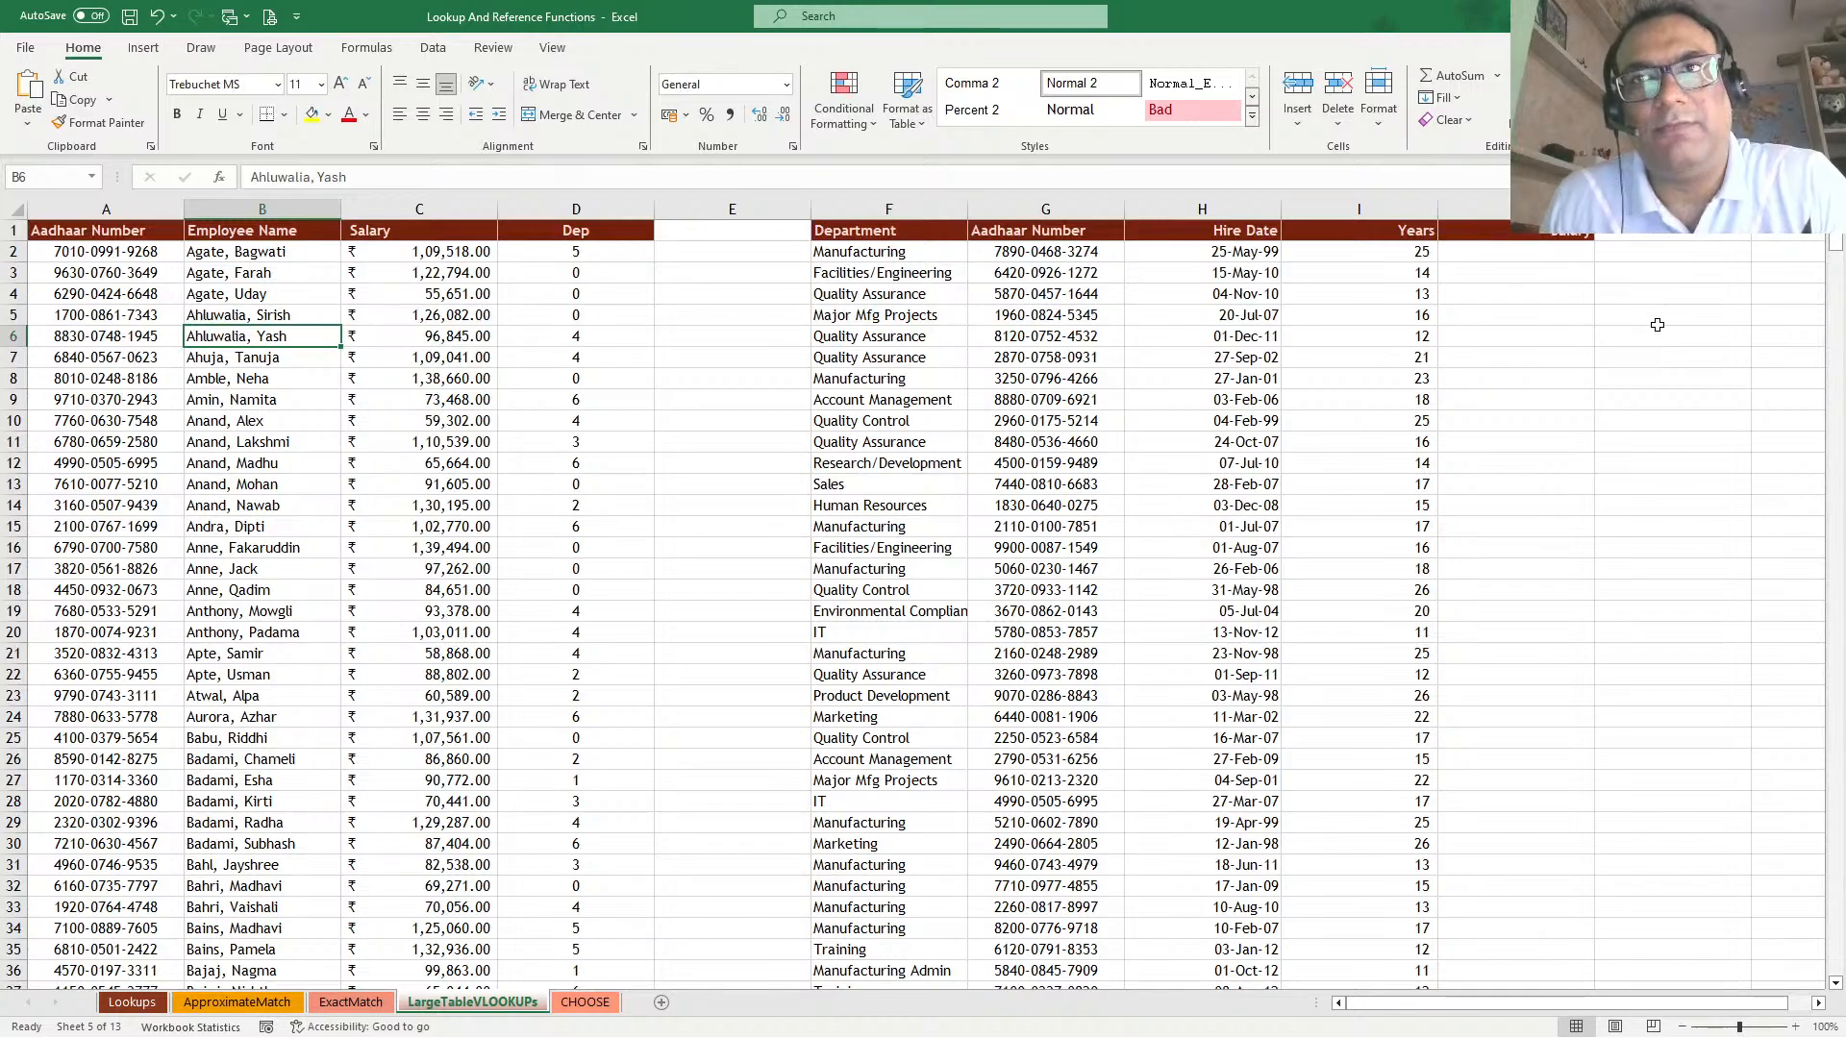
click(1009, 238)
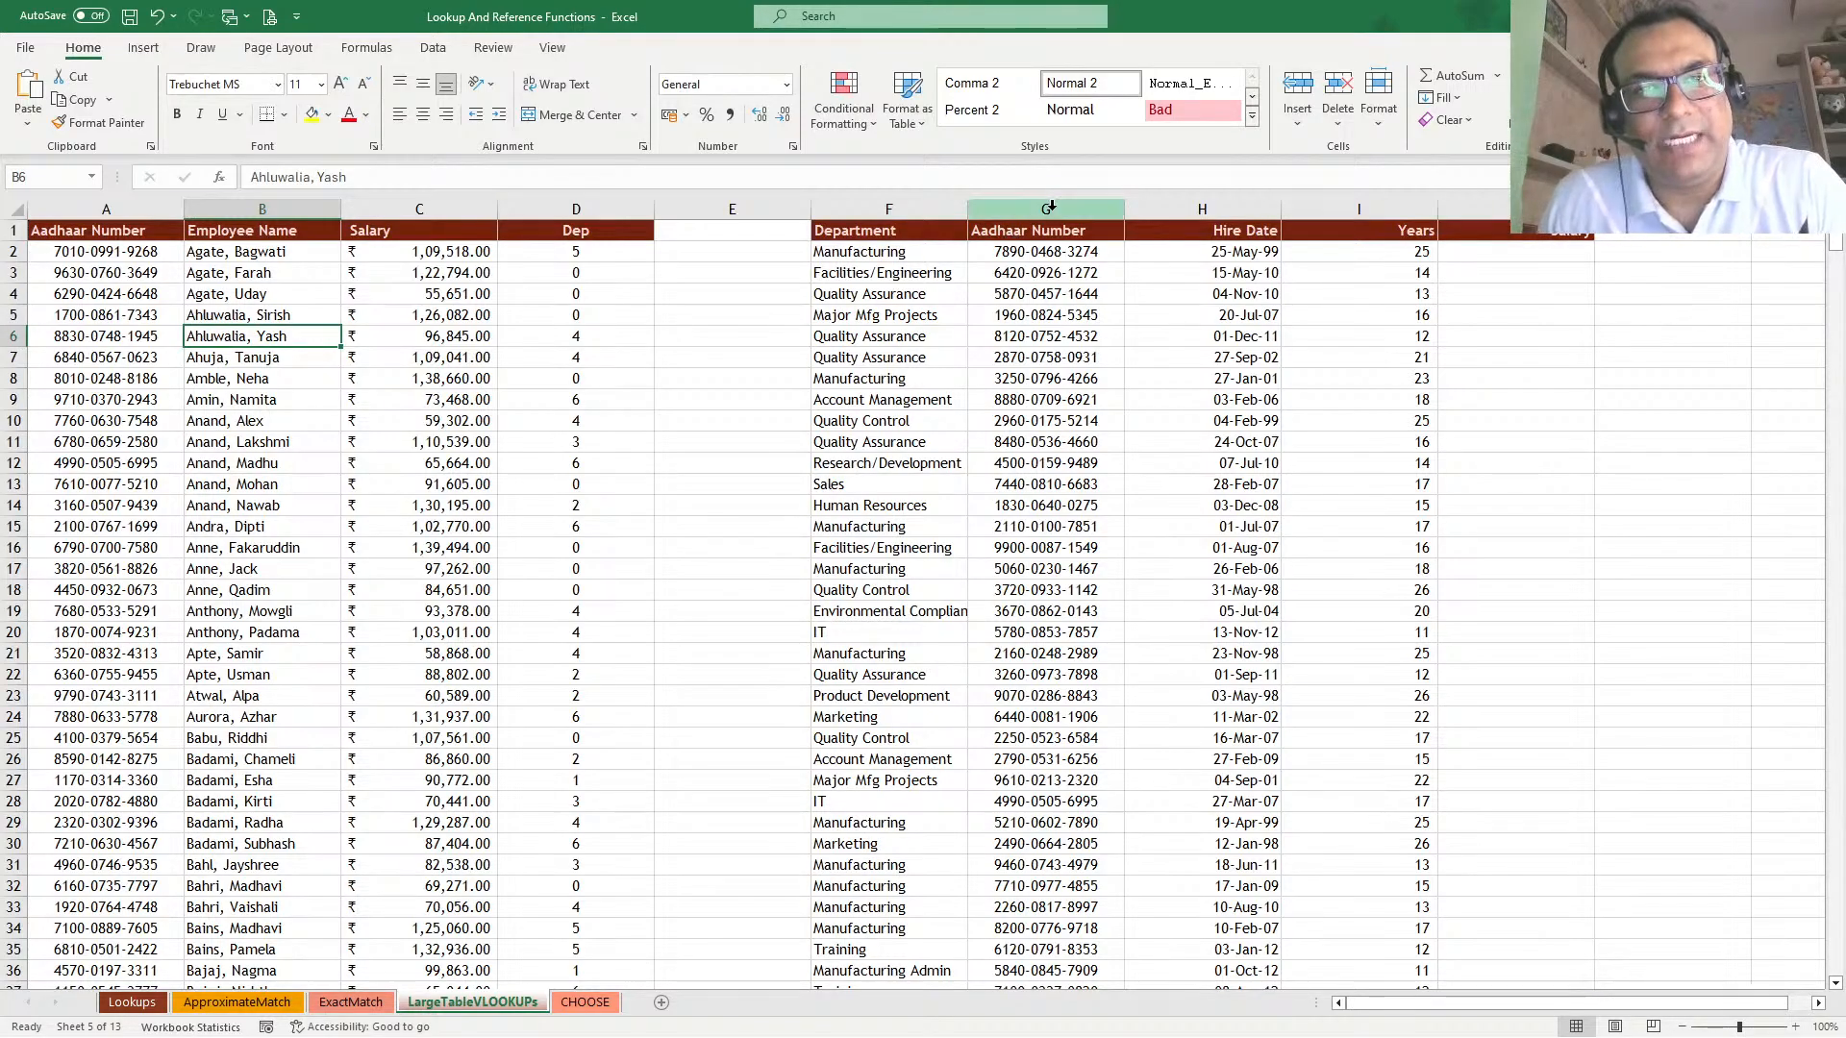
key(ctrl+shift+Down)
Fill the whole blank column E with a near-black theme colour to separate the two tables
click(737, 213)
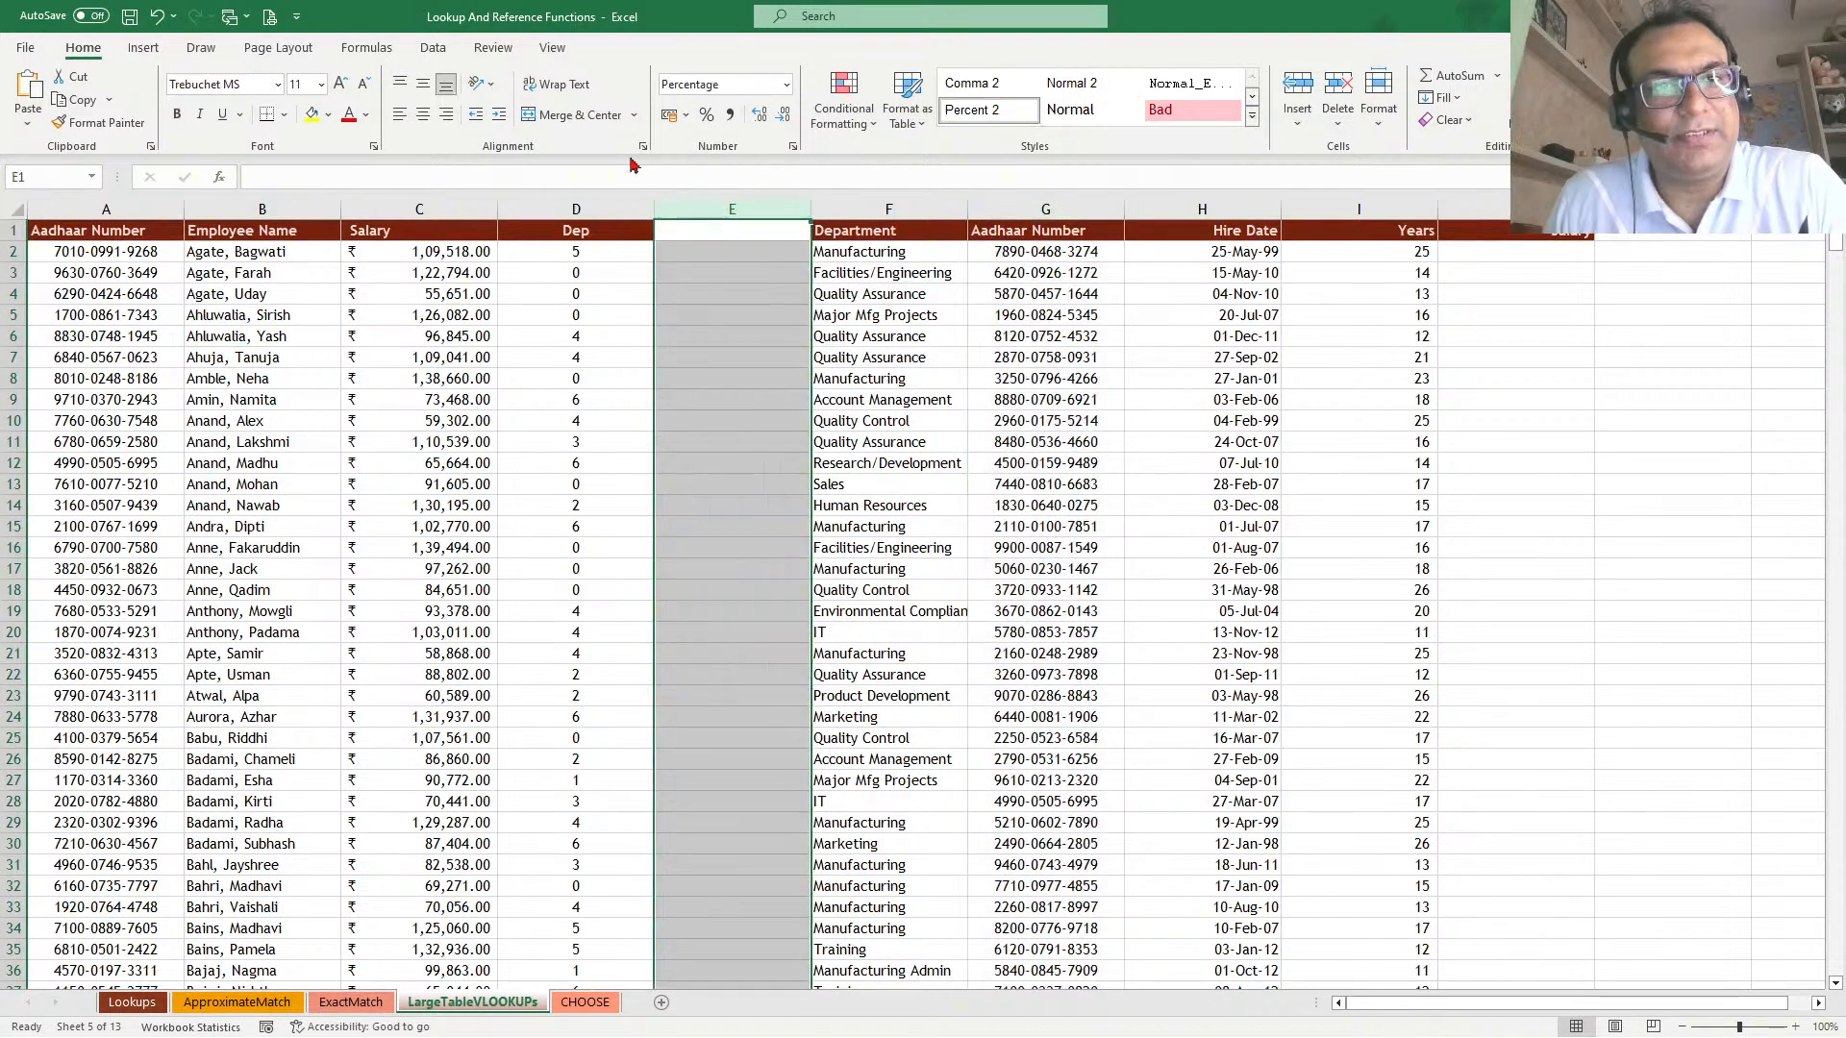
click(327, 114)
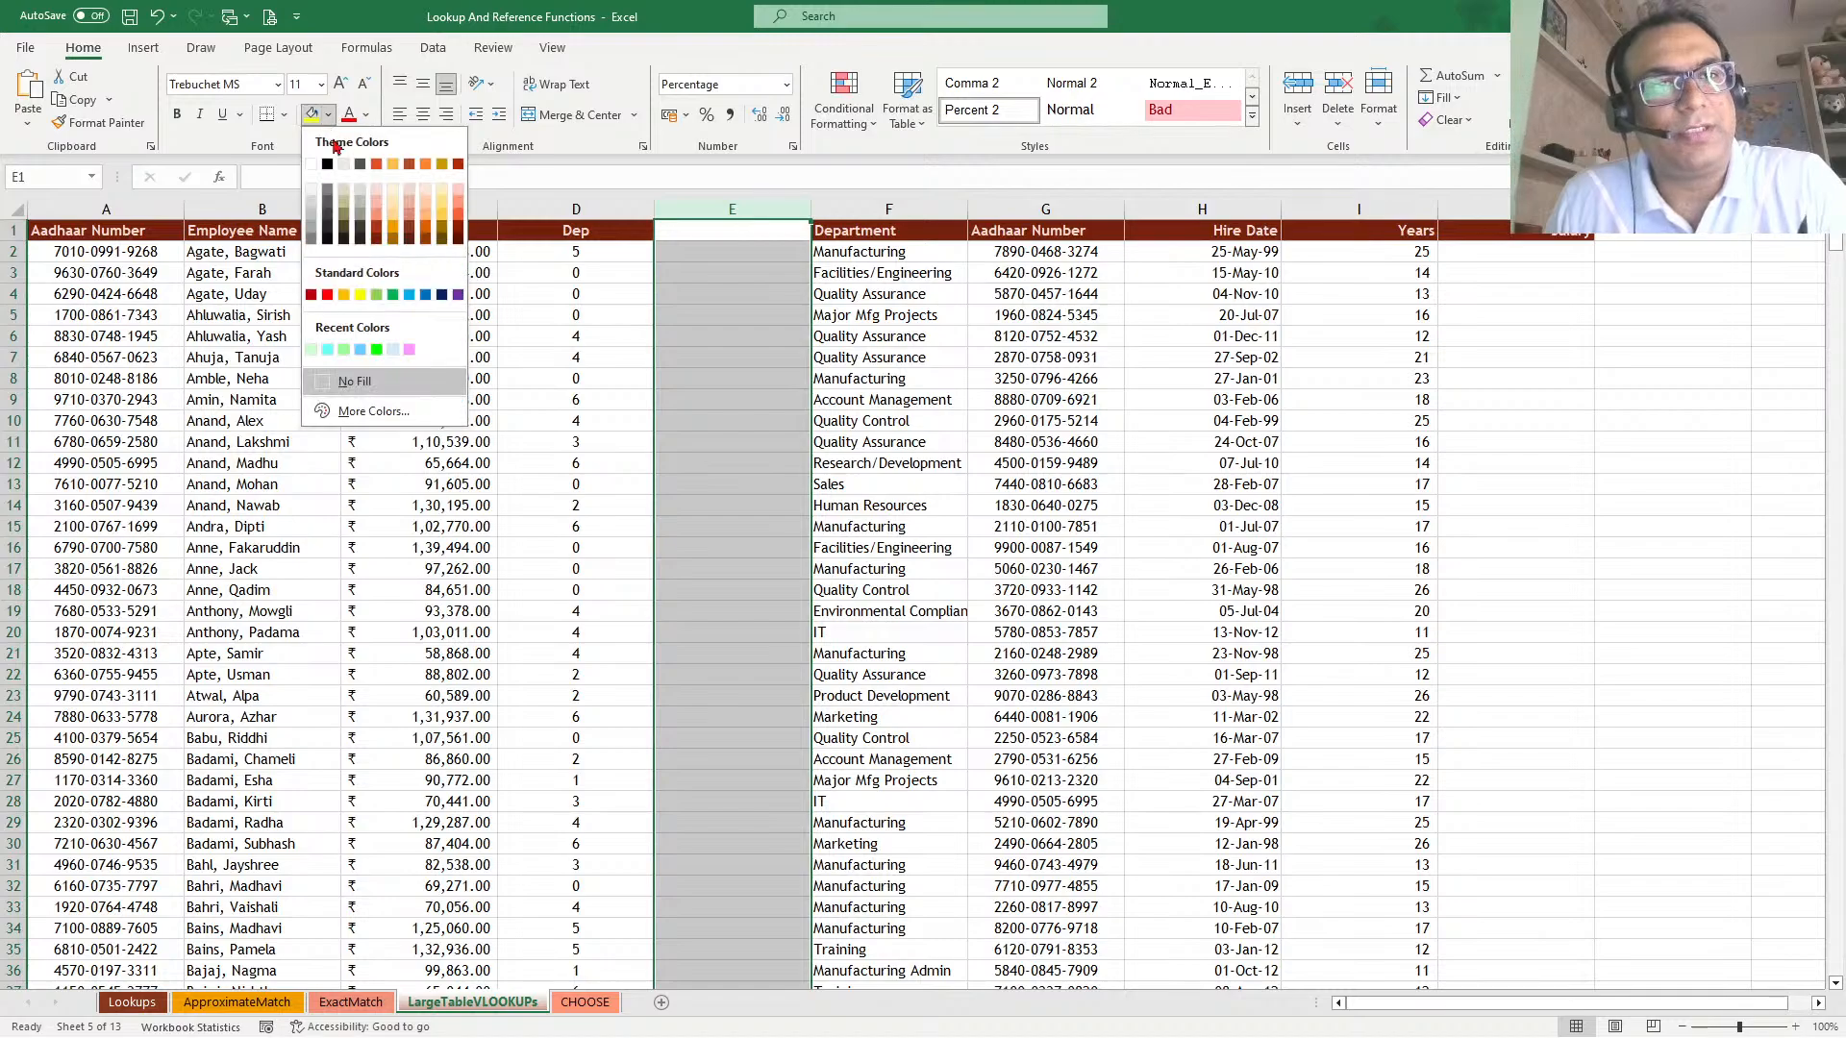
click(359, 239)
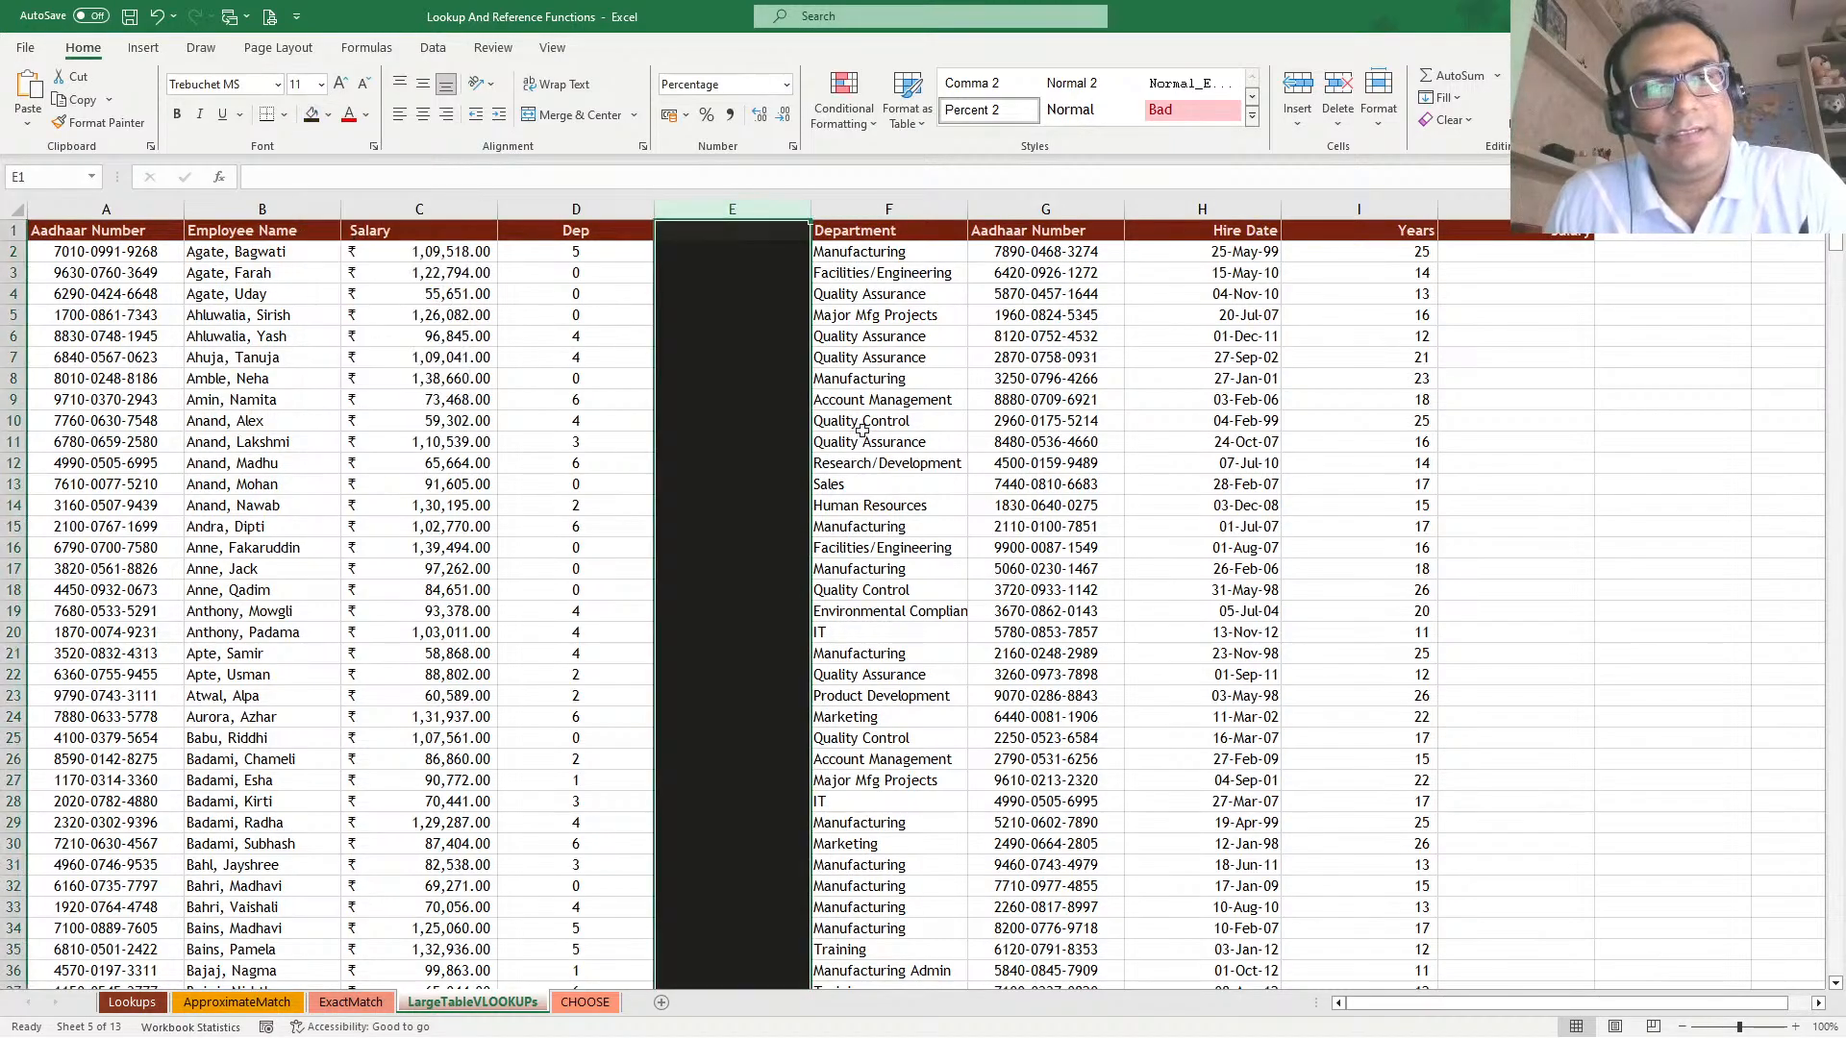
click(828, 605)
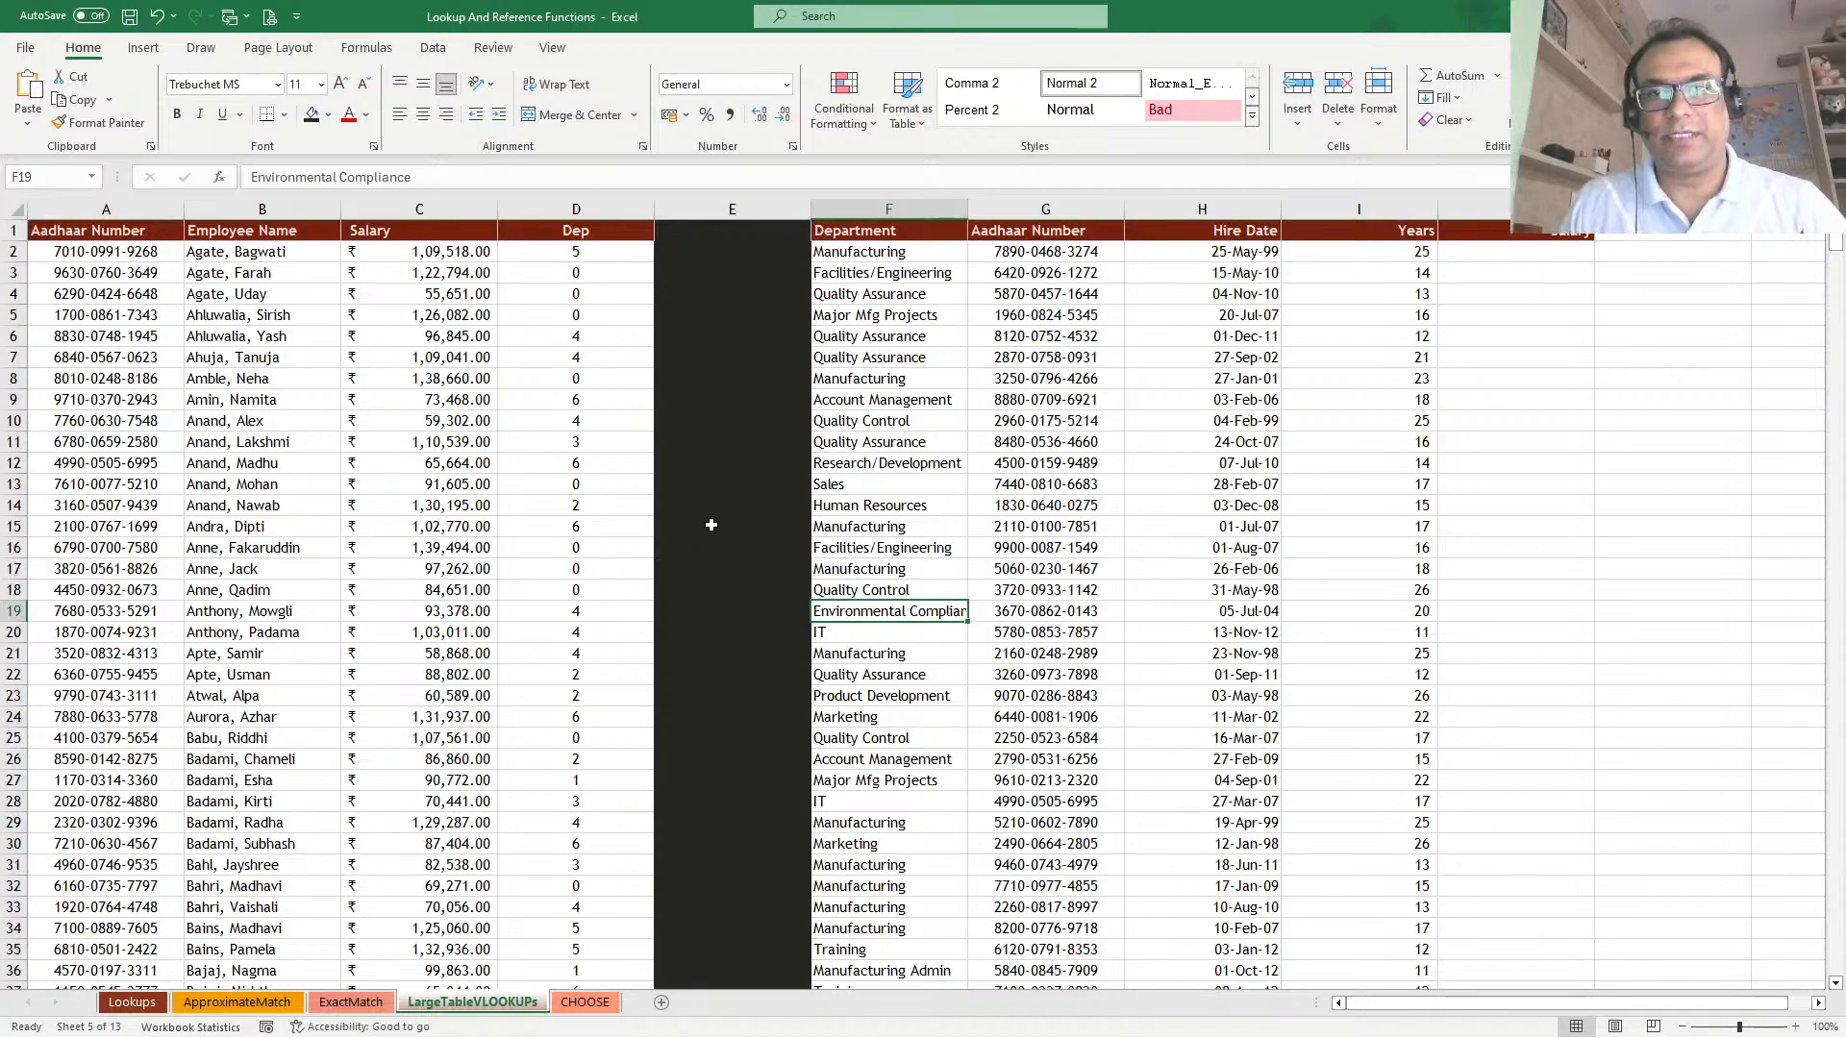
Enter =VLOOKUP(G2,A:D,3,) in J2 to look up the salary by Aadhaar Number, leaving range_lookup blank
click(1513, 255)
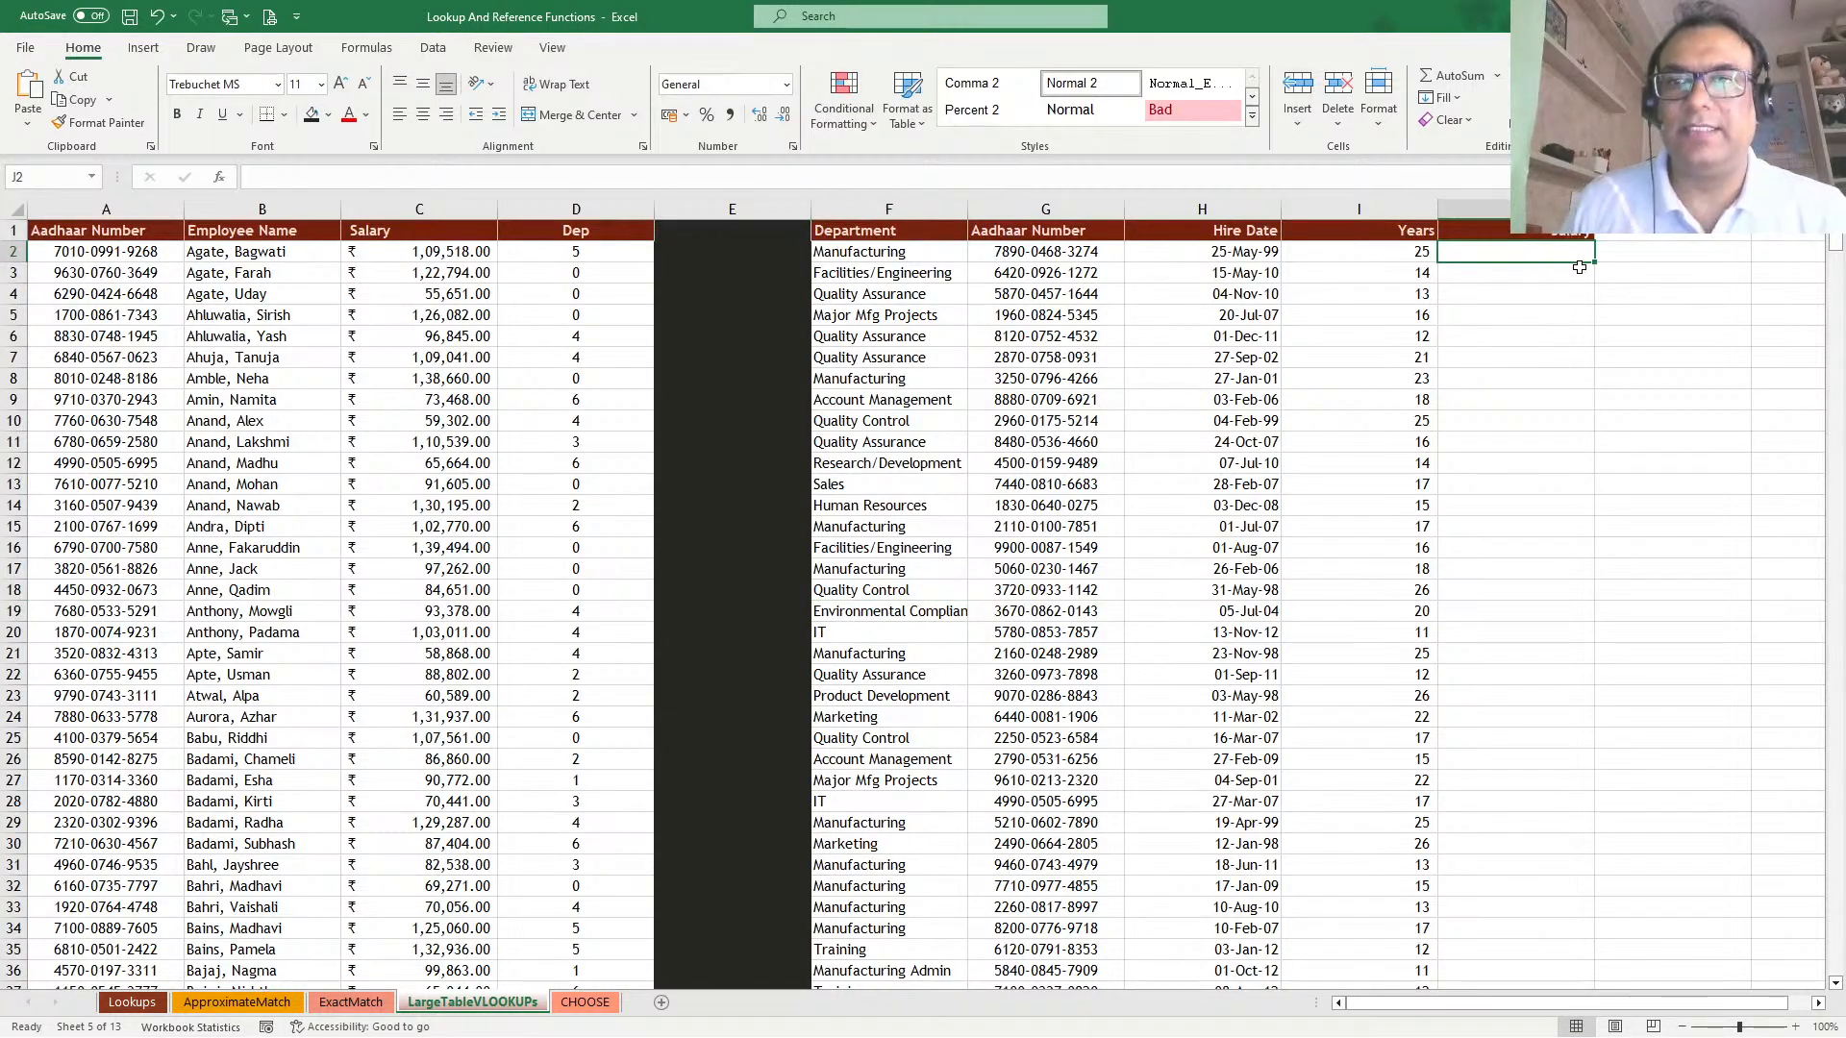
text(=VLOOKUP()
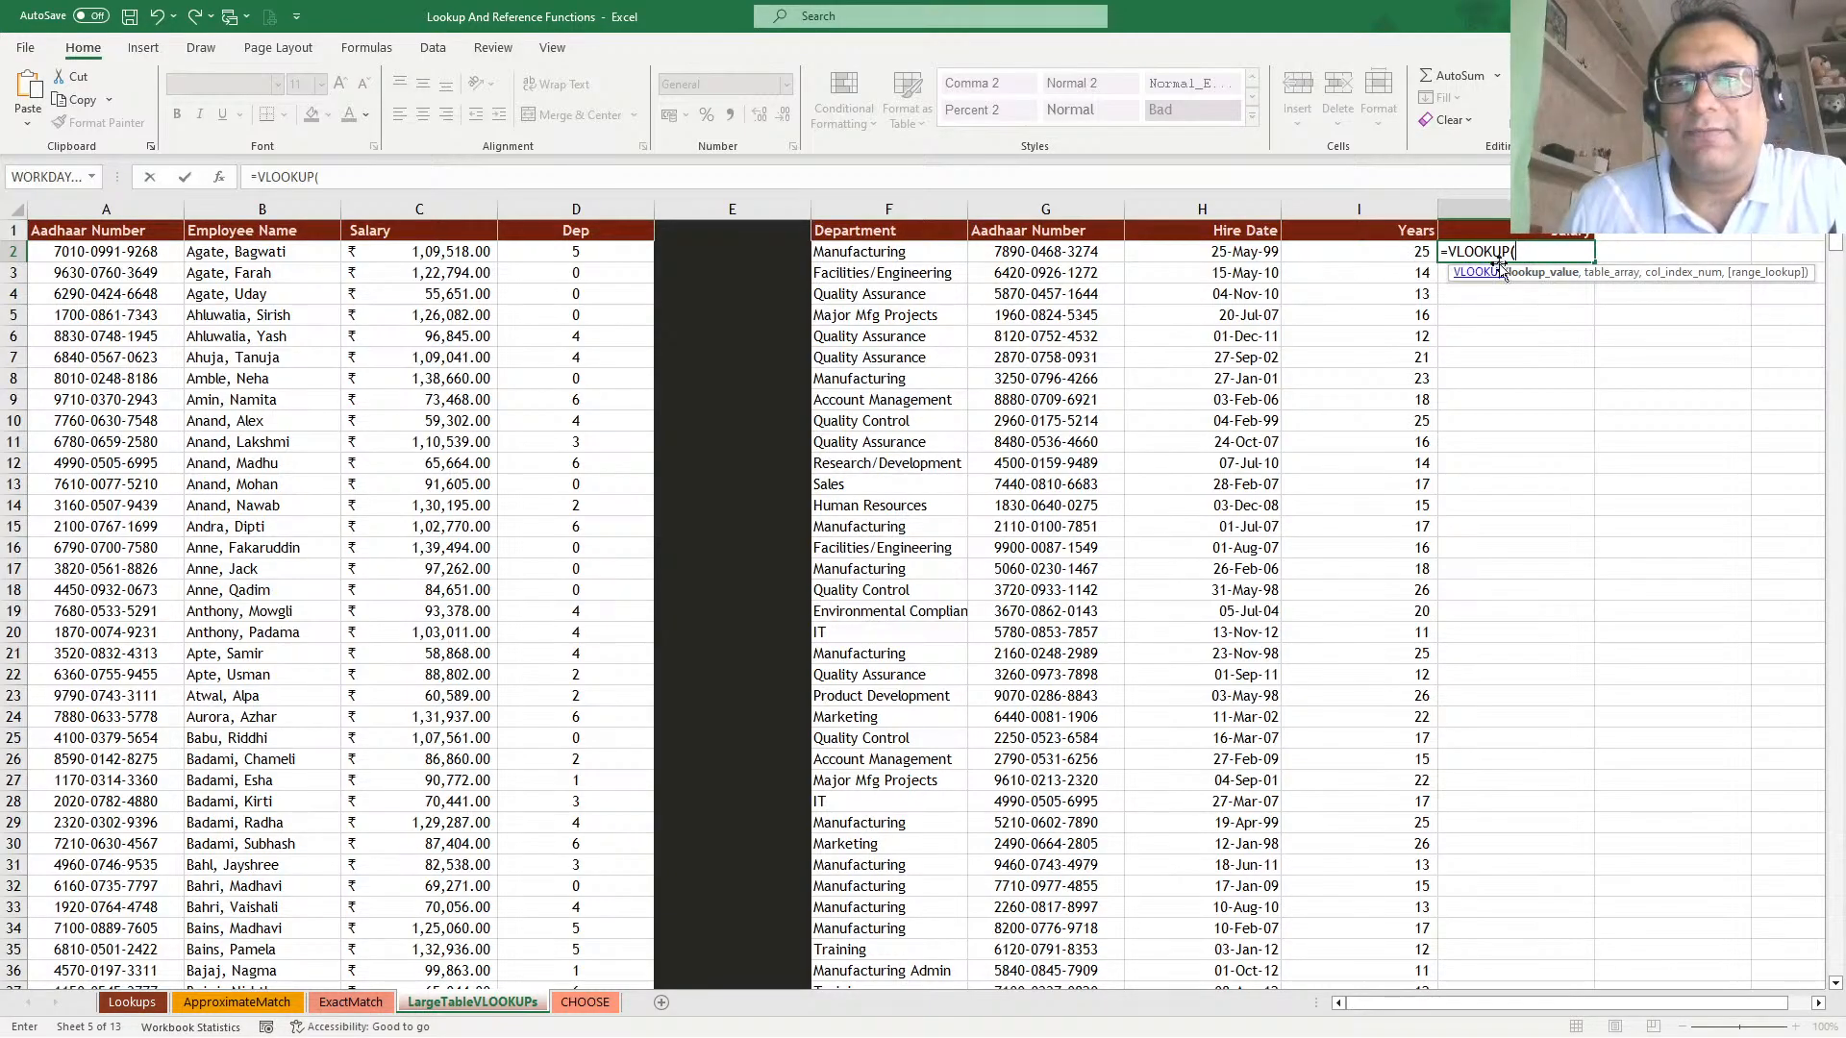
click(1063, 251)
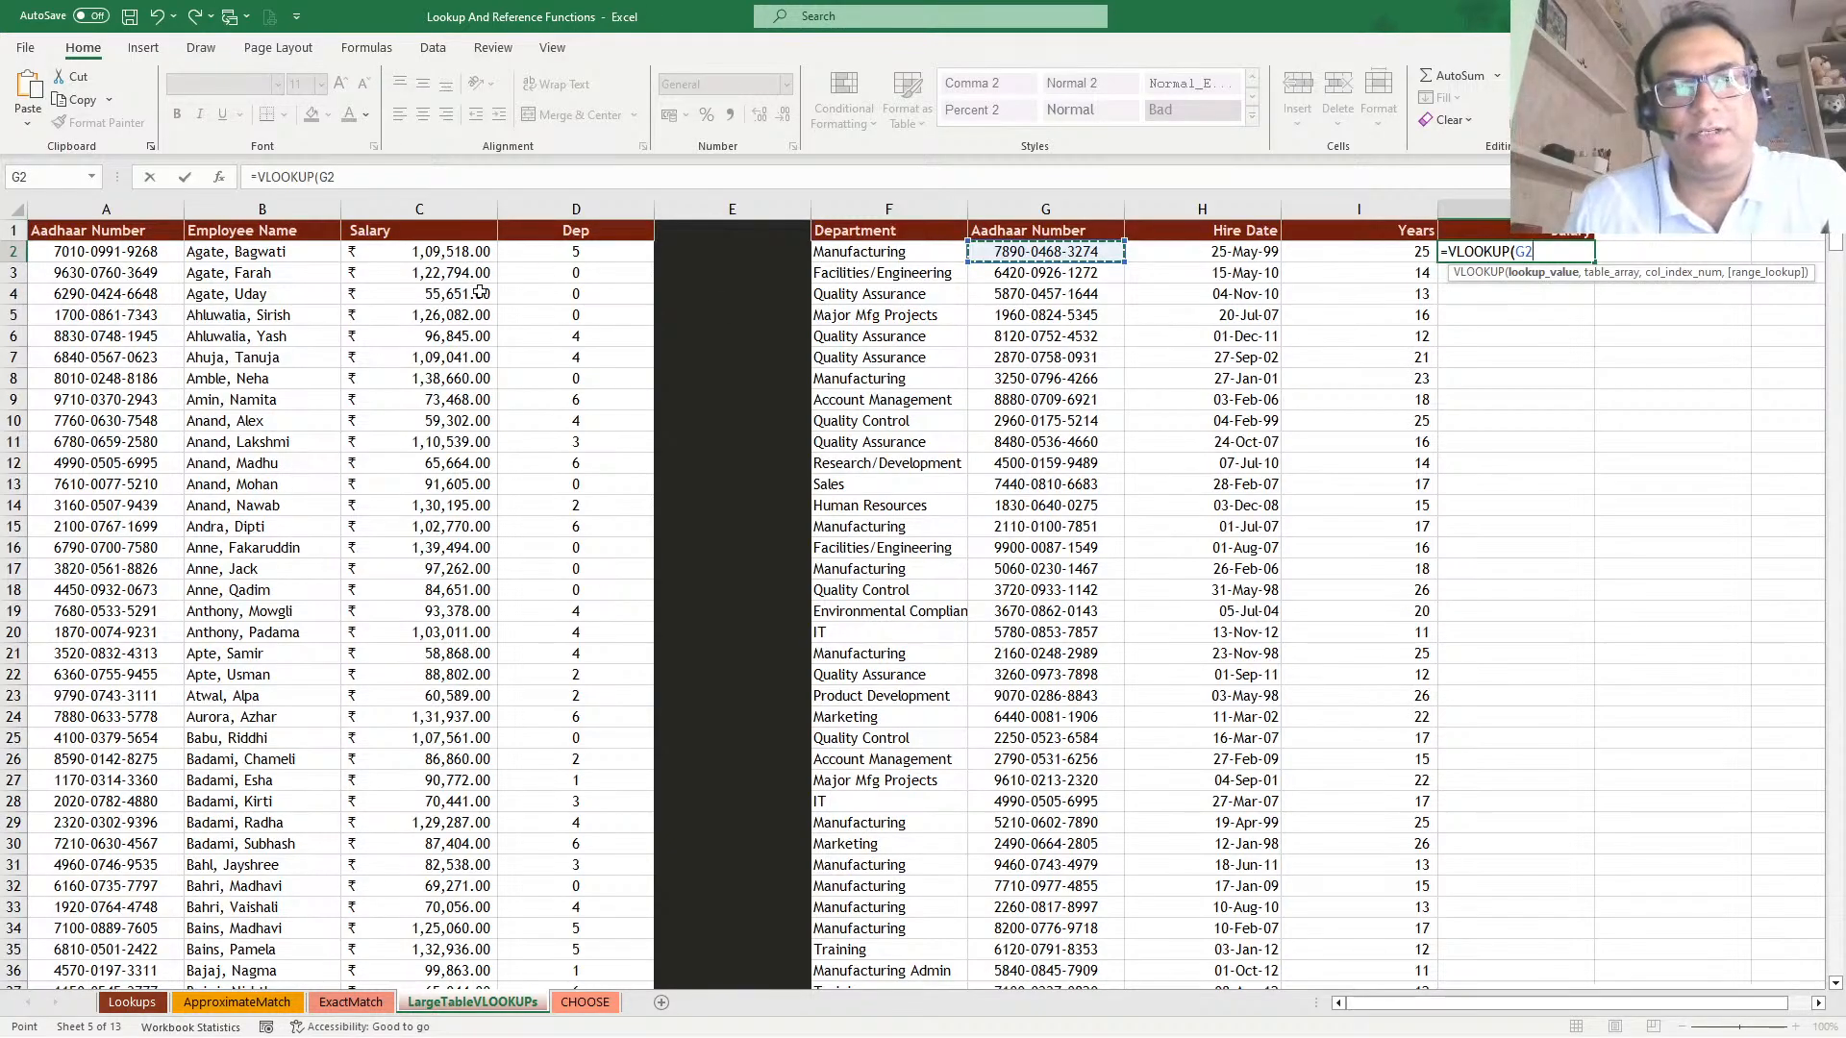
text(,)
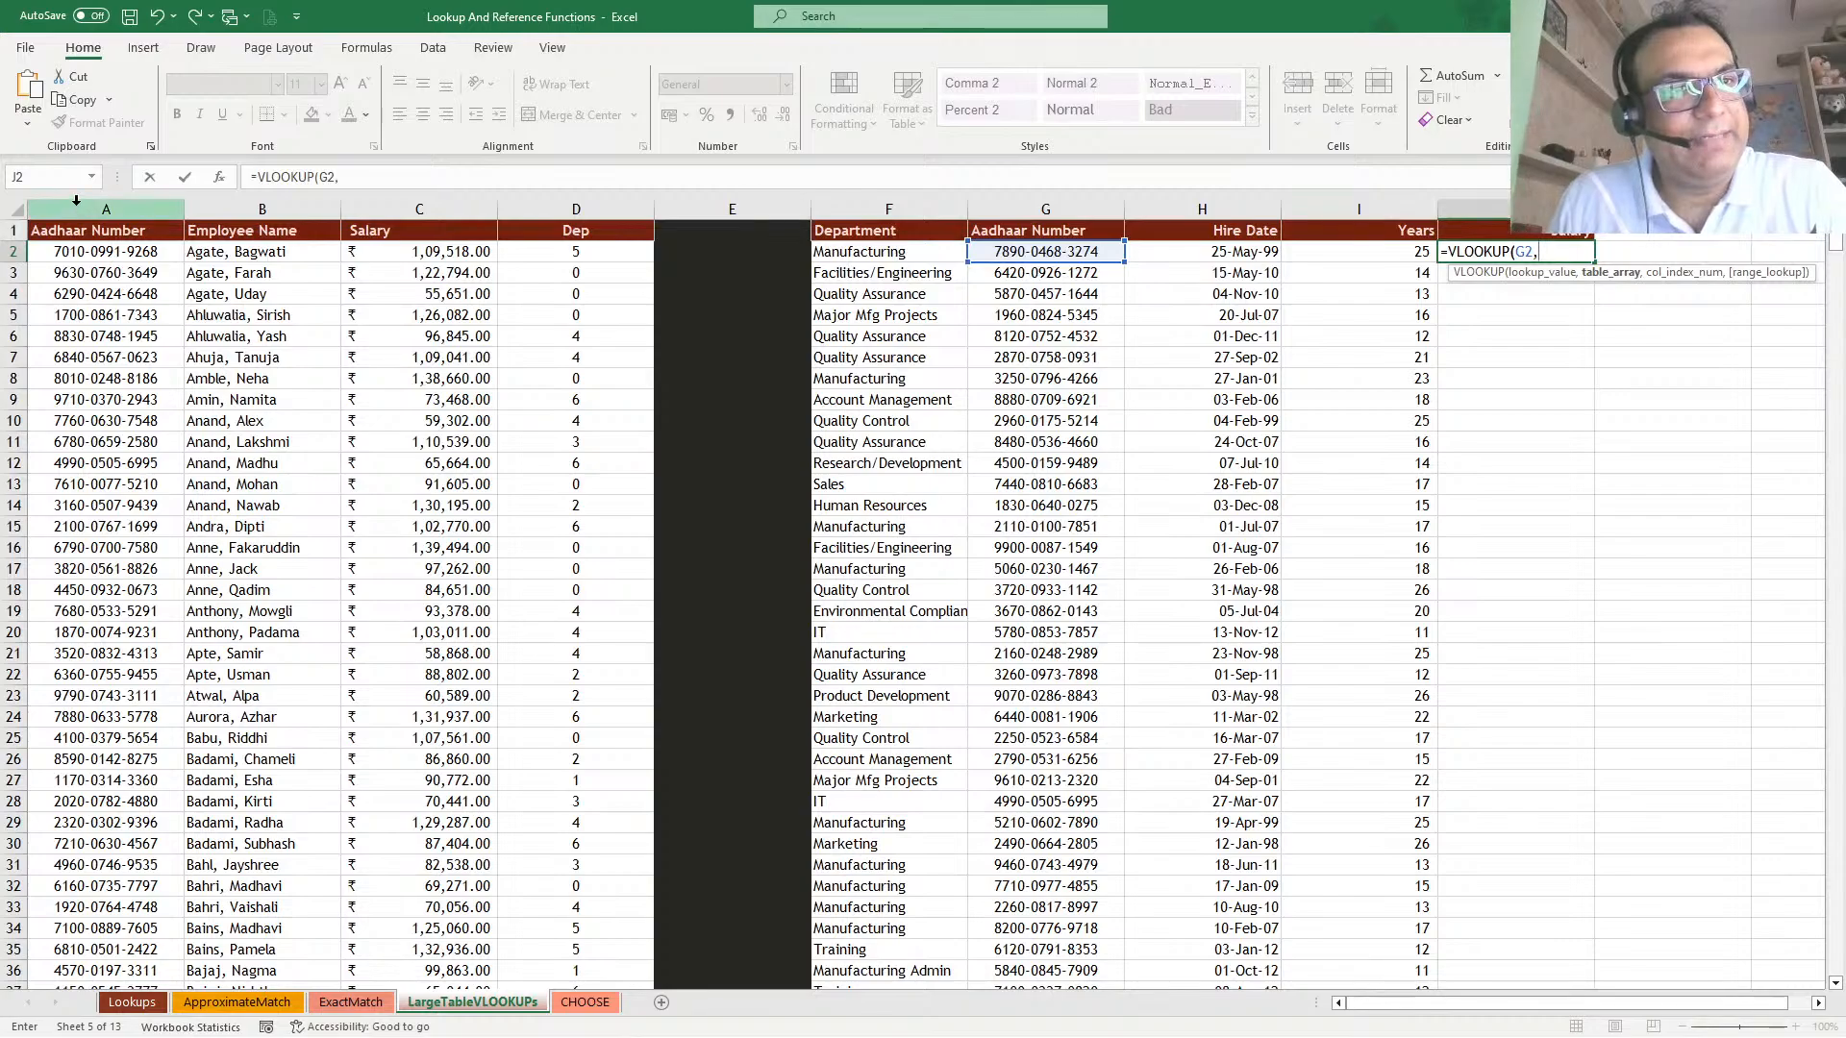
drag(76, 199, 582, 208)
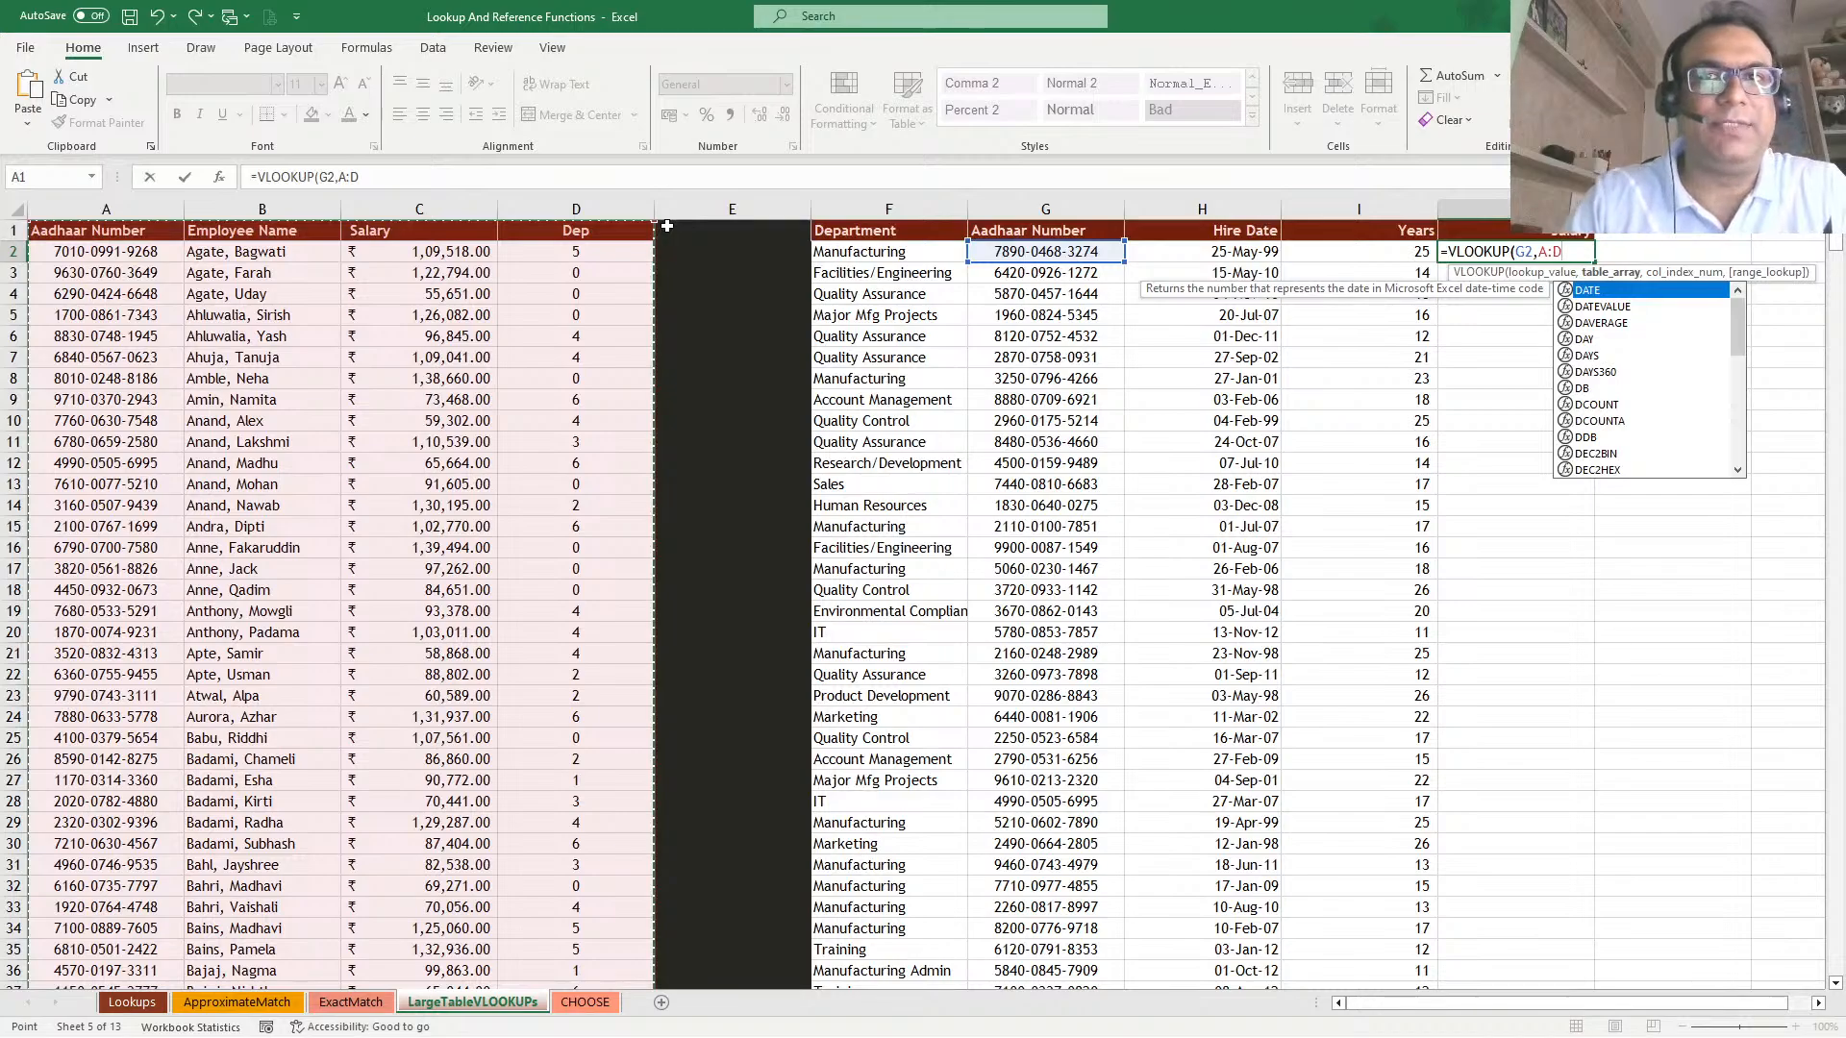
text(,3)
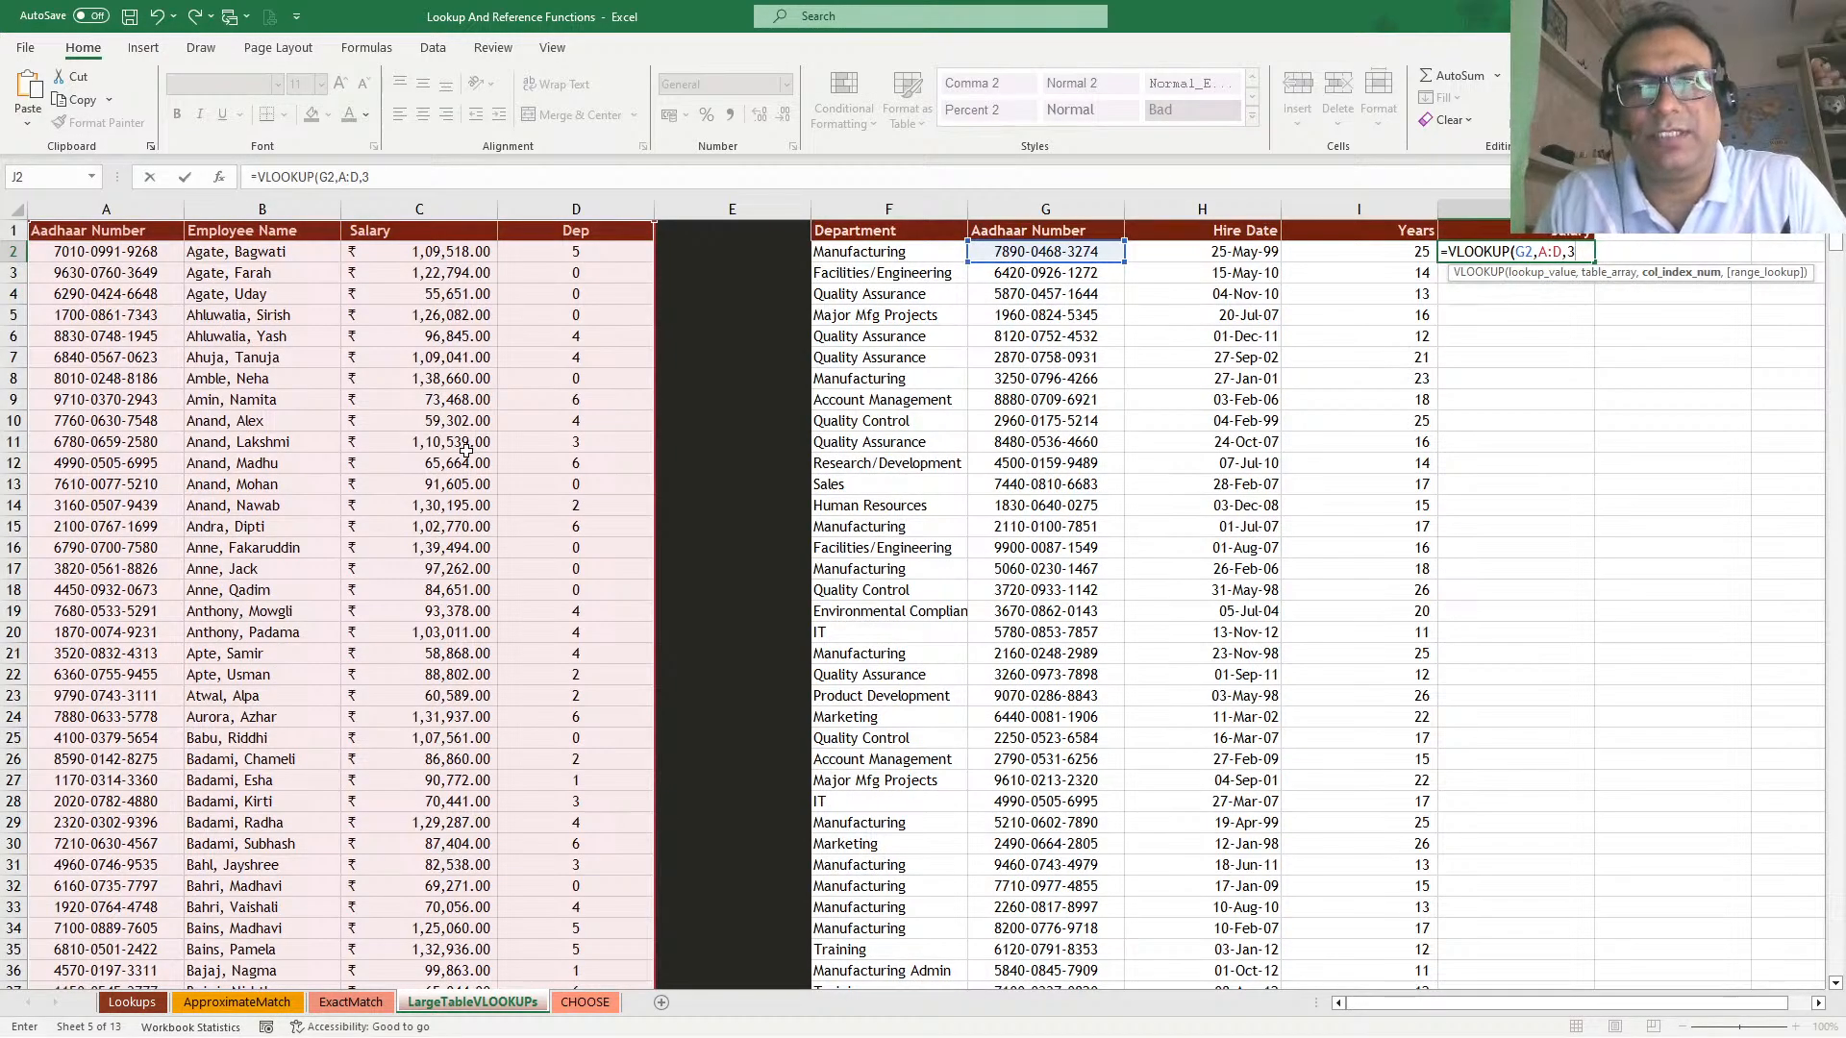
text(,)
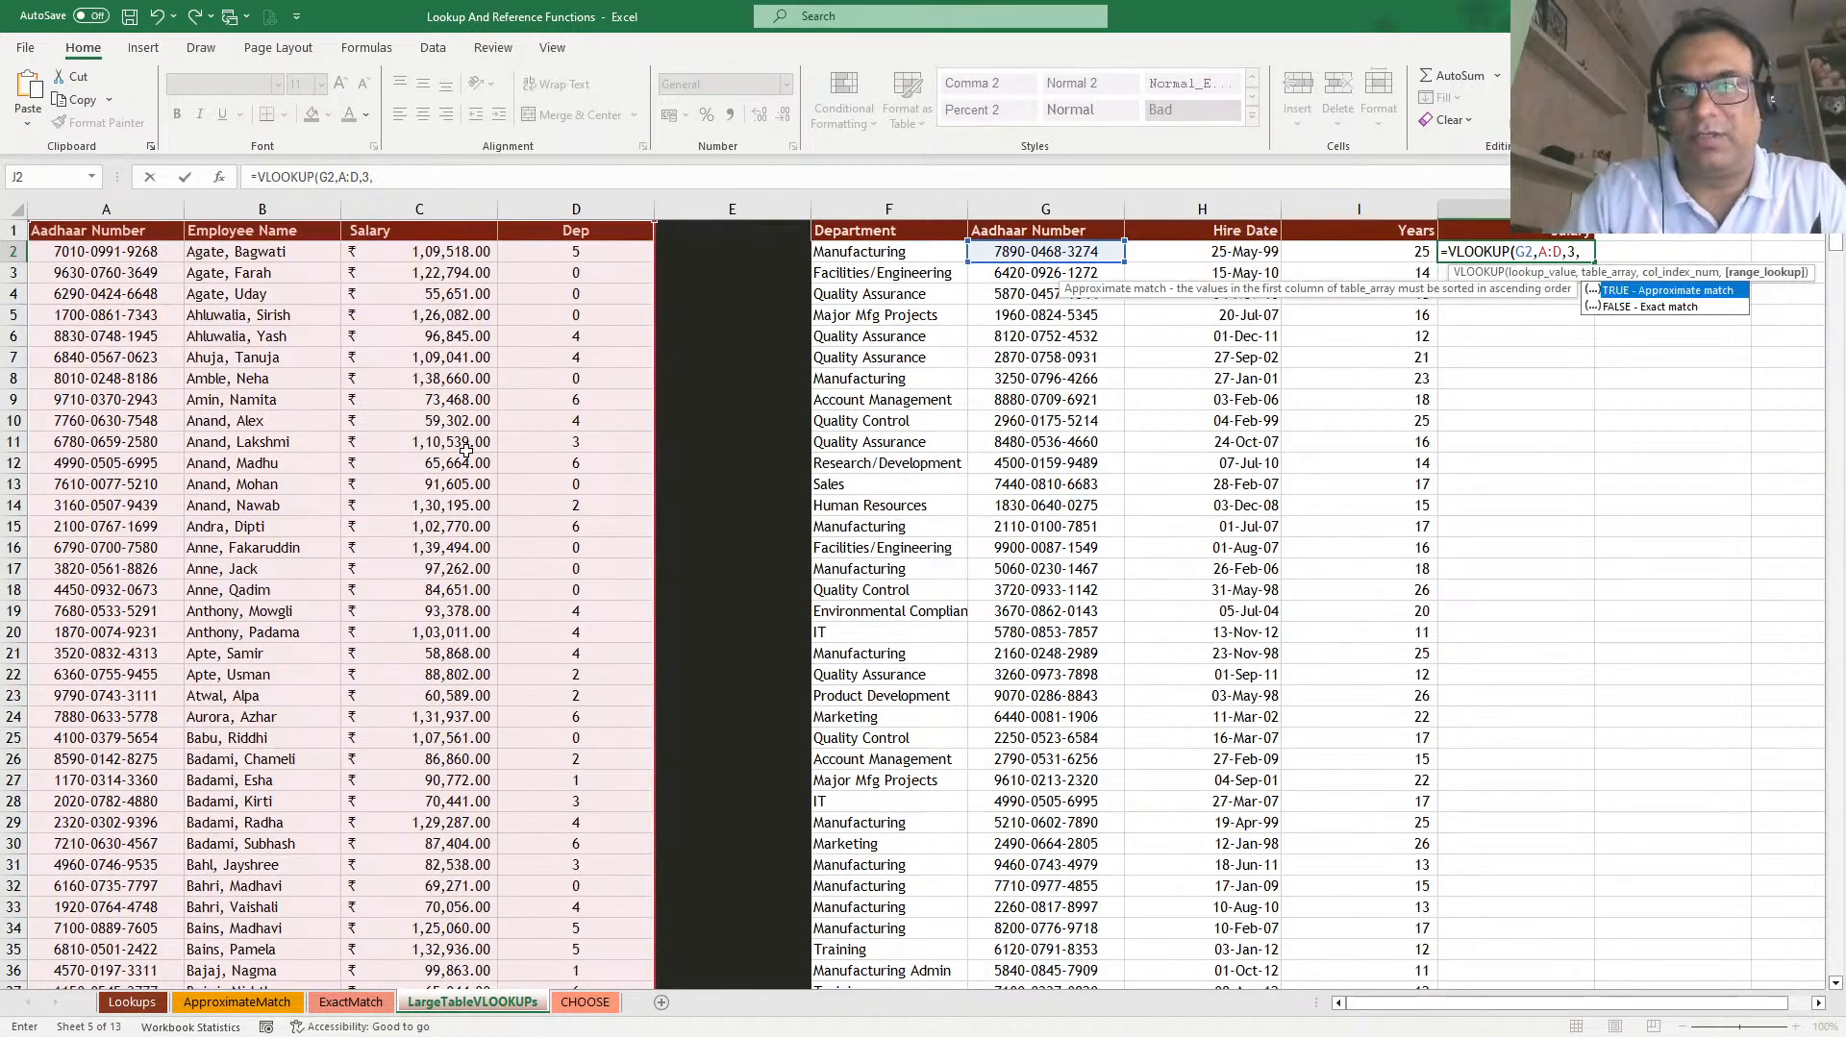
key(Return)
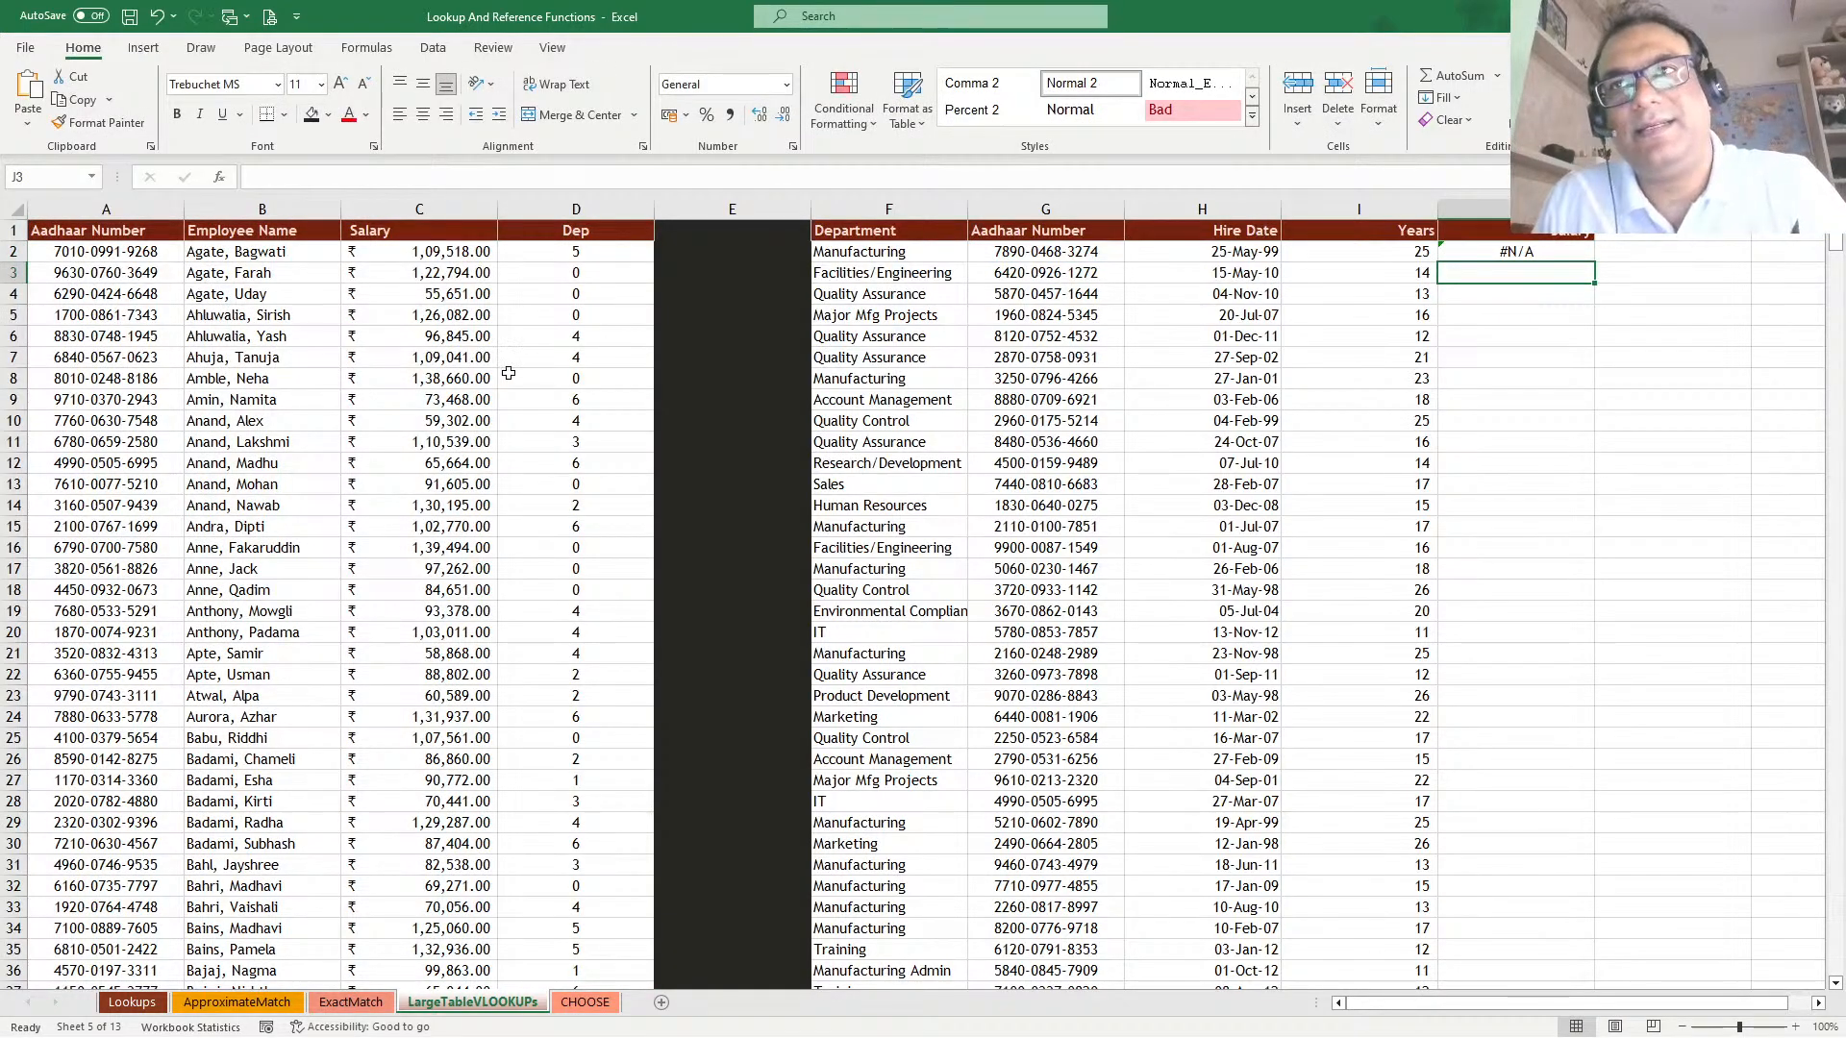
Check J2's formula and lookup value in G2, then fill the VLOOKUP down the whole Salary column and review the filled rows
click(1522, 252)
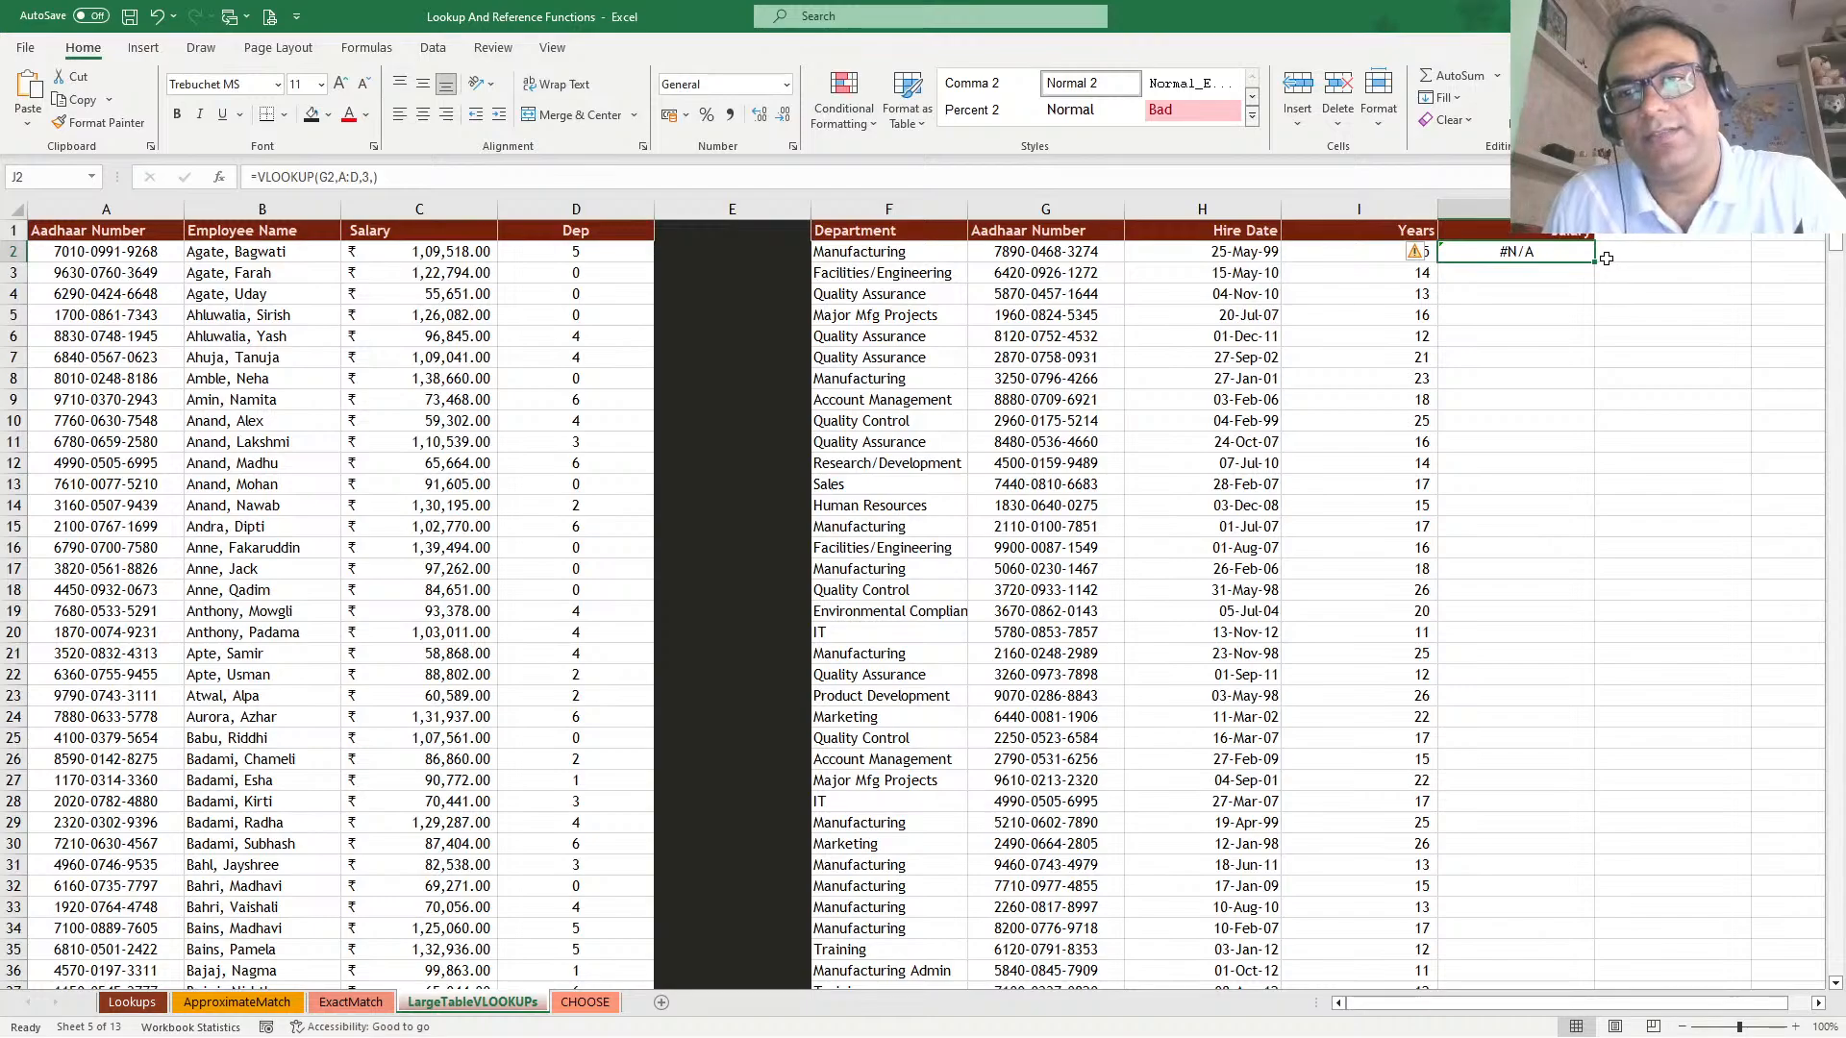
click(1017, 254)
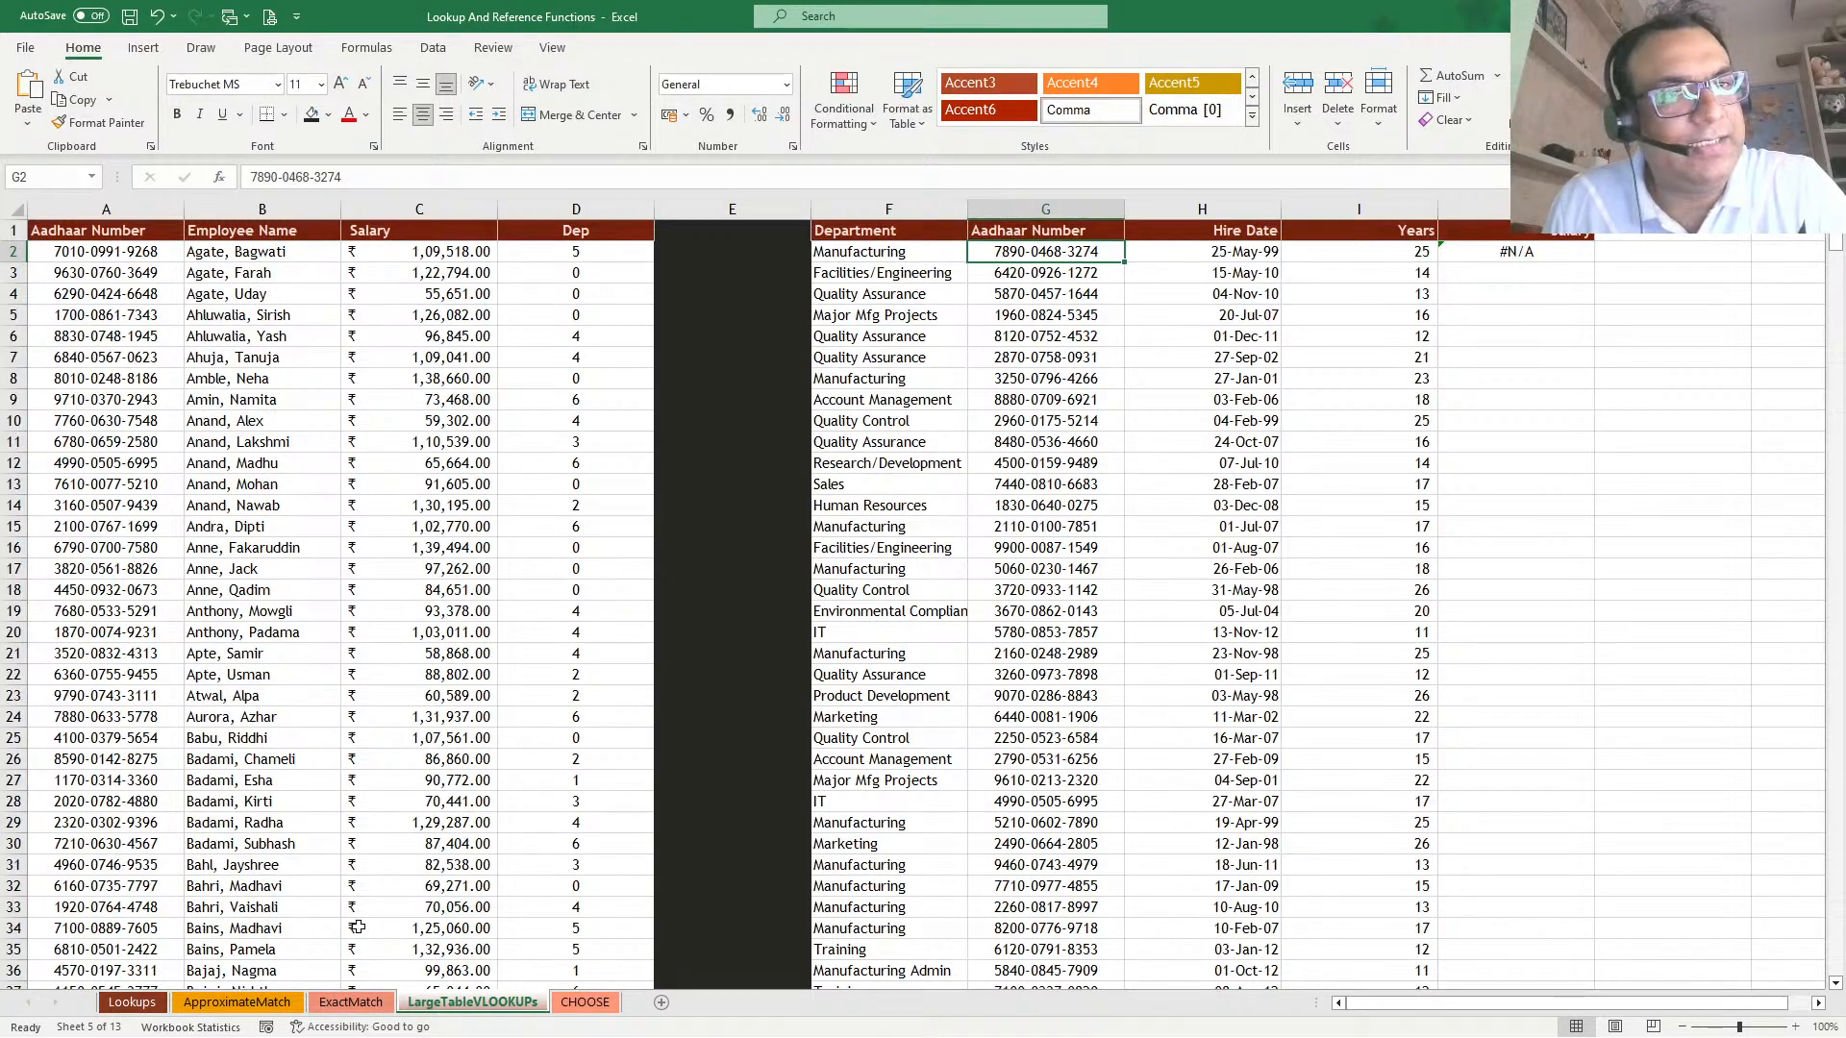
click(1538, 253)
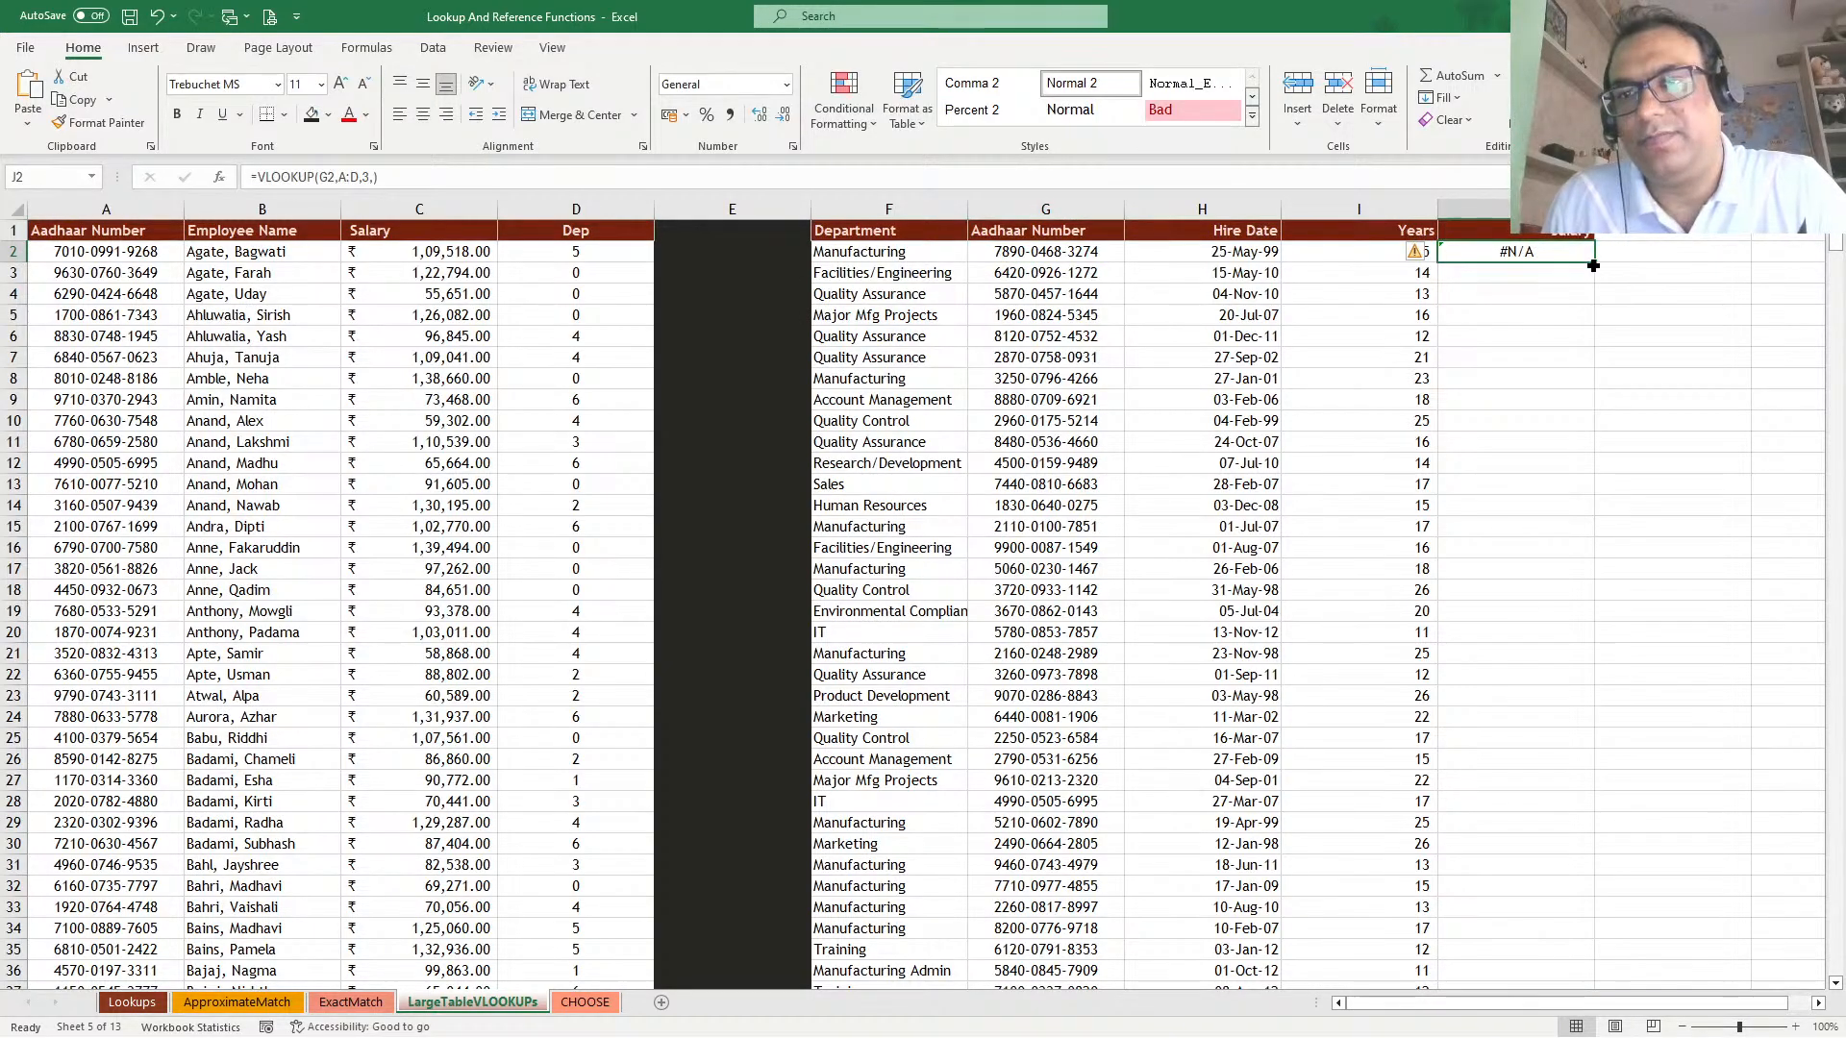
double_click(1592, 267)
scroll(1512, 635, down, 9)
scroll(1512, 642, down, 20)
scroll(1521, 714, down, 20)
scroll(1522, 721, up, 20)
scroll(1523, 723, up, 20)
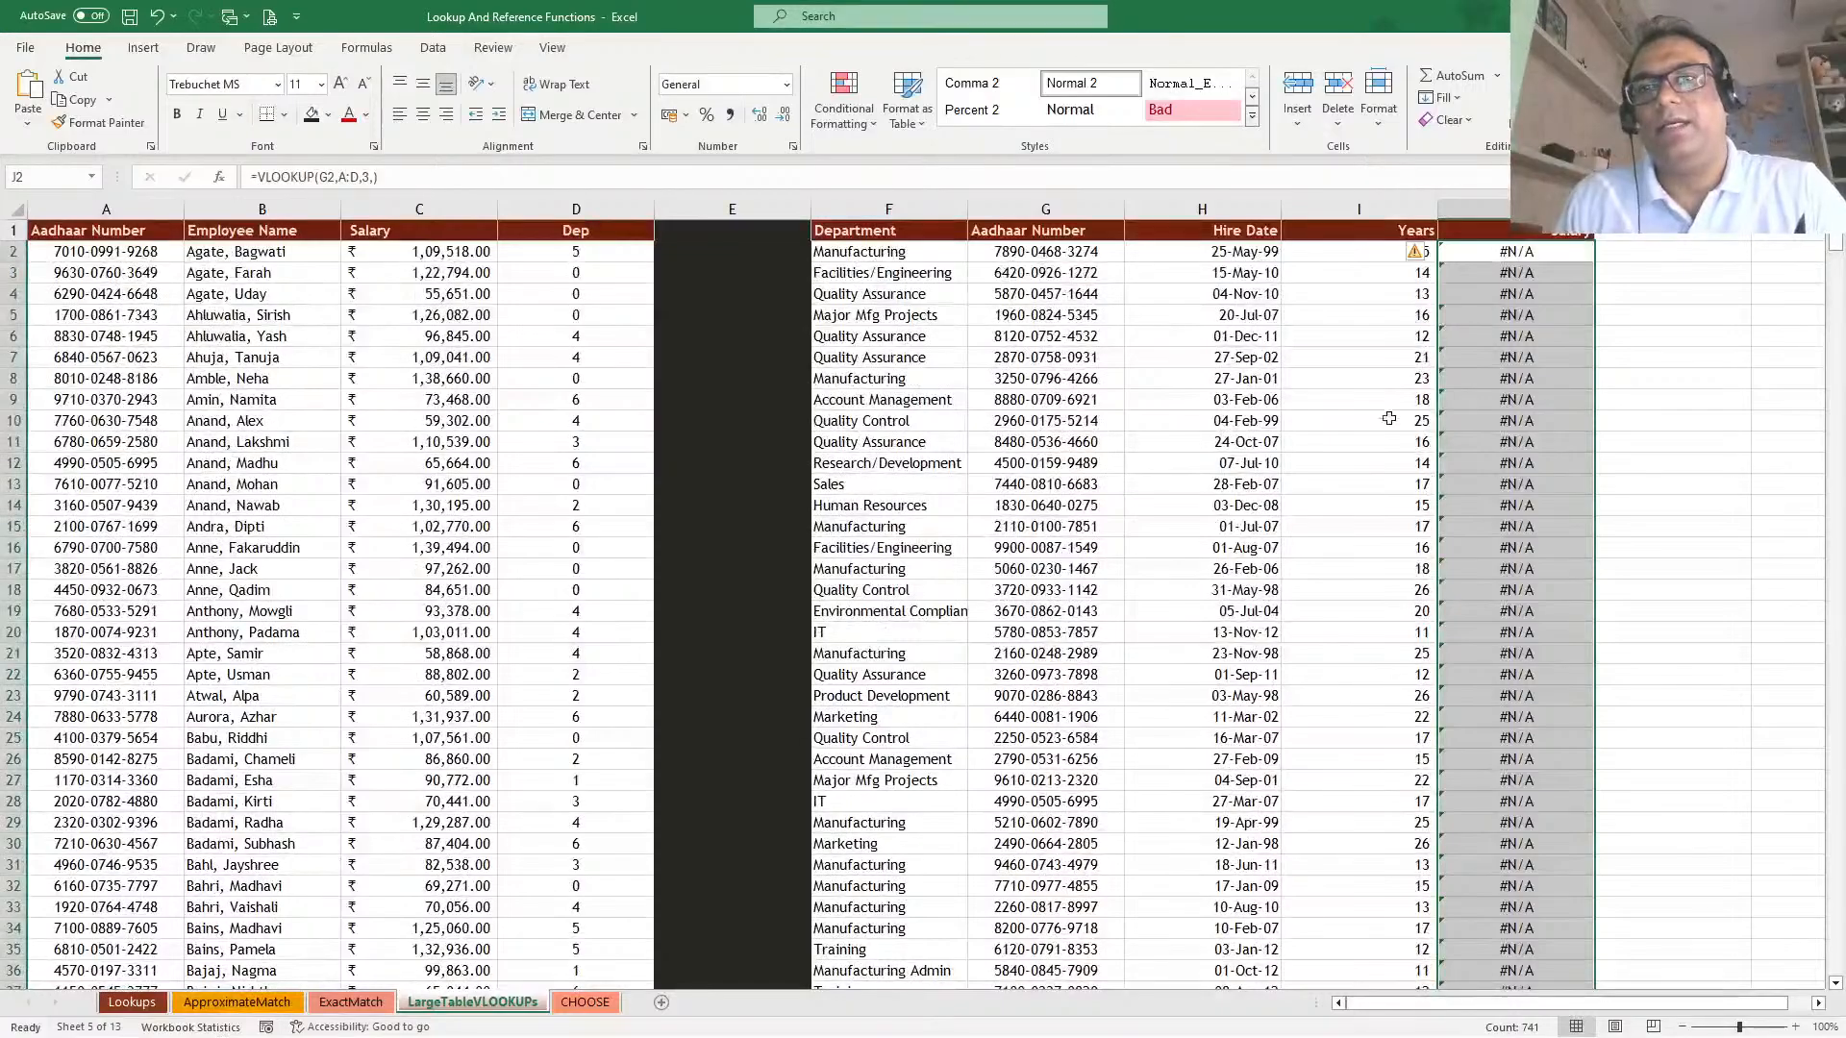
Review the VLOOKUP formula in J2, checking its lookup value, table range, column index and blank range_lookup argument
click(1473, 252)
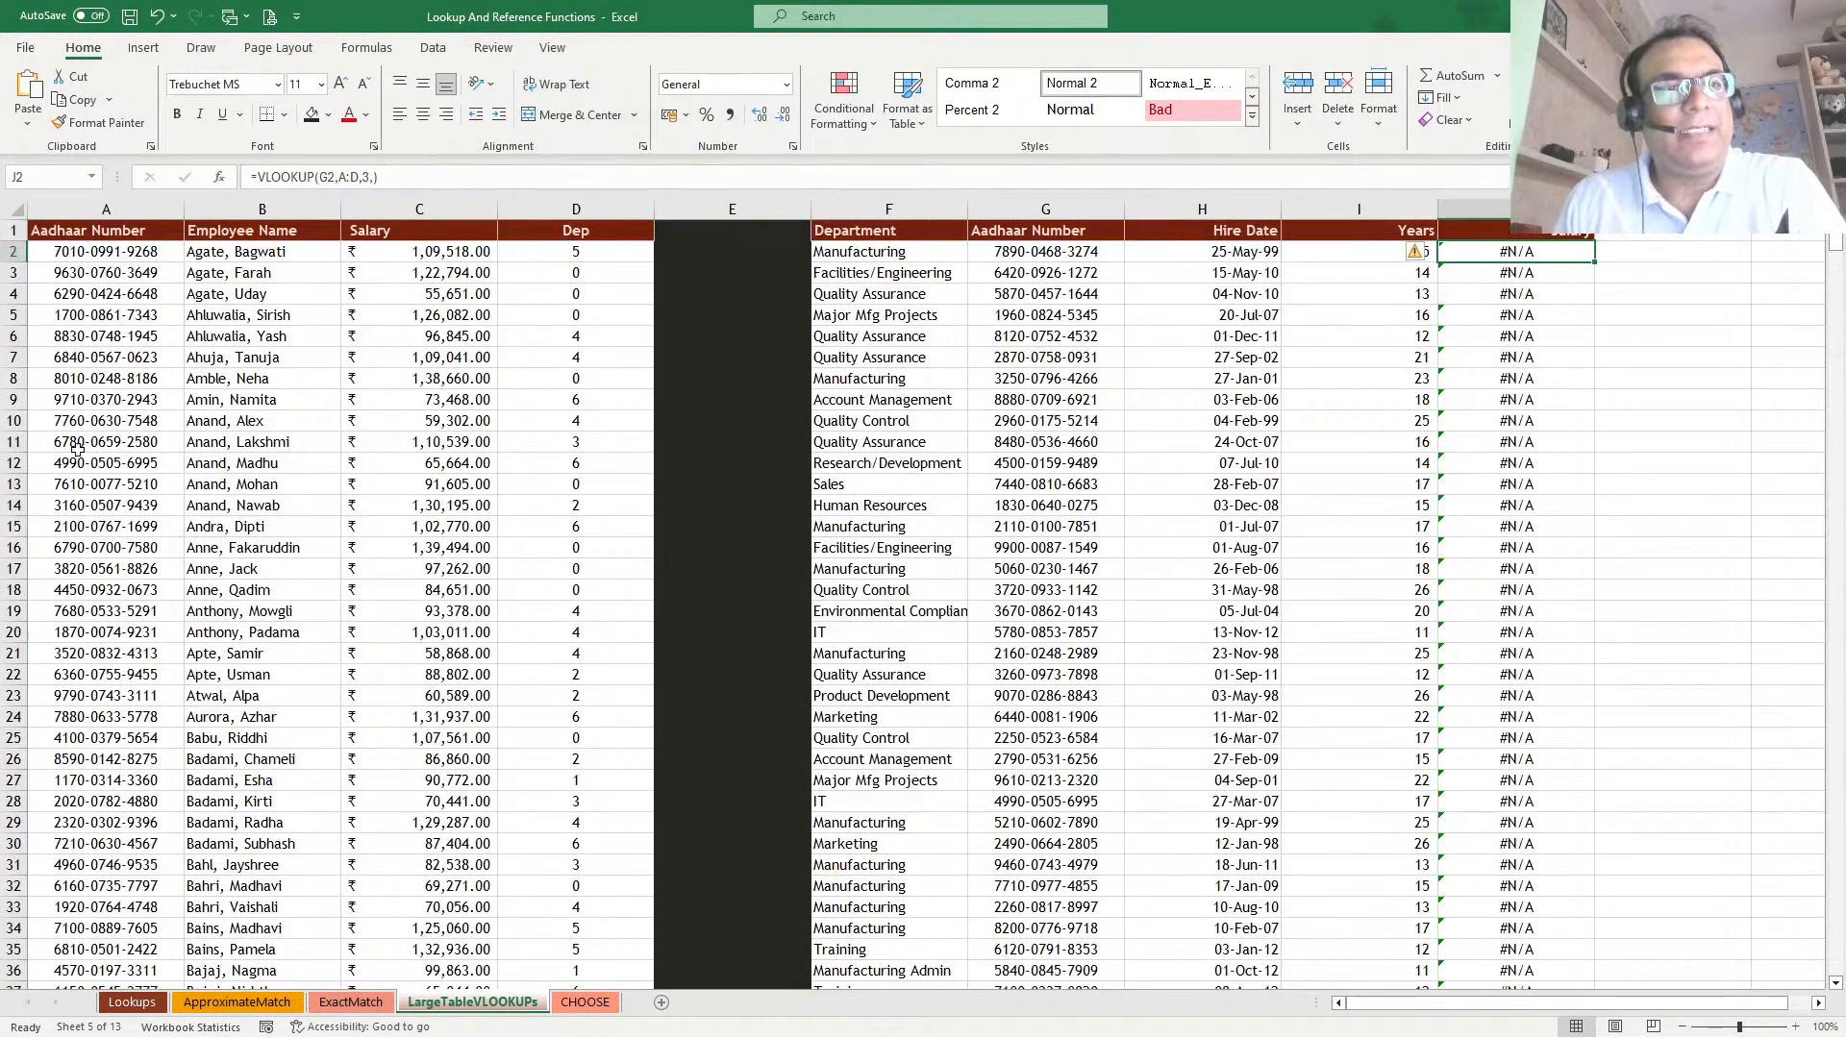
key(F2)
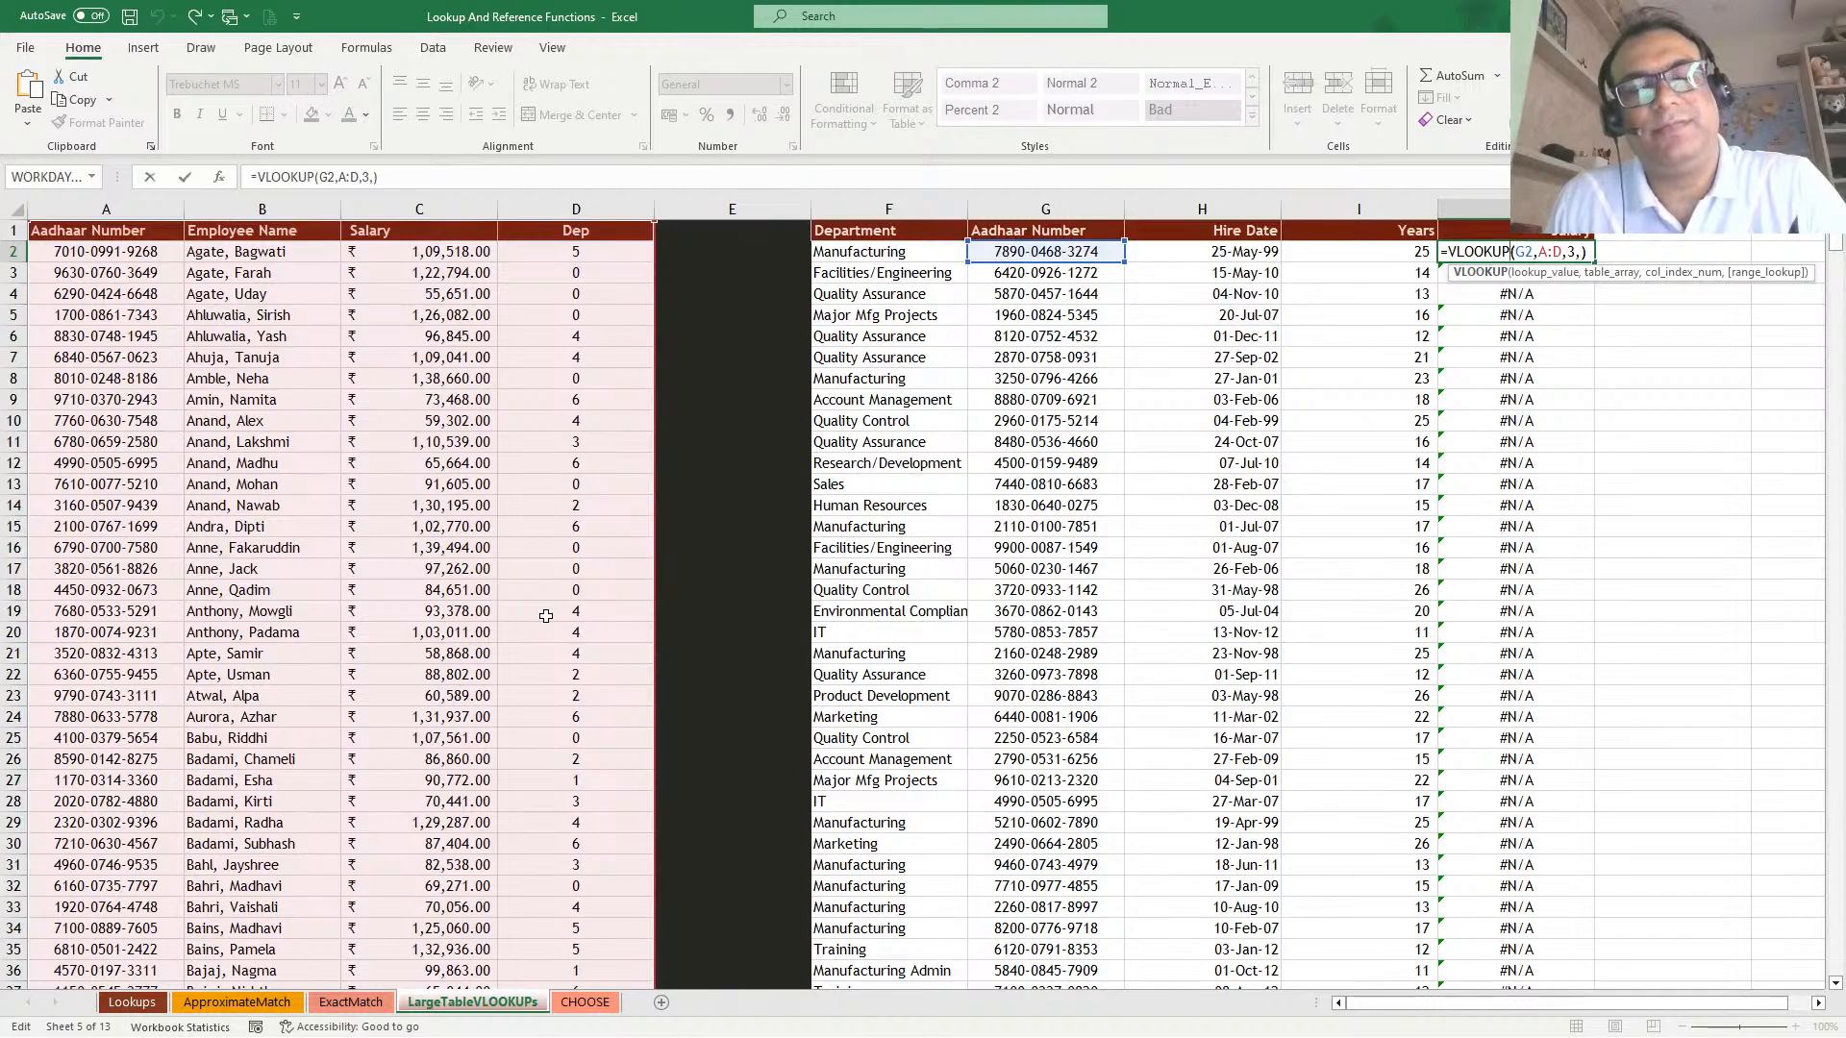
click(1576, 252)
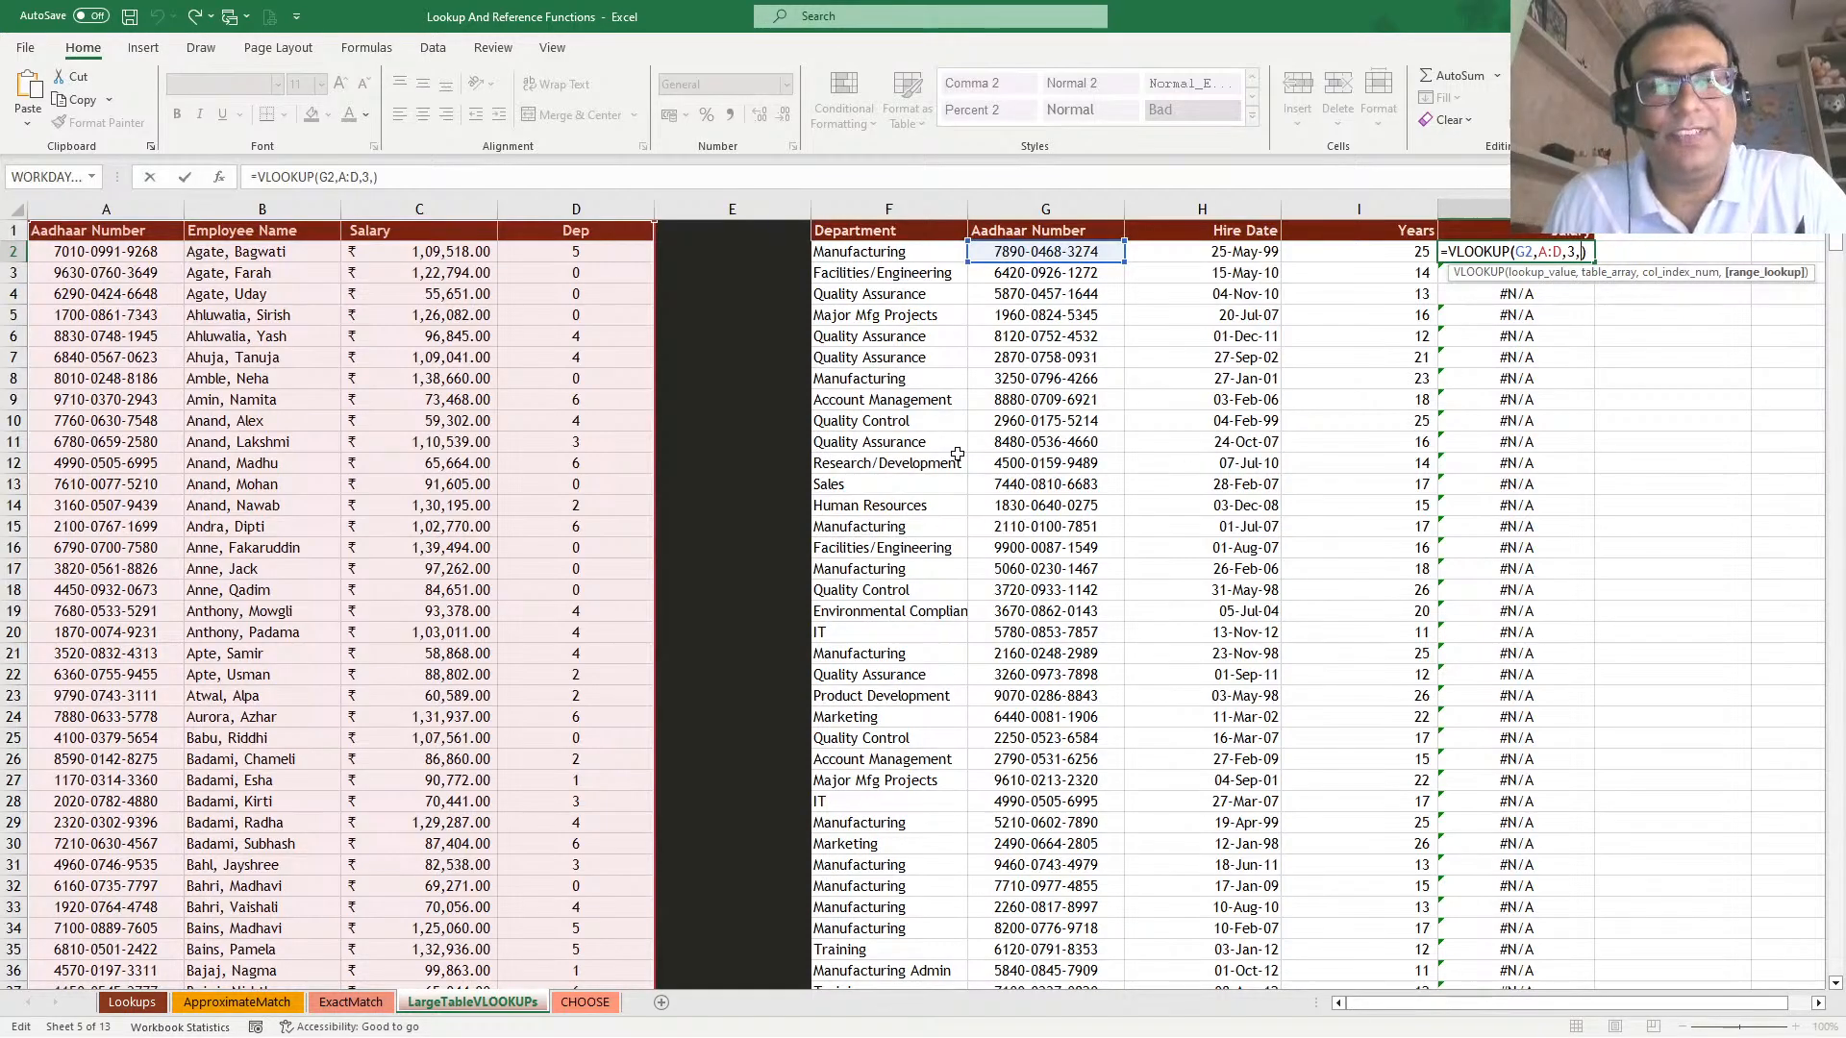
key(ctrl+Return)
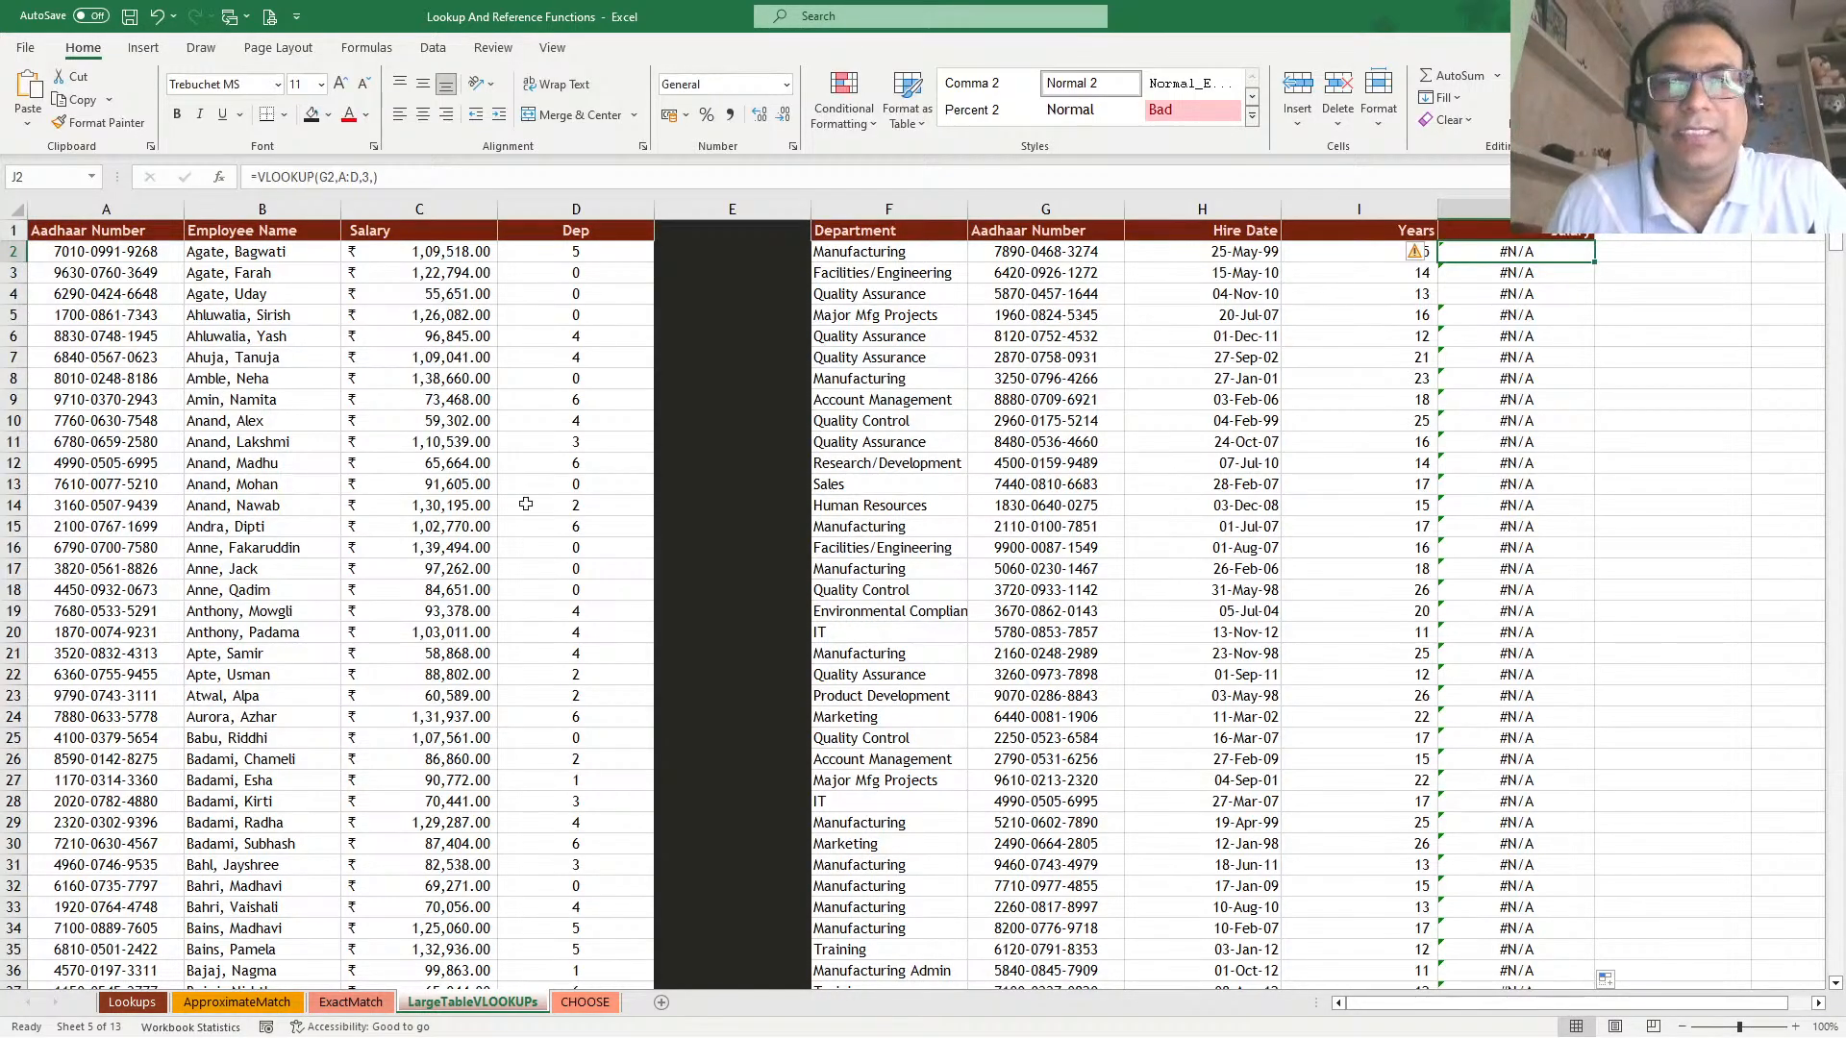
click(308, 436)
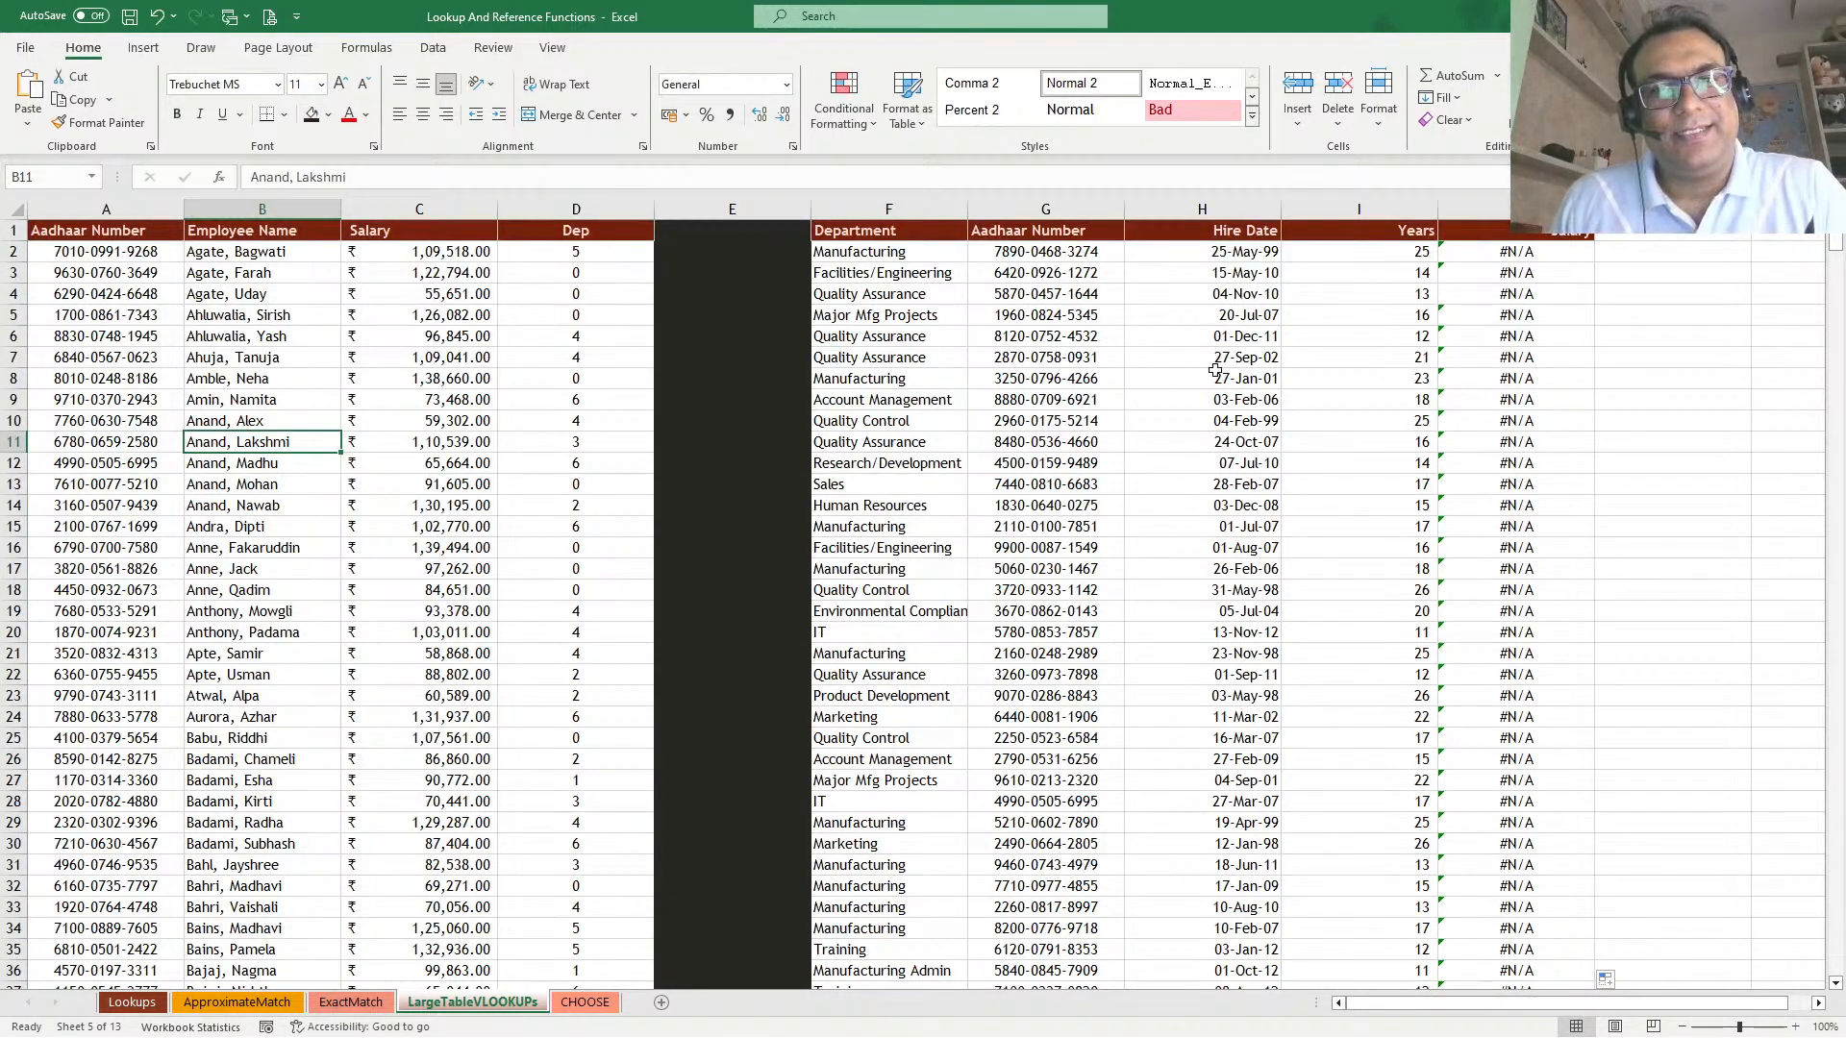
click(1350, 376)
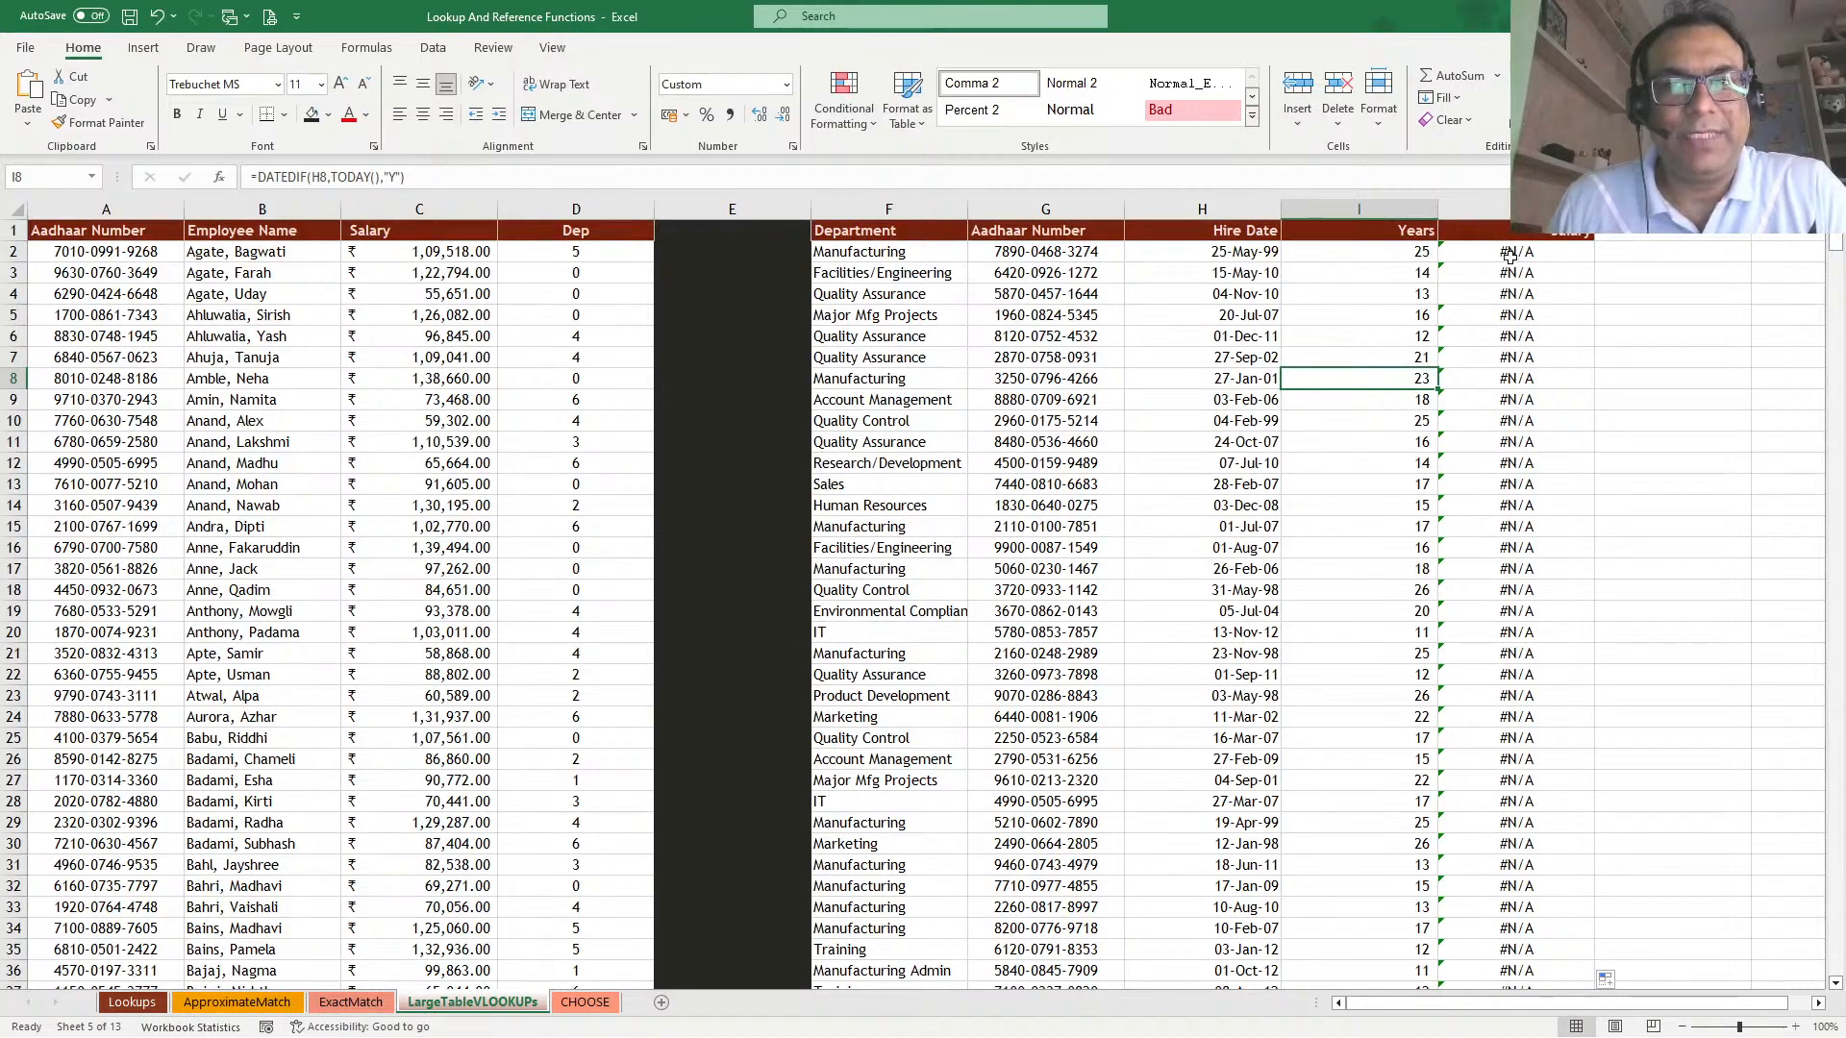
click(1511, 253)
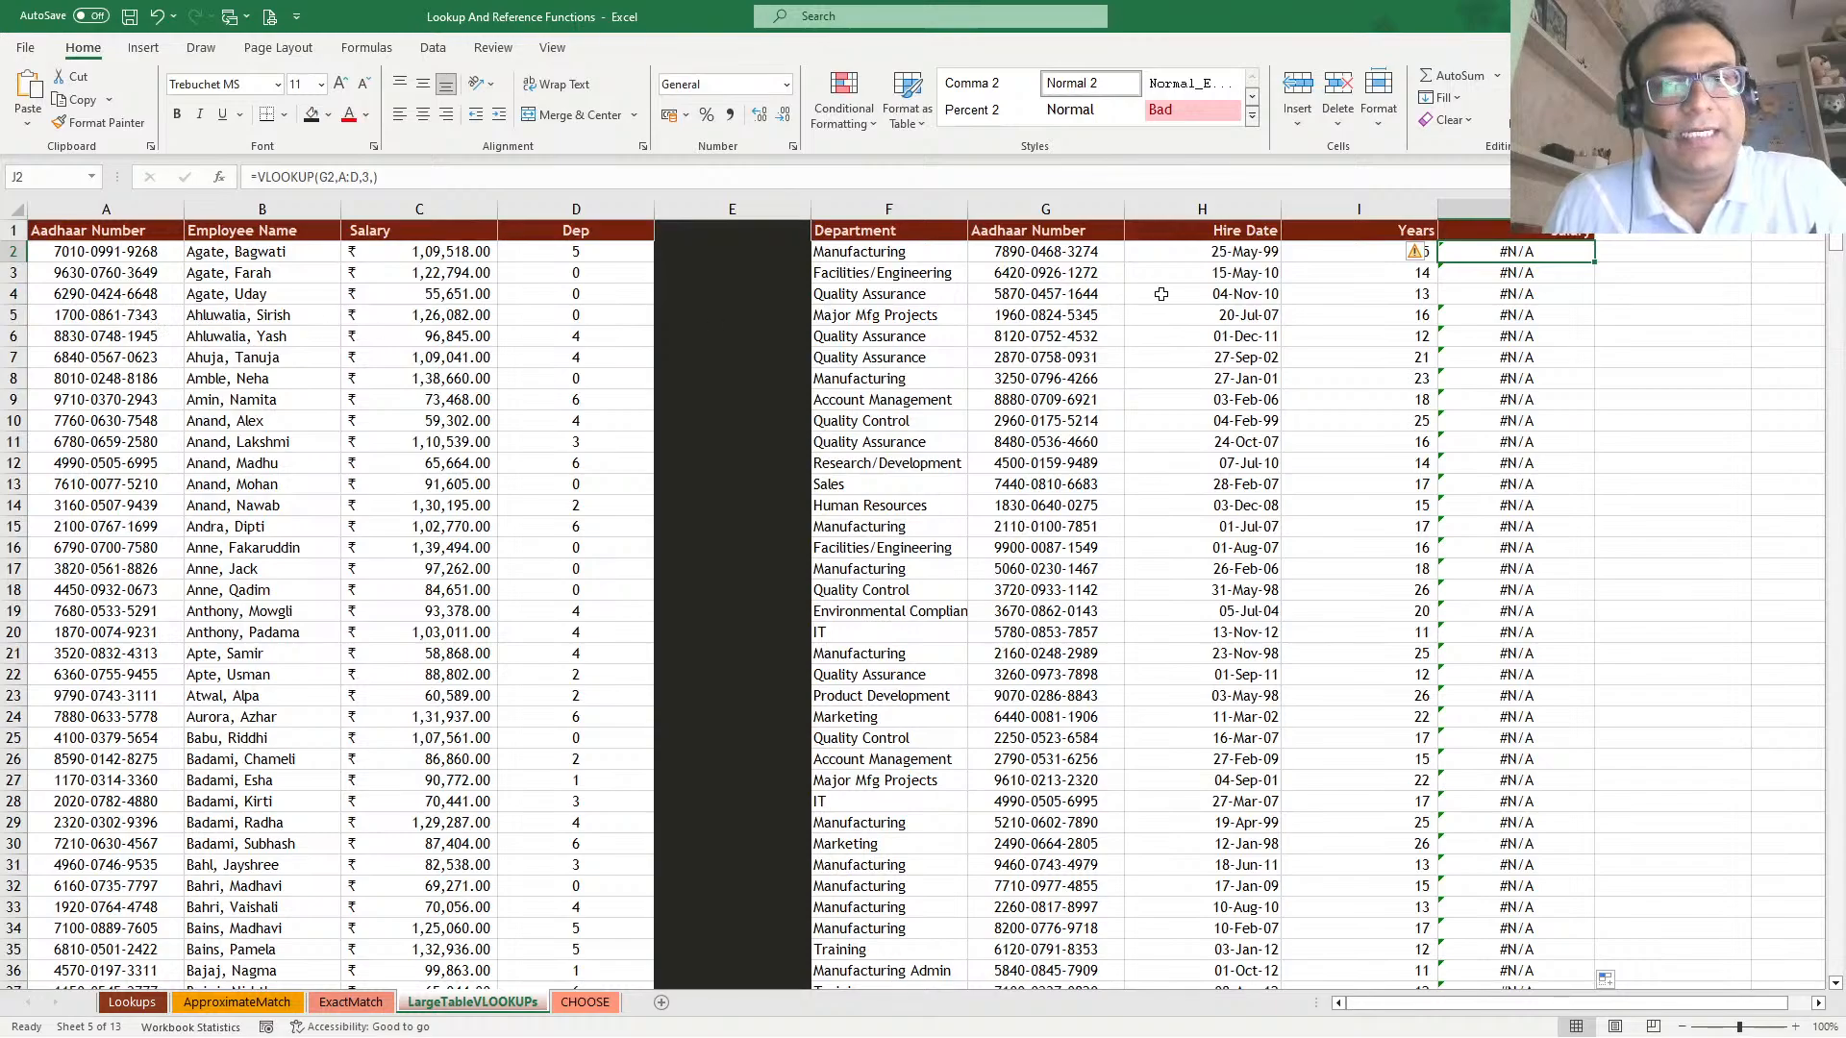
Compare the stored content of the Aadhaar Number in G2 with several Aadhaar Numbers in column A
click(1045, 252)
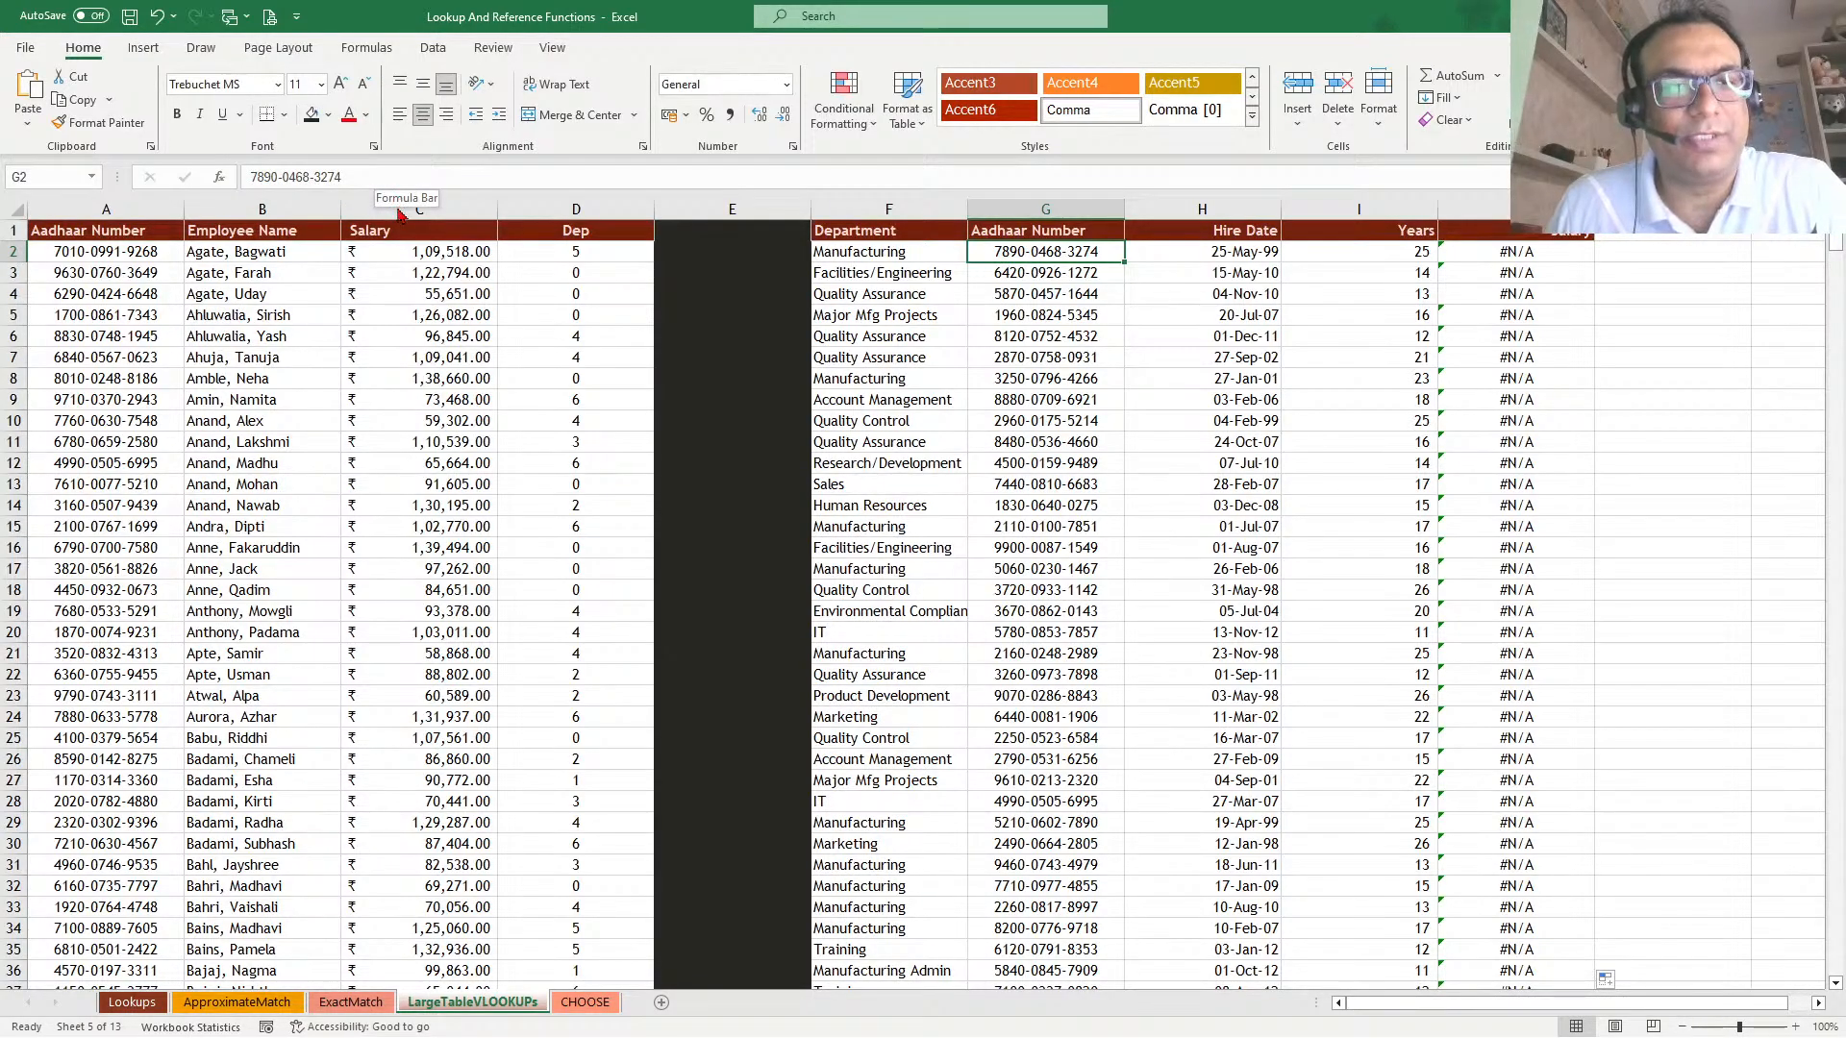
click(104, 272)
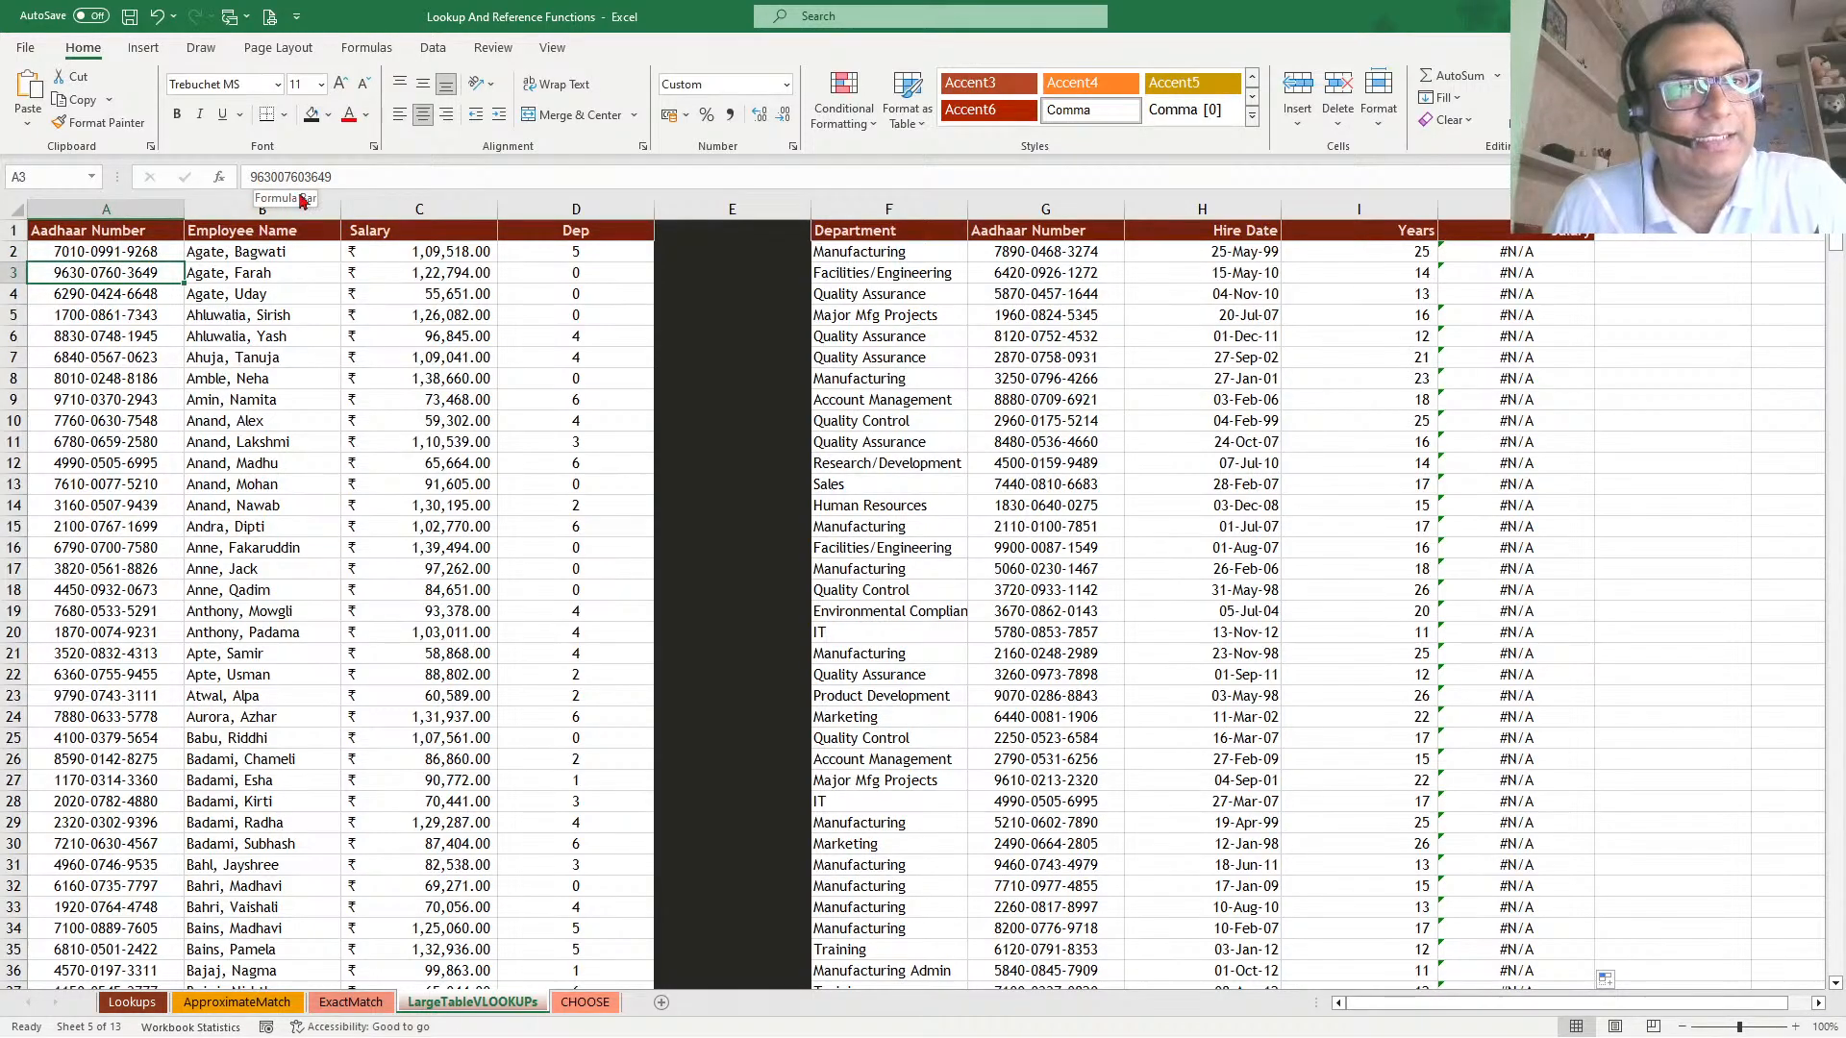
click(85, 255)
click(139, 378)
click(106, 549)
click(82, 671)
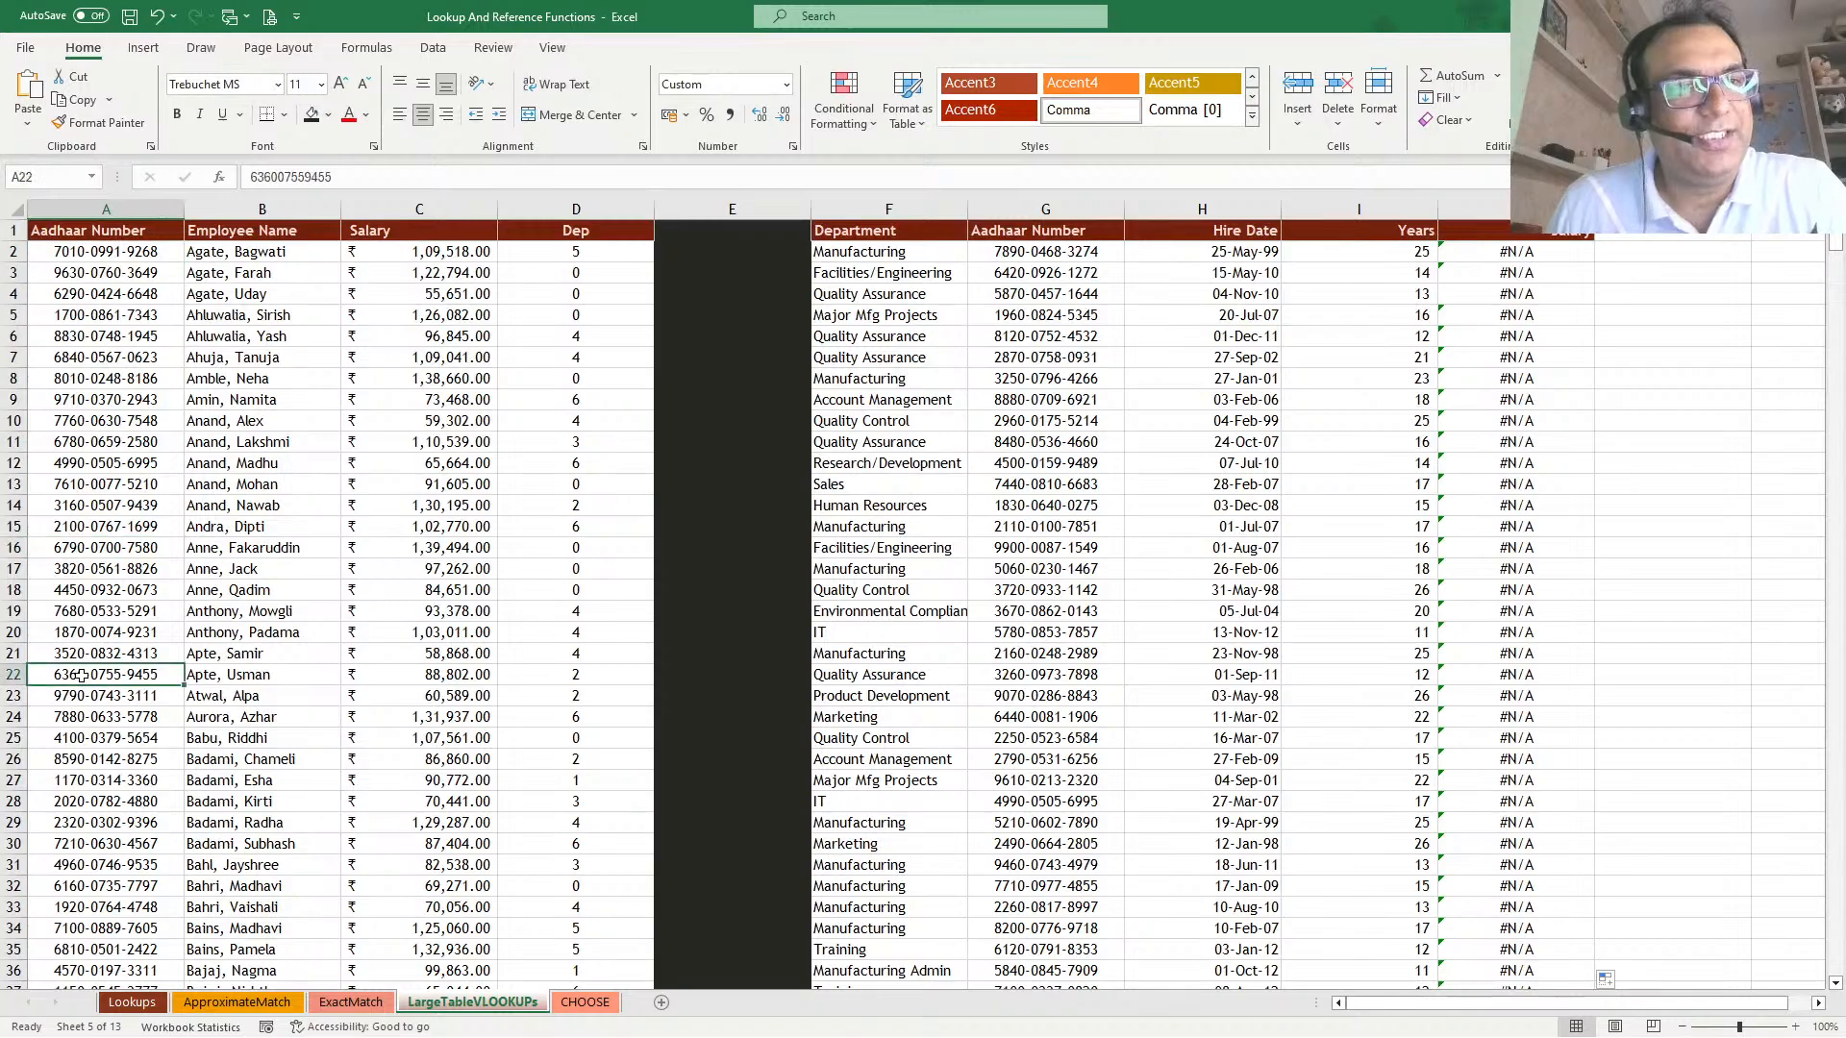
click(93, 252)
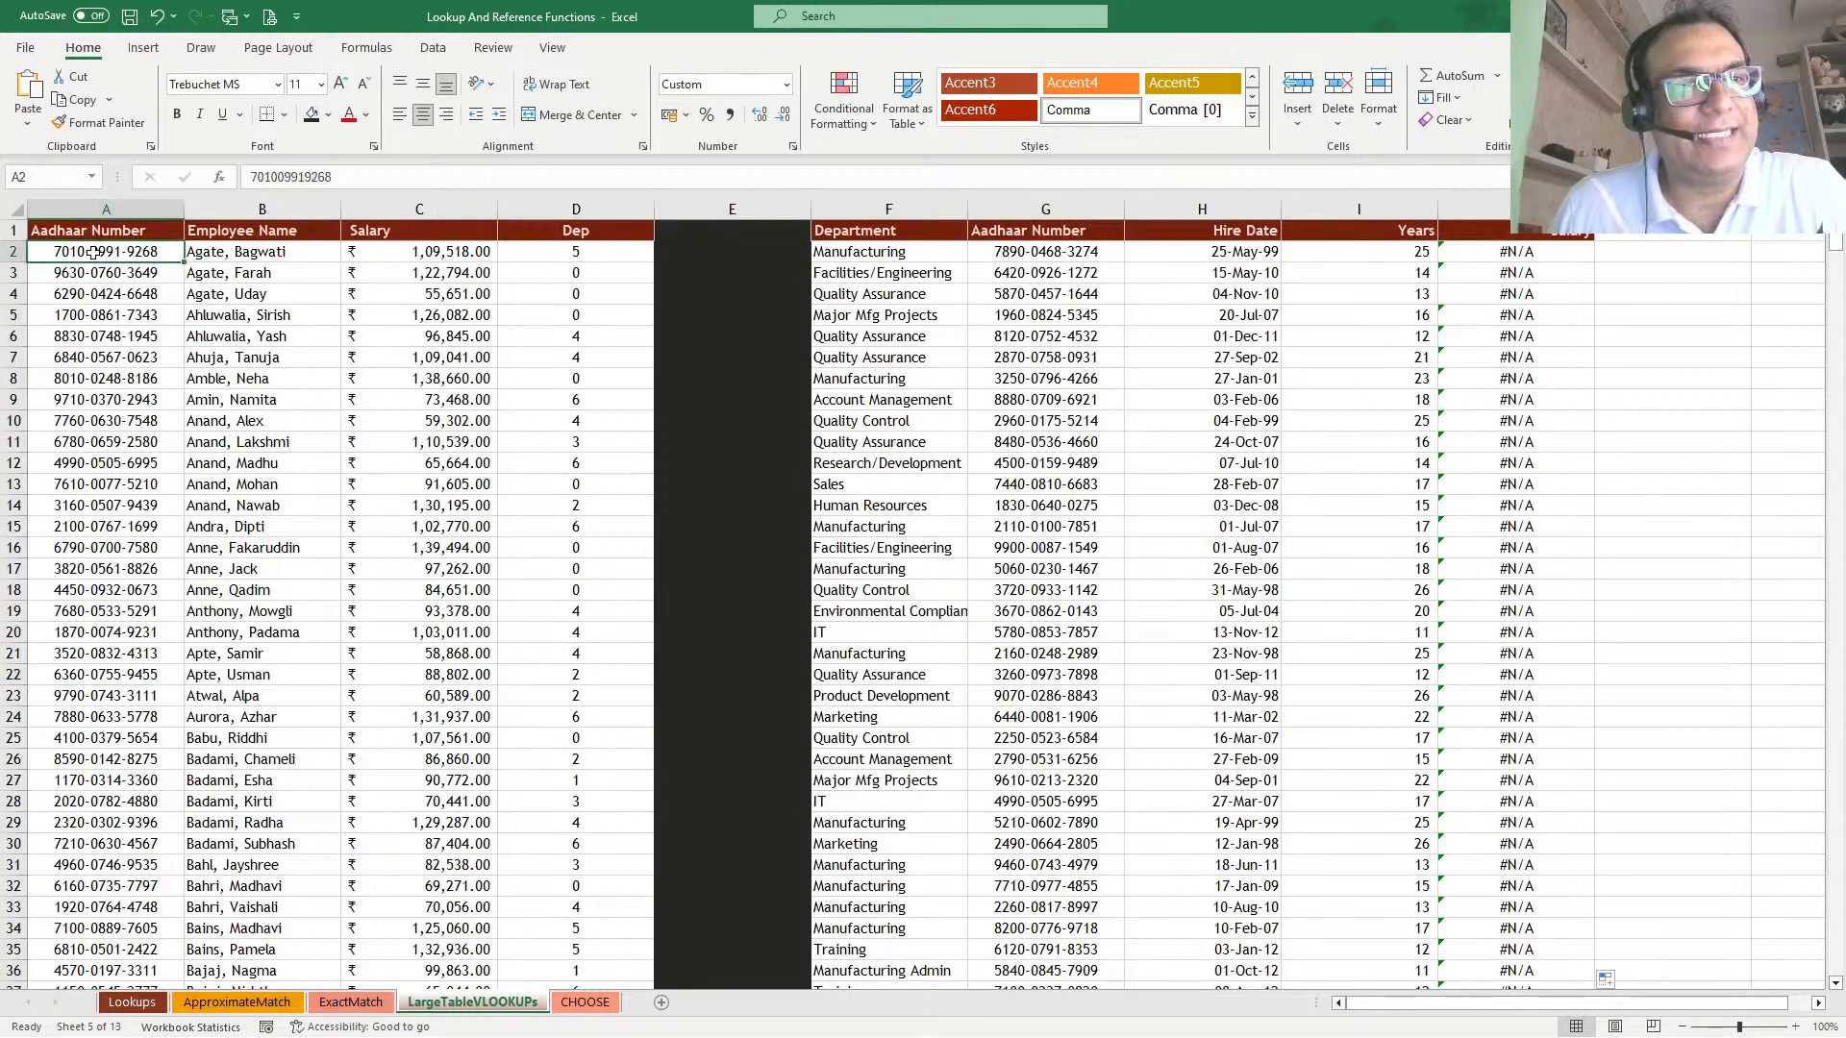
Inspect individual Aadhaar Number cells of both tables in edit mode to see whether the hyphens are stored or only formatting
key(ctrl+z)
click(58, 358)
key(ctrl+y)
double_click(57, 358)
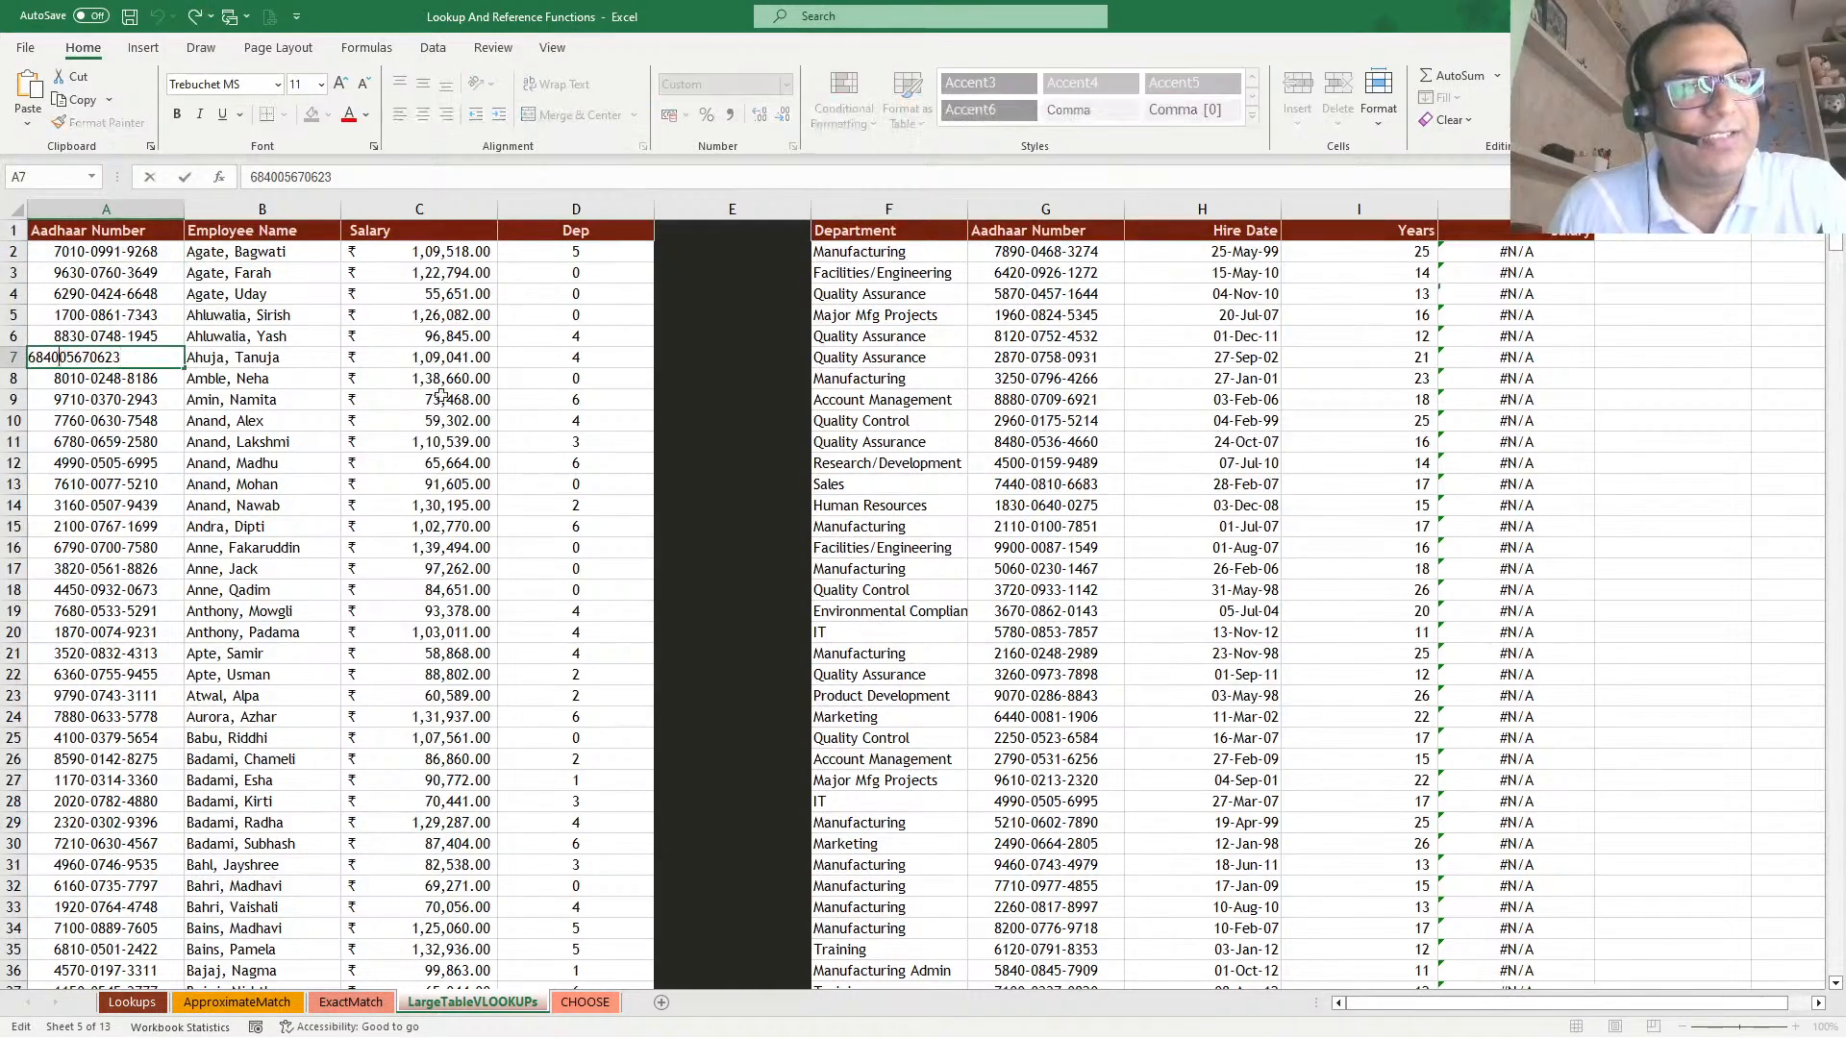
double_click(1054, 335)
double_click(1033, 399)
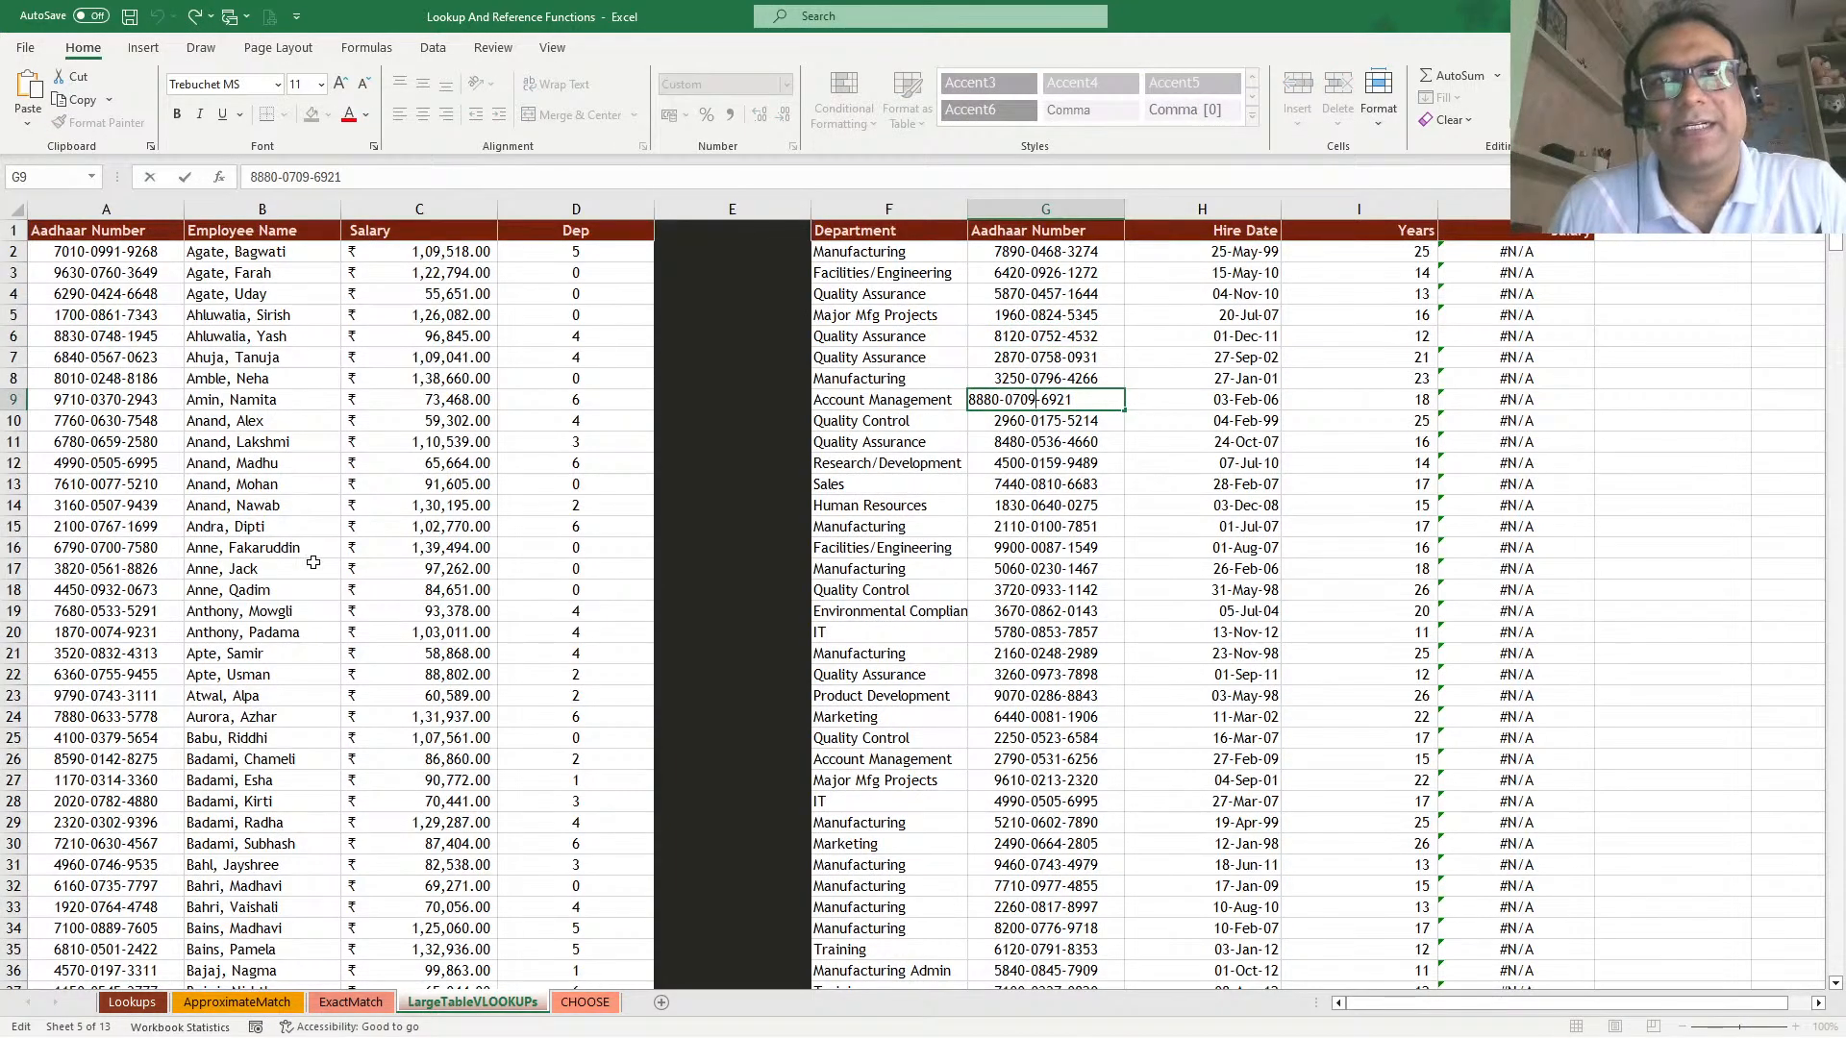
click(117, 509)
double_click(118, 505)
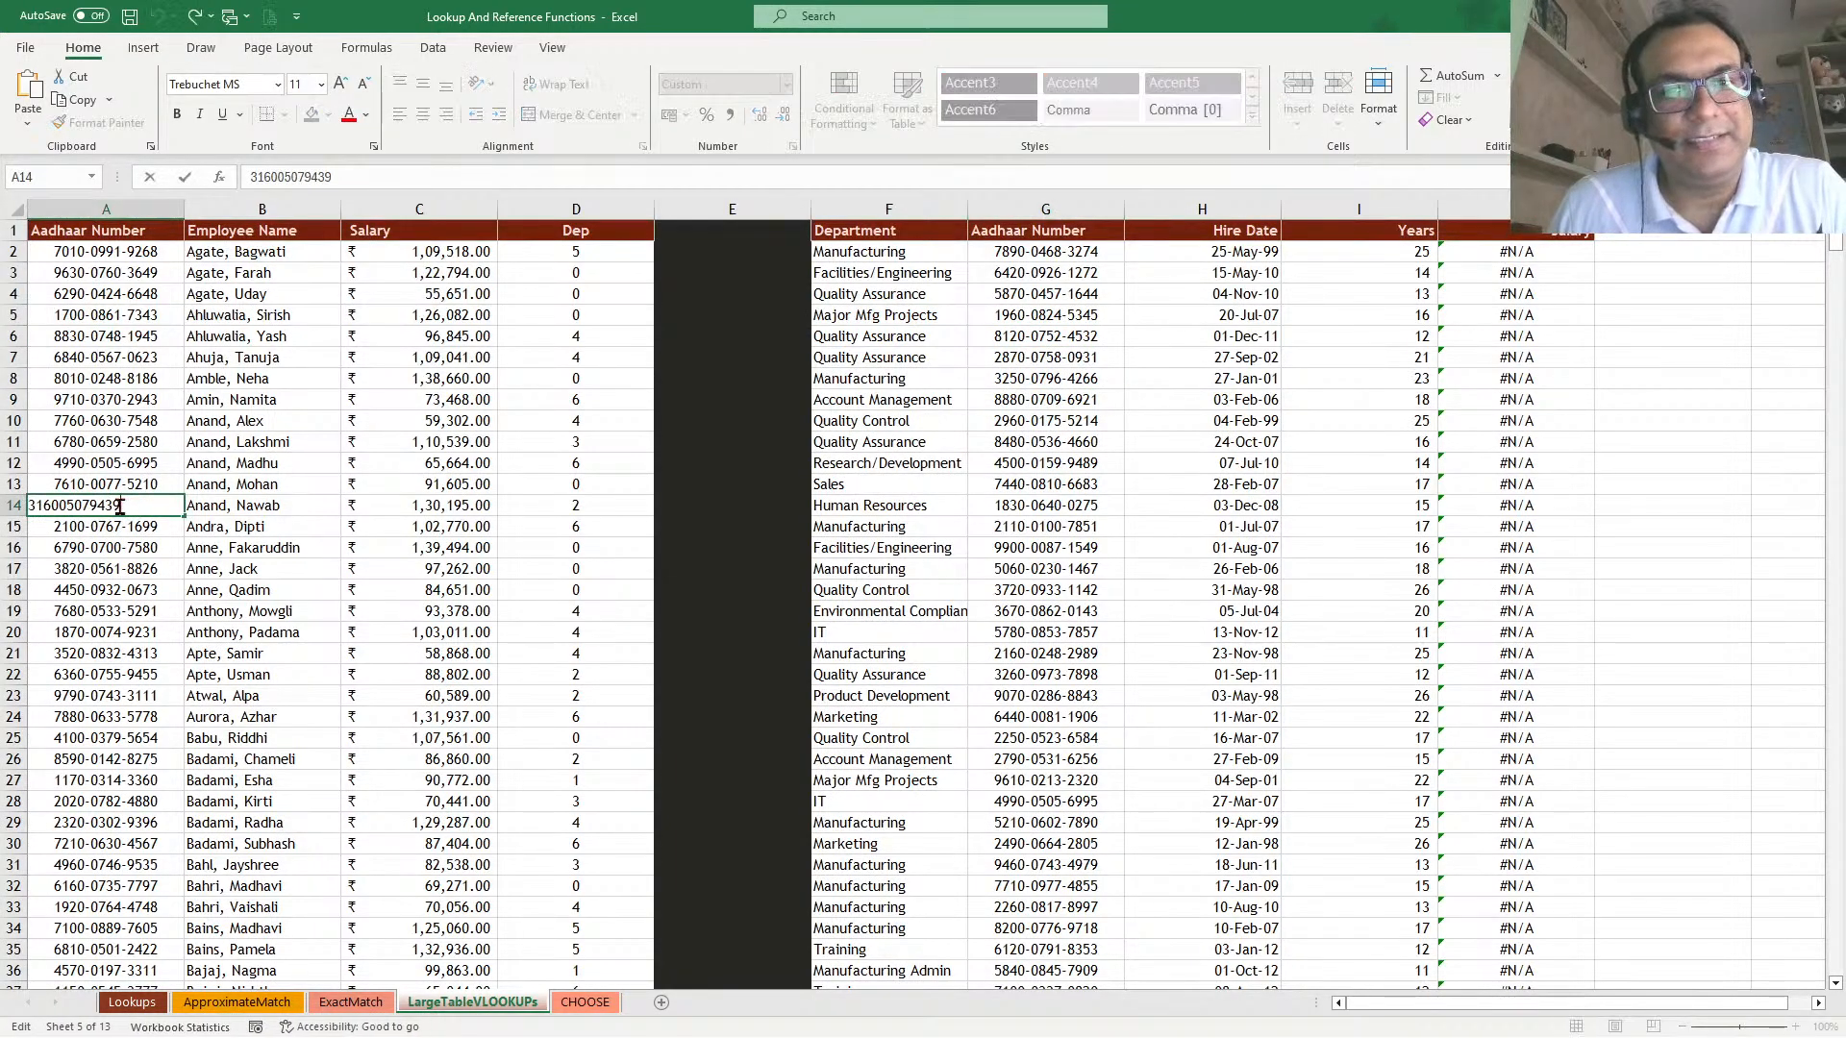
click(123, 612)
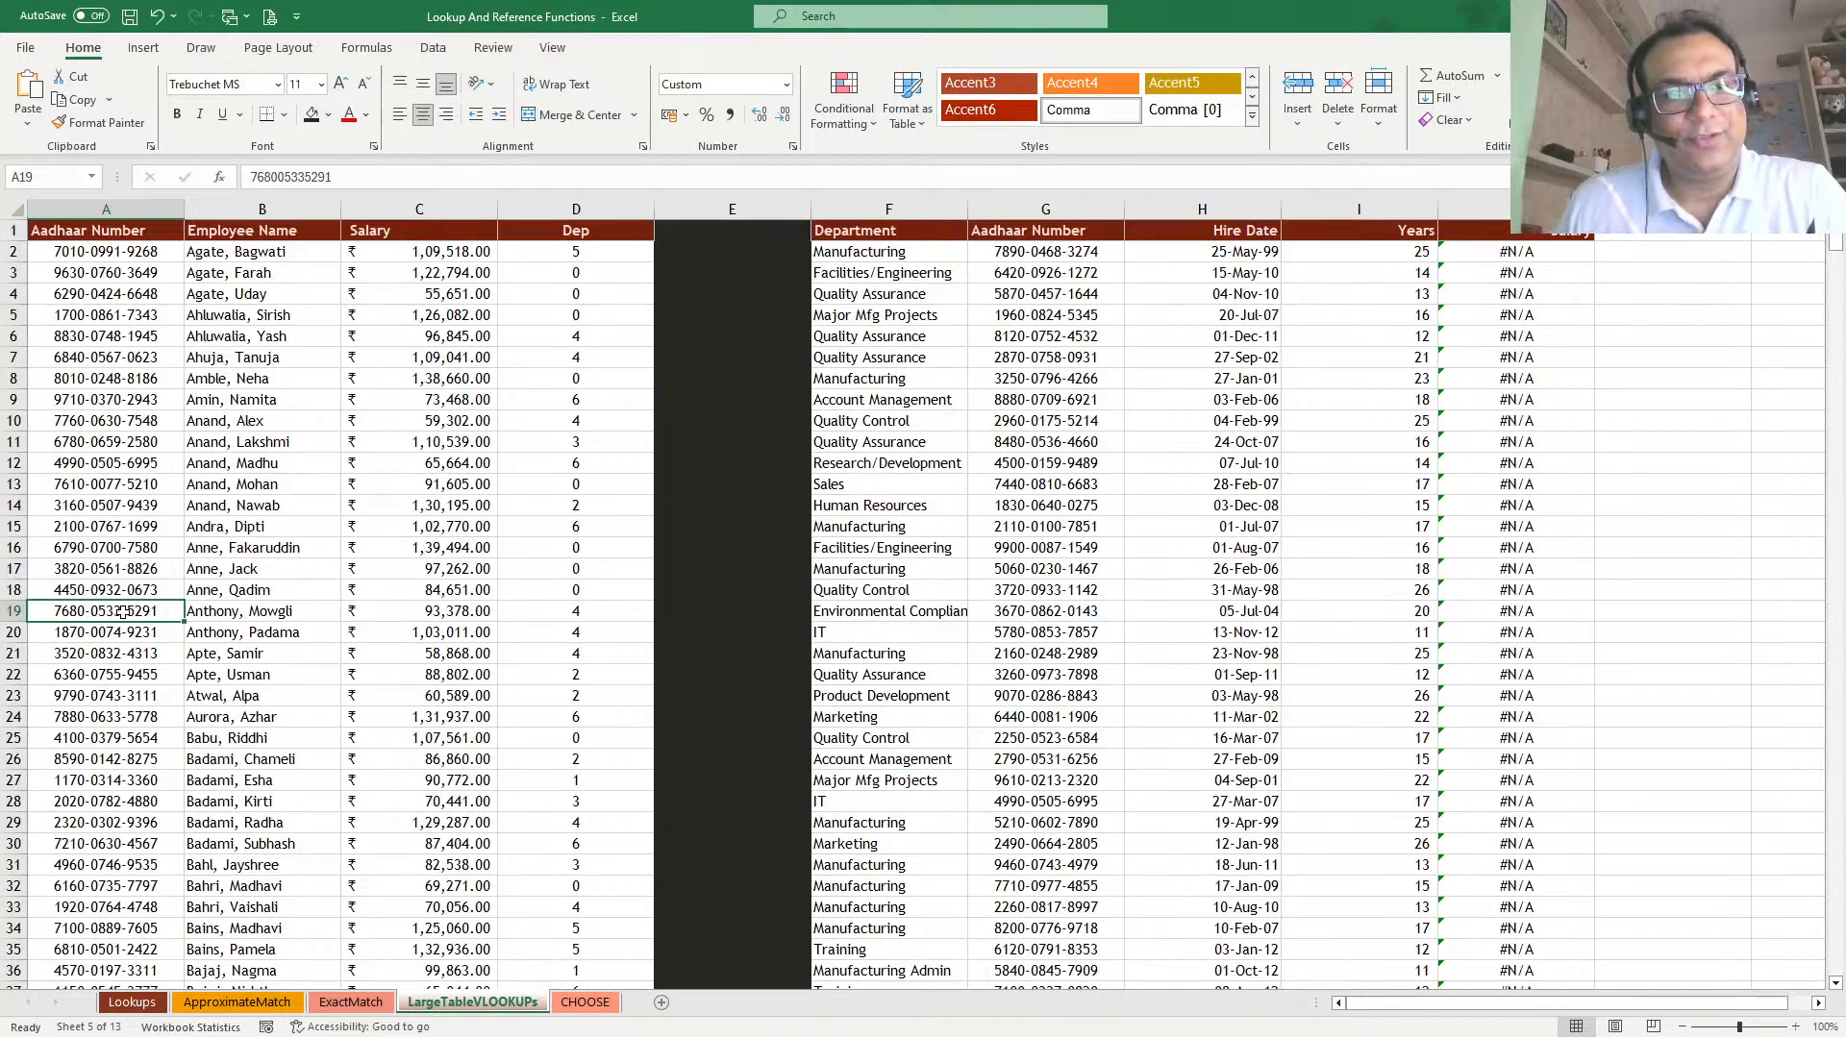
scroll(123, 611, down, 1)
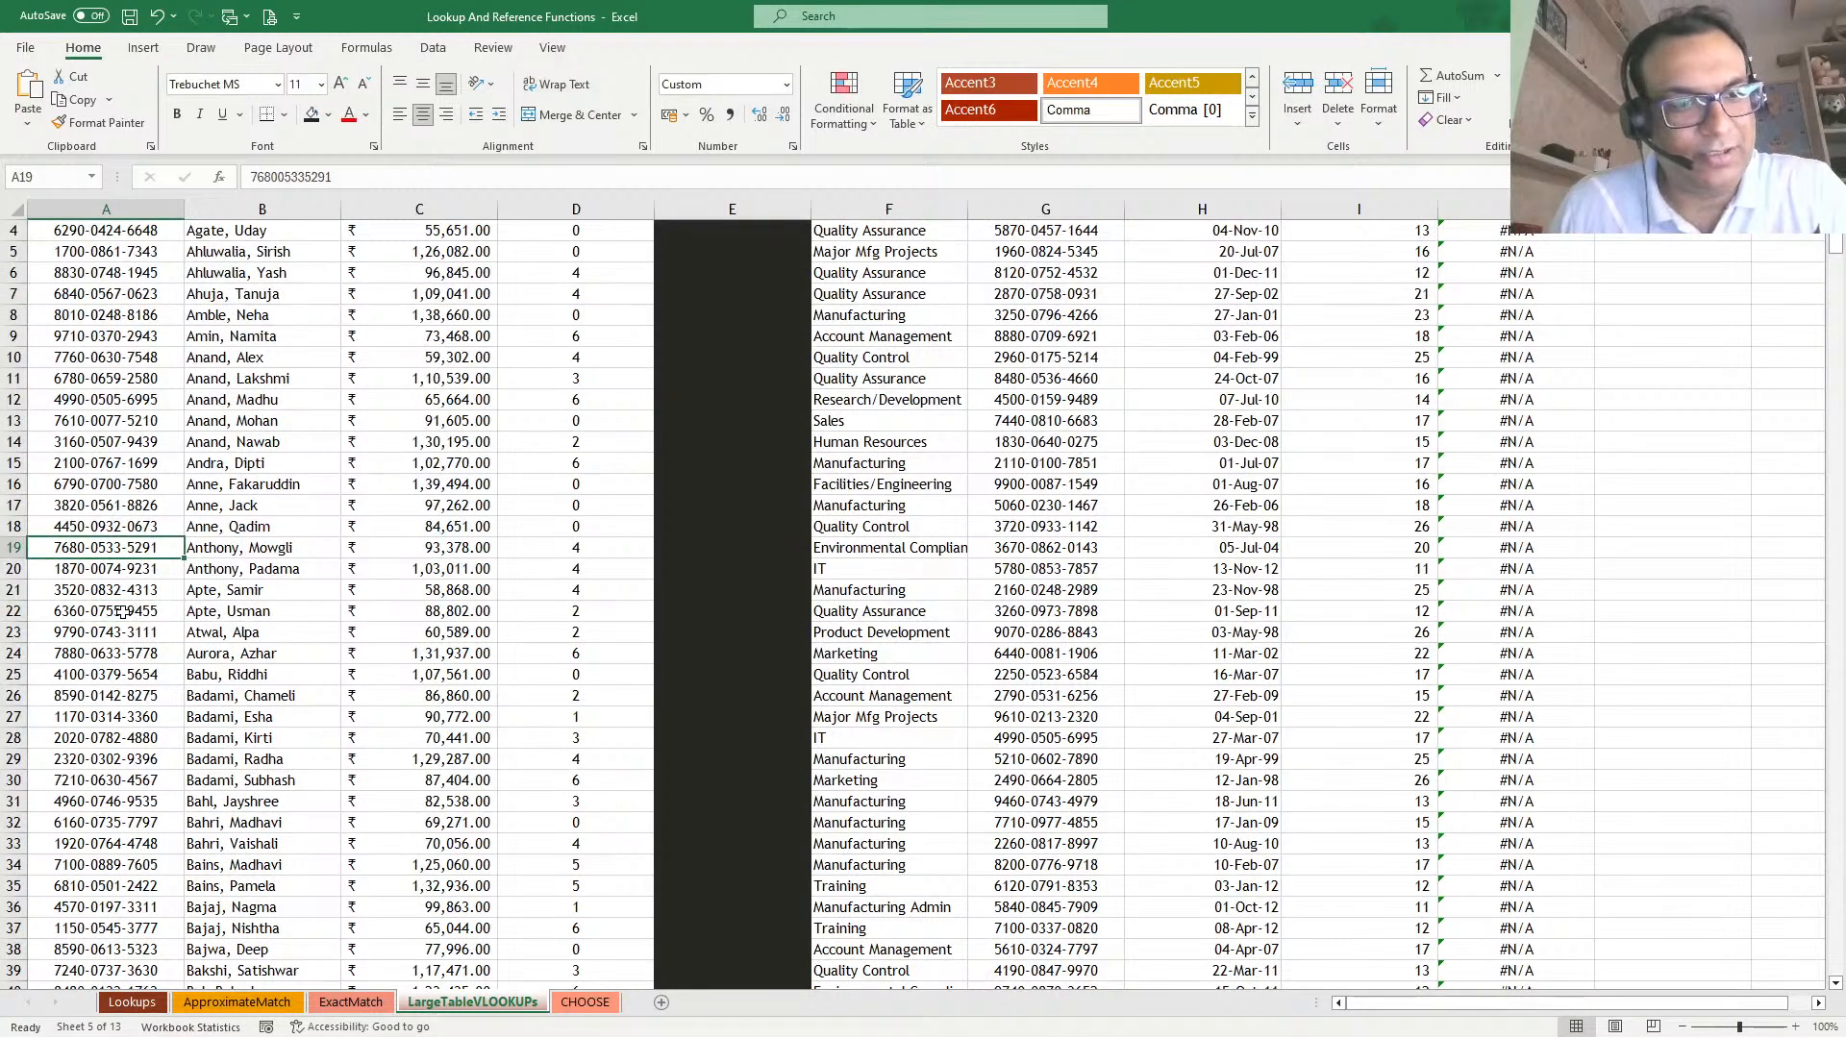
scroll(122, 612, up, 1)
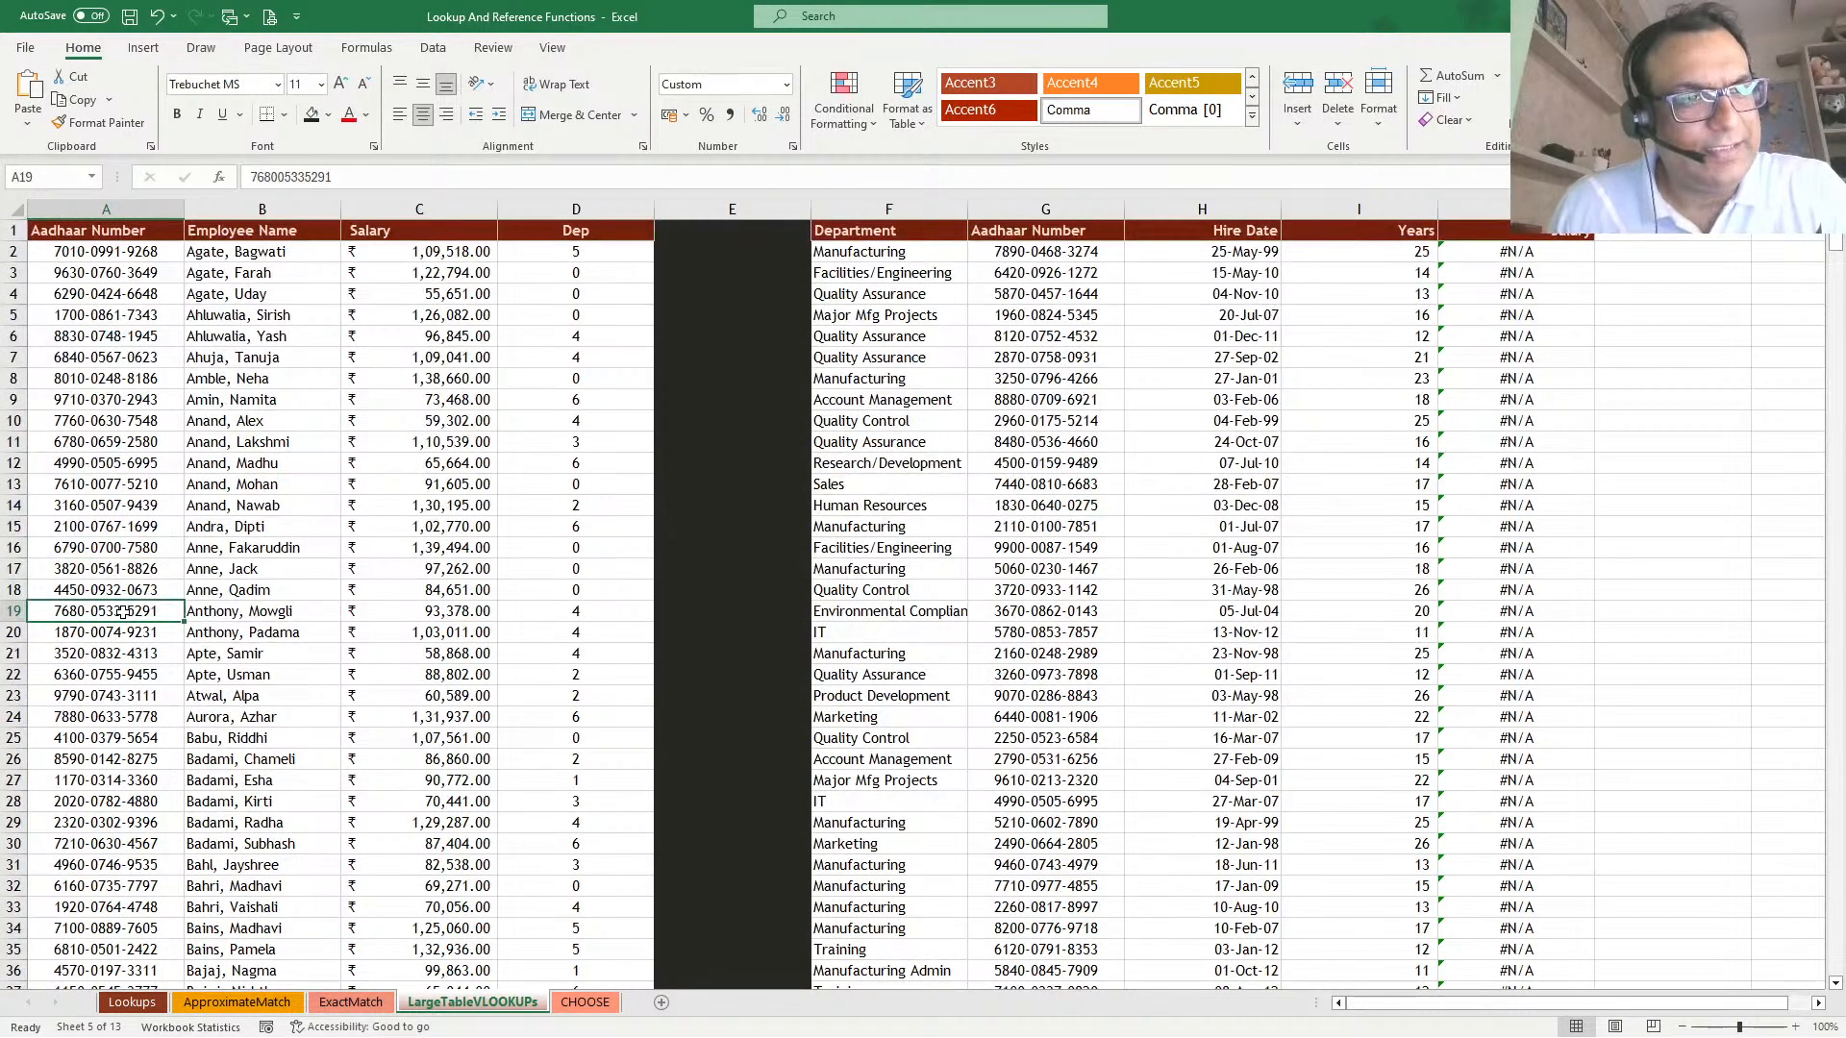
click(77, 272)
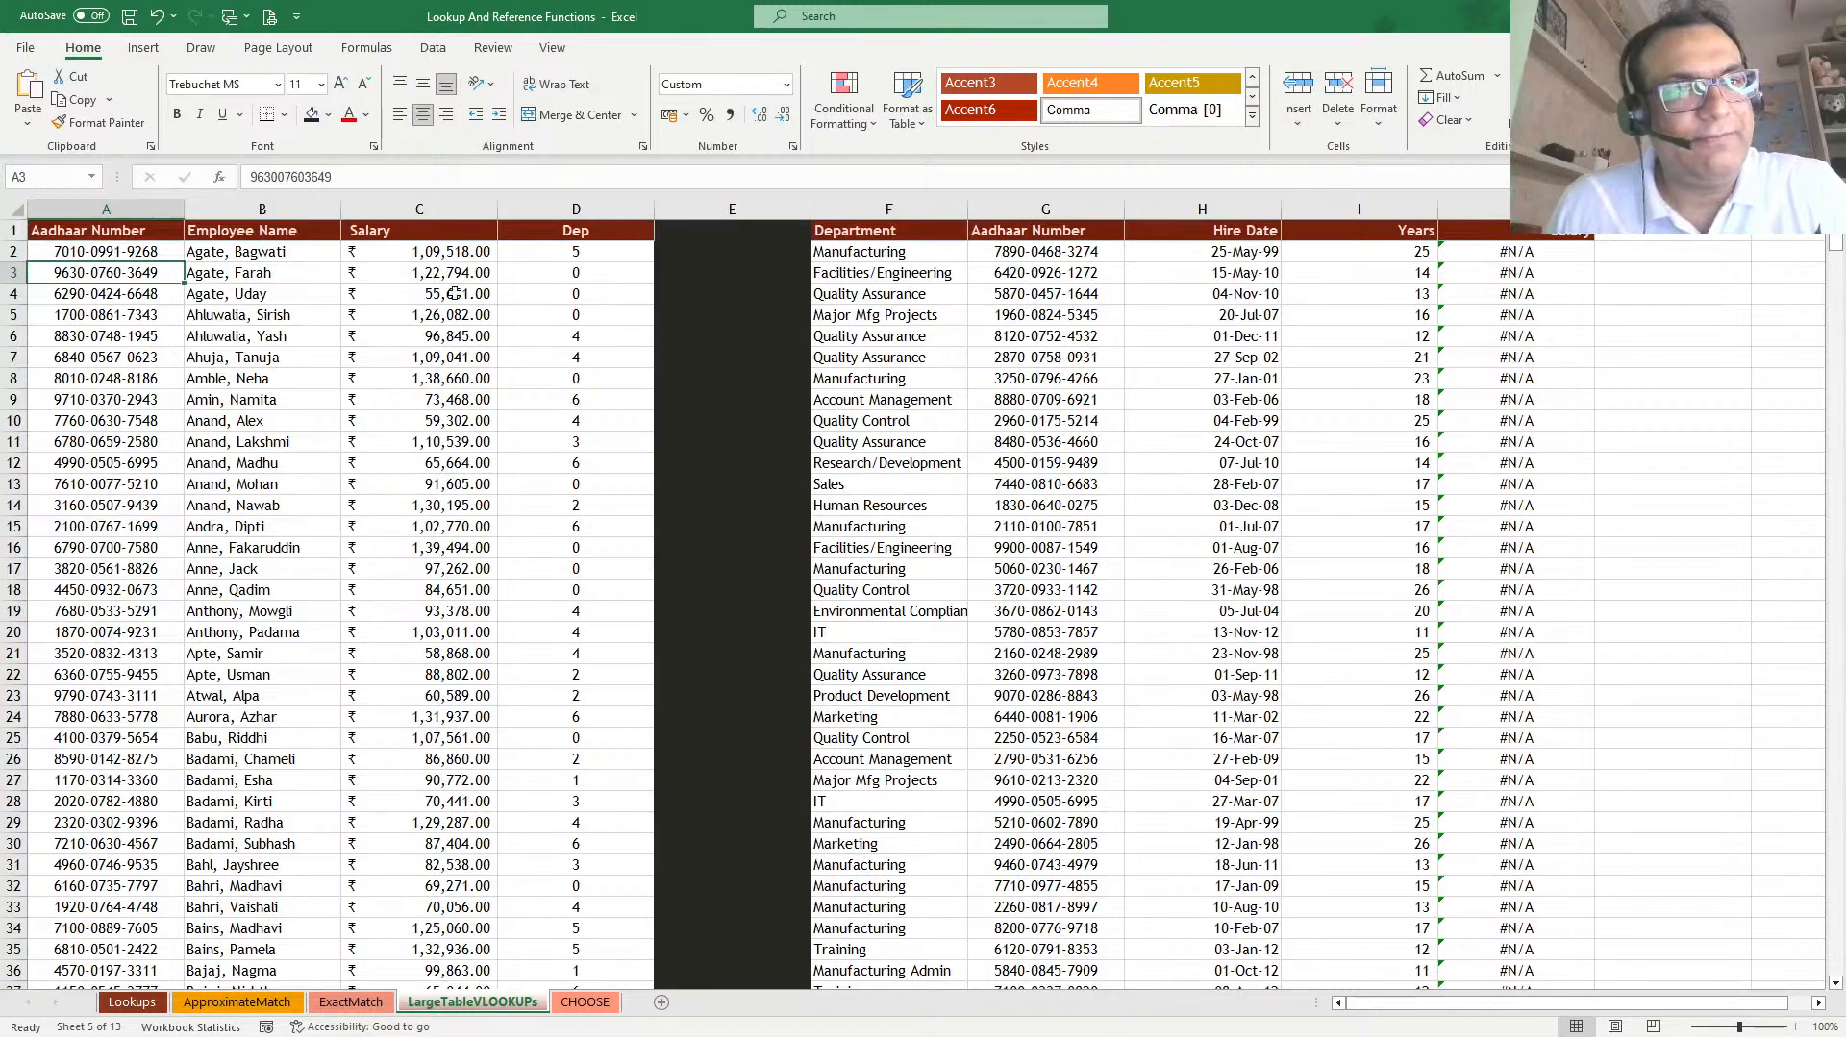
click(1050, 290)
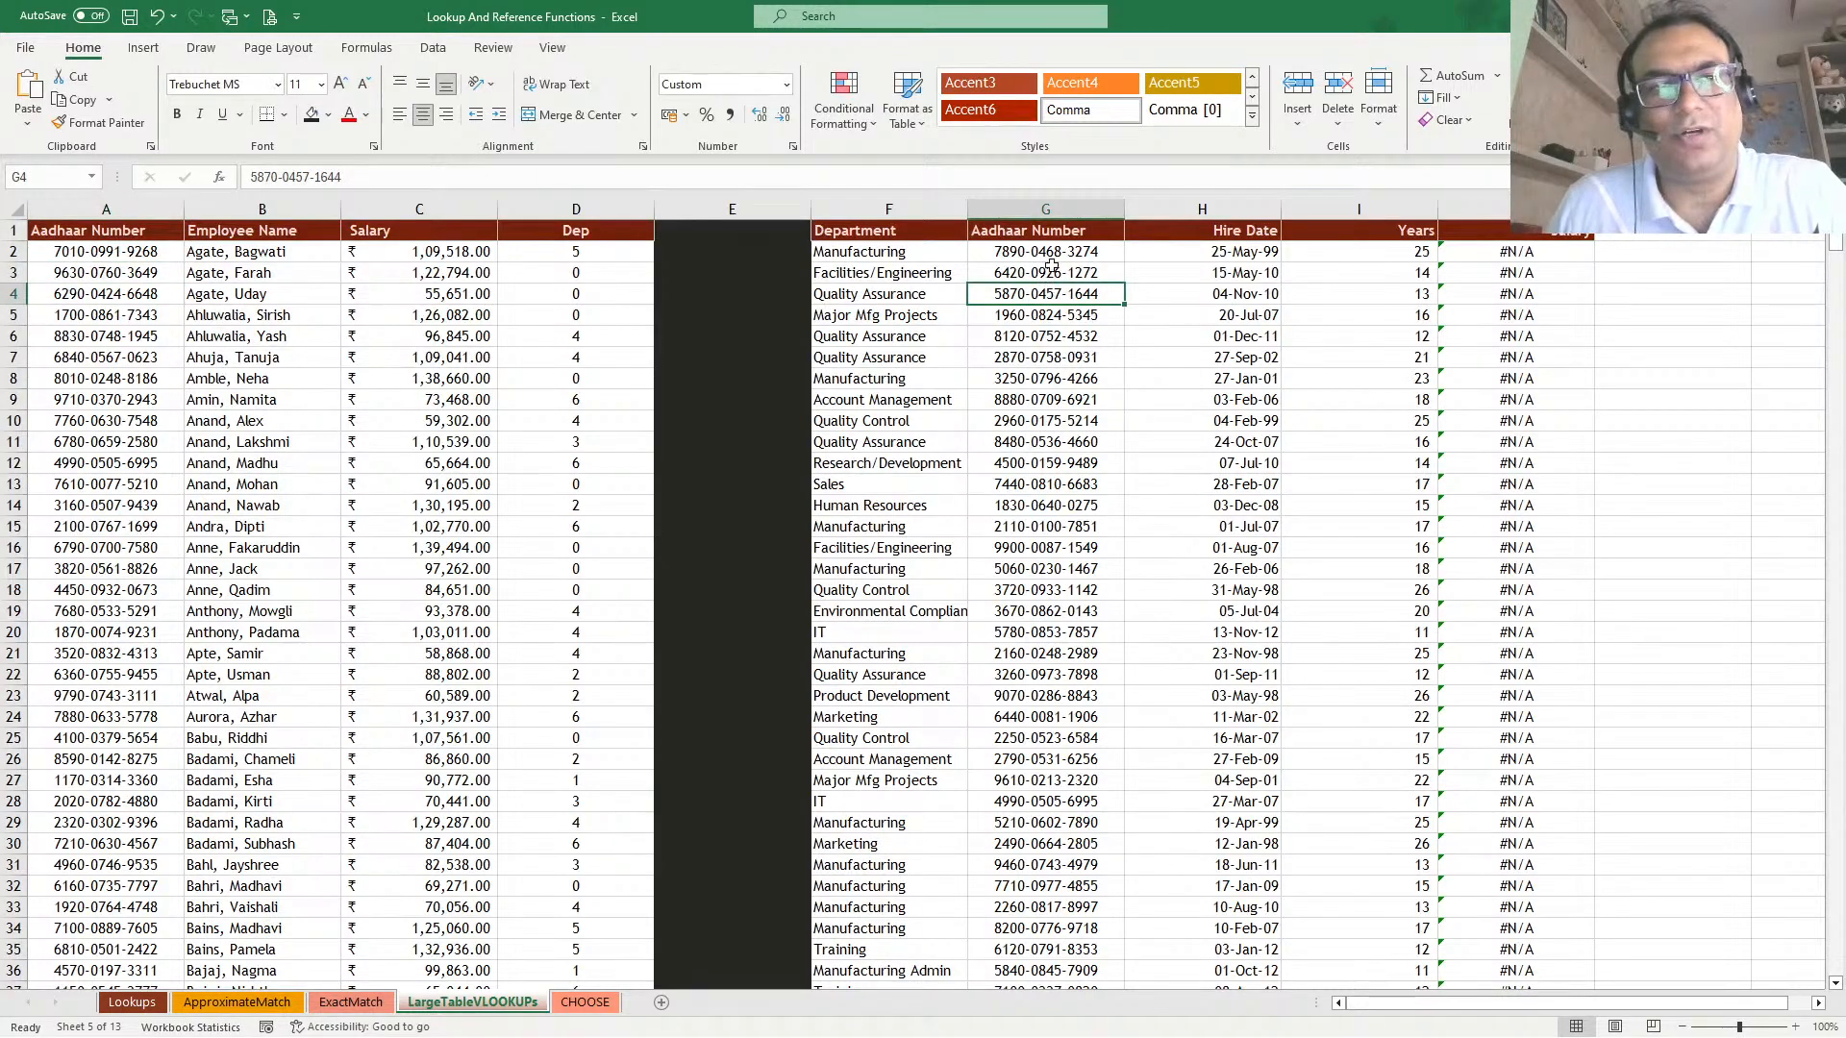
Remove every hyphen from the Aadhaar Numbers in column G by replacing all "-" with nothing
click(1046, 208)
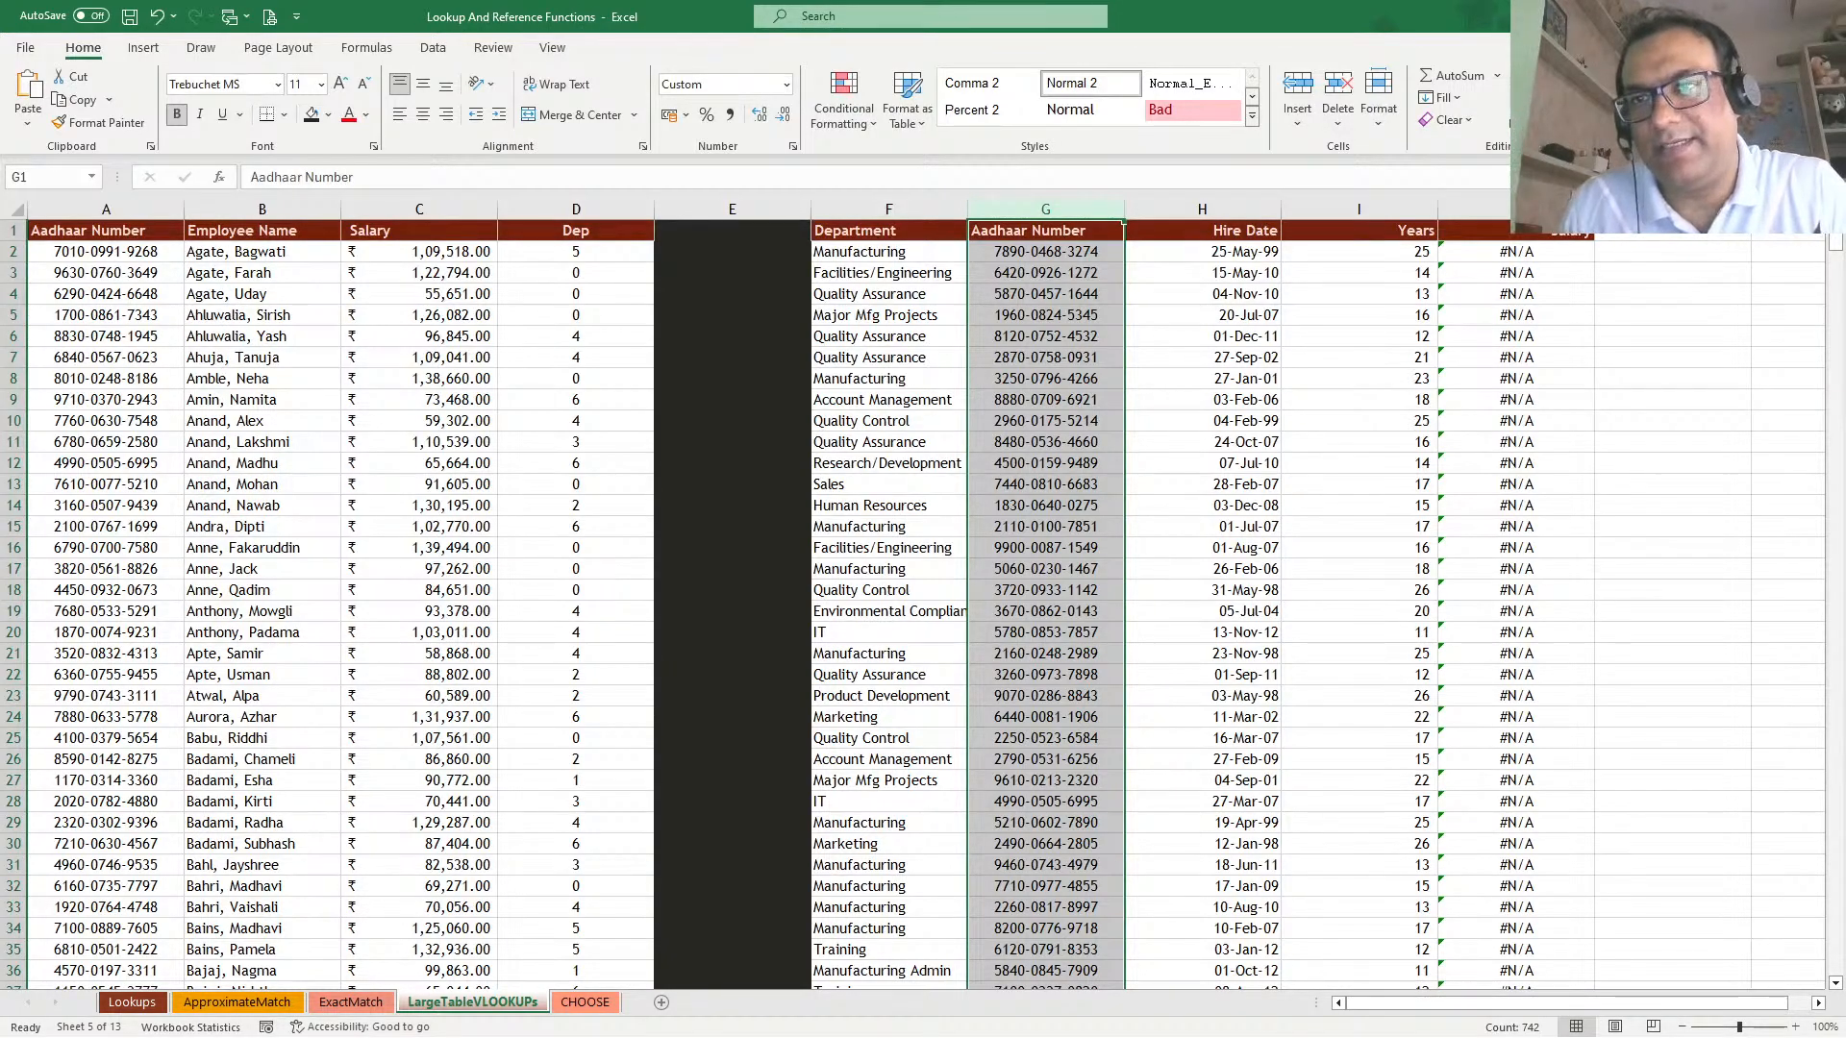
click(1574, 104)
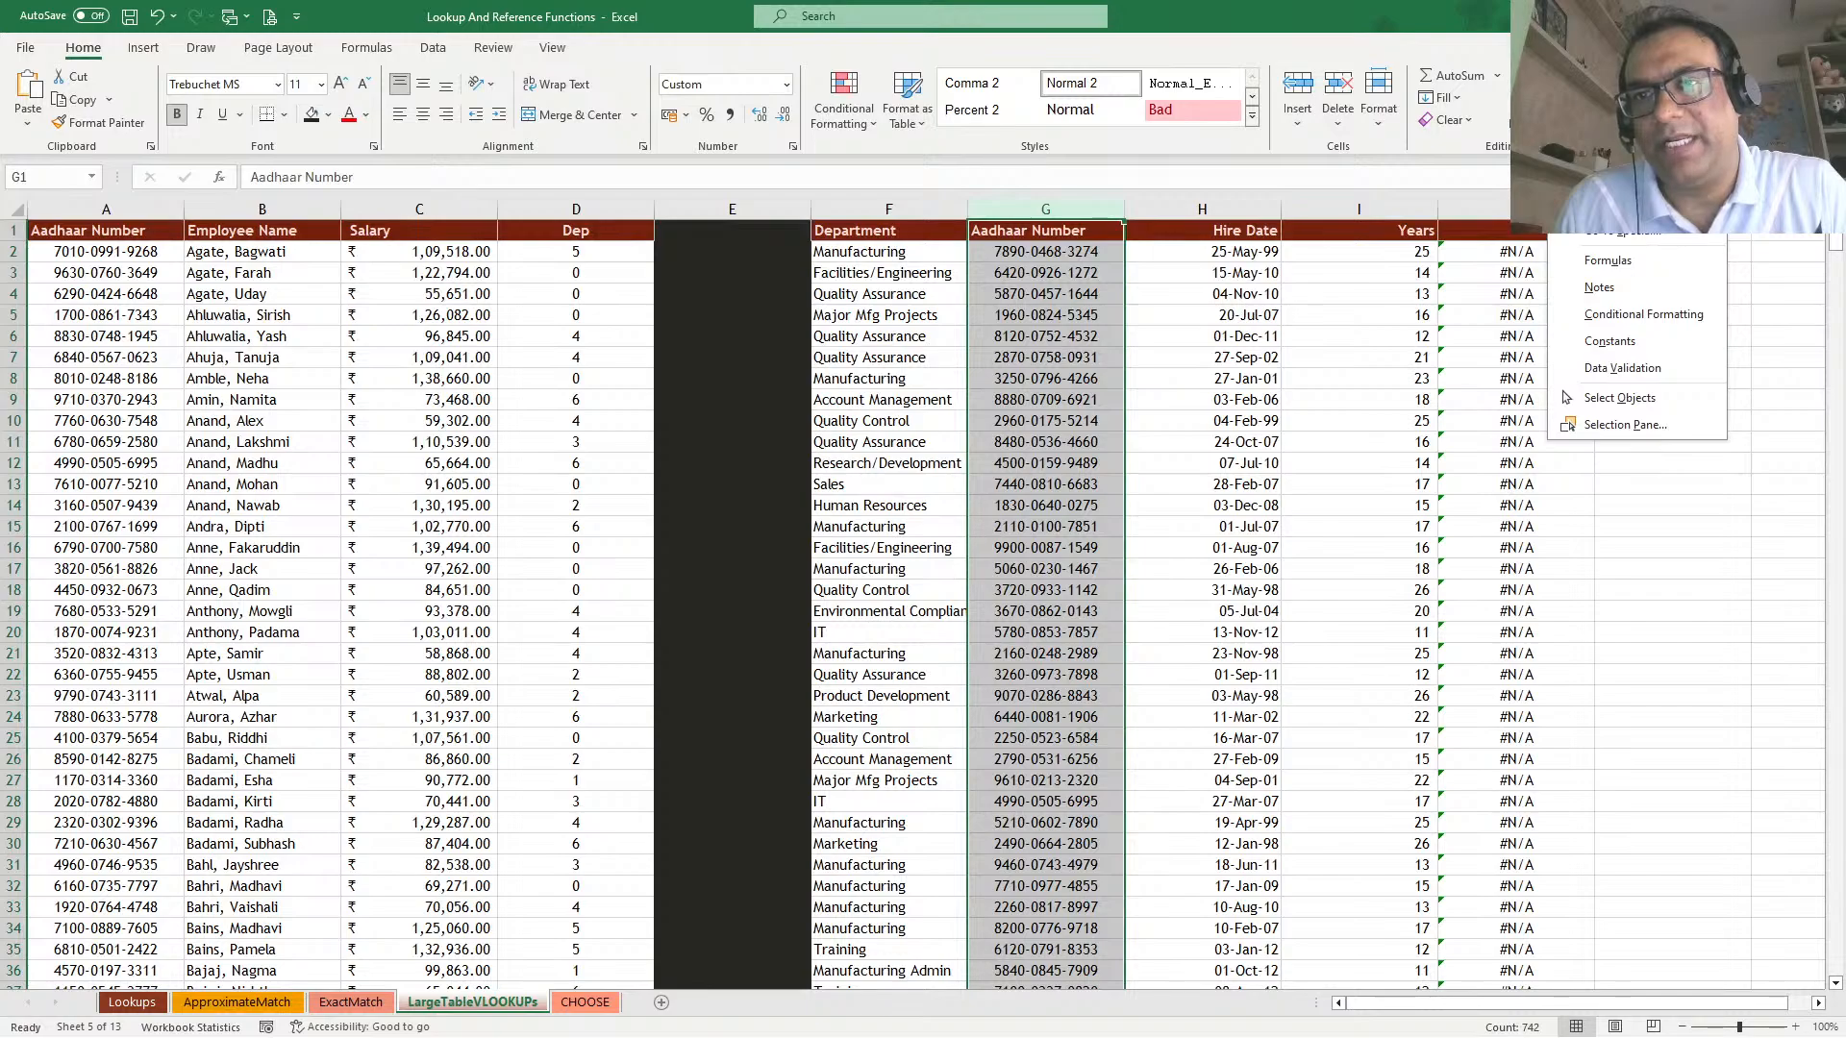
click(1608, 177)
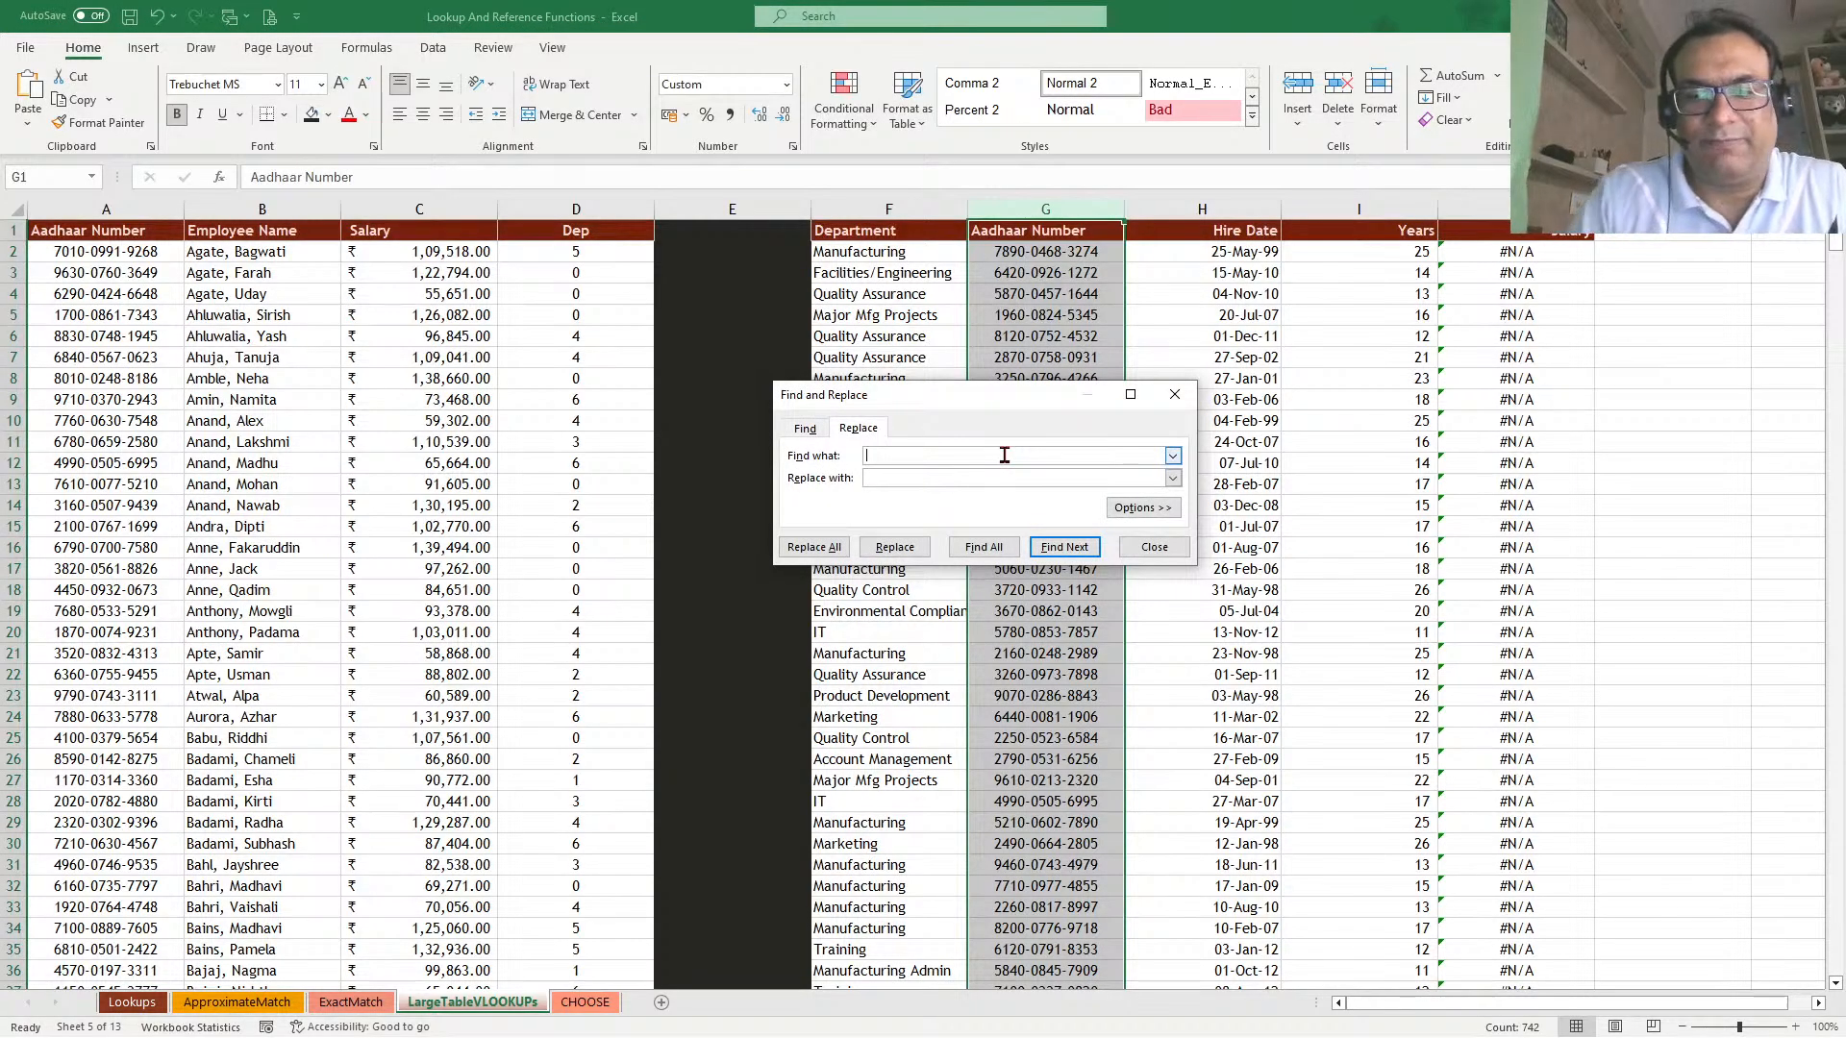
text(-)
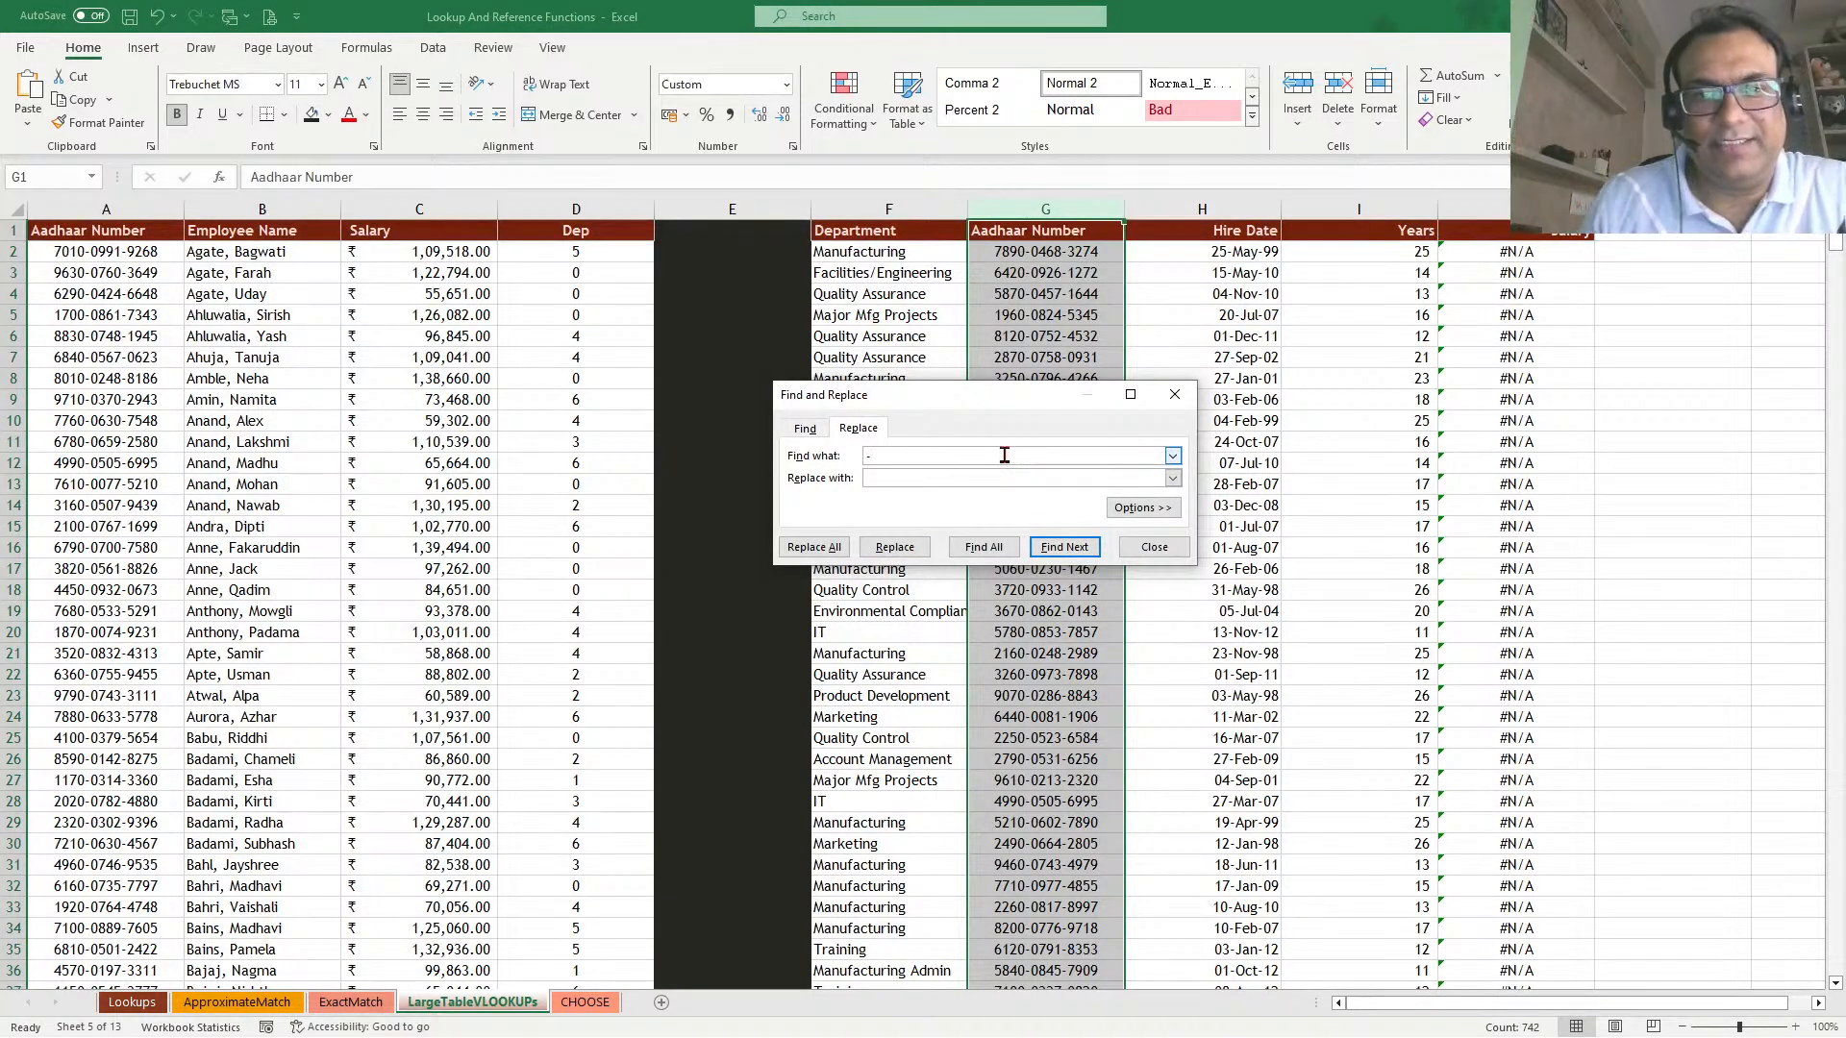
click(829, 549)
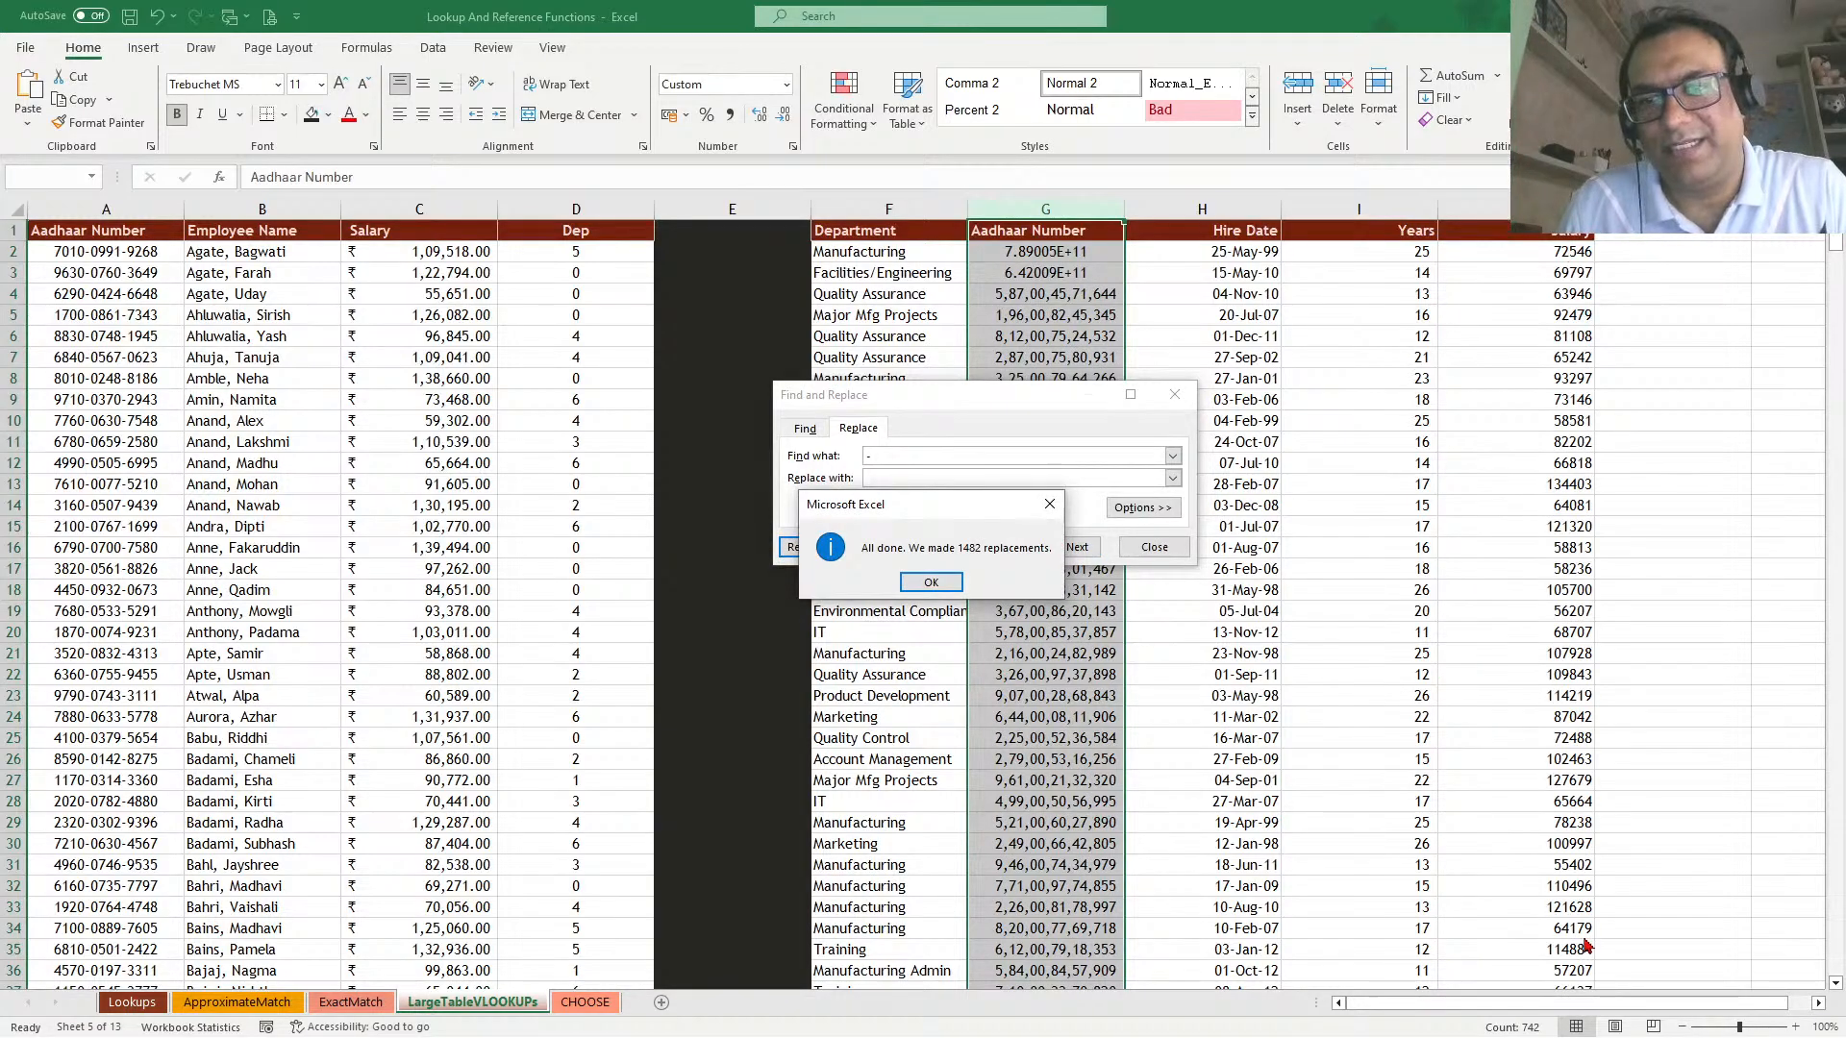
click(930, 583)
click(1155, 547)
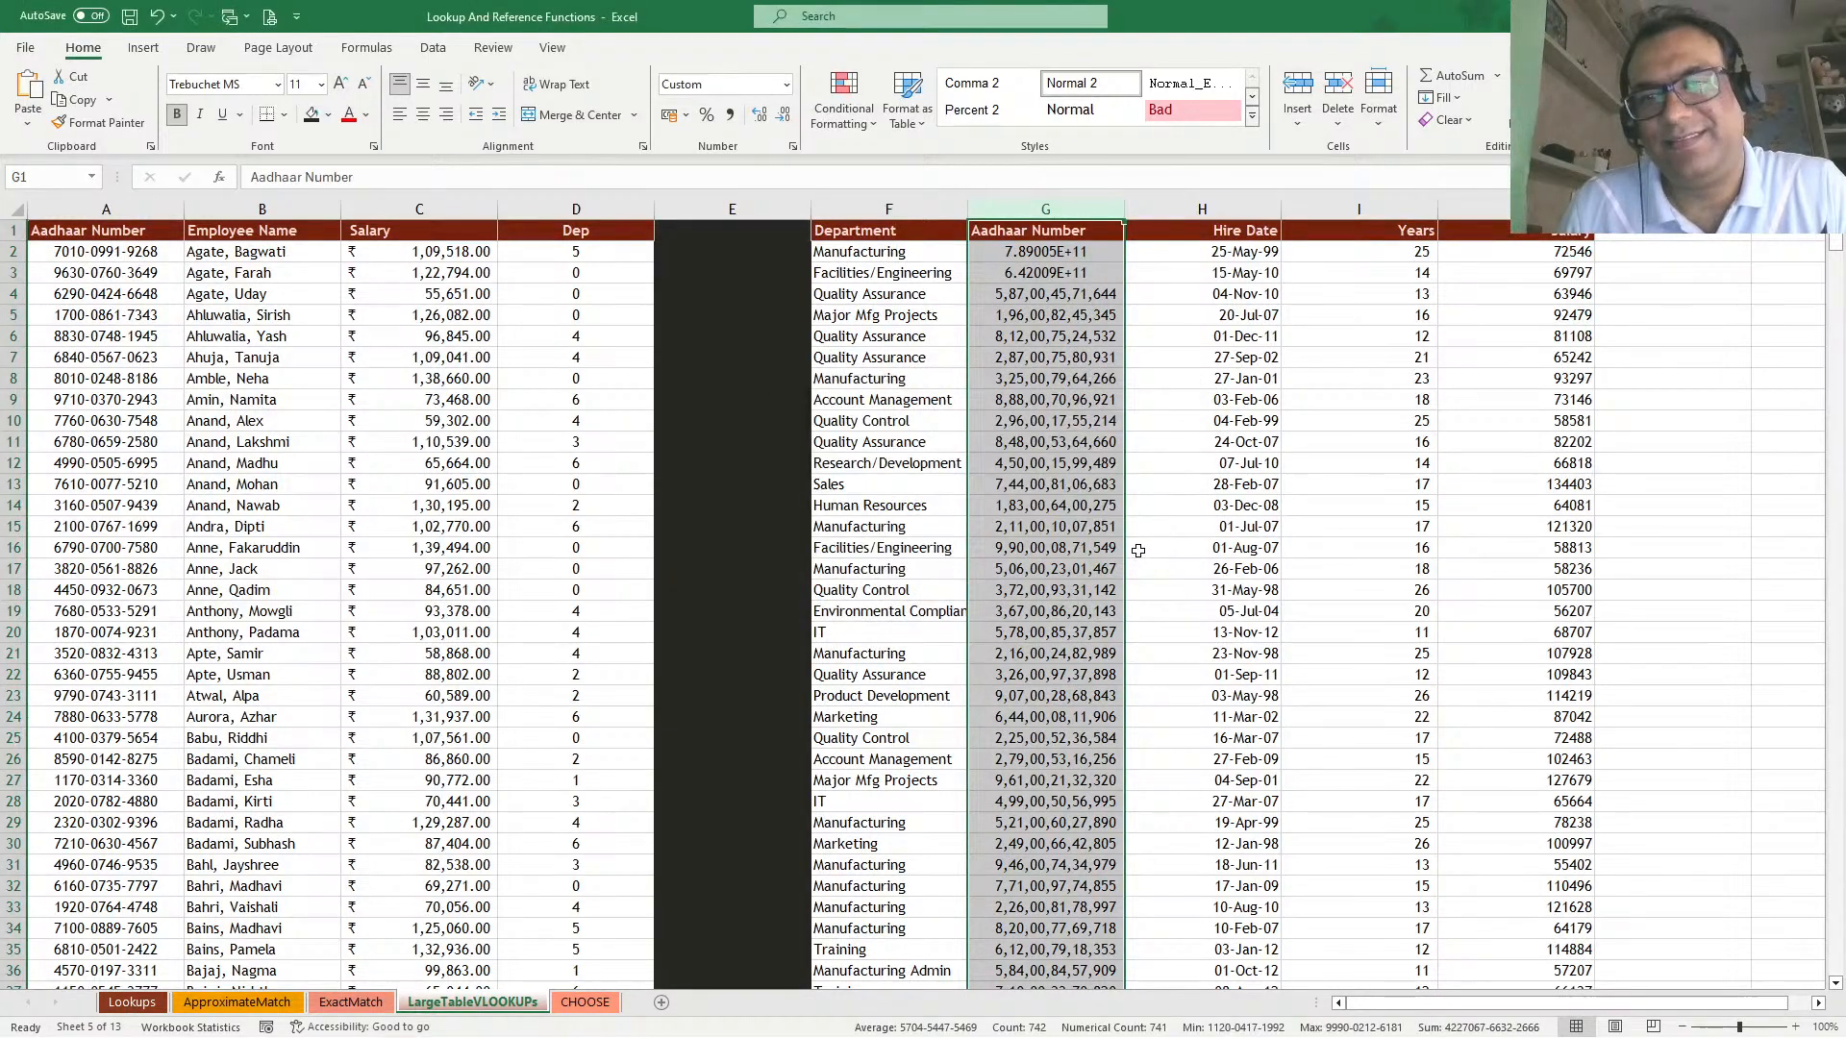
Check the VLOOKUP results in Salary column J and the number display of the Aadhaar Numbers in column G
click(1541, 332)
click(1539, 209)
click(1555, 273)
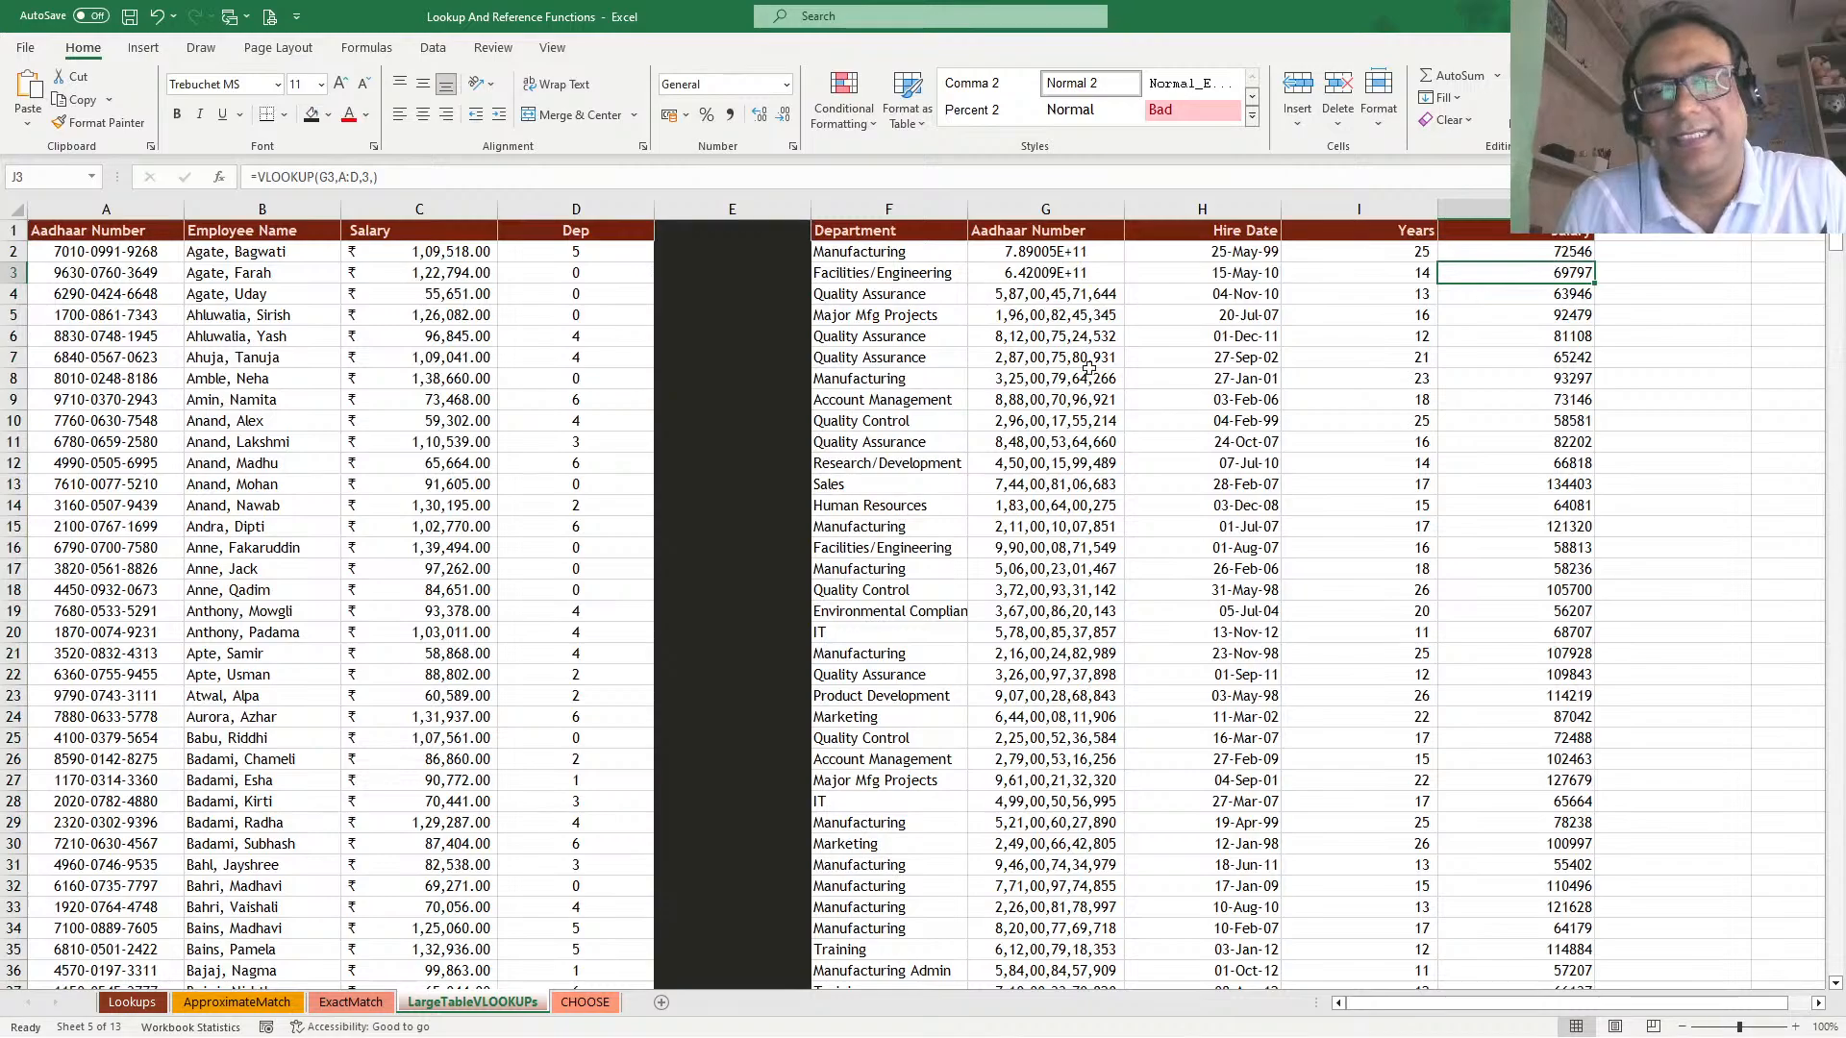
drag(1043, 288, 1024, 773)
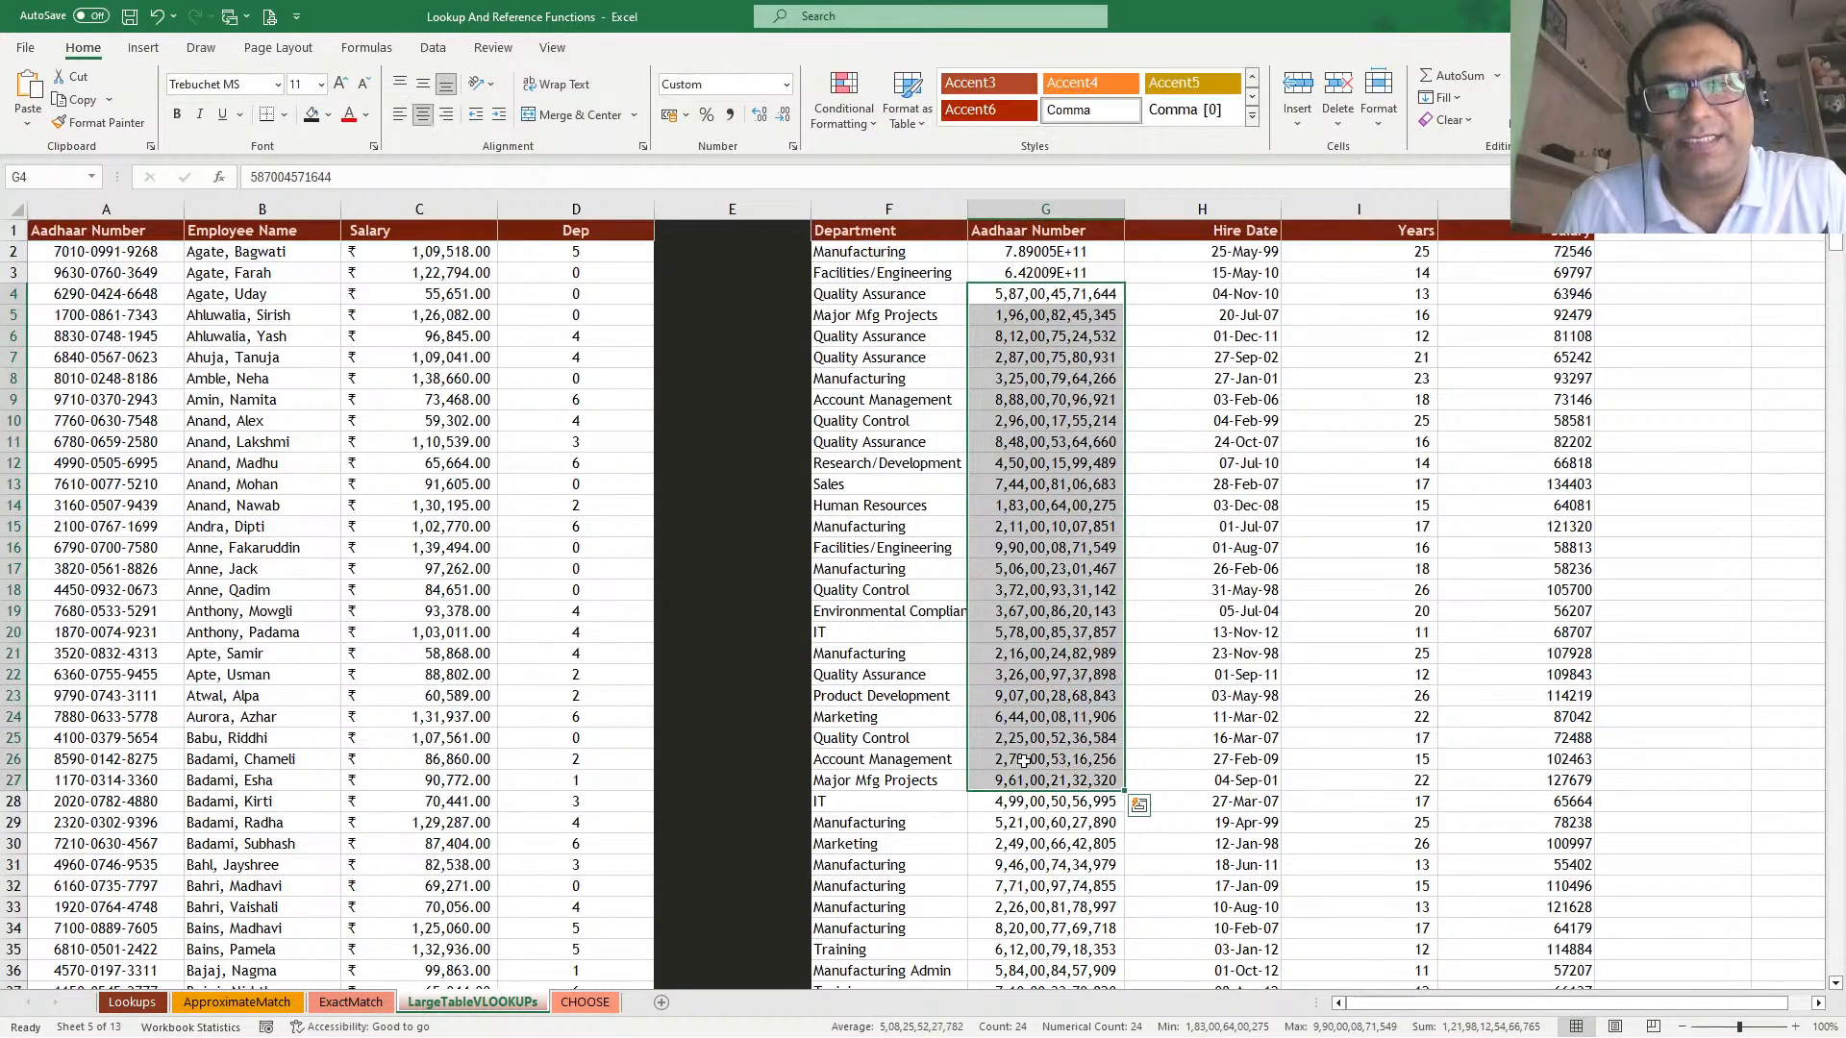
Copy the Aadhaar Number format from A5 to the whole of column G, and the header format from F1 to G1
click(129, 313)
click(94, 123)
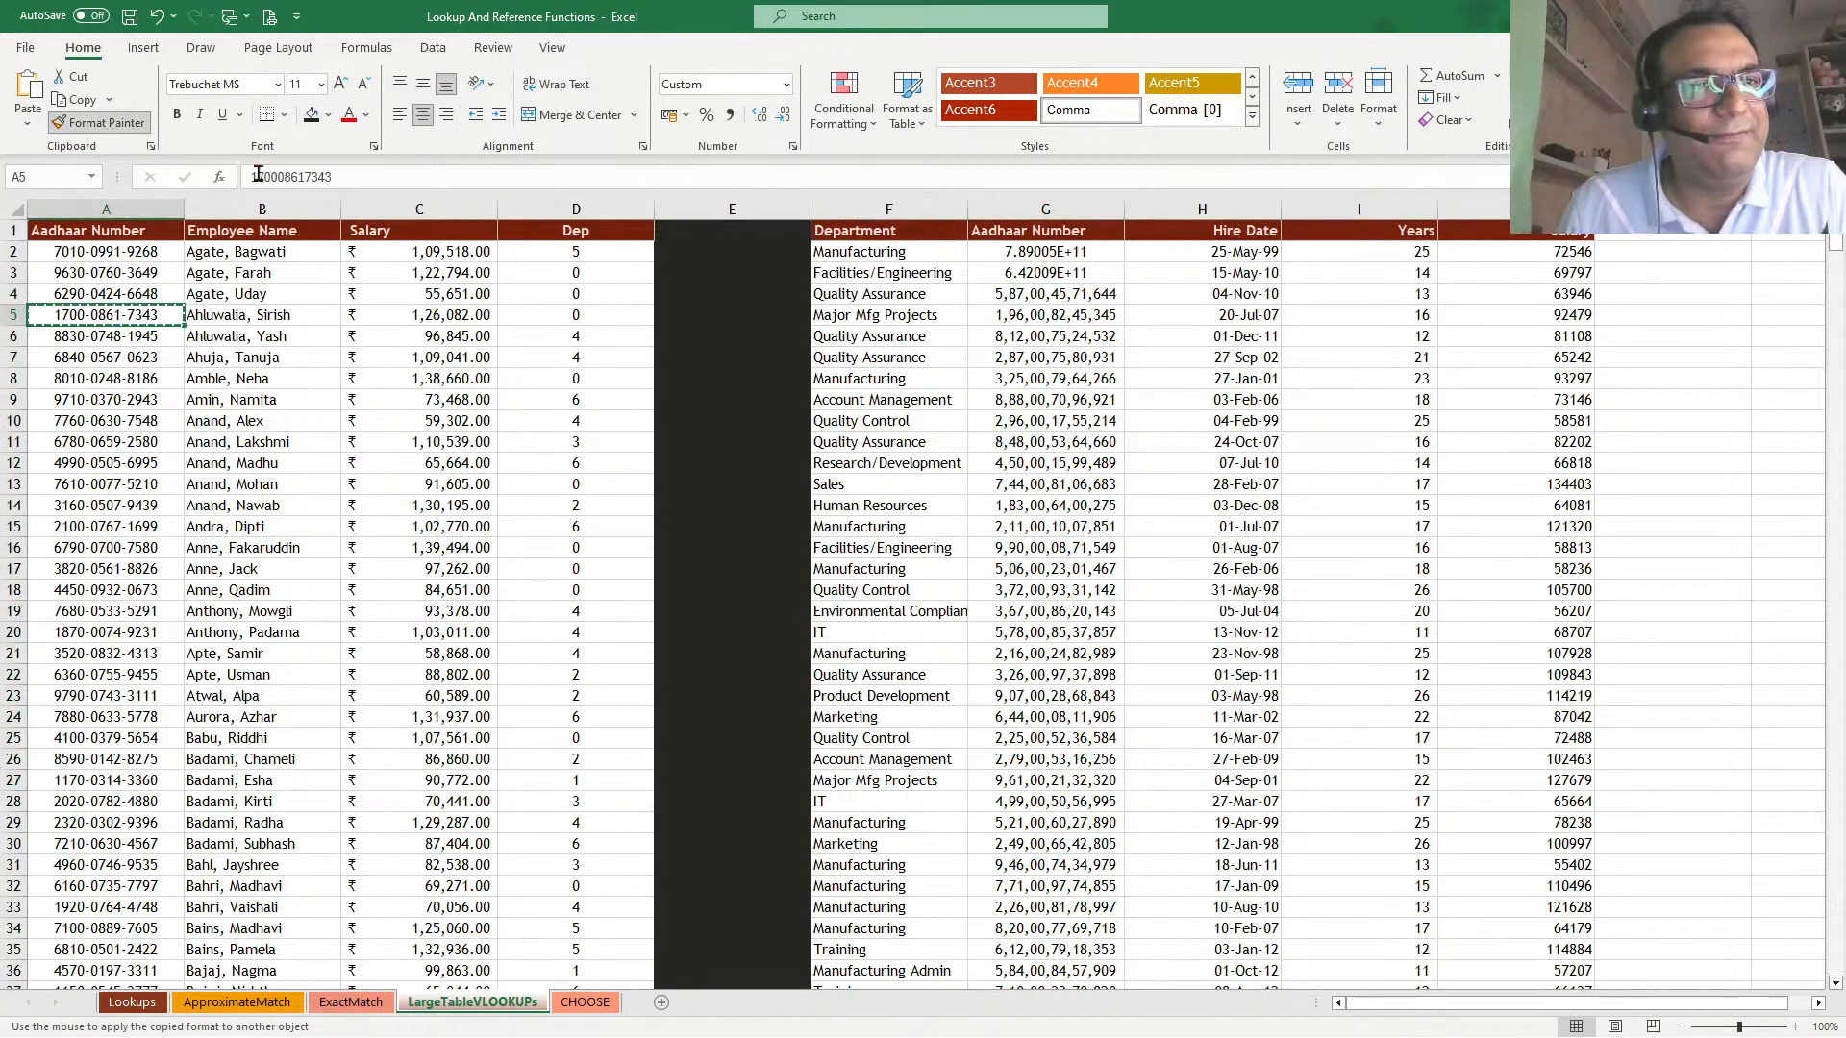
click(1046, 210)
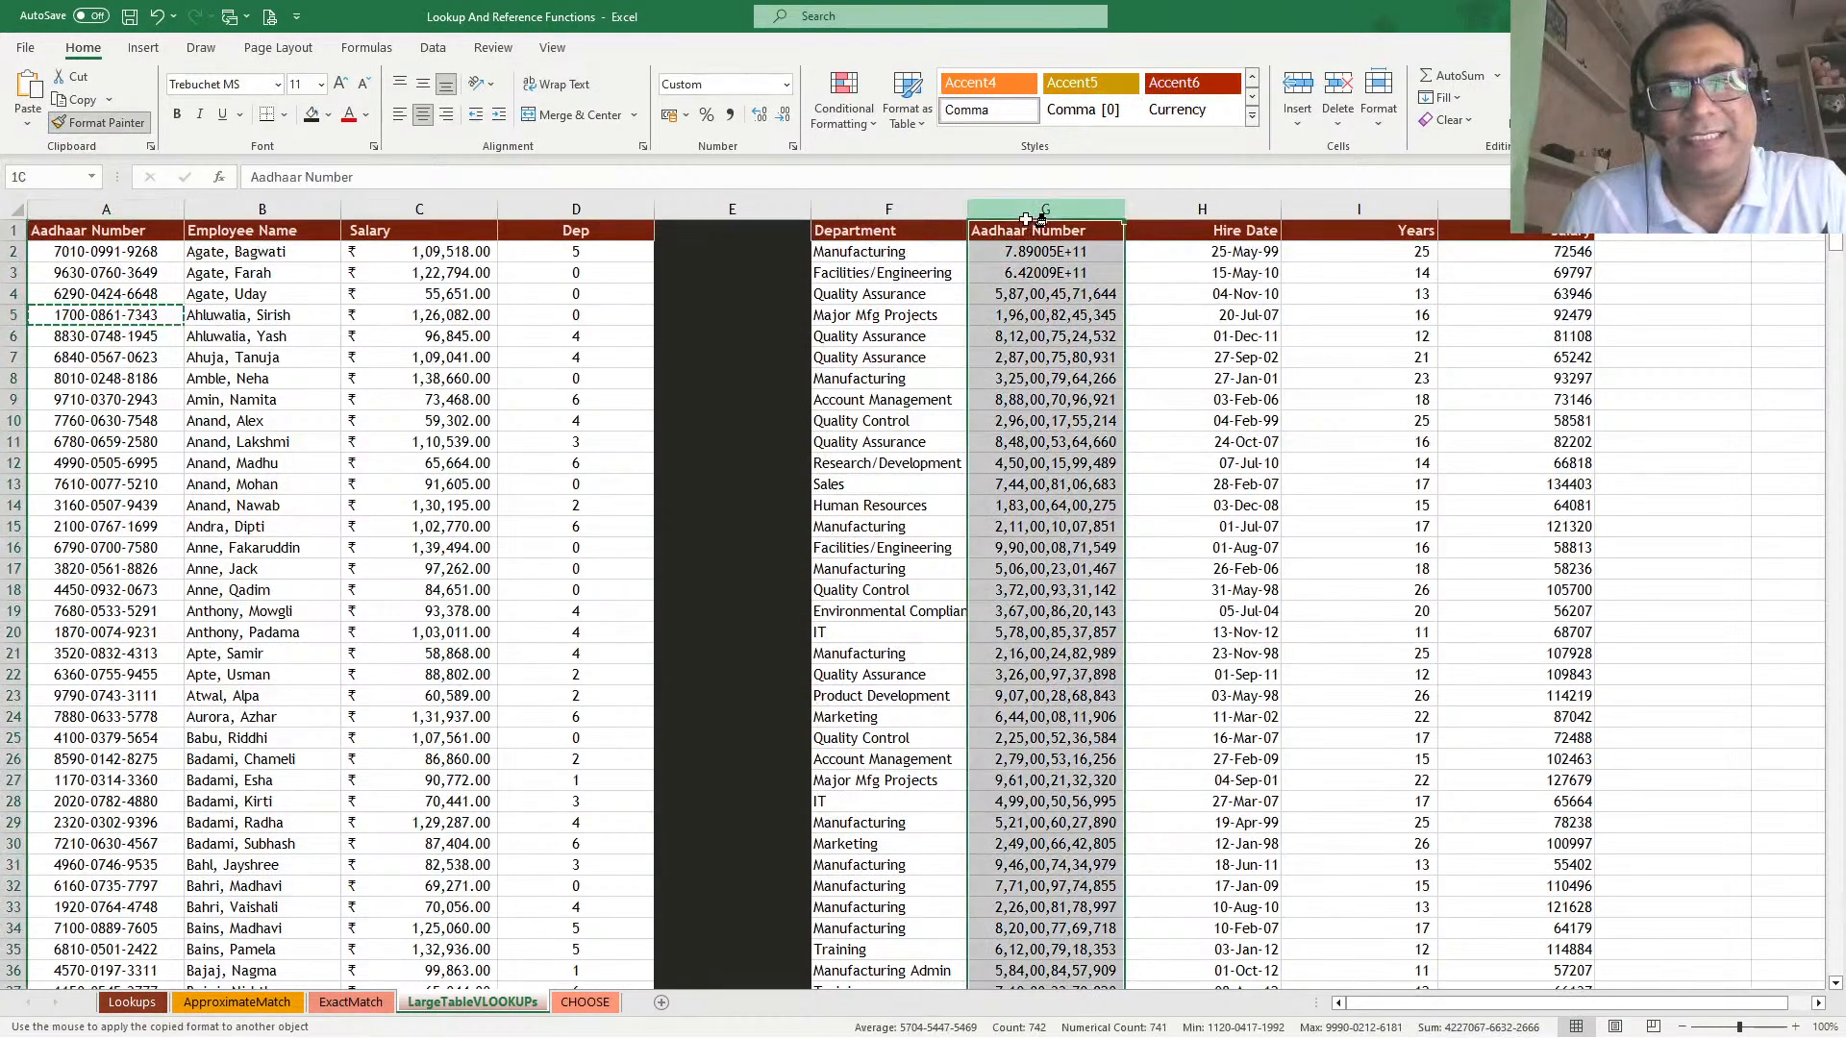
click(920, 232)
click(99, 123)
click(1120, 235)
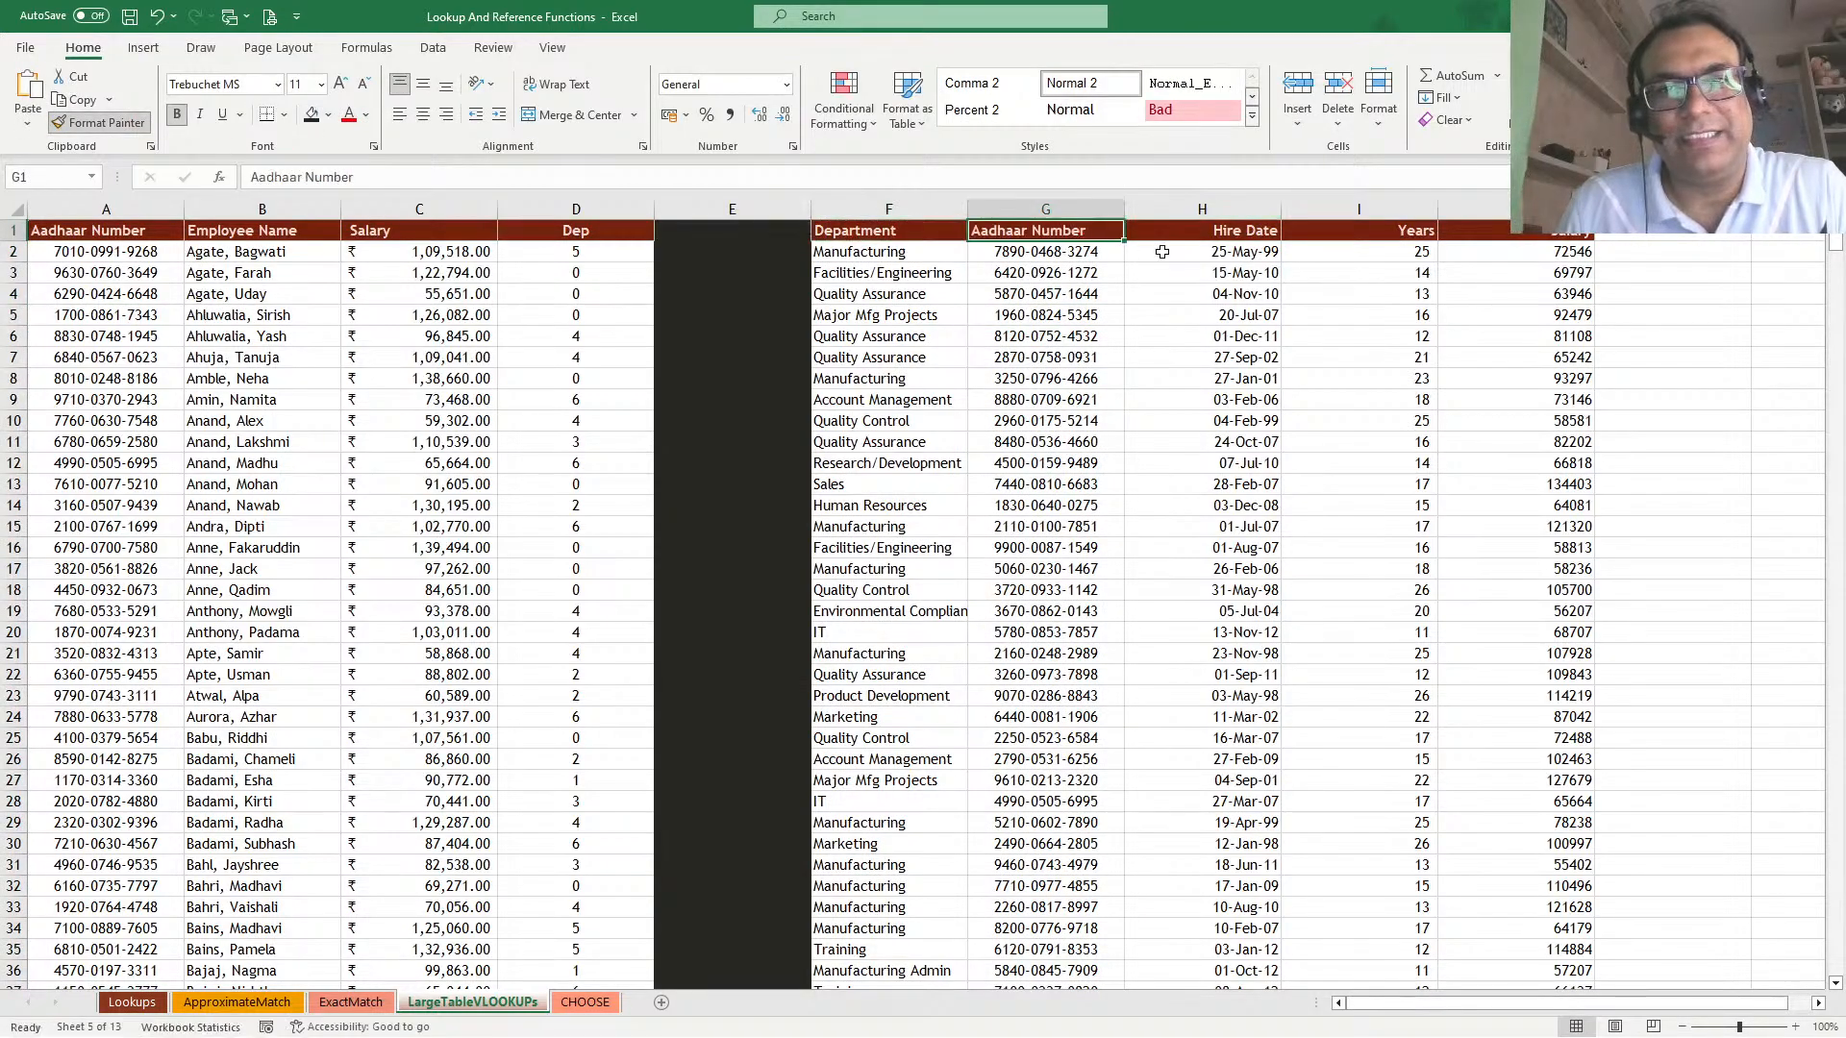
Review the stored Aadhaar values in both tables, the filled Salary column and the VLOOKUP formula in J2
click(1040, 401)
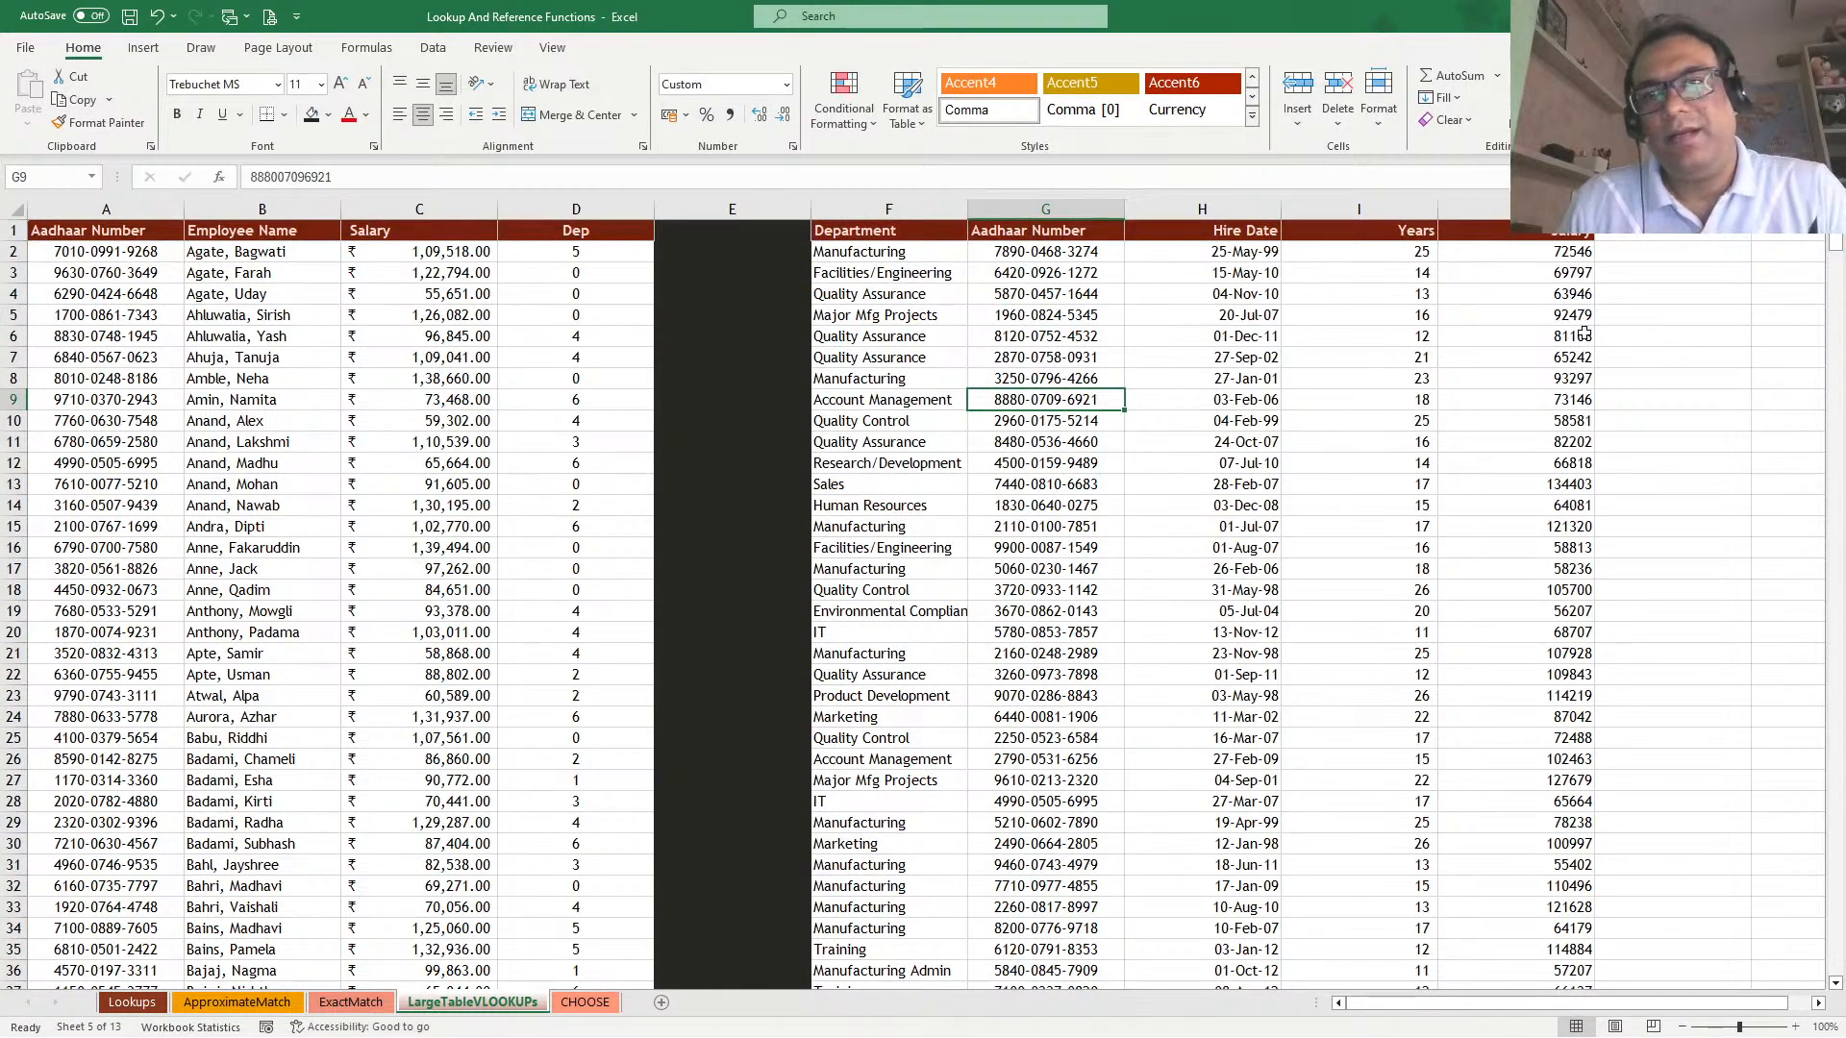
click(1519, 249)
scroll(1500, 488, down, 11)
scroll(1502, 488, up, 7)
scroll(1500, 488, up, 4)
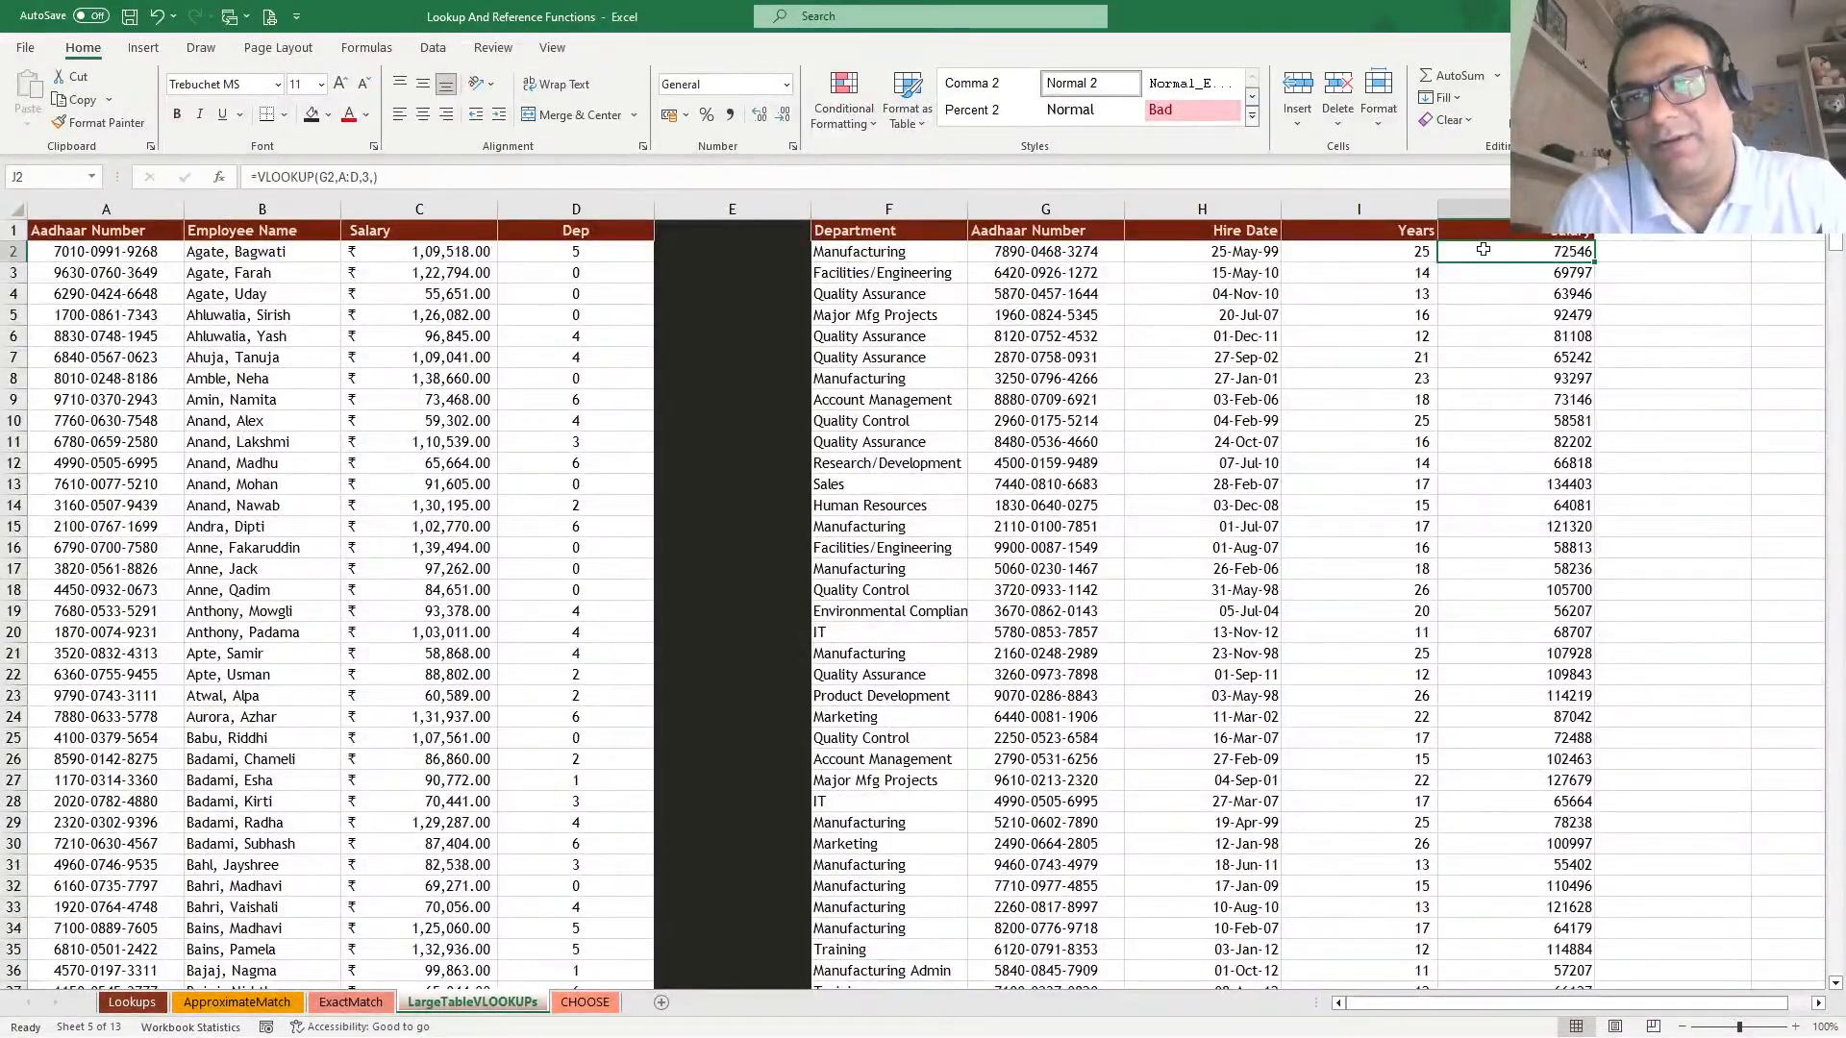
double_click(1483, 249)
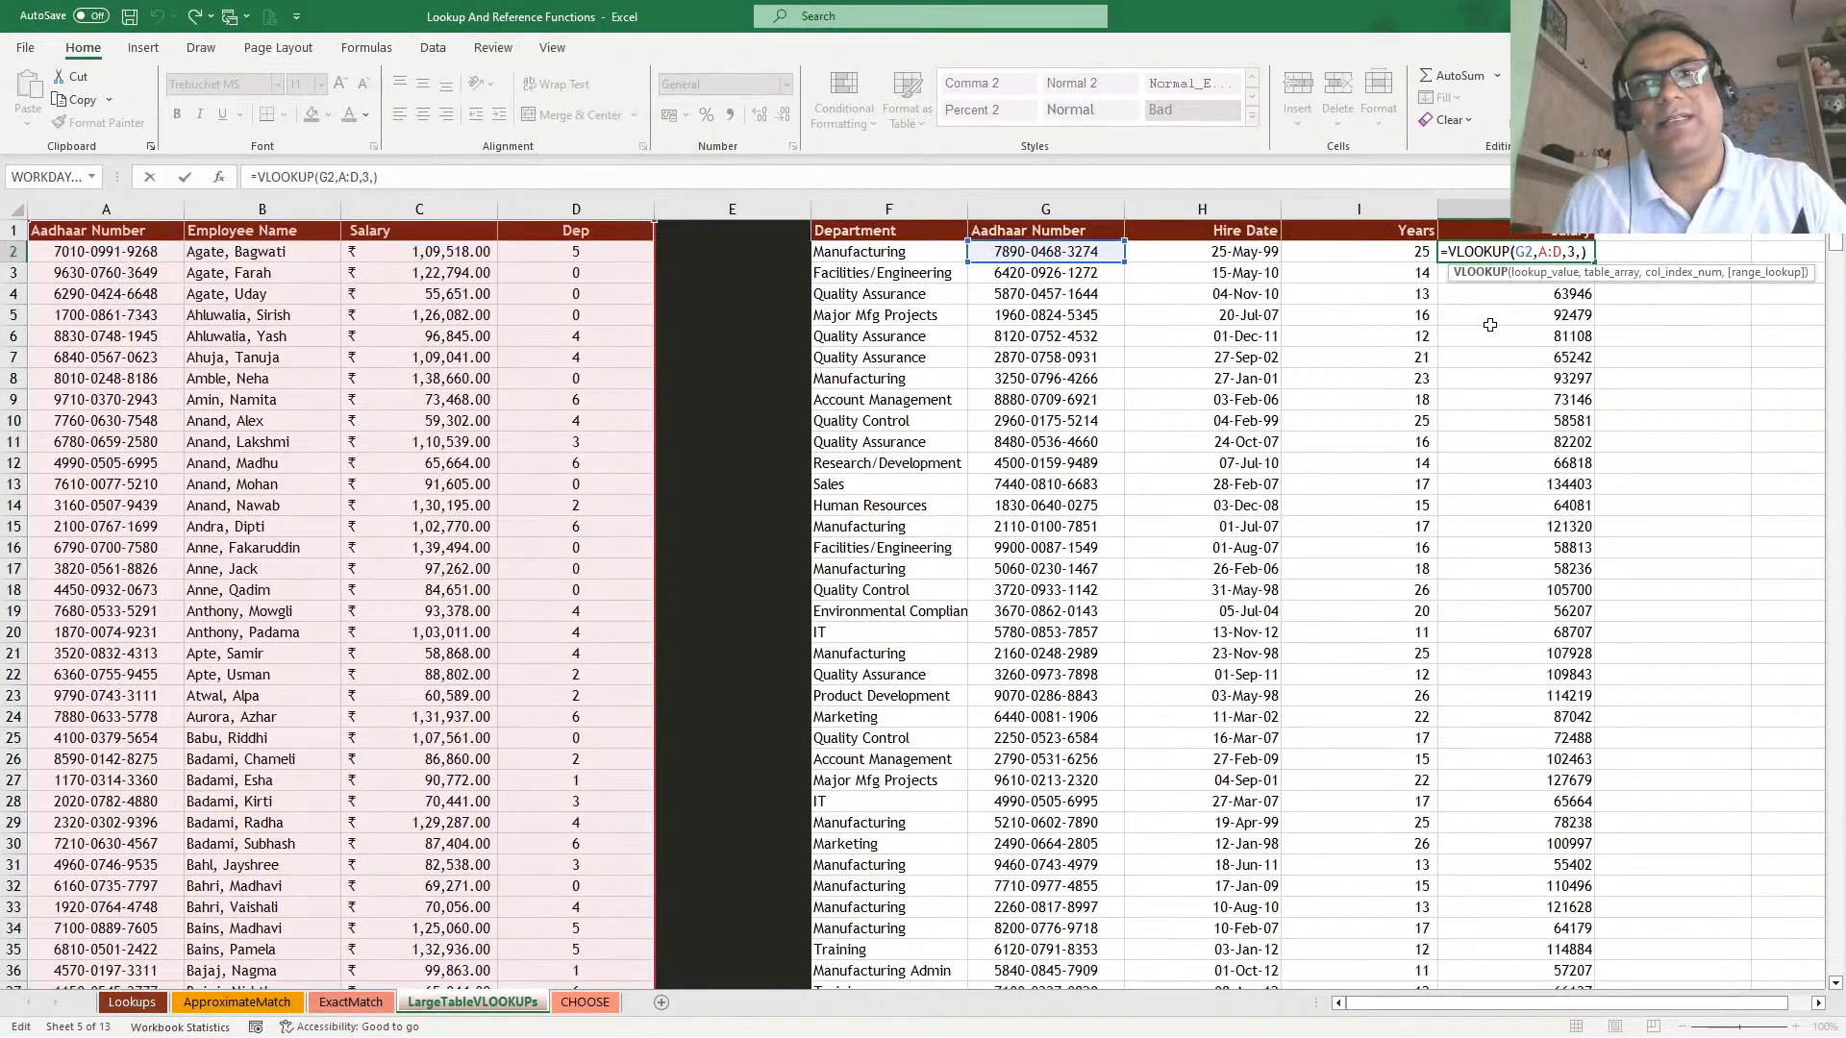
key(Escape)
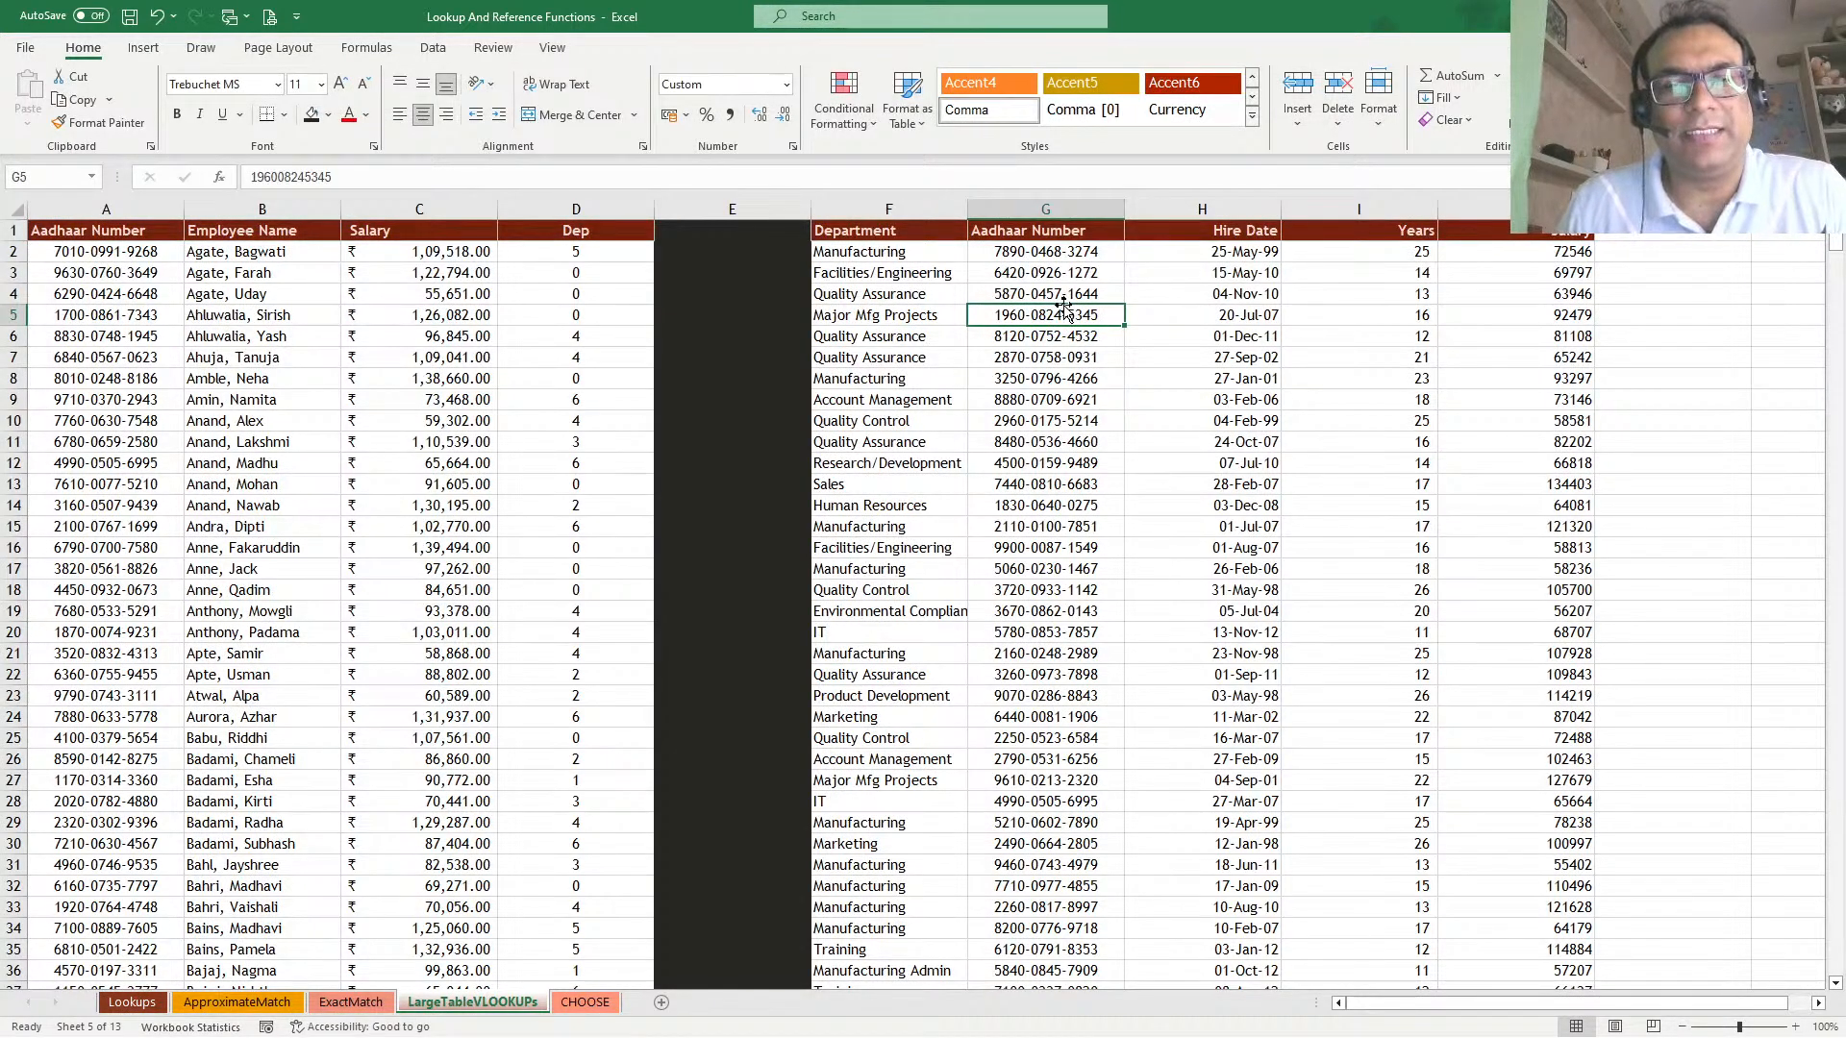
click(117, 298)
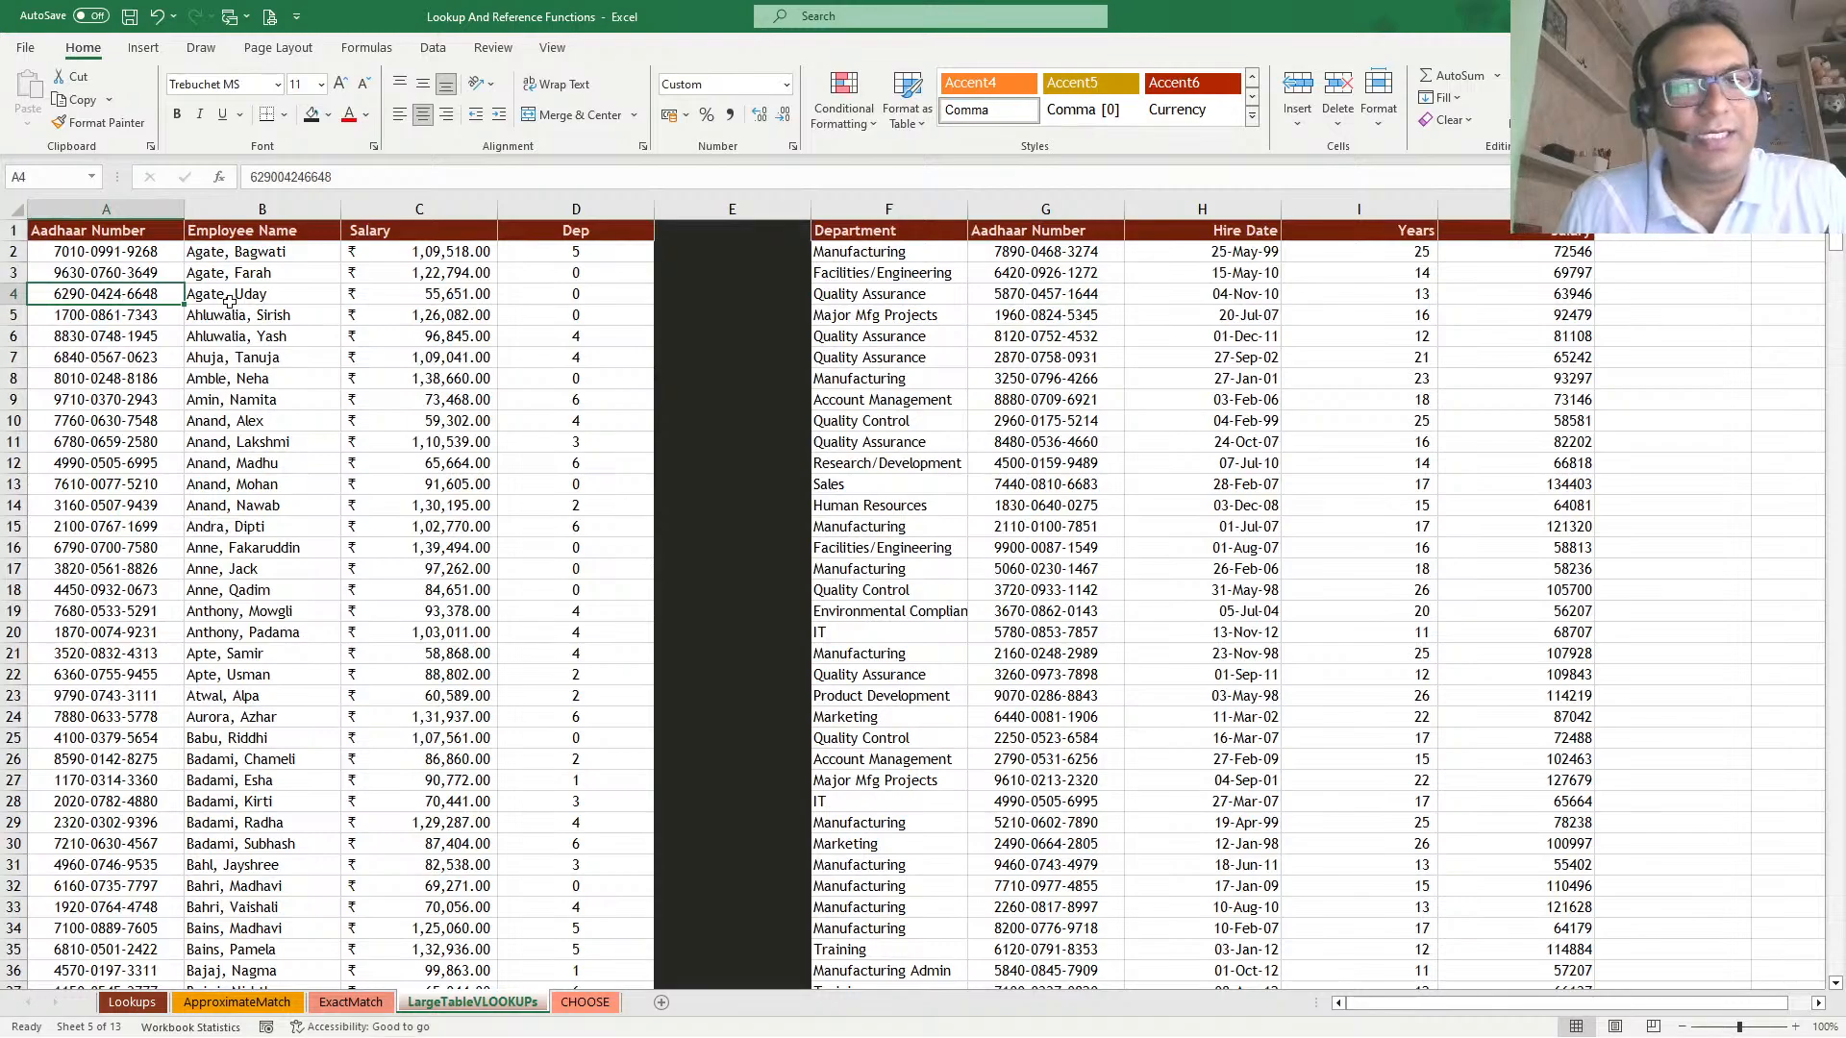
Check the stored Aadhaar Number in G4 and the VLOOKUP formula in Salary cell J9
click(1002, 295)
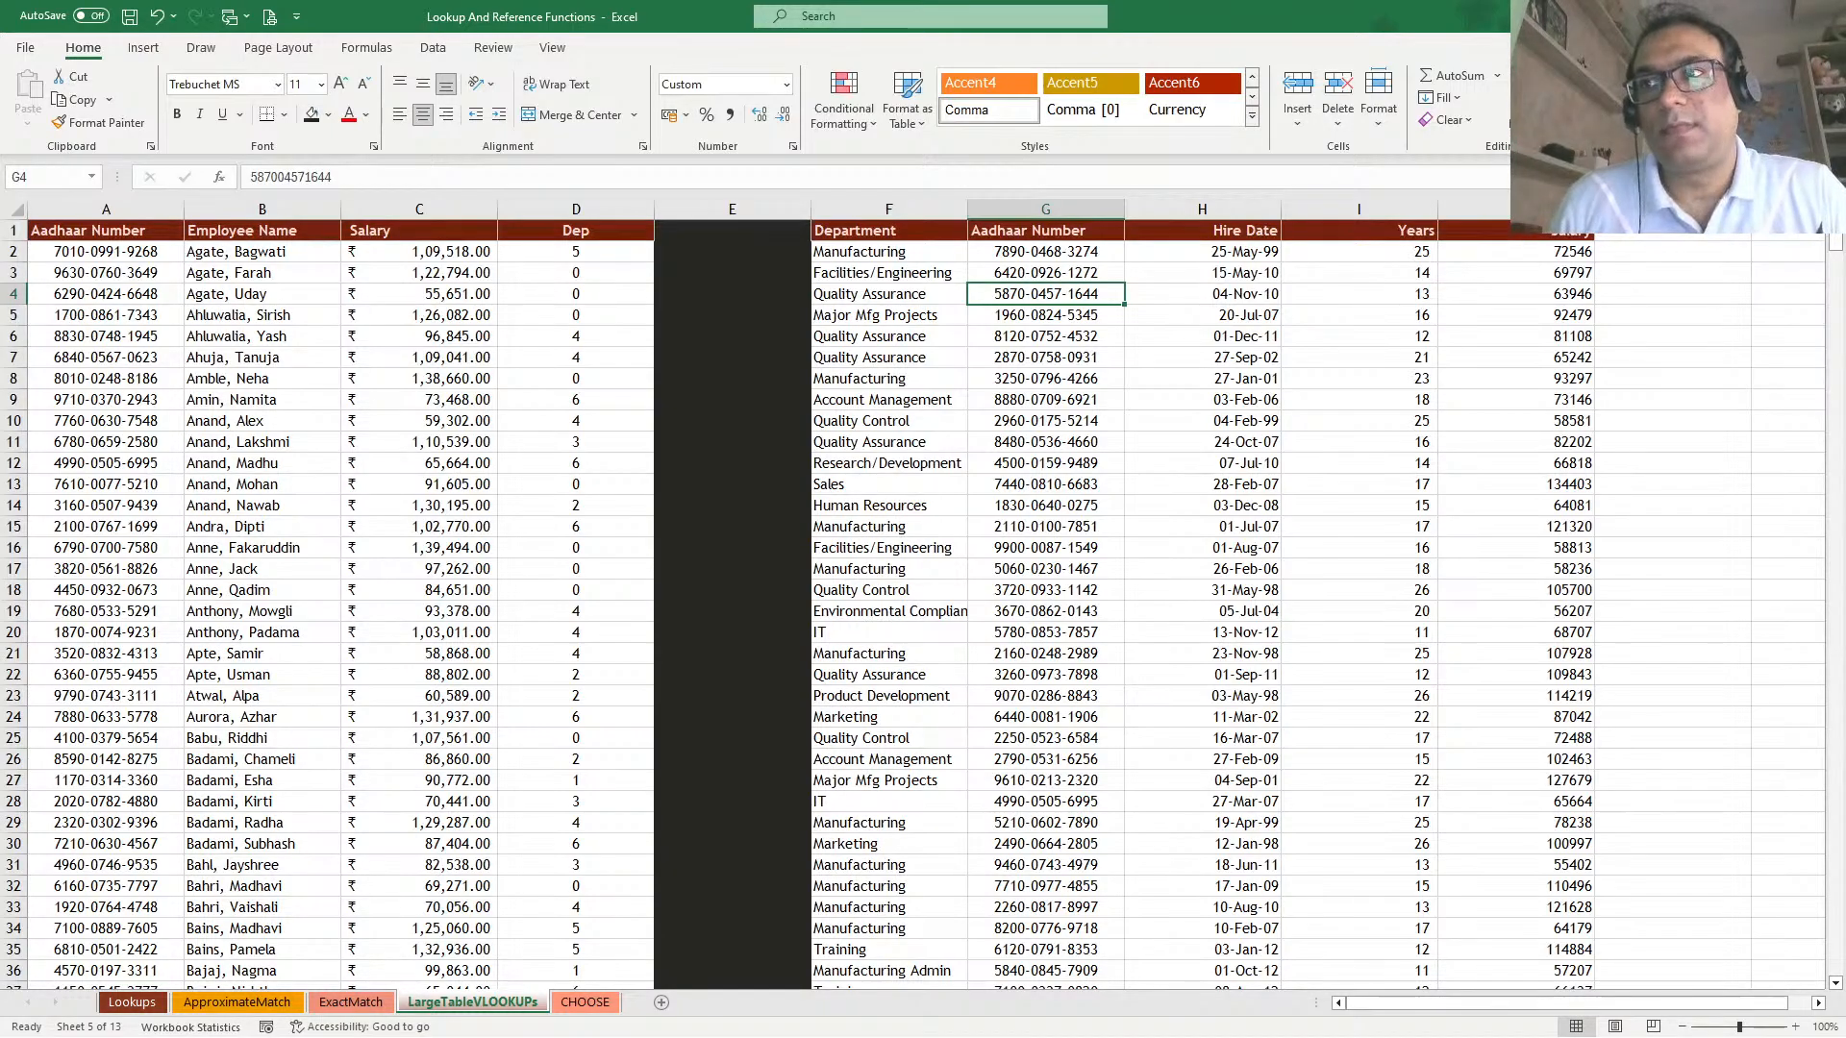
key(alt+Tab)
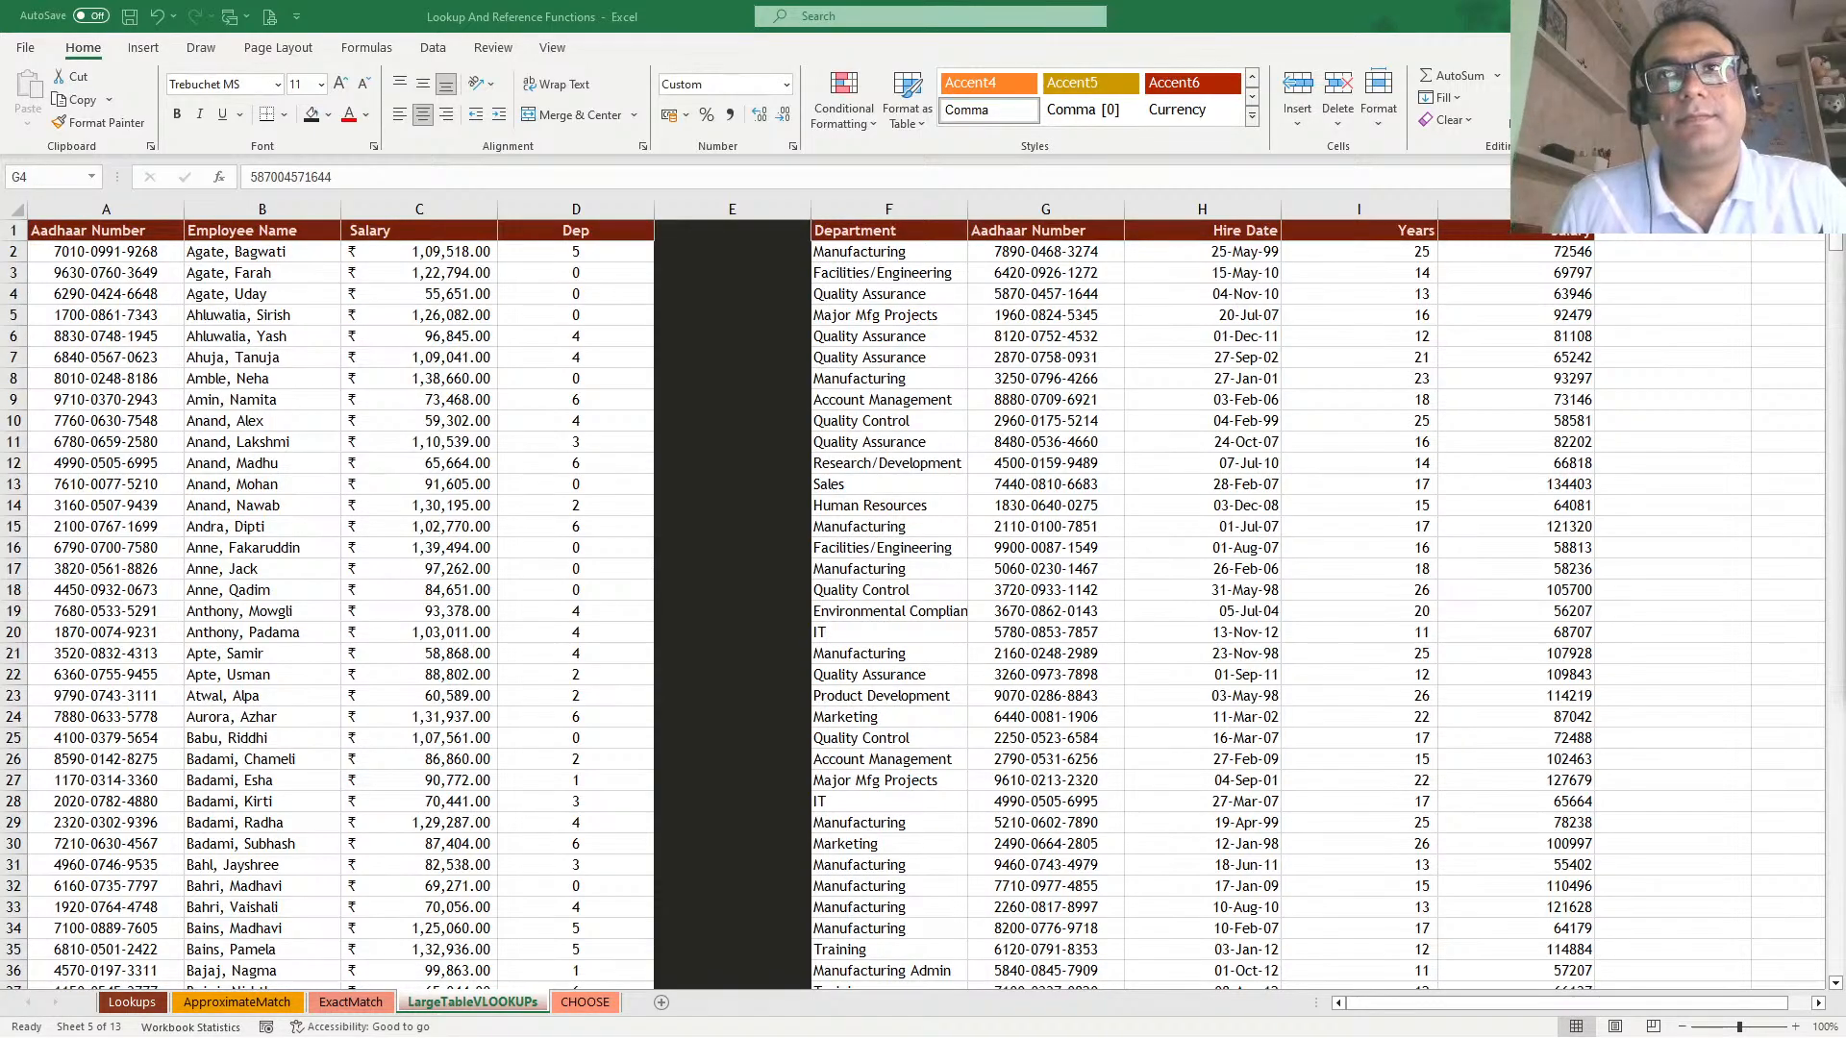
click(1288, 401)
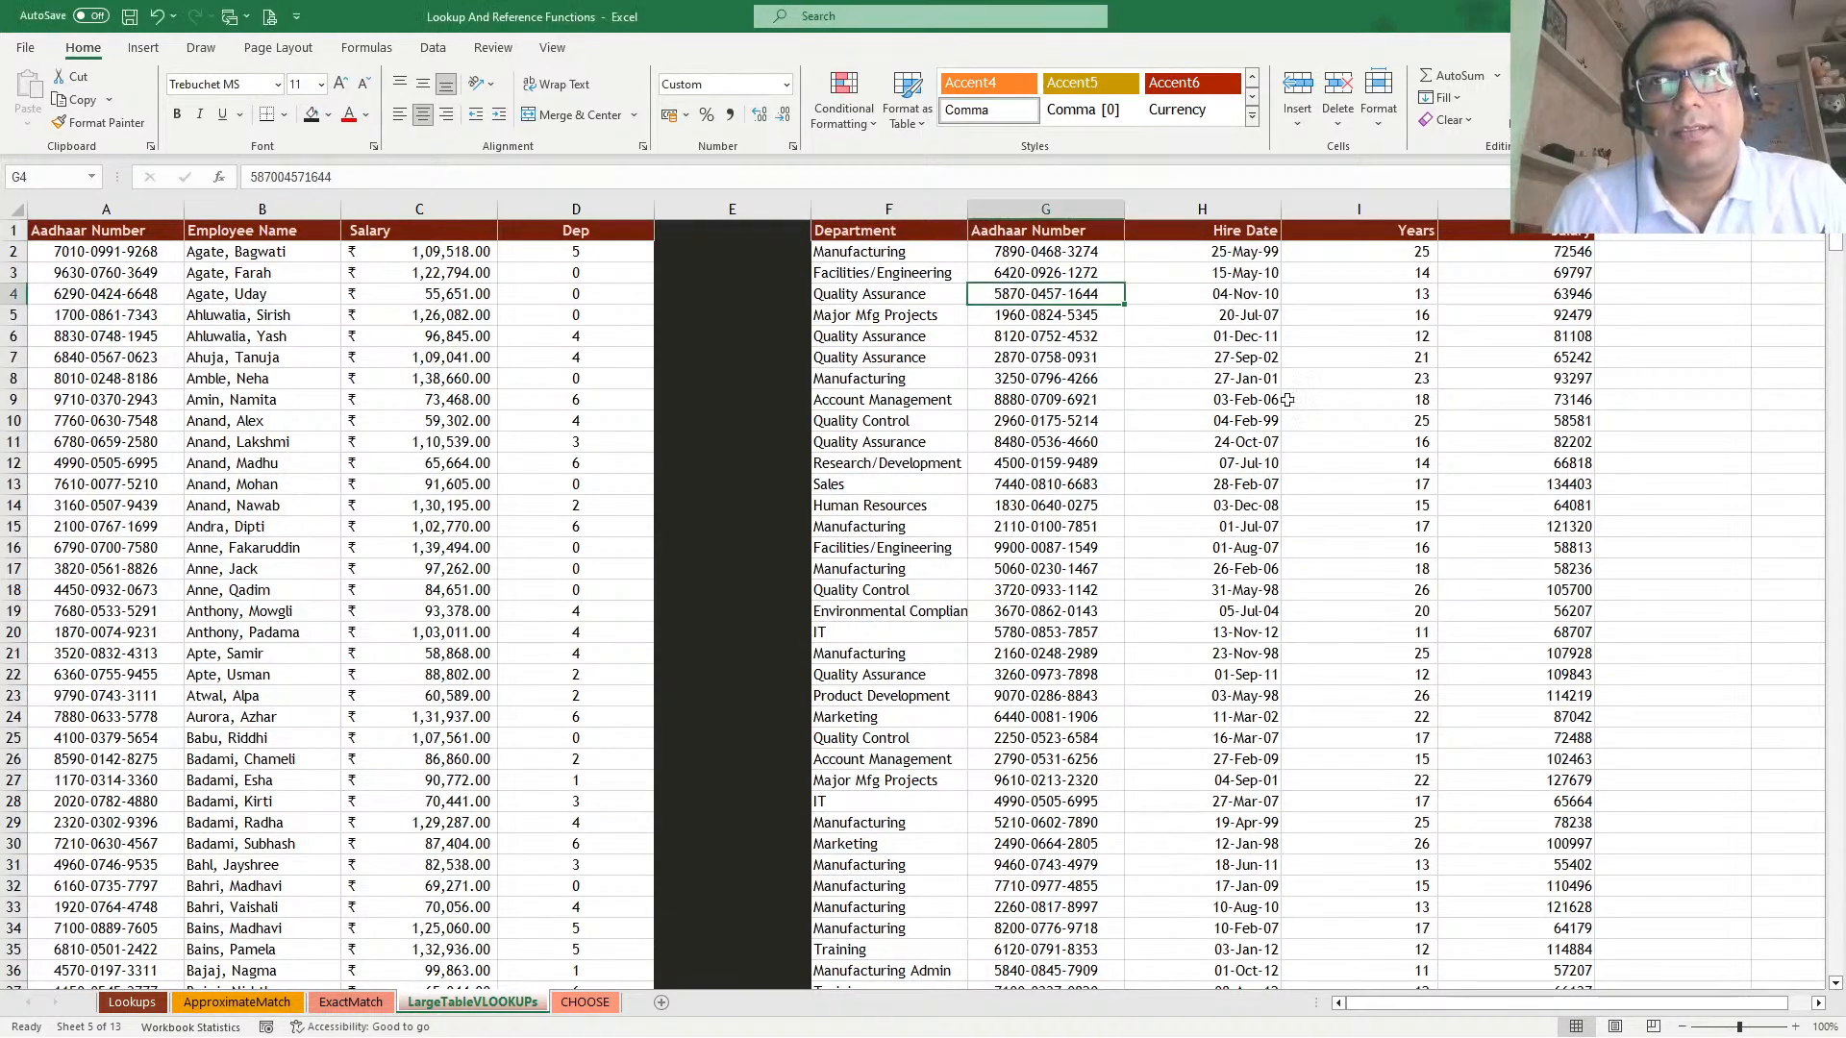
click(1451, 402)
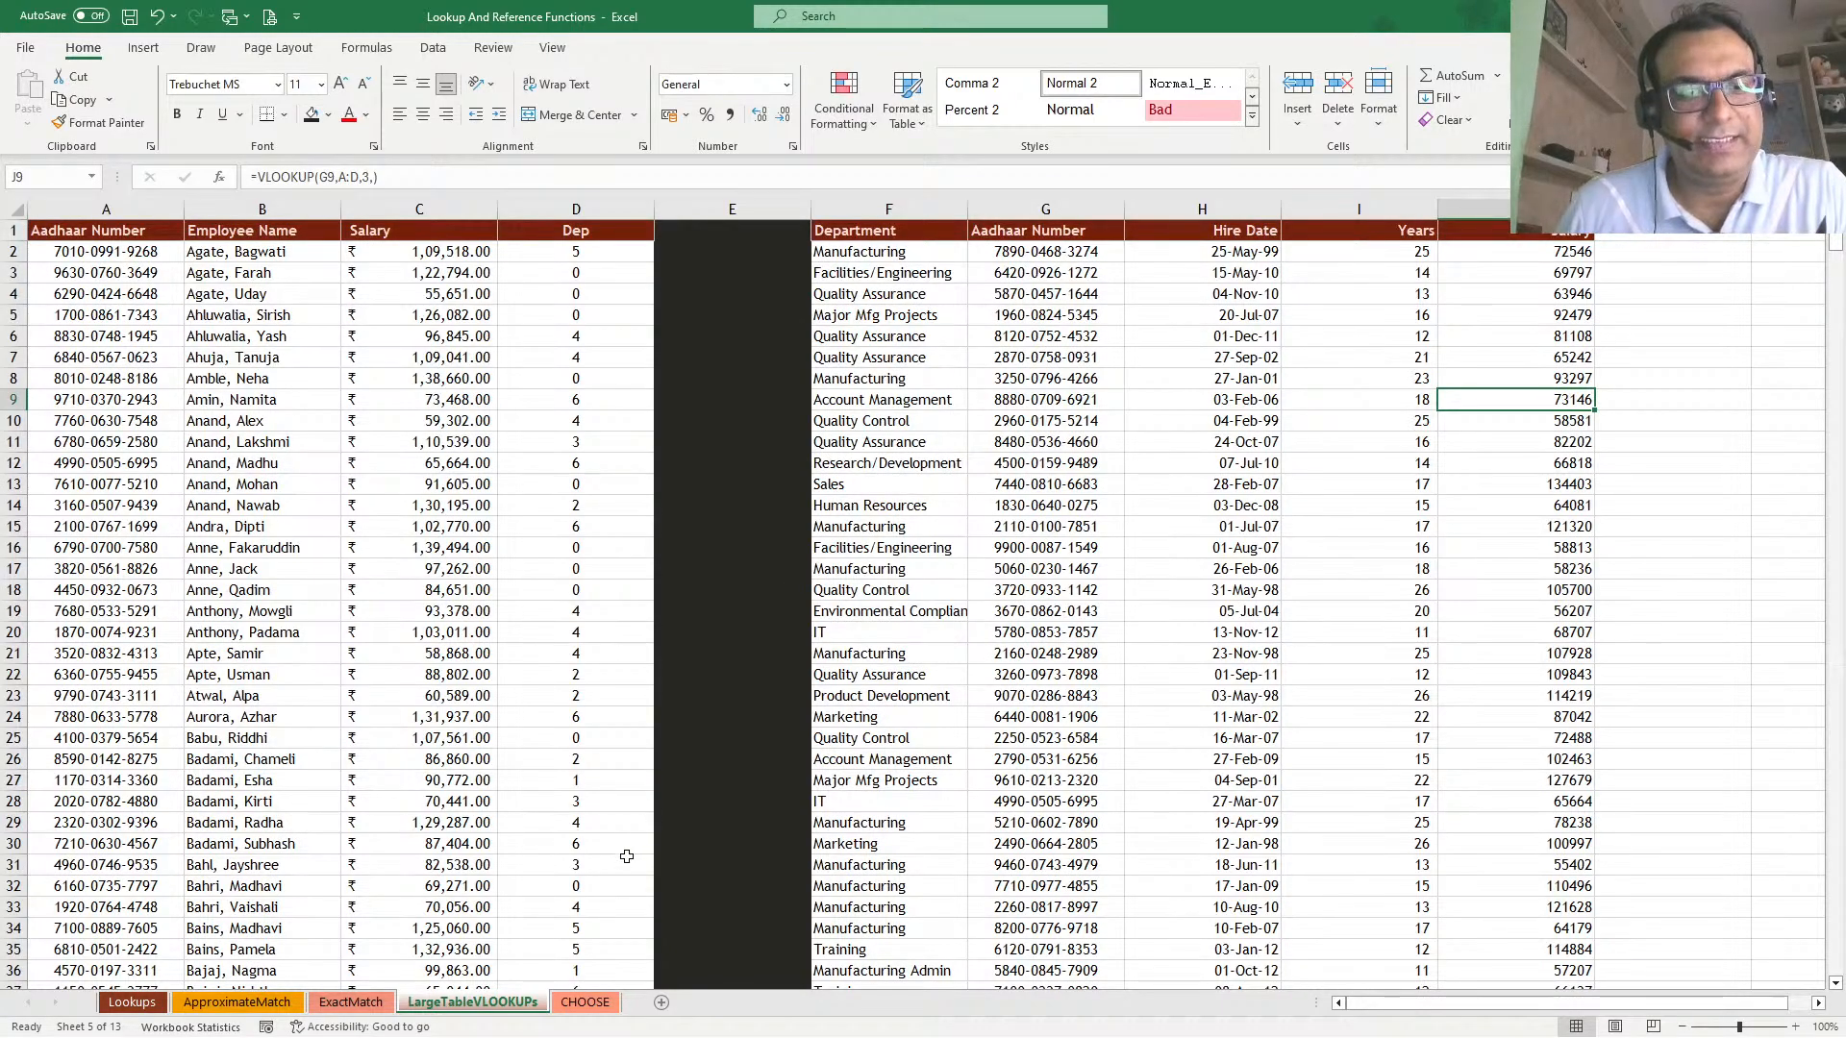
Open the CHOOSE sheet and widen Date column A
click(595, 1004)
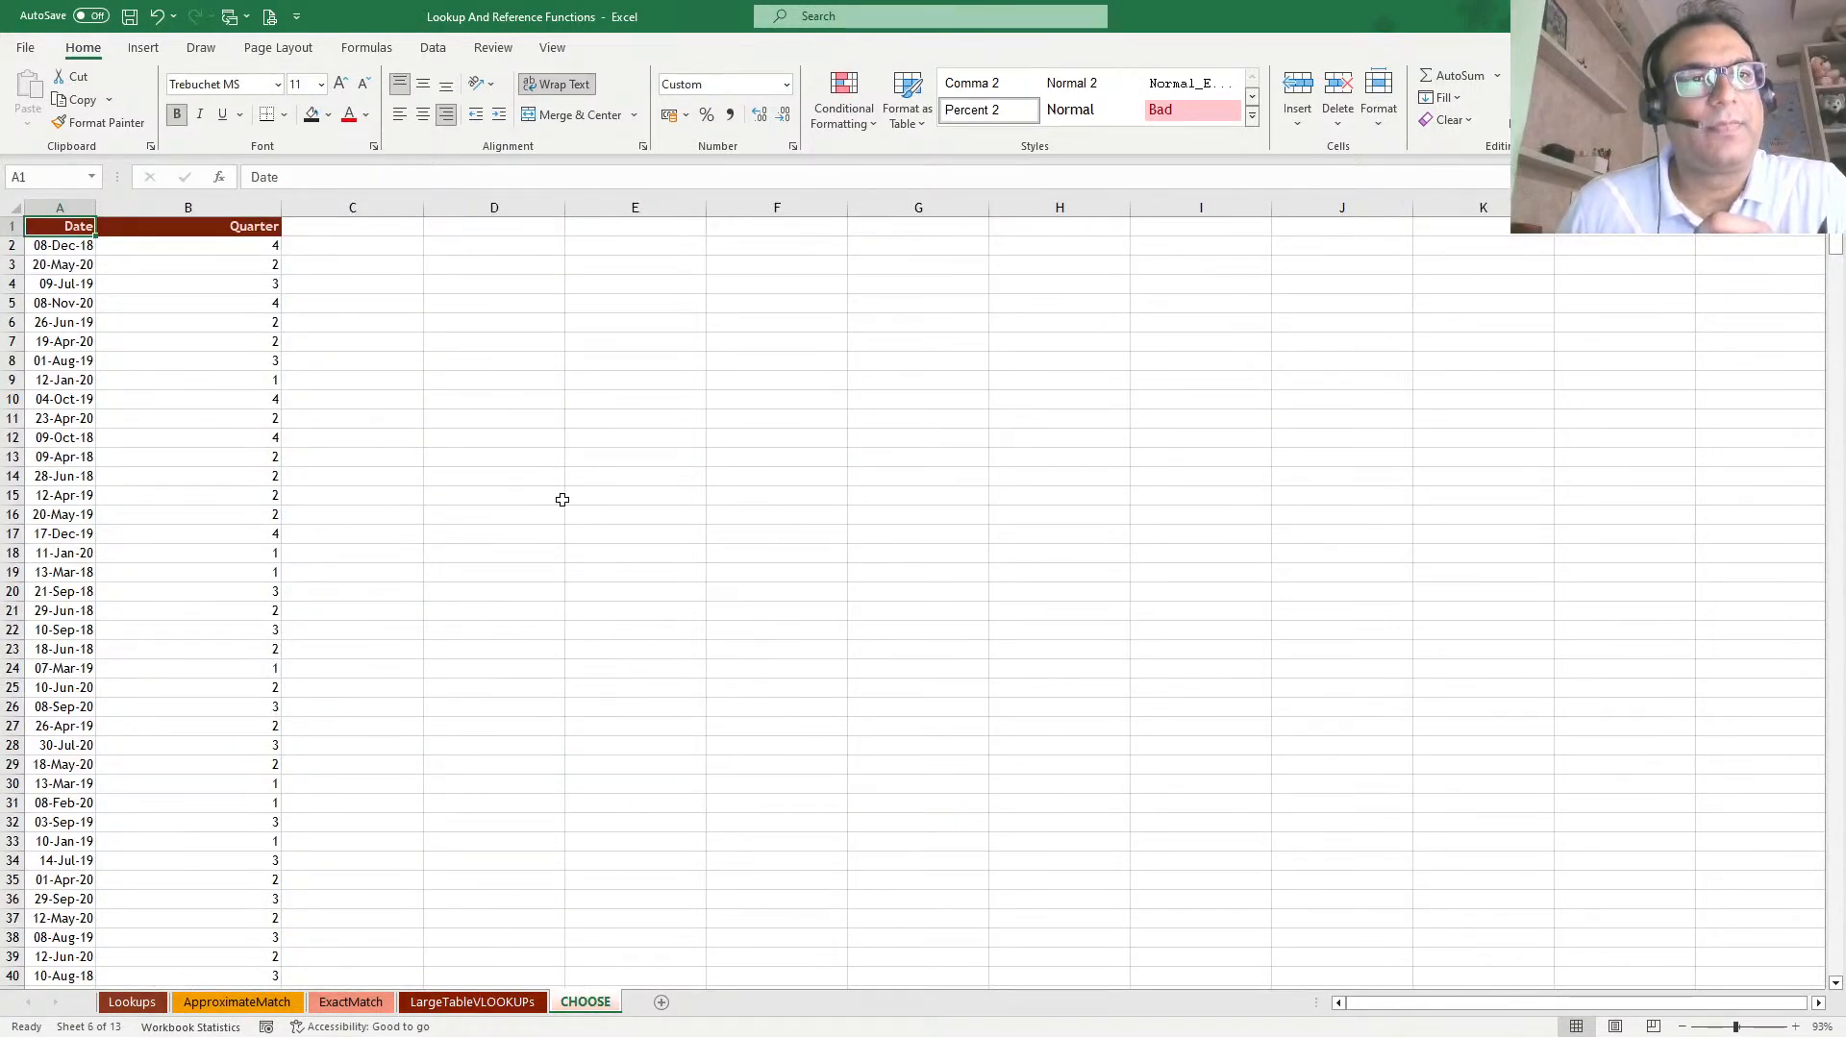
click(528, 435)
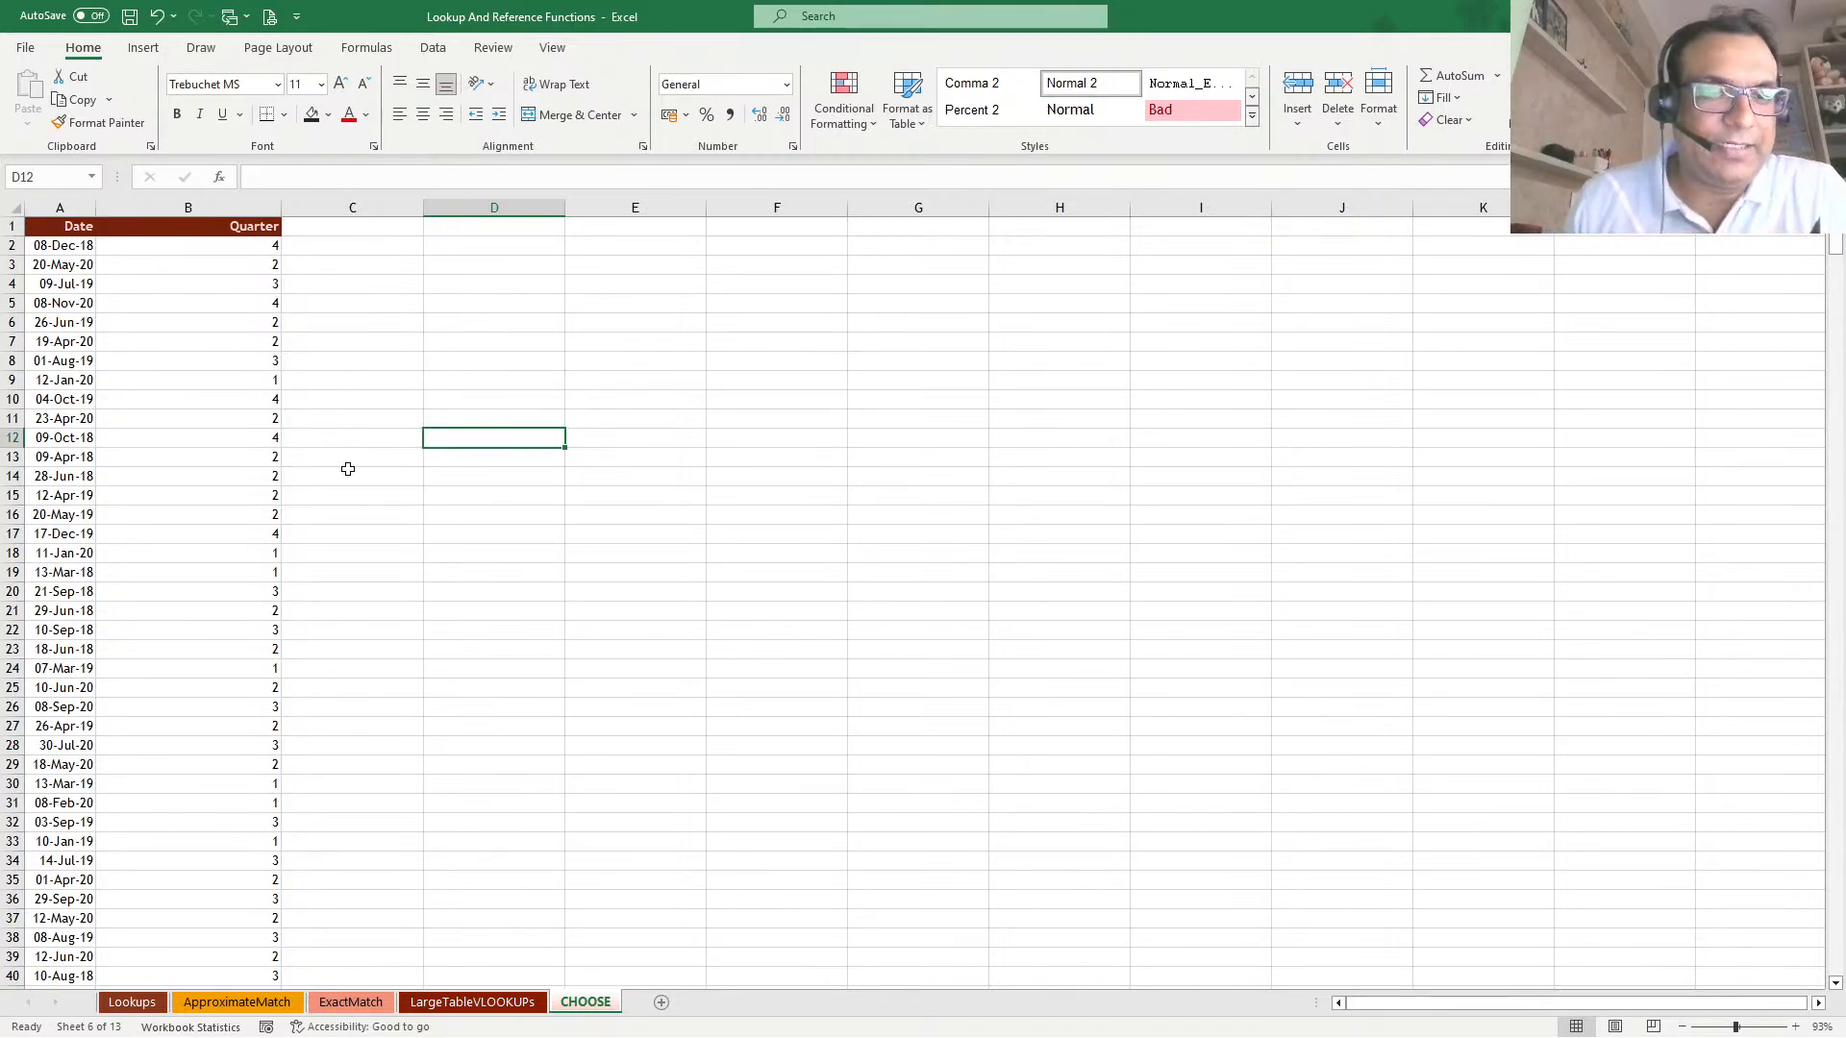
click(471, 1001)
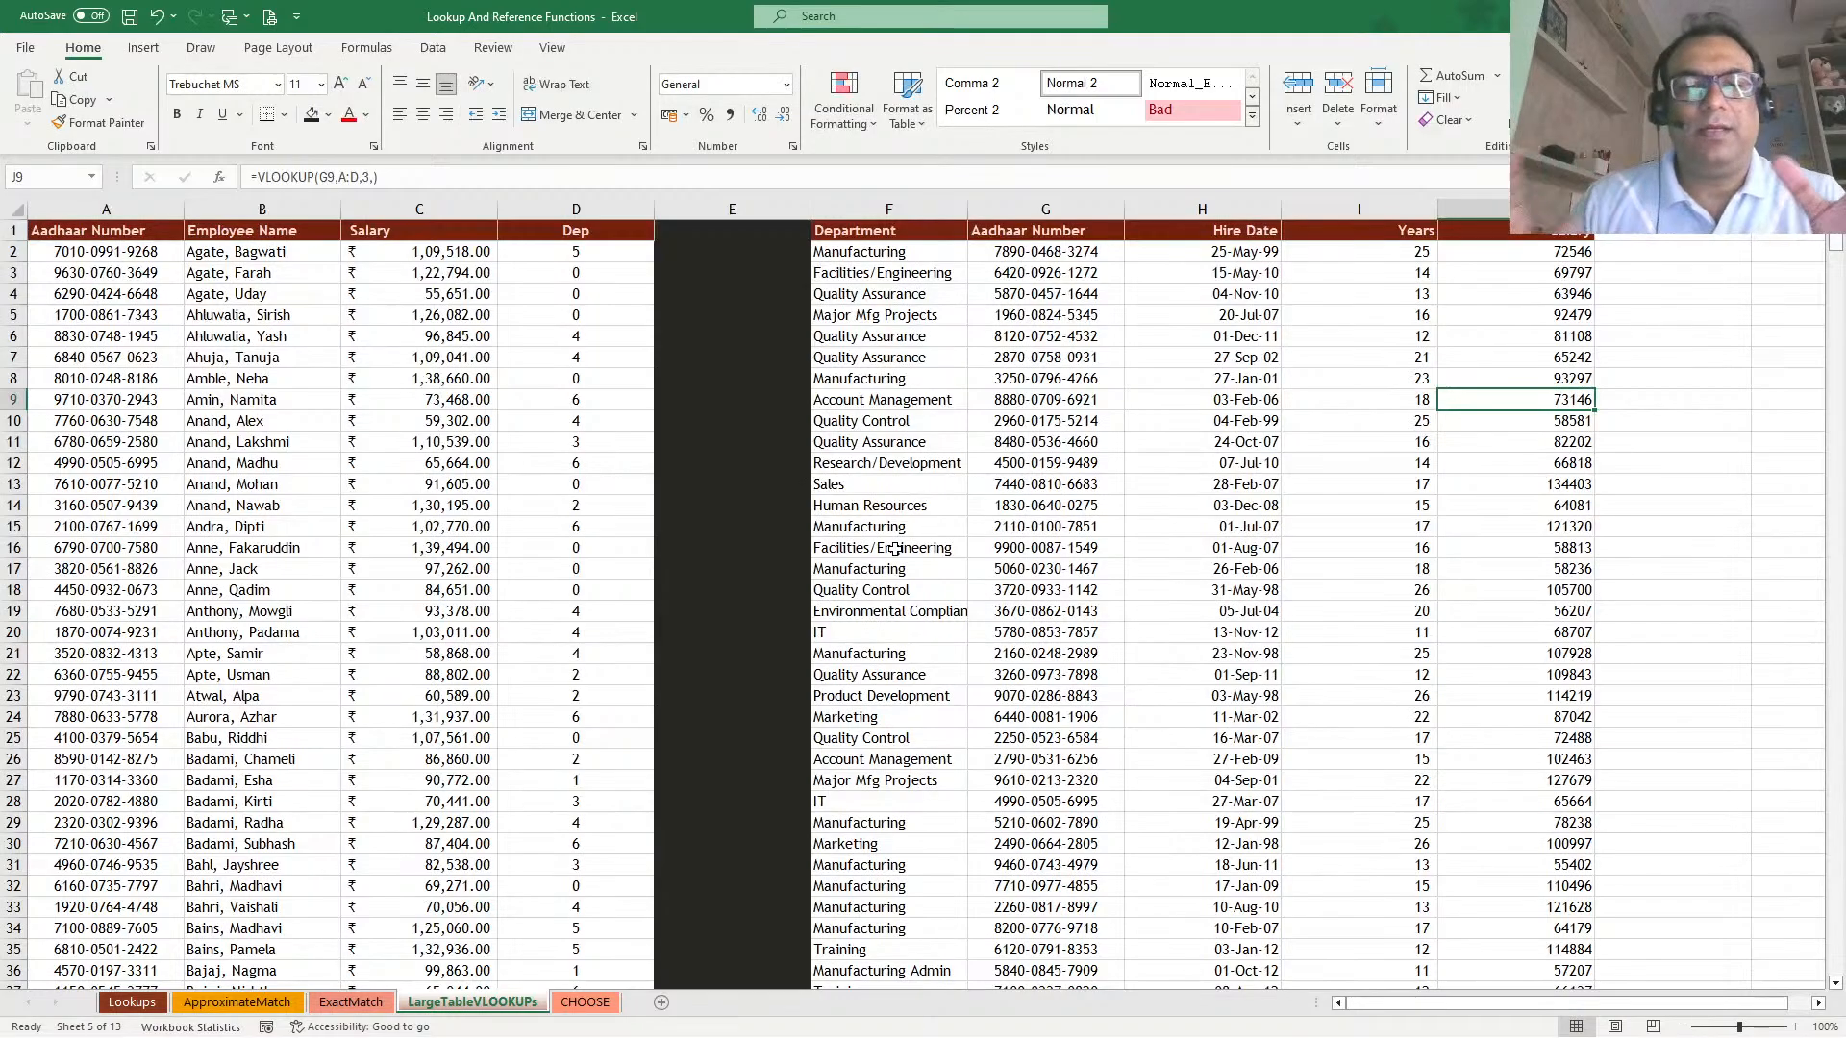
click(585, 1001)
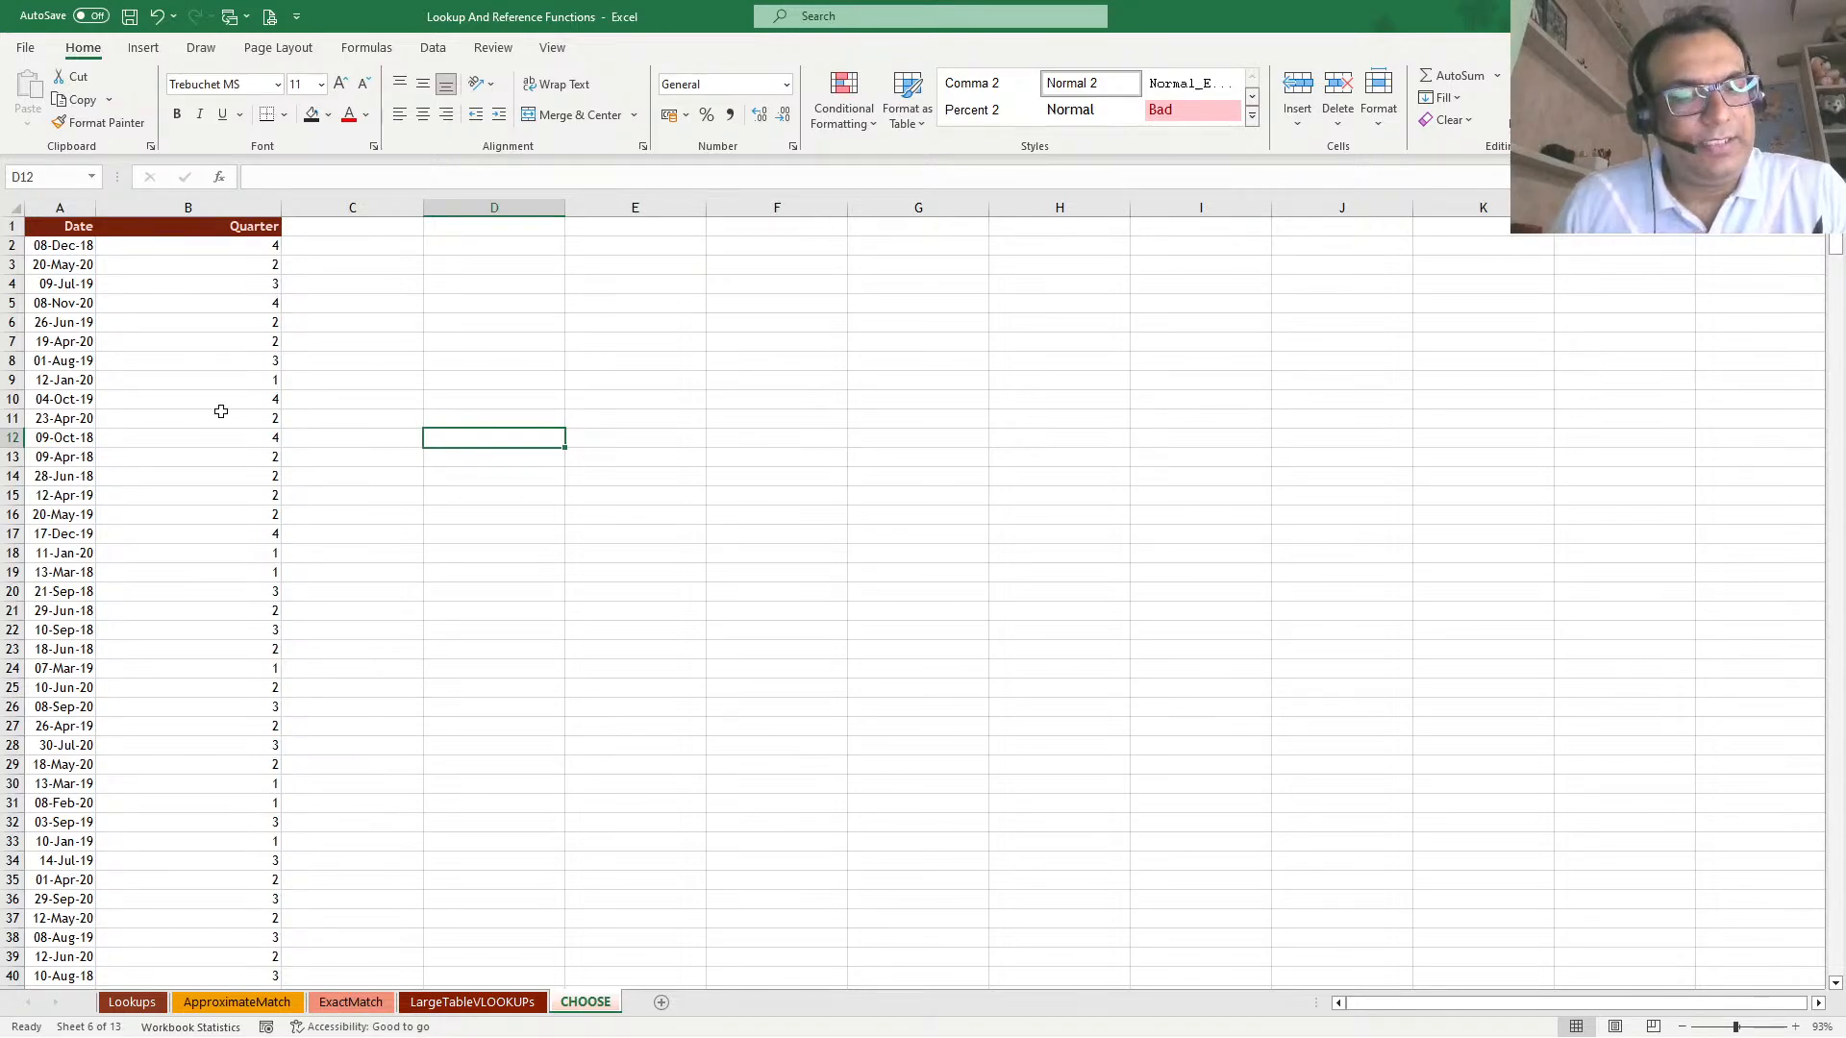
ctrl+scroll(223, 415, up, 2)
ctrl+scroll(223, 415, up, 4)
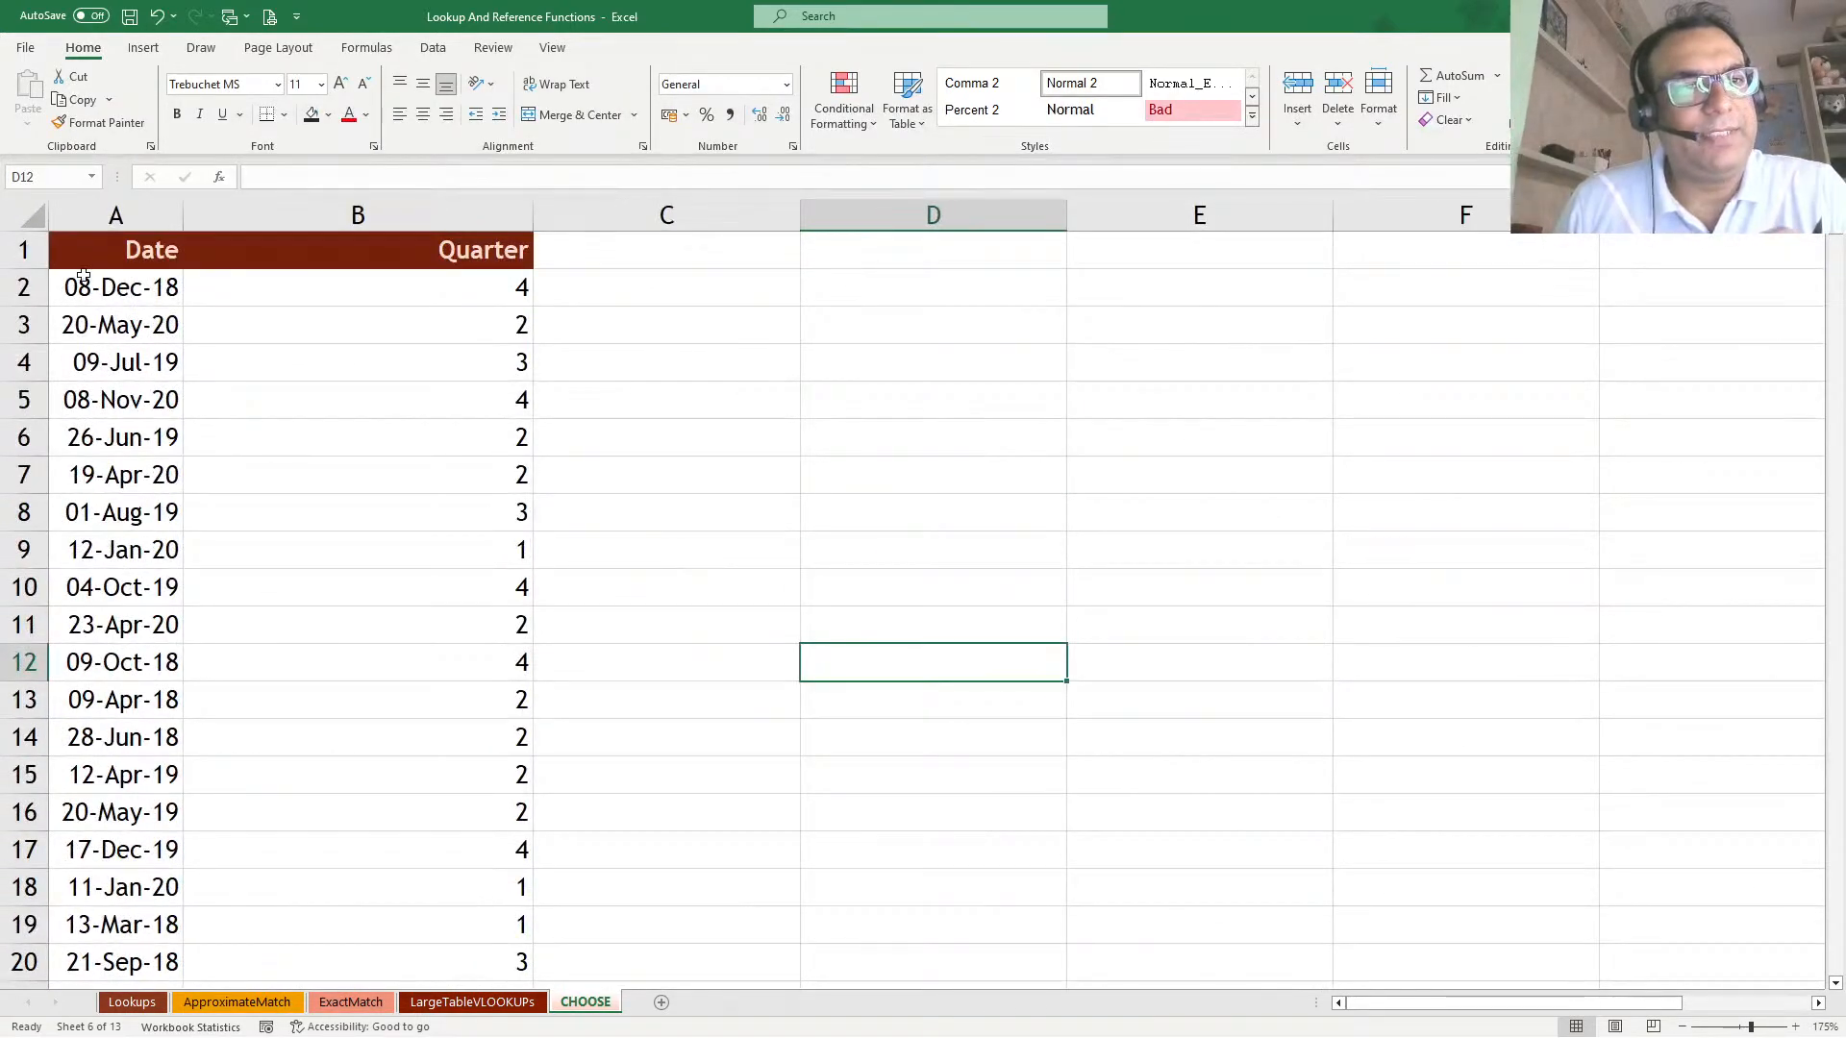
click(136, 288)
drag(184, 215, 342, 215)
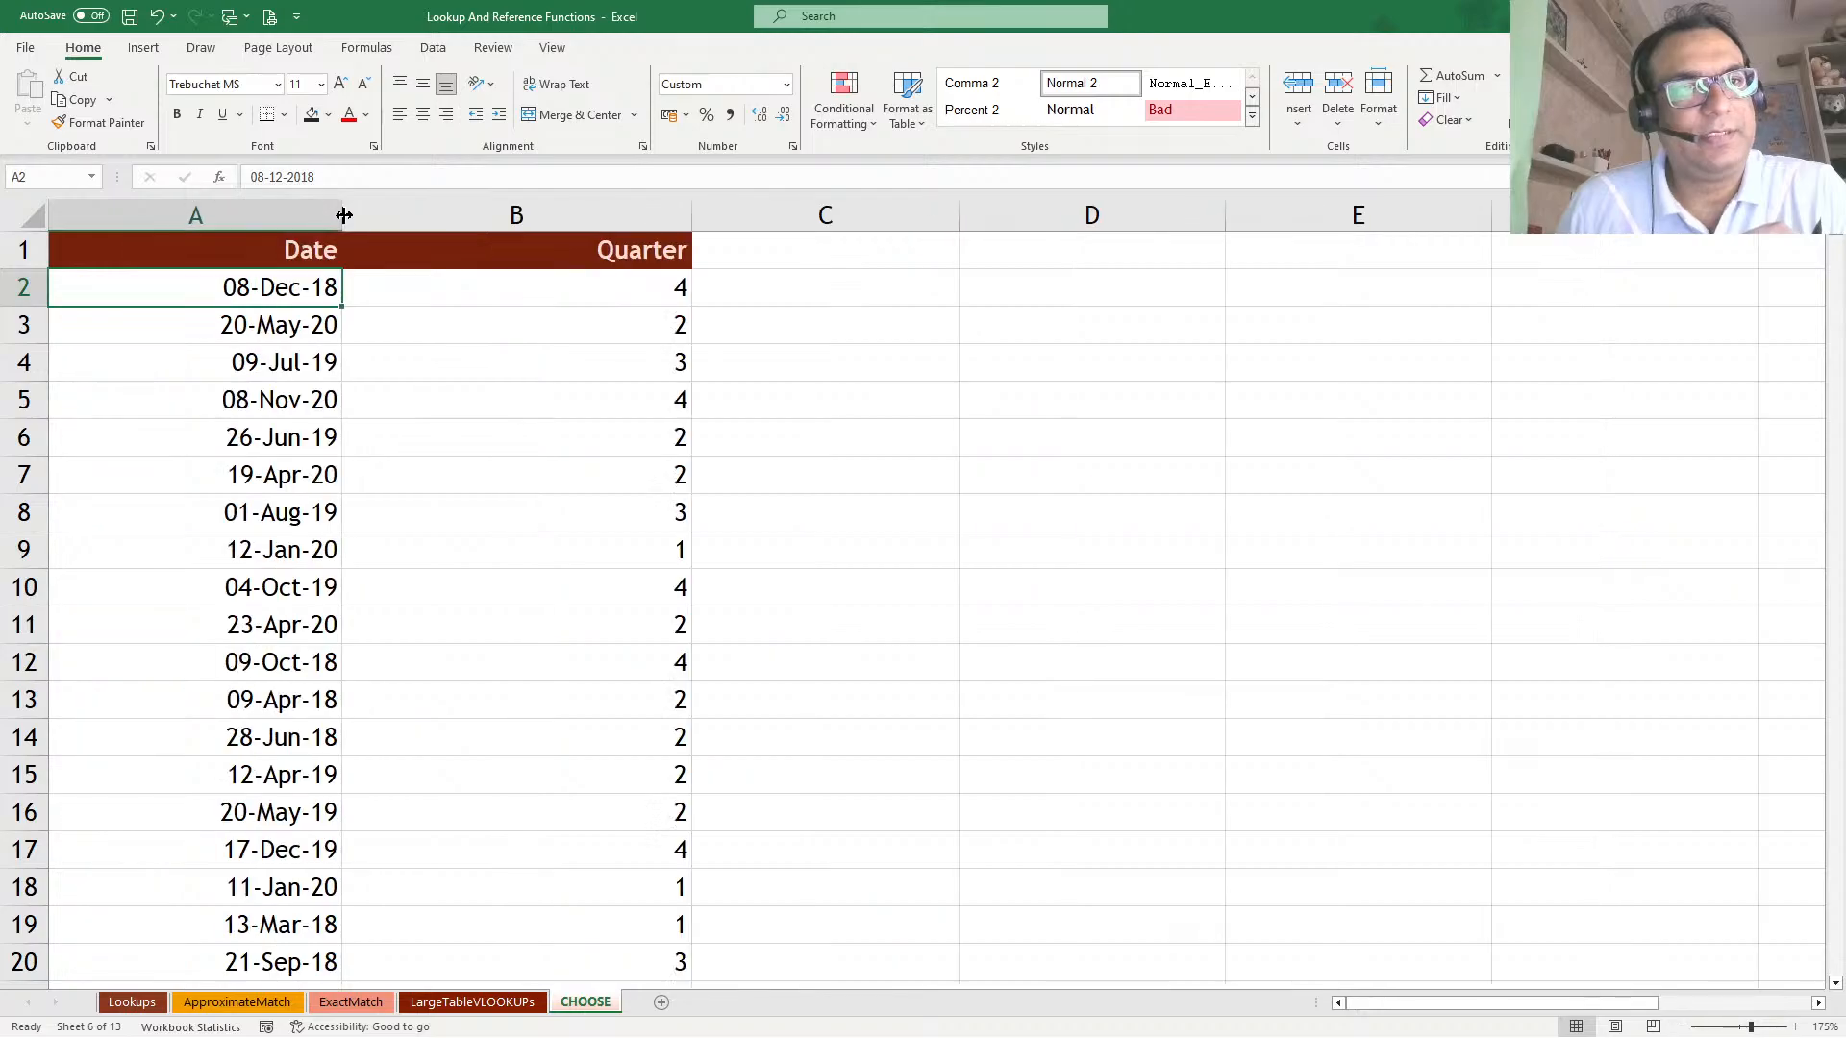
Review the dates in column A and the ROUNDUP quarter formula in B2
click(304, 423)
click(296, 507)
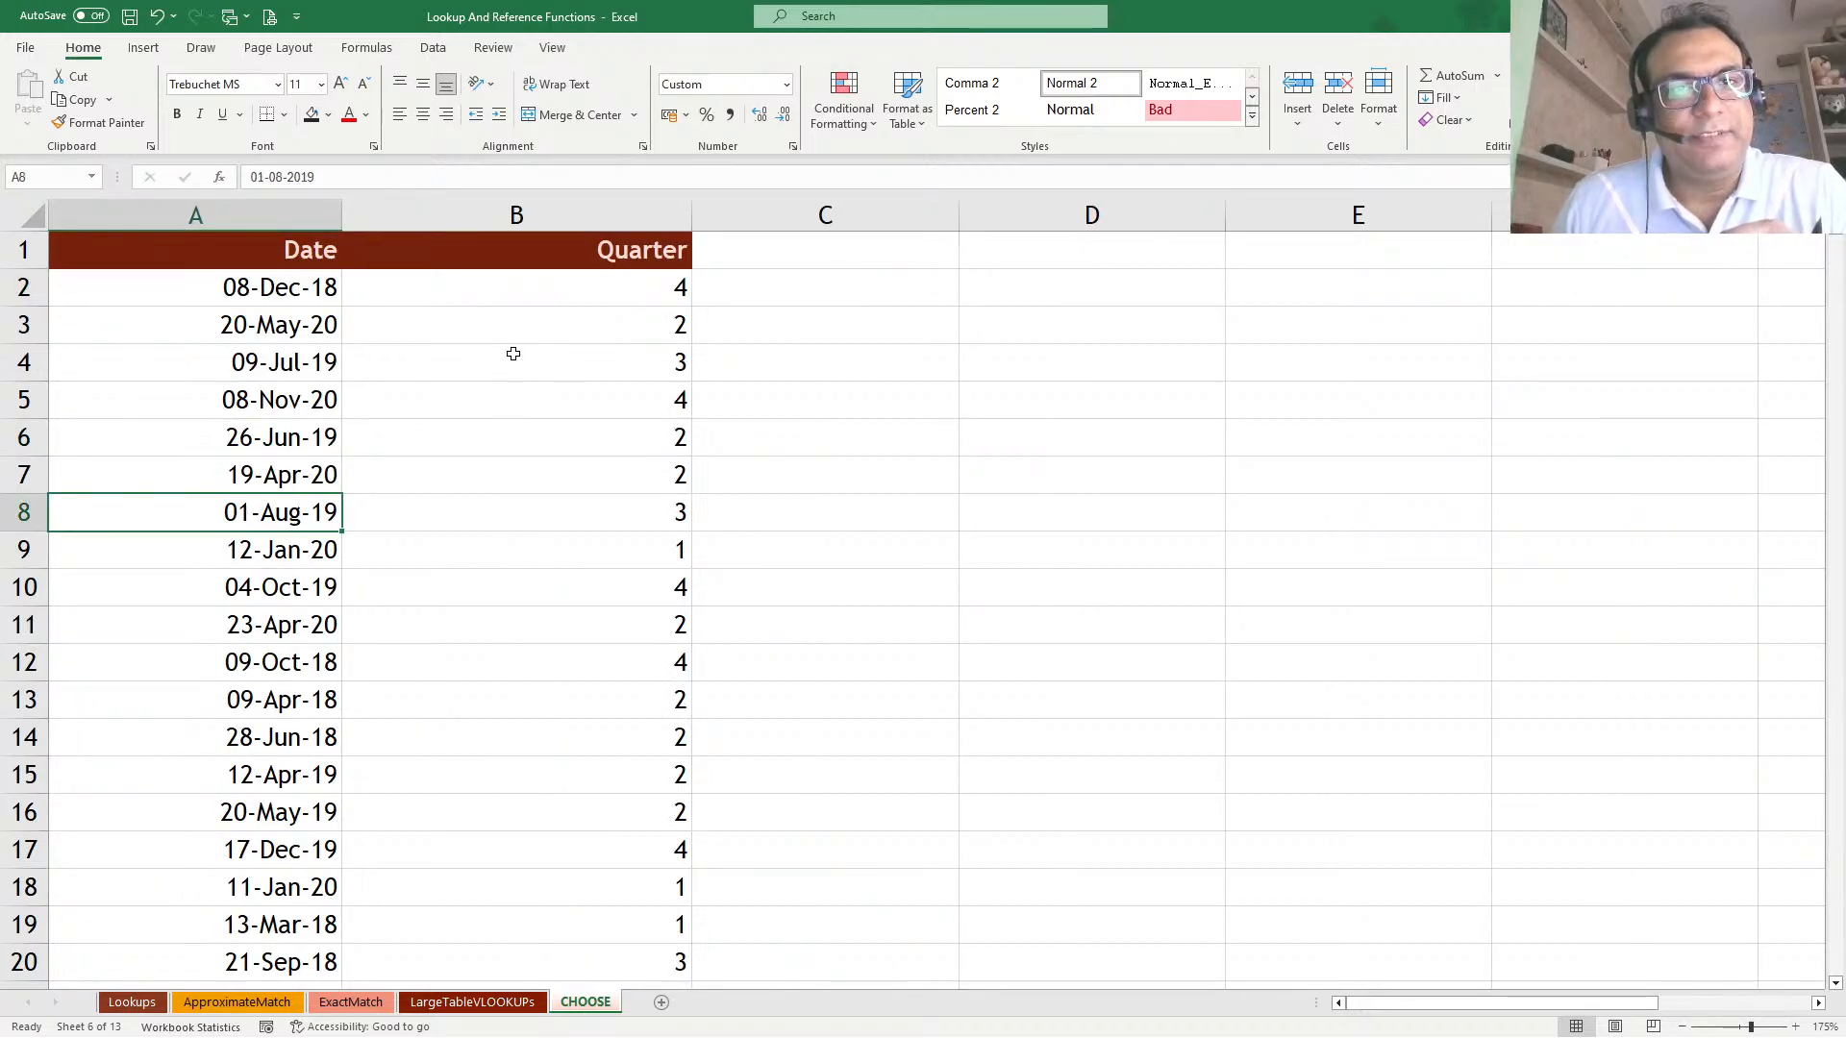
click(280, 301)
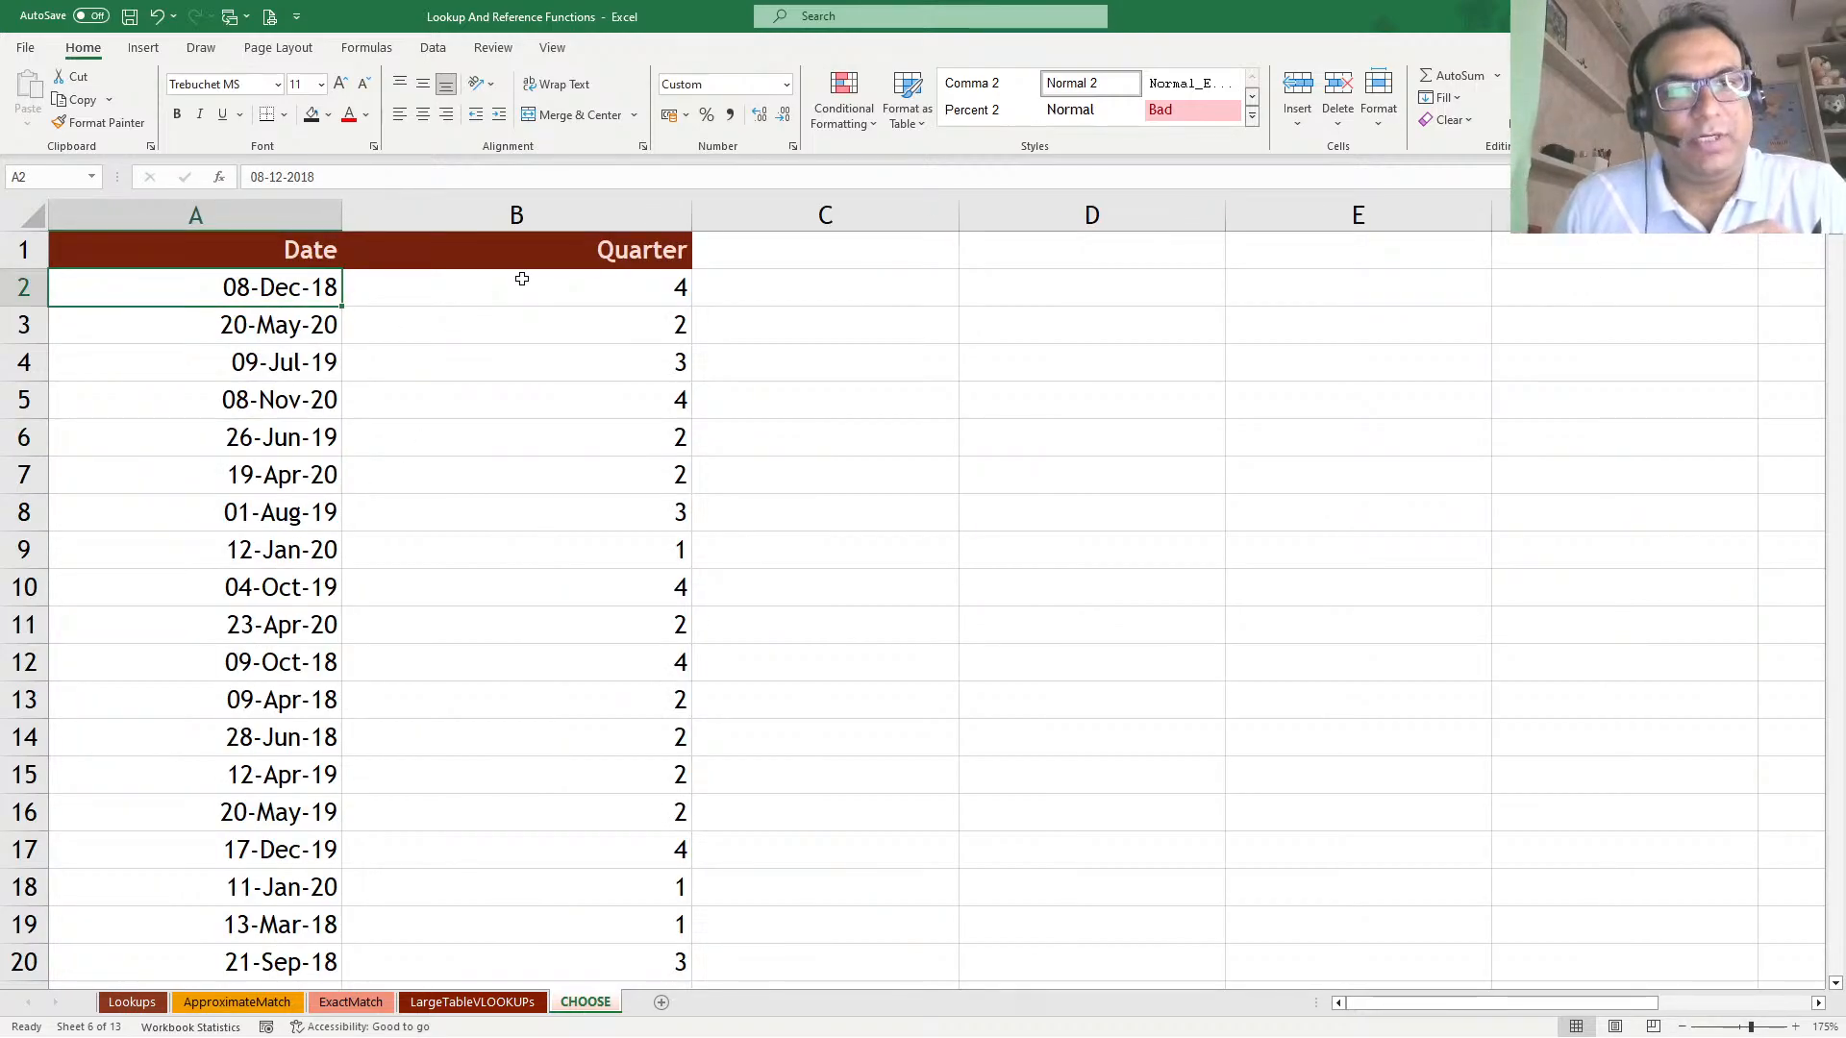
click(522, 279)
double_click(522, 279)
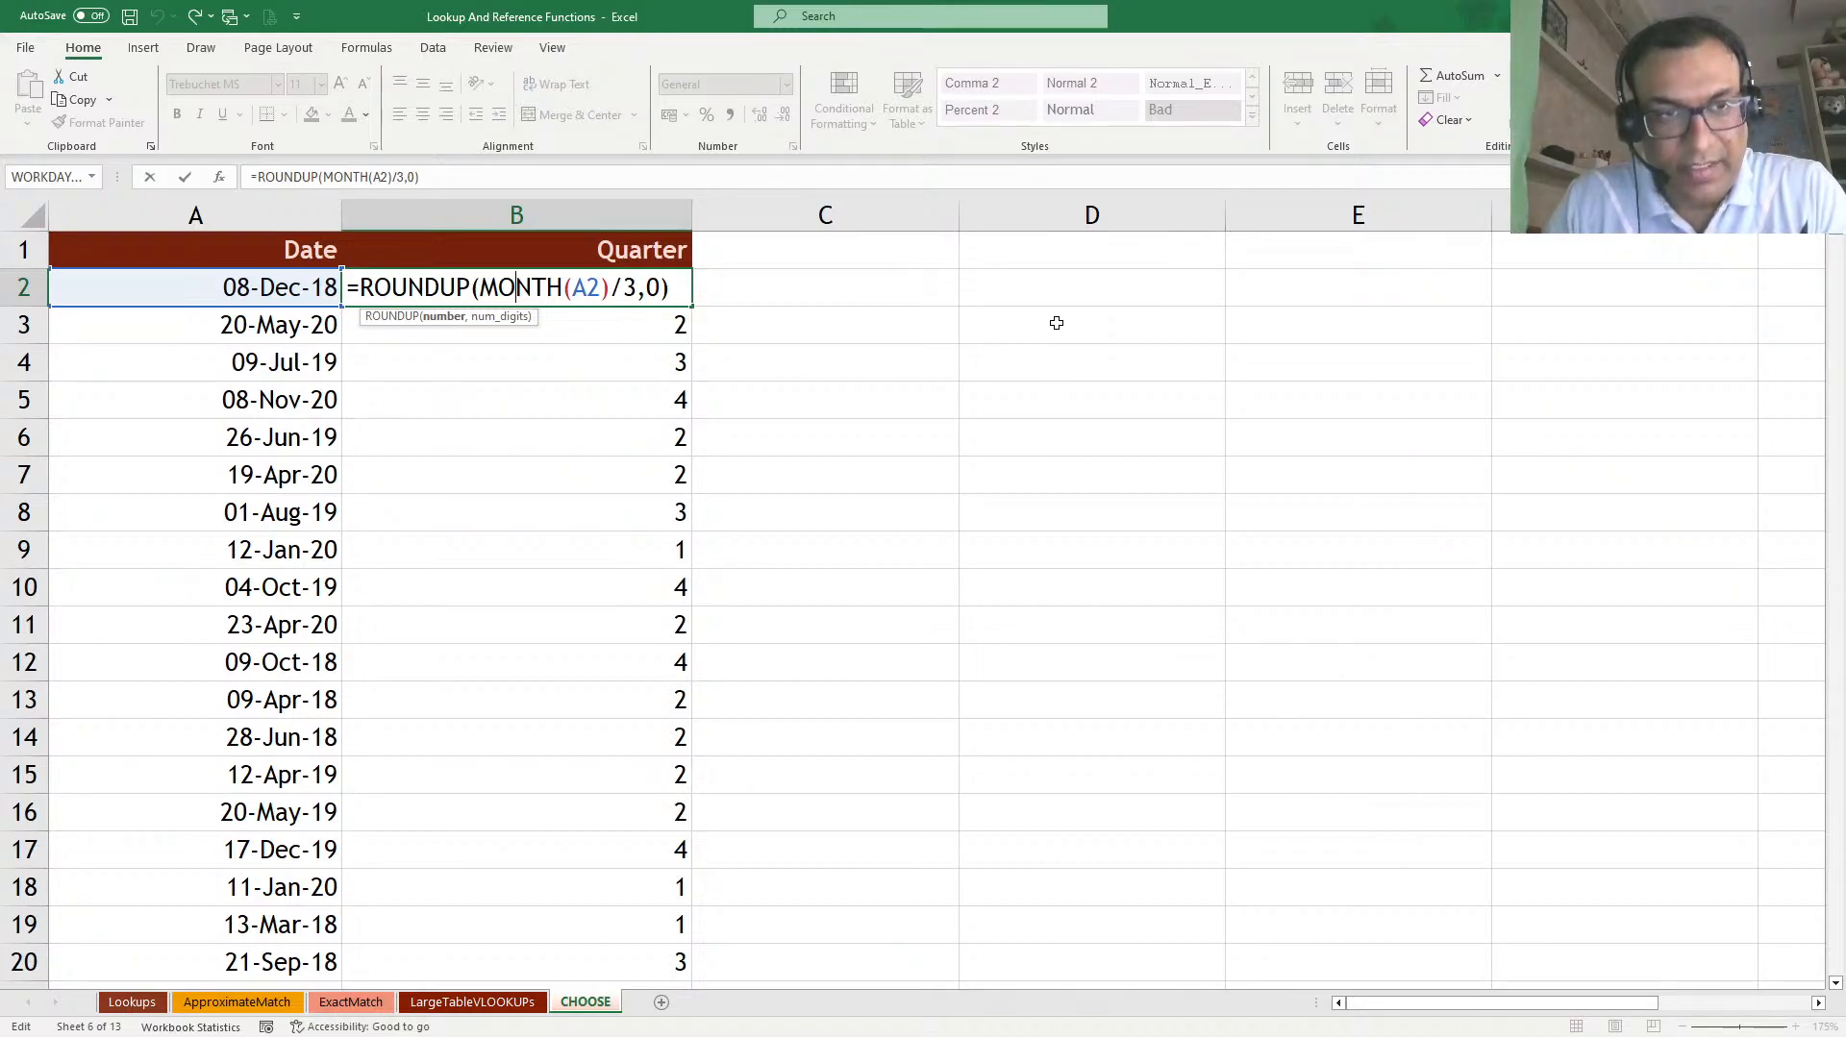
key(ctrl+Return)
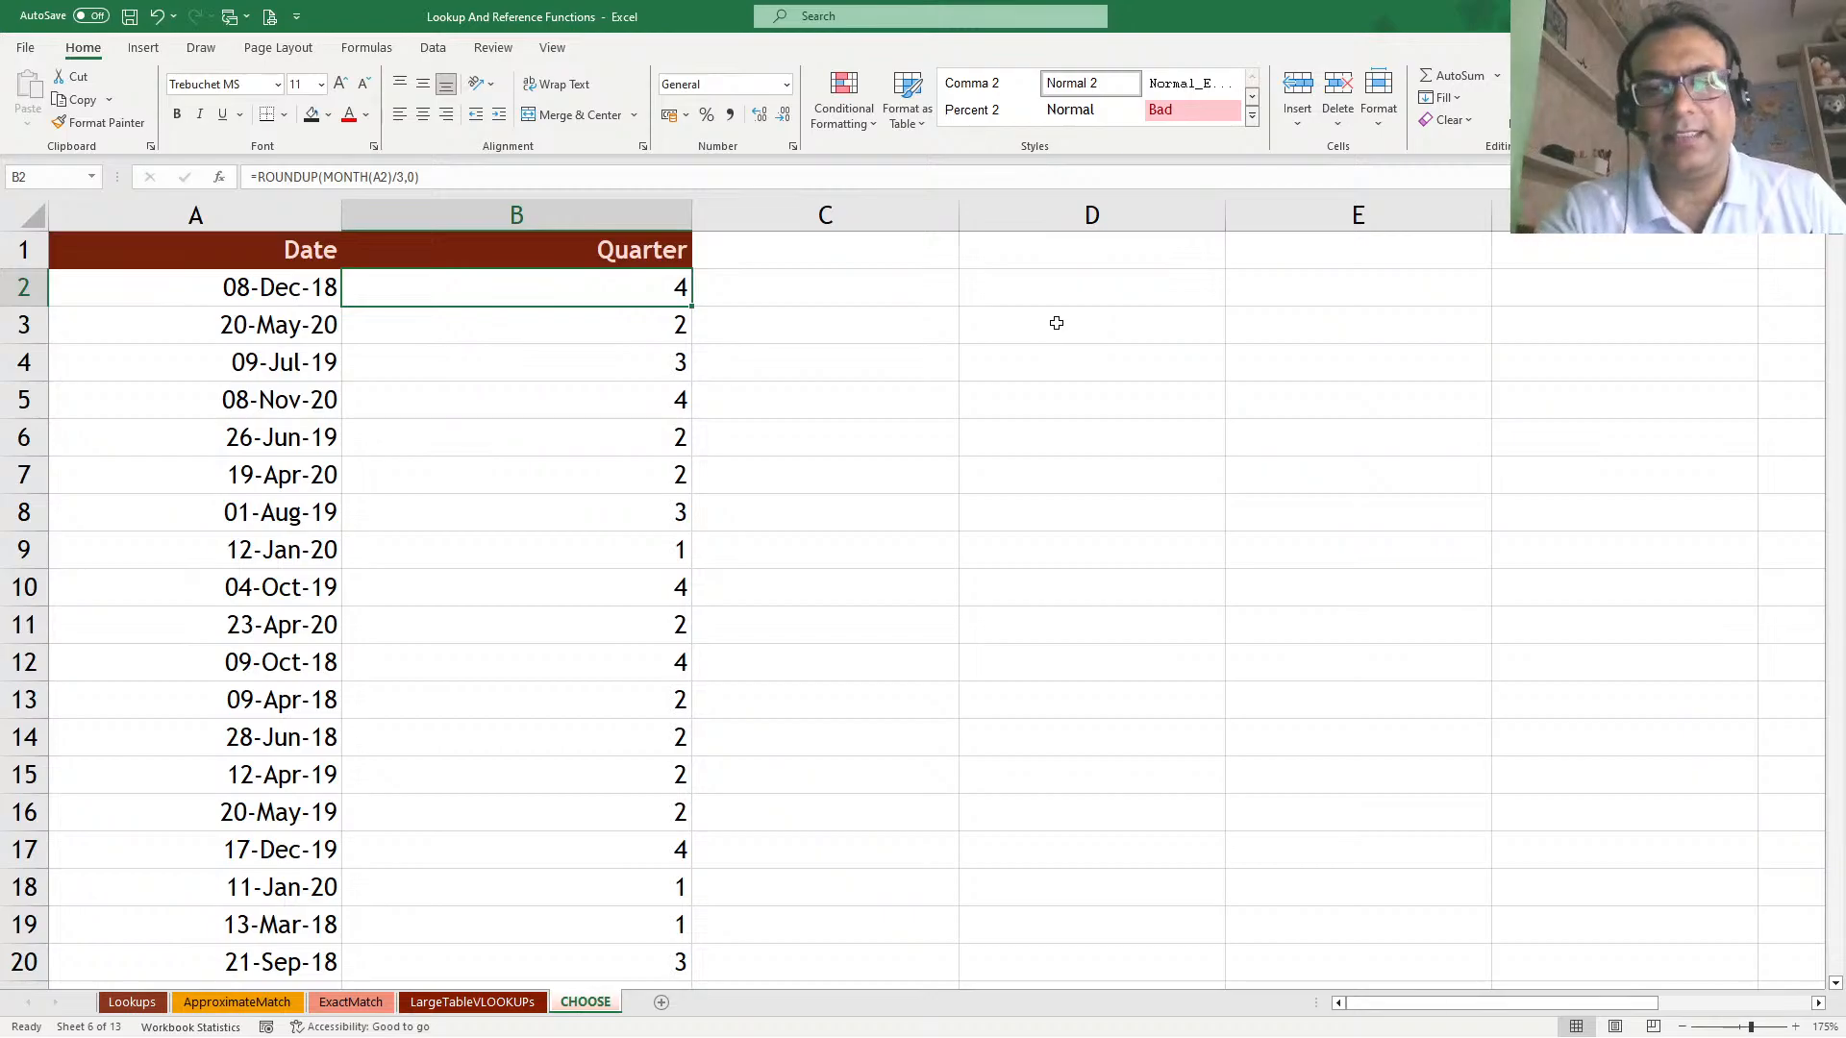
Enter =MONTH(A2) in C2 to extract the month number from the date
click(828, 302)
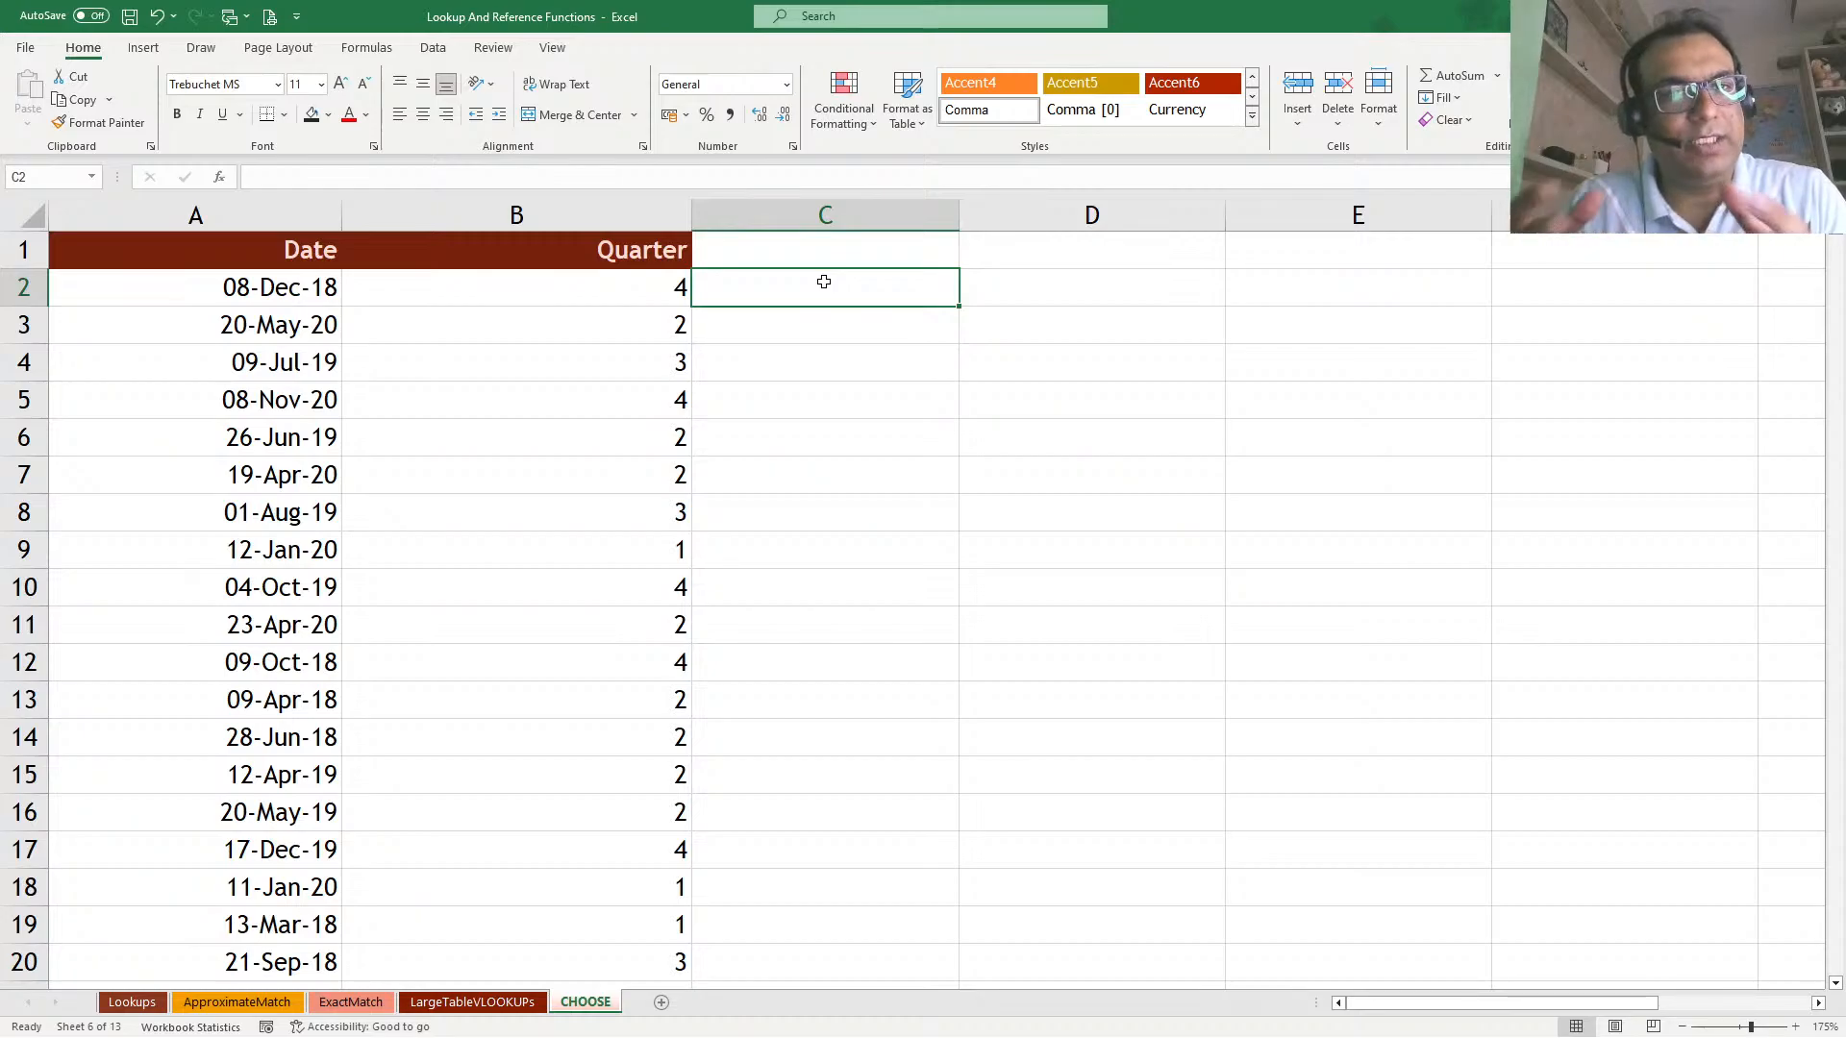
double_click(823, 282)
text(=)
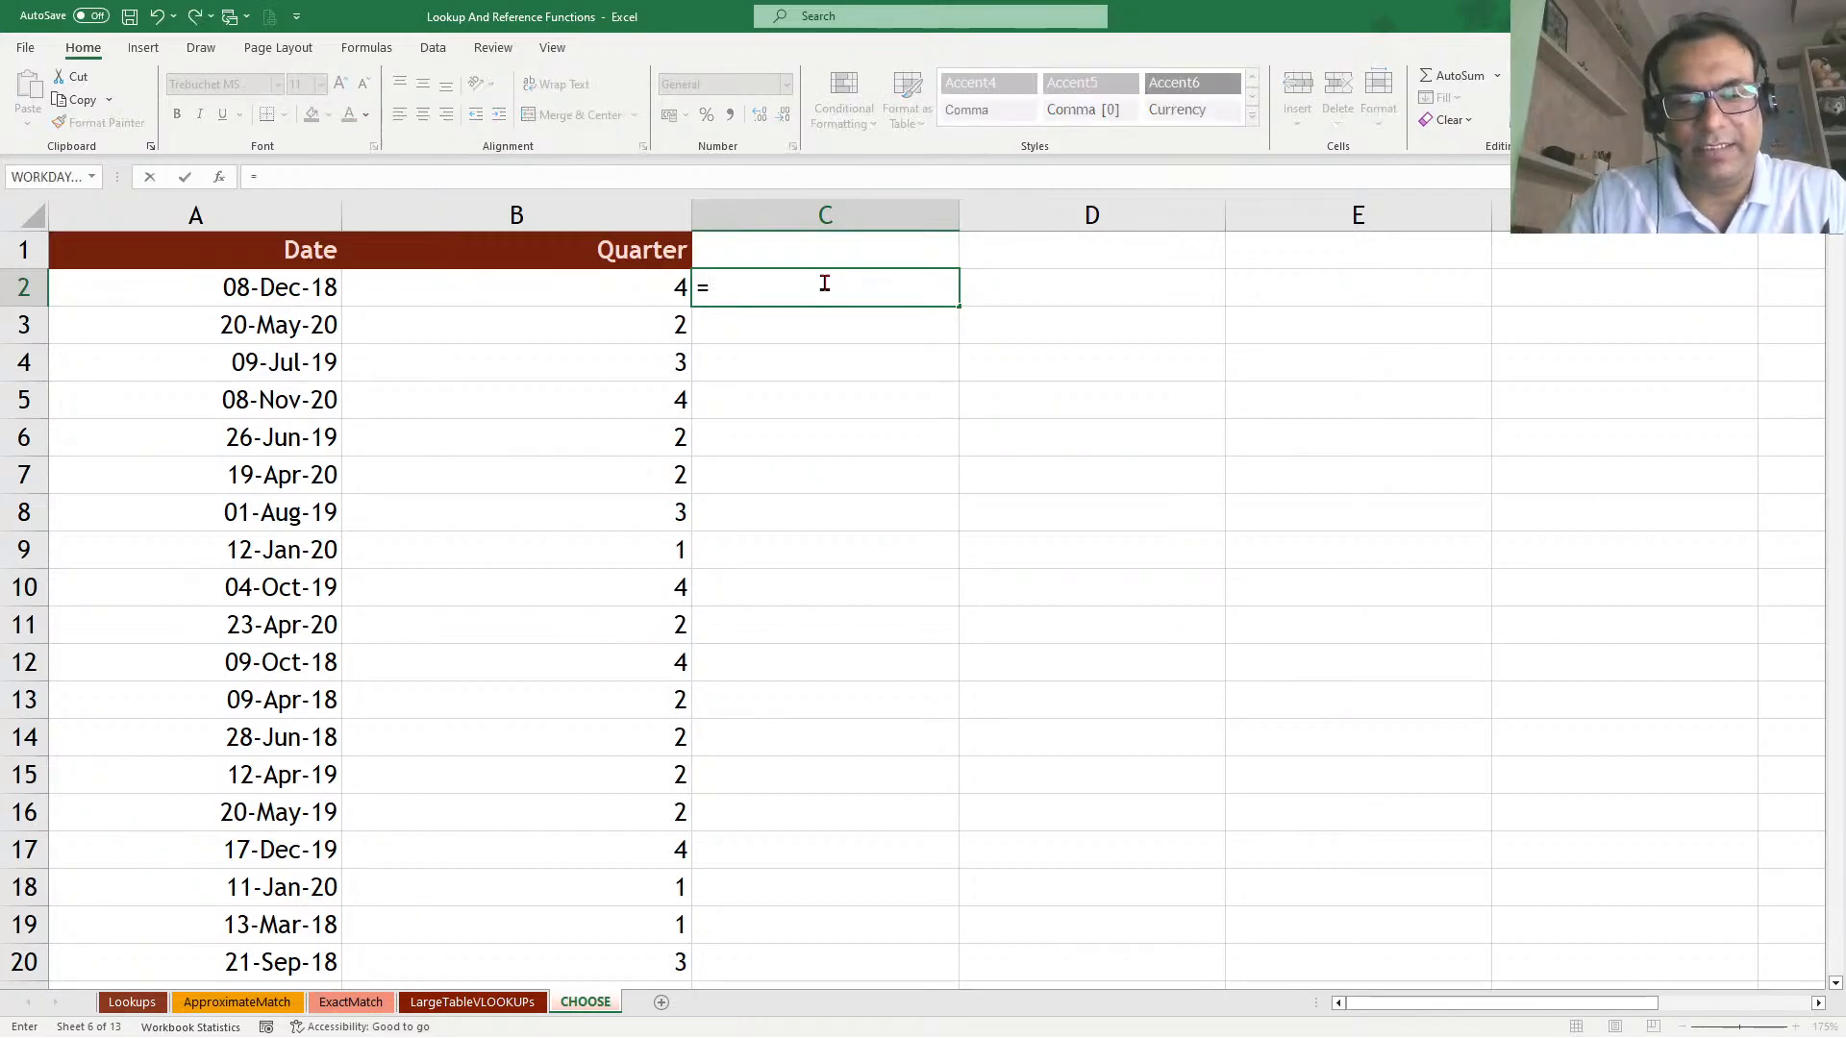
text(mon)
key(Tab)
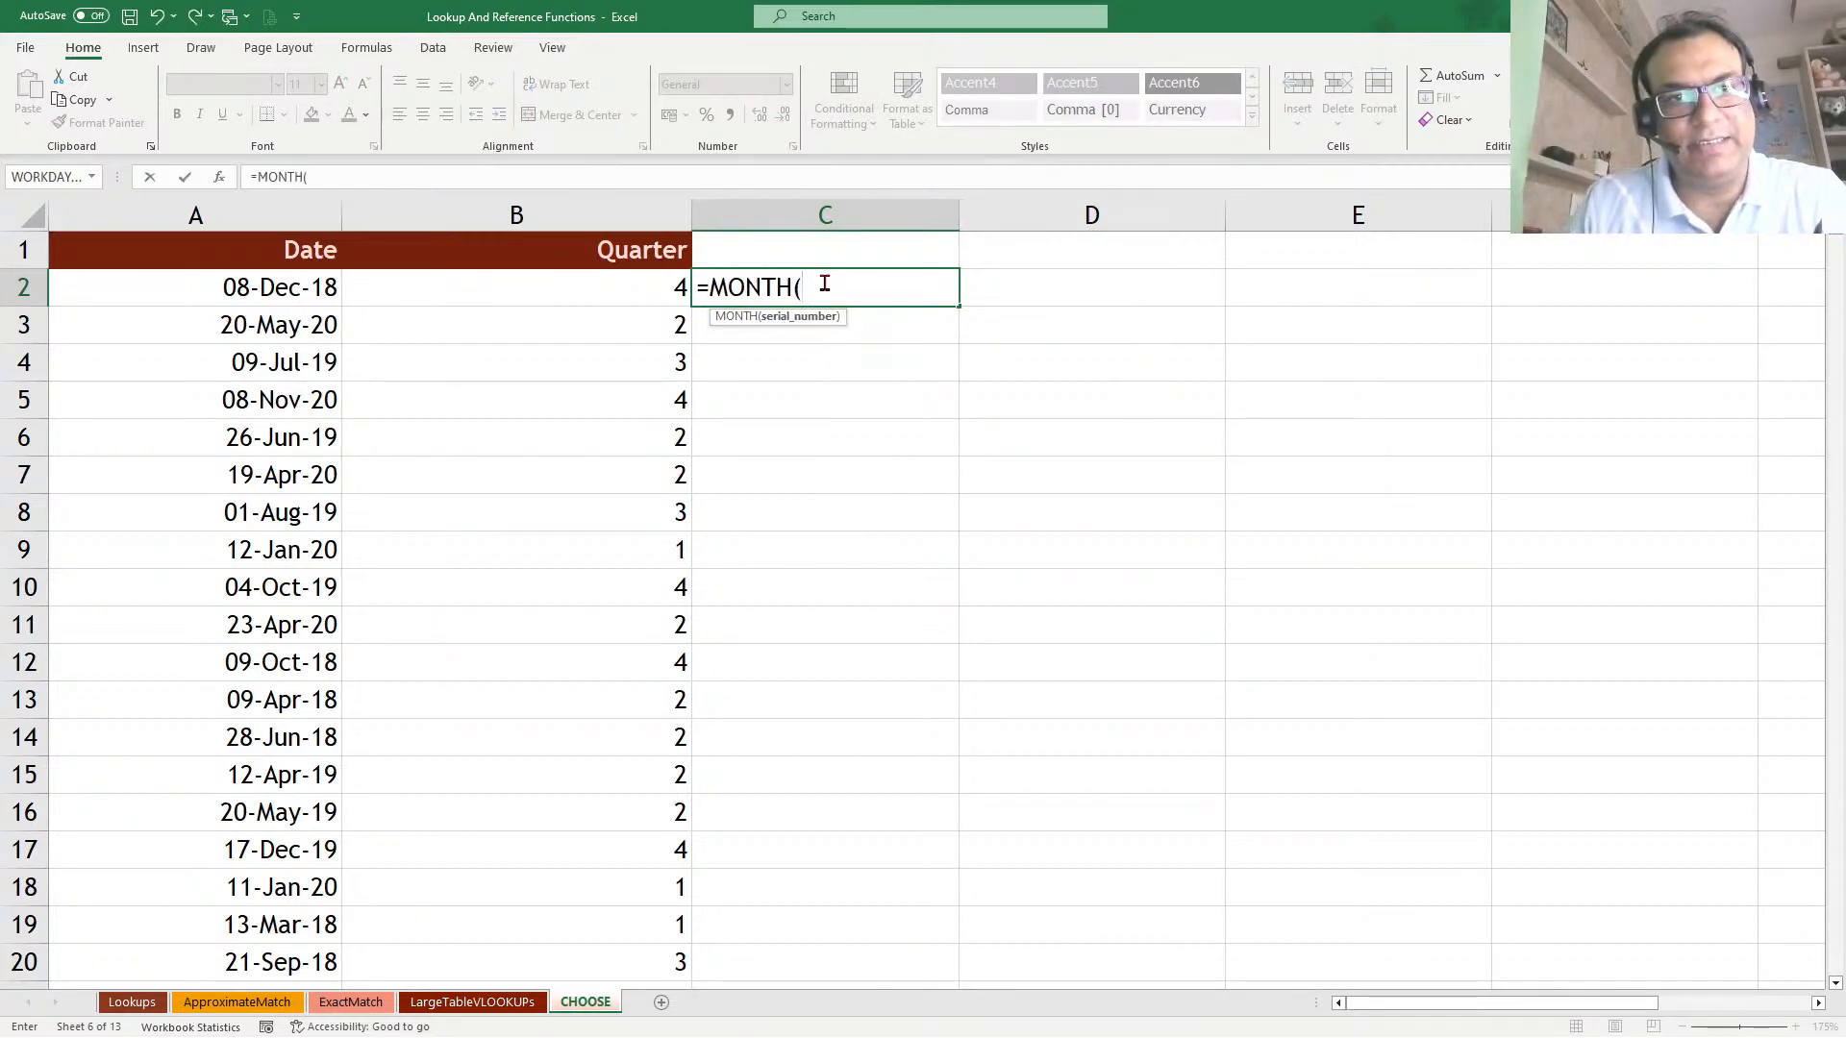
click(236, 287)
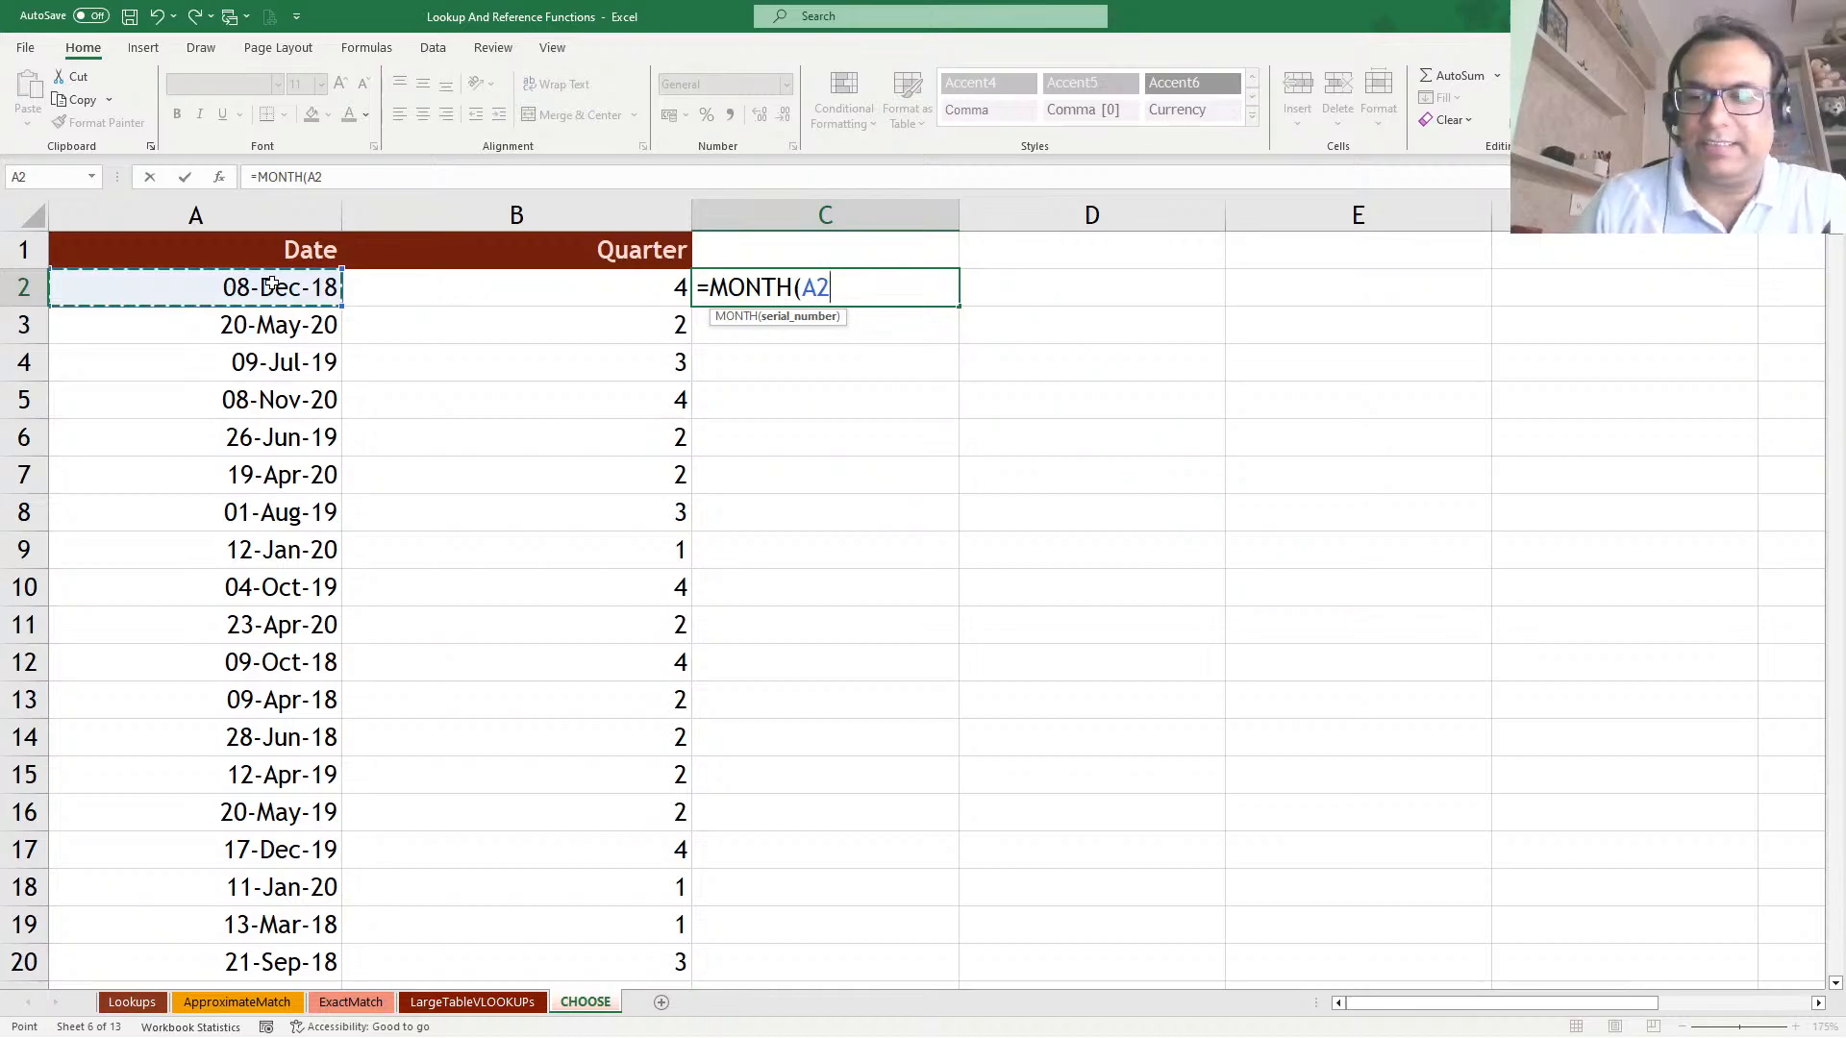
key(Return)
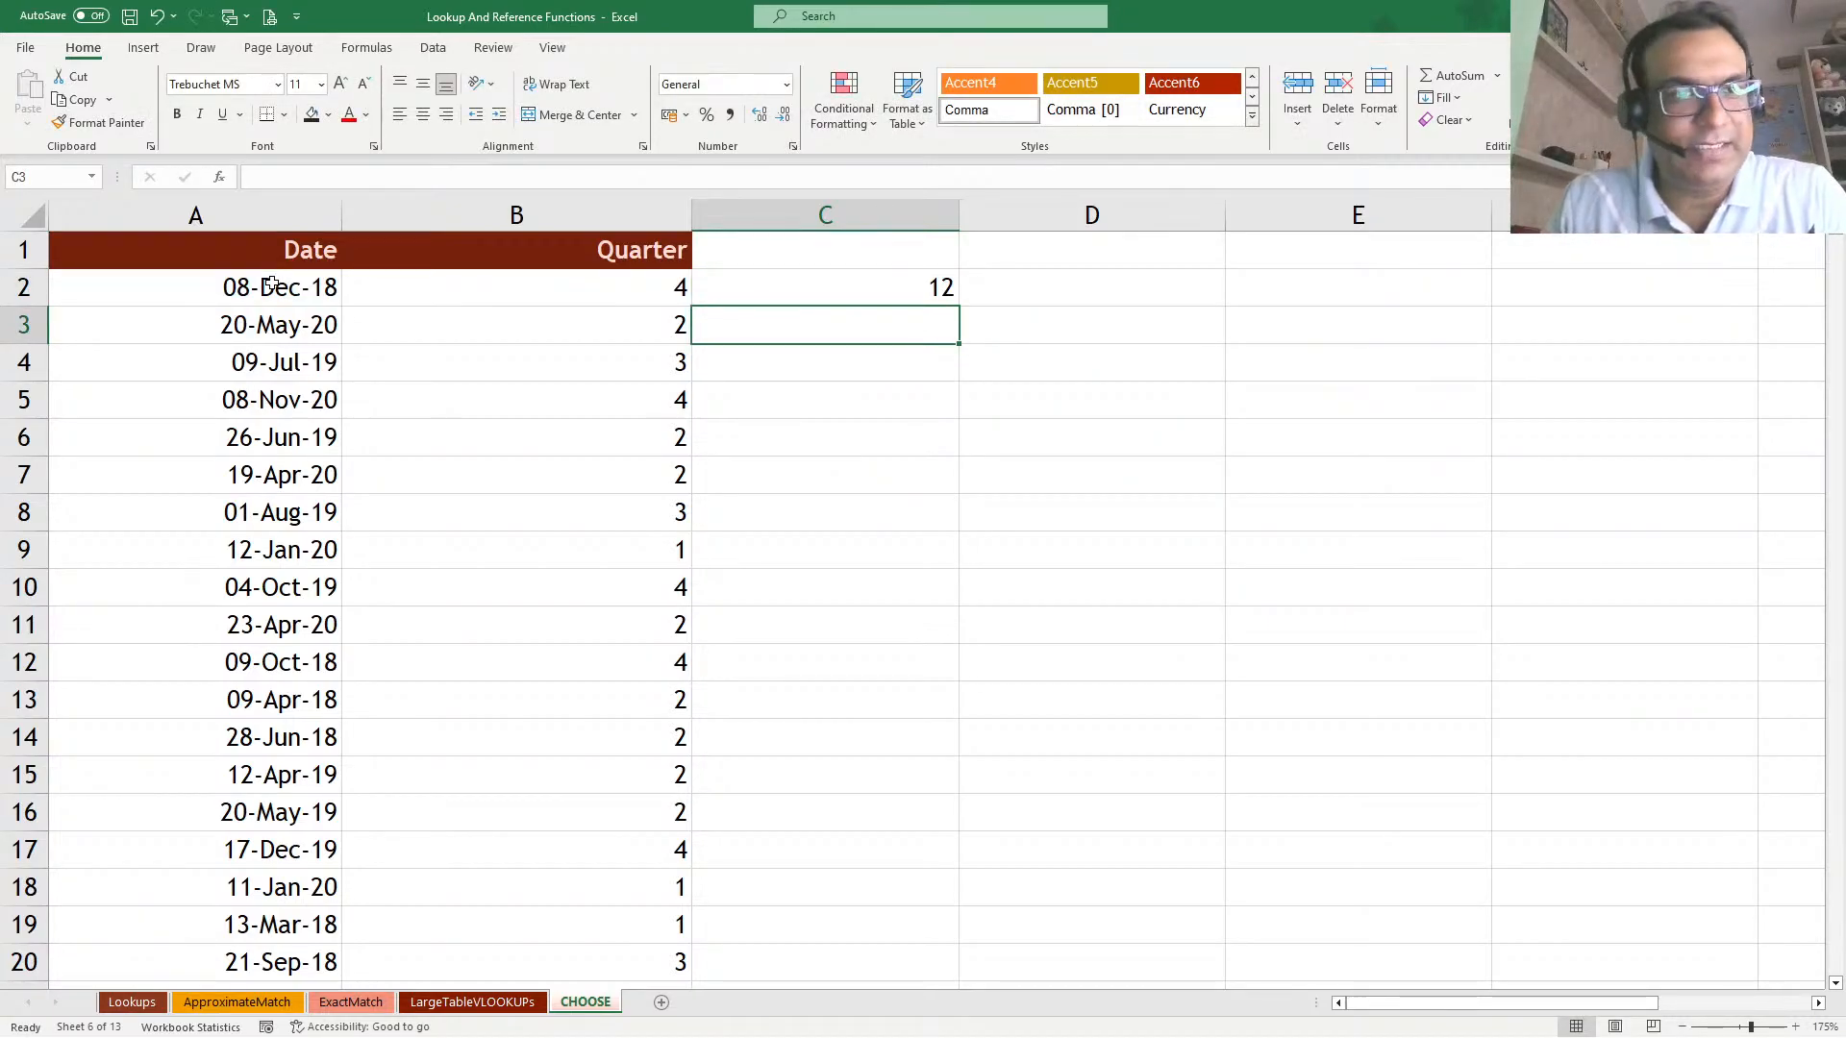
Narrow Quarter column B and fill the MONTH formula from C2 down column C
click(798, 296)
drag(692, 216, 494, 215)
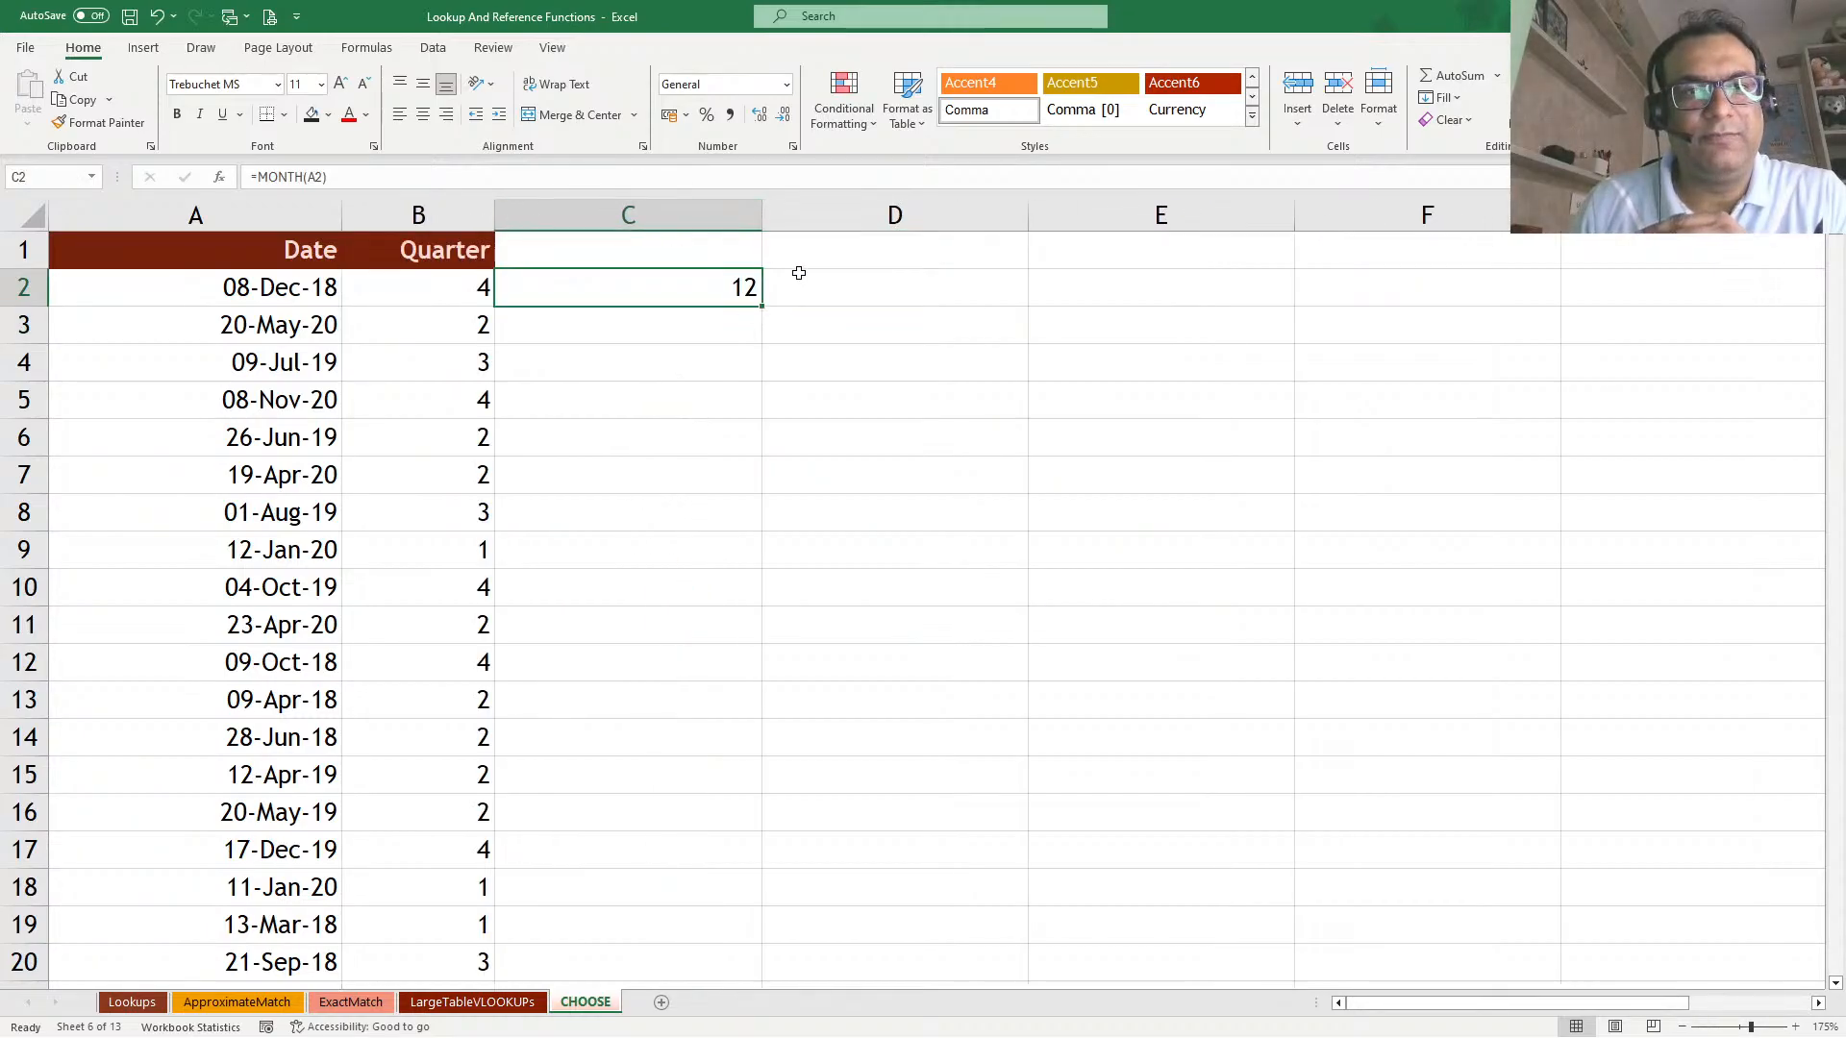
double_click(762, 306)
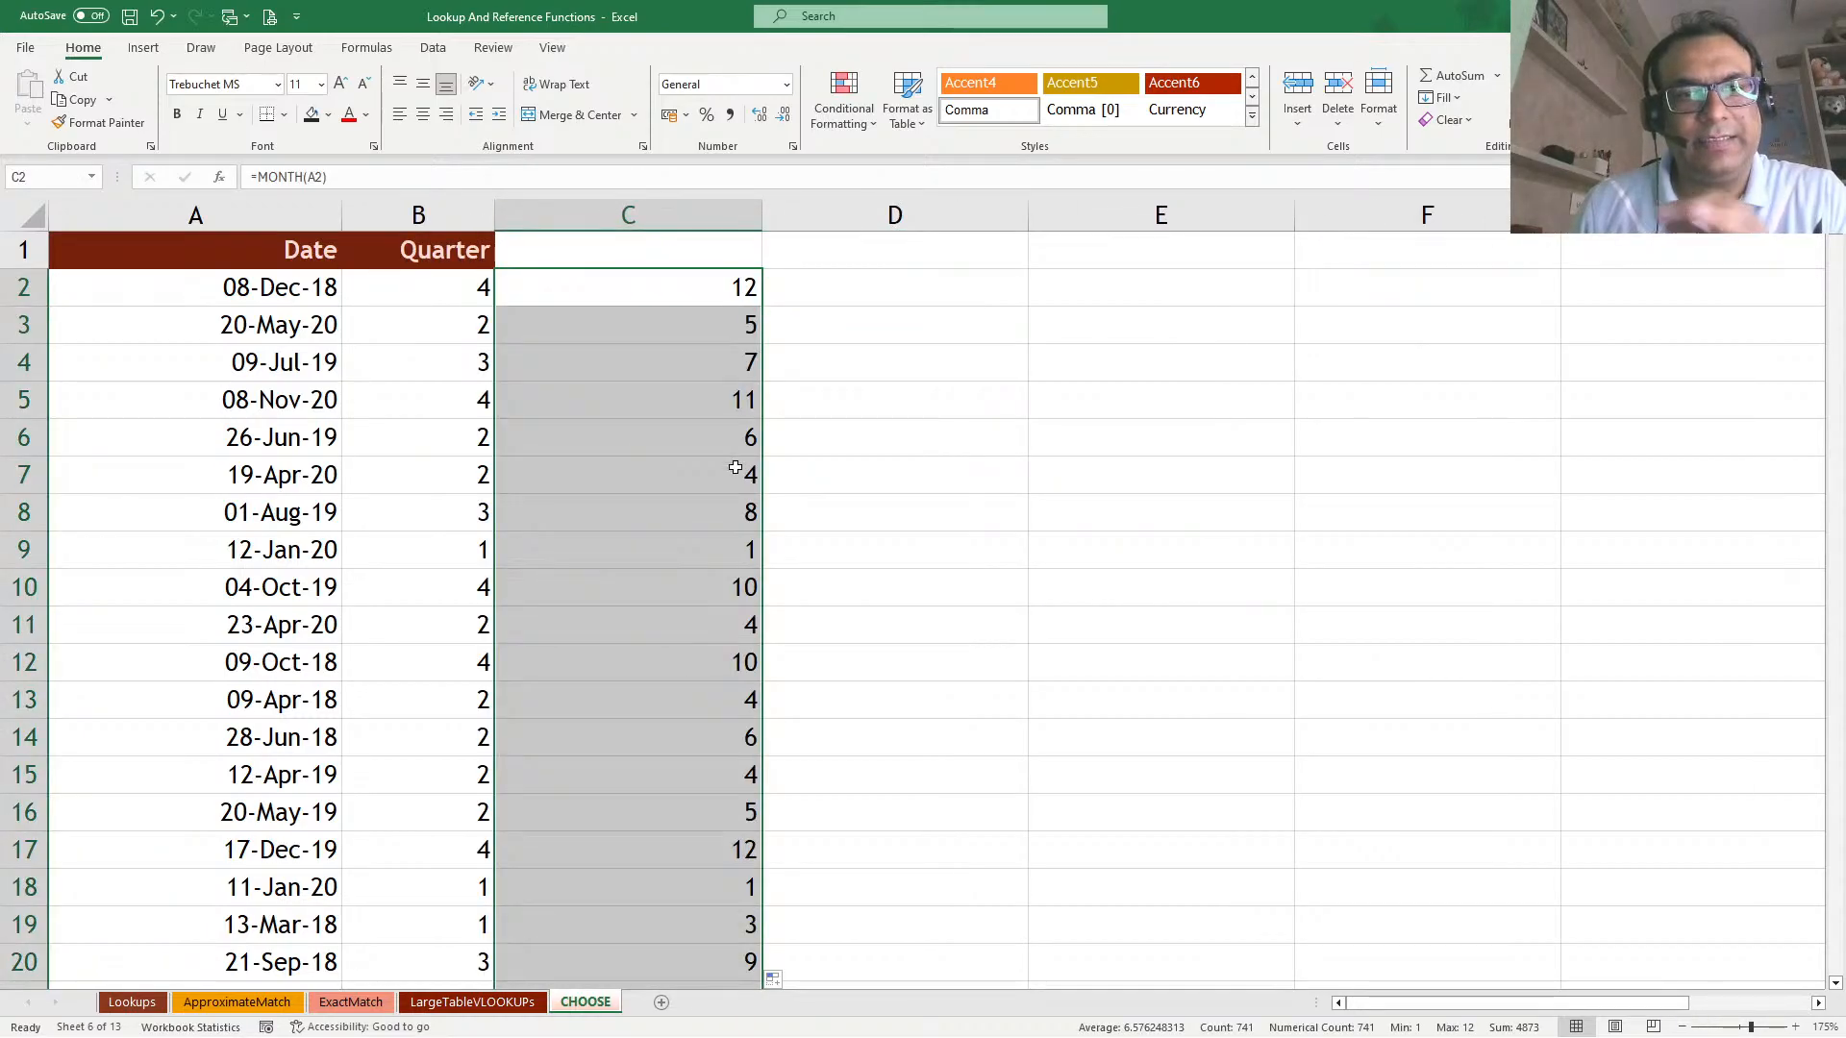
click(716, 369)
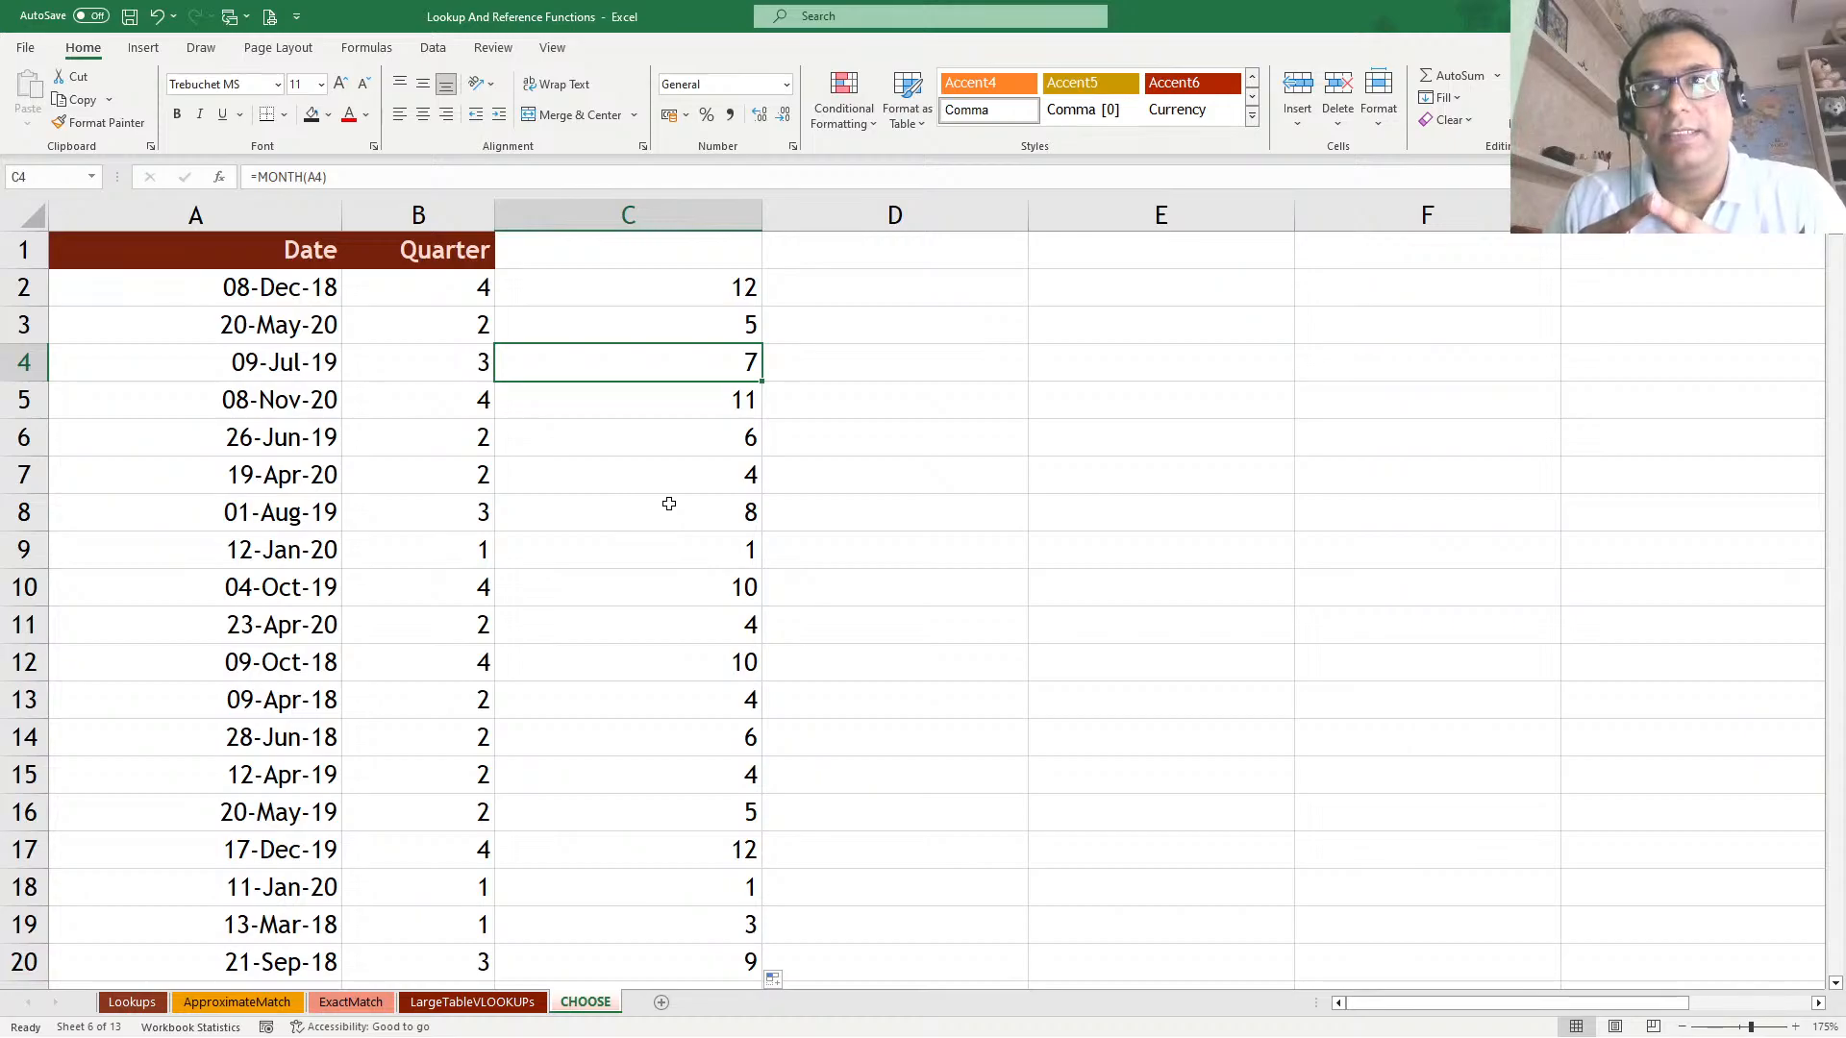
Wrap MONTH(A2) in C2 in a CHOOSE function so that the month serves as the index number
click(610, 284)
double_click(615, 286)
click(521, 290)
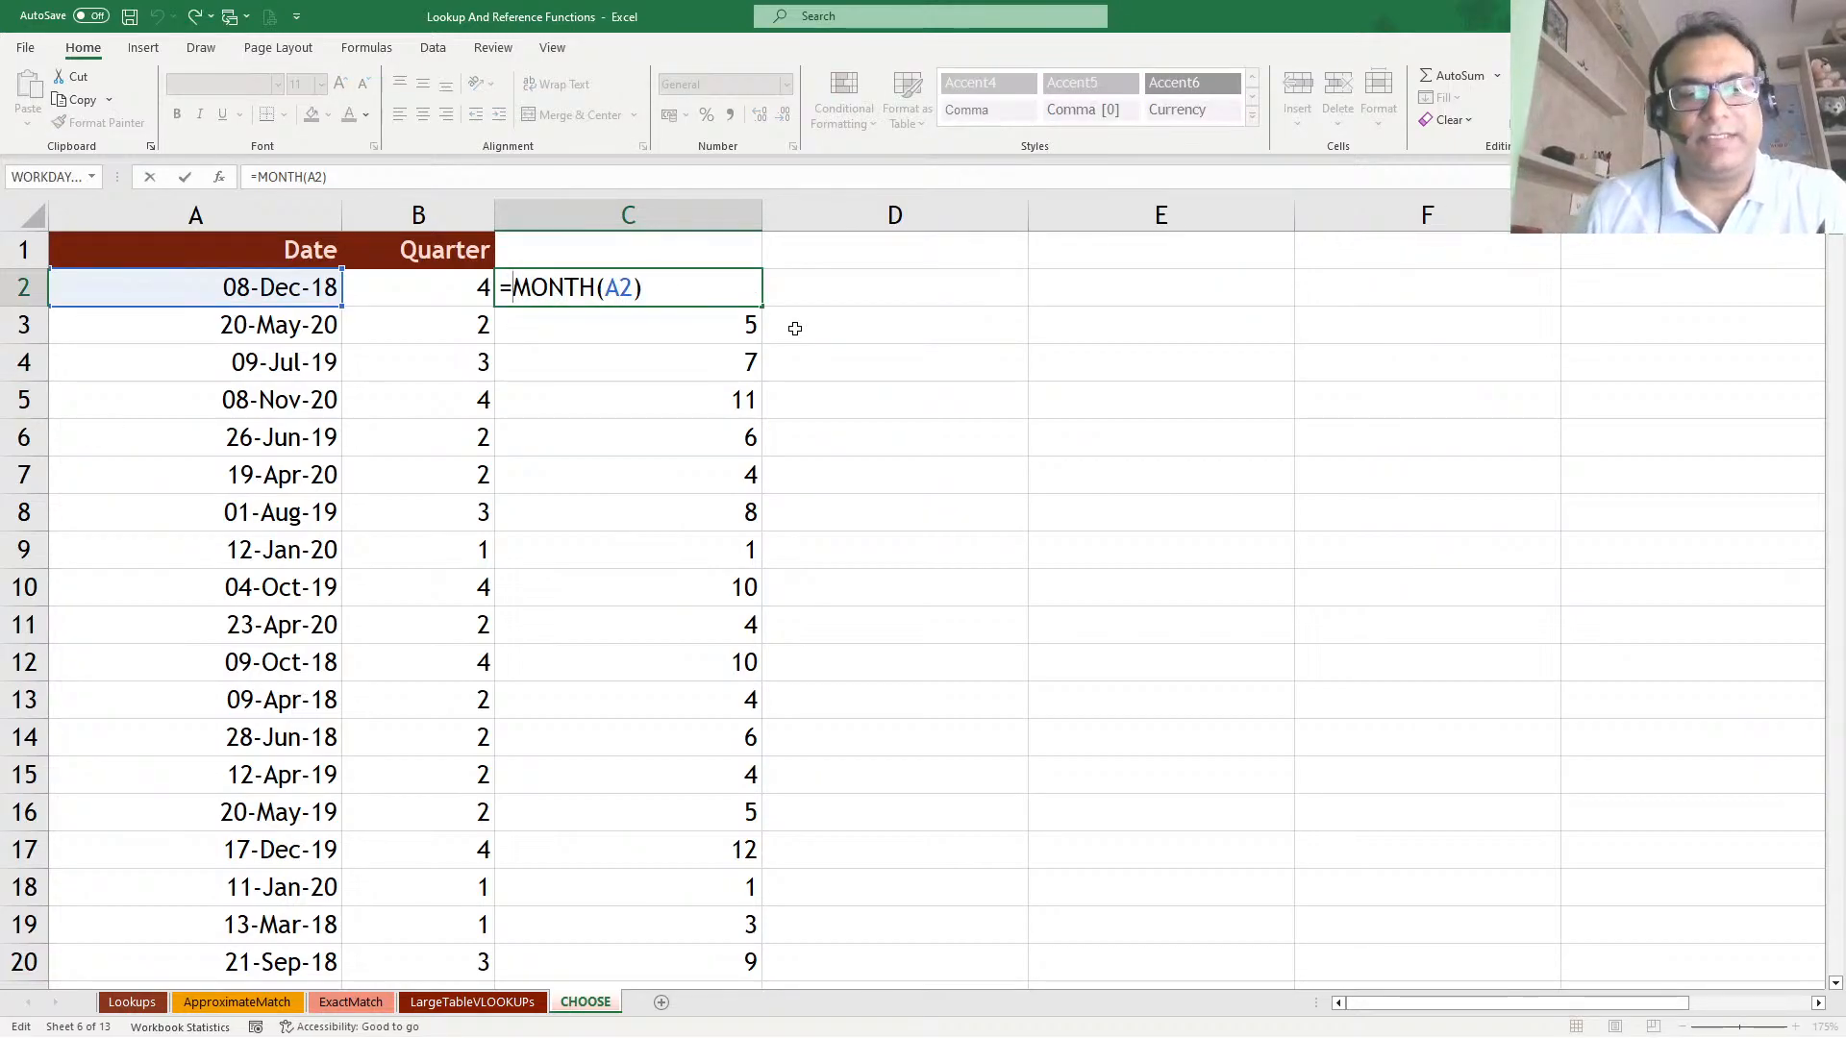
text(choo)
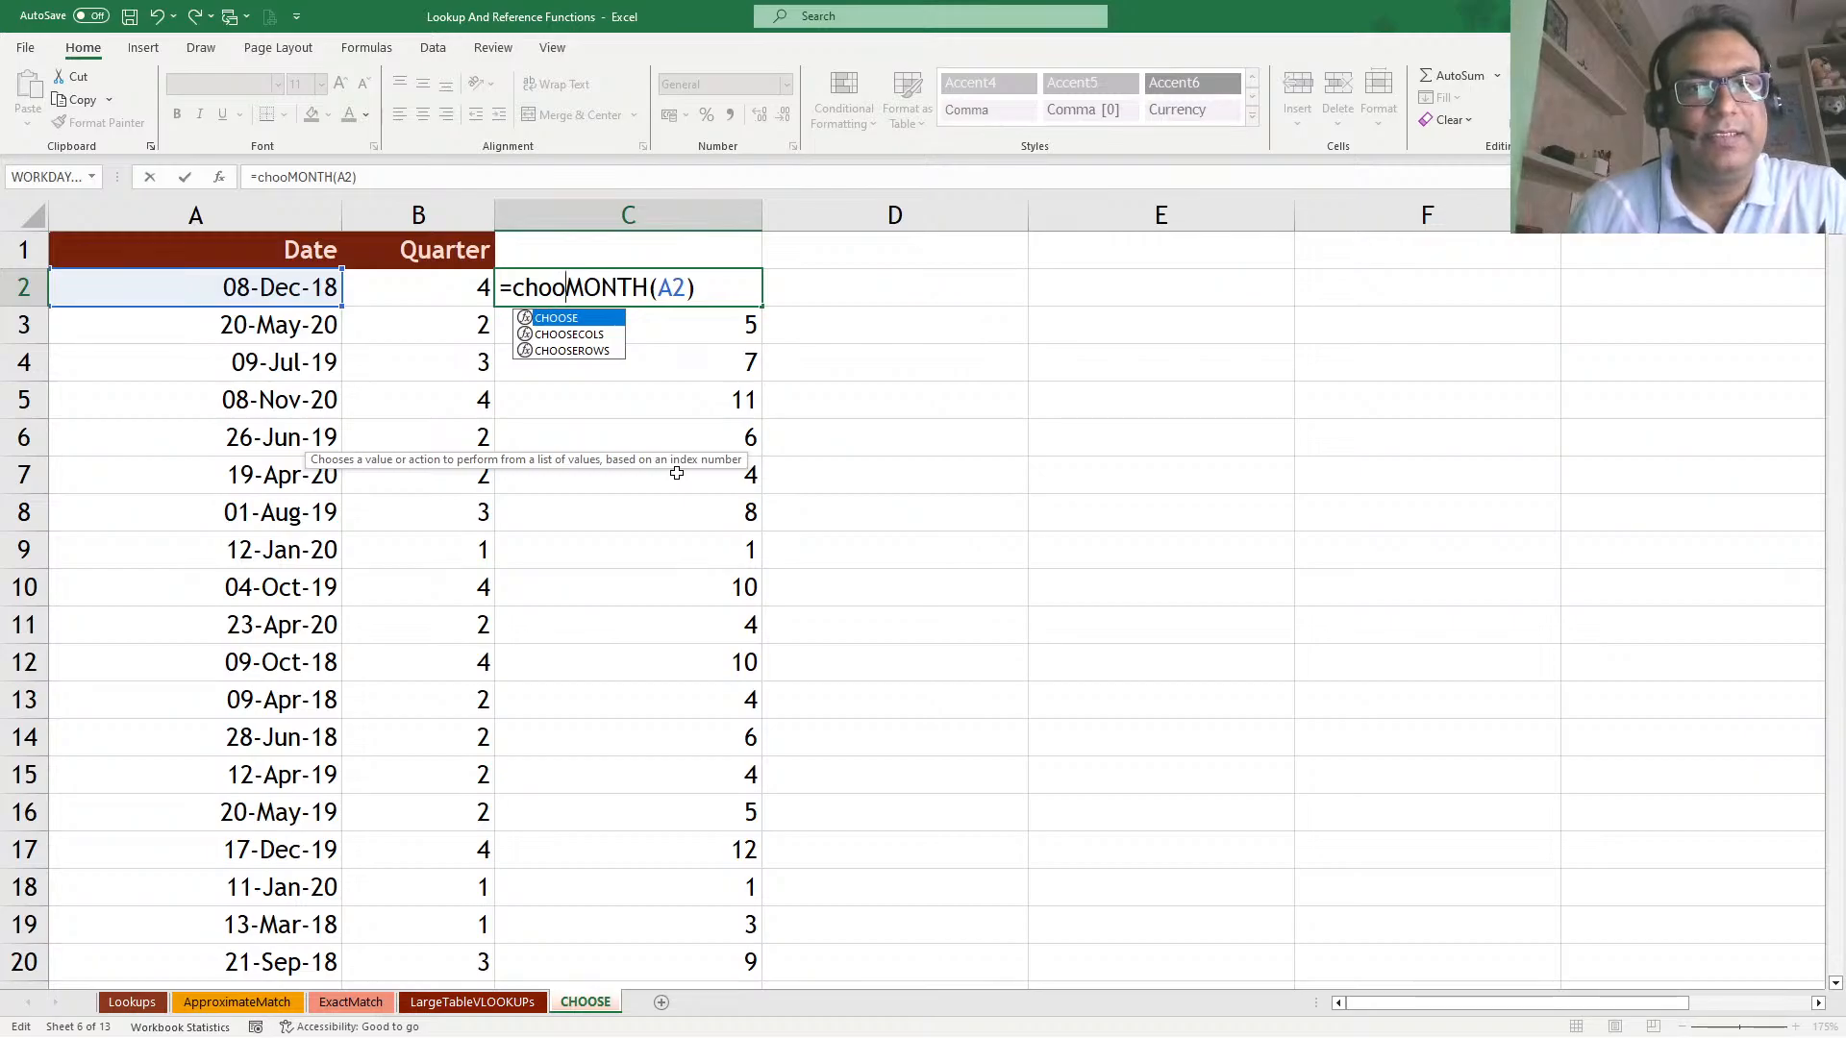
key(Tab)
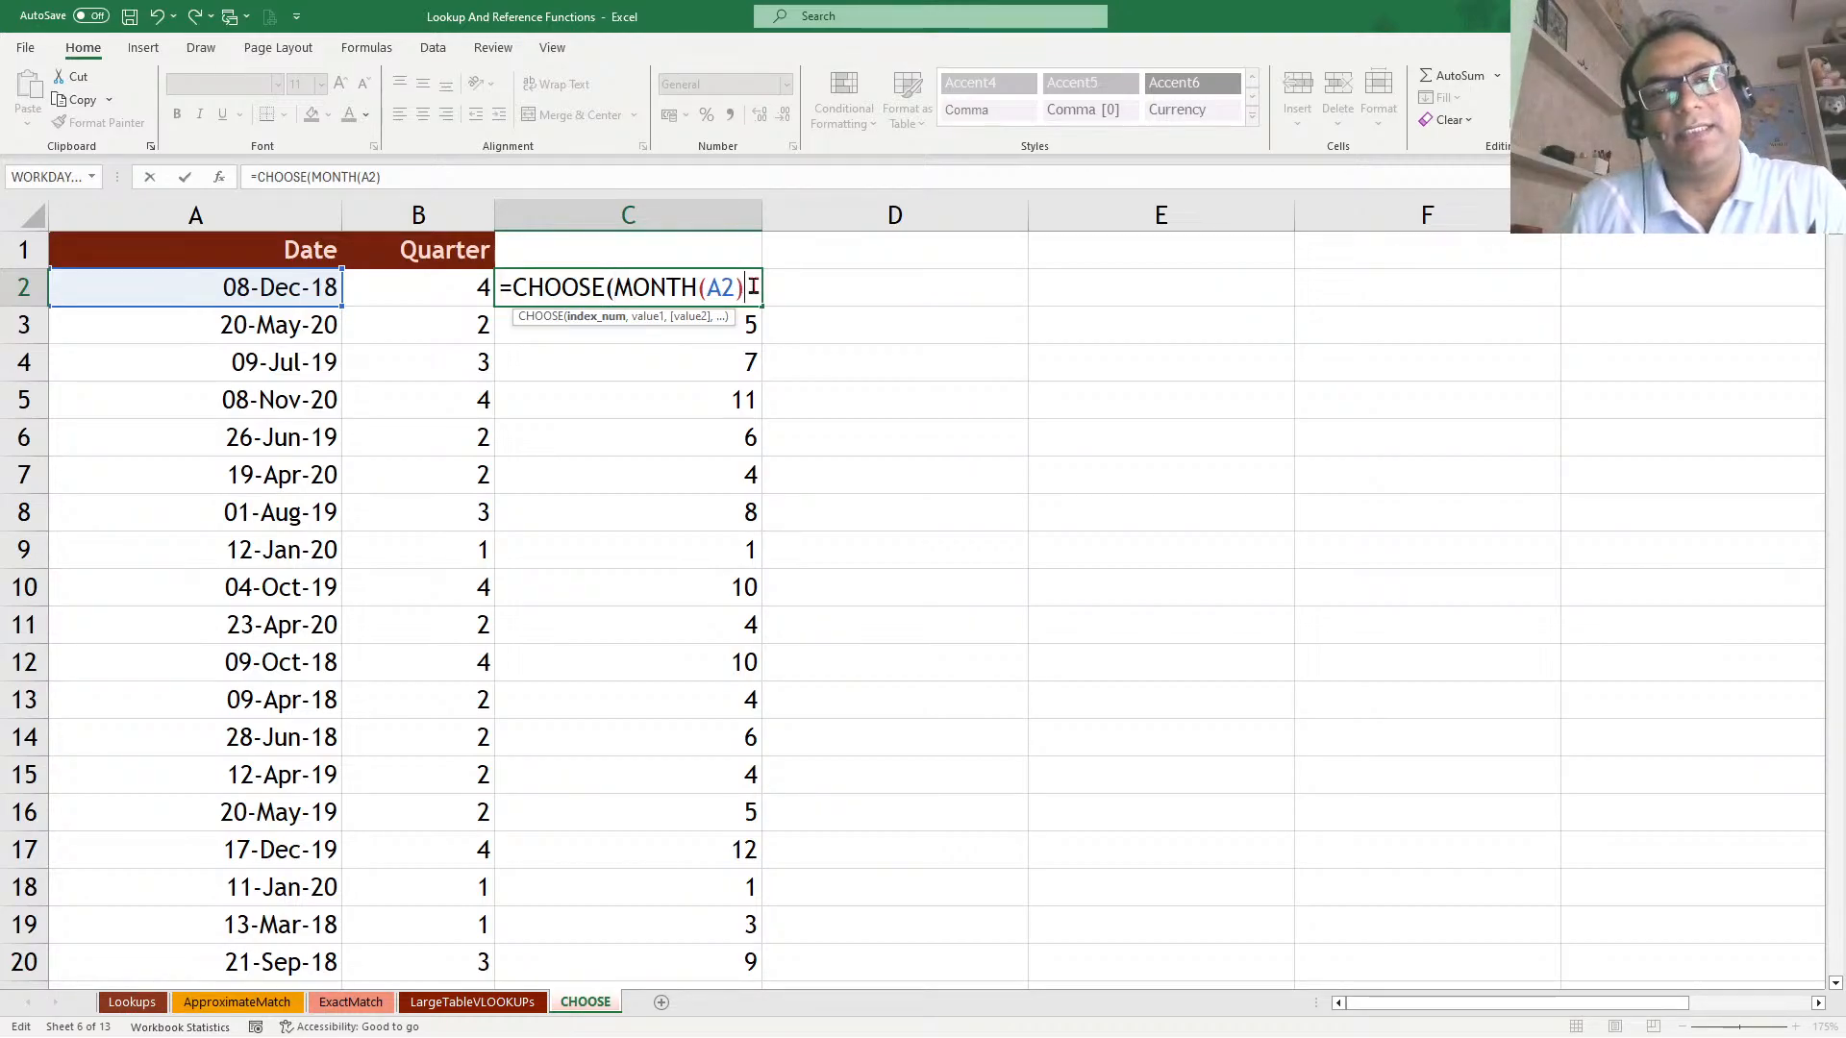
text(,)
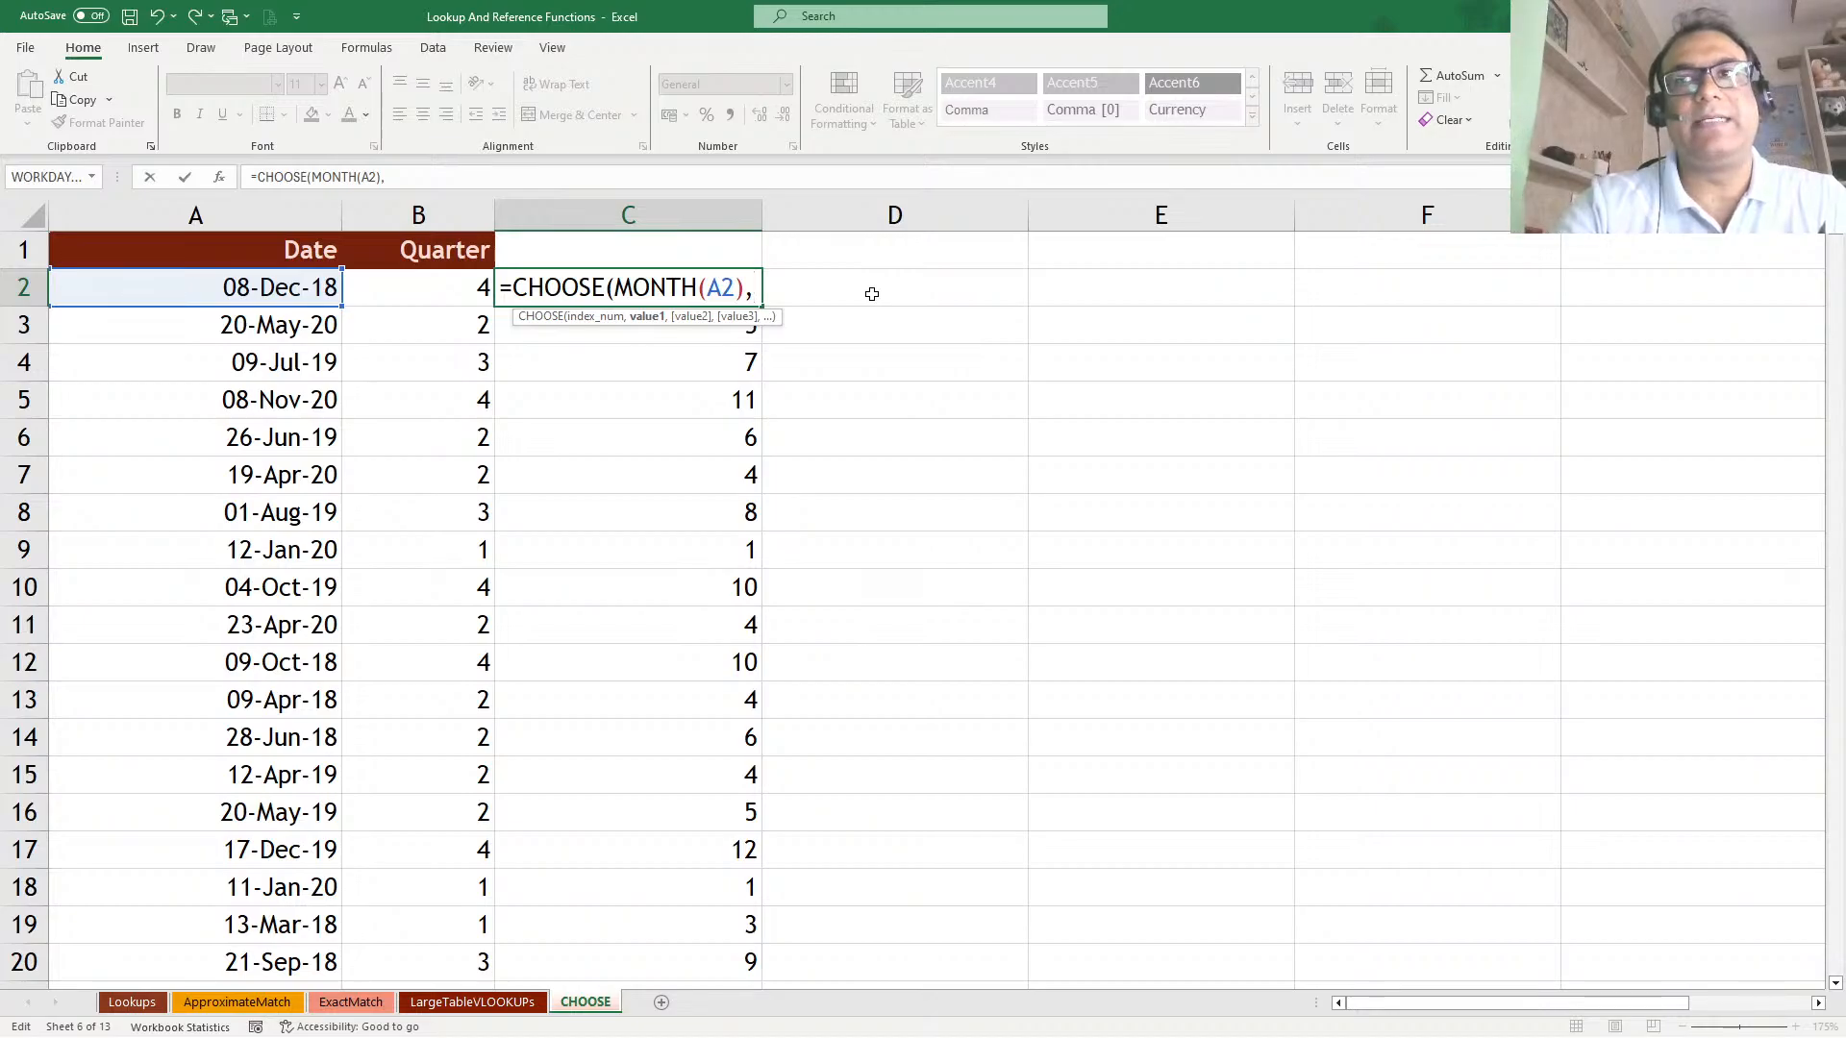
Complete the CHOOSE formula in C2 with the quarter values 1,1,1,2,2,2,3,3,3,4,4,4
text(1,)
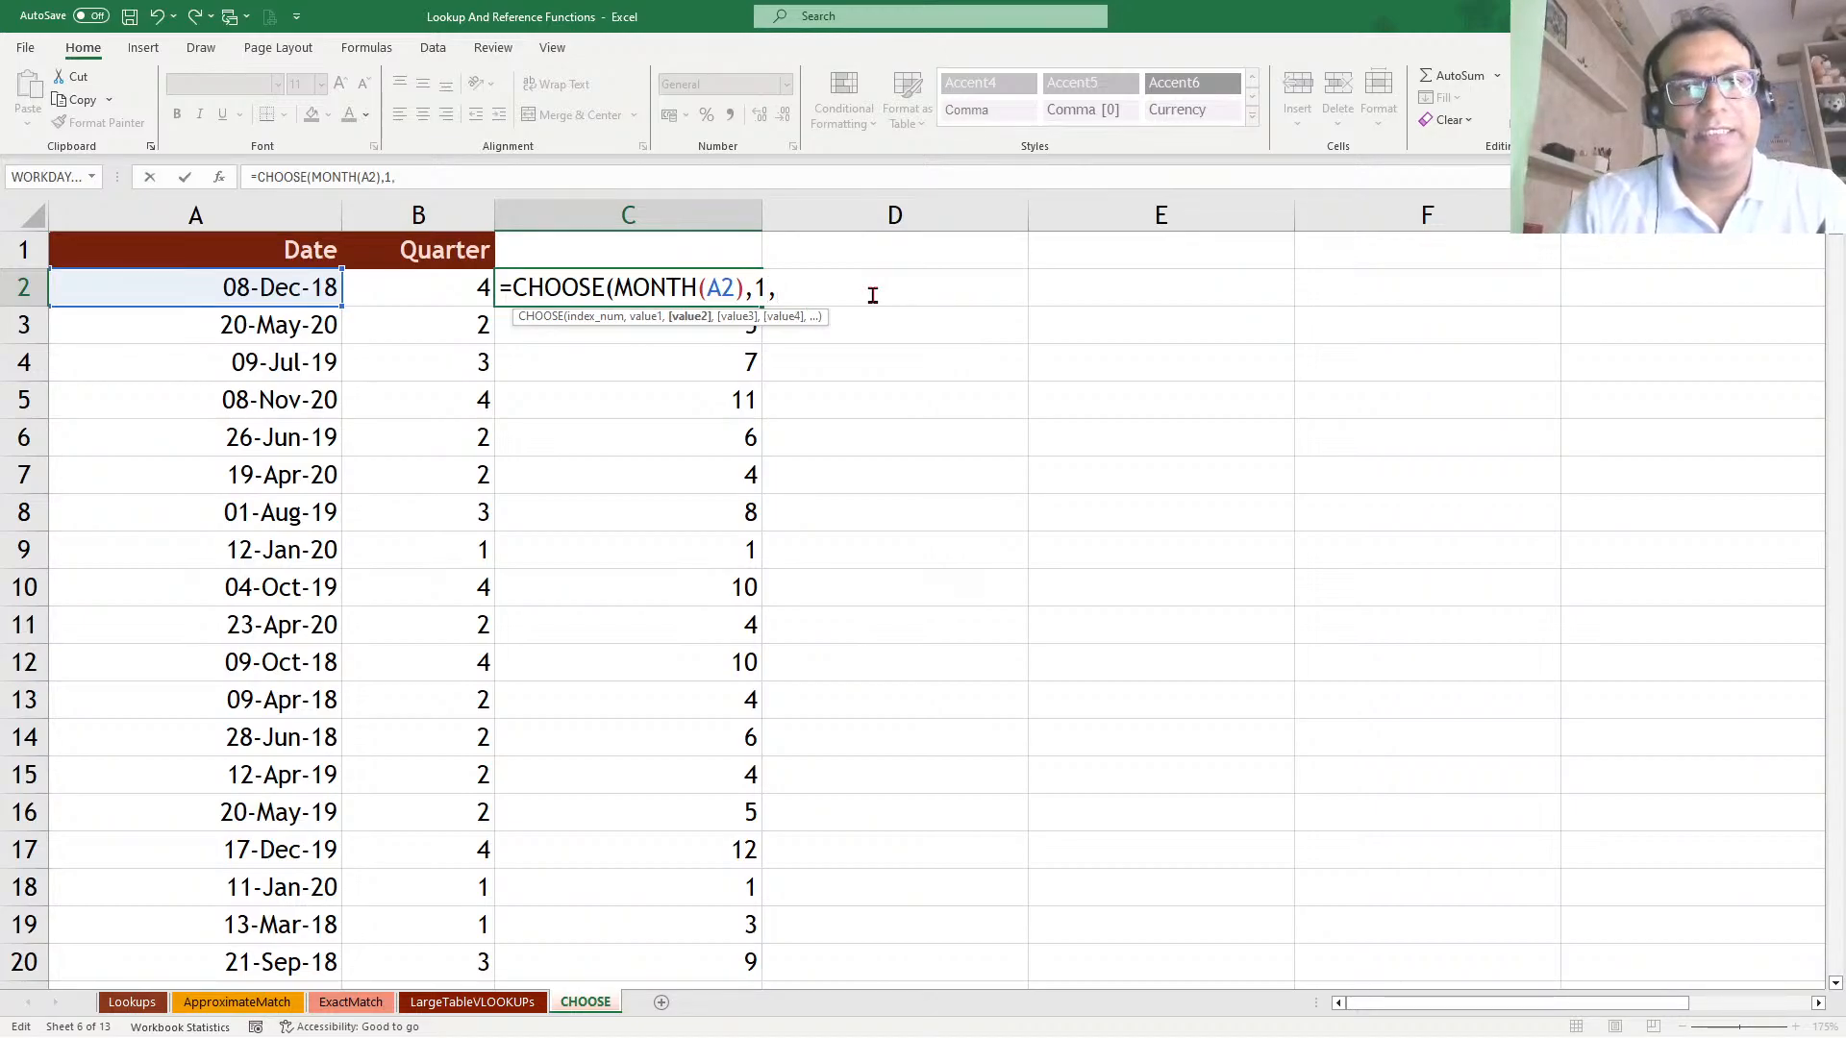
text(1,1,)
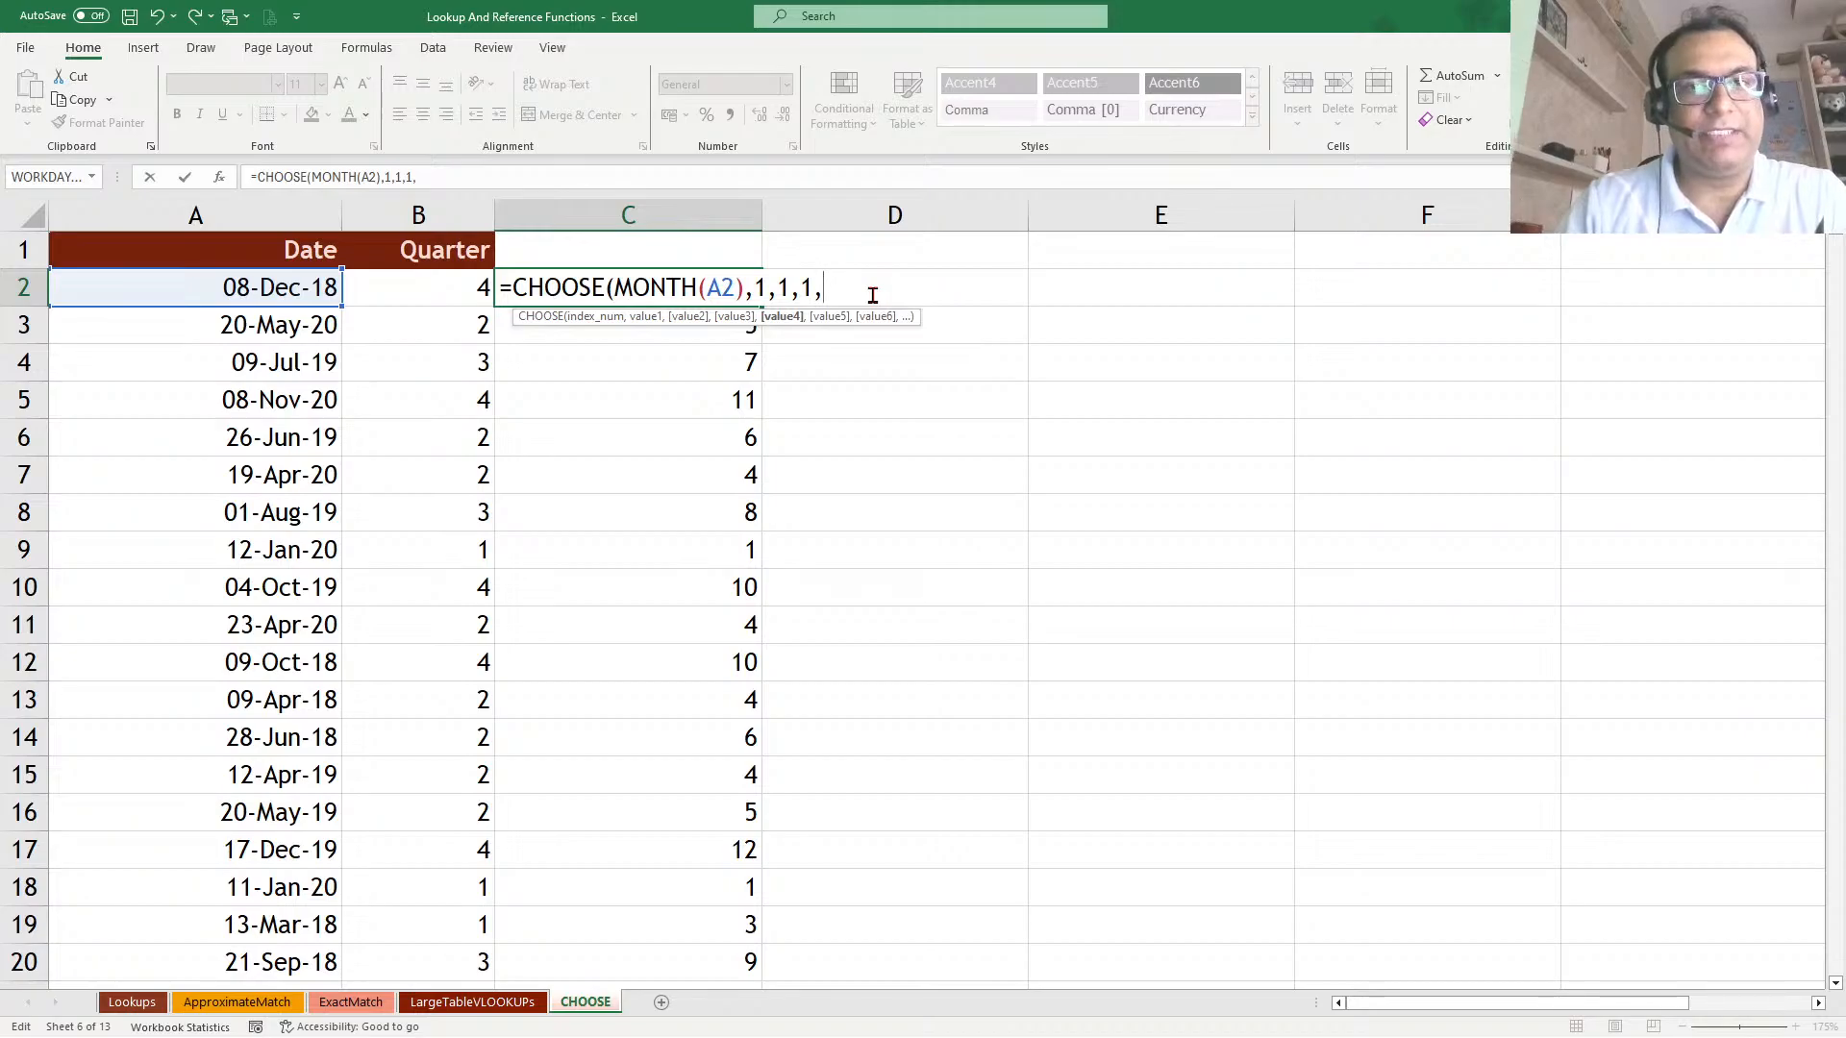
text(2,2,2,)
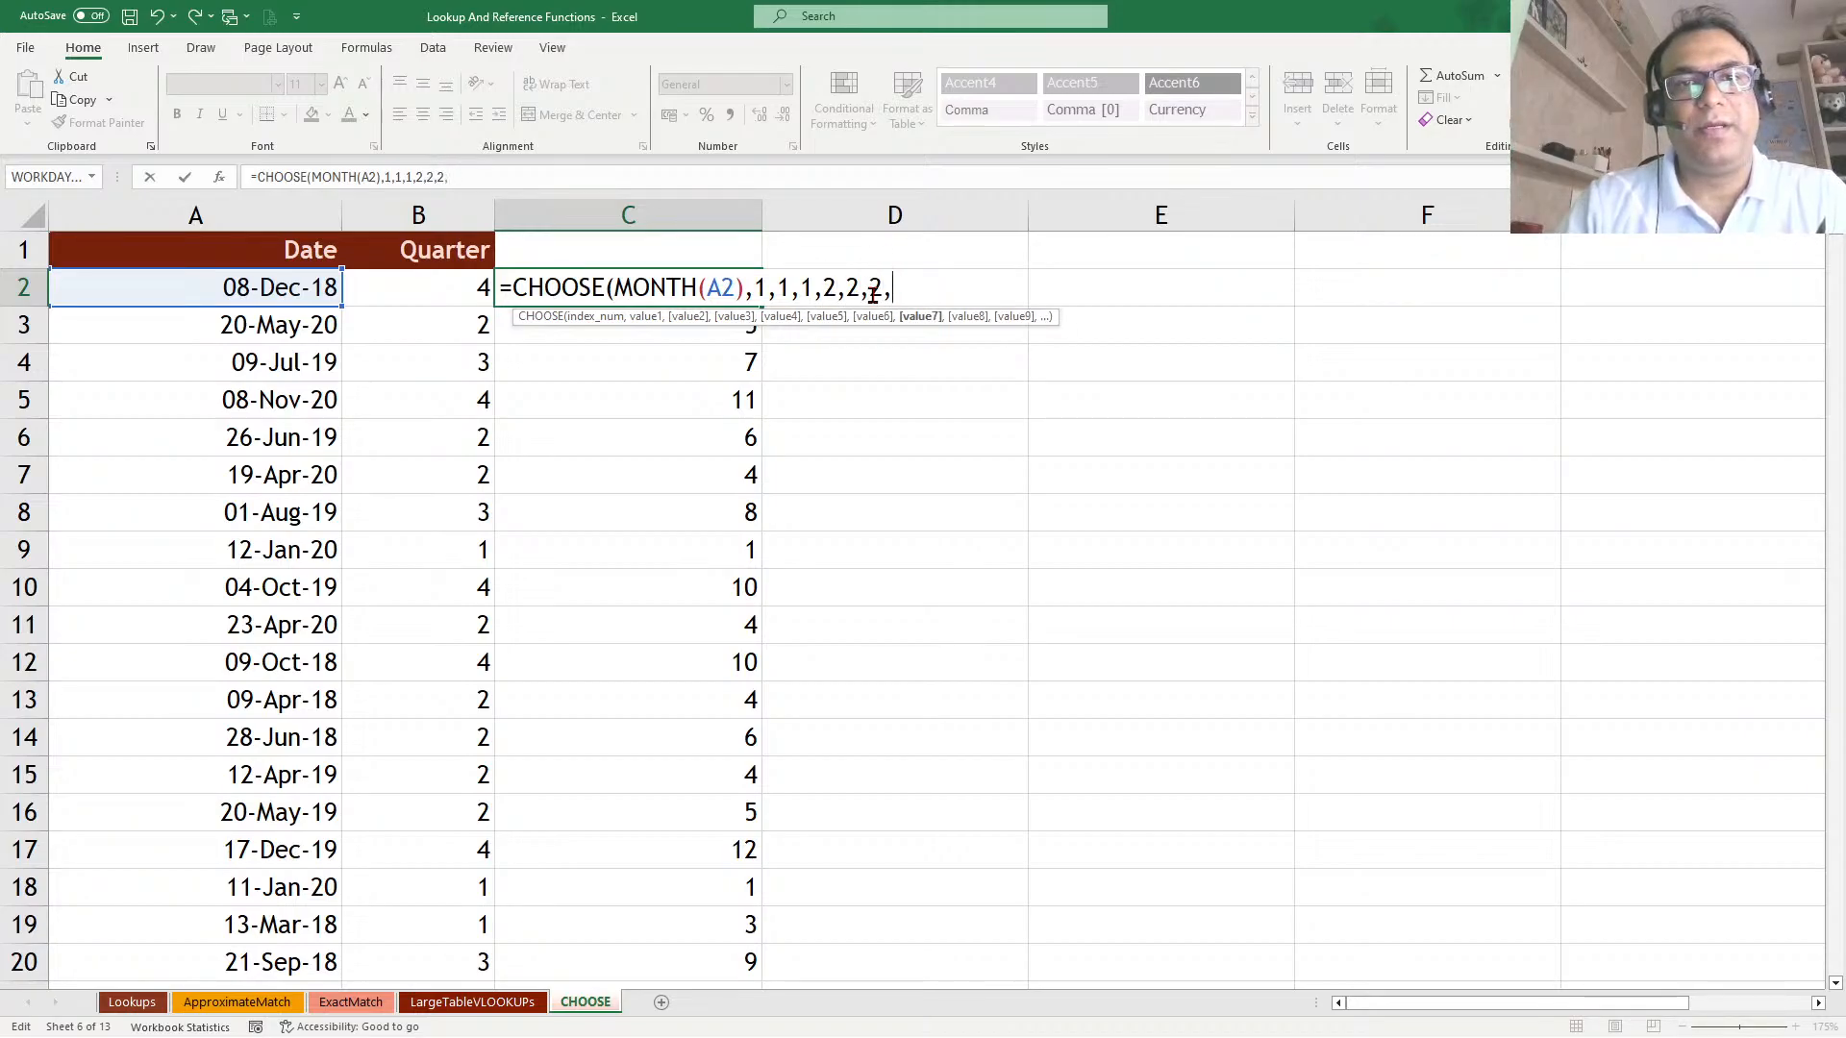
text(3,3,)
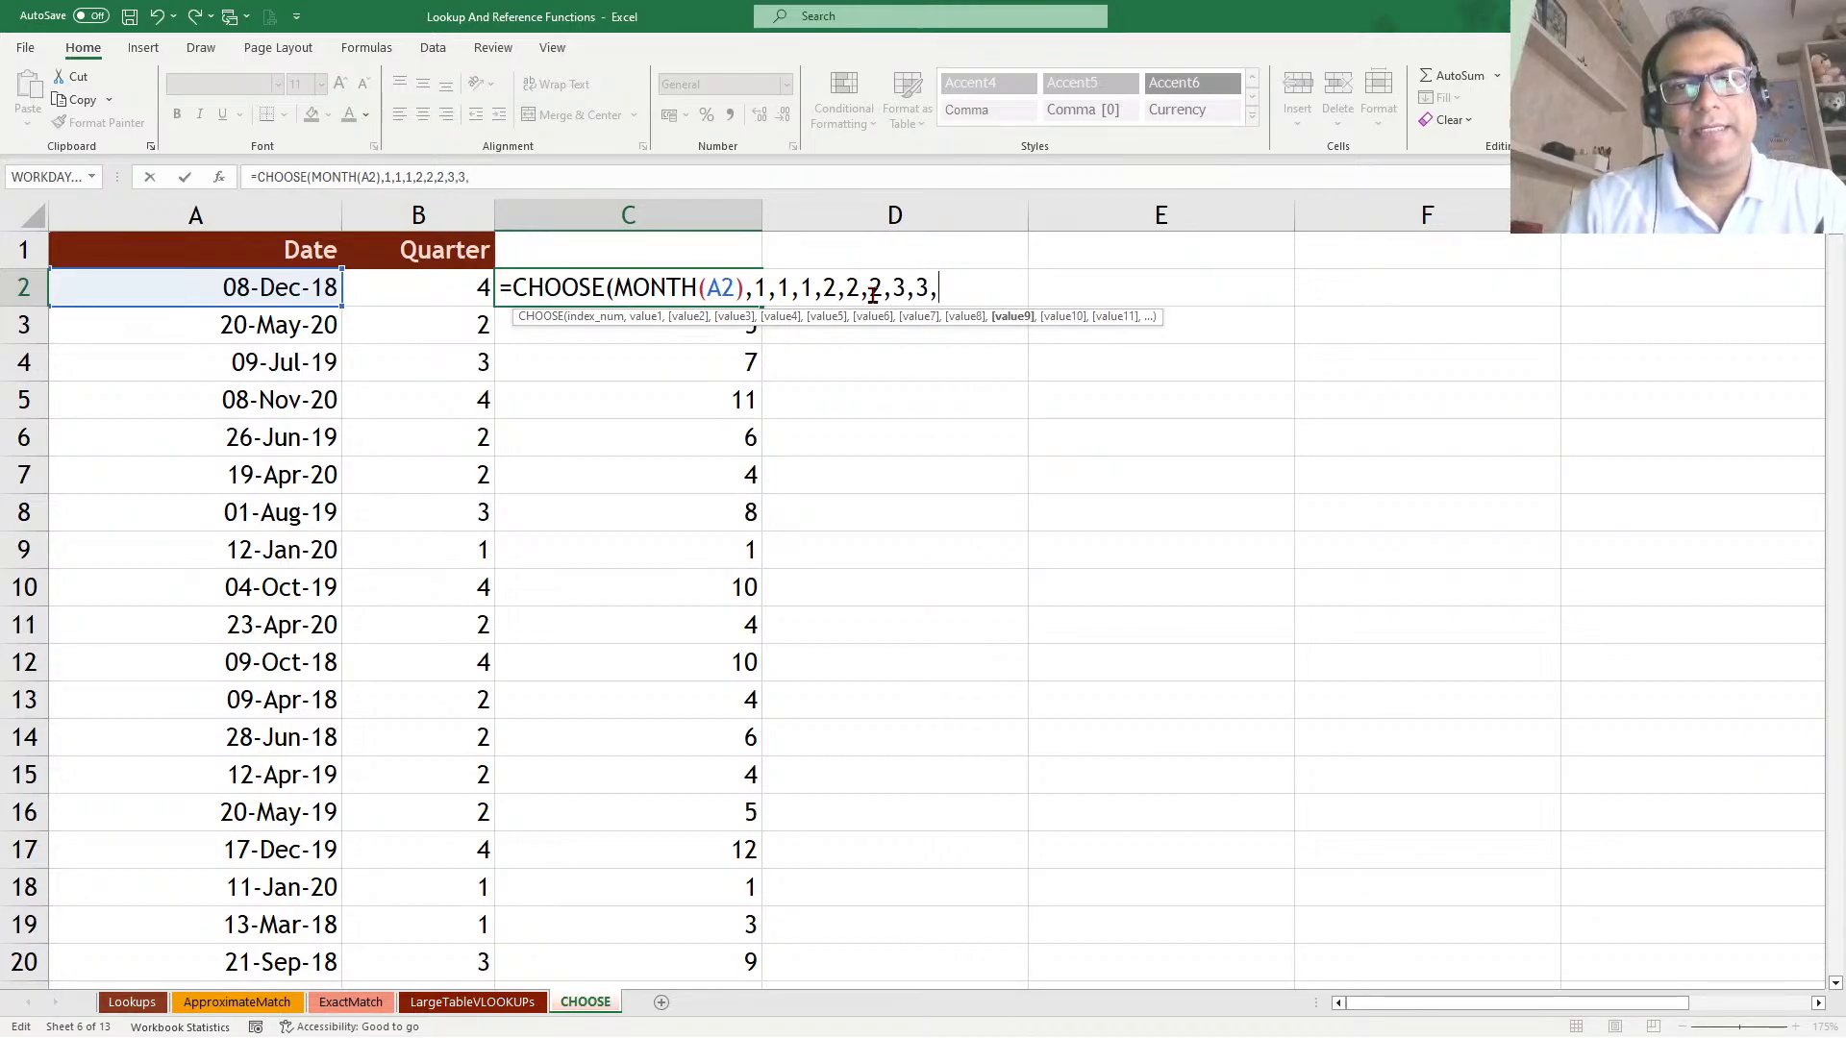
text(3,4,4,4)
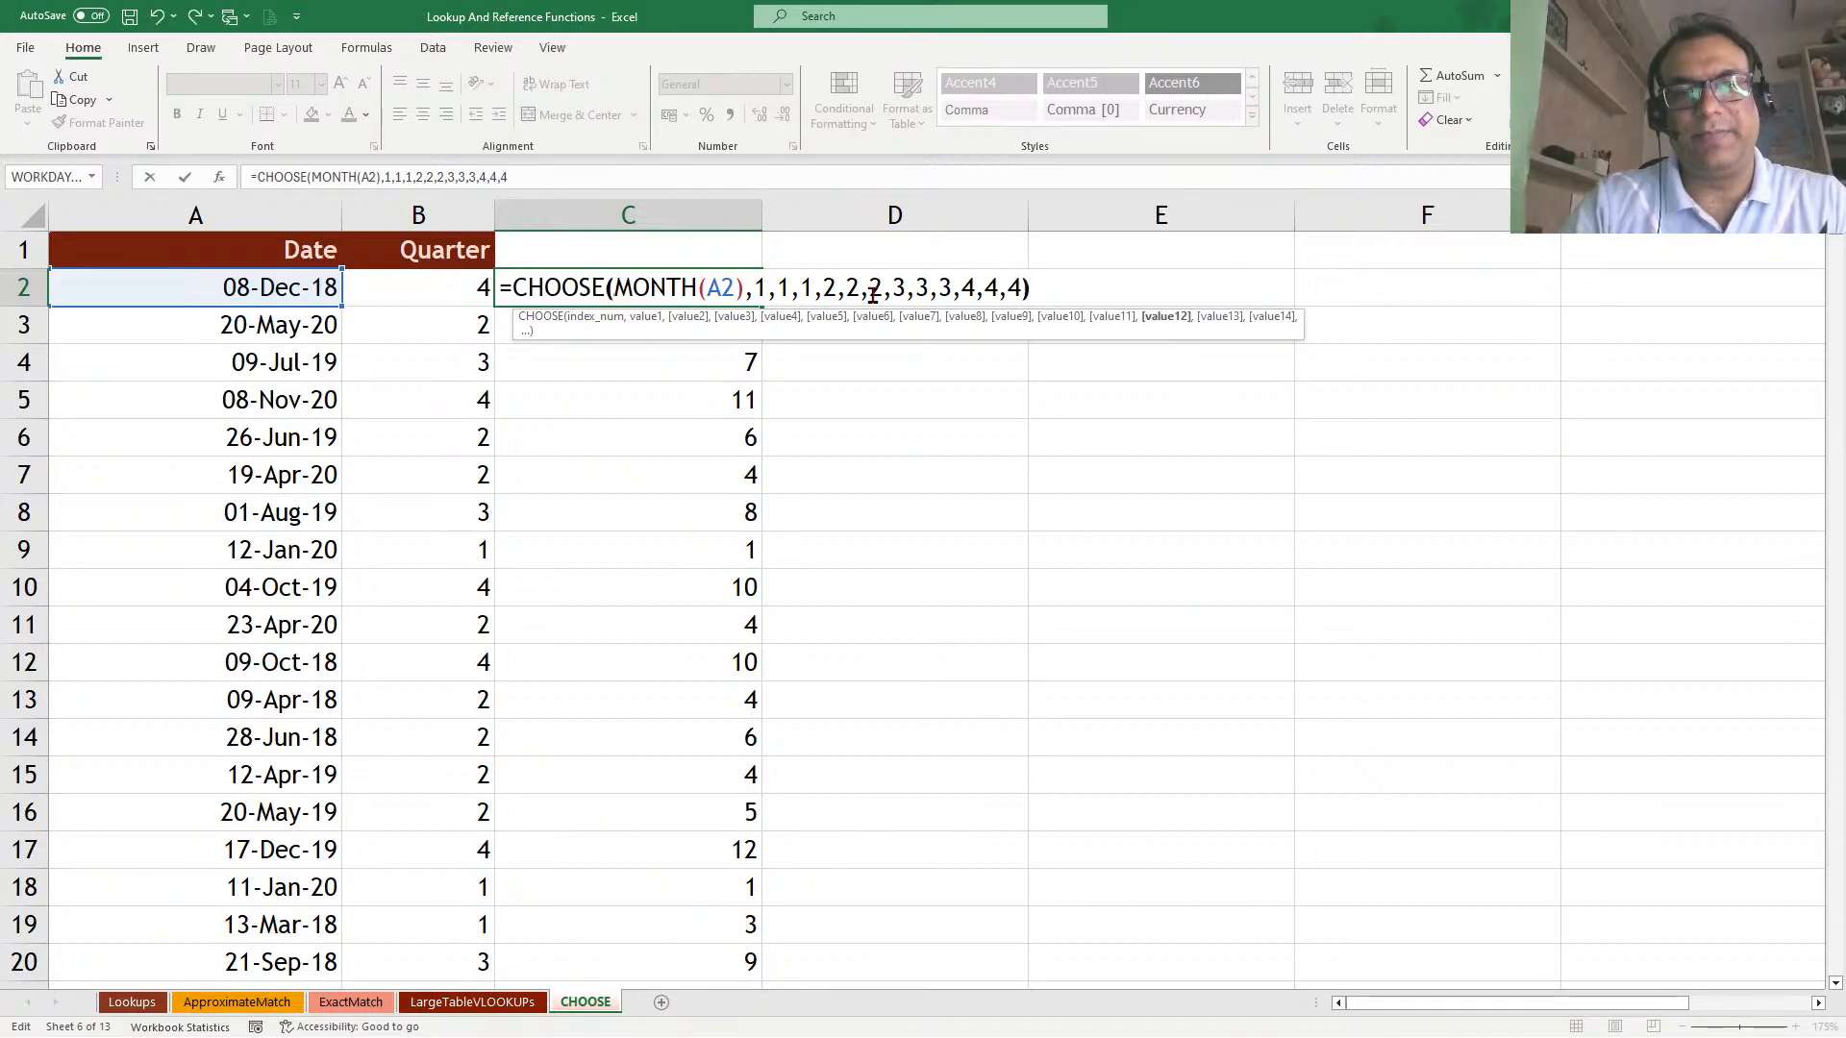
text())
key(Return)
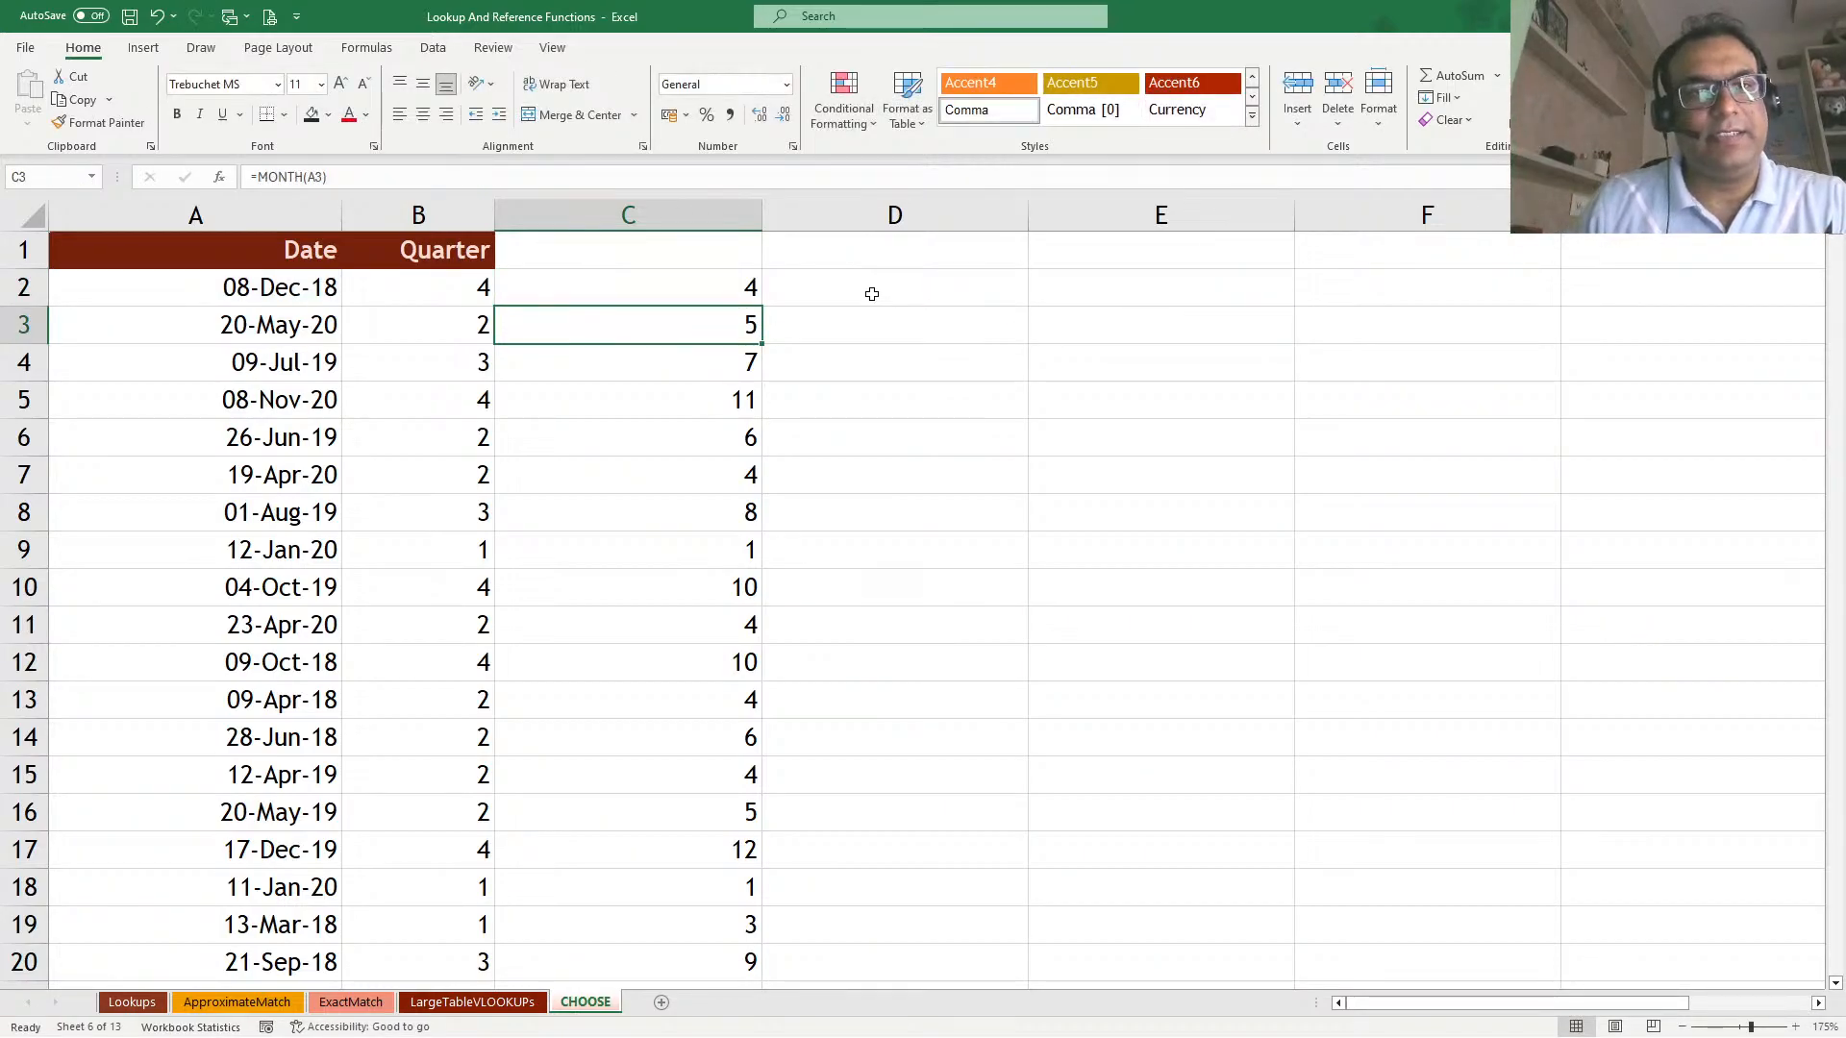
Fill the CHOOSE formula from C2 down column C and open the formula in C2 for review
click(728, 289)
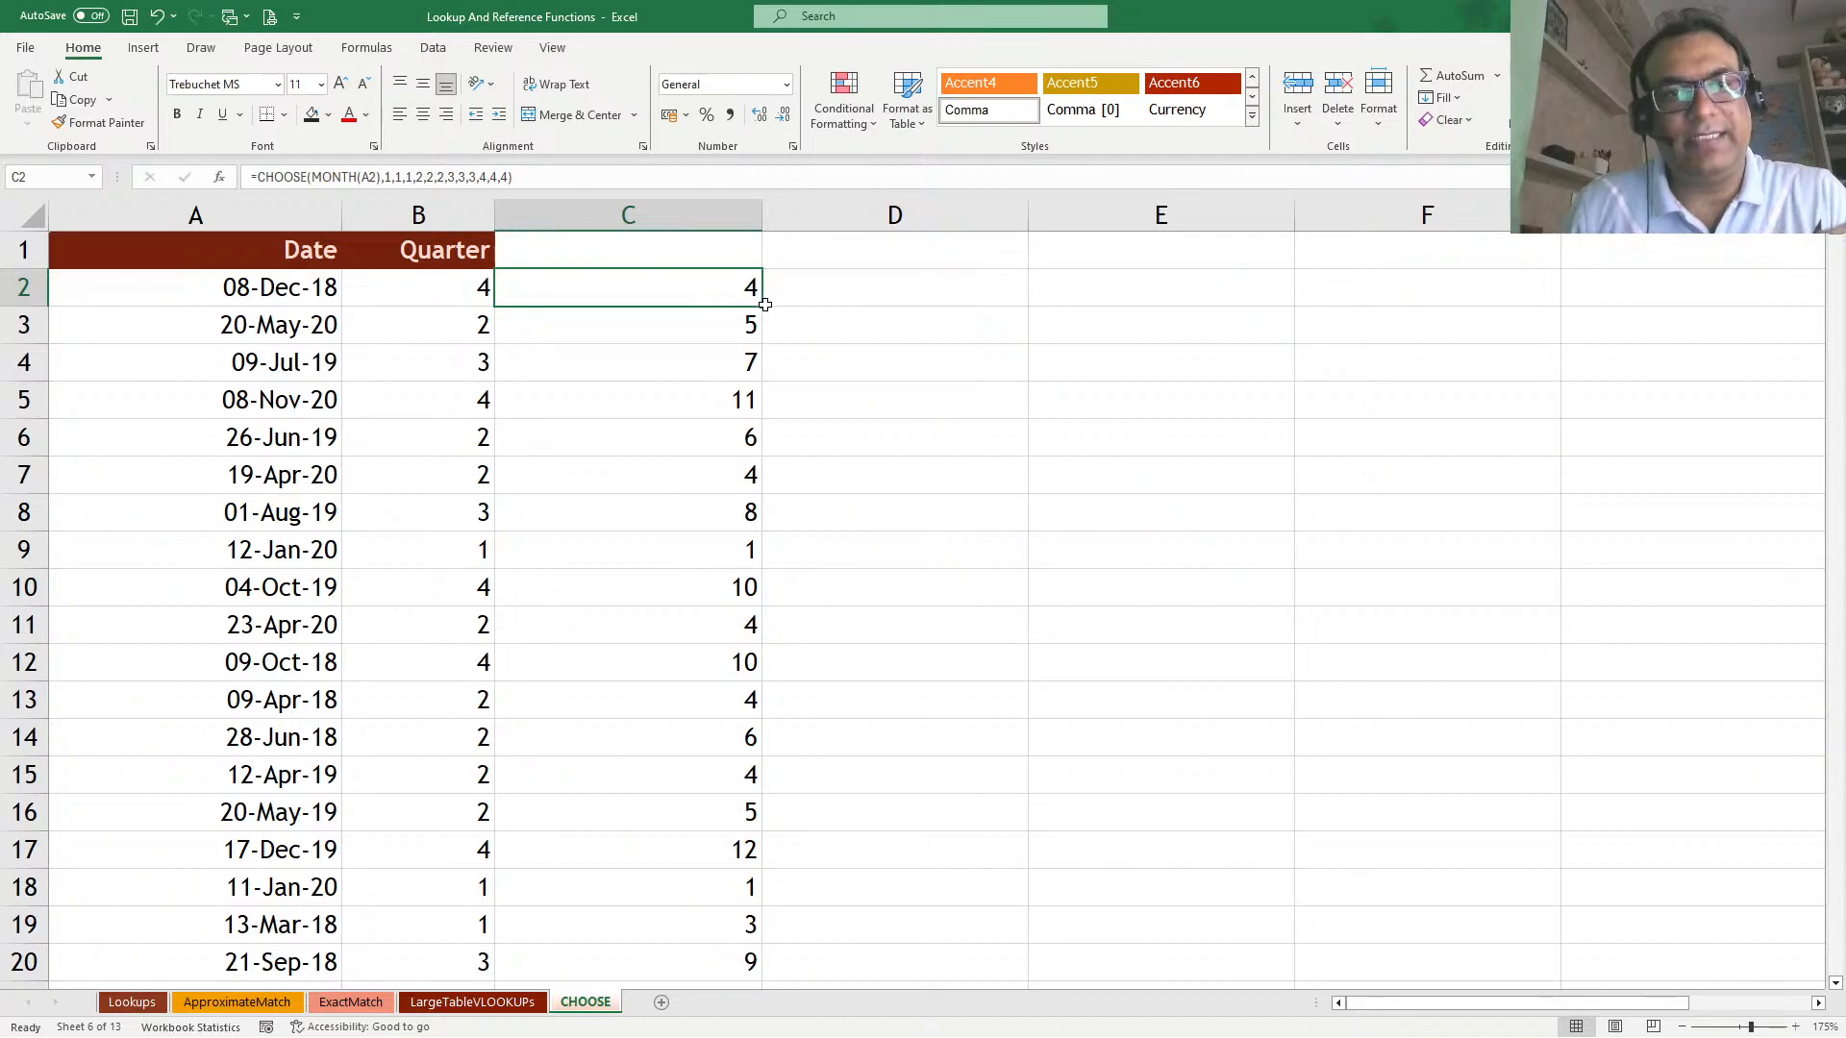
double_click(763, 306)
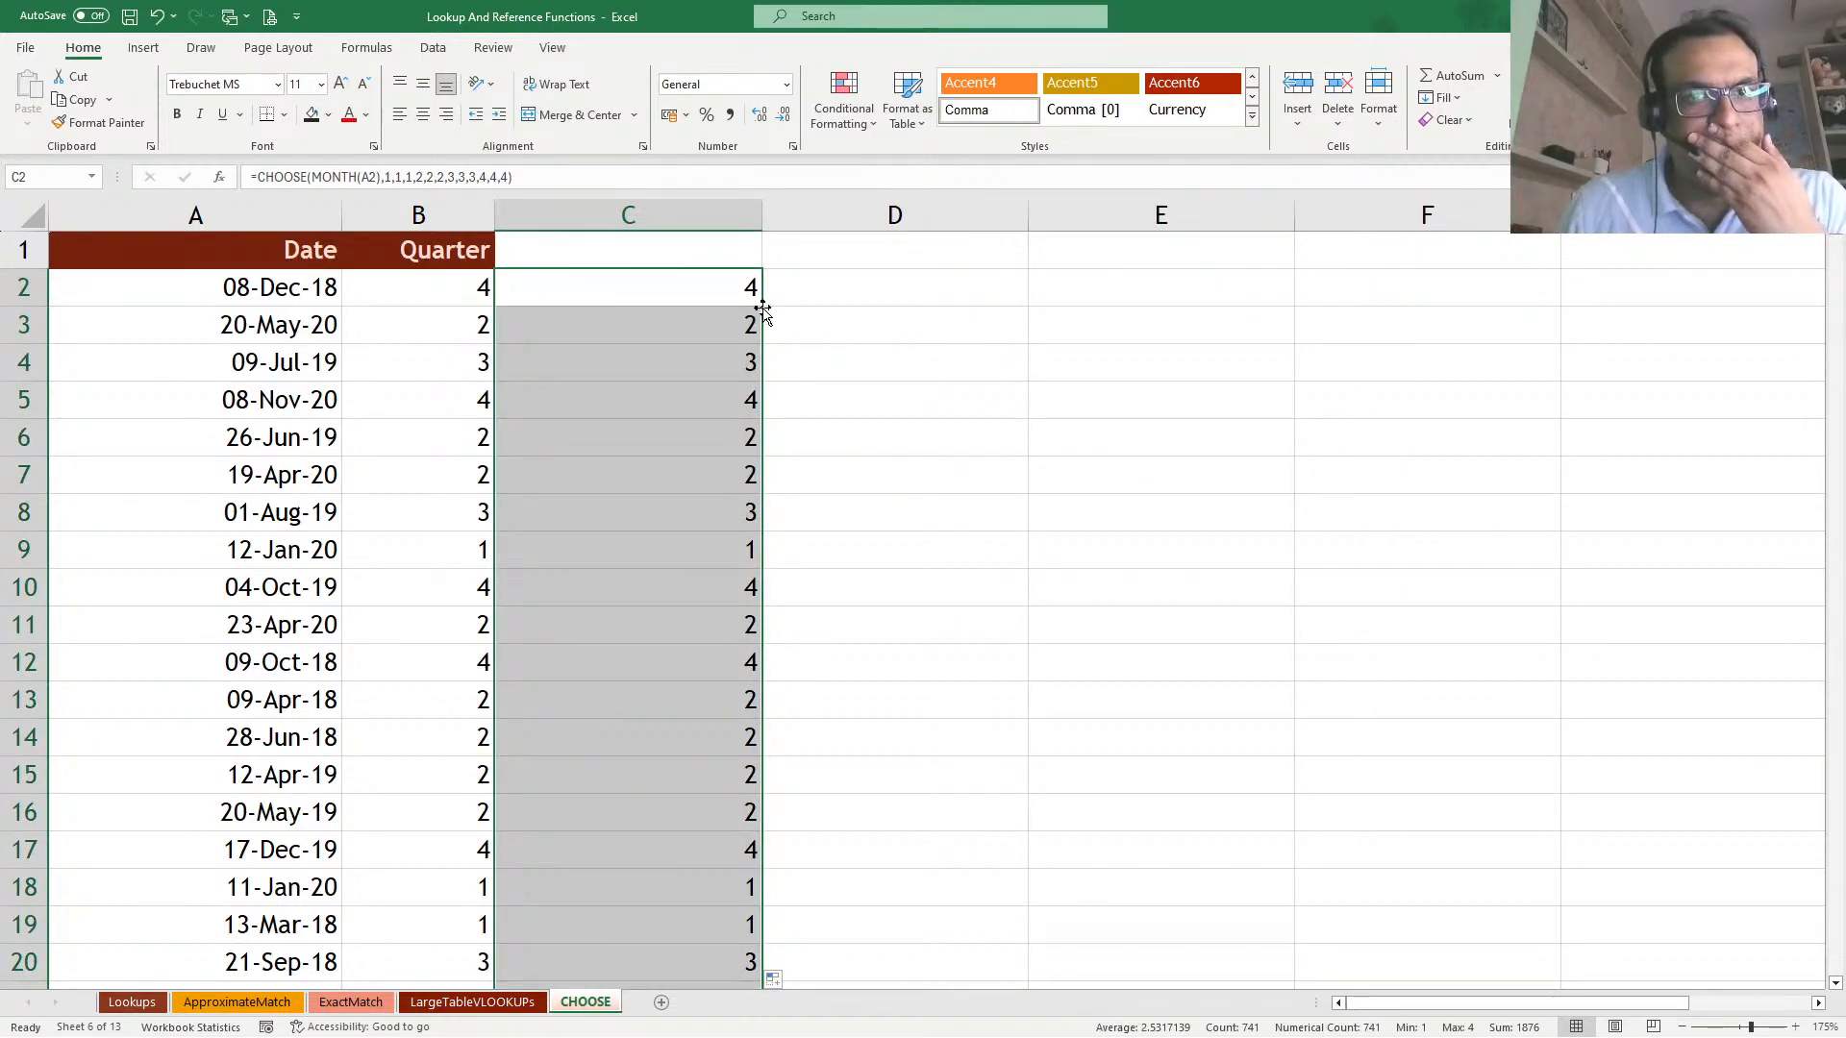
click(691, 288)
double_click(691, 288)
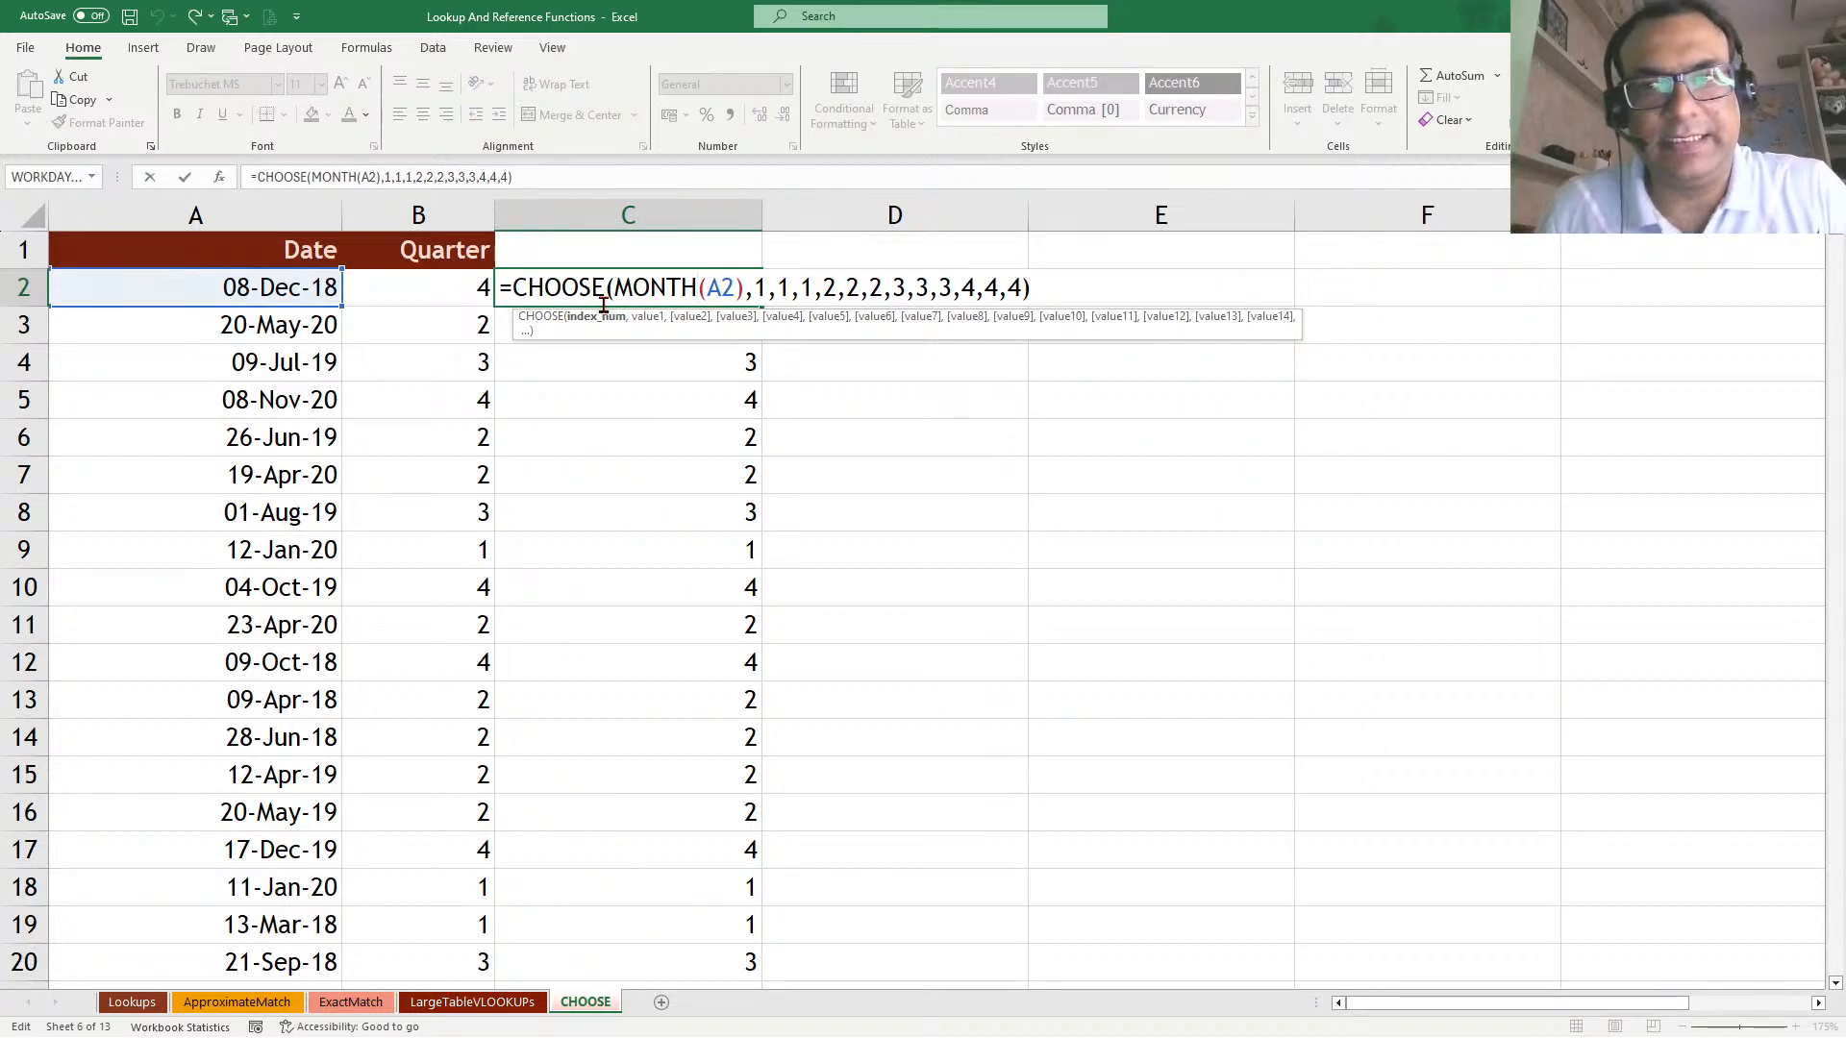
Reorder the quarter values of the CHOOSE formula in C2 to 4,4,4,1,1,1,2,2,2,3,3,3
key(Escape)
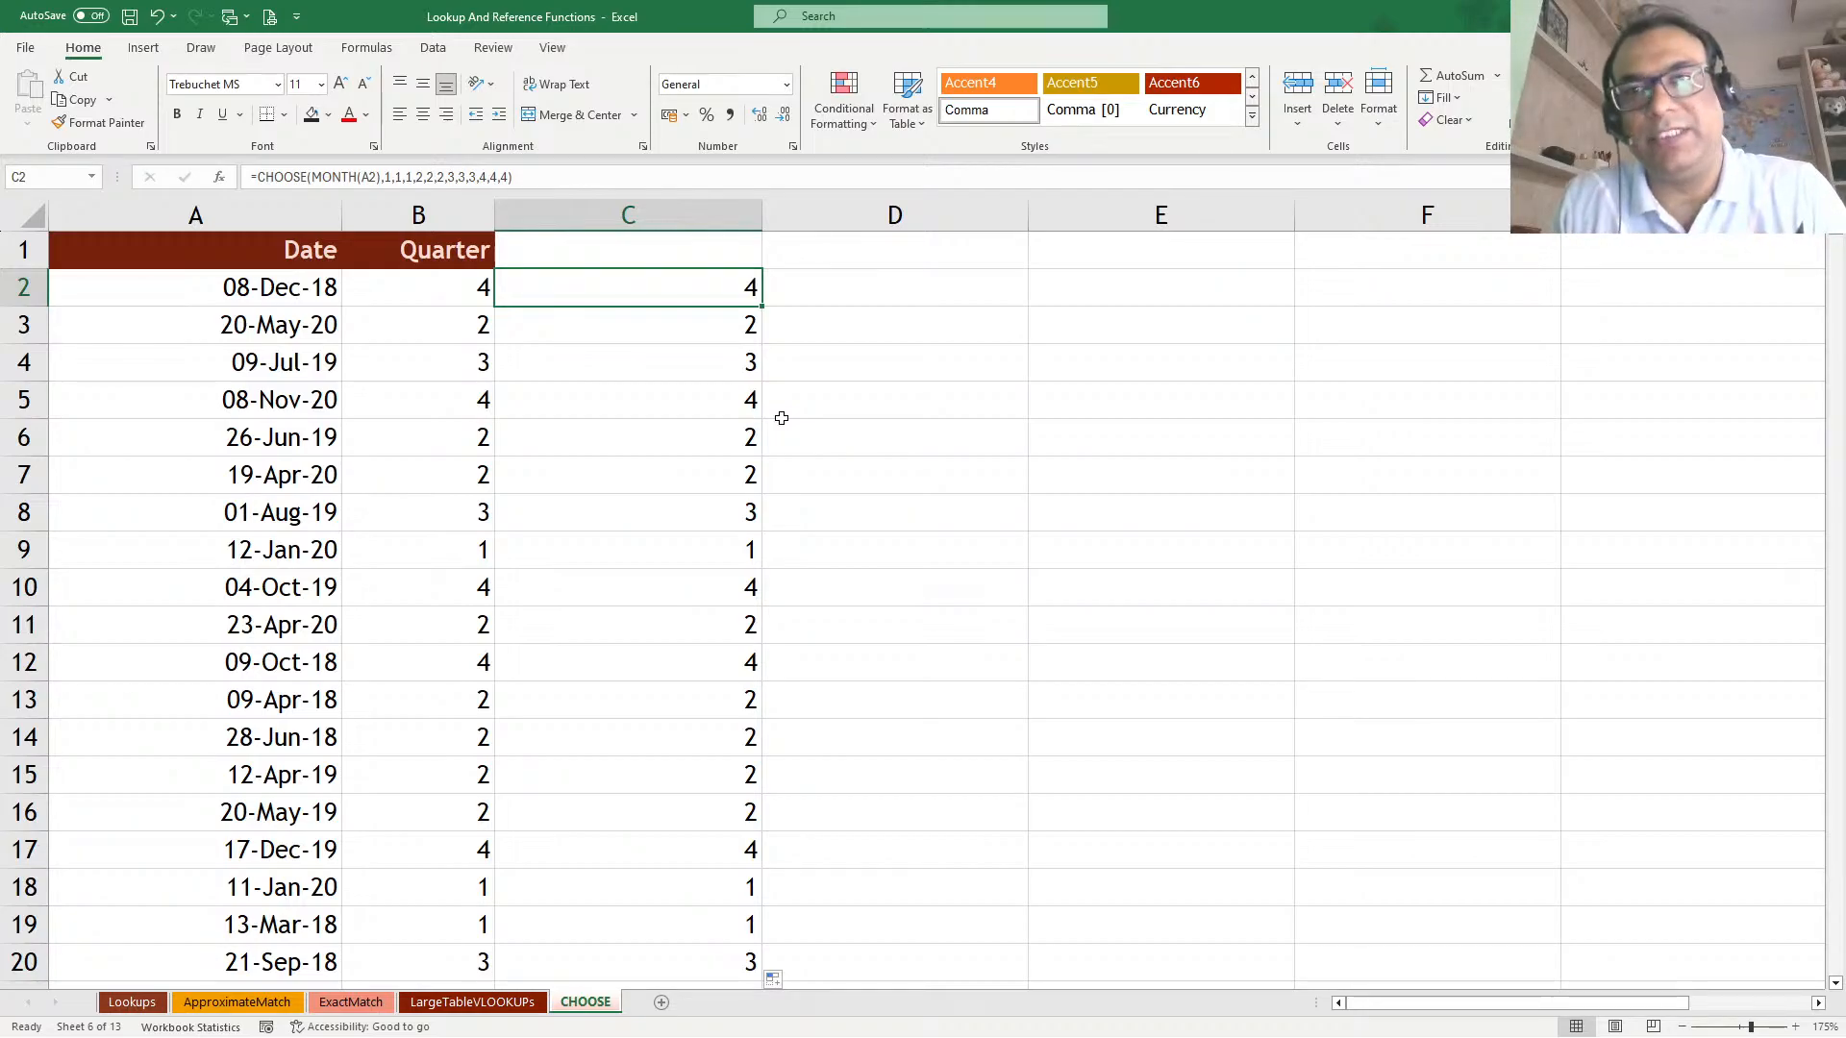
double_click(677, 288)
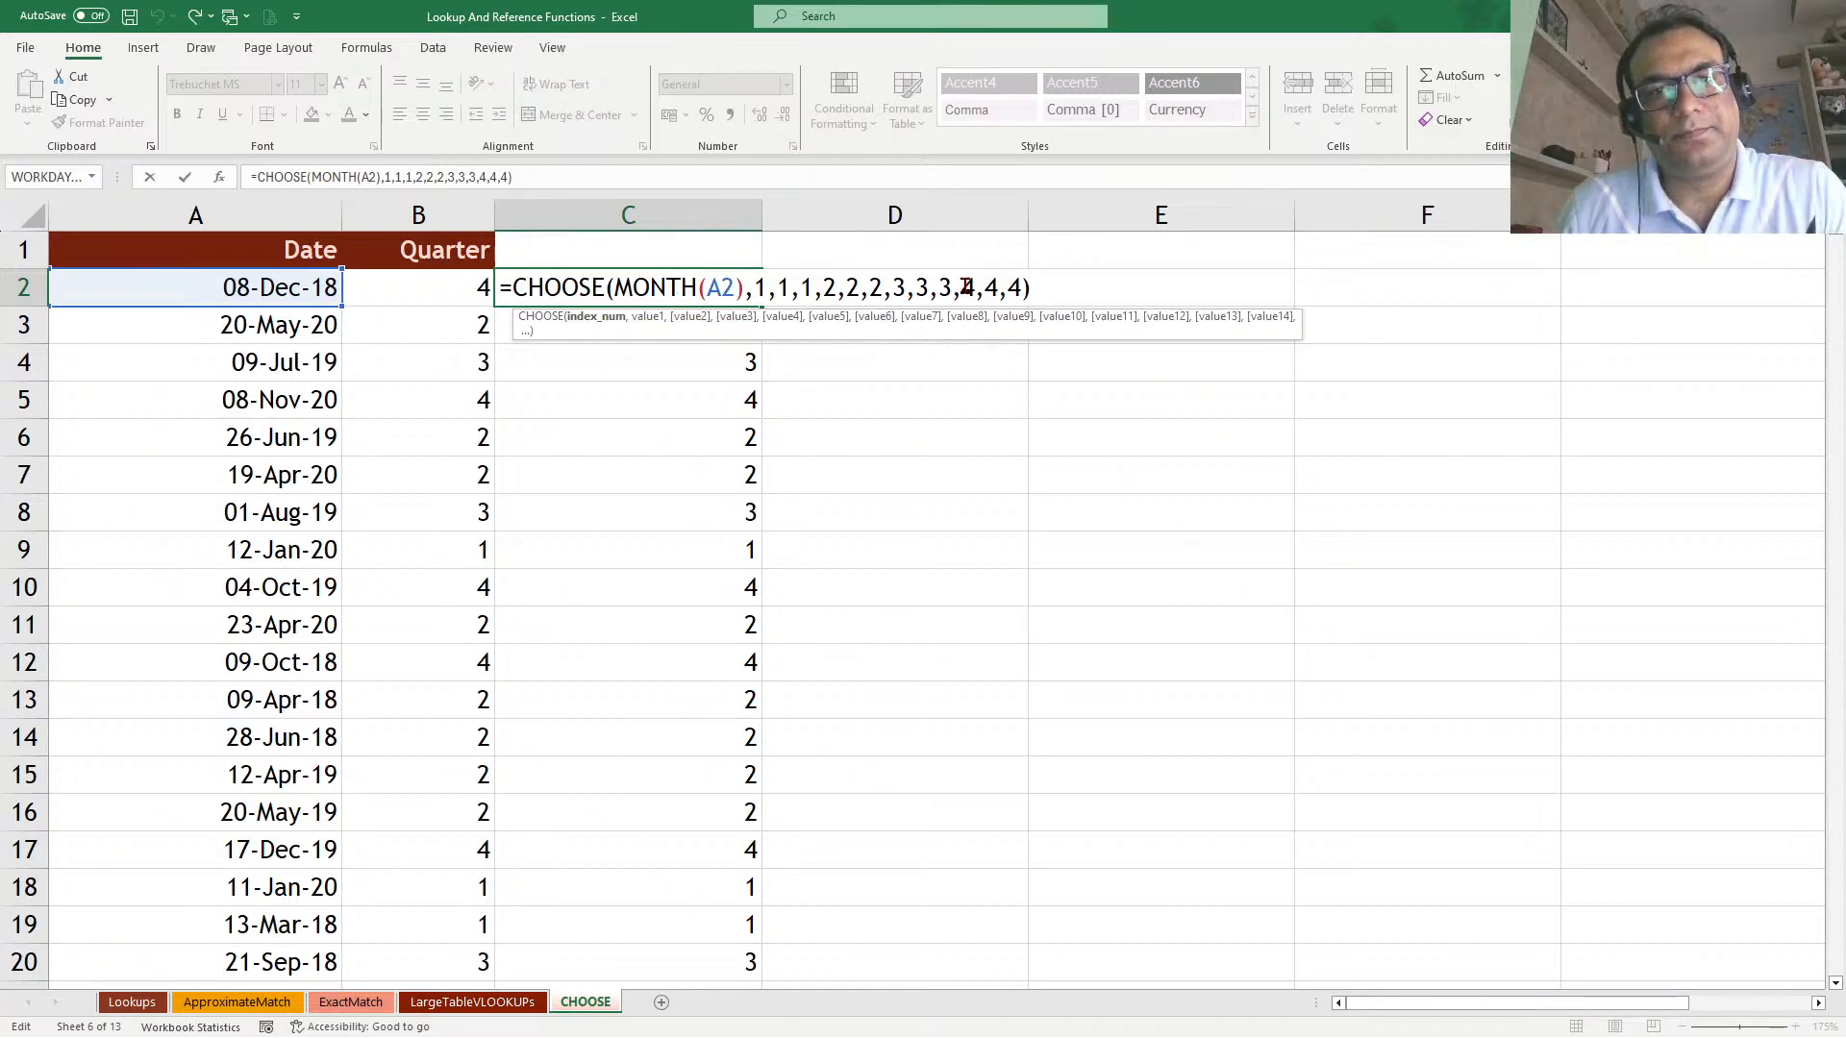
drag(961, 287, 1016, 288)
click(757, 287)
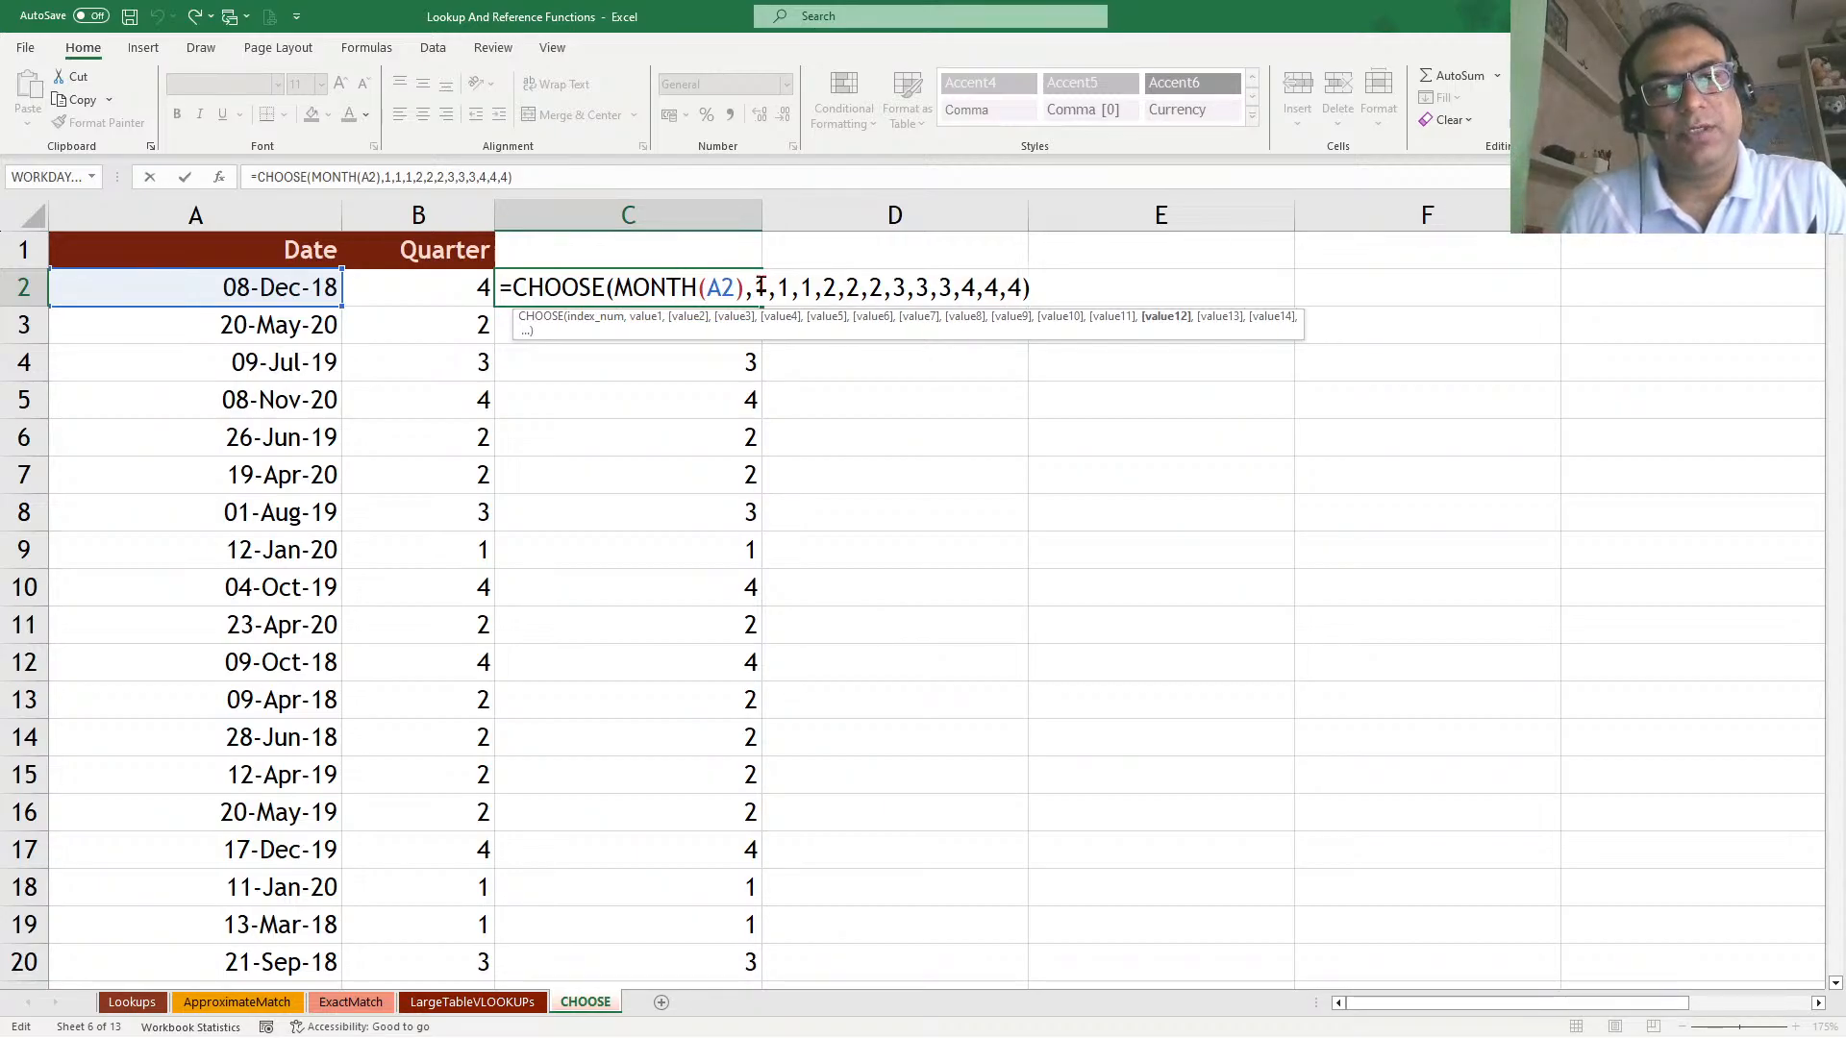
text(4,4,4,)
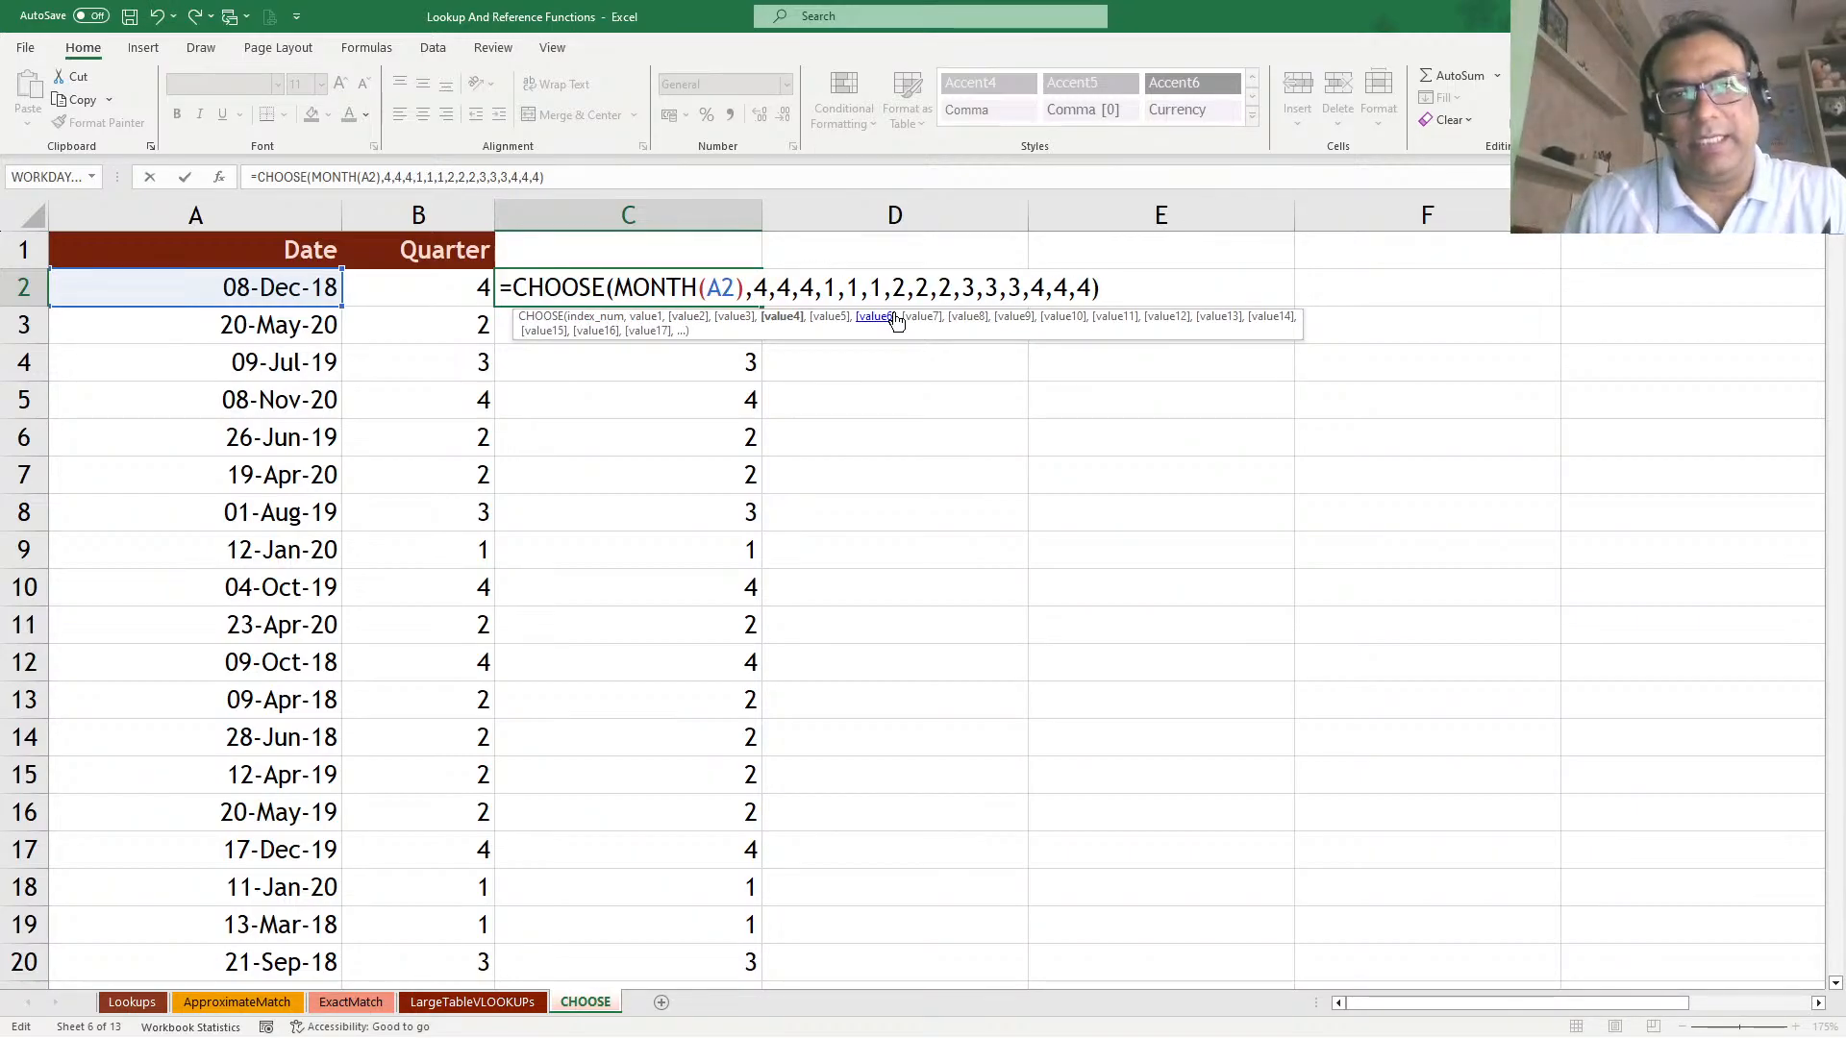
drag(1026, 287, 1084, 287)
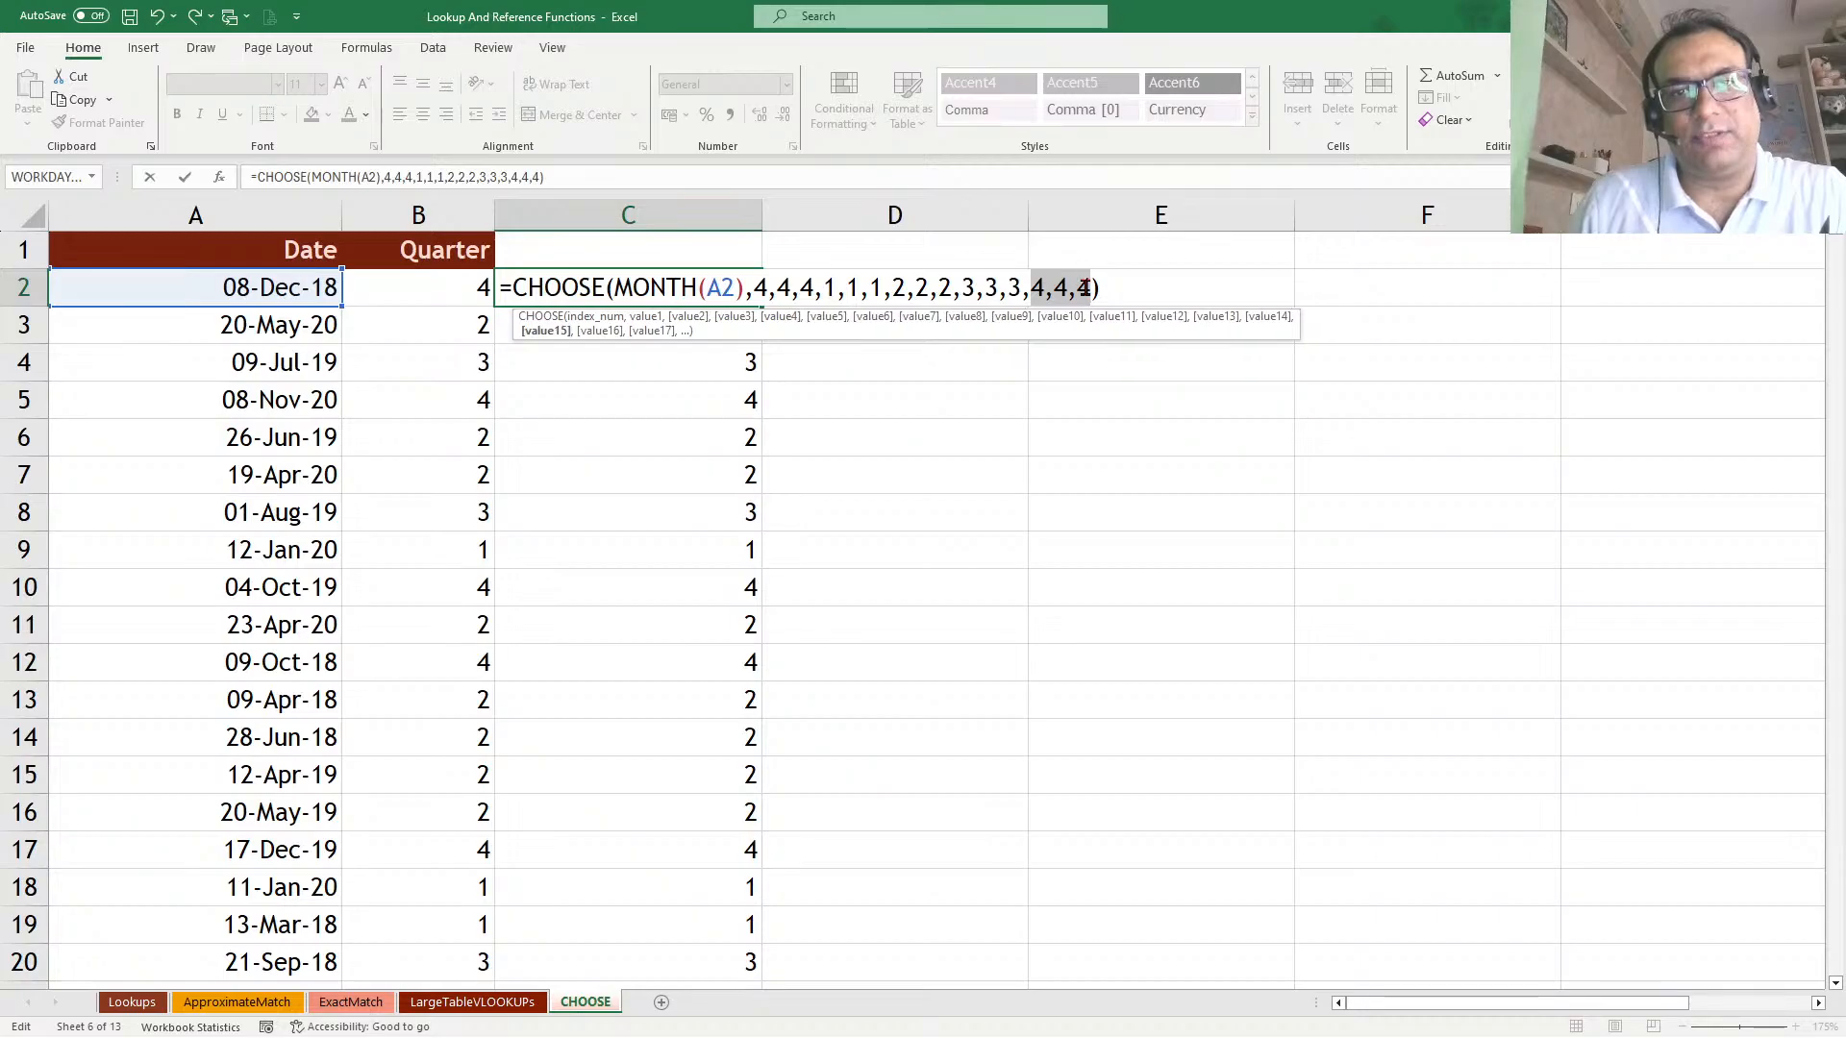
key(BackSpace)
key(BackSpace)
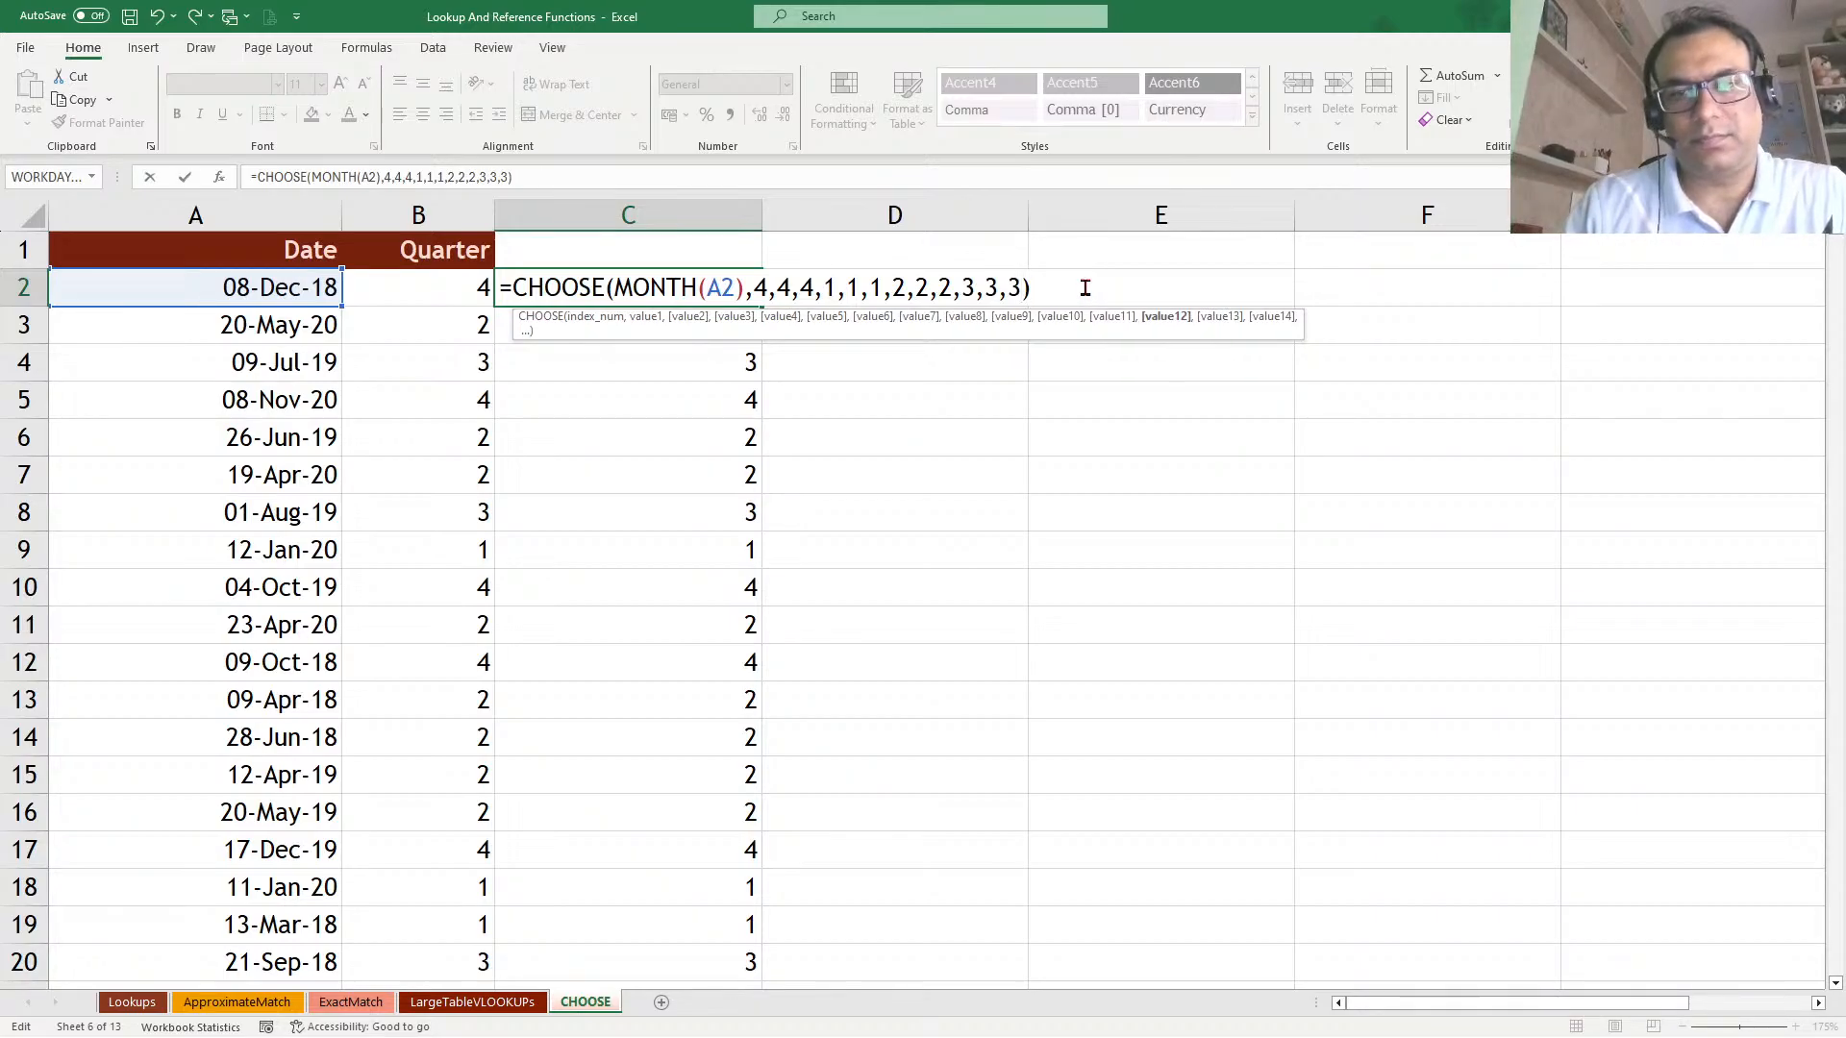
key(Return)
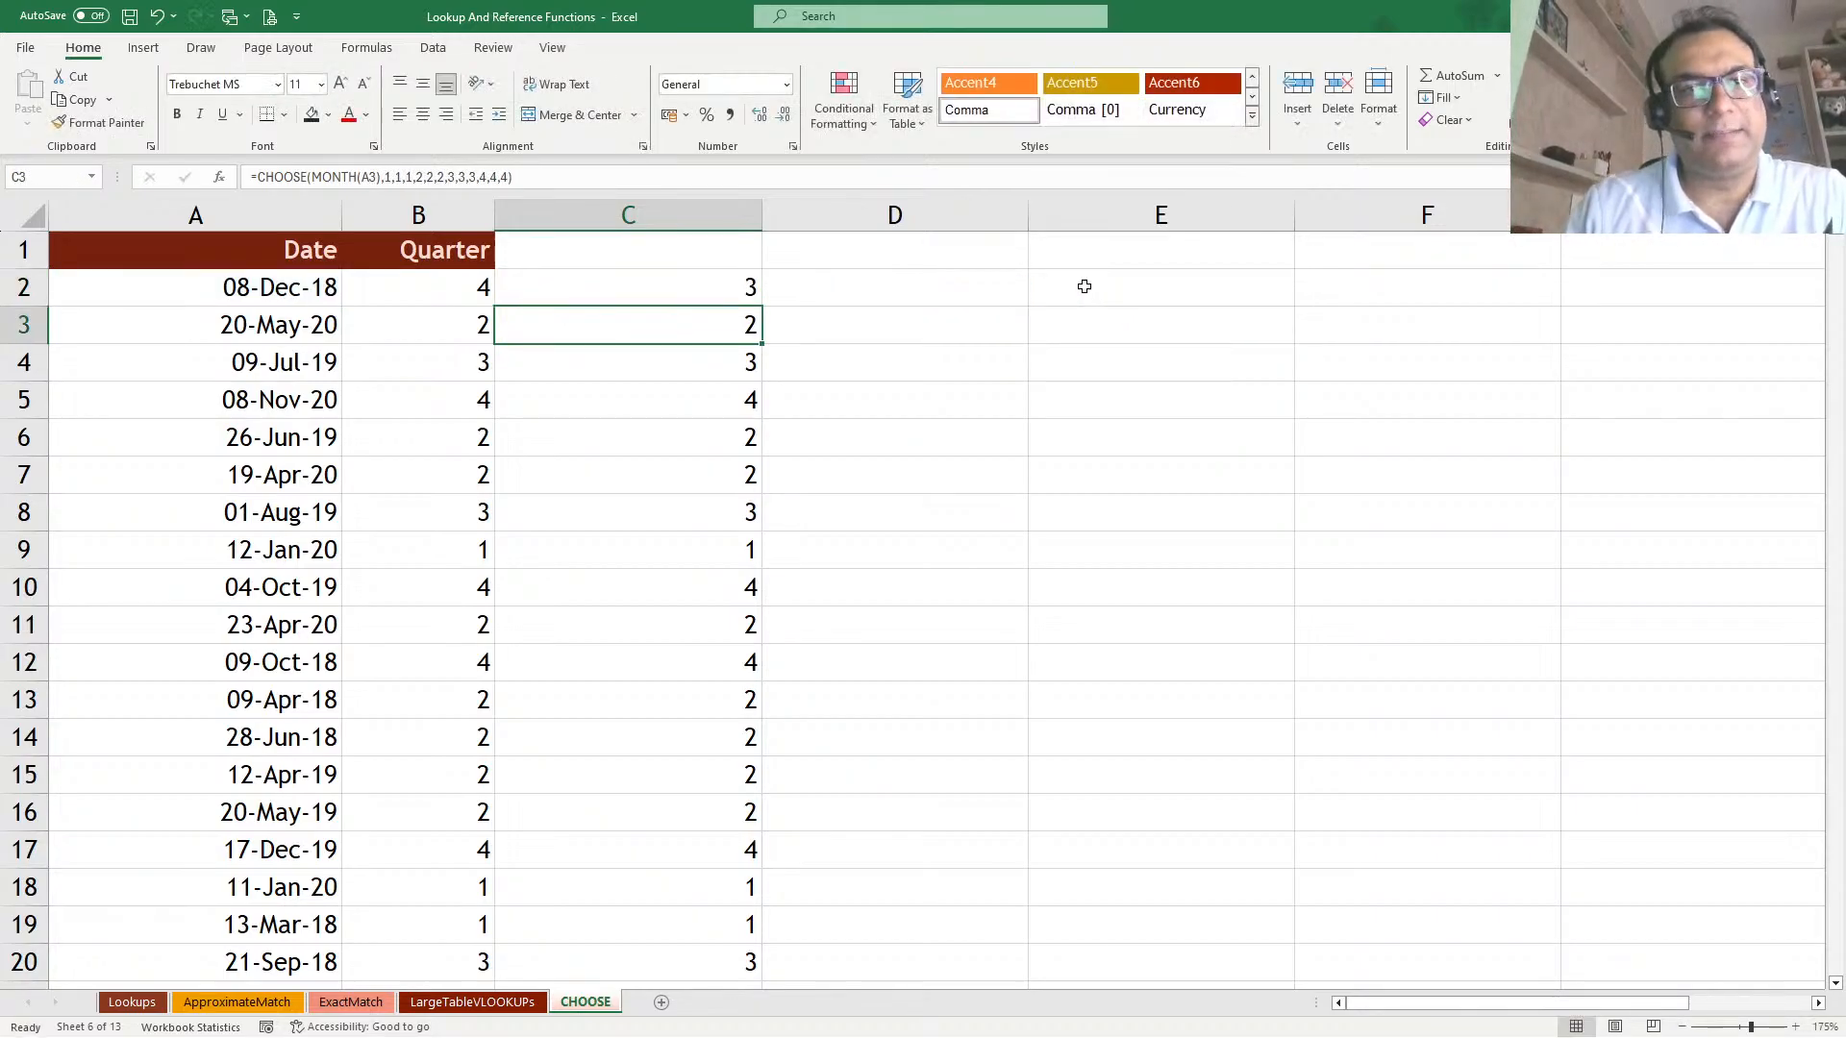
Fill the reordered CHOOSE formula from C2 down column C and review the formulas in C2 and B2
click(646, 290)
double_click(769, 305)
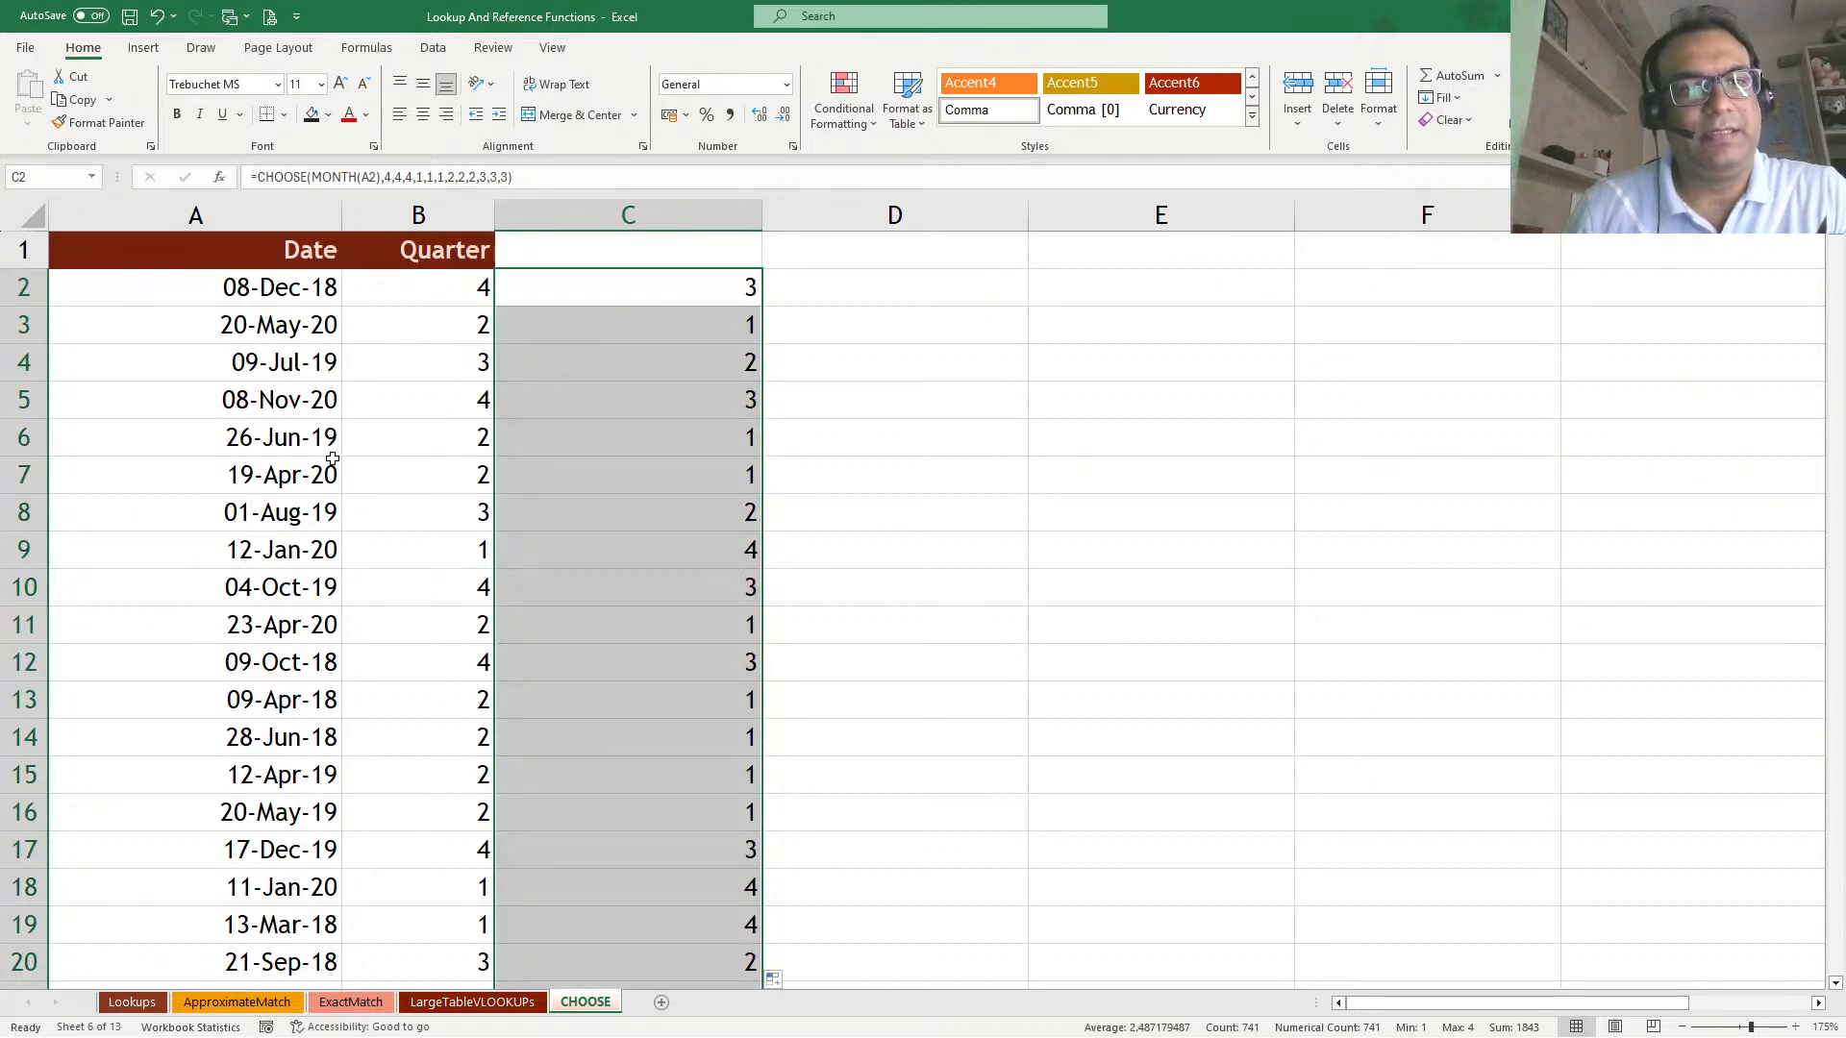
click(701, 413)
double_click(680, 290)
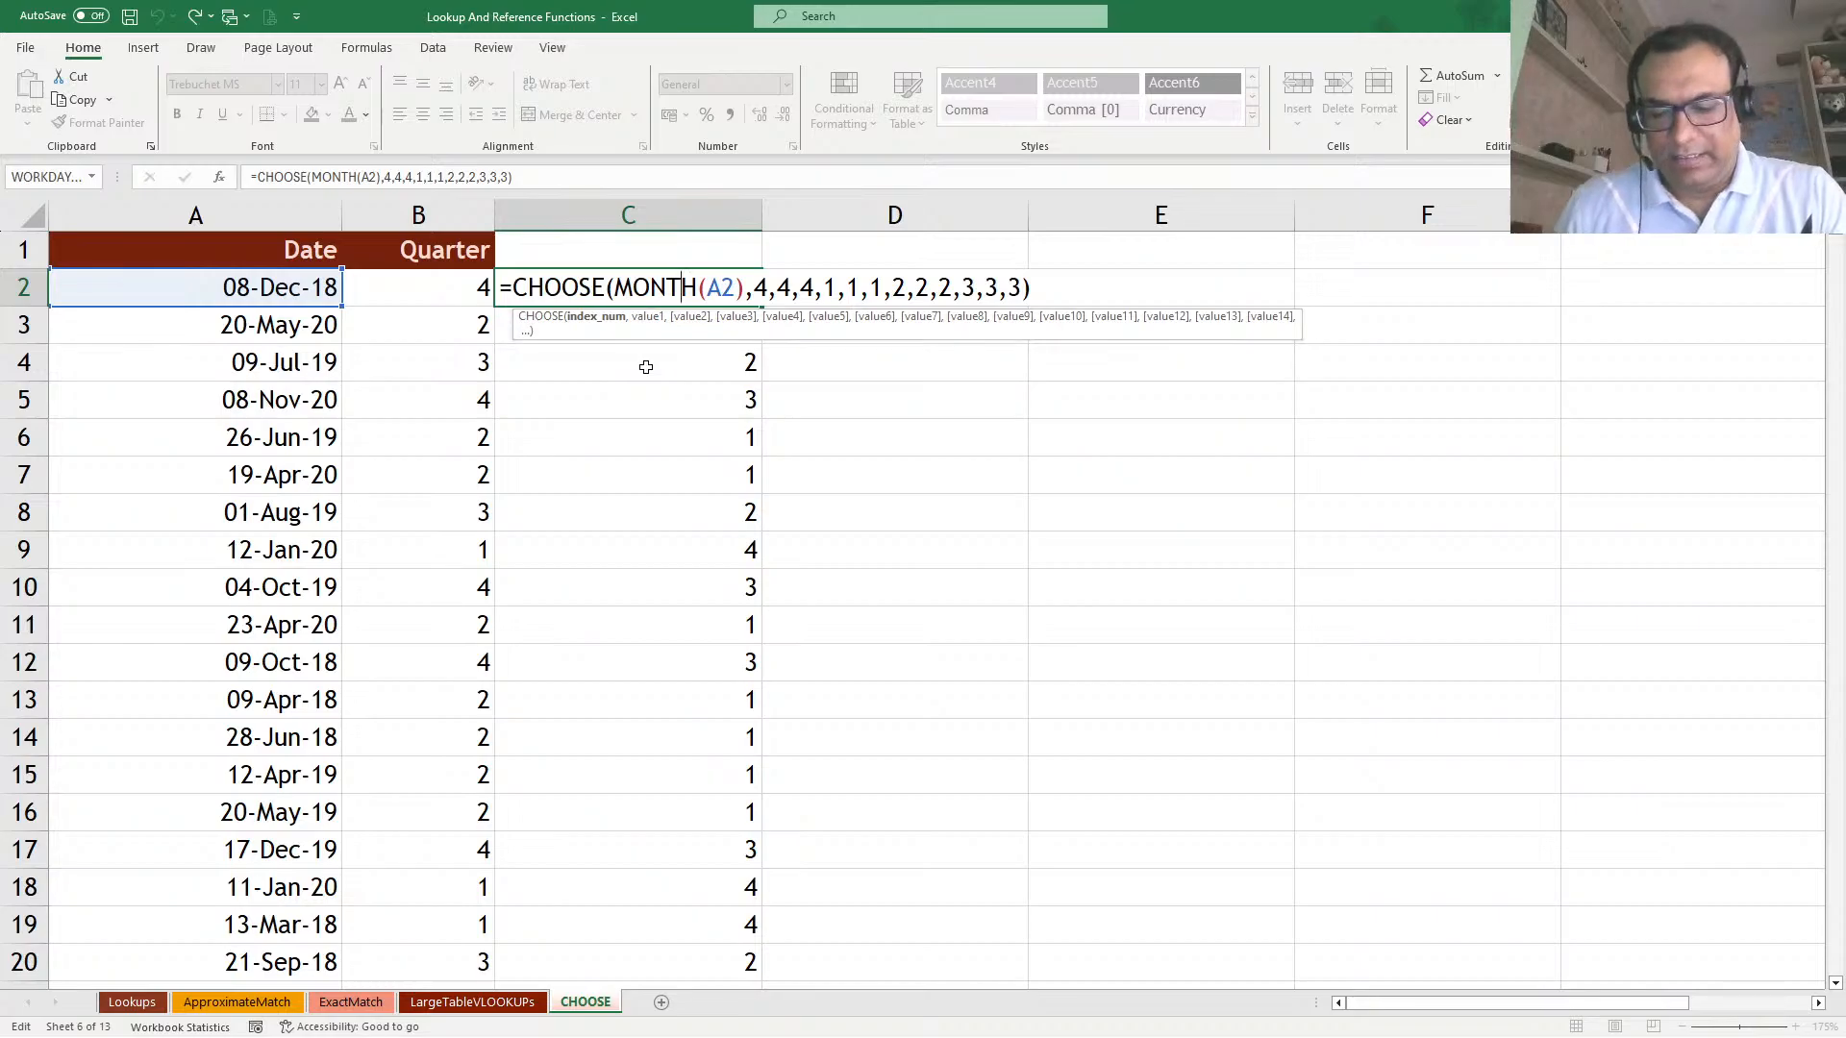
key(Escape)
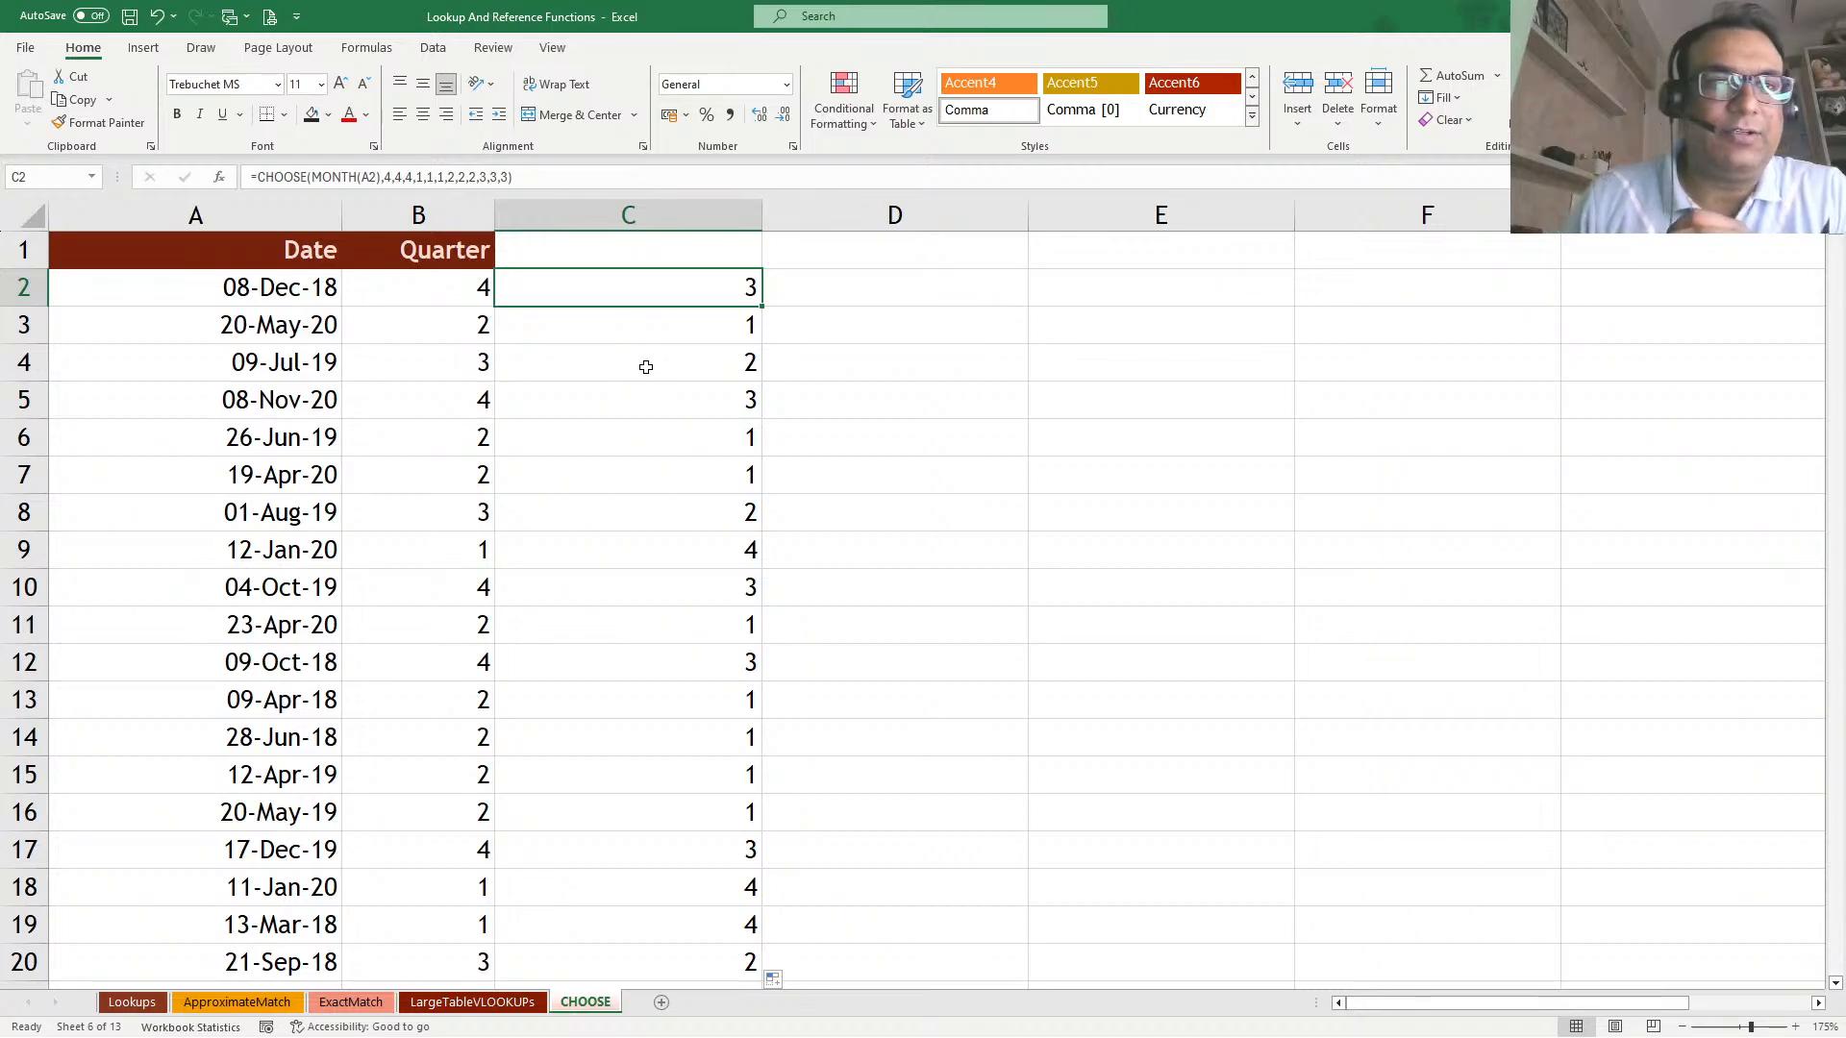
double_click(619, 287)
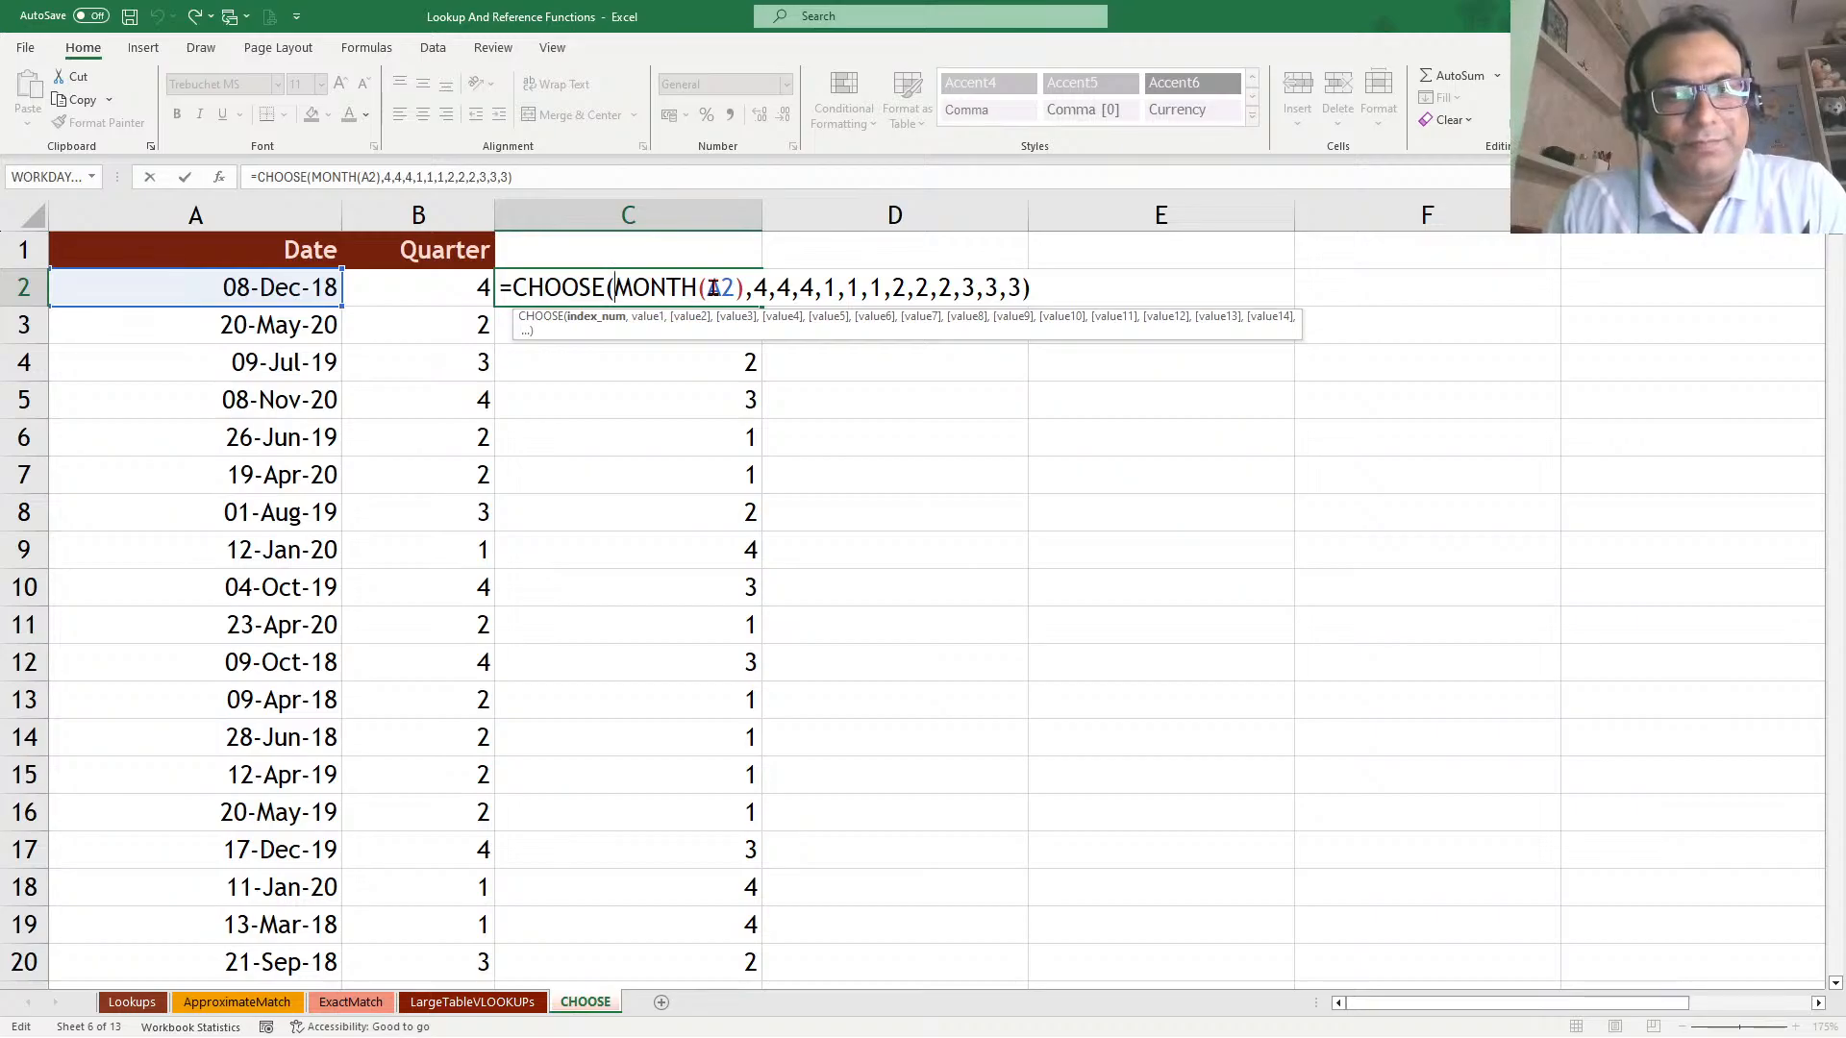
key(ctrl+Return)
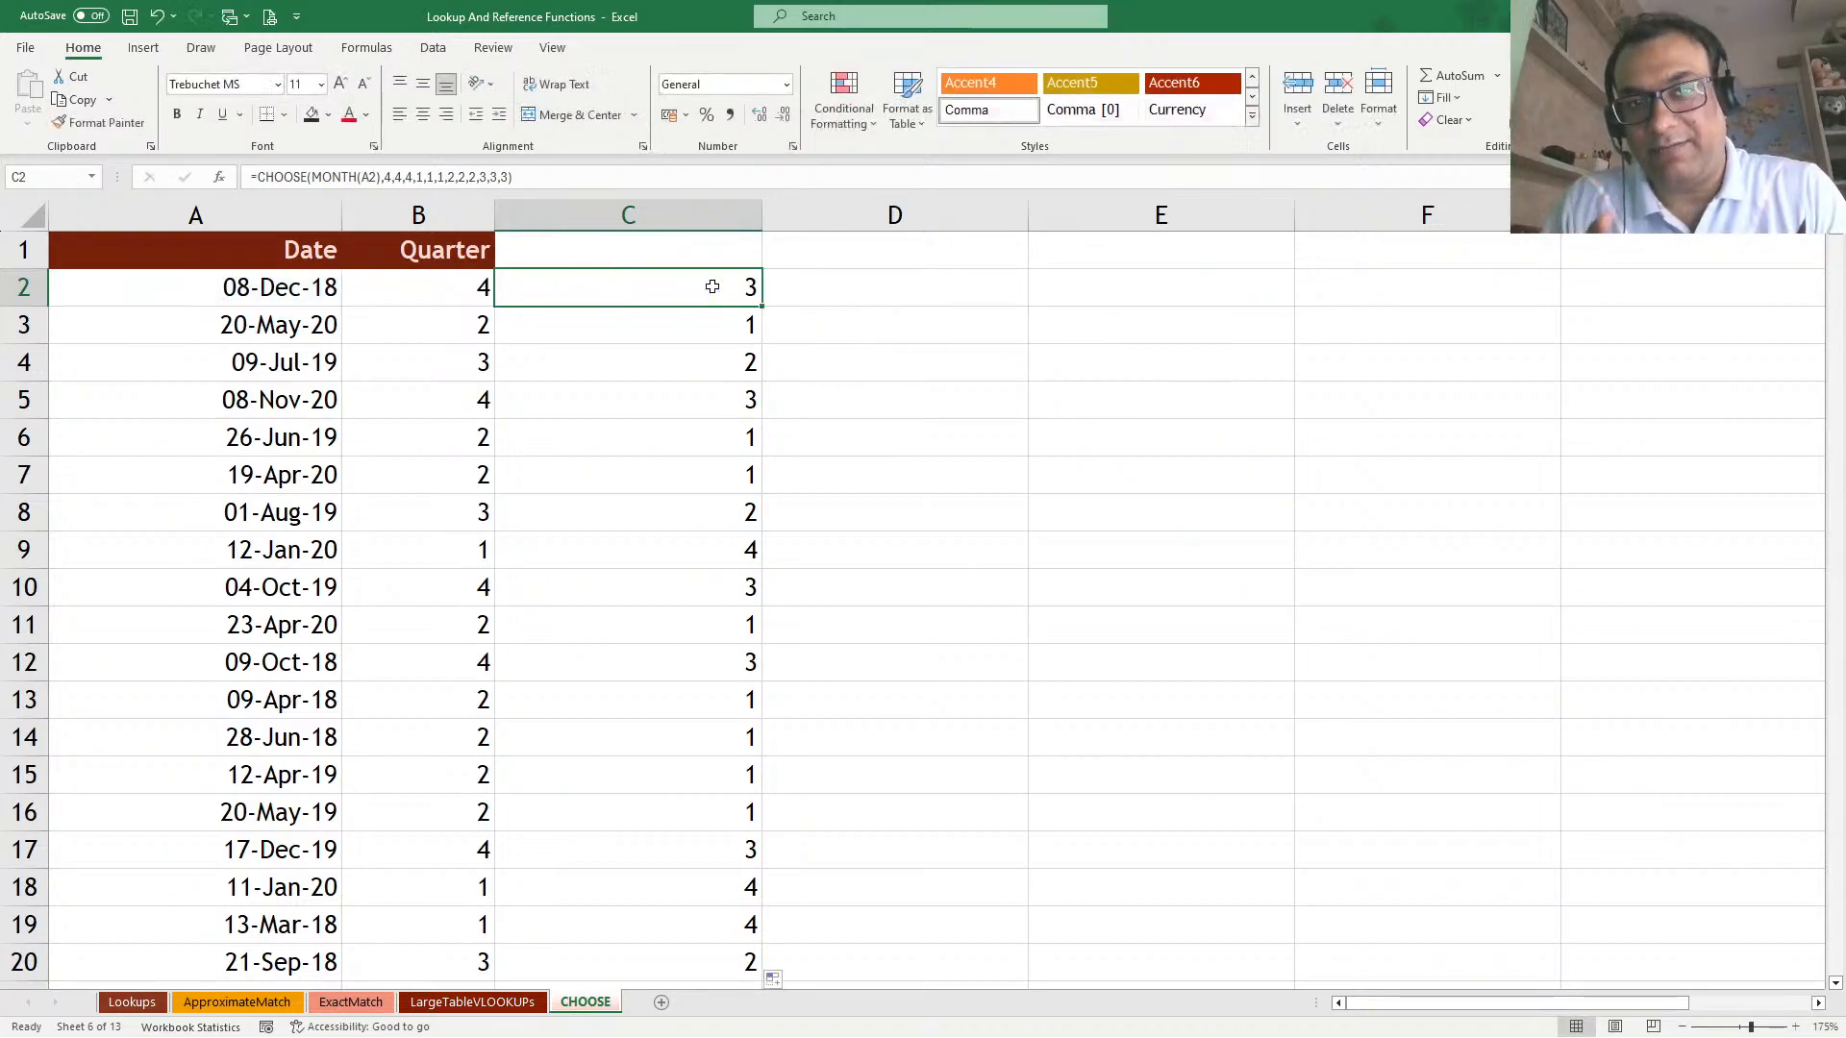
key(Left)
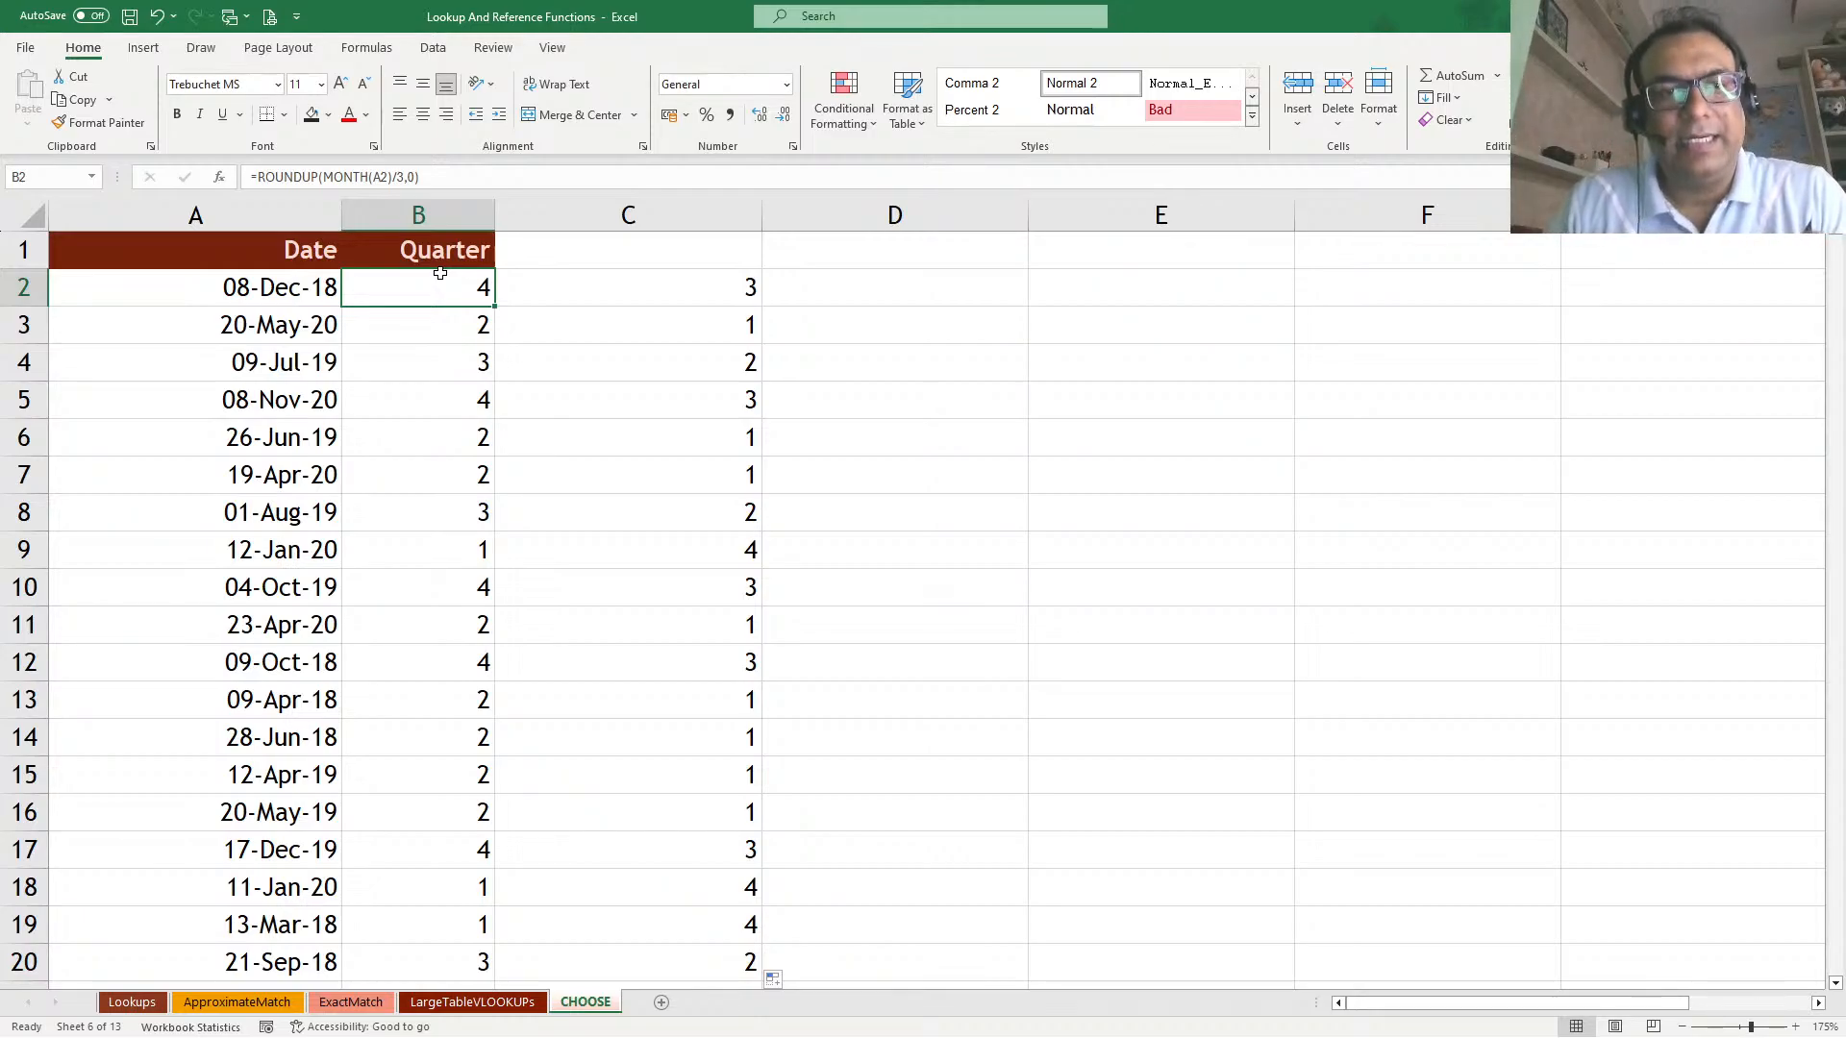
key(Right)
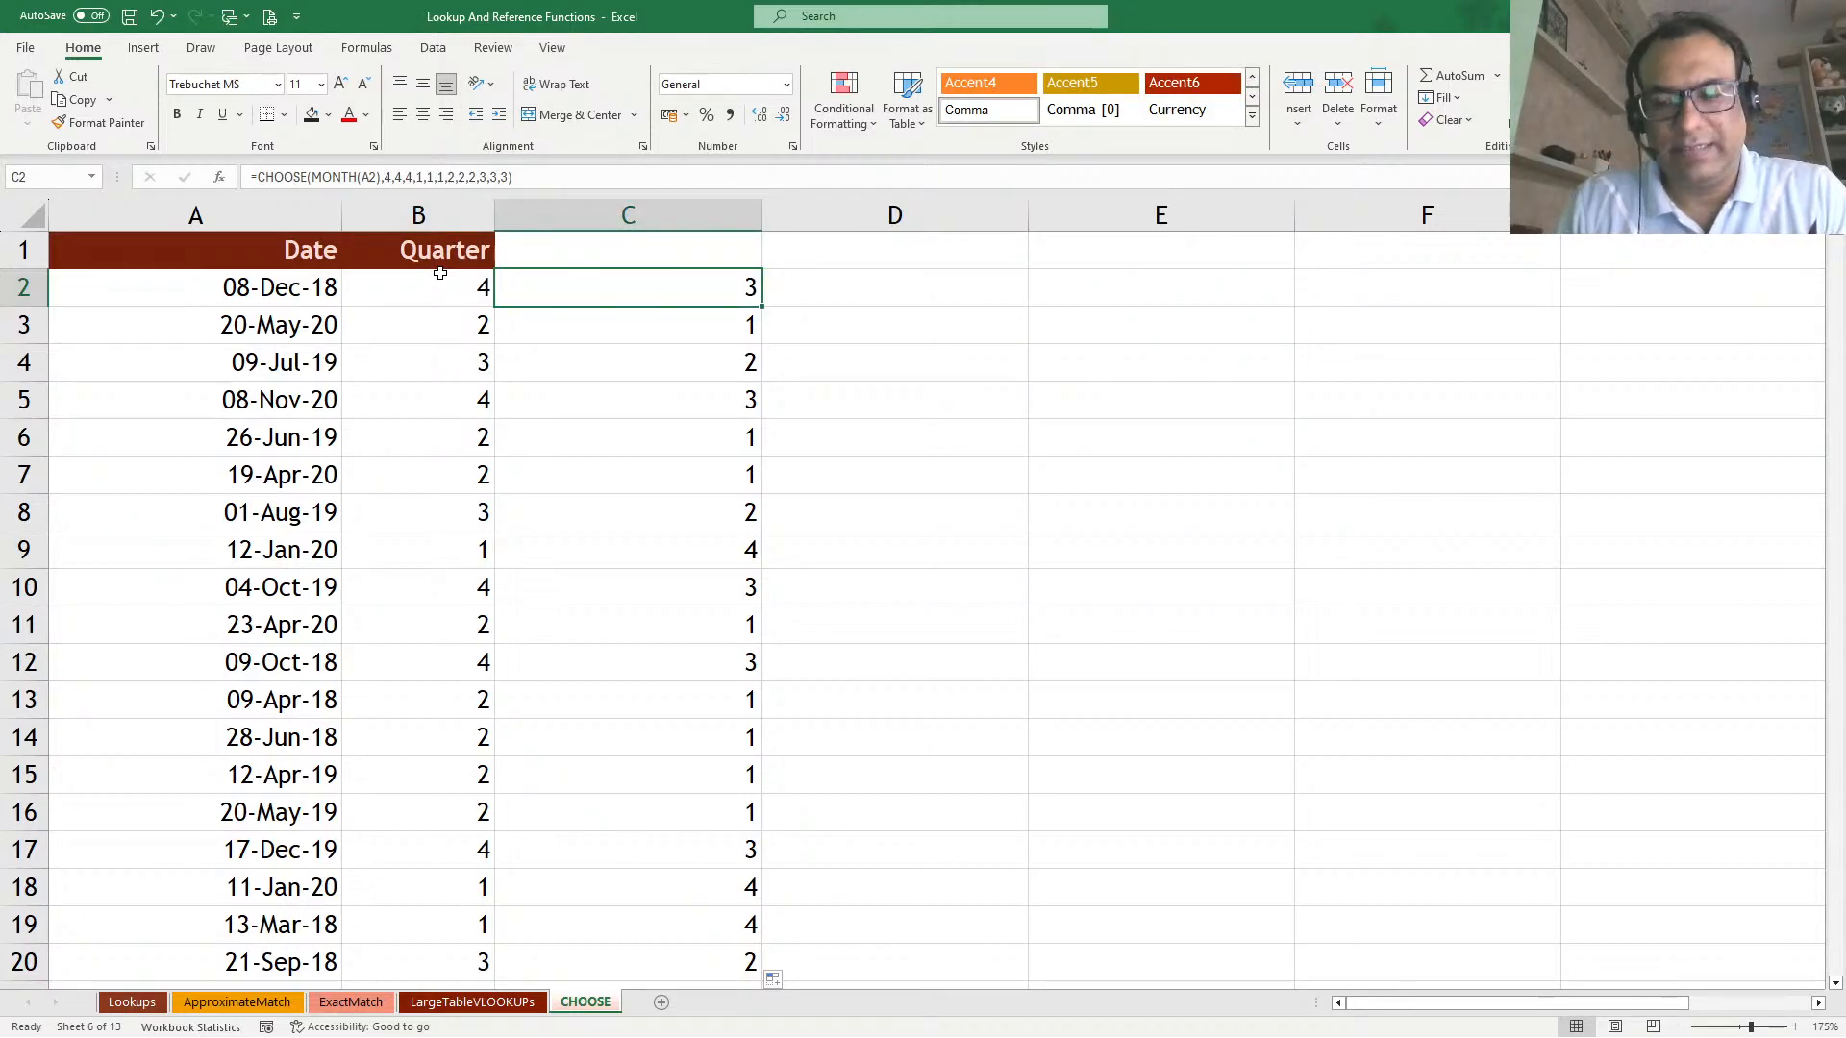
Enter the header Choose in C1 and give it the formatting of the Quarter header in B1
key(Up)
text(Choose)
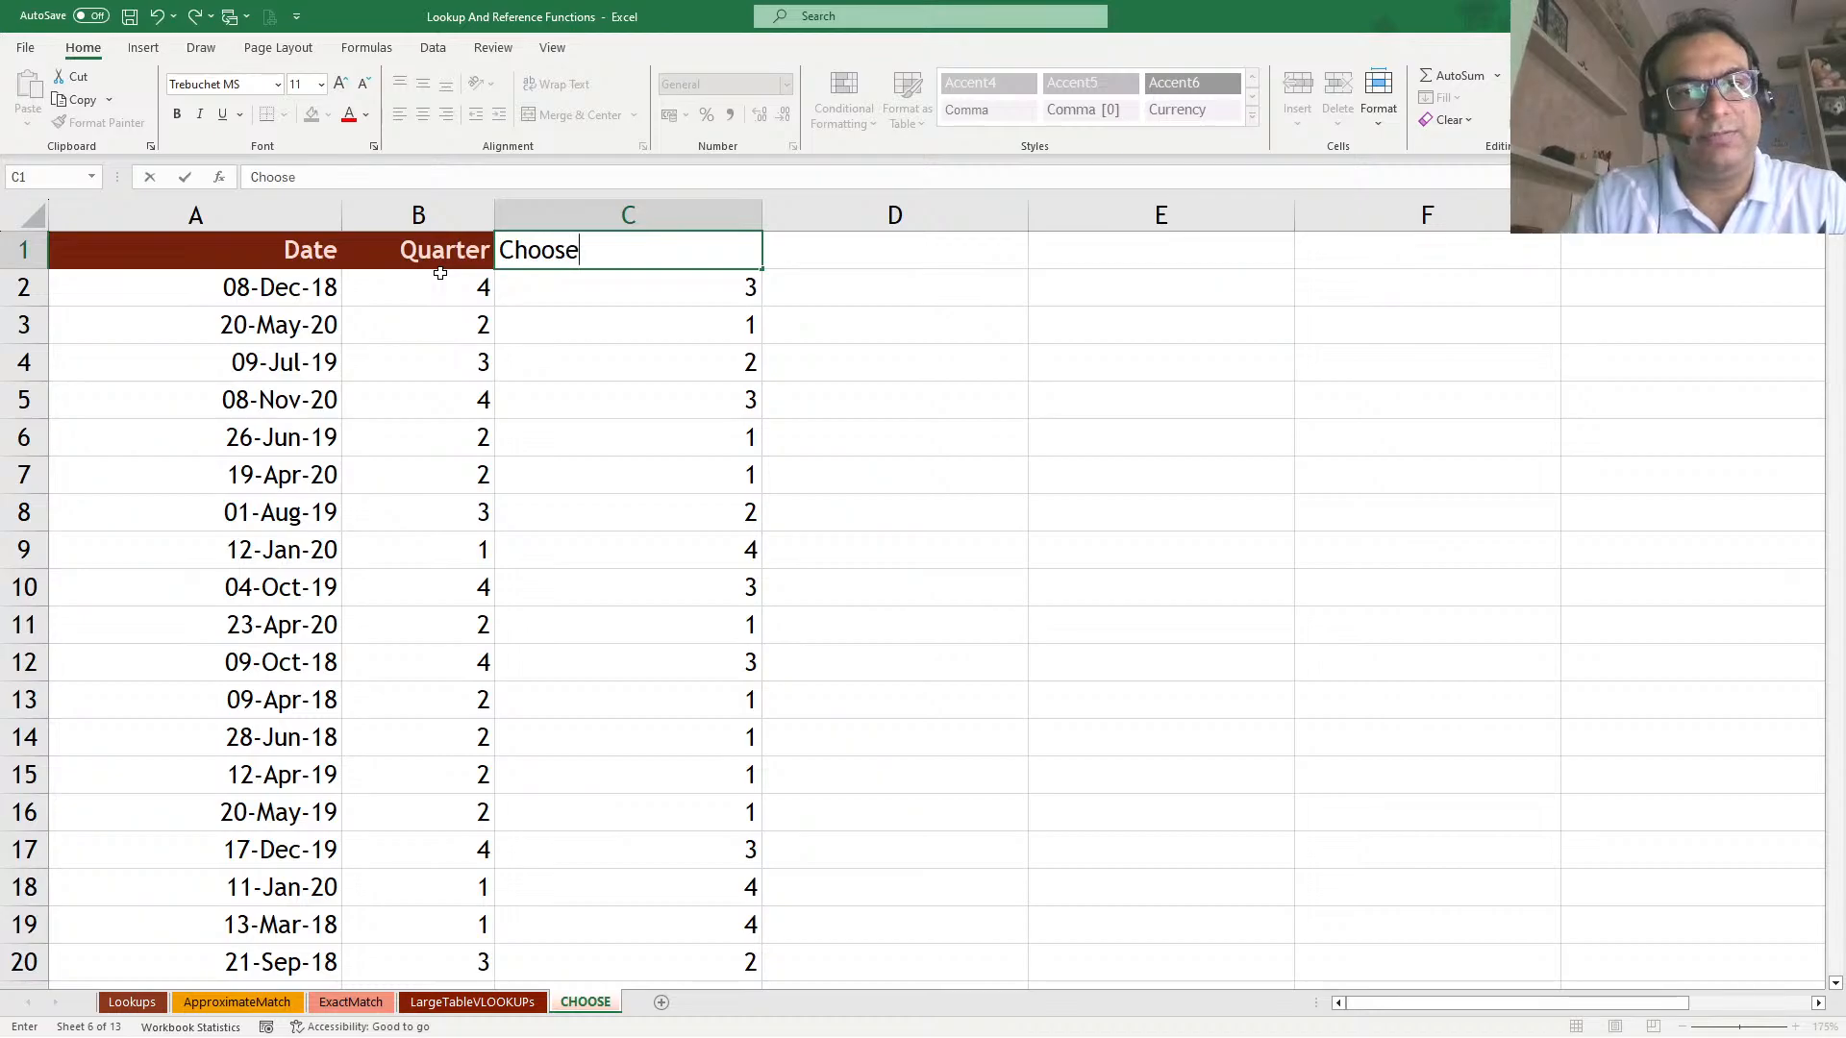
key(Return)
click(441, 257)
click(93, 123)
click(566, 245)
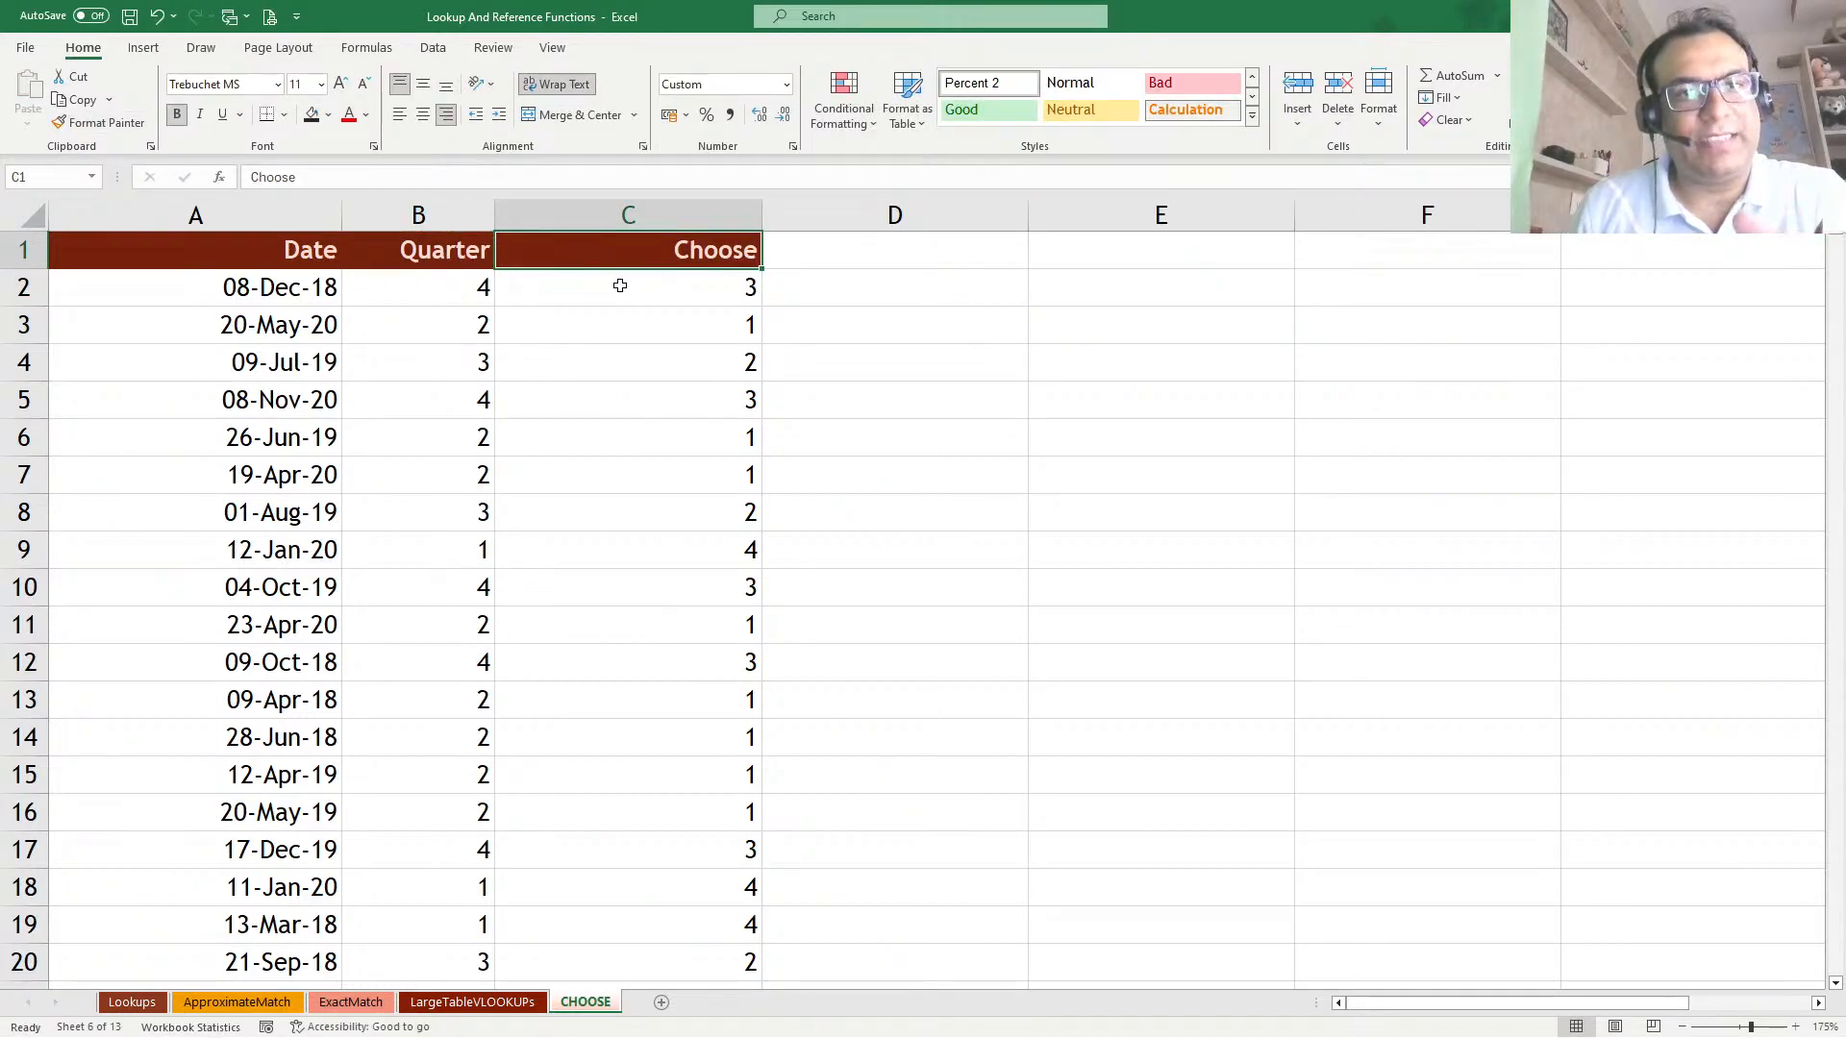
Convert the CHOOSE formula in C2 to text so that the cell shows the formula itself
click(619, 285)
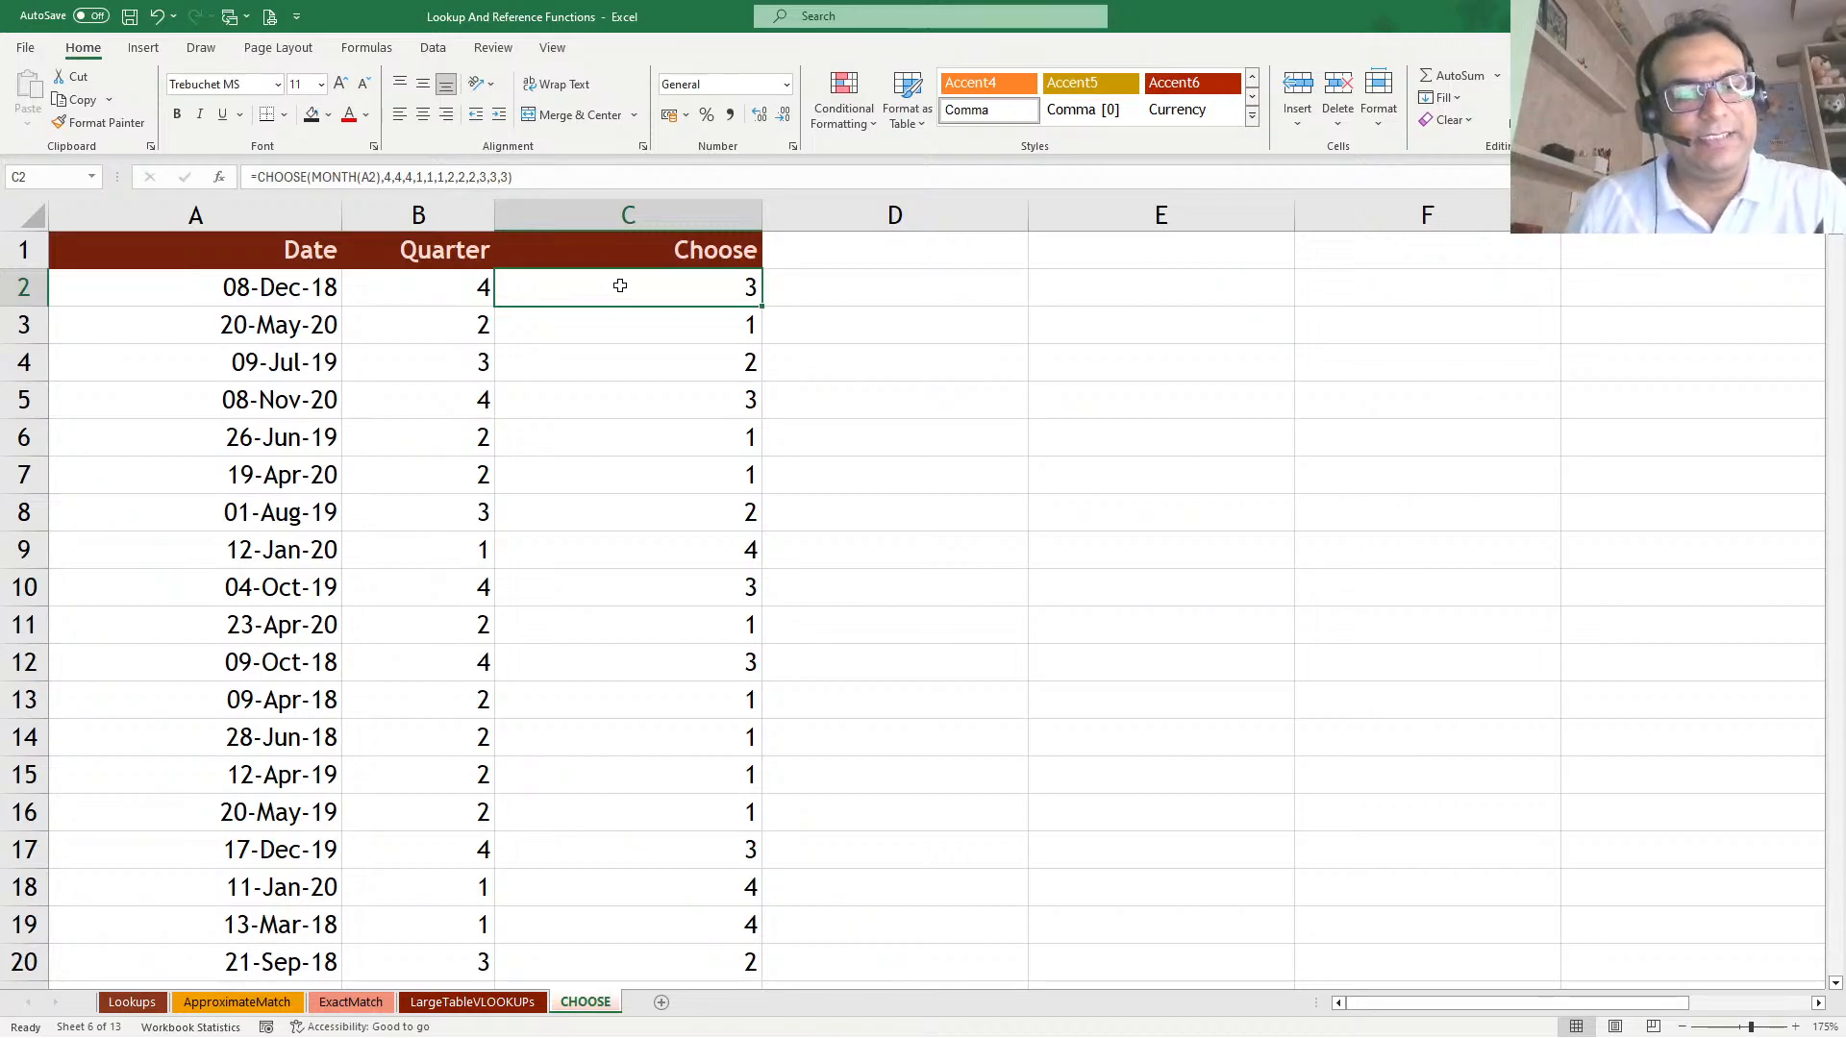
double_click(620, 285)
key(Left)
key(Left)
key(Left)
key(Left)
key(Left)
key(Left)
key(Left)
key(Left)
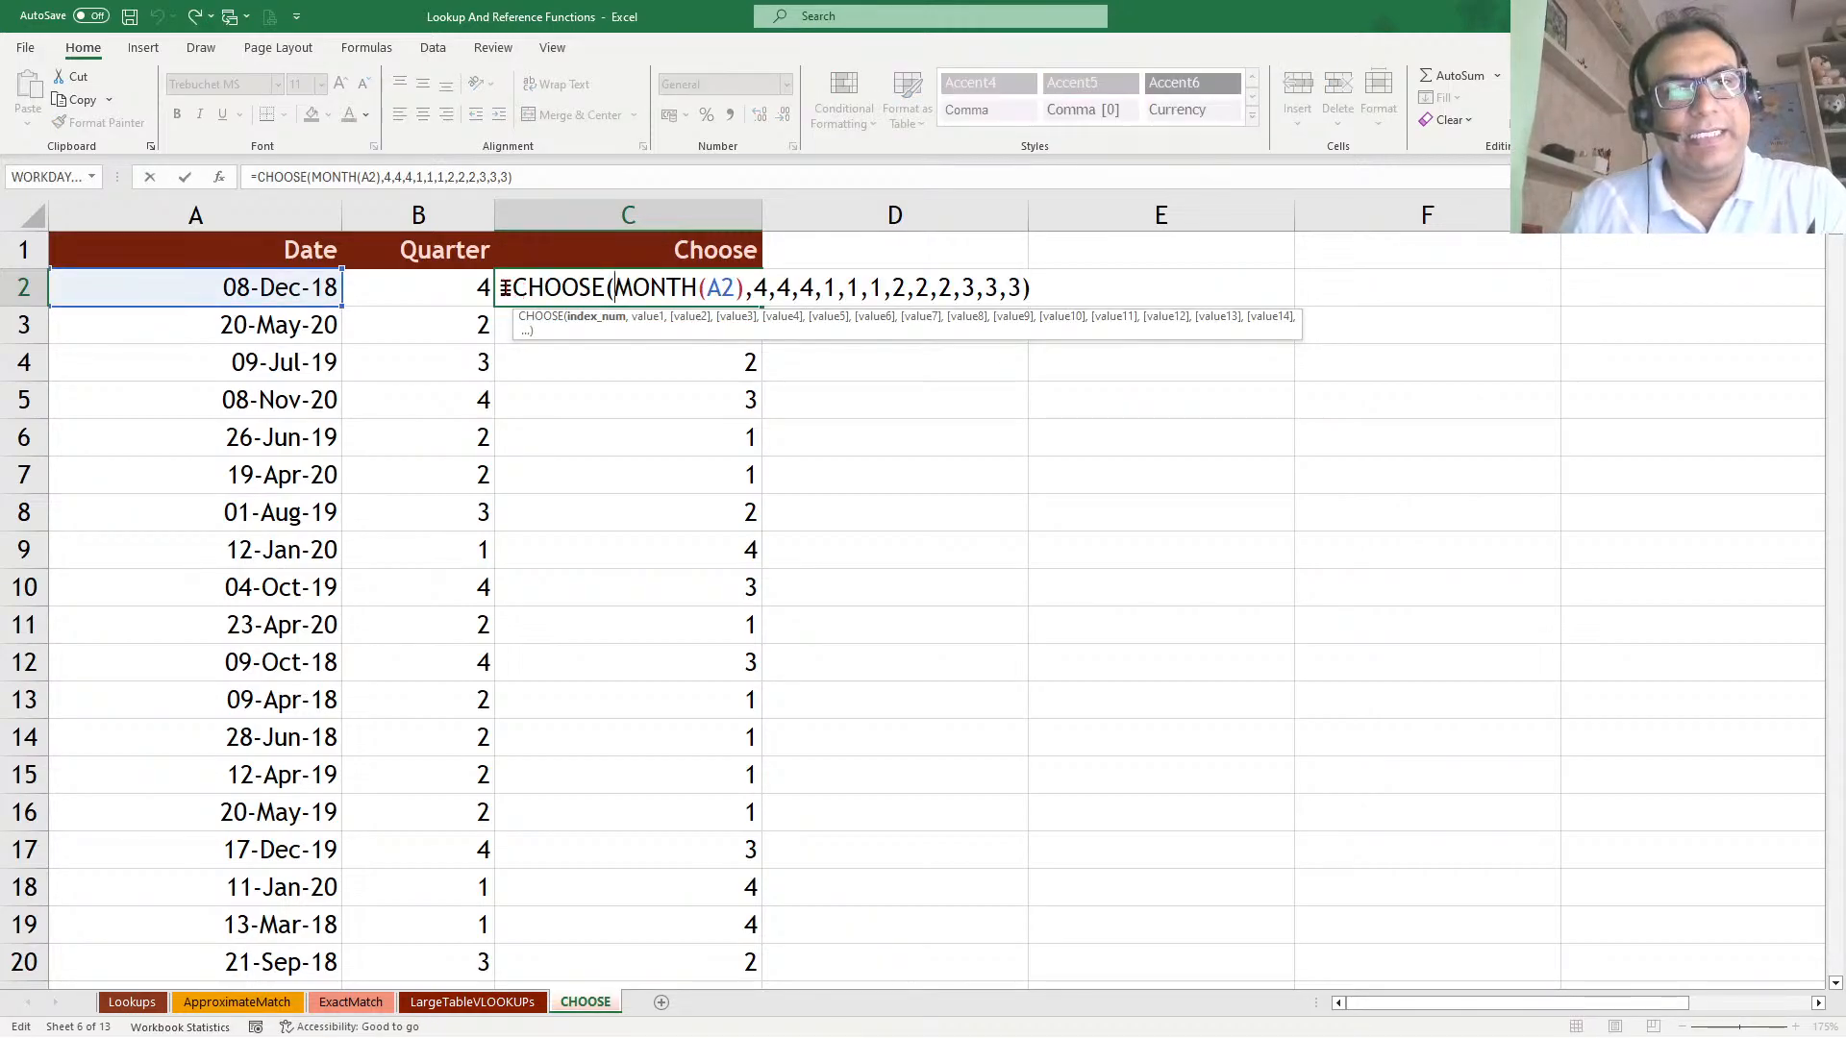
click(877, 435)
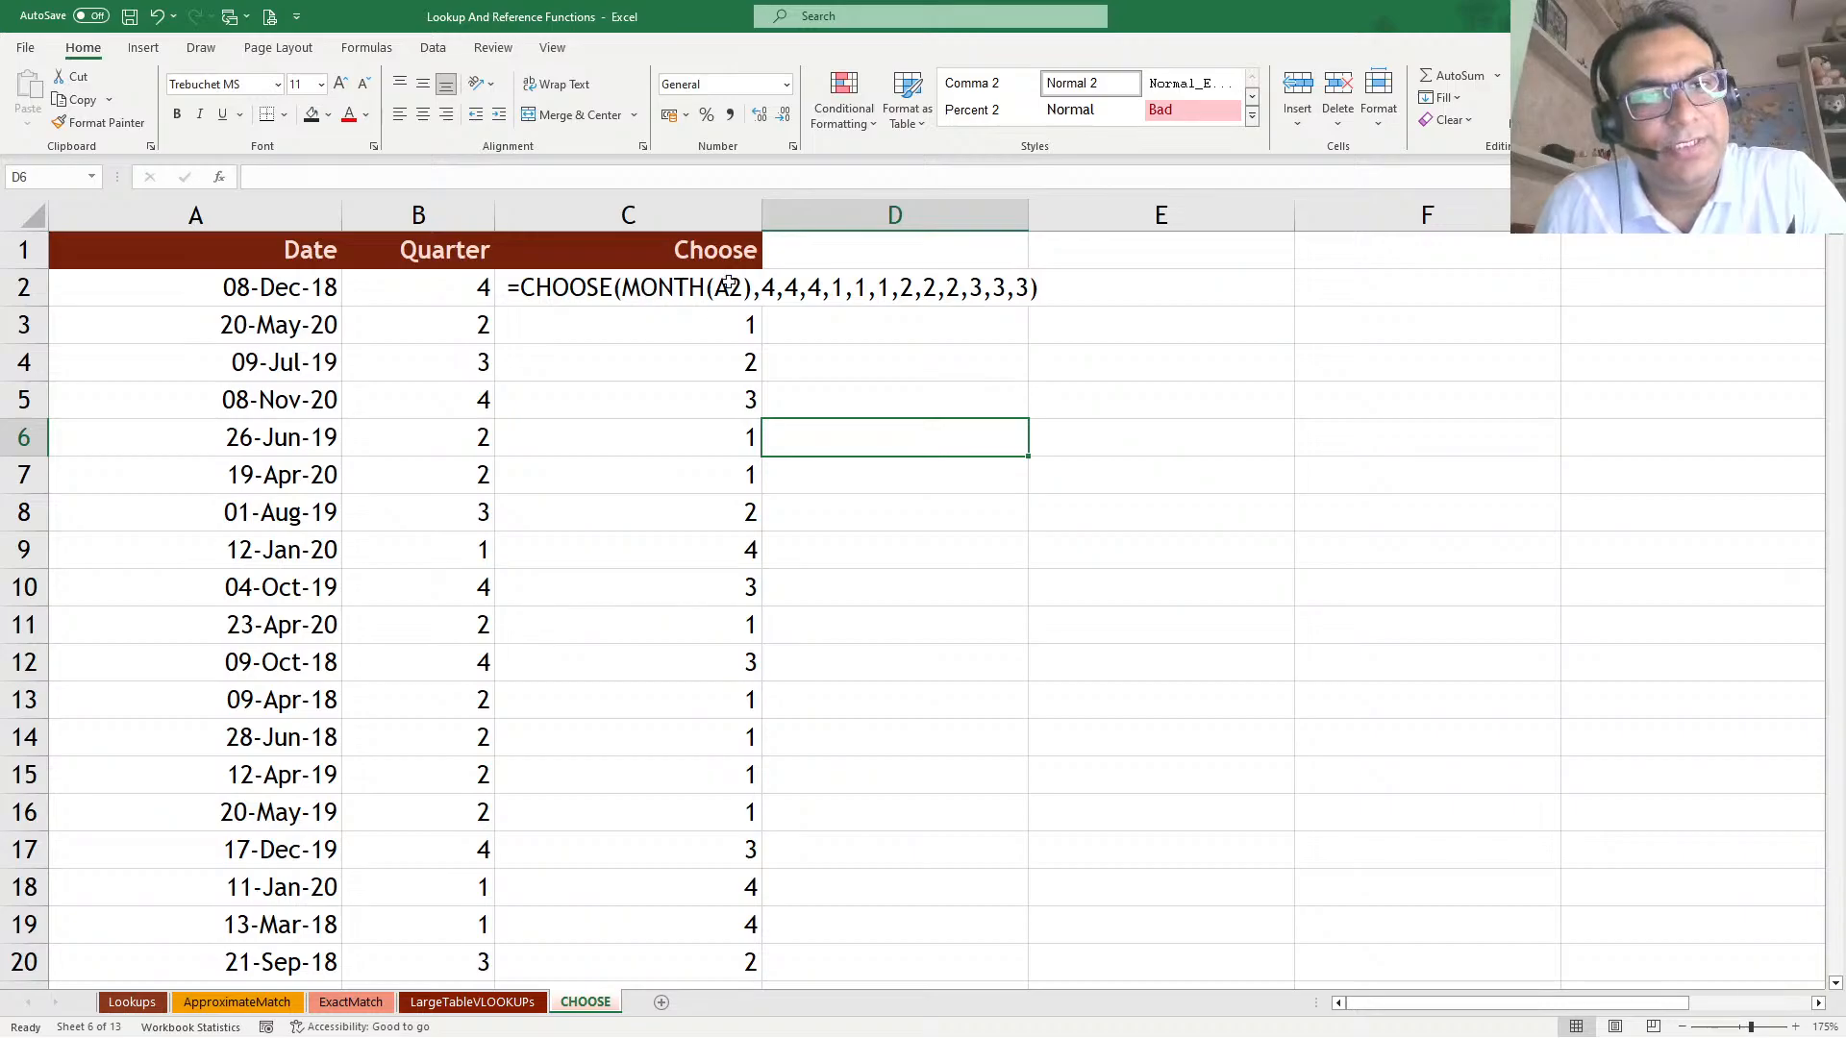
Draw an underlined 10 with branching strokes in red ink below the CHOOSE formula text
click(203, 50)
click(215, 94)
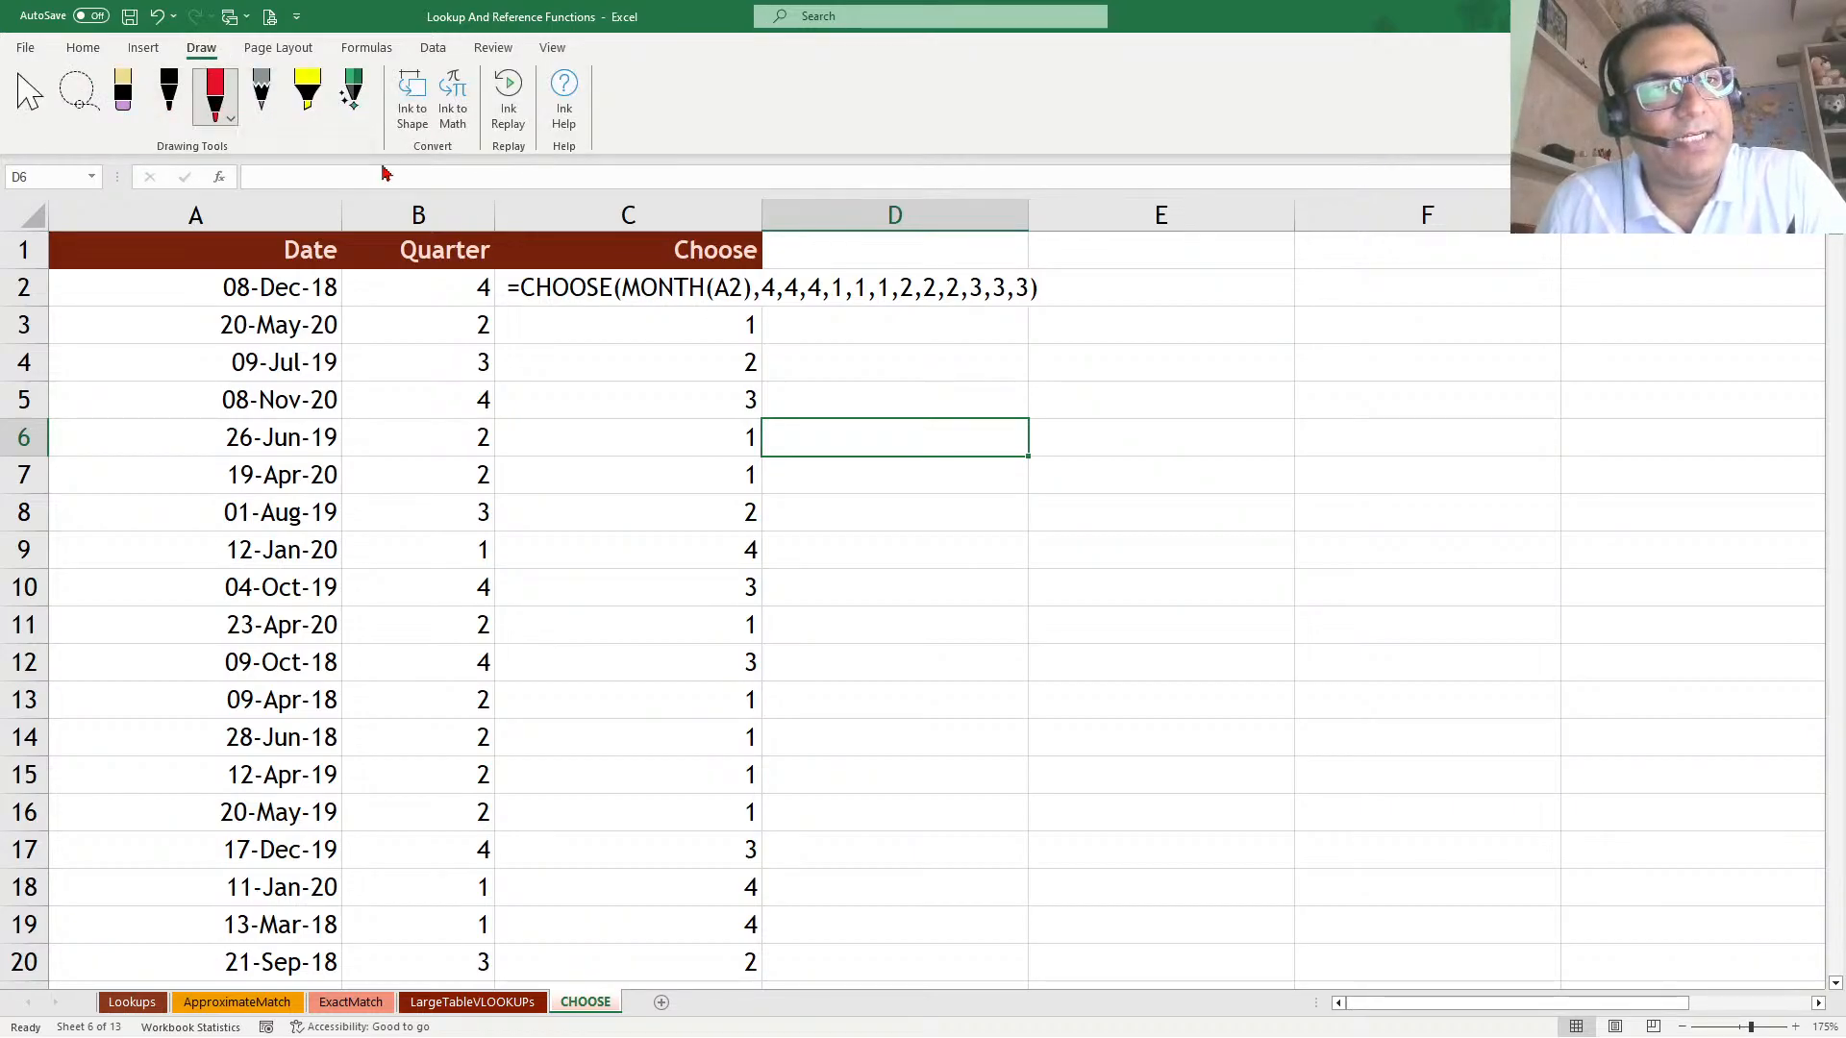
drag(935, 357, 934, 443)
mouse_move(1000, 383)
mouse_down()
mouse_move(979, 408)
mouse_move(1001, 385)
mouse_up()
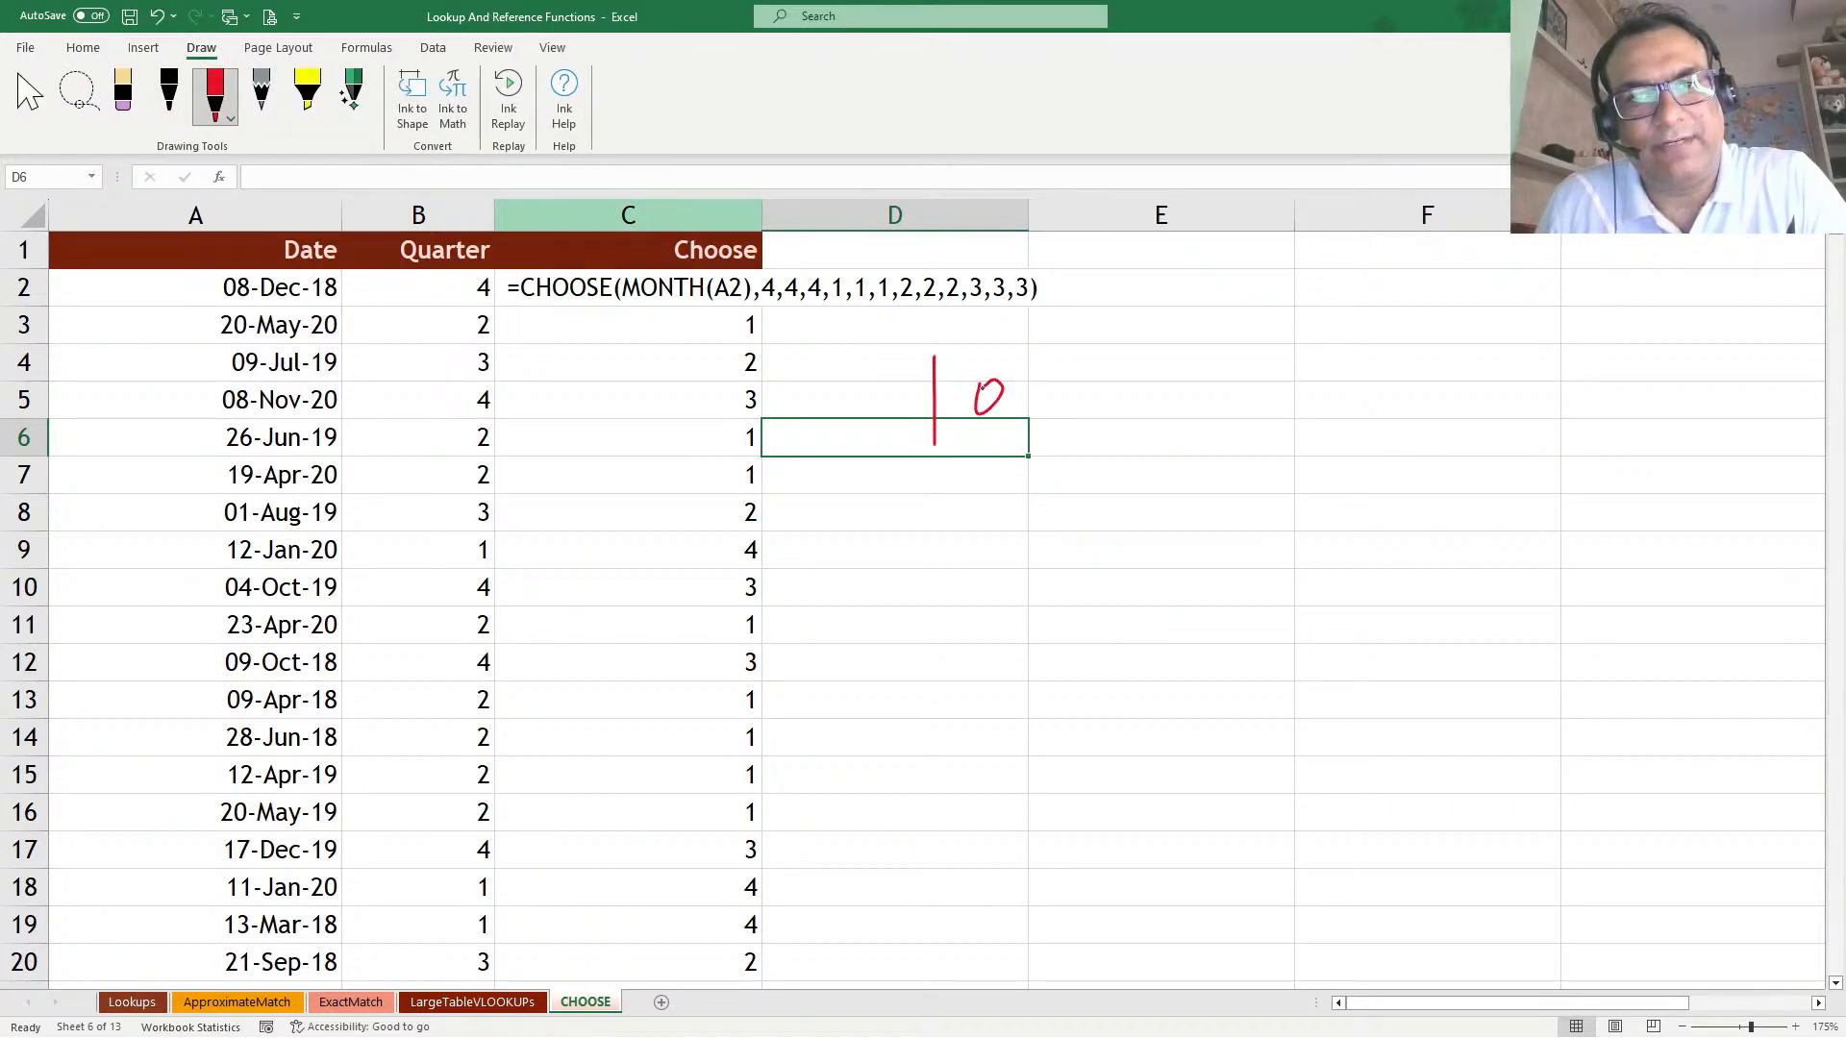
mouse_move(944, 474)
mouse_down()
mouse_move(902, 457)
mouse_move(1035, 429)
mouse_up()
mouse_move(1079, 336)
mouse_down()
mouse_move(1031, 382)
mouse_move(1098, 380)
mouse_move(1095, 428)
mouse_up()
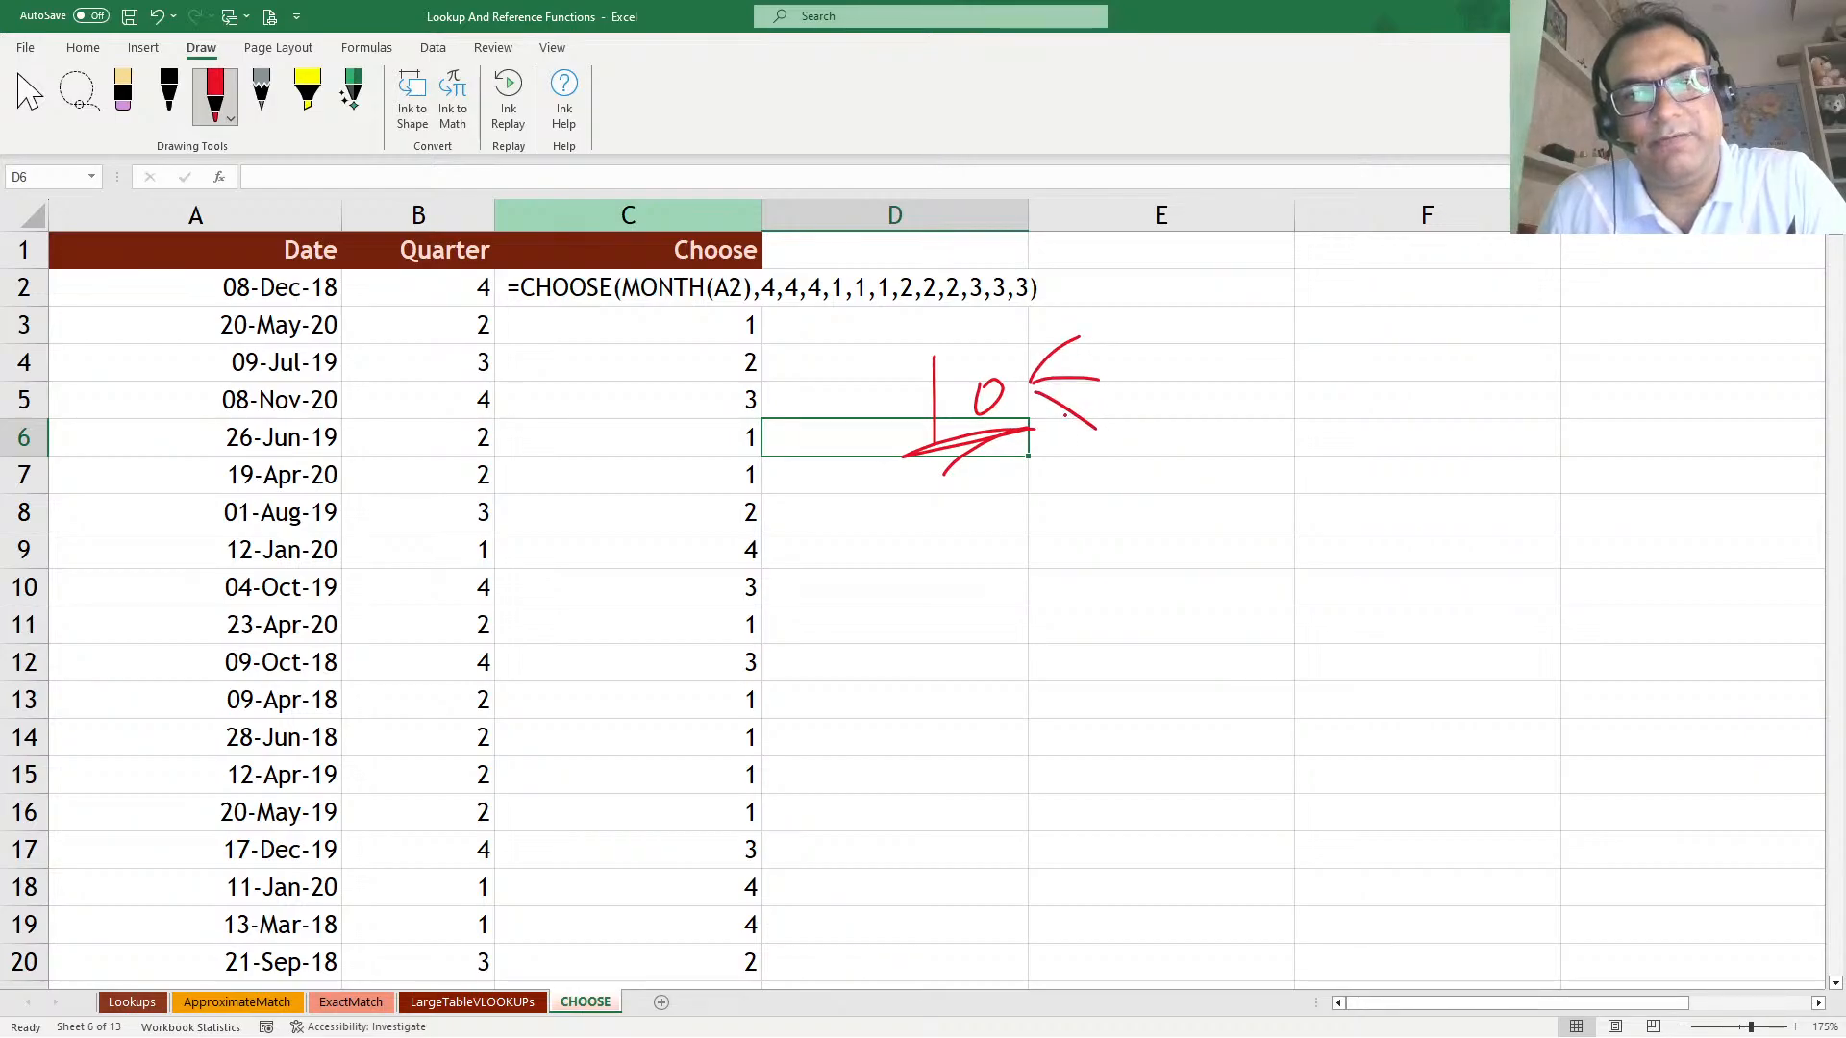
mouse_move(1034, 320)
mouse_down()
mouse_move(1031, 376)
mouse_move(1096, 356)
mouse_up()
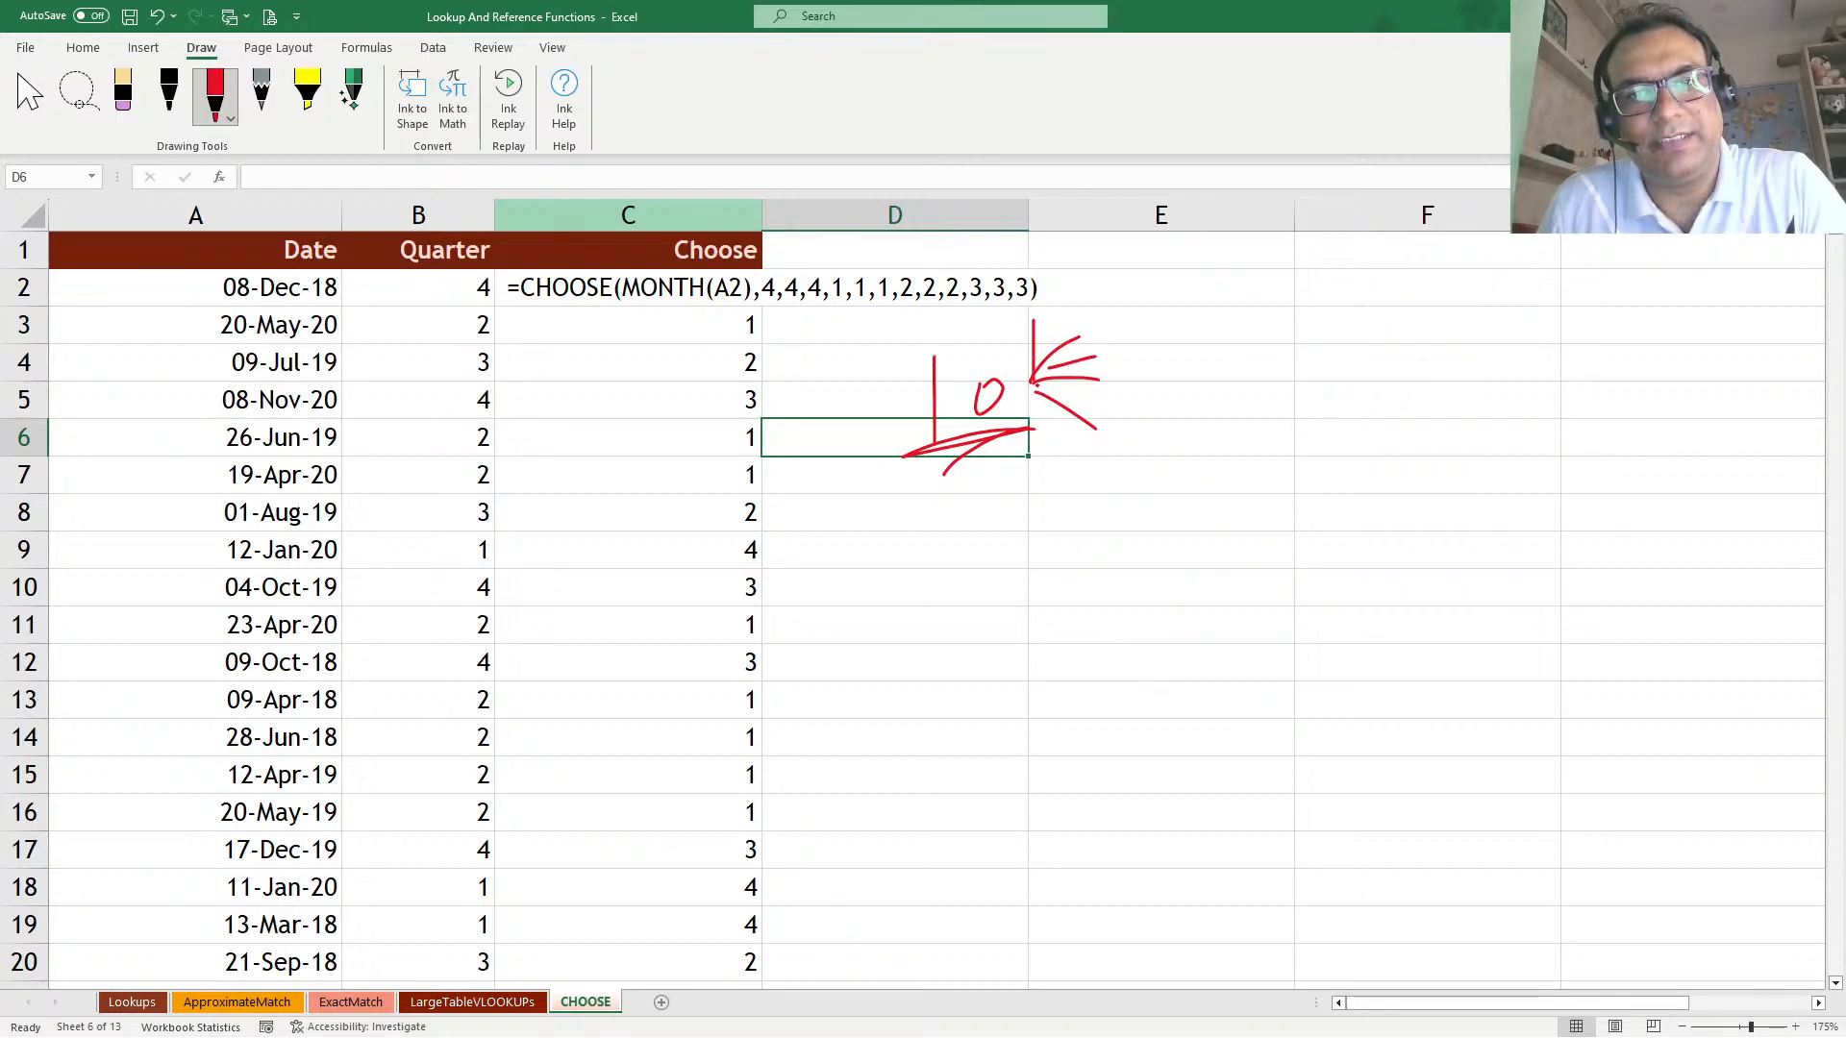
Lasso the red ink annotation, delete it and return to normal cell selection
click(79, 91)
mouse_move(856, 321)
mouse_down()
mouse_move(1017, 568)
mouse_move(856, 322)
mouse_up()
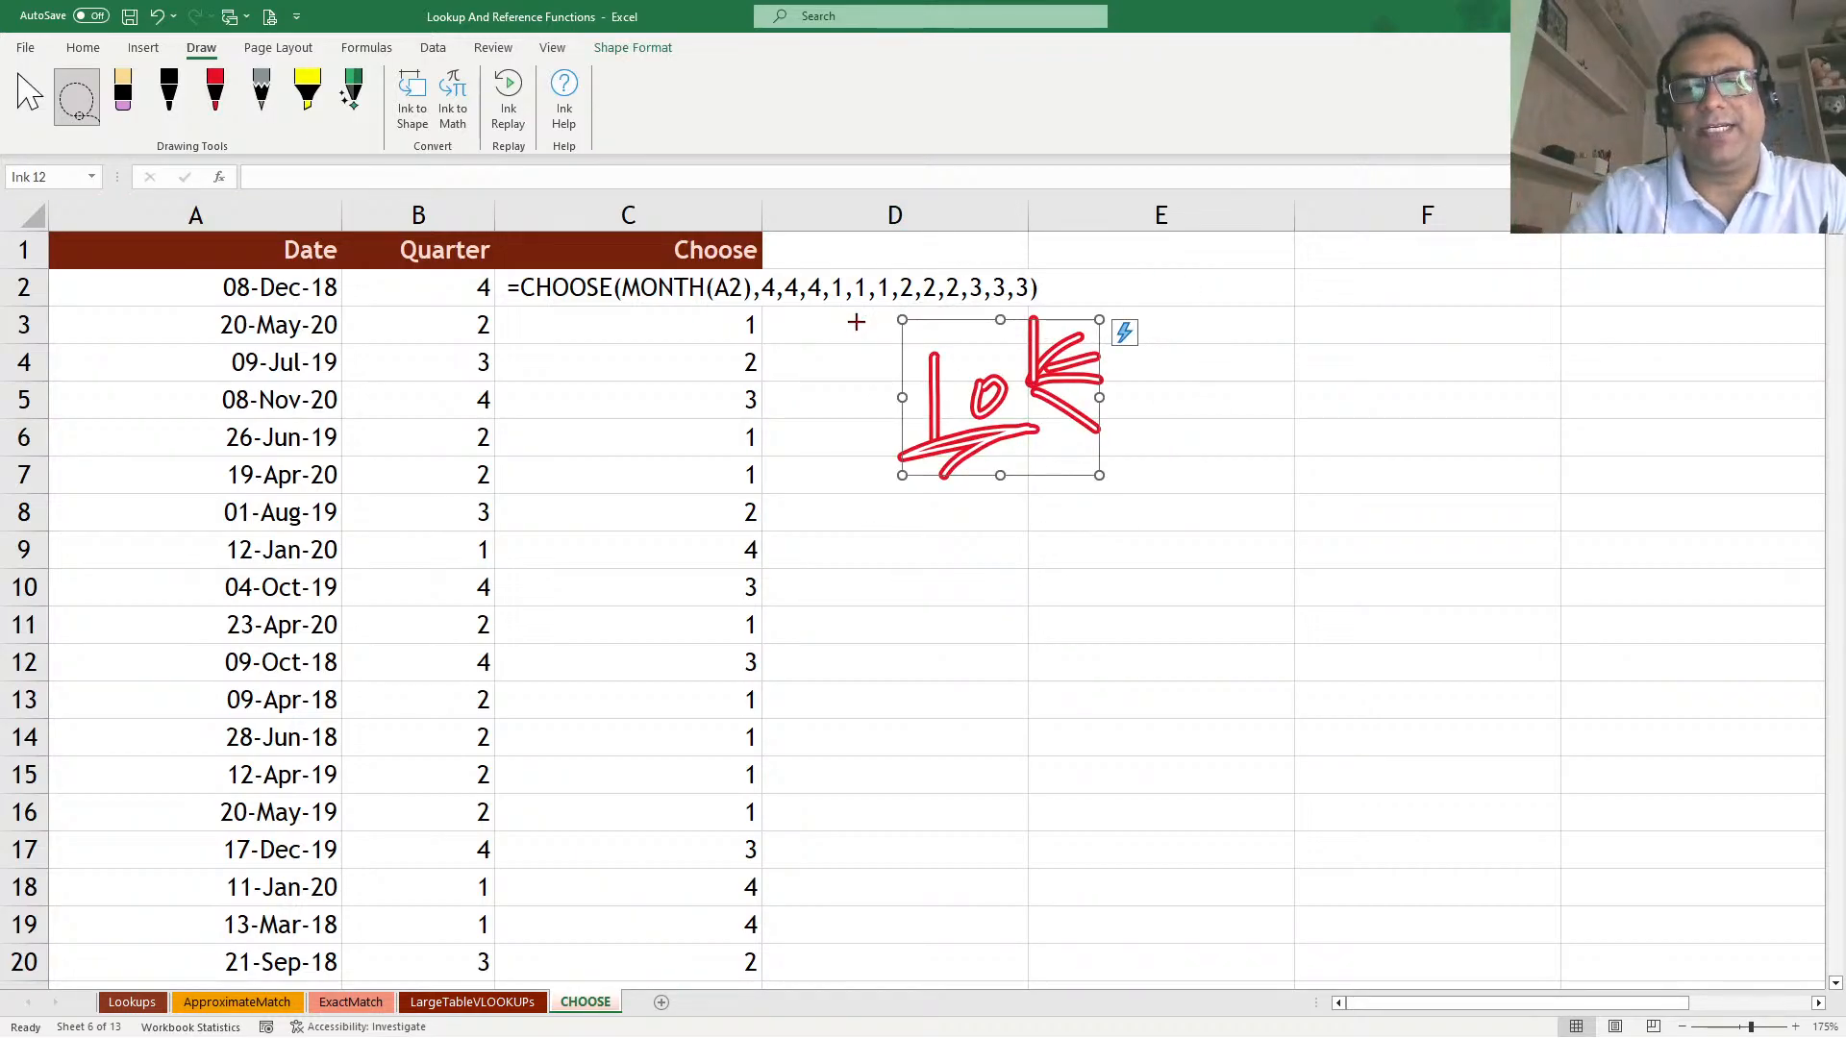
key(Delete)
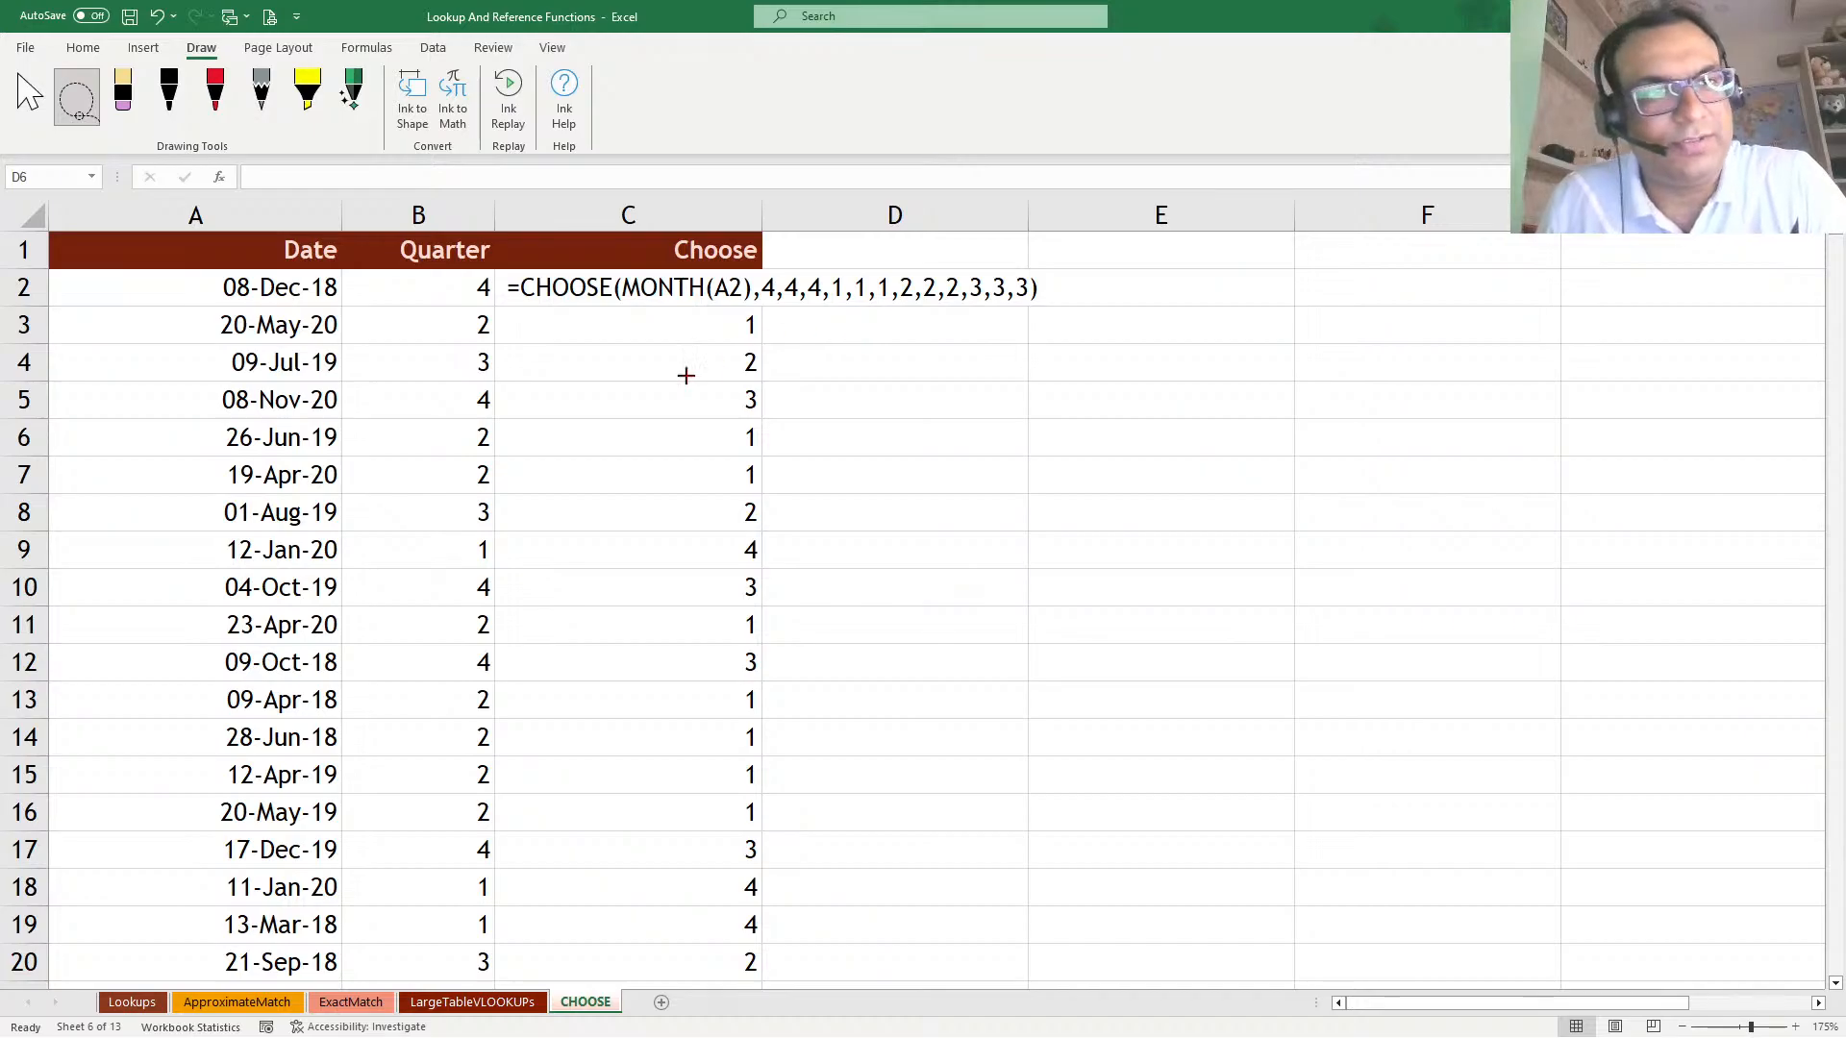
click(23, 106)
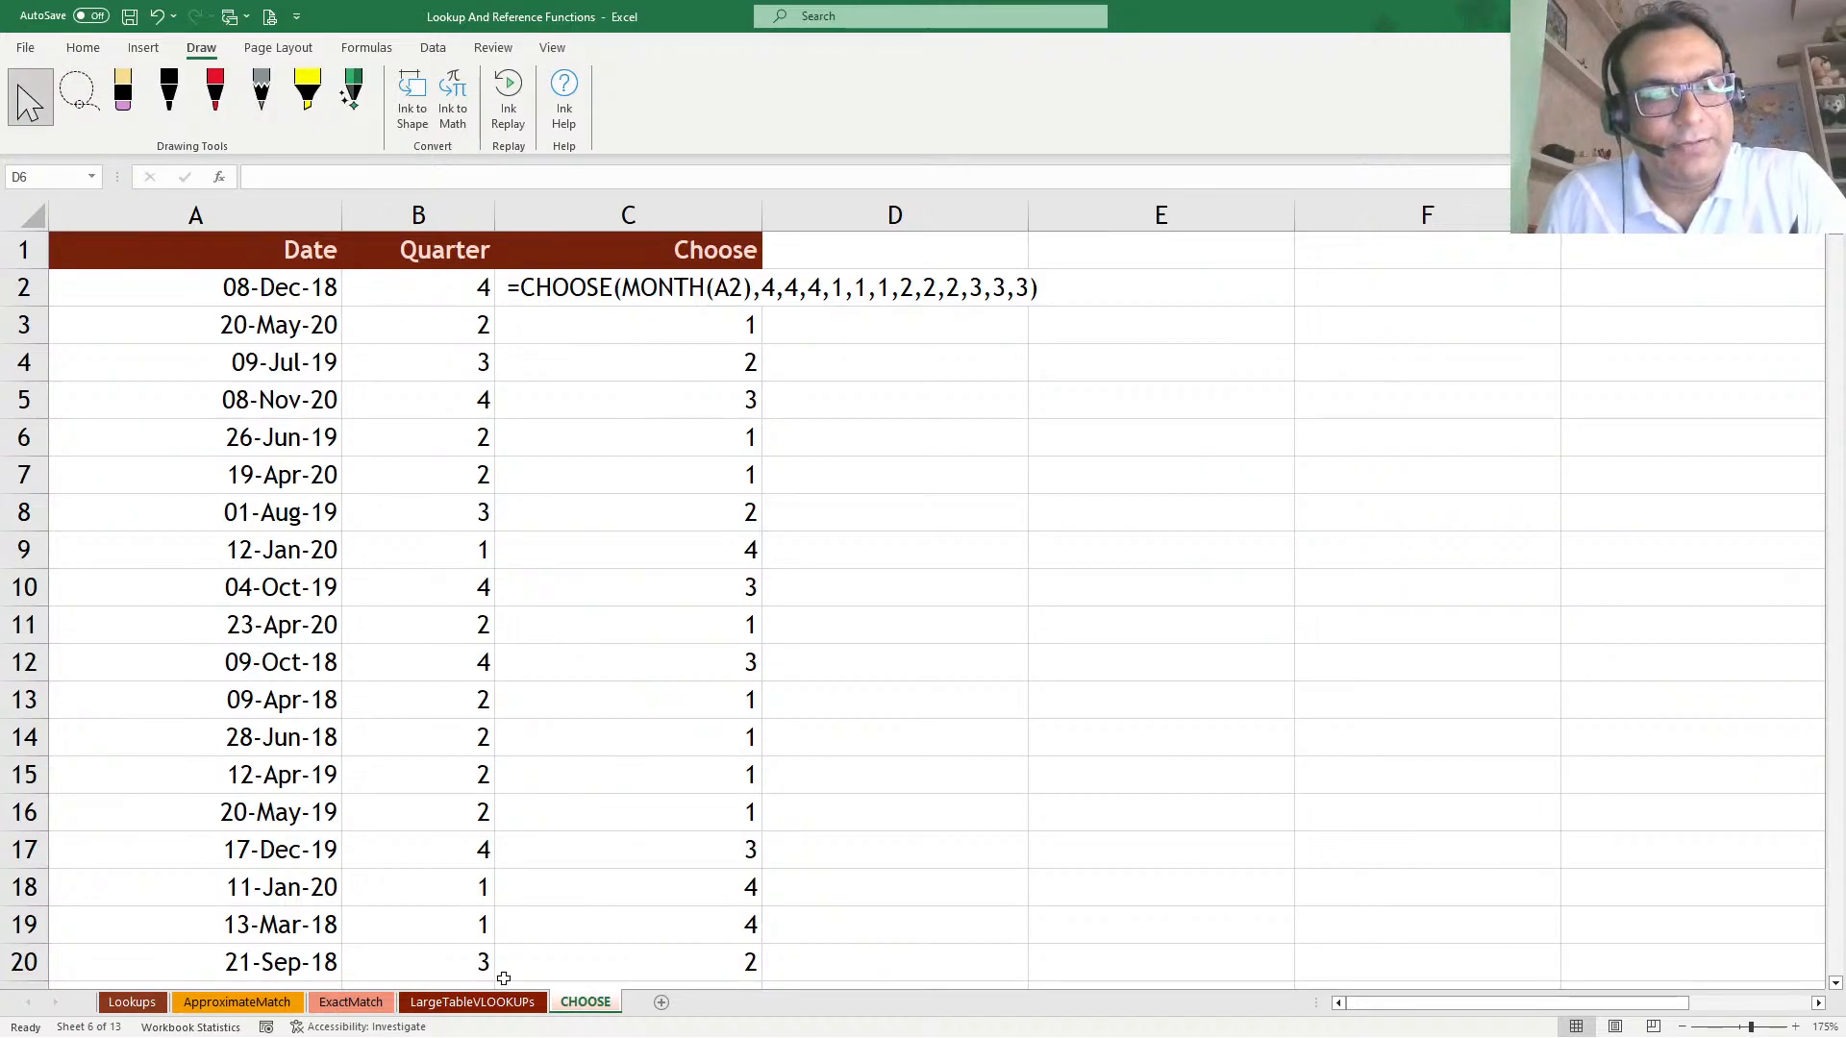
On the LargeTableVLOOKUPs sheet, convert the VLOOKUP formula in J2 to text so that the formula shows
click(475, 1003)
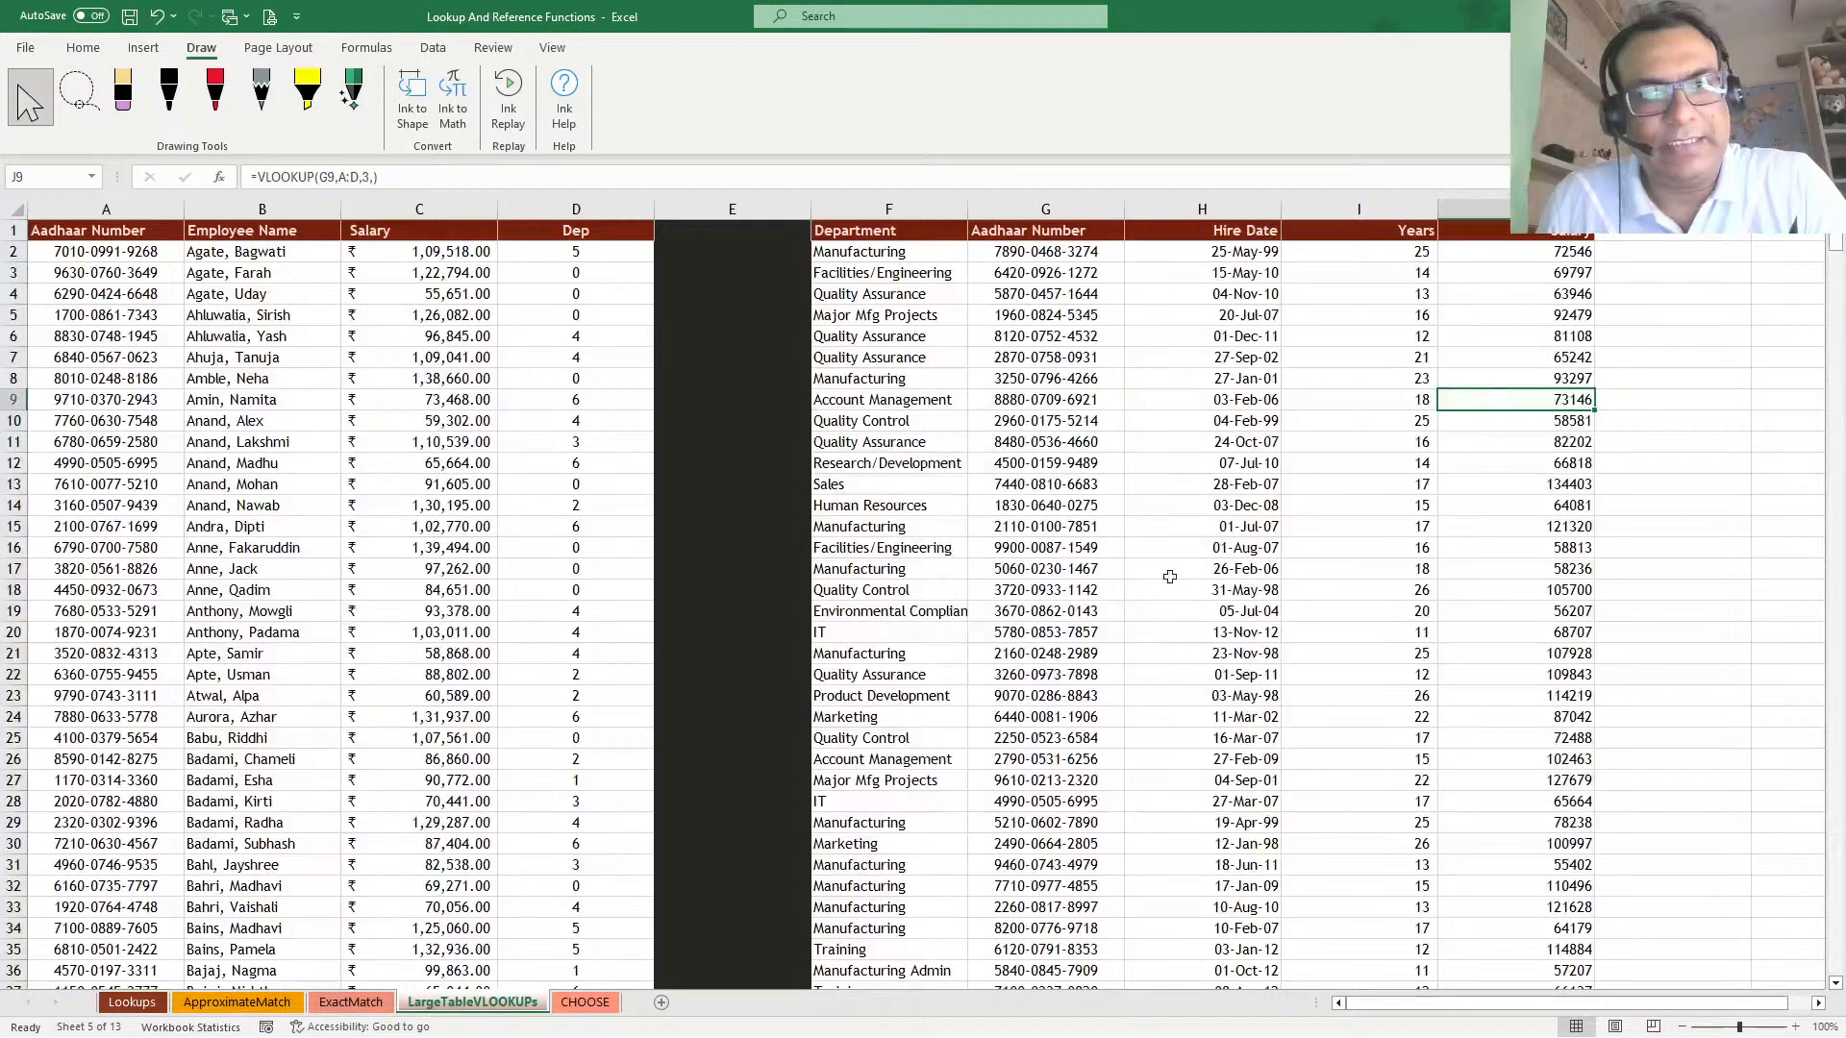
double_click(1495, 252)
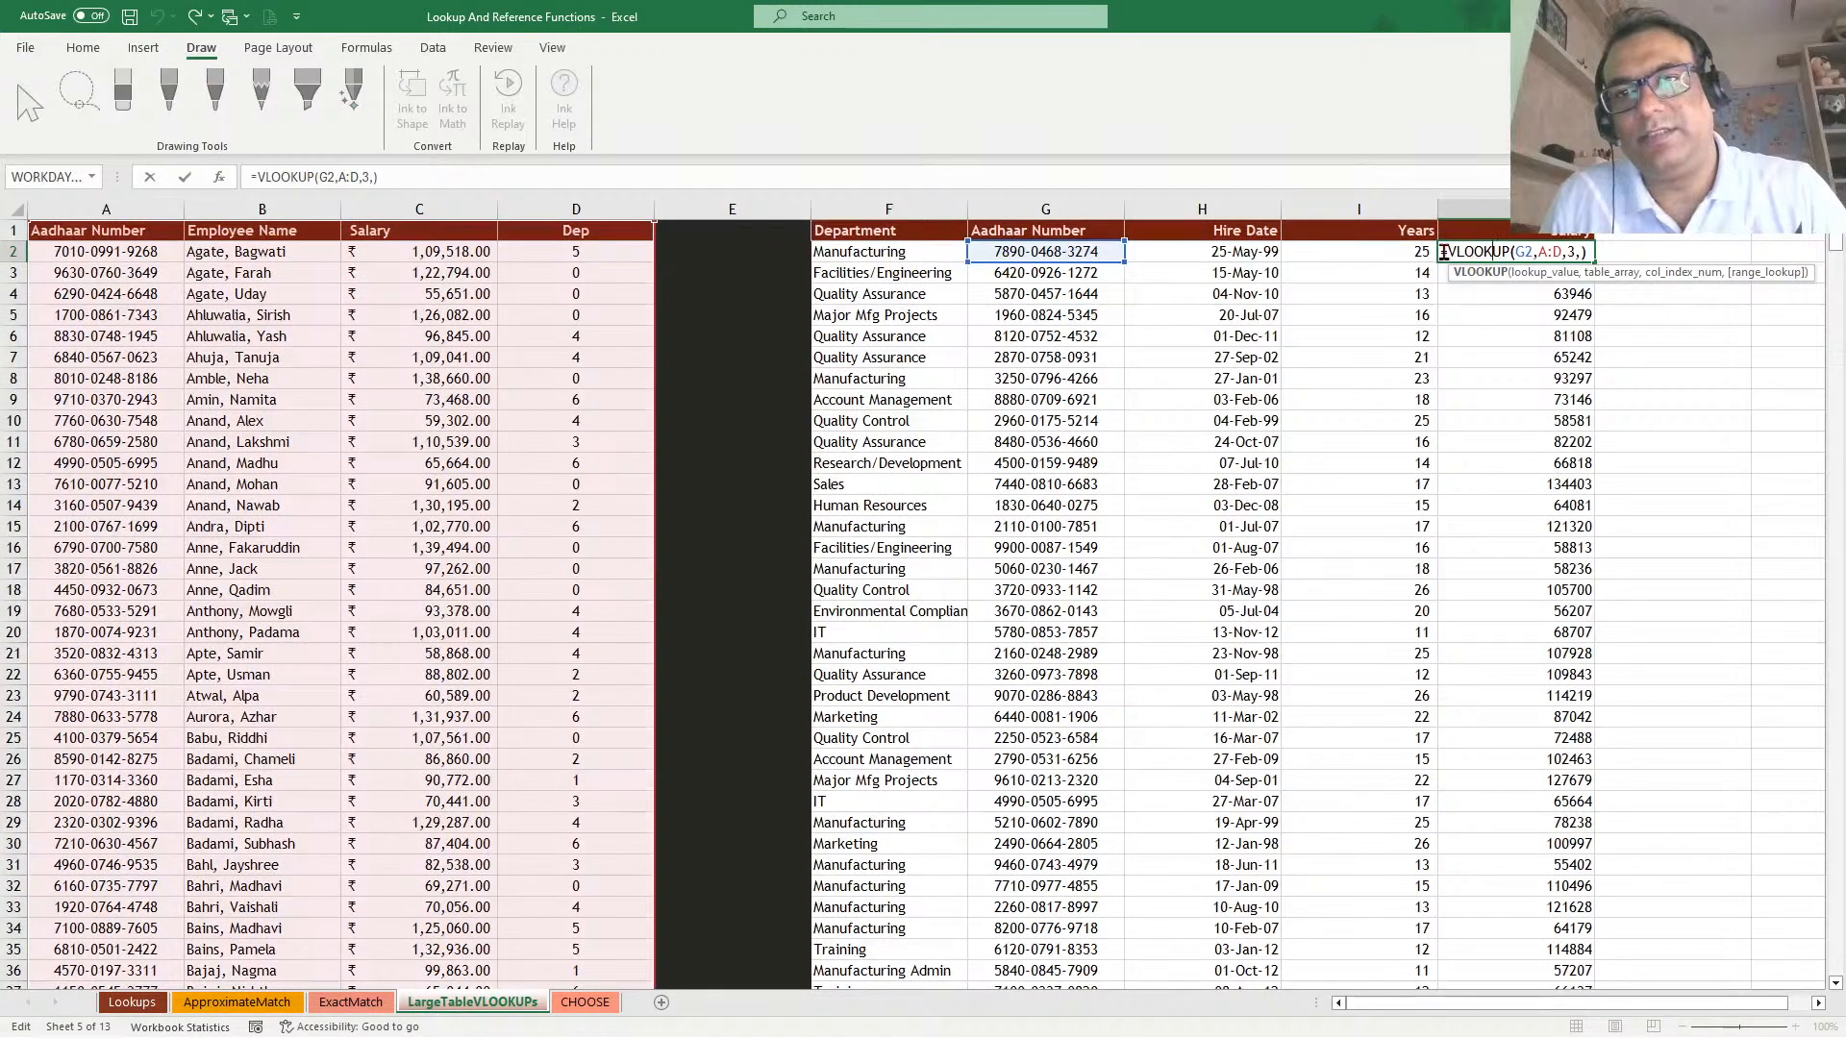
click(1506, 323)
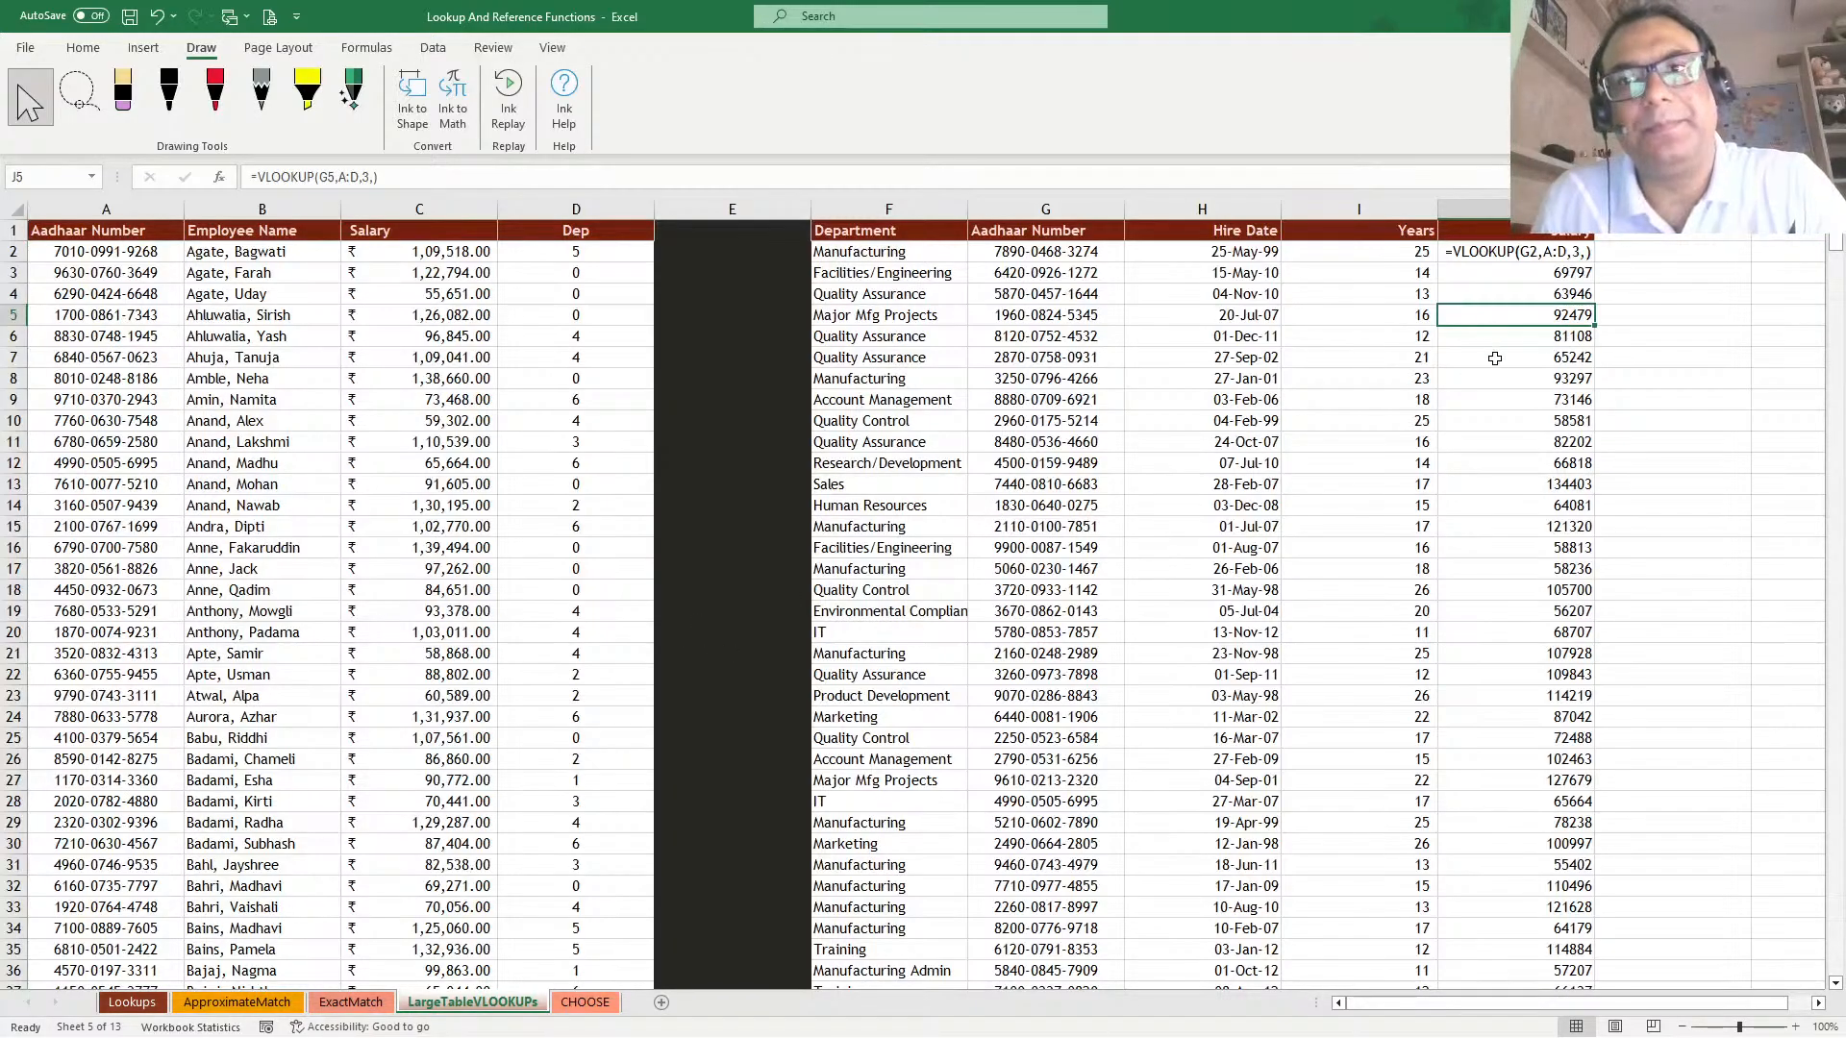
On the CHOOSE sheet, convert the ROUNDUP formula in B3 to text so that the formula shows
click(568, 1004)
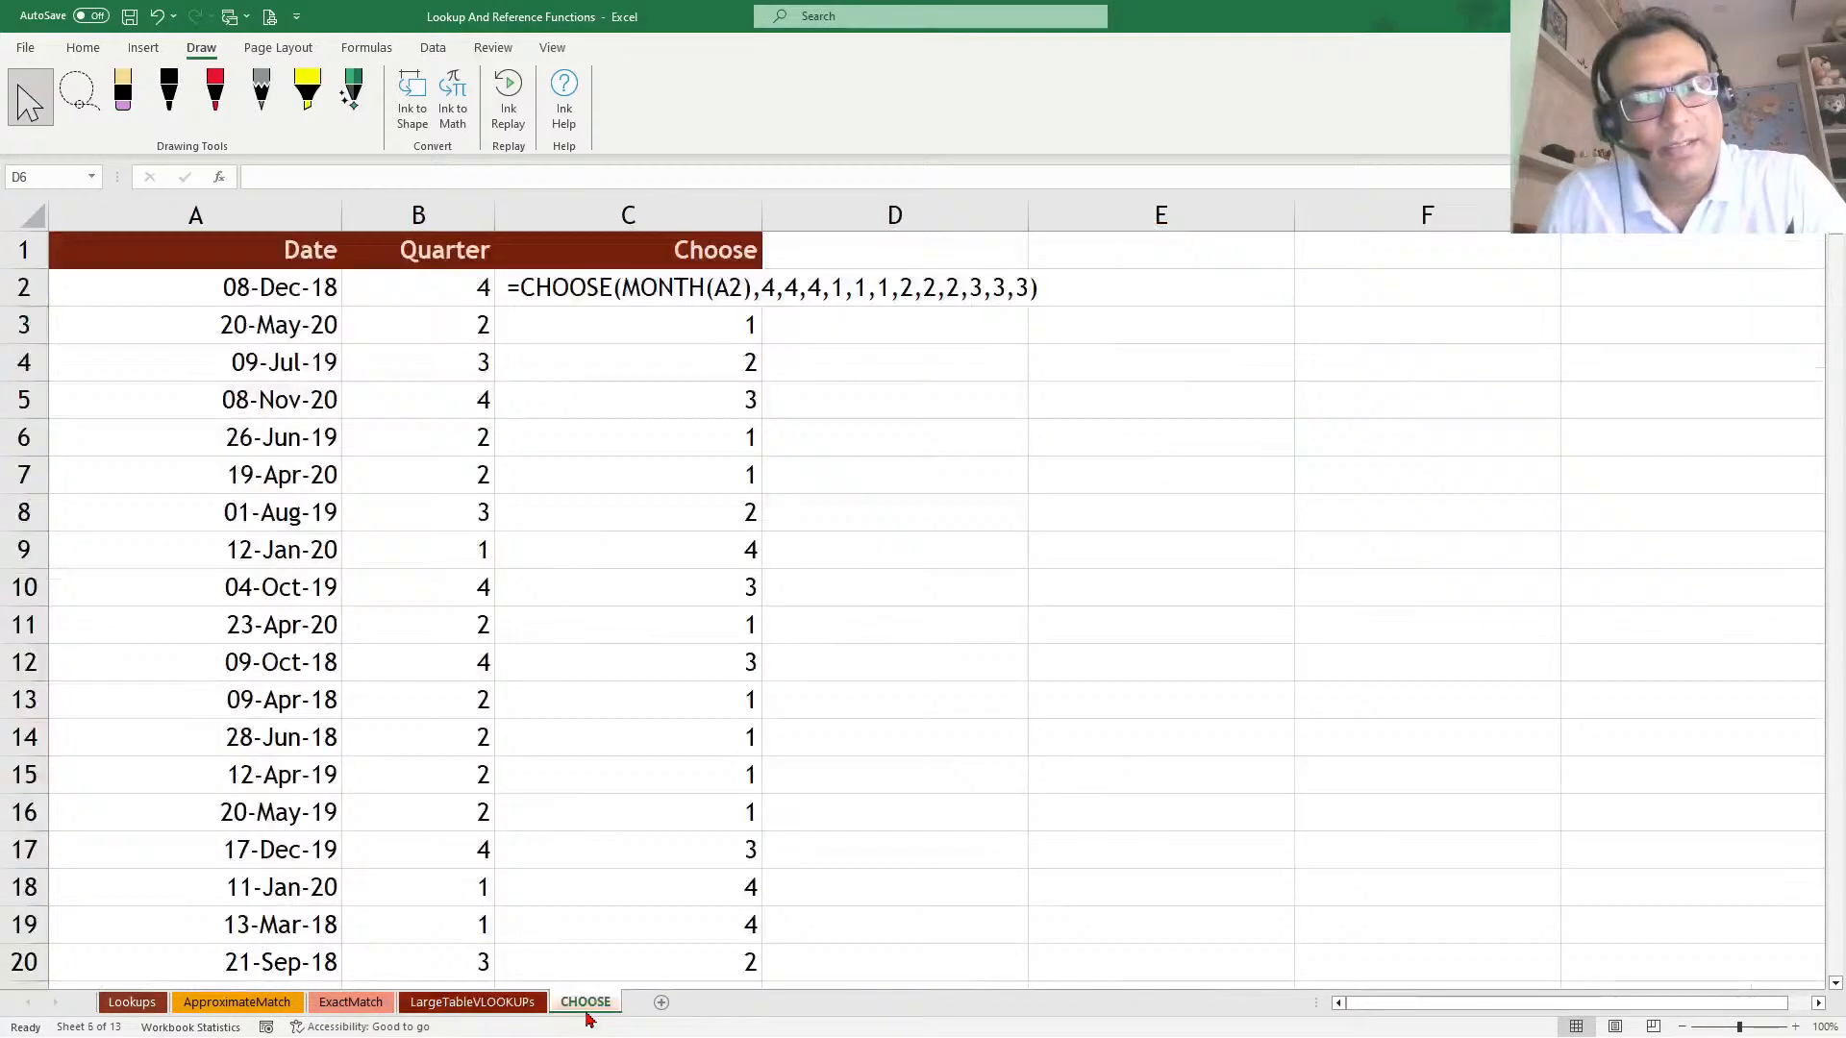
click(568, 385)
double_click(400, 321)
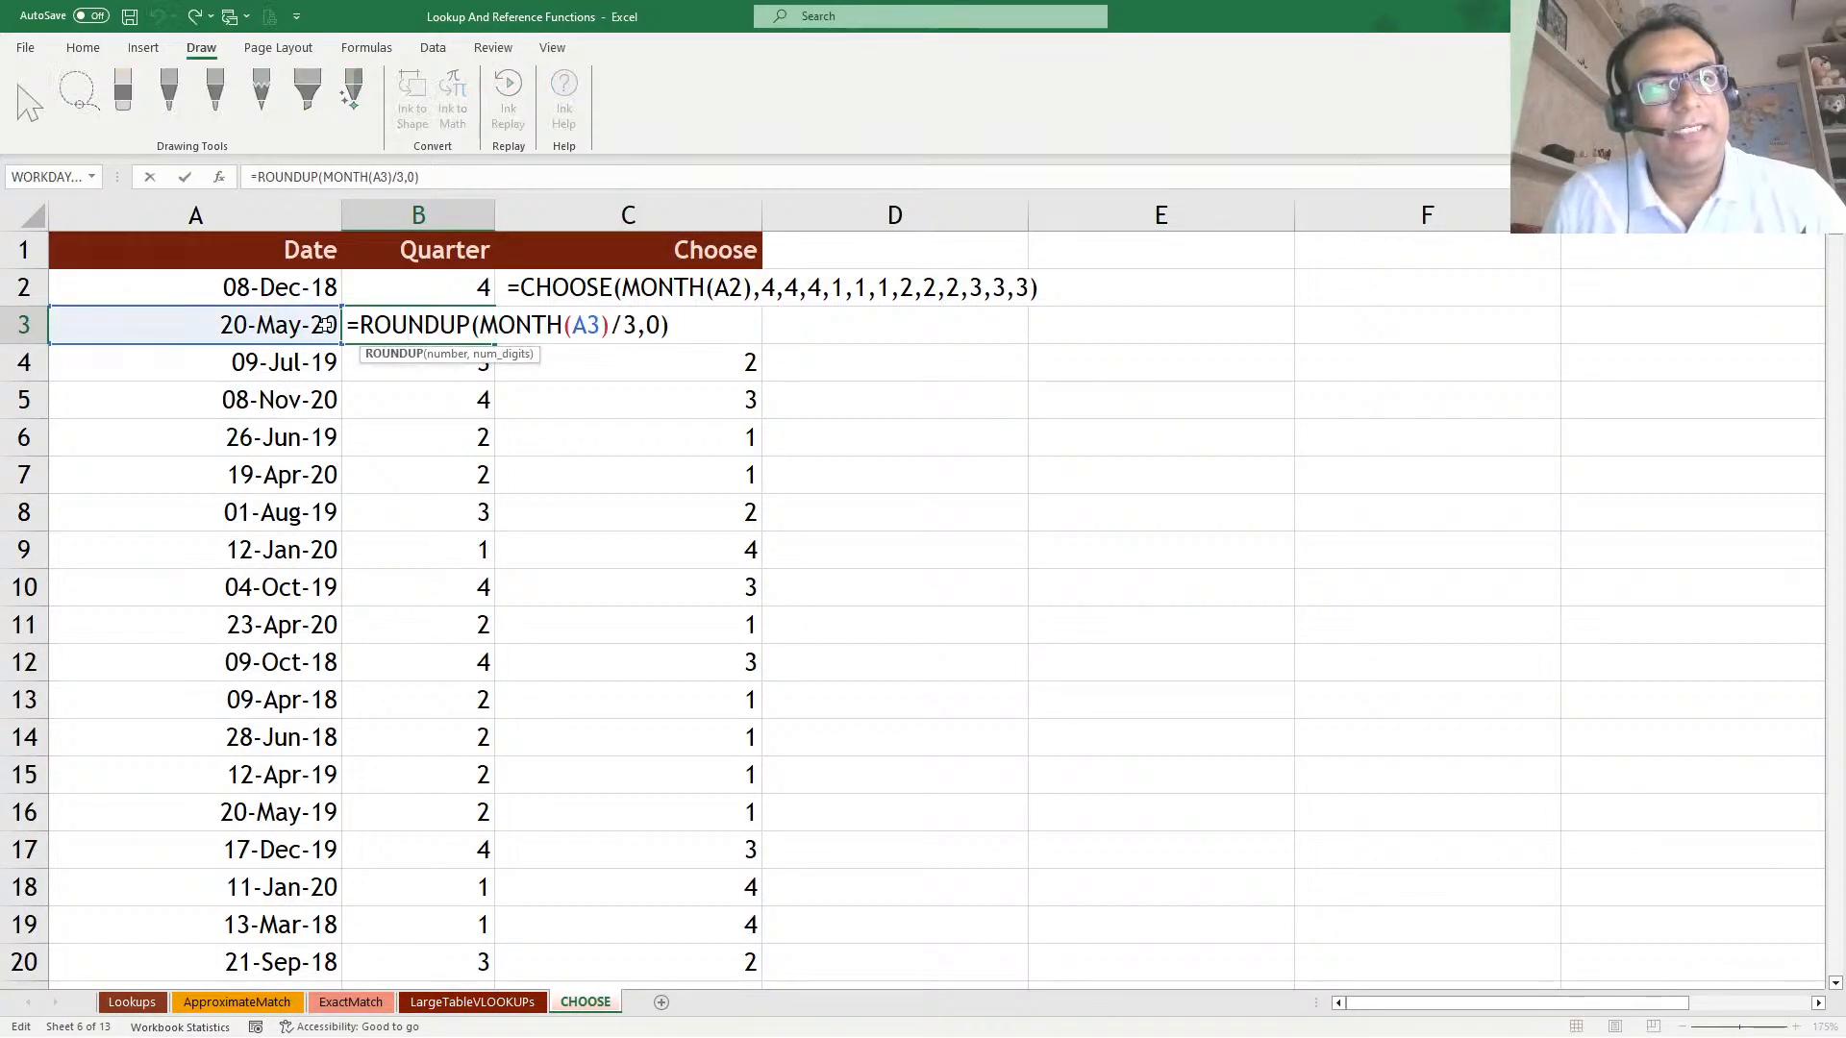
click(430, 399)
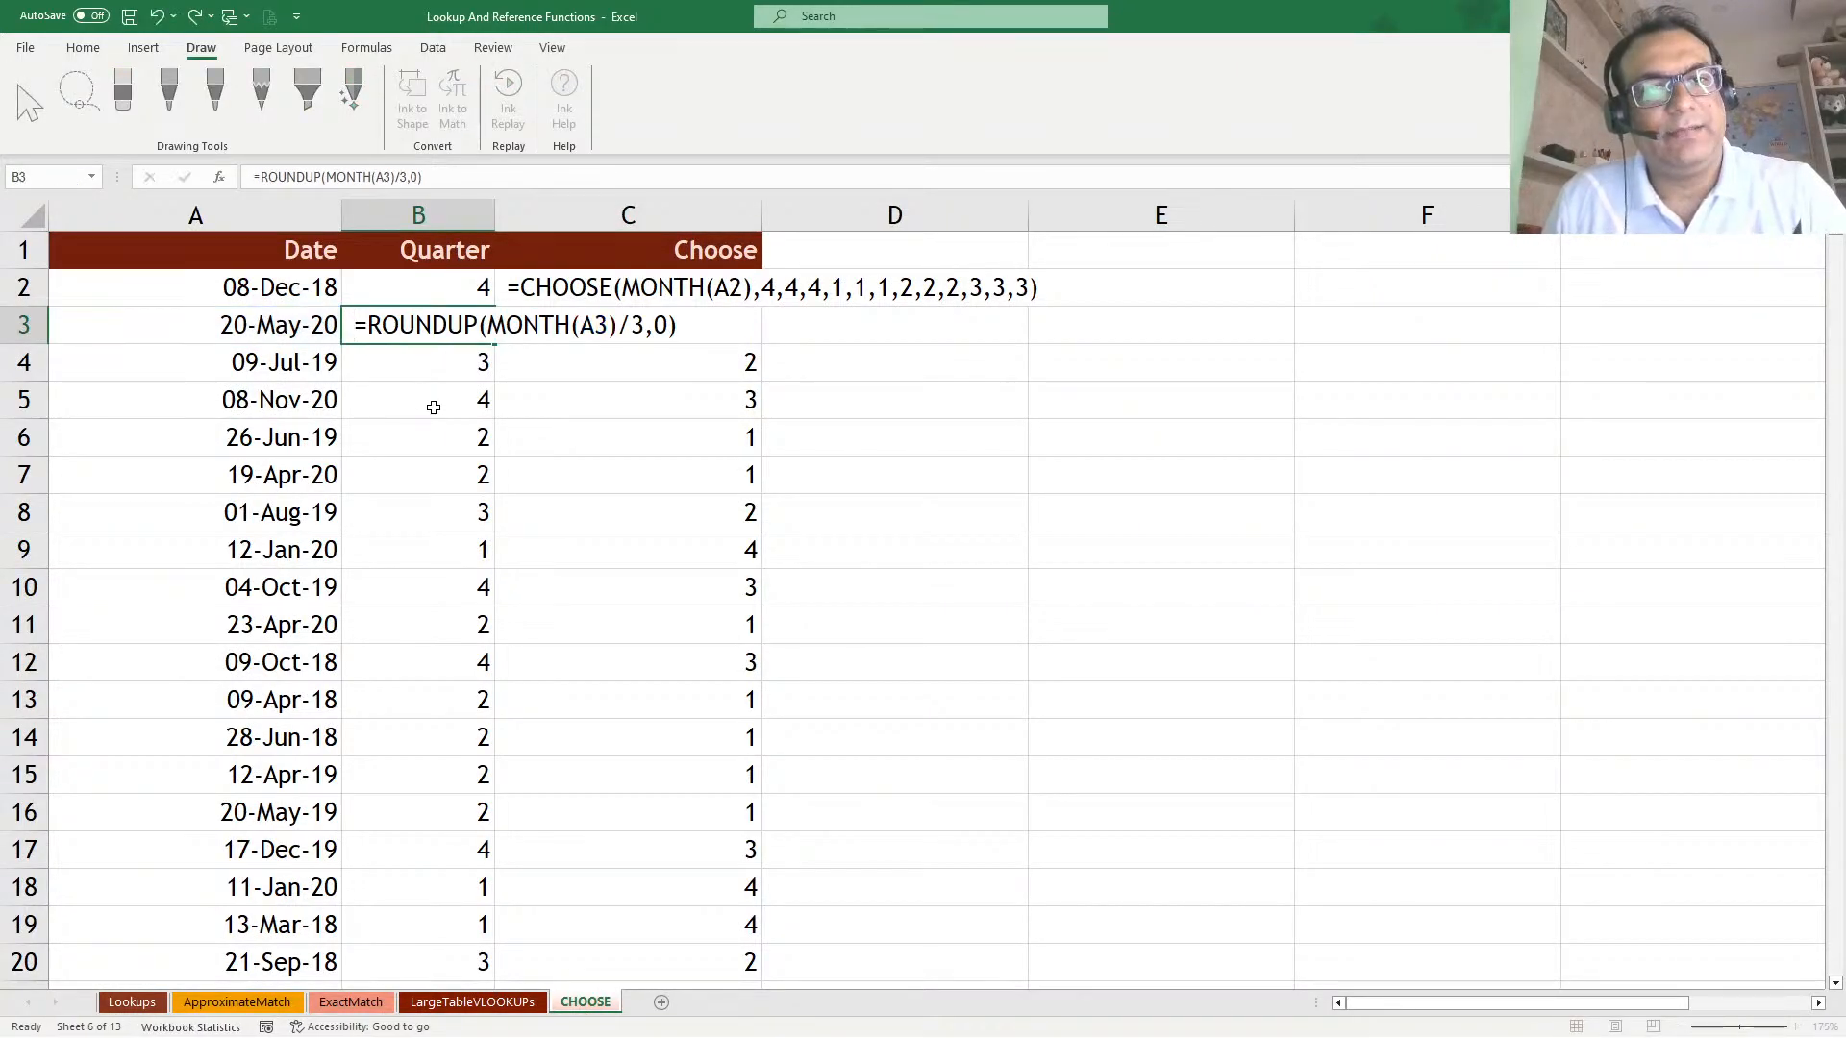
Autofit Quarter column B to the full ROUNDUP formula text and return to the standard editing commands
click(502, 213)
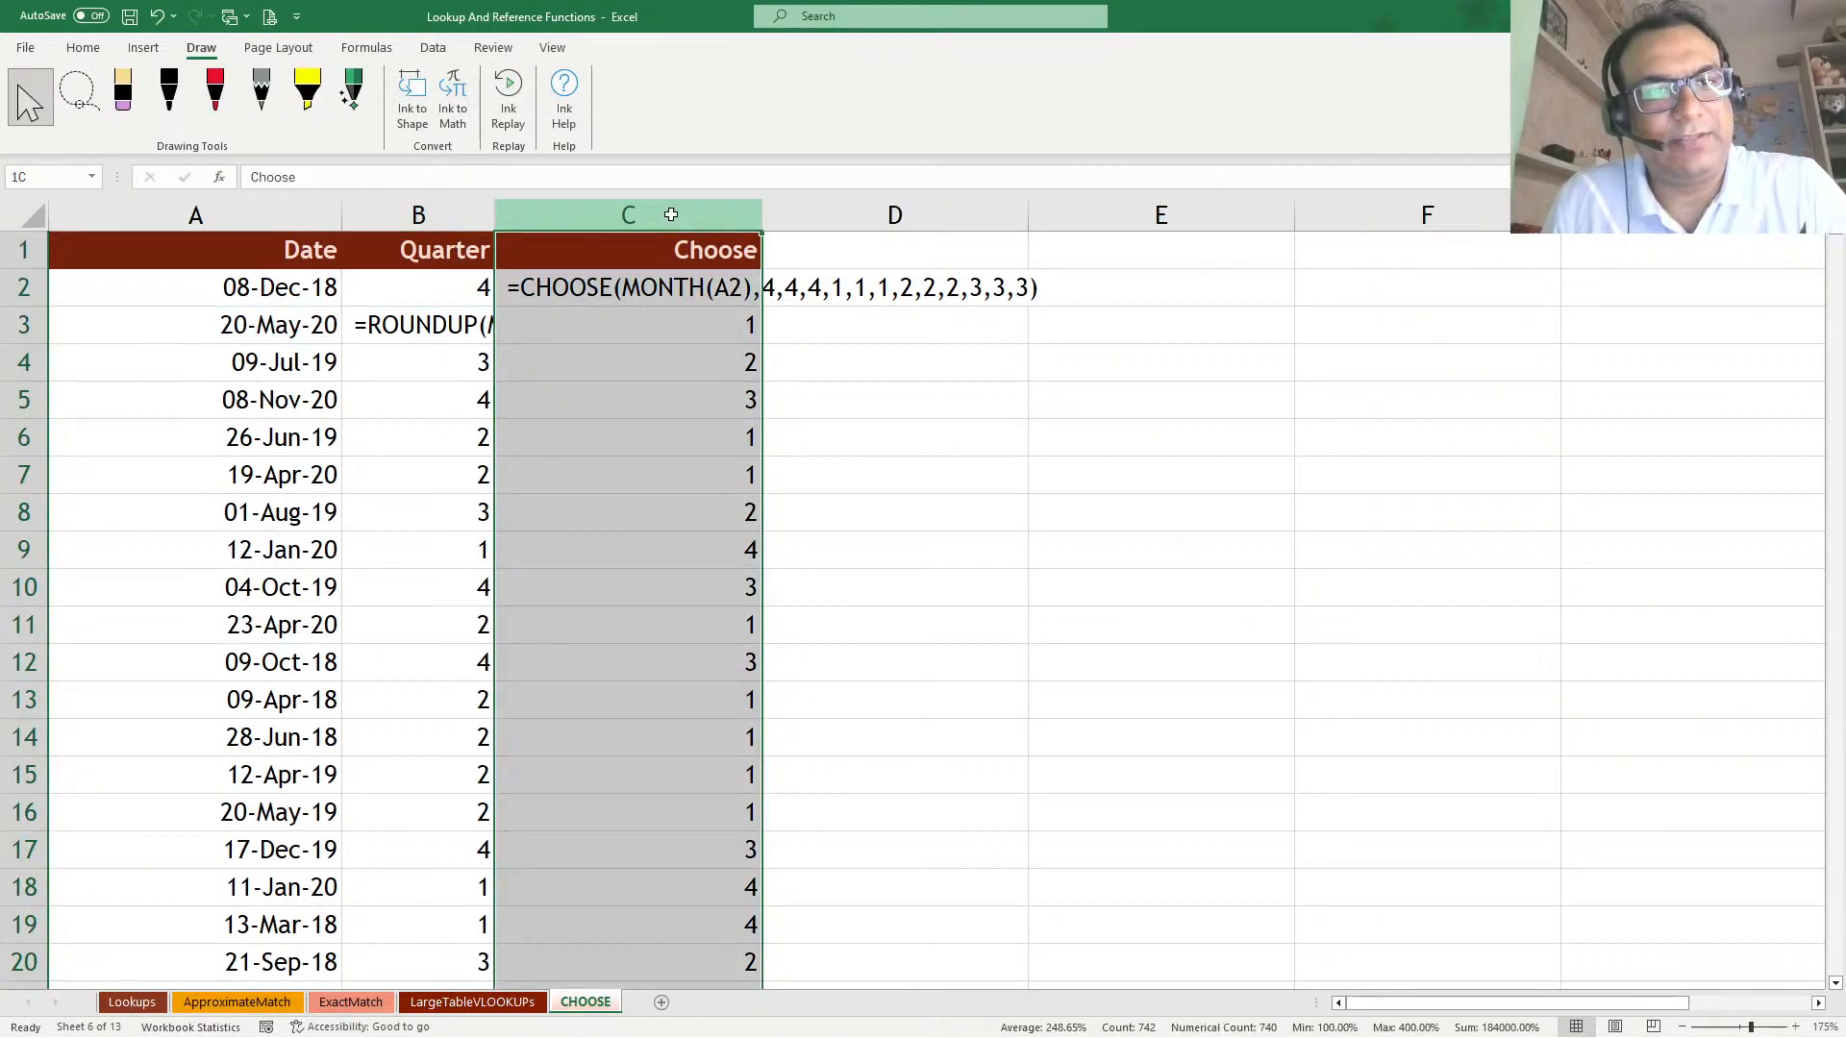
double_click(495, 213)
click(796, 559)
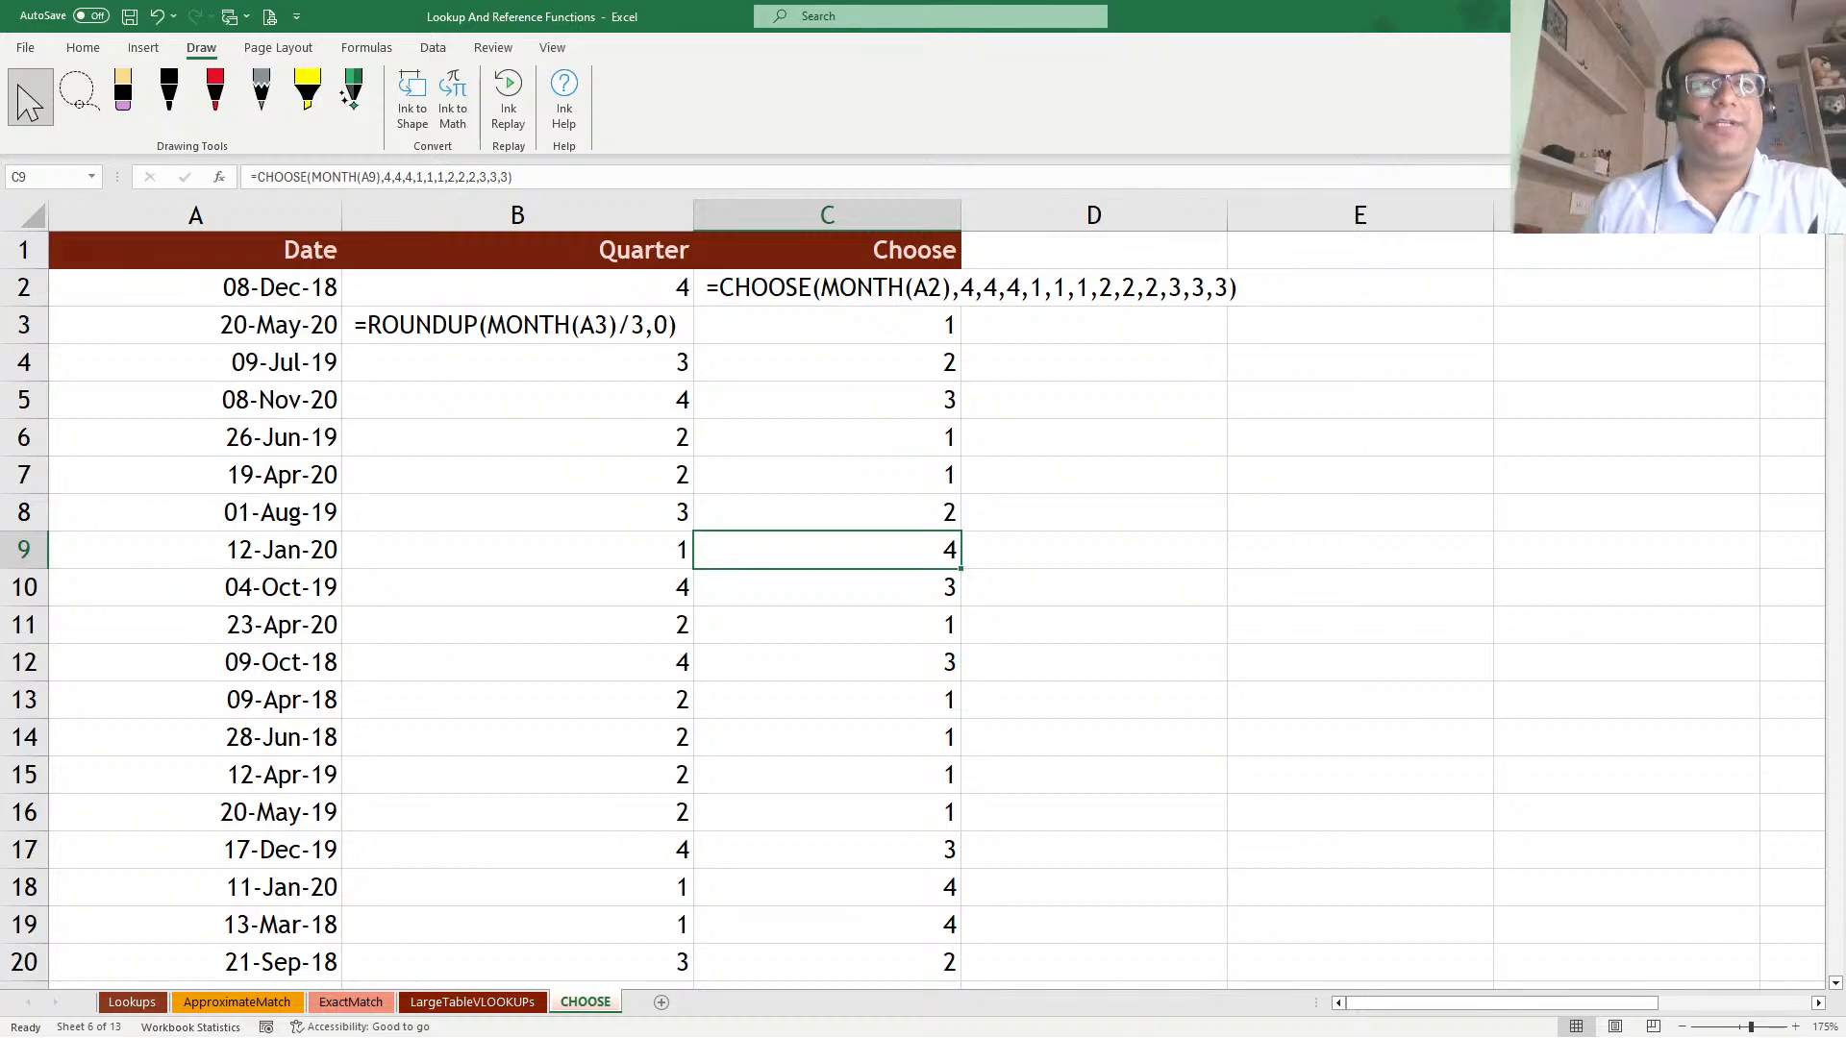
click(78, 48)
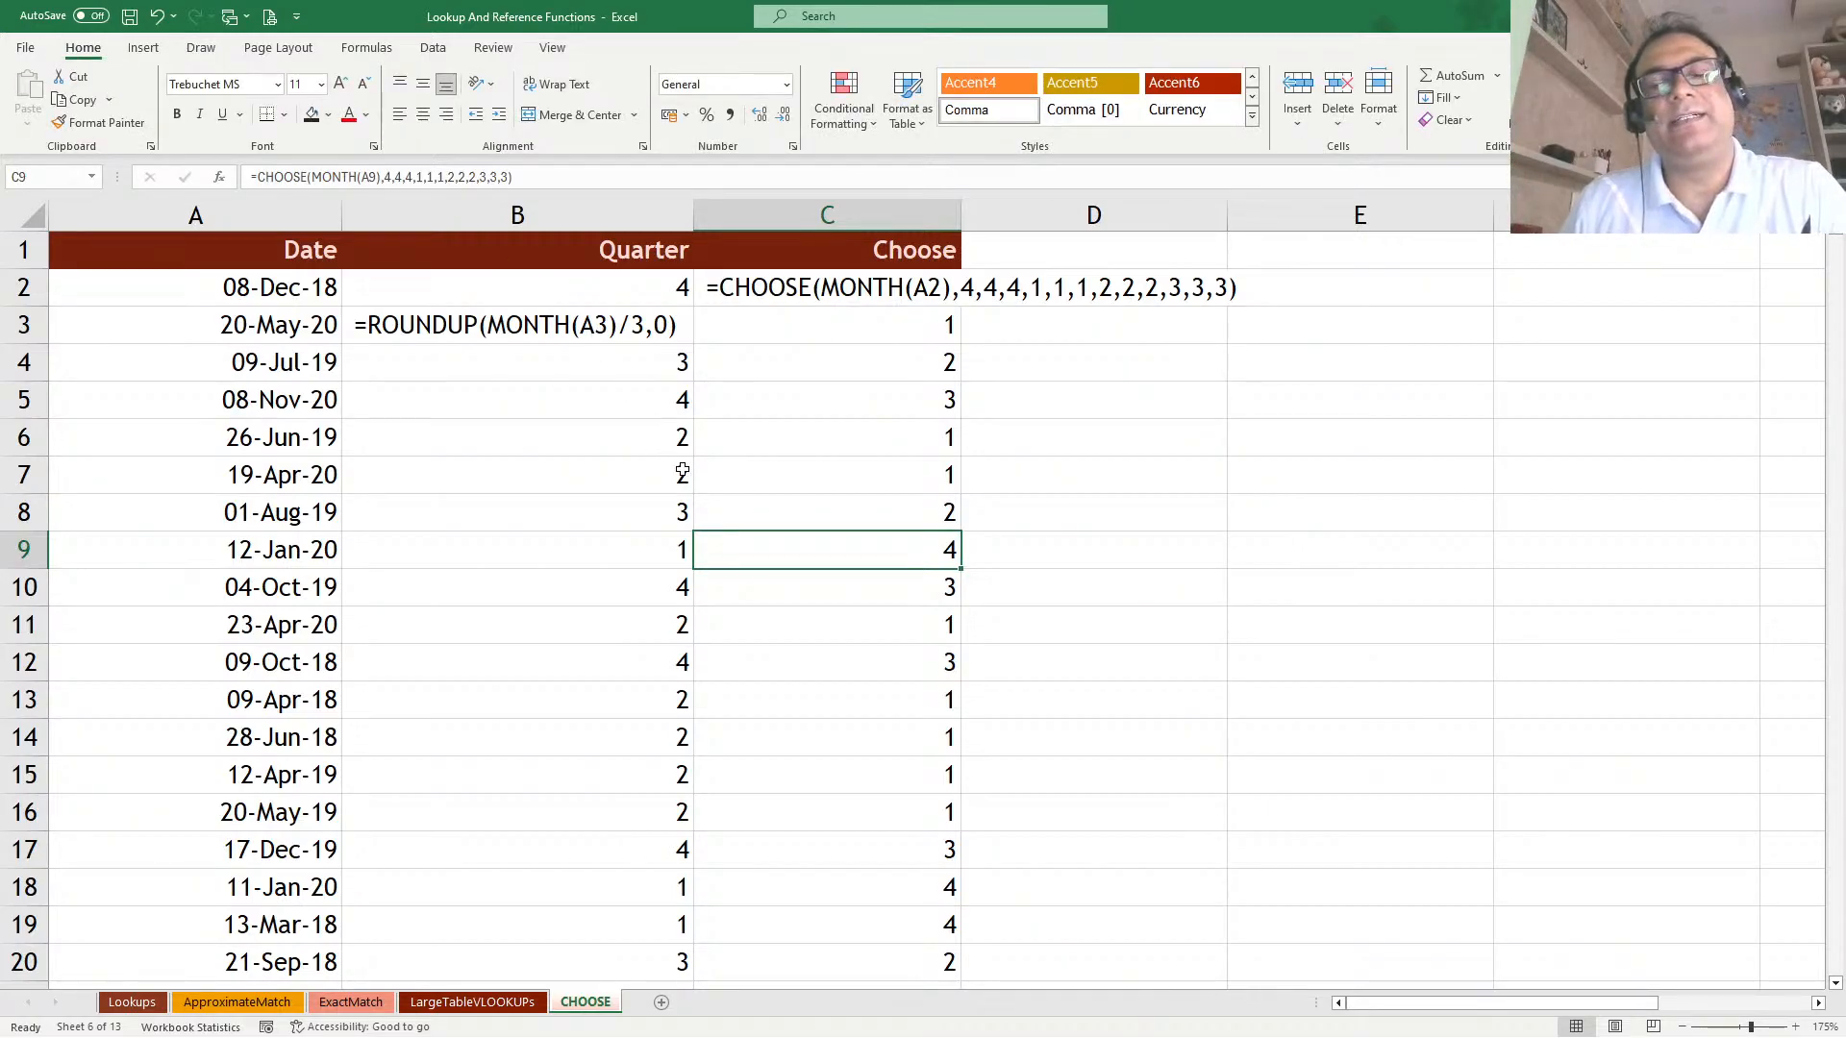